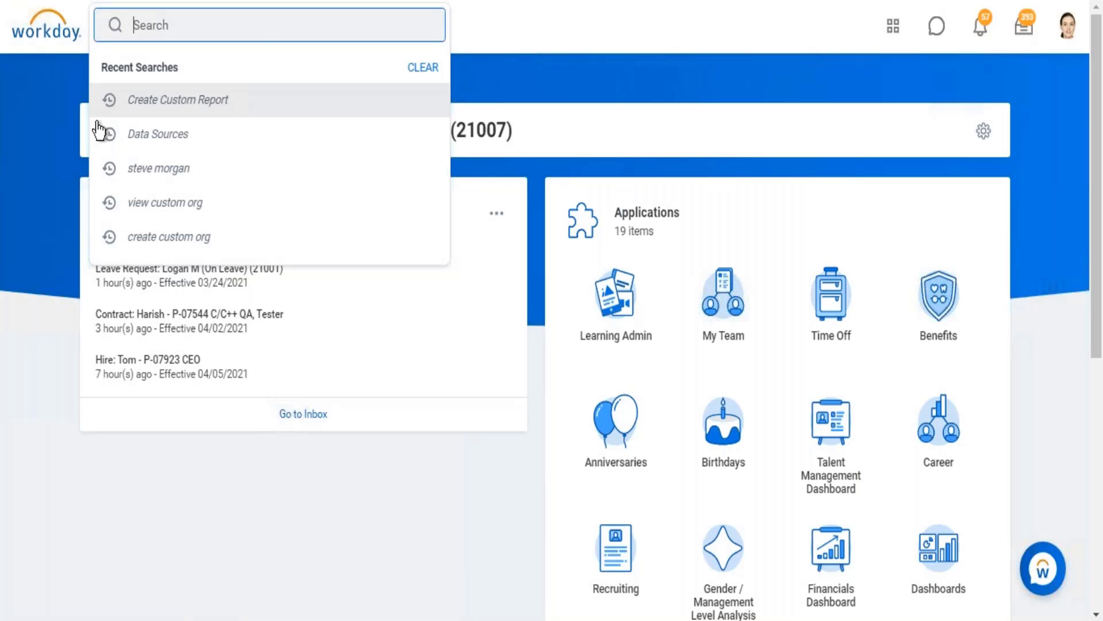
# Start the Create Custom Report task and enter "Rep_Worker Count by Company" as the report name.
pyautogui.click(180, 95)
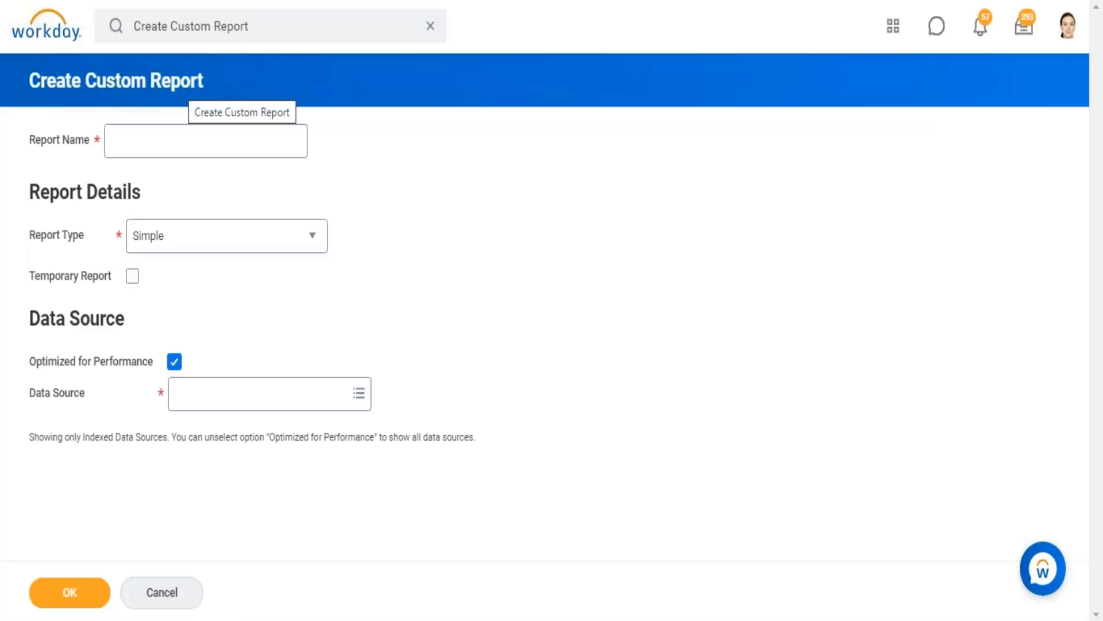
pyautogui.click(133, 148)
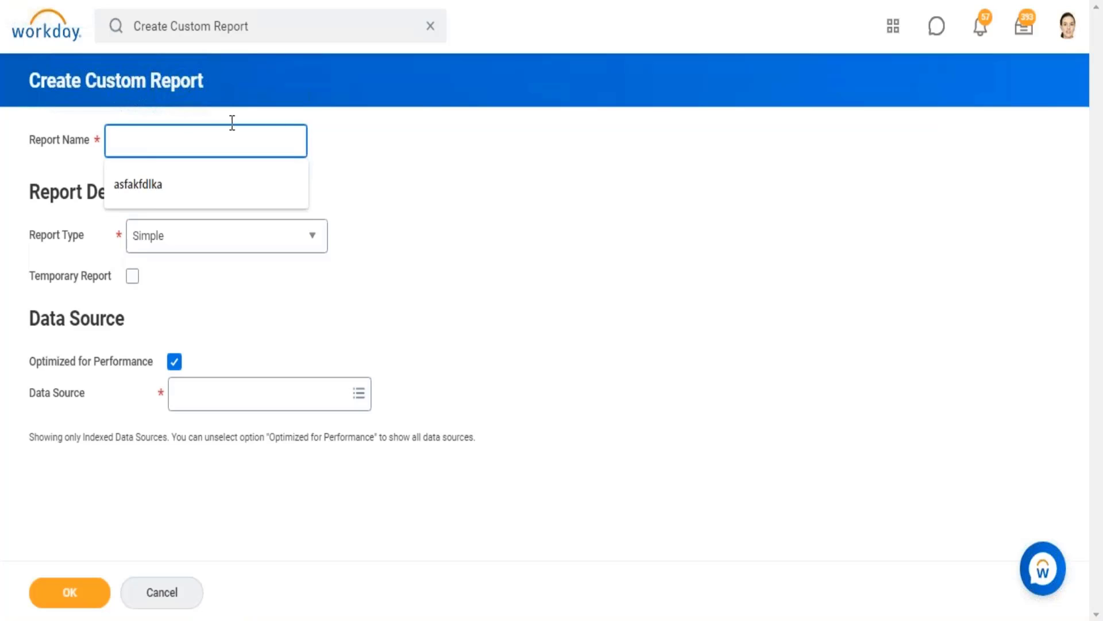
pyautogui.moveTo(220, 92); pyautogui.dragTo(83, 89)
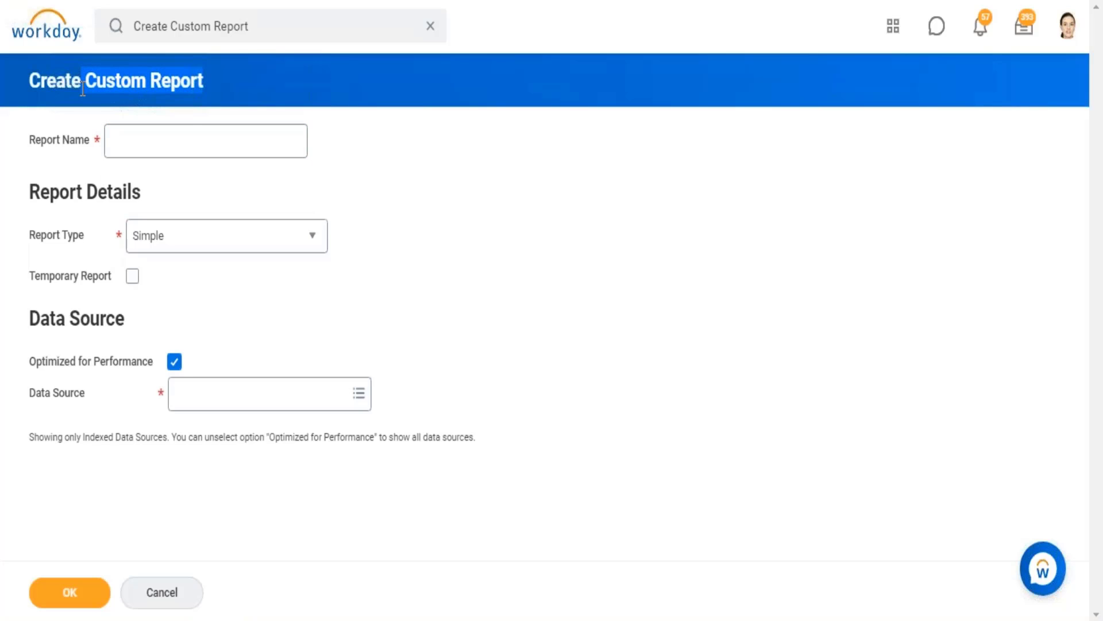
pyautogui.click(156, 154)
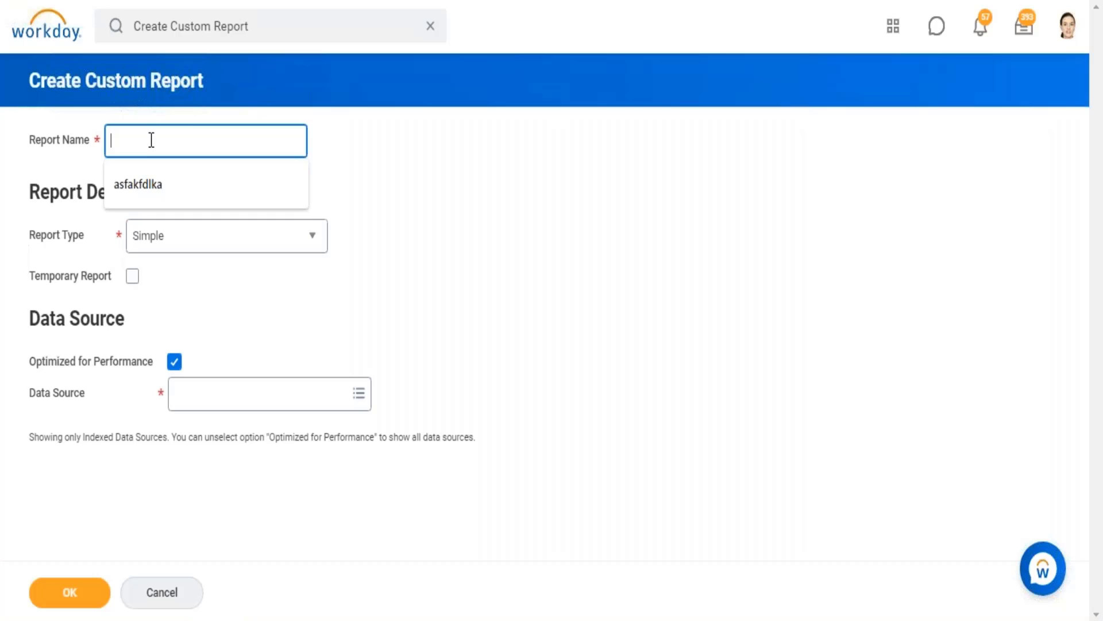
pyautogui.write('Rep')
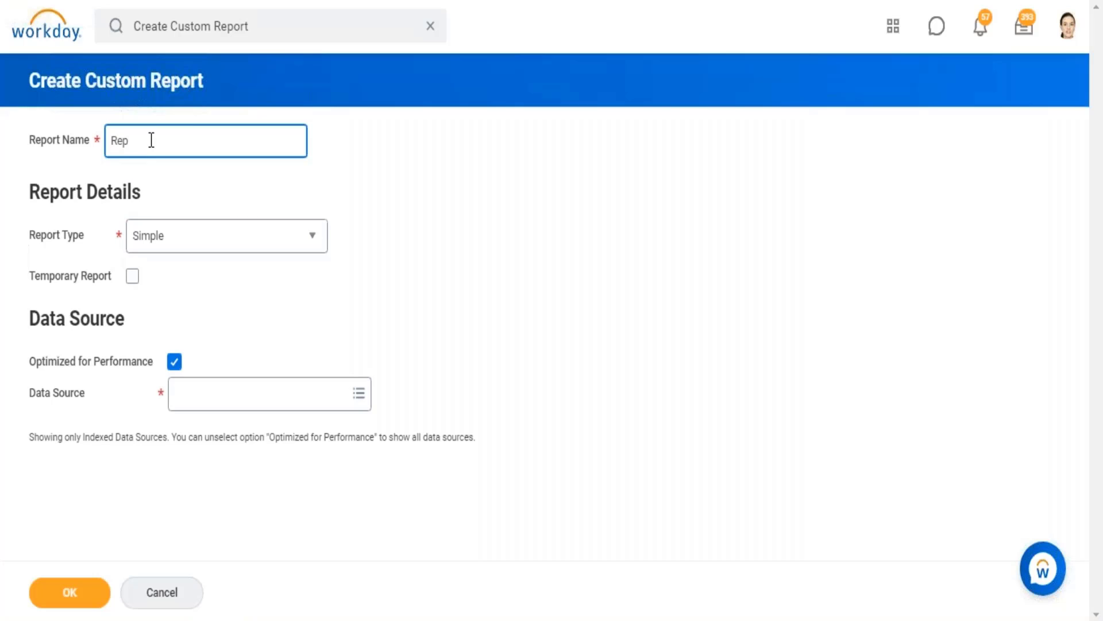
pyautogui.write('_Worker Count by Company')
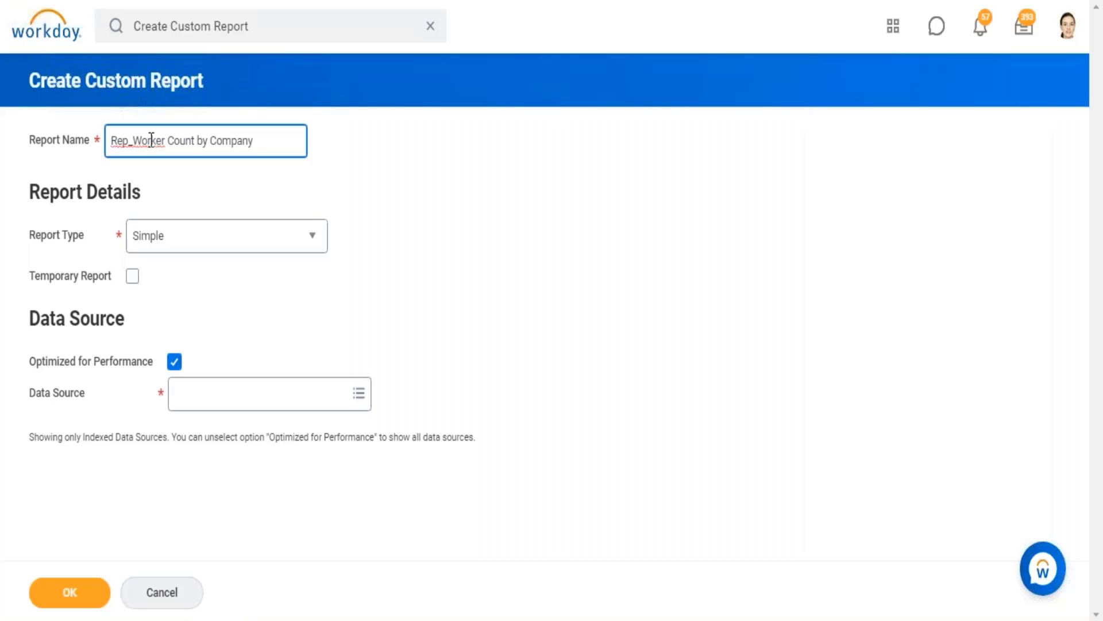
# Set the type of the new custom report to Matrix.
pyautogui.click(313, 250)
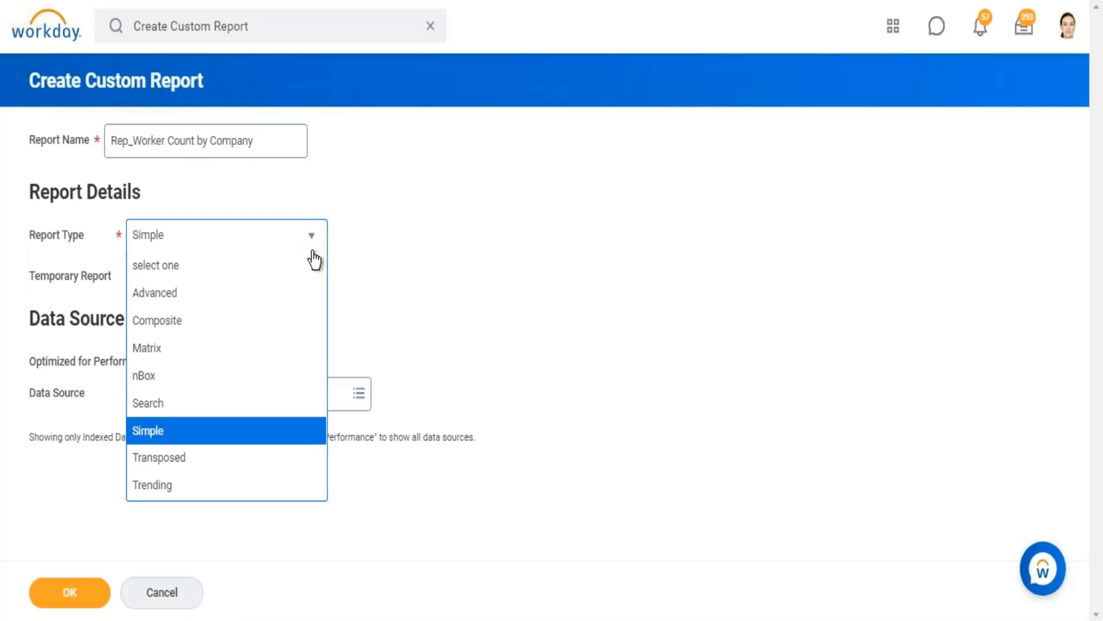
pyautogui.click(166, 347)
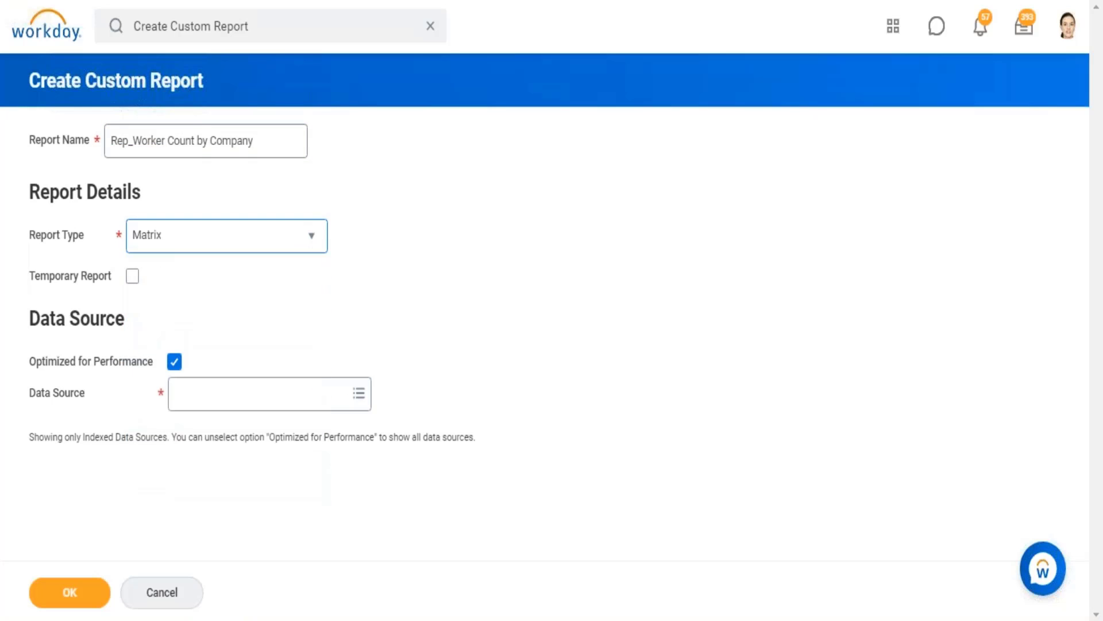
pyautogui.click(502, 350)
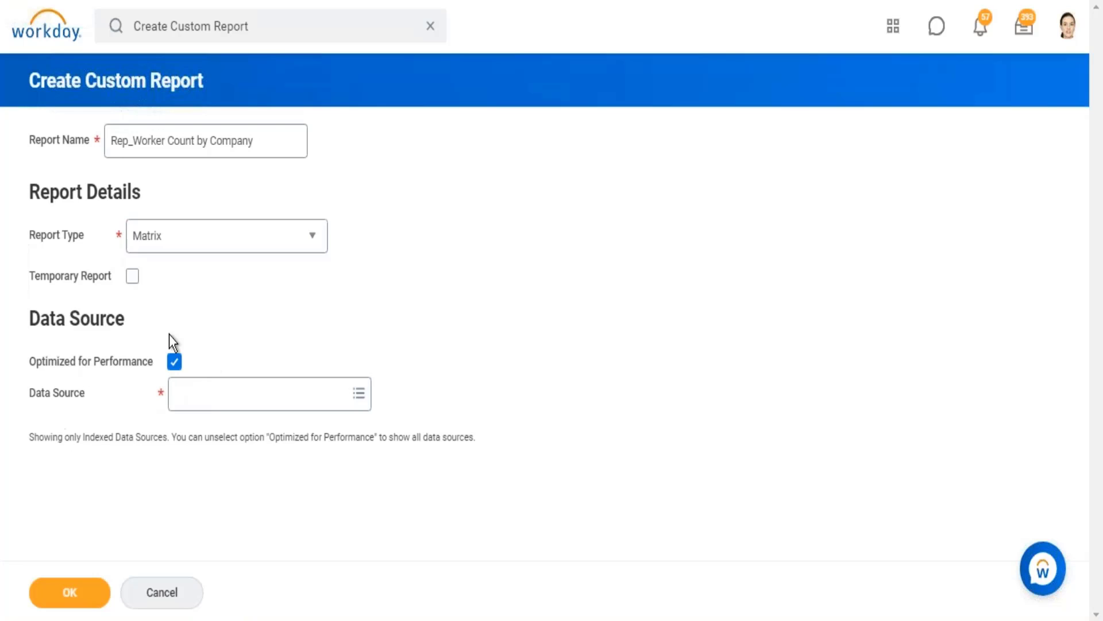
# Turn off Optimized for Performance, set the data source to All Active and Terminated Workers, and create the report.
pyautogui.click(175, 363)
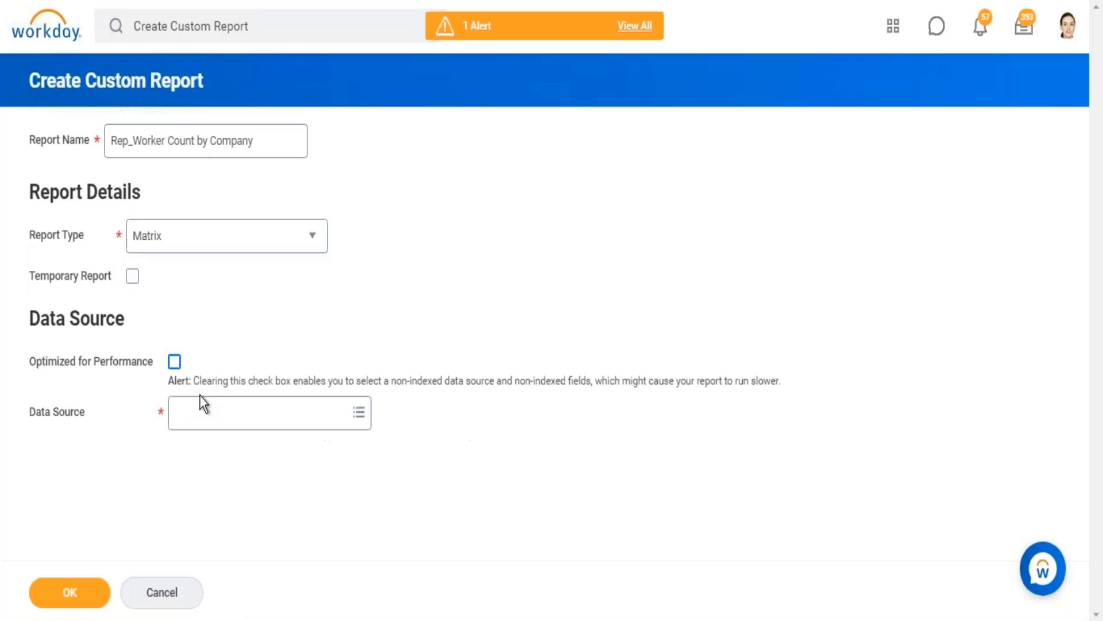
pyautogui.click(214, 425)
pyautogui.write('all a')
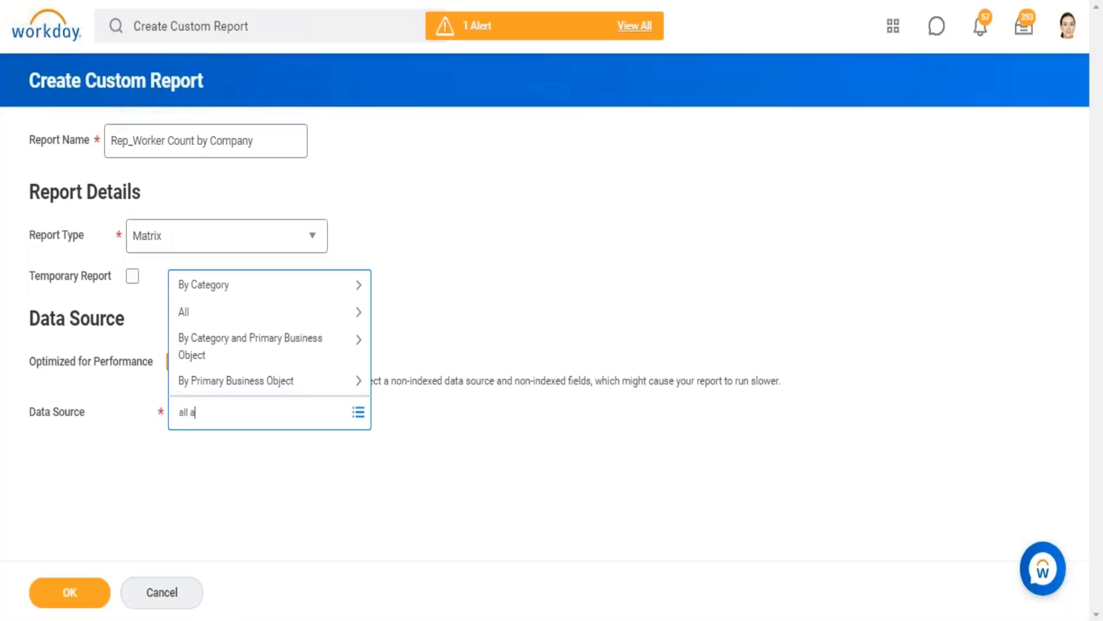
pyautogui.write('ctive and term worker')
pyautogui.press('Return')
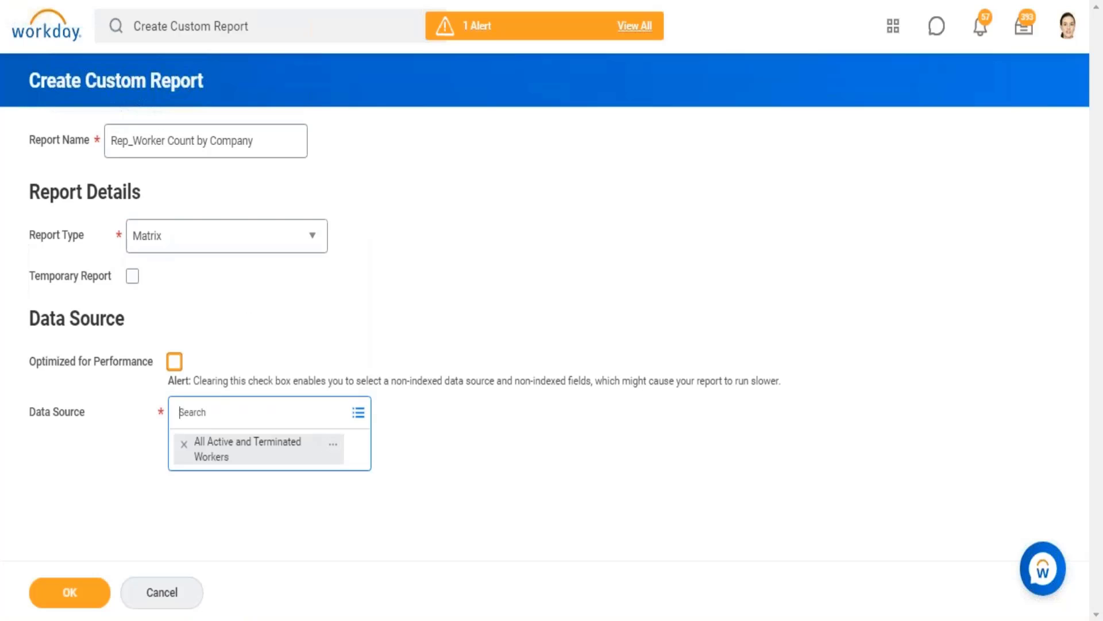
pyautogui.click(86, 601)
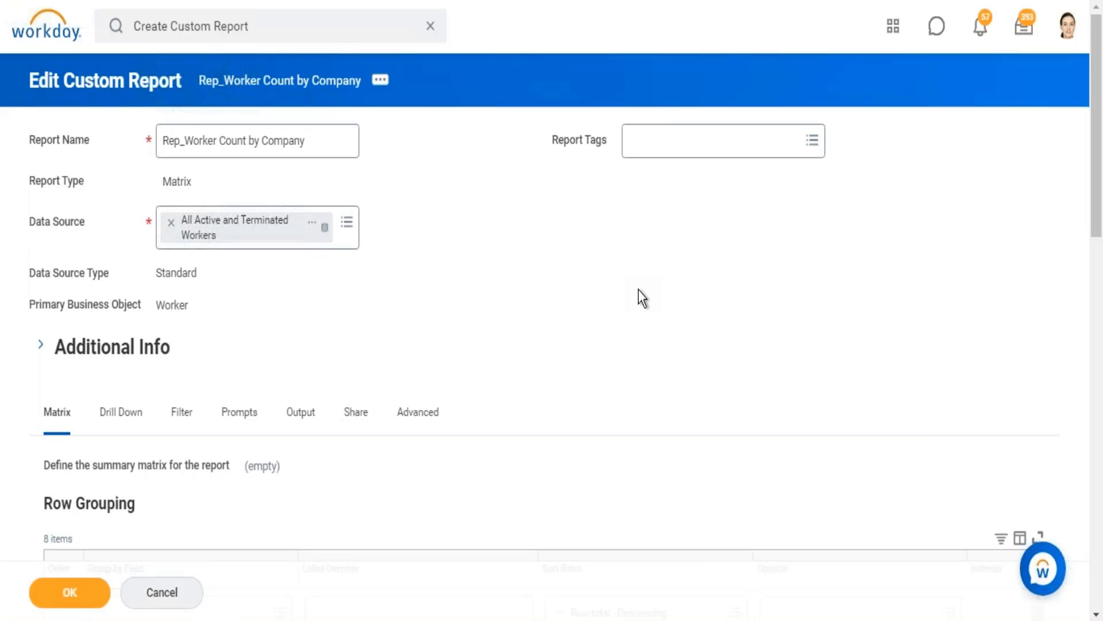
# Examine the matrix definition's Row Grouping, Column Grouping and Define the Field(s) to Summarize sections, and check the report name.
pyautogui.scroll(-5, 639, 290)
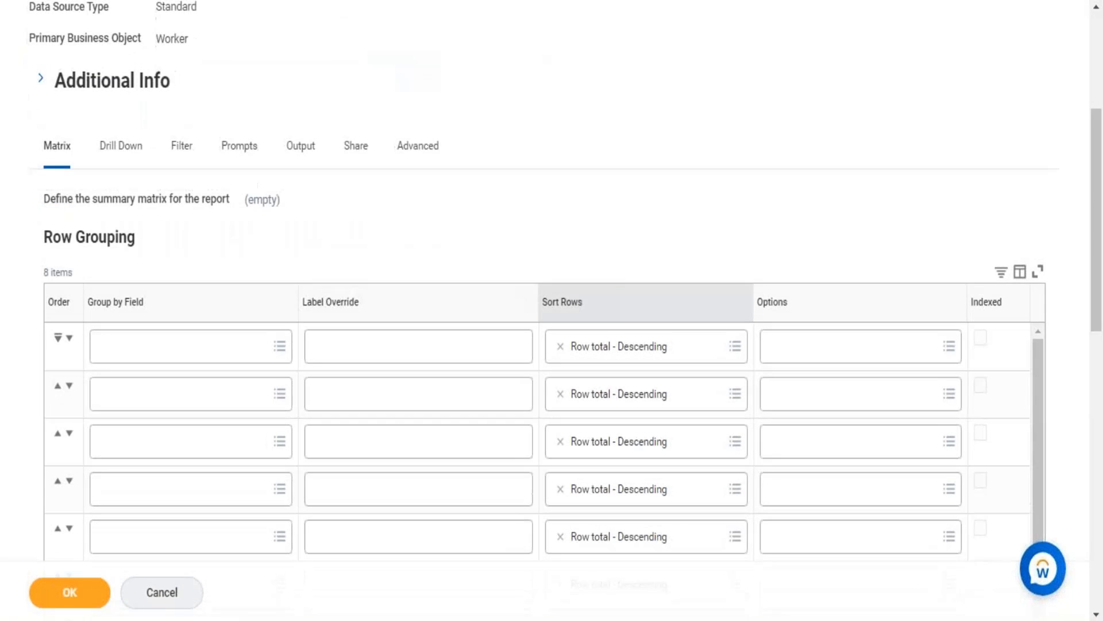
pyautogui.scroll(-2, 552, 345)
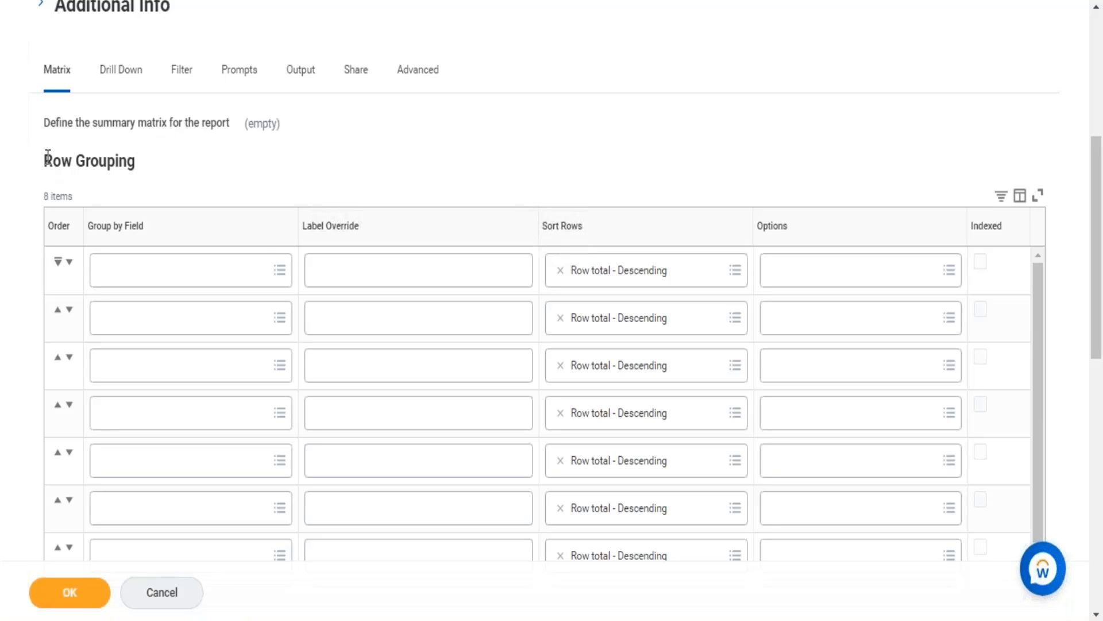
pyautogui.moveTo(43, 161); pyautogui.dragTo(143, 163)
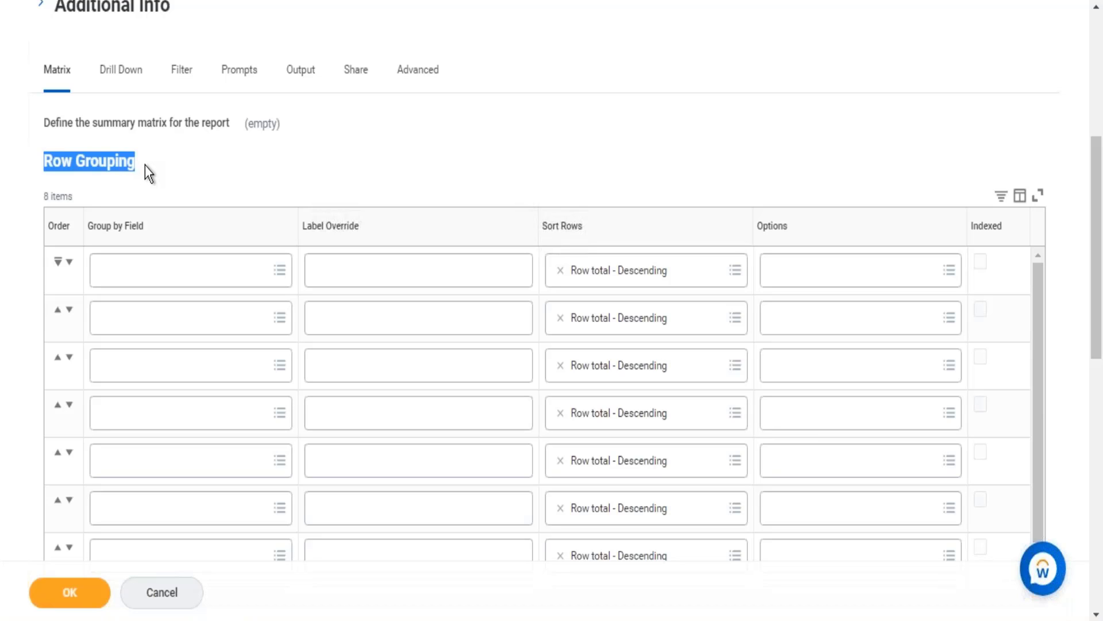
pyautogui.click(574, 103)
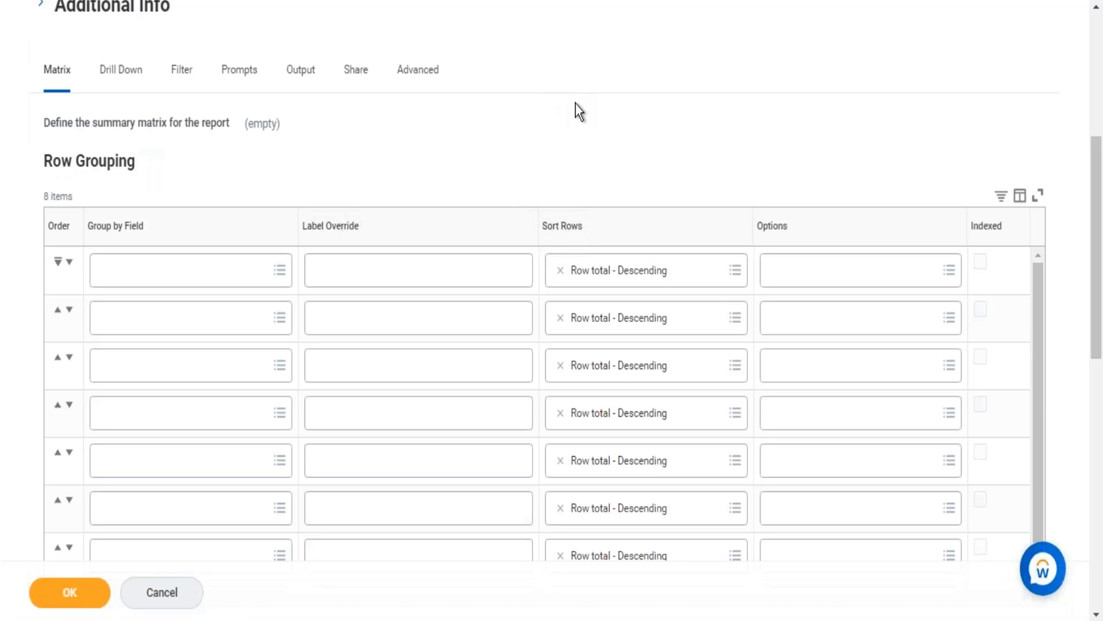
pyautogui.scroll(-6, 575, 106)
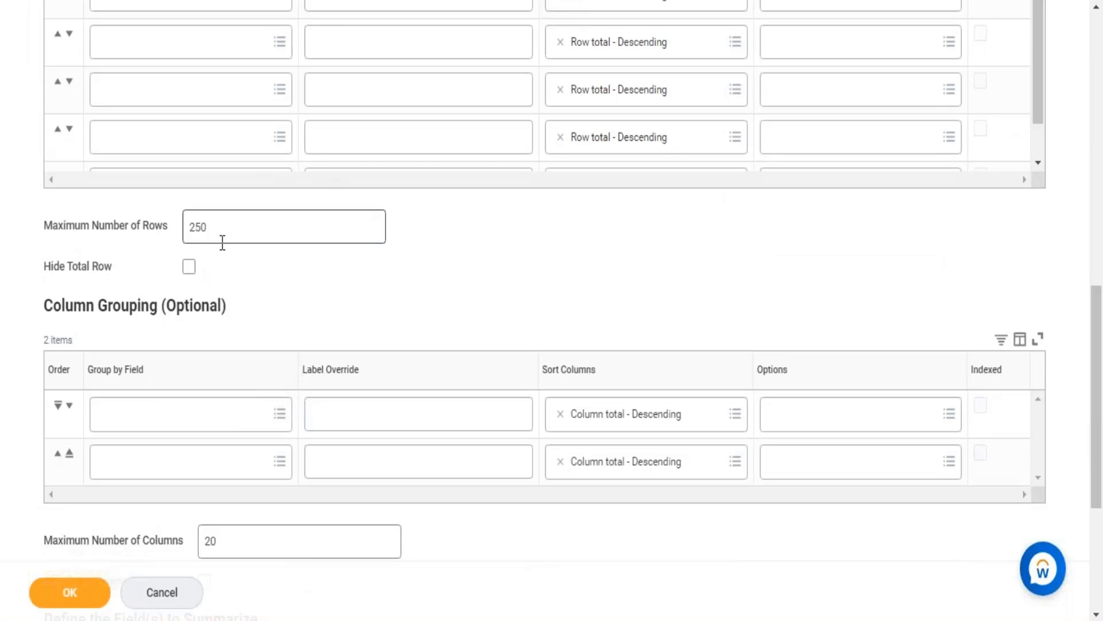
pyautogui.moveTo(47, 306); pyautogui.dragTo(229, 306)
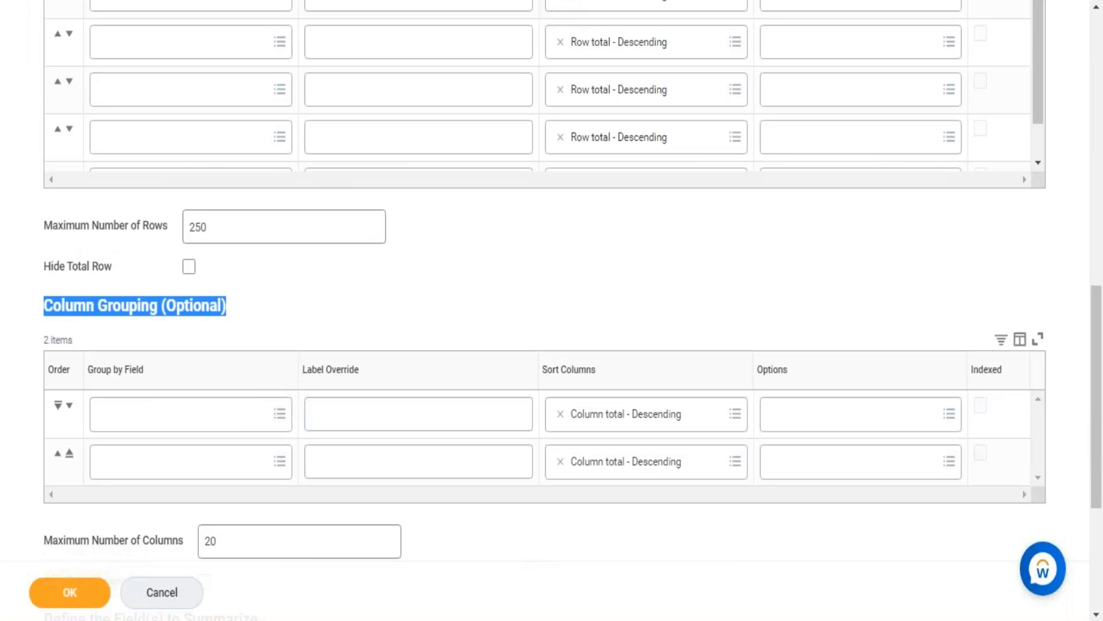
pyautogui.click(371, 276)
pyautogui.scroll(-5, 370, 276)
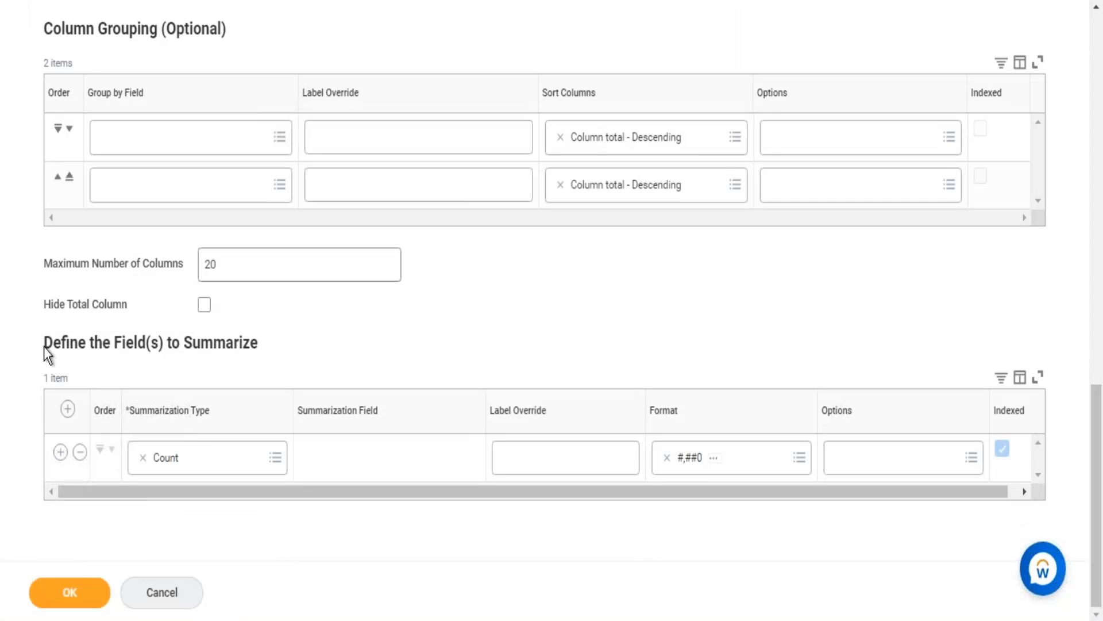
pyautogui.moveTo(67, 337); pyautogui.dragTo(303, 352)
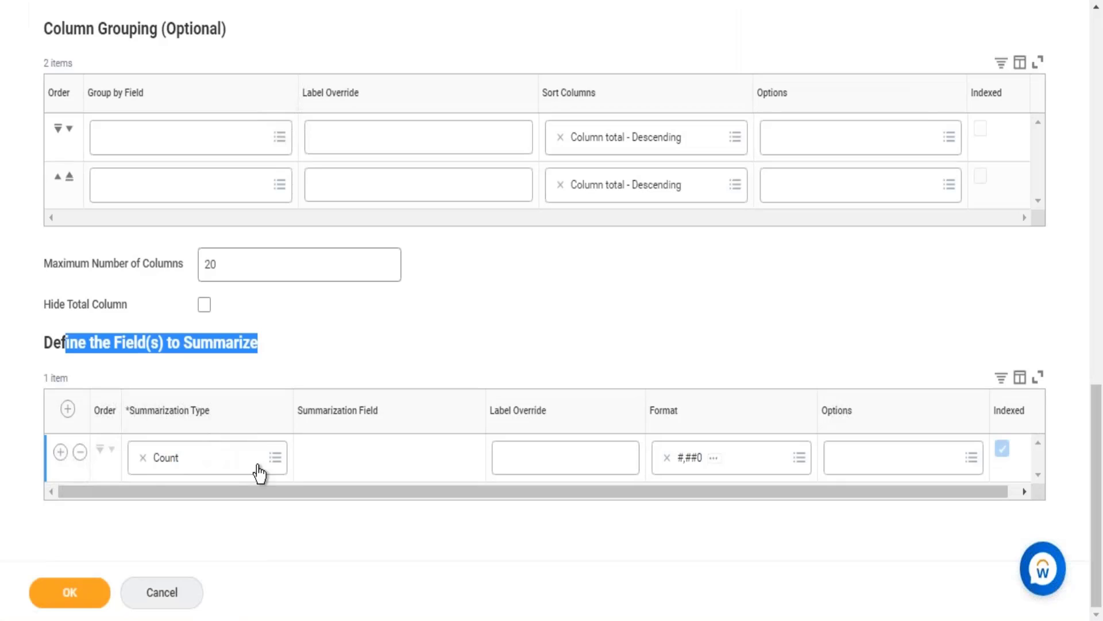
pyautogui.click(694, 295)
pyautogui.scroll(6, 694, 296)
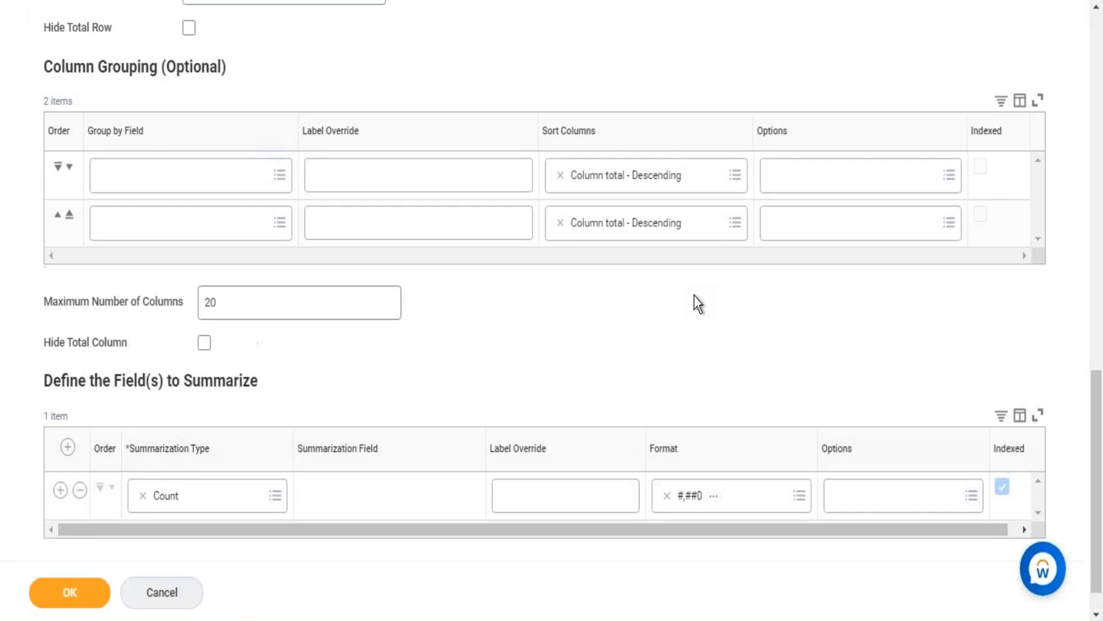
pyautogui.scroll(10, 695, 295)
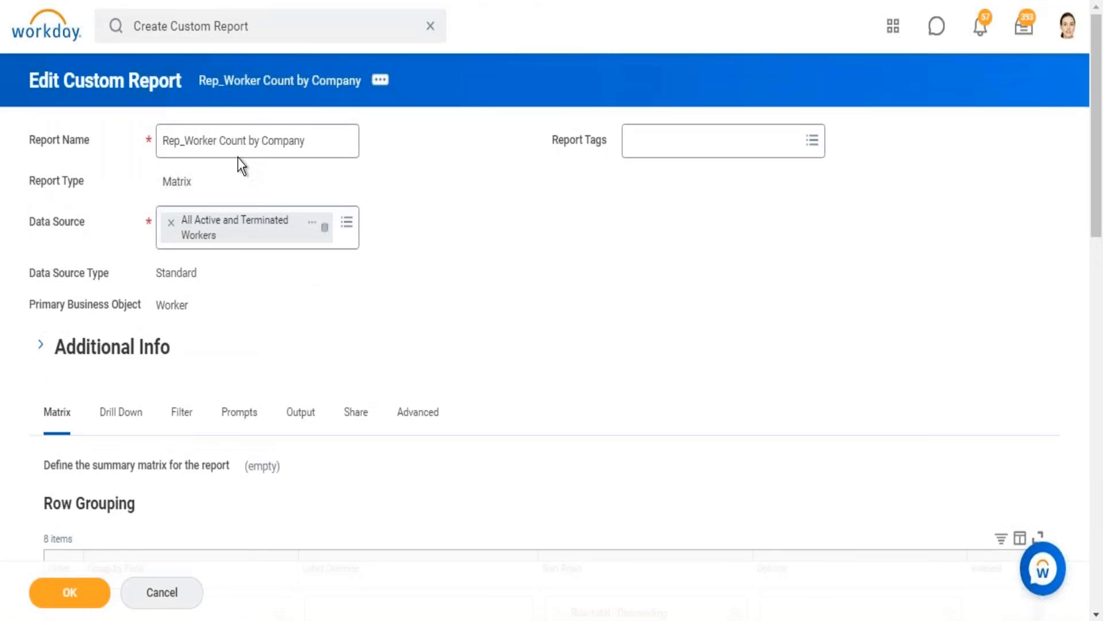
pyautogui.moveTo(232, 140); pyautogui.dragTo(335, 137)
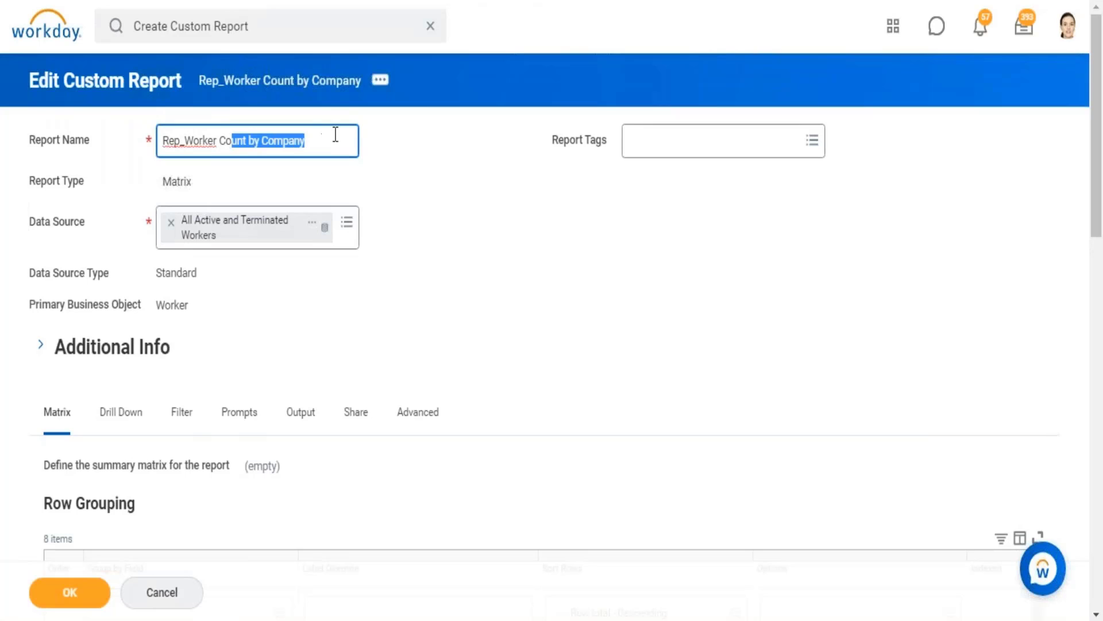
pyautogui.click(592, 205)
# Set Company as the first group-by field in the matrix's Row Grouping.
pyautogui.scroll(-3, 589, 198)
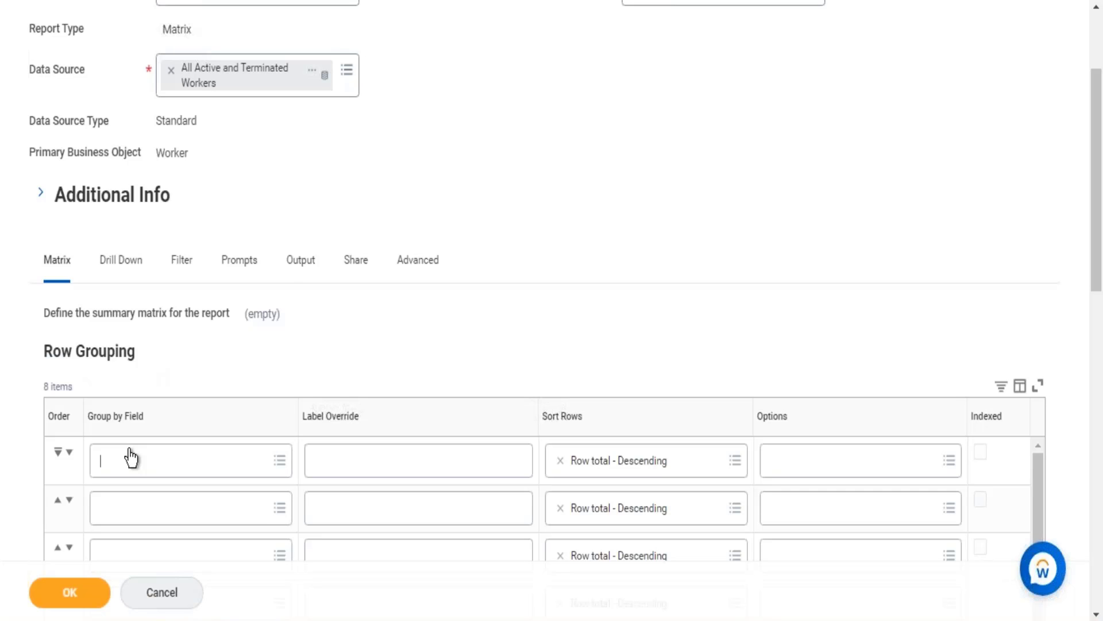
pyautogui.write('company')
pyautogui.press('Return')
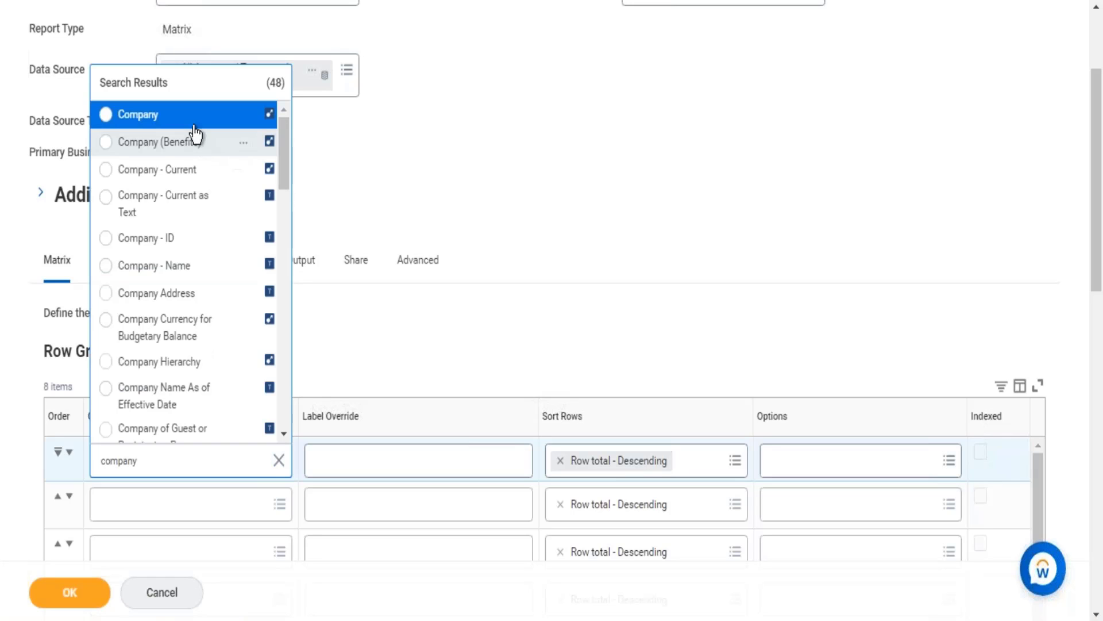
pyautogui.click(193, 119)
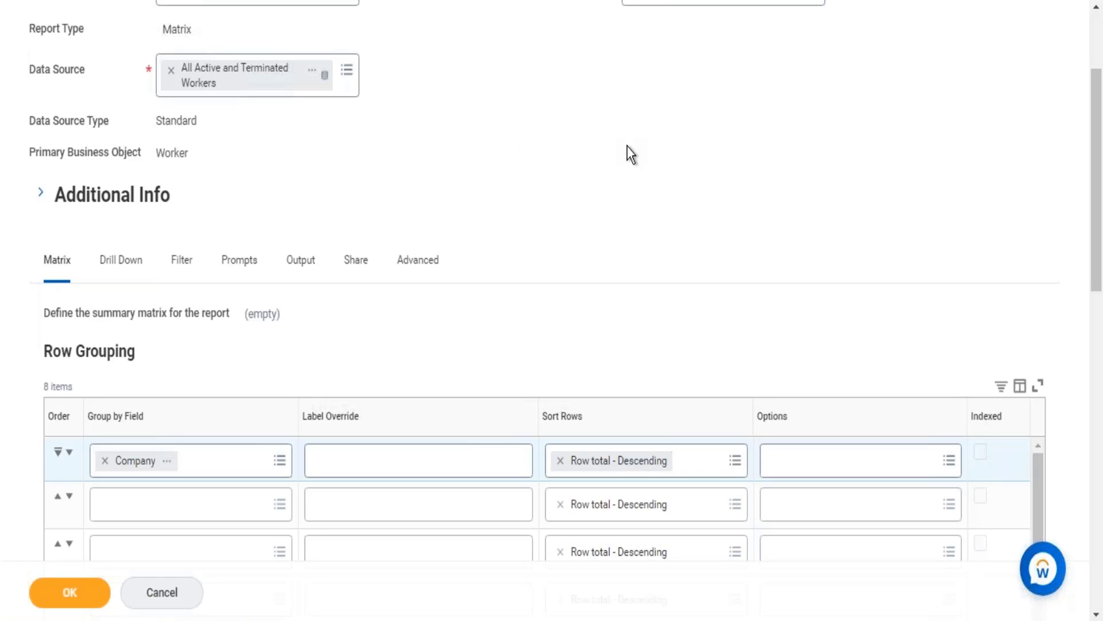
# Review the matrix's column grouping and summarization settings together with the row grouping and data source.
pyautogui.scroll(-15, 626, 146)
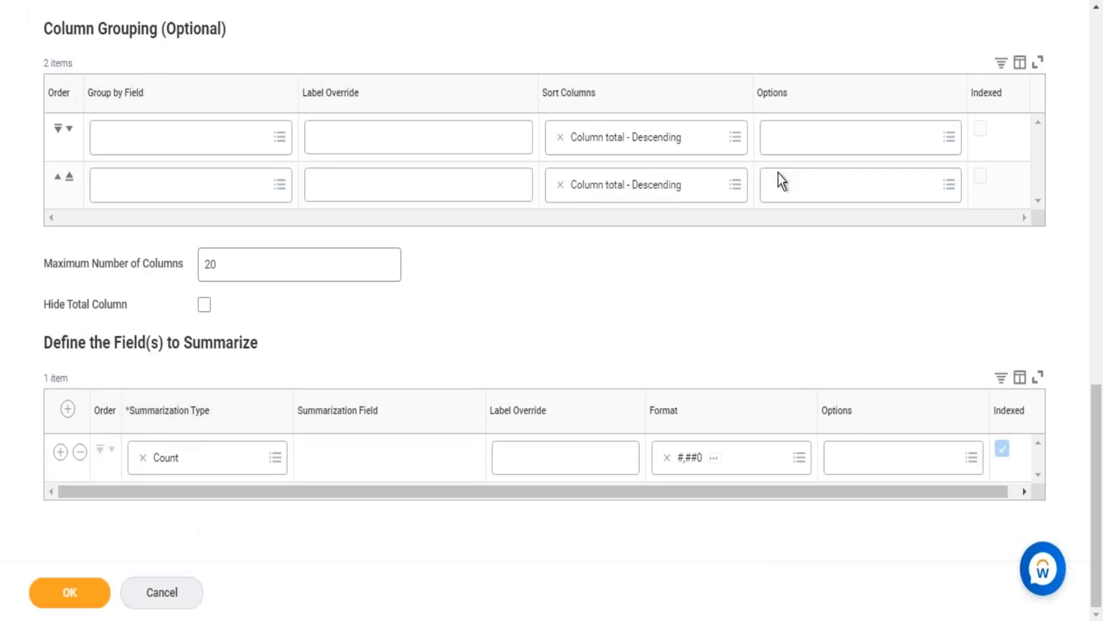
pyautogui.scroll(5, 413, 295)
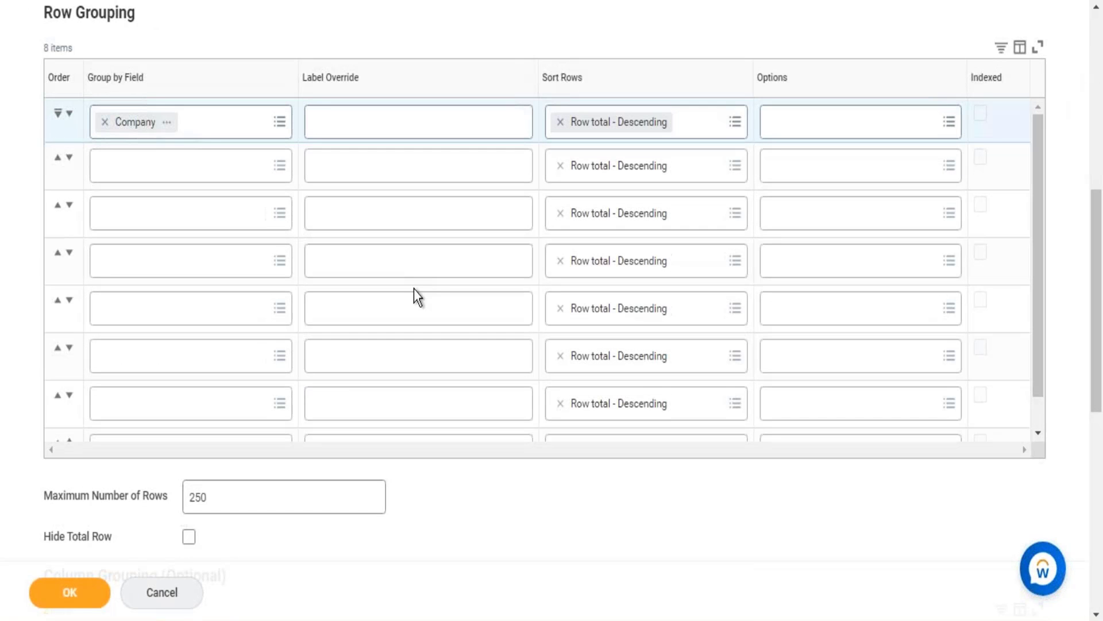
pyautogui.scroll(8, 1096, 54)
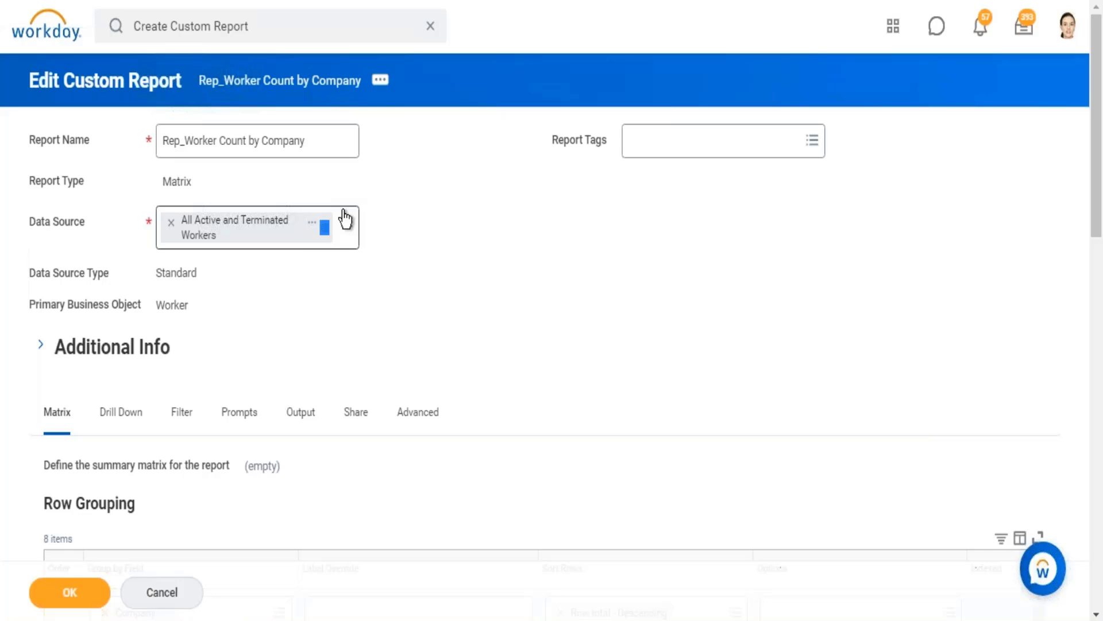
pyautogui.scroll(-15, 716, 315)
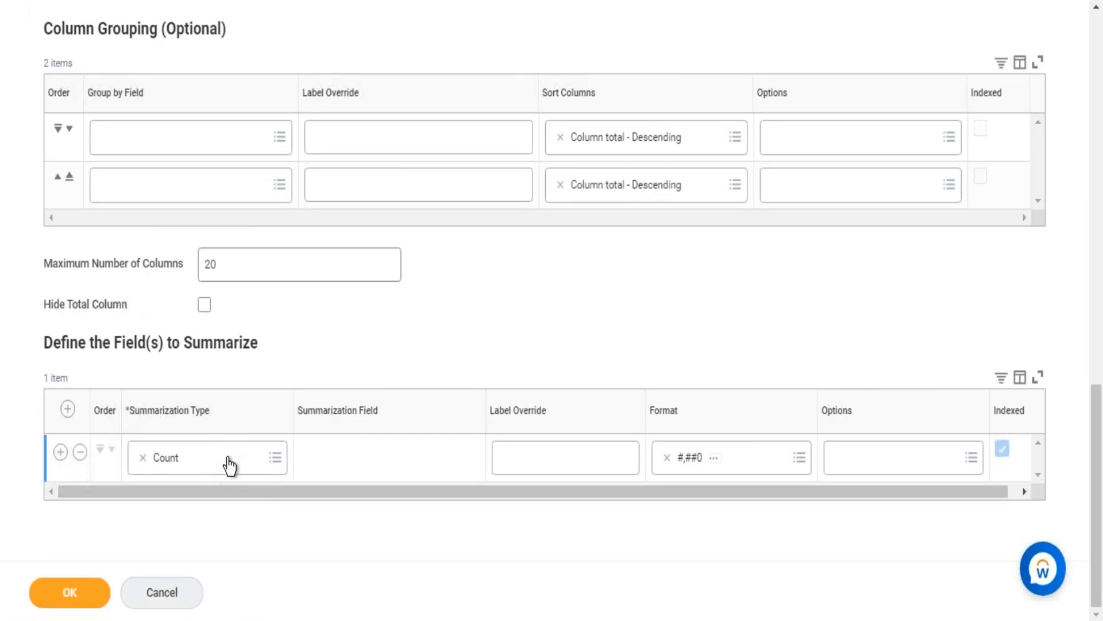
pyautogui.click(1099, 57)
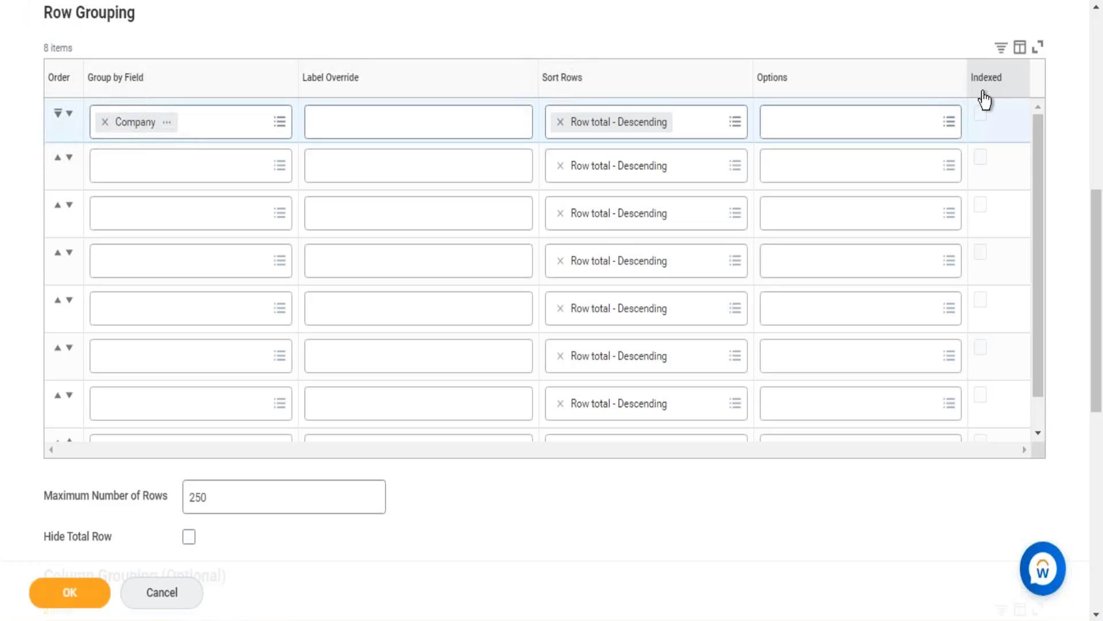
pyautogui.click(1100, 56)
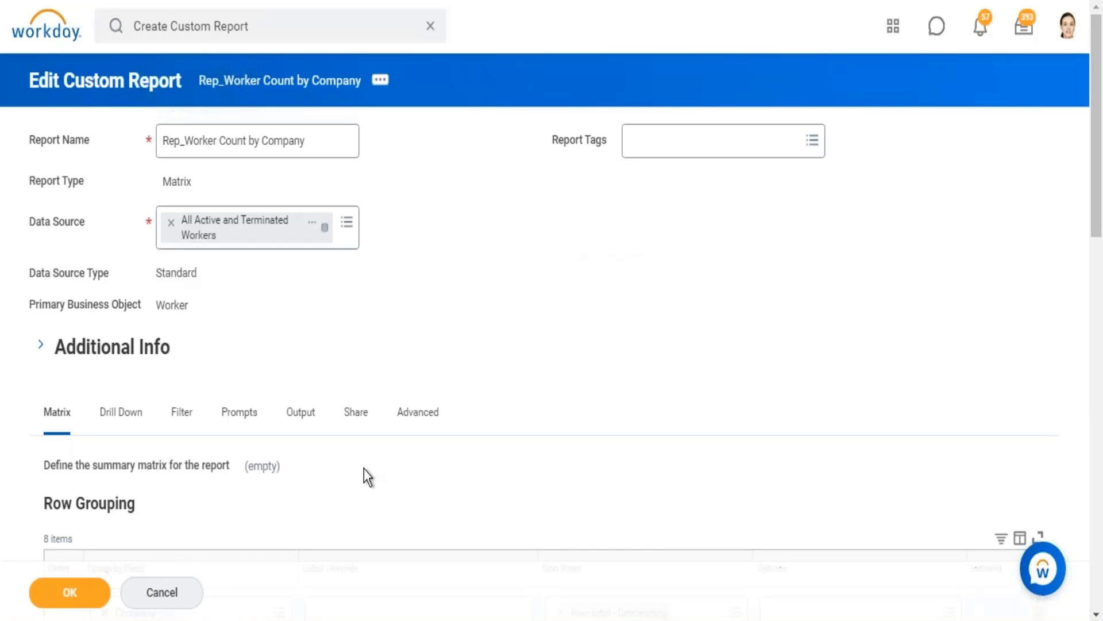
# Add a condition row to the report's instance filter and set its field to Company.
pyautogui.click(188, 423)
pyautogui.scroll(-3, 603, 259)
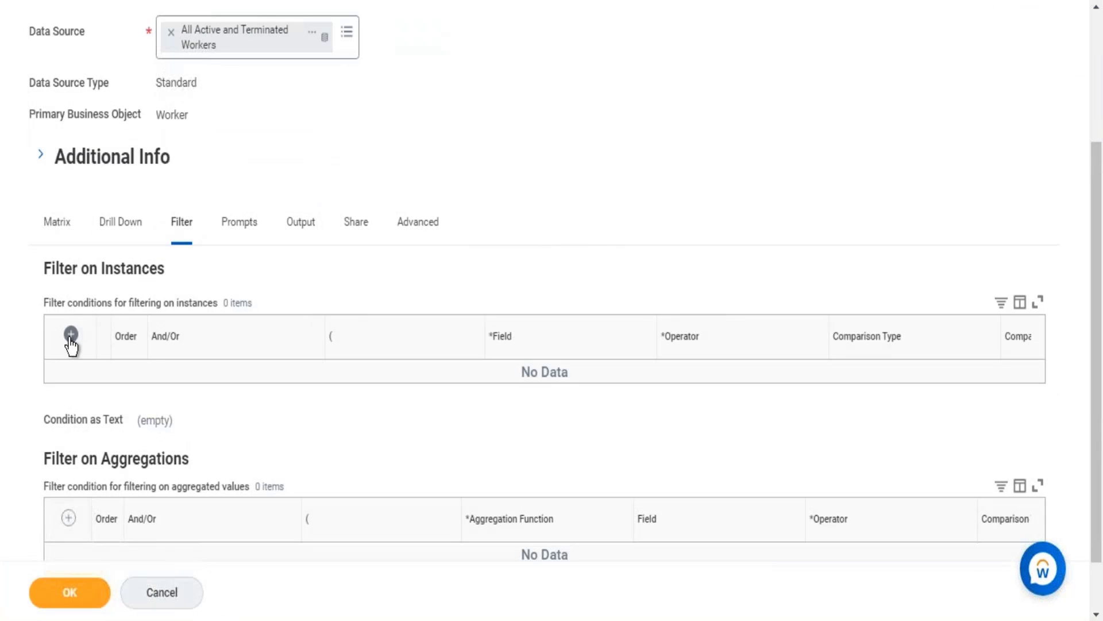
pyautogui.click(71, 335)
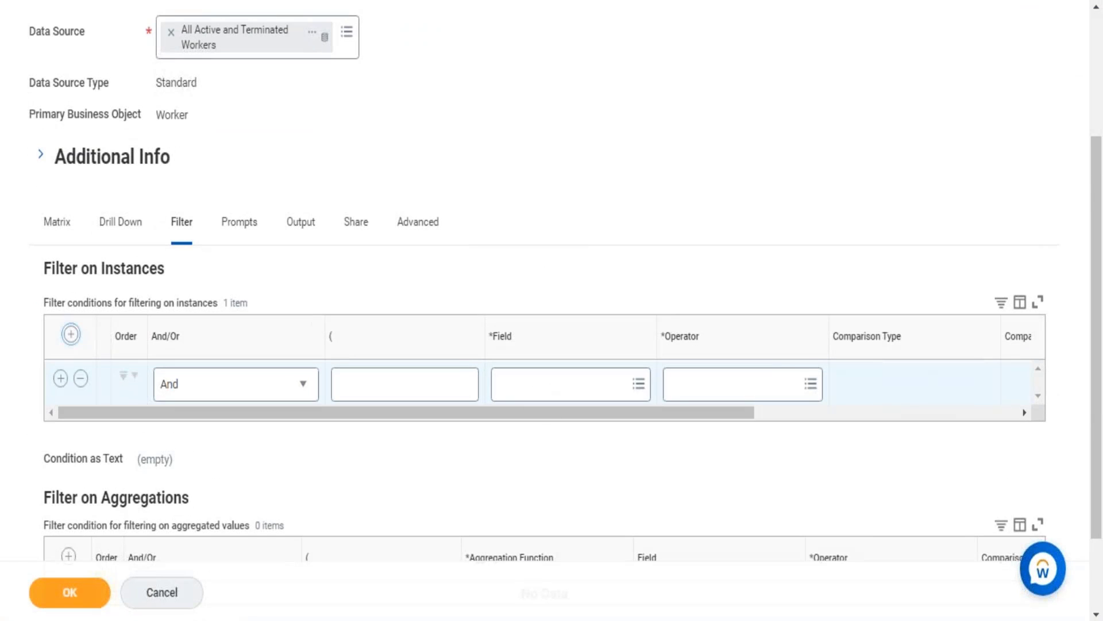
pyautogui.click(573, 389)
pyautogui.write('copa')
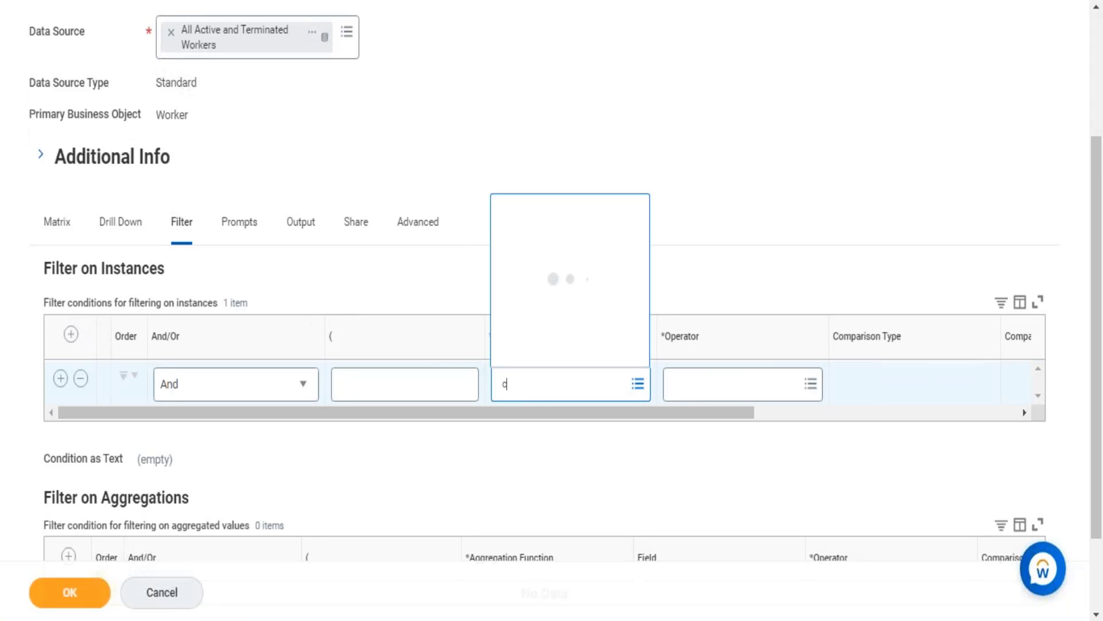
pyautogui.press('BackSpace')
pyautogui.press('BackSpace')
pyautogui.write('mpany')
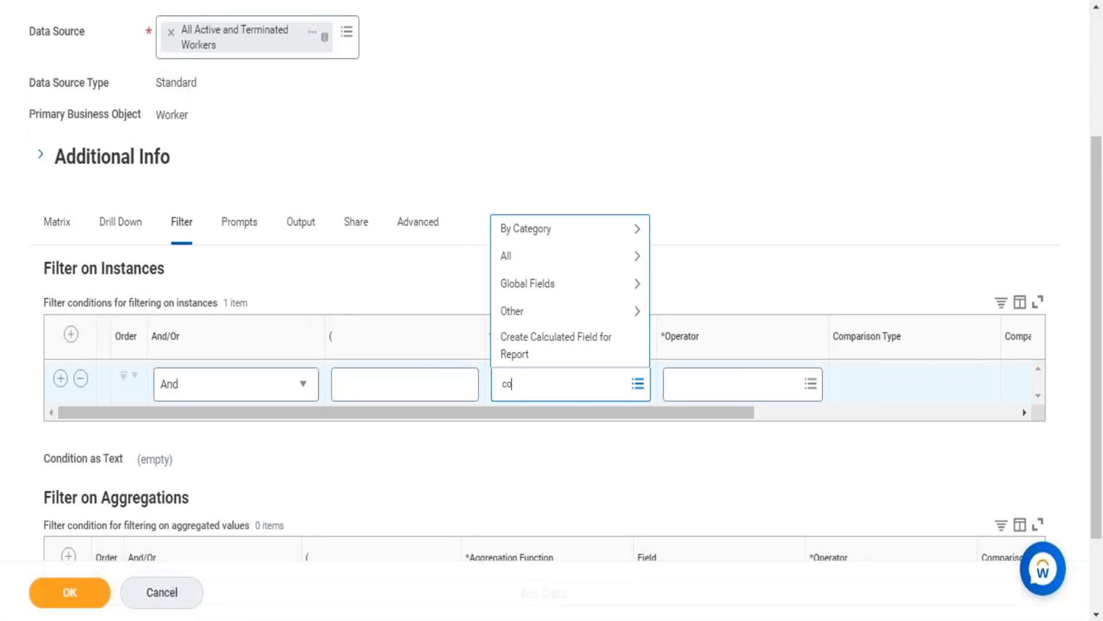
pyautogui.press('Return')
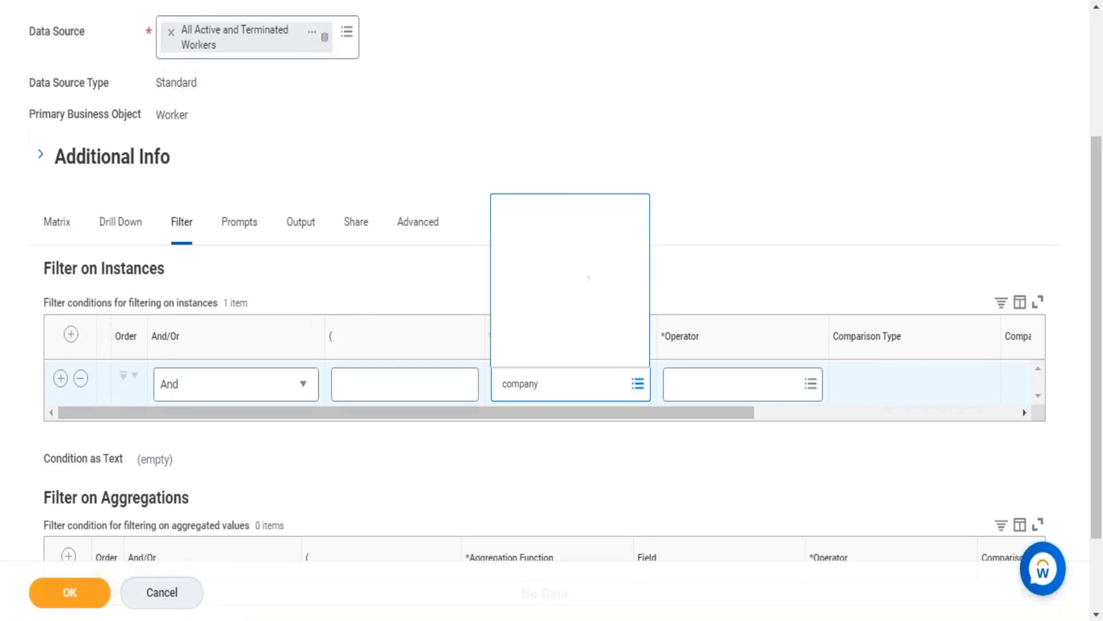
pyautogui.press('Return')
pyautogui.press('Tab')
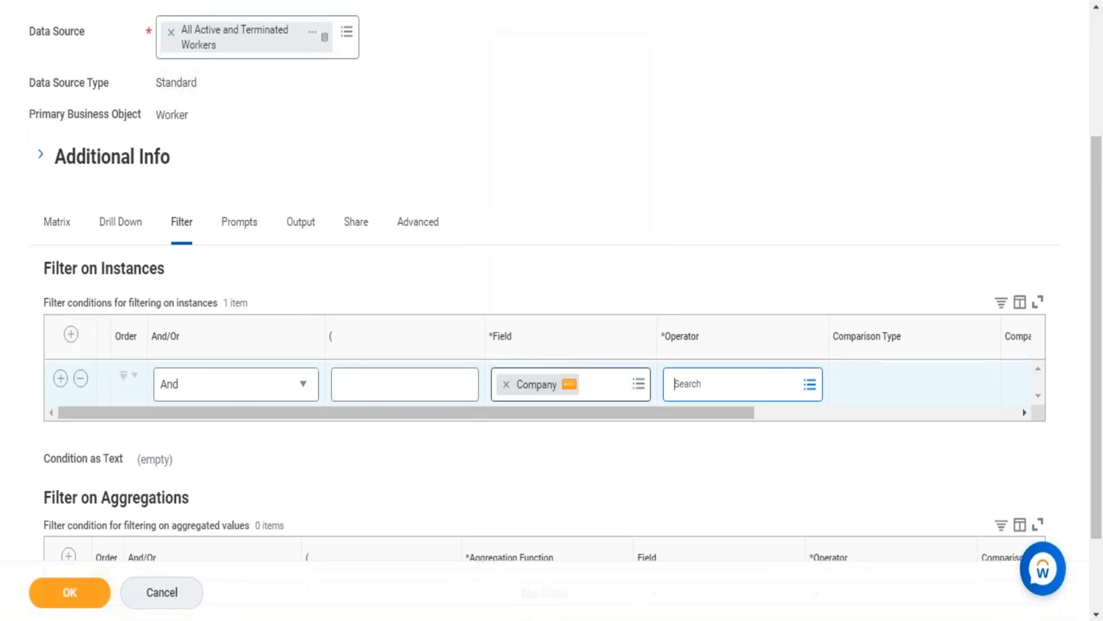
# Set the operator of the Company filter condition to "in the selection list".
pyautogui.press('Return')
pyautogui.press('Return')
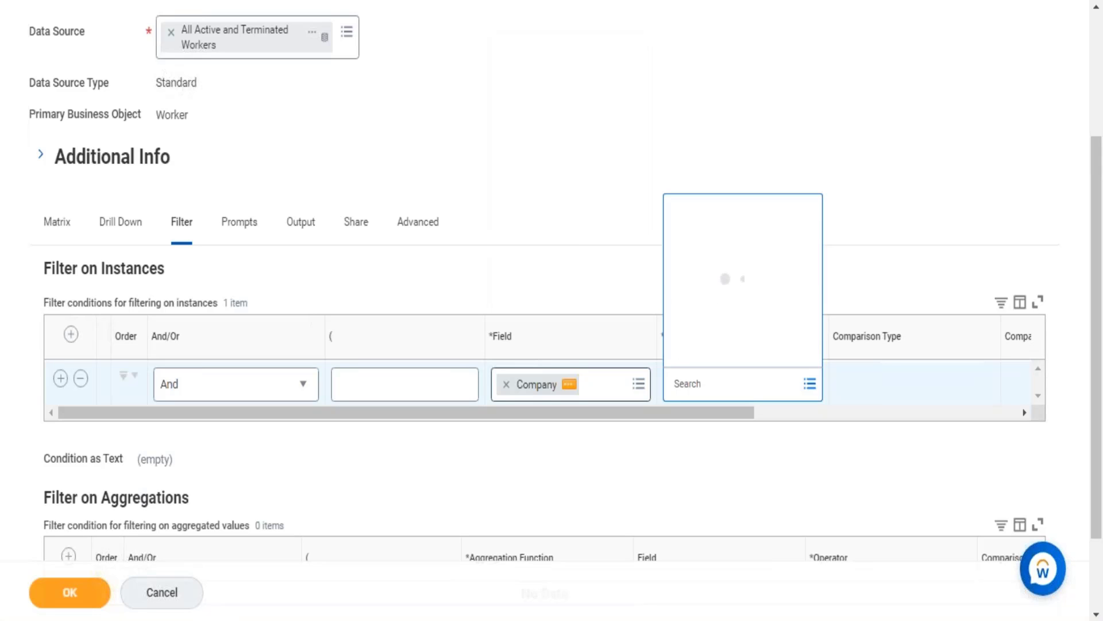
pyautogui.press('Return')
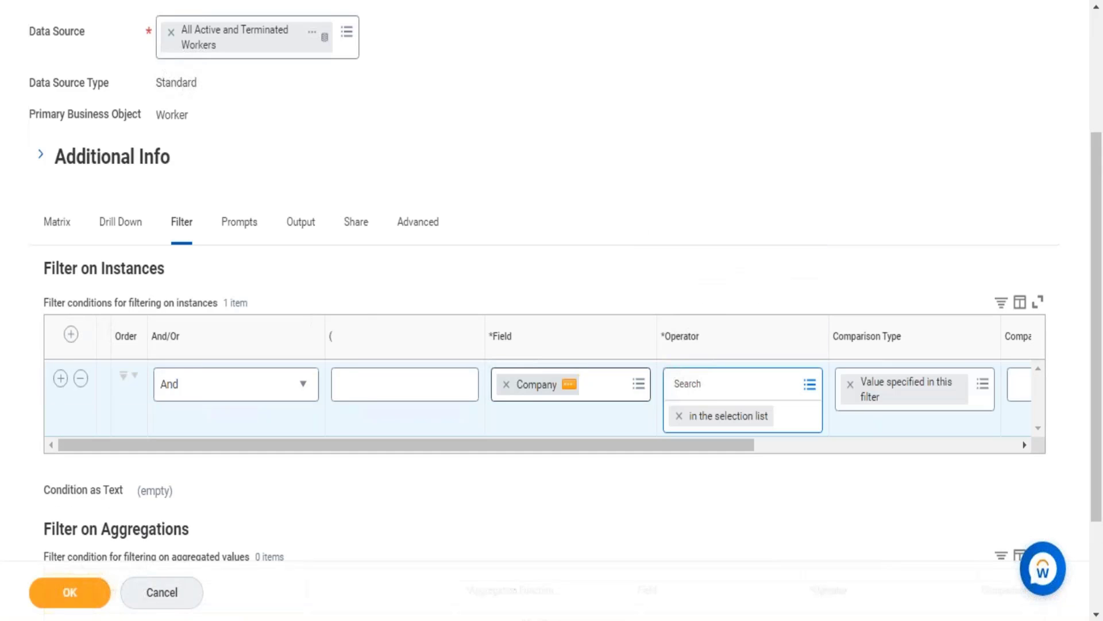
# Search the comparison values for "global modern services" and select Global Modern Services AB (Sweden) and Global Modern Services AS (Norway).
pyautogui.press('Tab')
pyautogui.press('Tab')
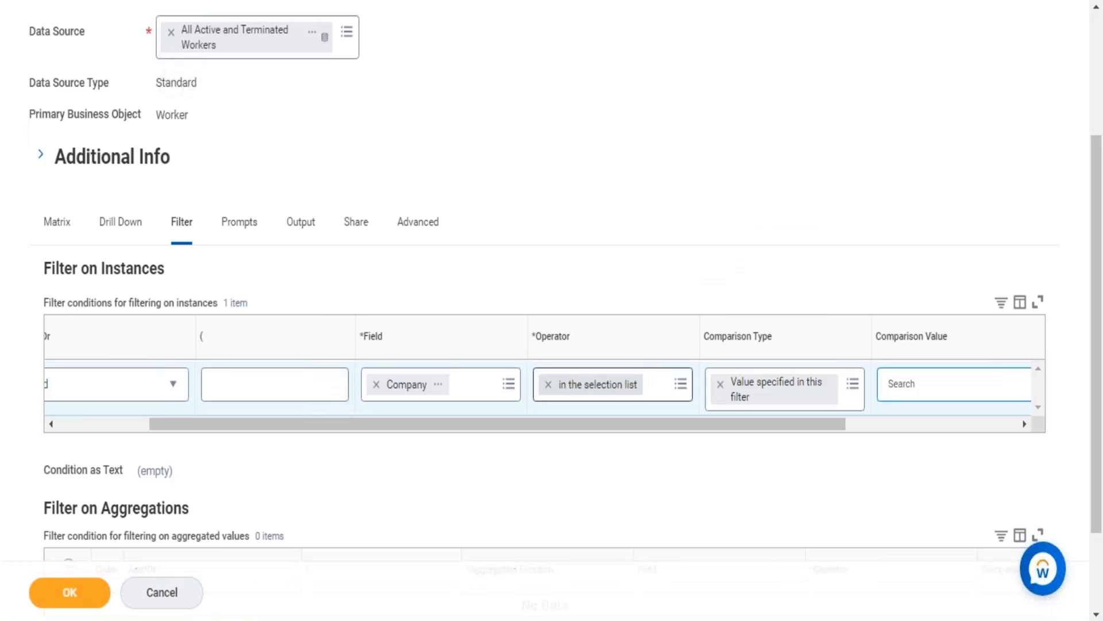
pyautogui.write('global modern services')
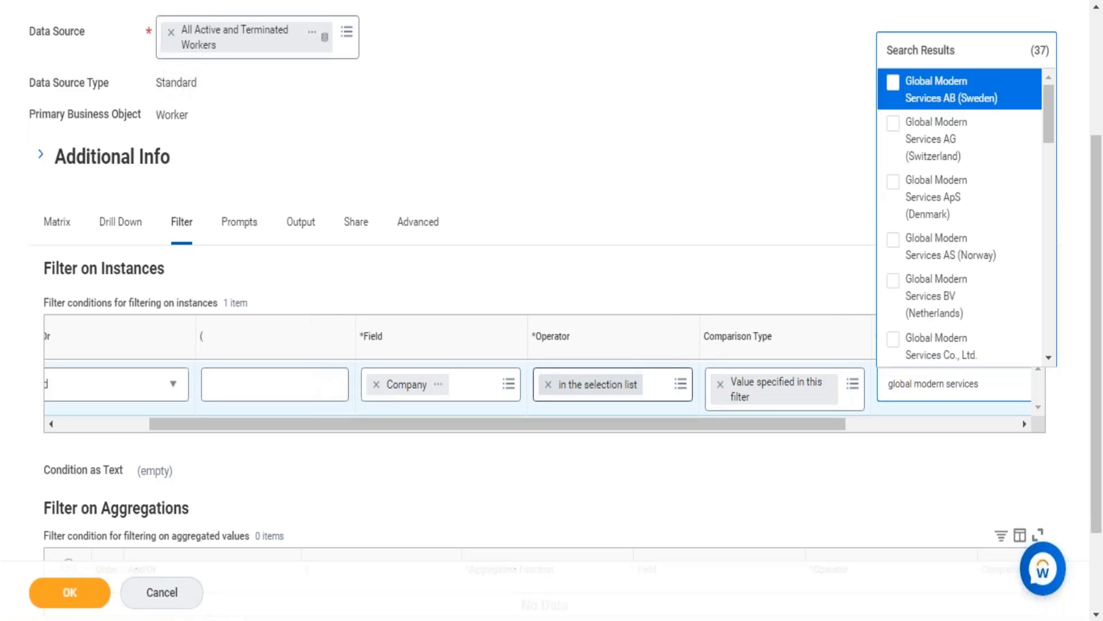
pyautogui.press('Return')
pyautogui.press('Down')
pyautogui.press('Down')
pyautogui.press('Down')
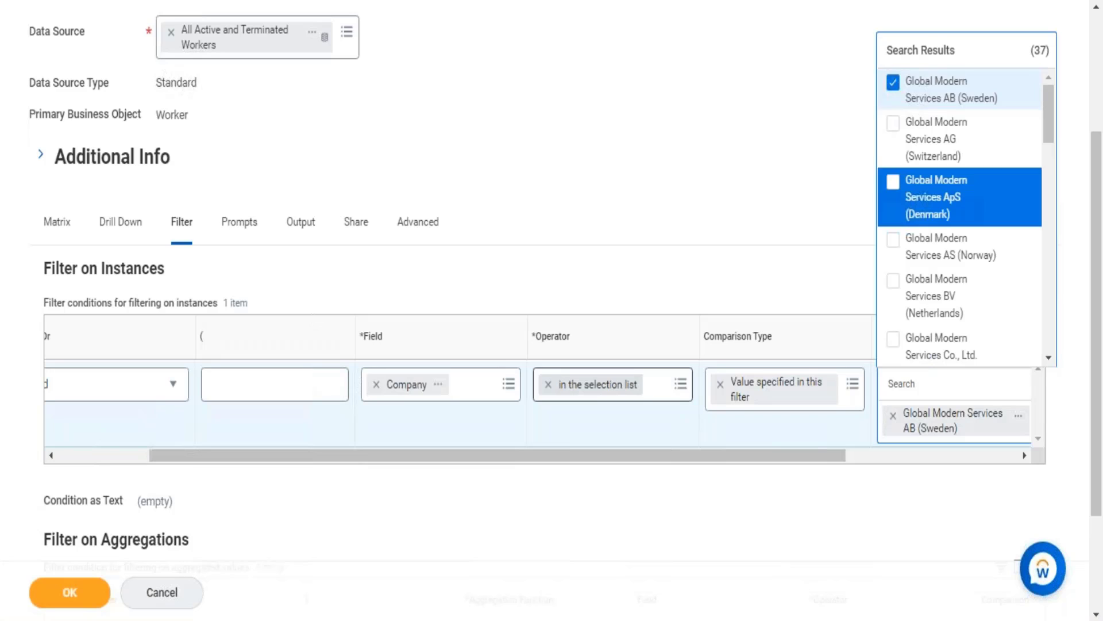
pyautogui.press('Return')
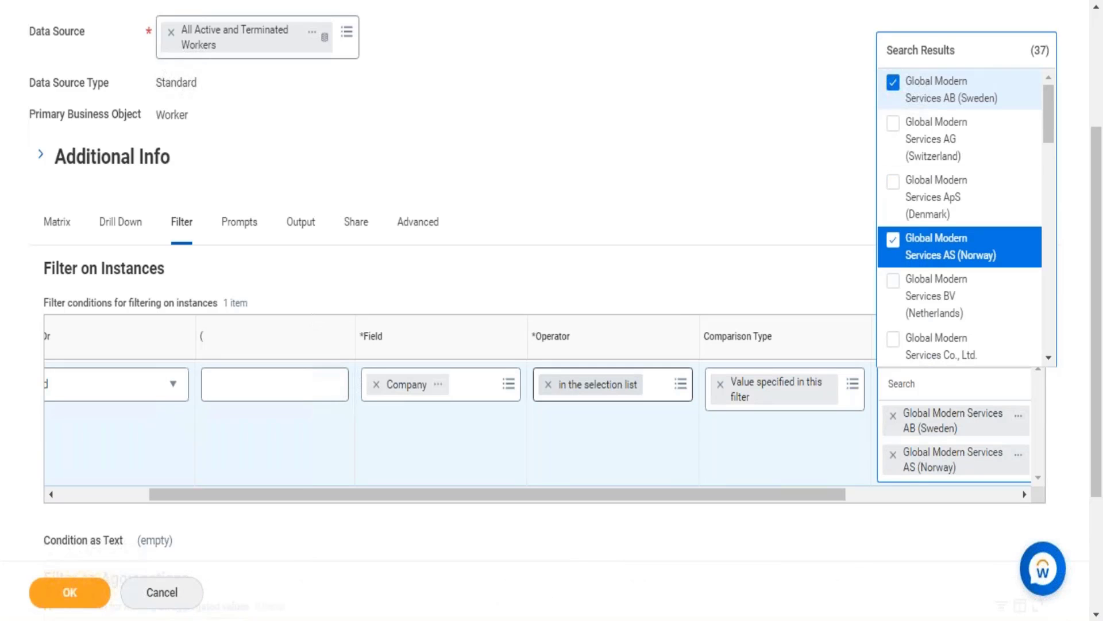
# Add Global Modern Services GmbH (Austria) and Global Modern Services LLC (Russia) to the Company filter's comparison values.
pyautogui.press('Down')
pyautogui.press('Down')
pyautogui.press('Down')
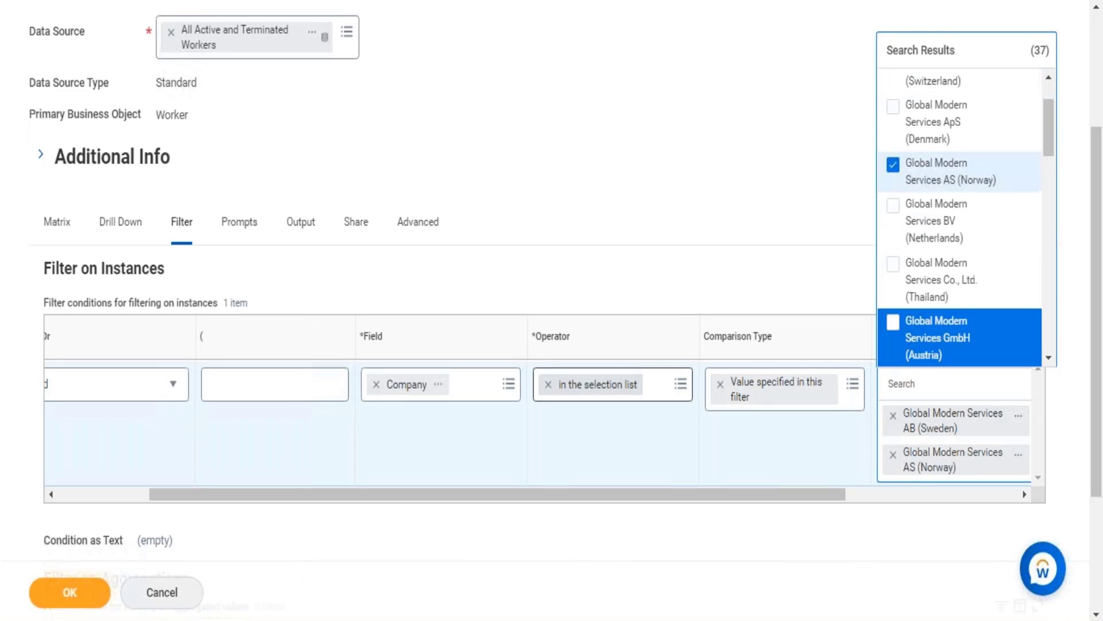
pyautogui.press('Return')
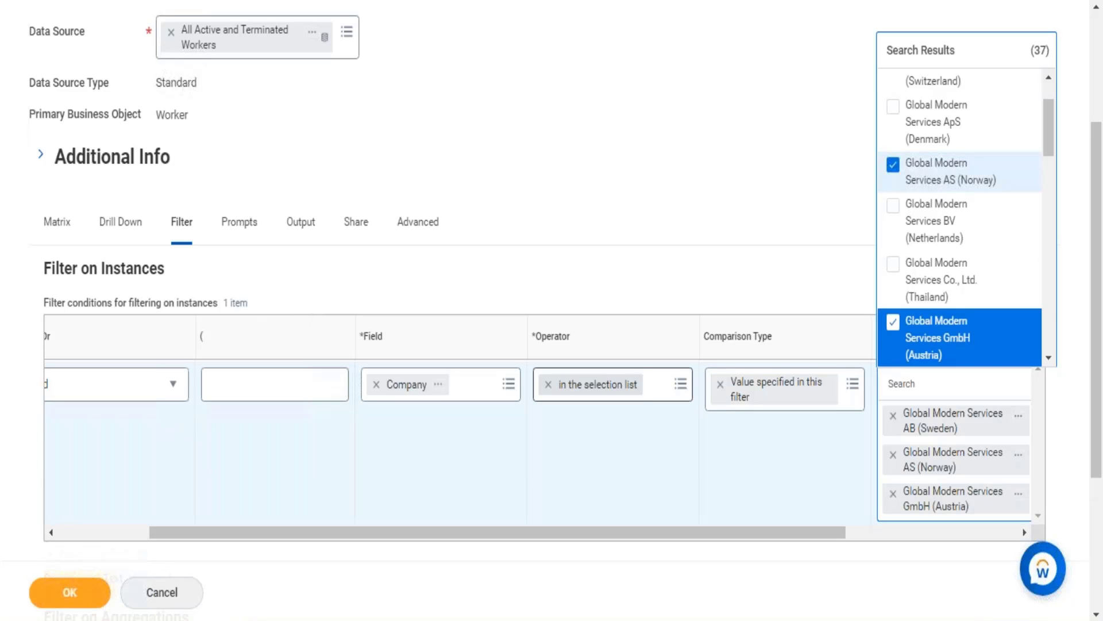
pyautogui.press('Down')
pyautogui.press('Down')
# Add Global Modern Services LTD (New Zealand) and Global Modern Services Ltd. (China) to the Company filter's comparison values.
pyautogui.press('Down')
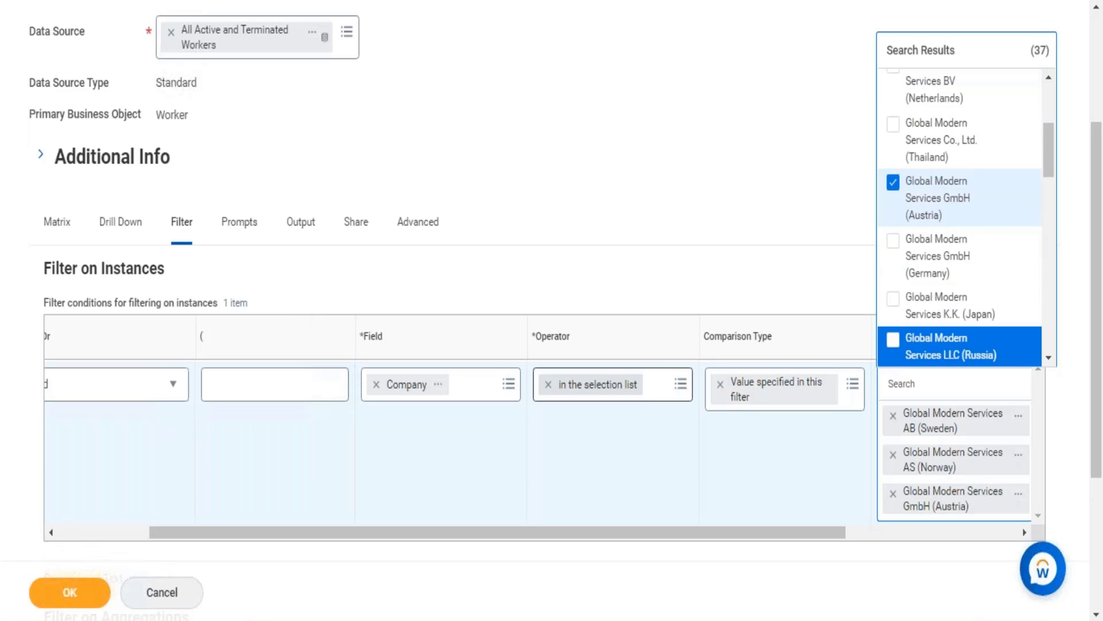
pyautogui.press('Return')
pyautogui.press('Down')
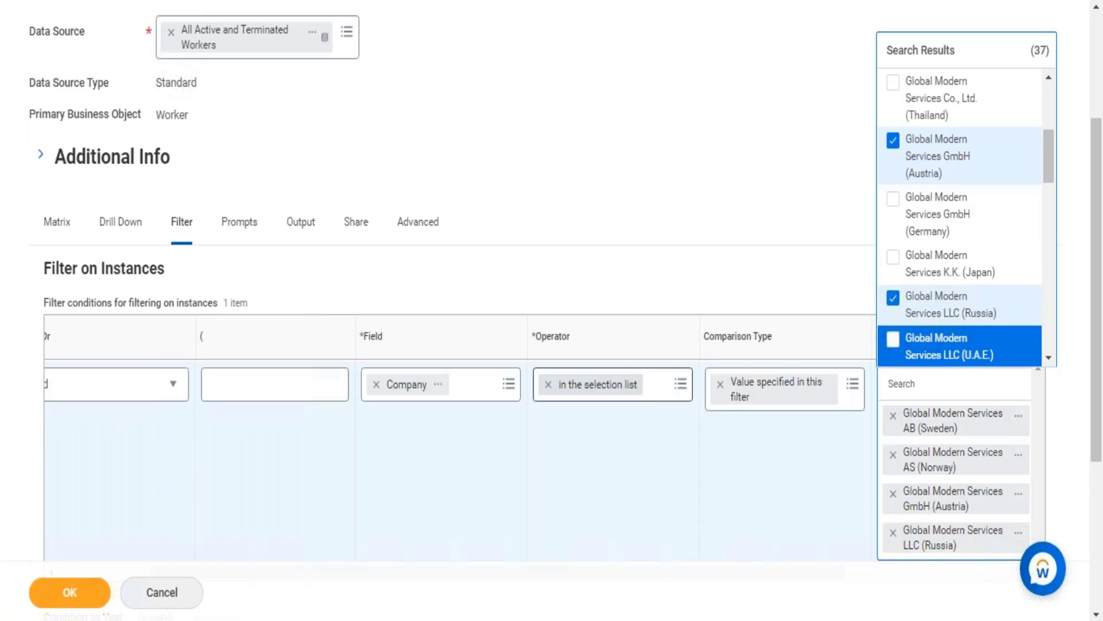
pyautogui.press('Down')
pyautogui.press('Down')
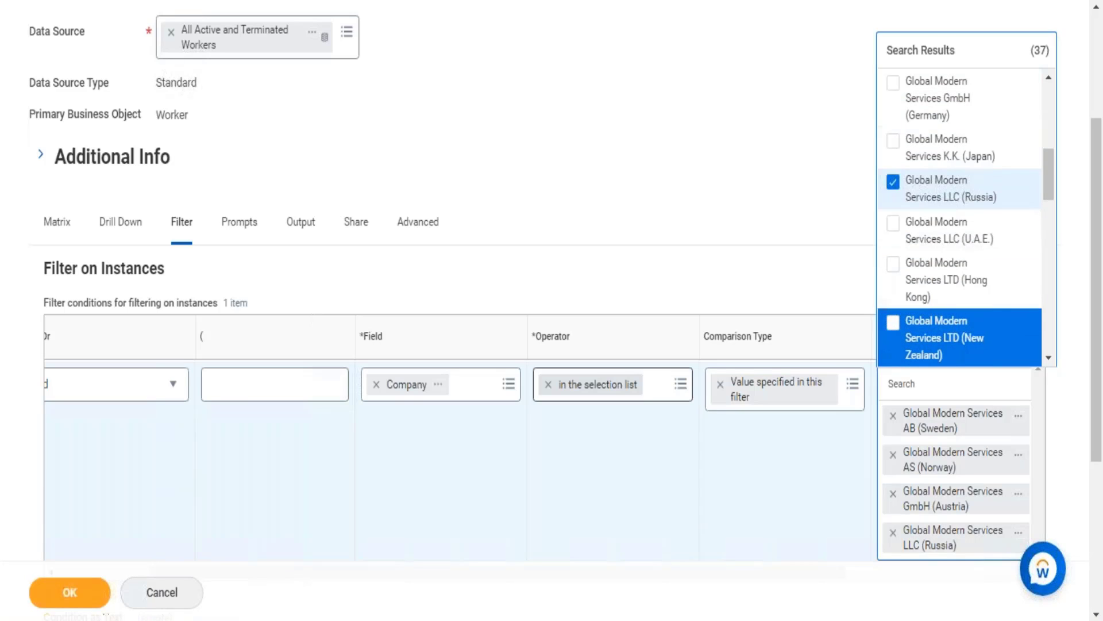
pyautogui.press('Return')
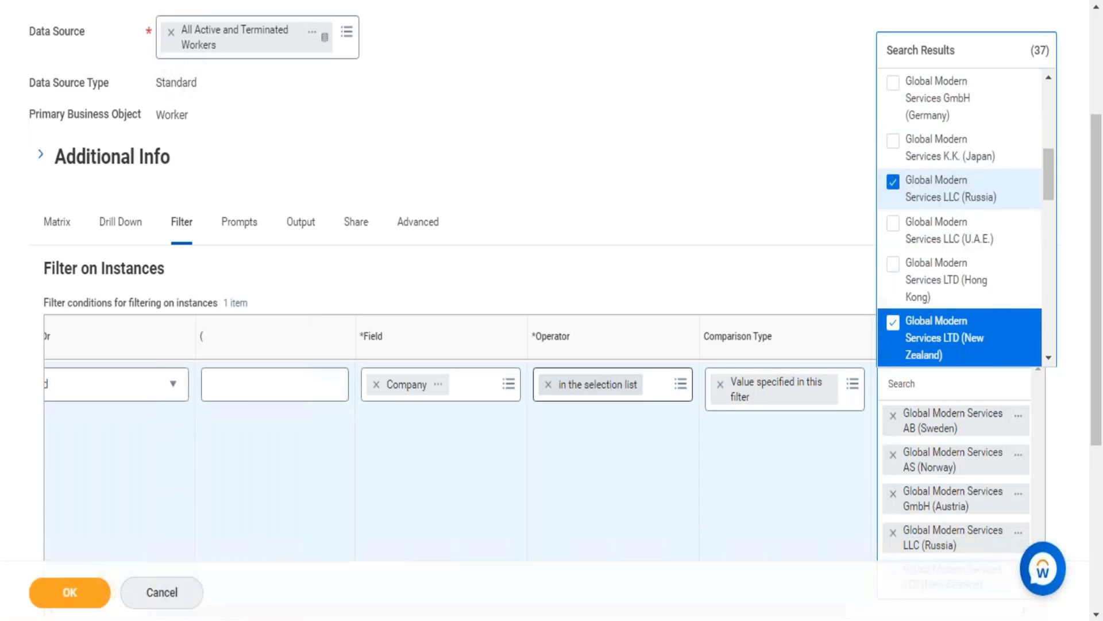
pyautogui.press('Down')
pyautogui.press('Down')
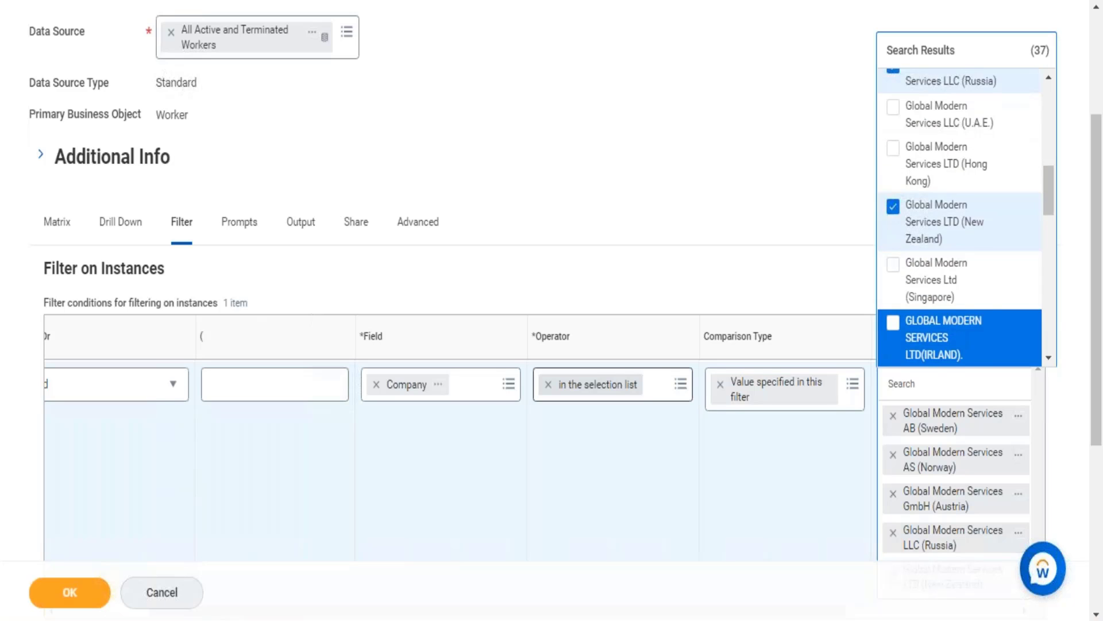
pyautogui.press('Down')
pyautogui.press('space')
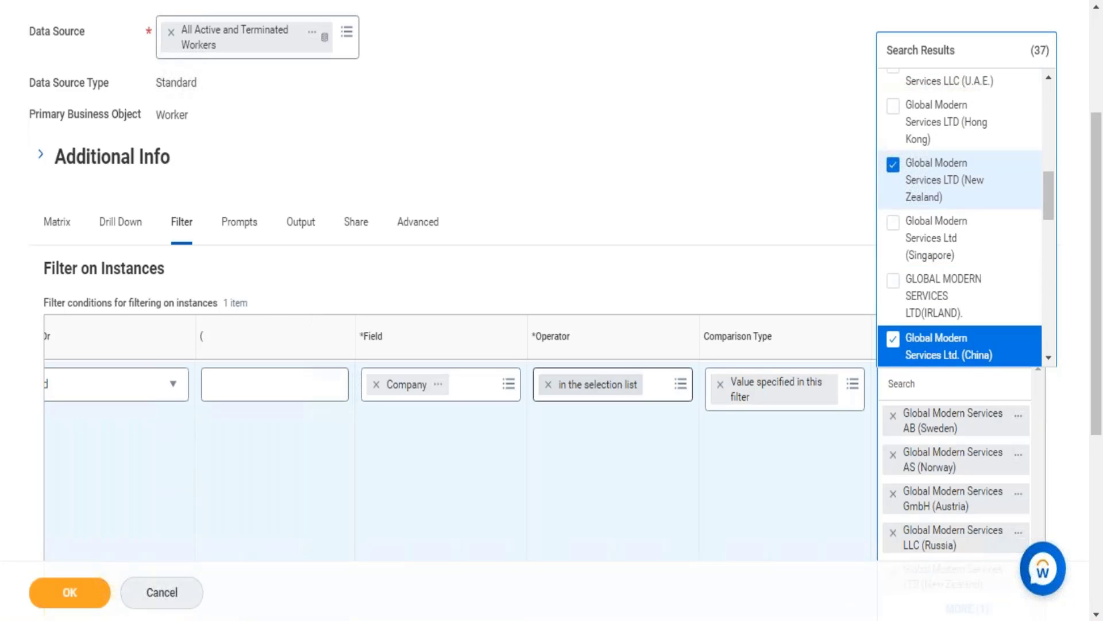
# Add Global Modern Services Ltd. Co. (Philippines) and Global Modern Services Pty. Ltd. (Australia) to the Company filter's comparison values.
pyautogui.press('Down')
pyautogui.press('Down')
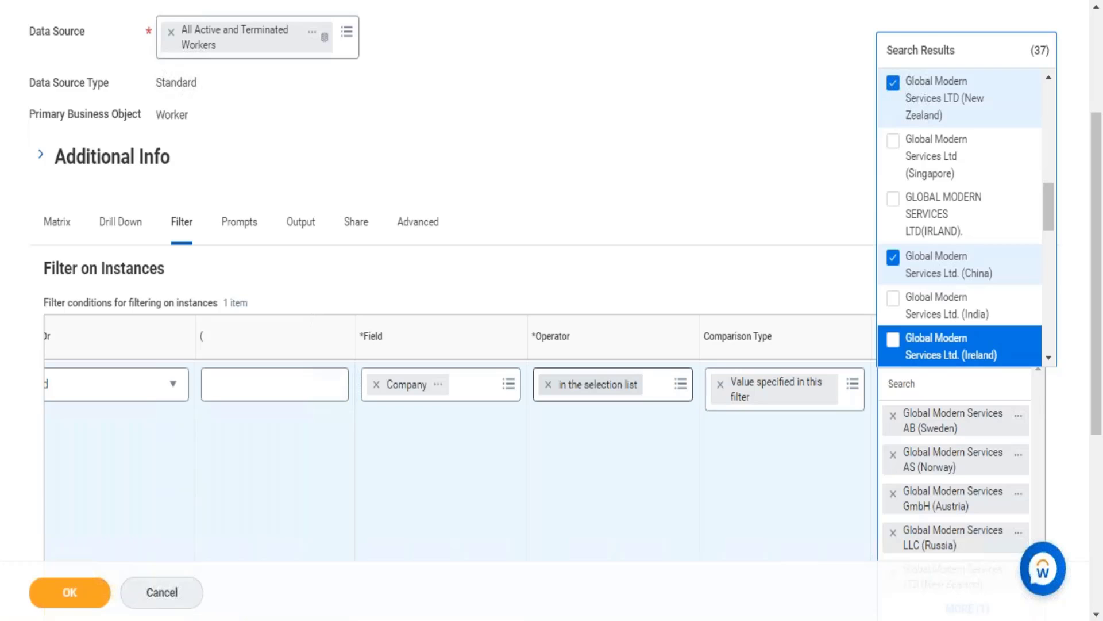
pyautogui.press('Down')
pyautogui.press('space')
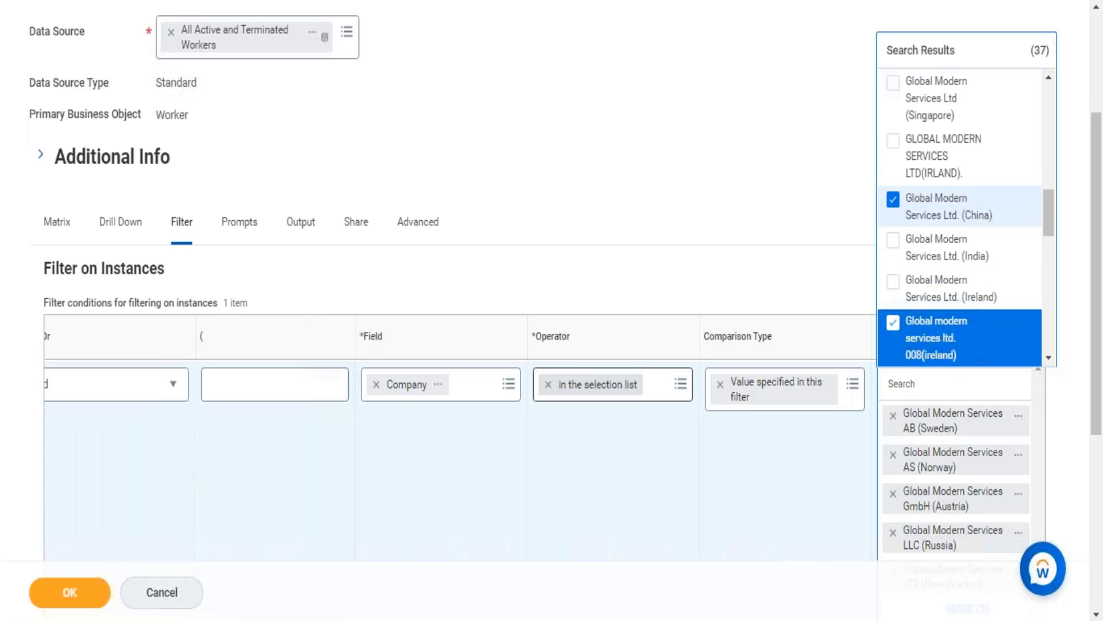
pyautogui.press('space')
pyautogui.press('Down')
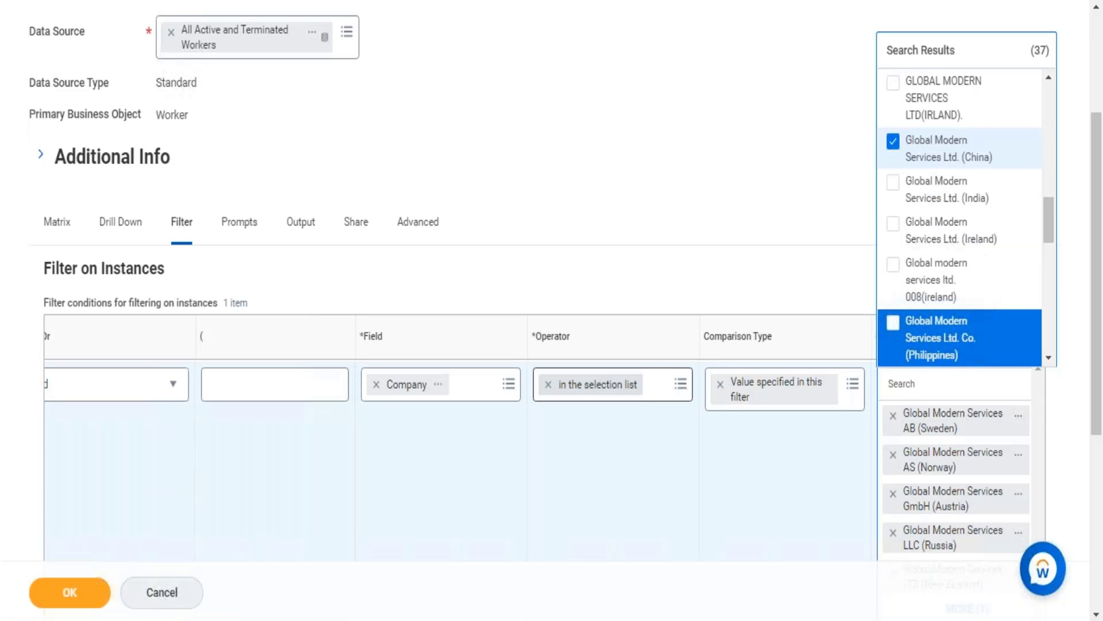
pyautogui.press('space')
pyautogui.press('Down')
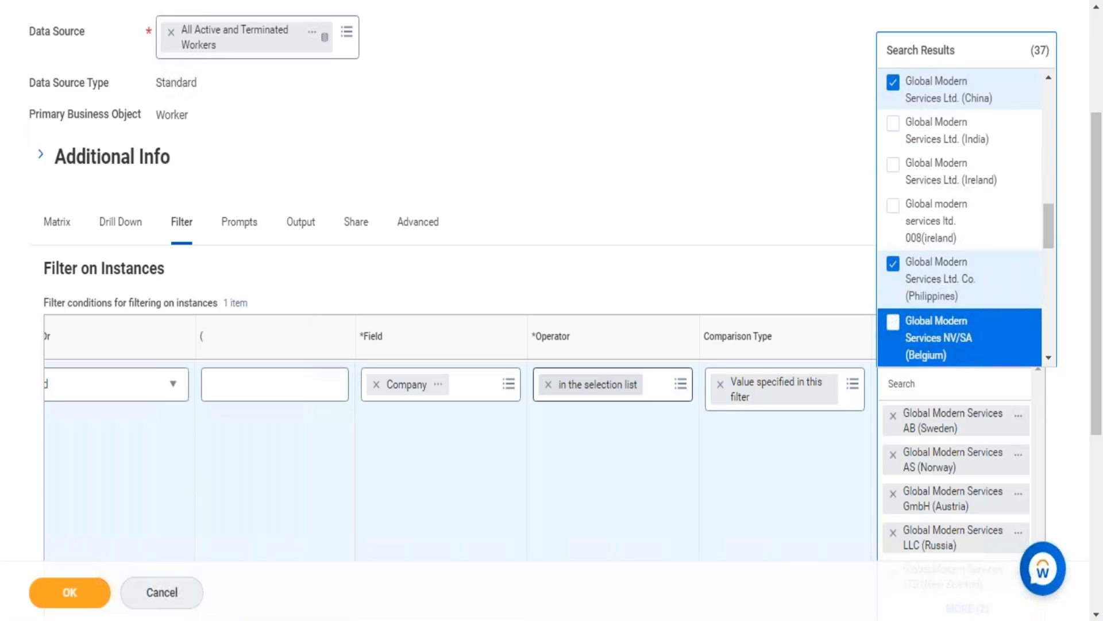
pyautogui.press('Down')
pyautogui.press('Down')
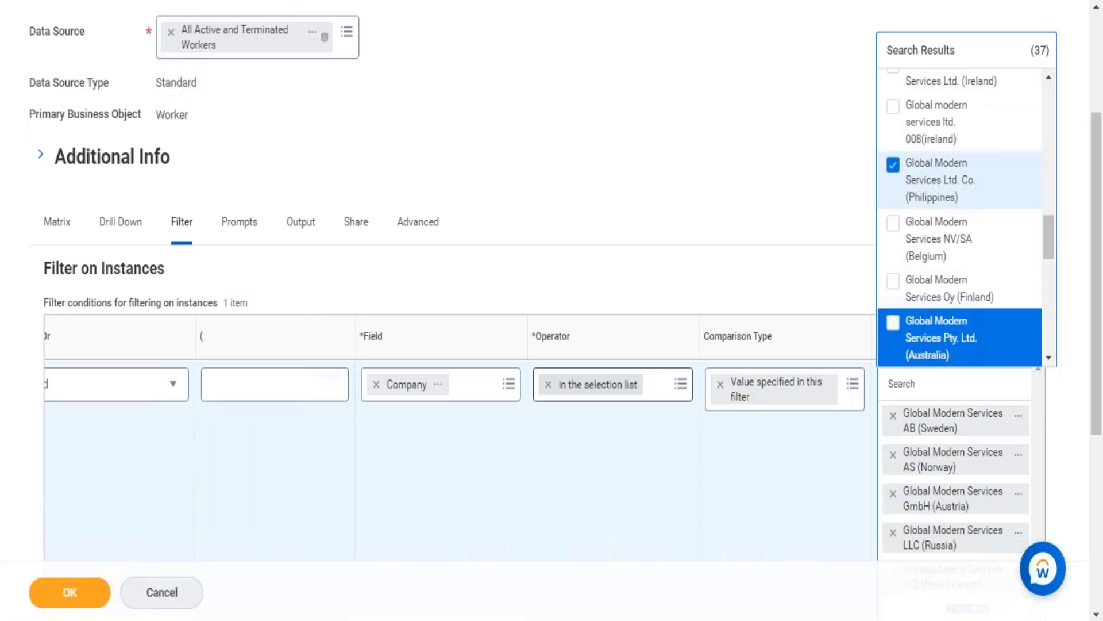
pyautogui.press('space')
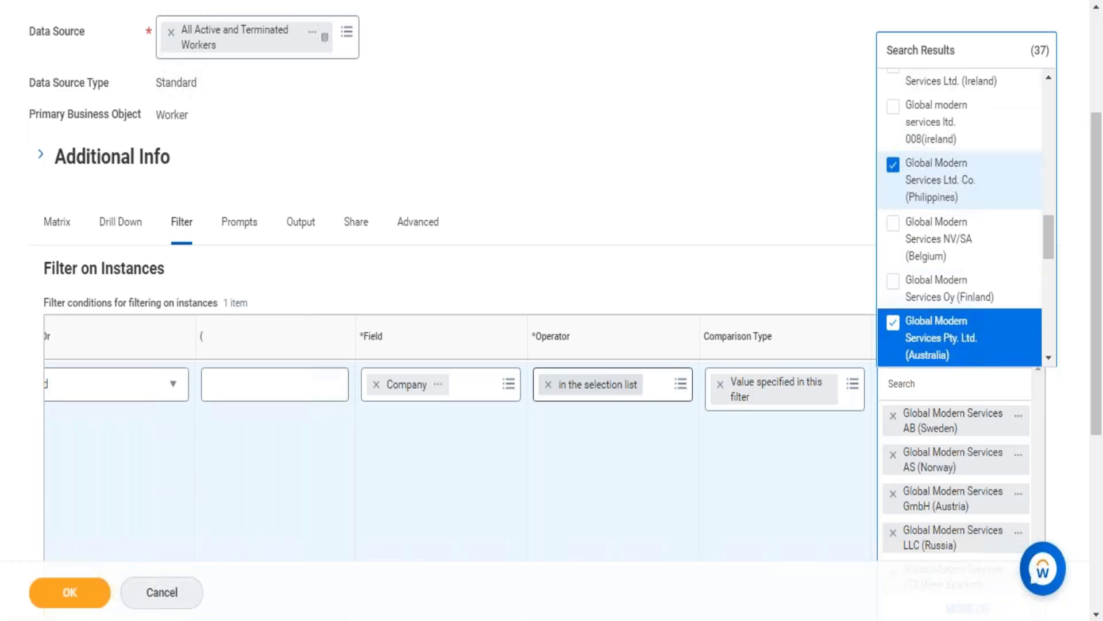
# Save the Rep_Worker Count by Company report definition and run the report.
pyautogui.click(36, 601)
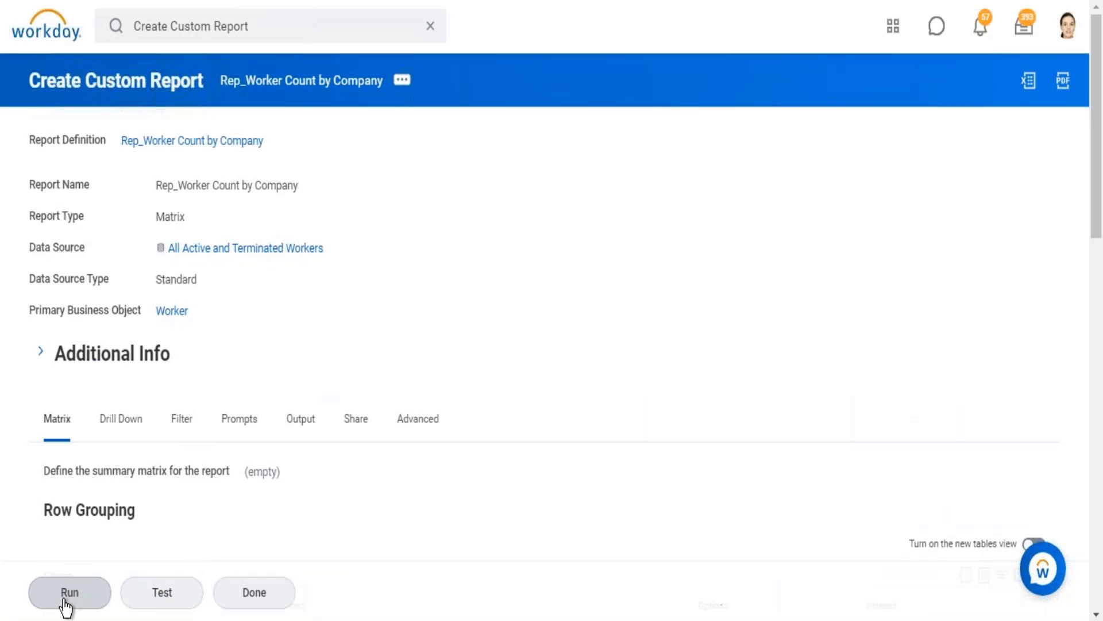
pyautogui.click(66, 604)
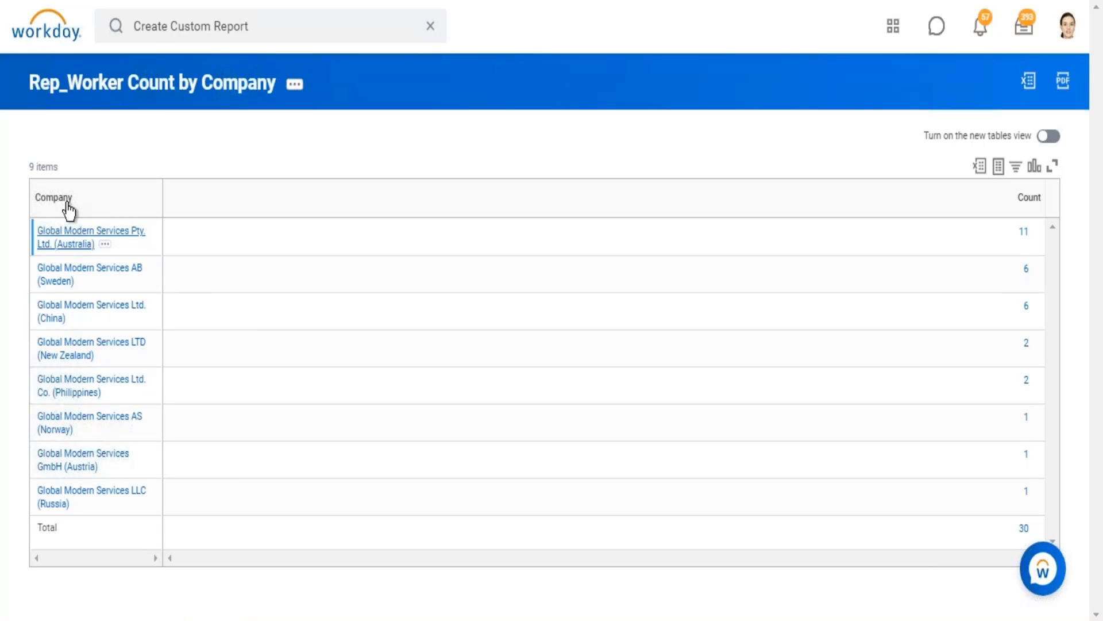
# Examine the report's Company column and the list of workers behind the count for Global Modern Services Pty. Ltd. (Australia).
pyautogui.moveTo(36, 201); pyautogui.dragTo(77, 209)
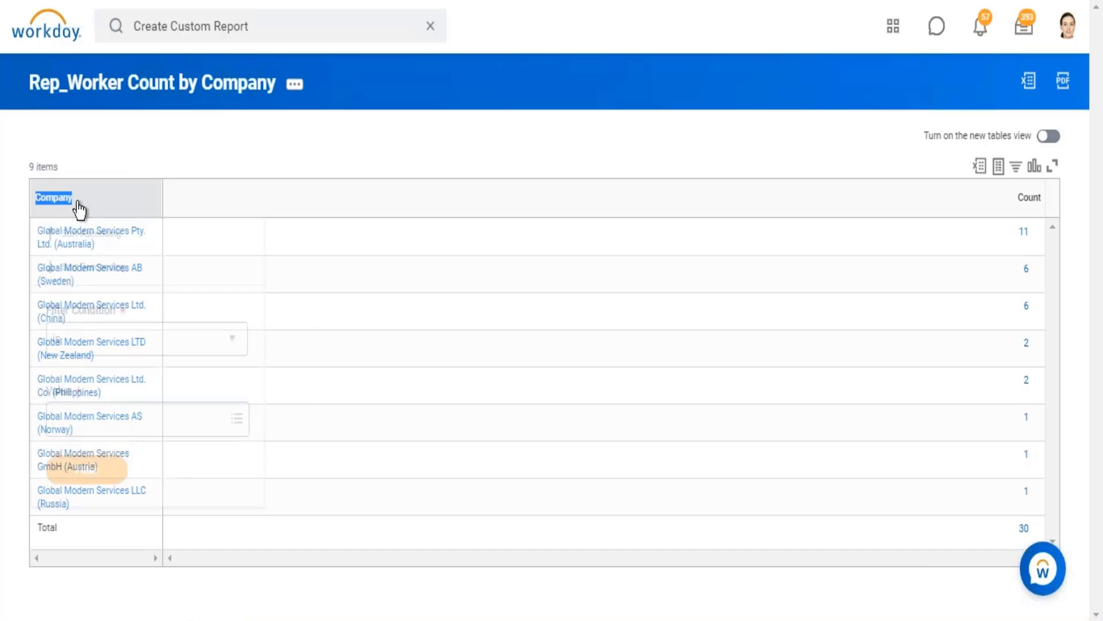
pyautogui.click(208, 129)
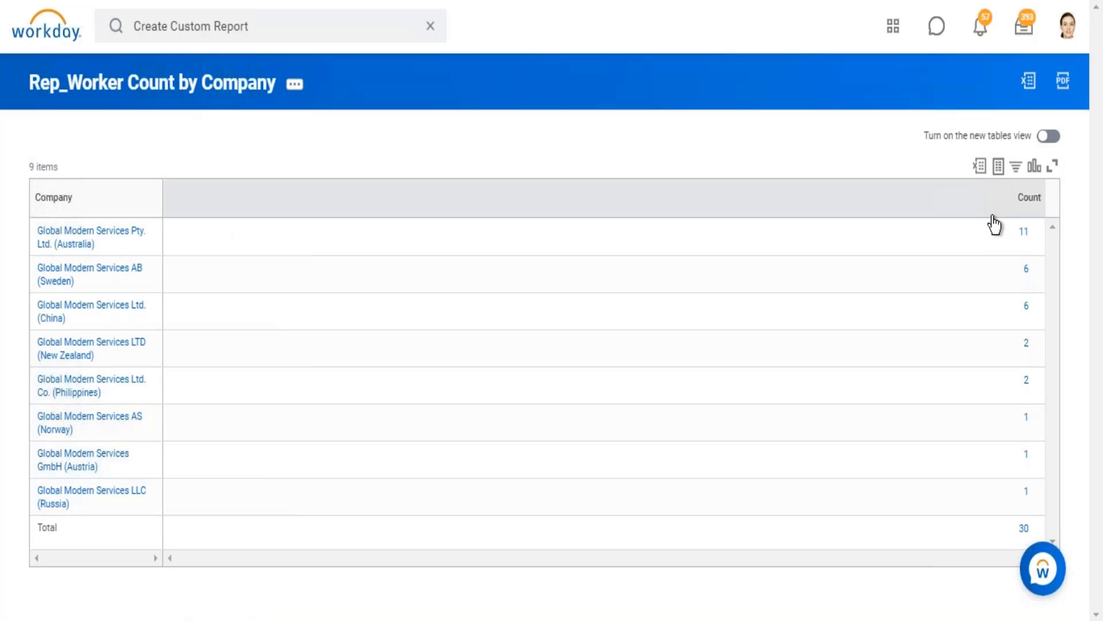
pyautogui.doubleClick(1024, 235)
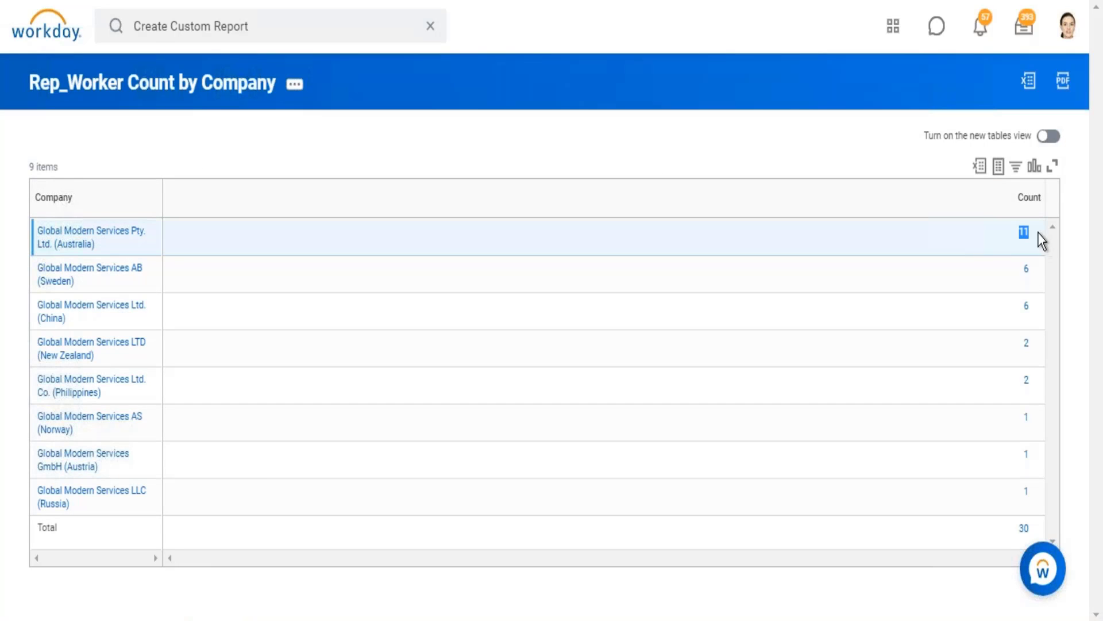
pyautogui.click(1023, 236)
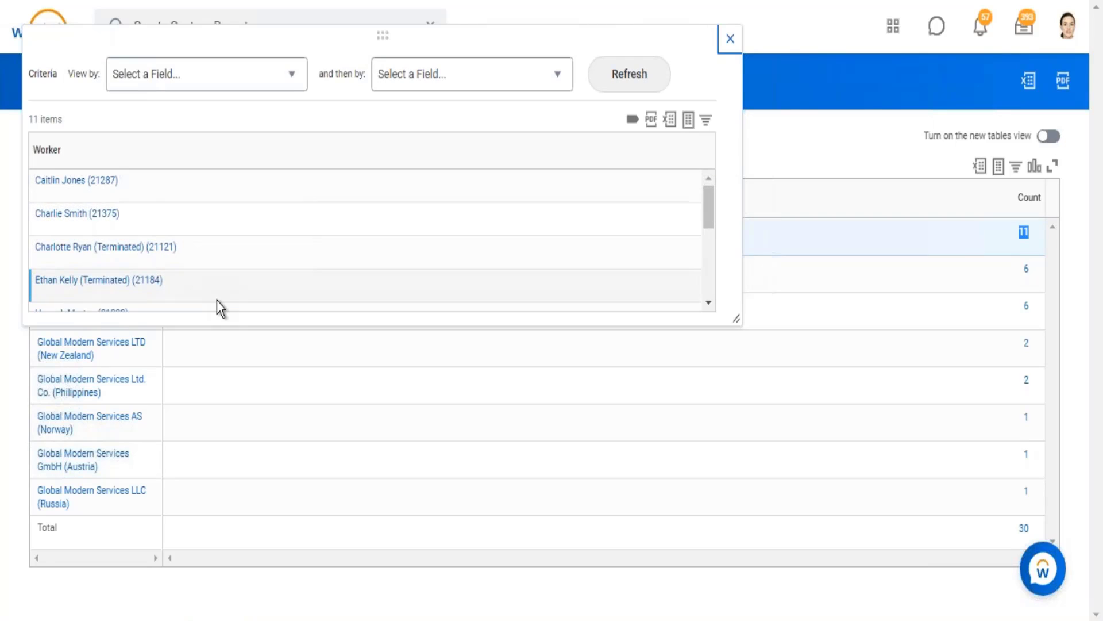
pyautogui.click(730, 39)
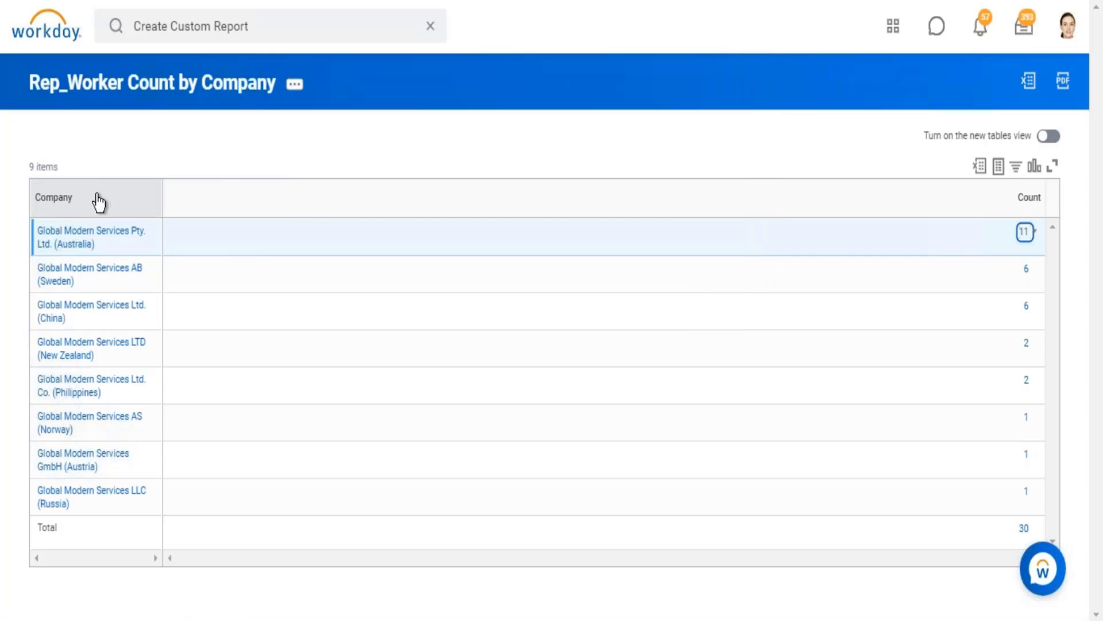
# Check the Company and Count column headings in the report output.
pyautogui.moveTo(103, 199); pyautogui.dragTo(48, 187)
pyautogui.click(48, 187)
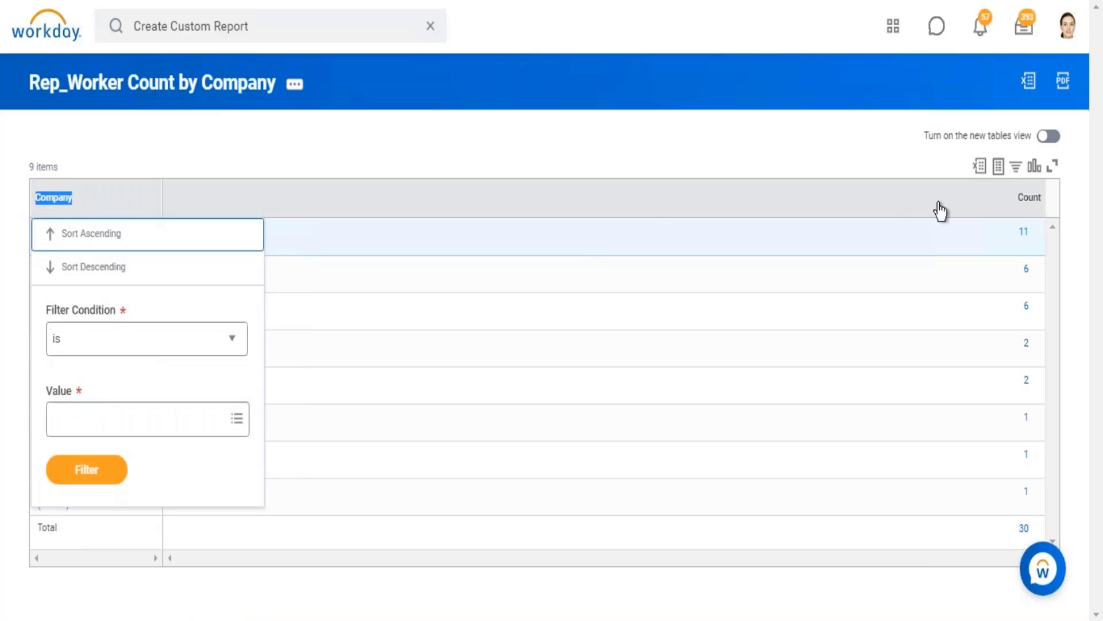
pyautogui.moveTo(1014, 199); pyautogui.dragTo(1036, 206)
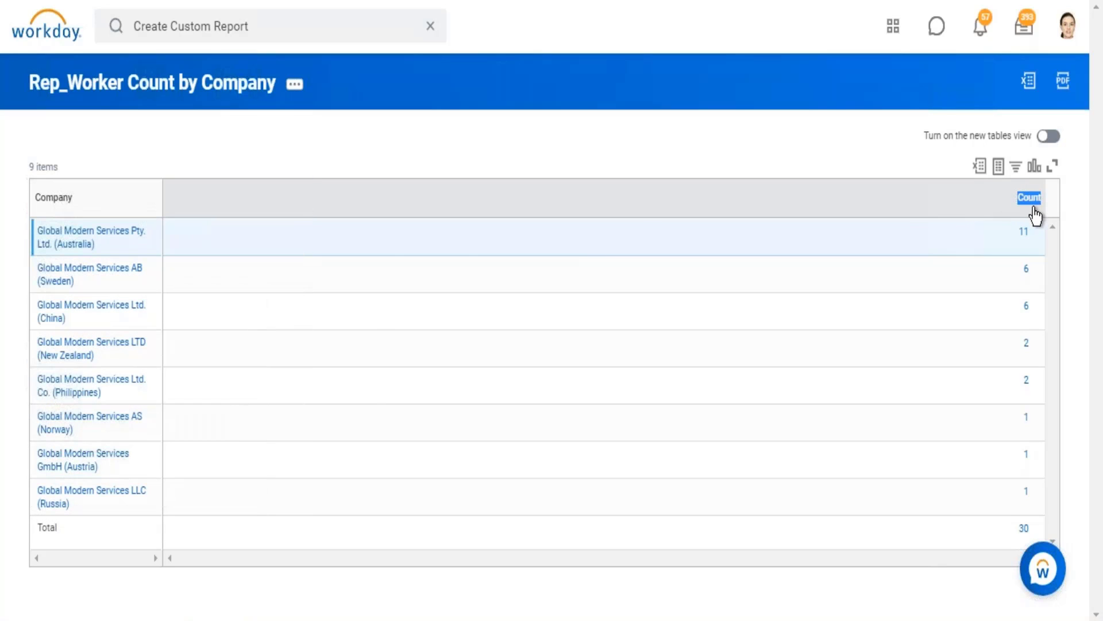
# Open the Rep_Worker Count by Company report definition for editing and bring up the Company filter's comparison values.
pyautogui.click(753, 154)
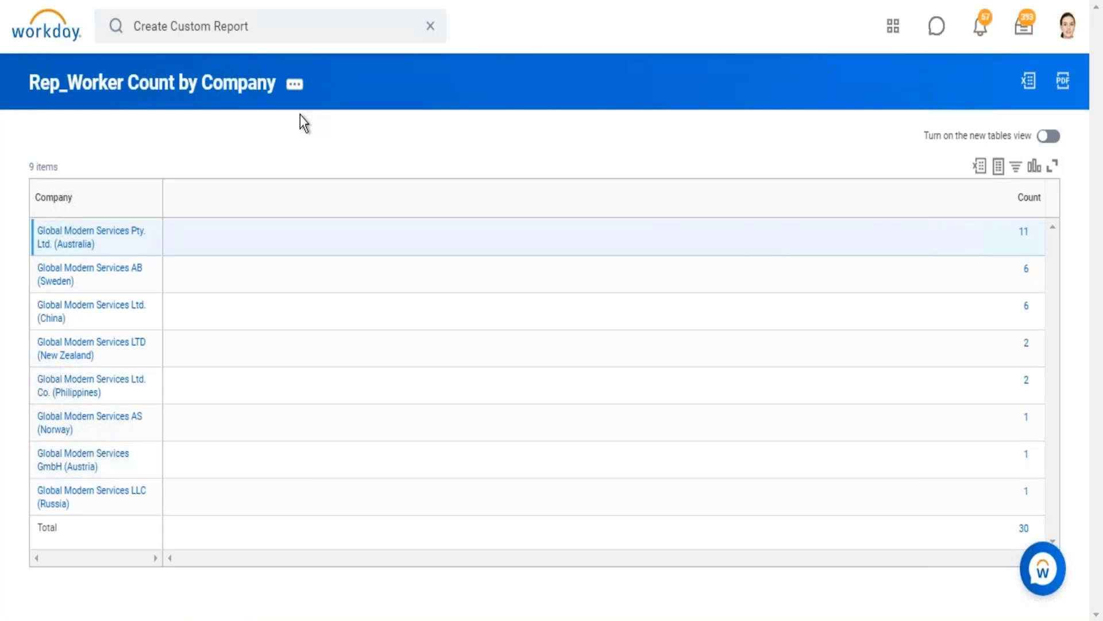
pyautogui.click(294, 86)
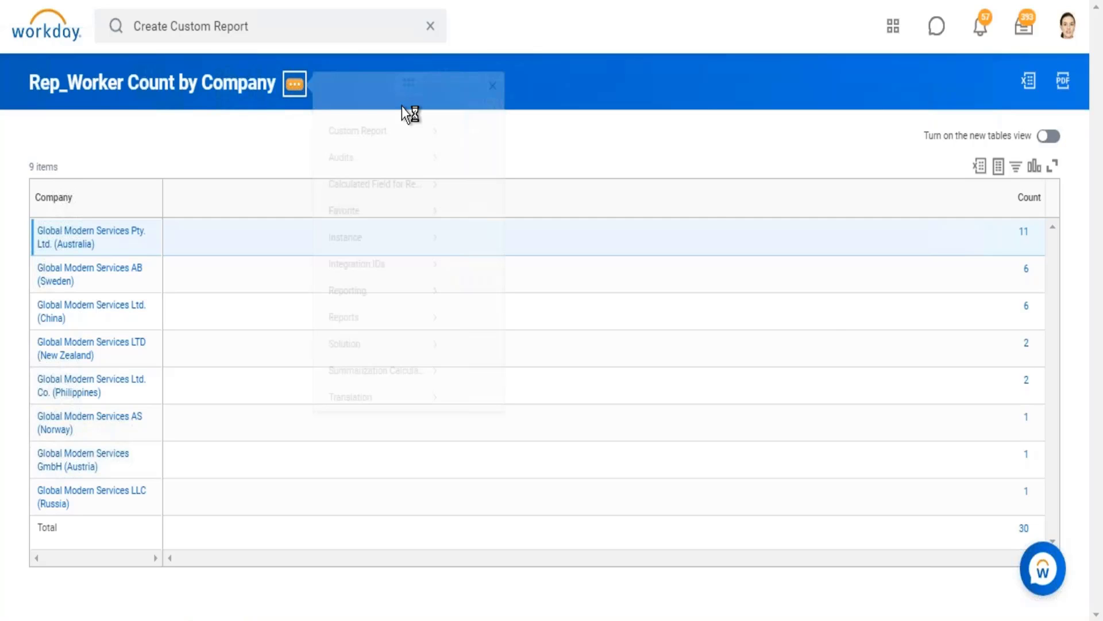
pyautogui.moveTo(414, 149)
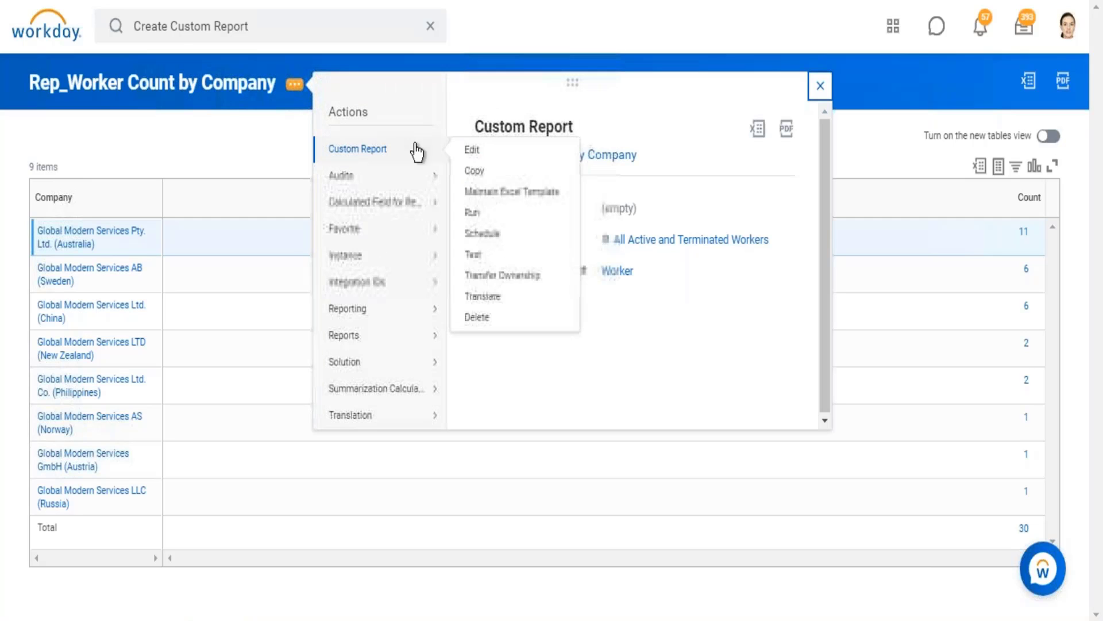
pyautogui.click(472, 151)
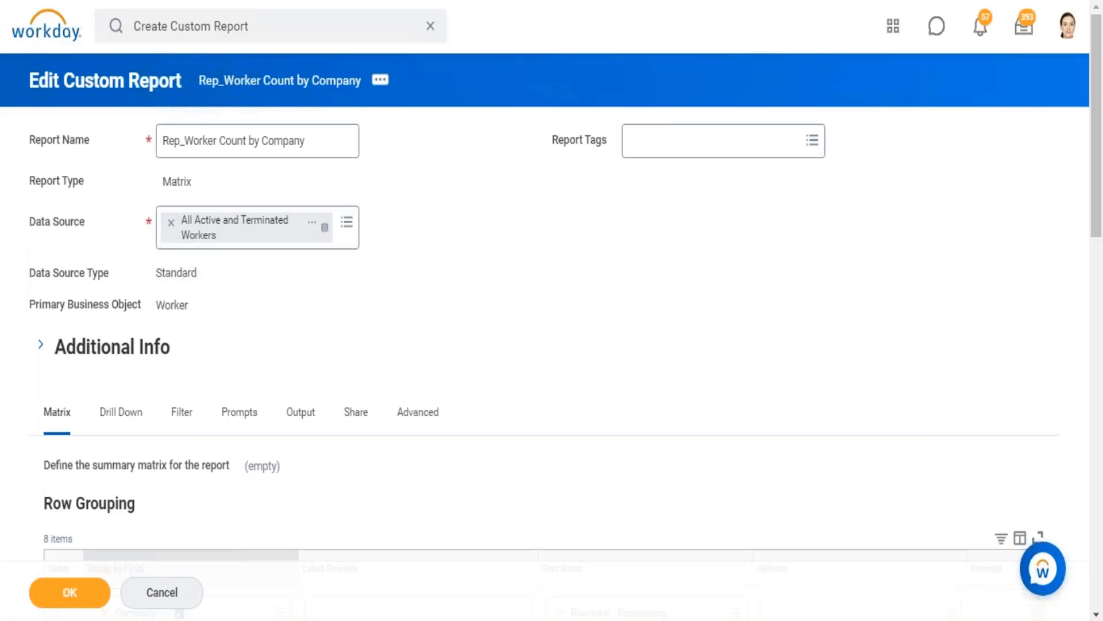
pyautogui.click(181, 419)
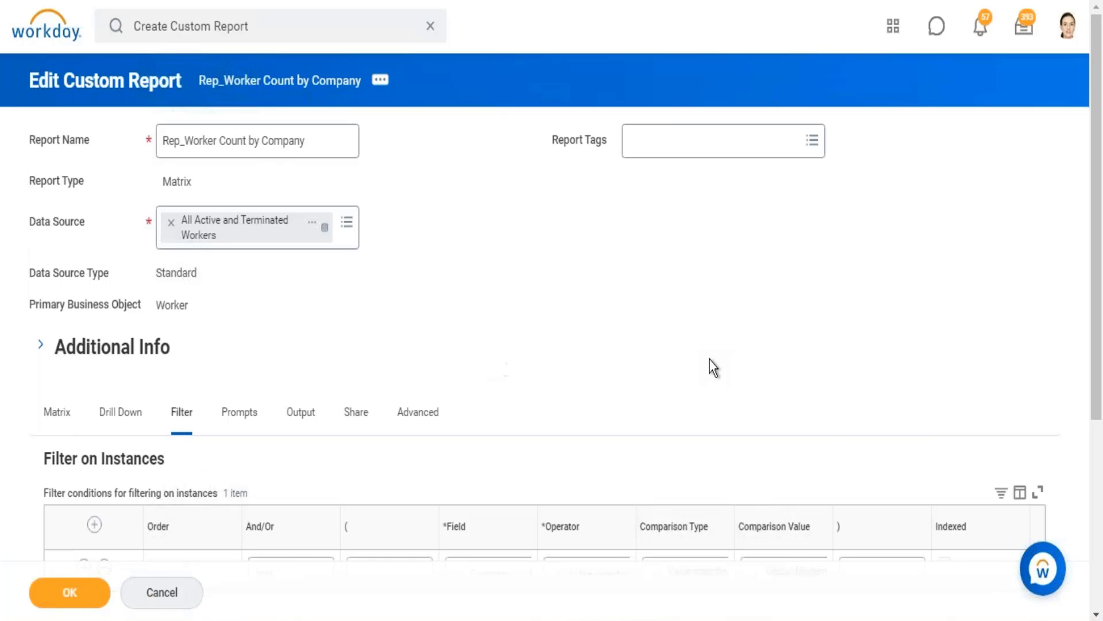
pyautogui.scroll(-6, 873, 347)
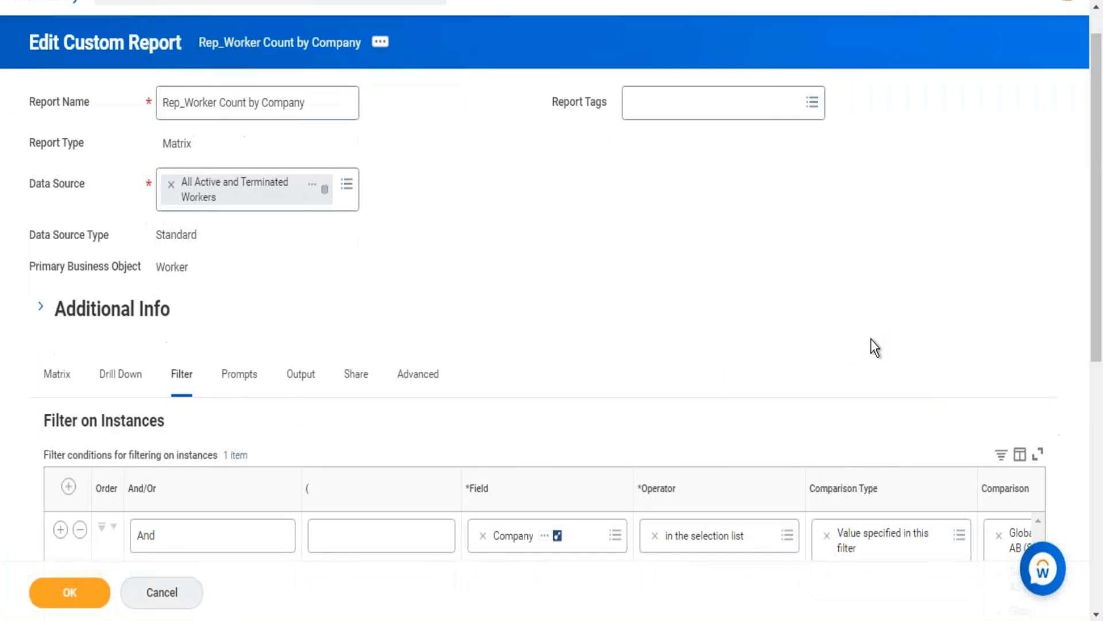
pyautogui.moveTo(675, 457); pyautogui.dragTo(1041, 456)
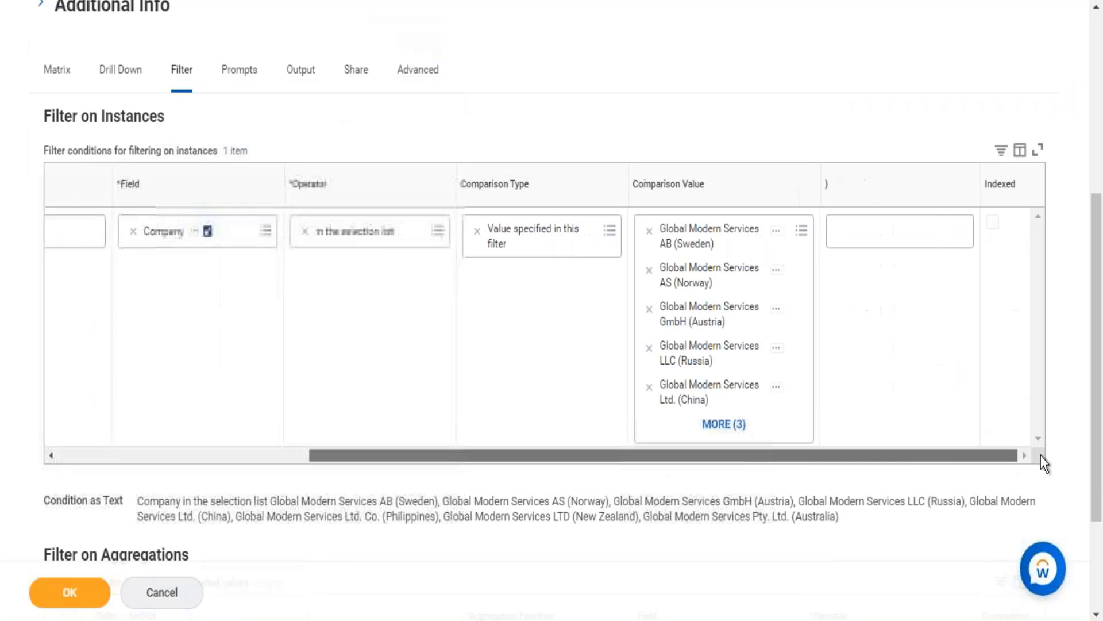
# Search the Company filter's comparison values for "global modern services" and add Global Modern Services, PLC (U.K.).
pyautogui.click(804, 241)
pyautogui.write('global ')
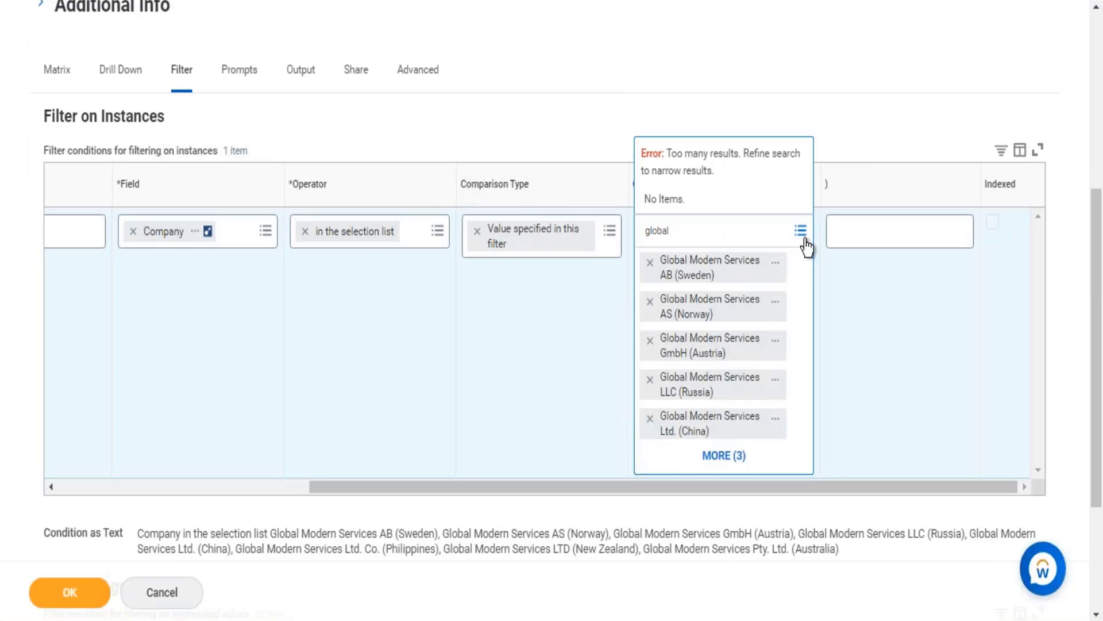
pyautogui.write('modern services')
pyautogui.press('Return')
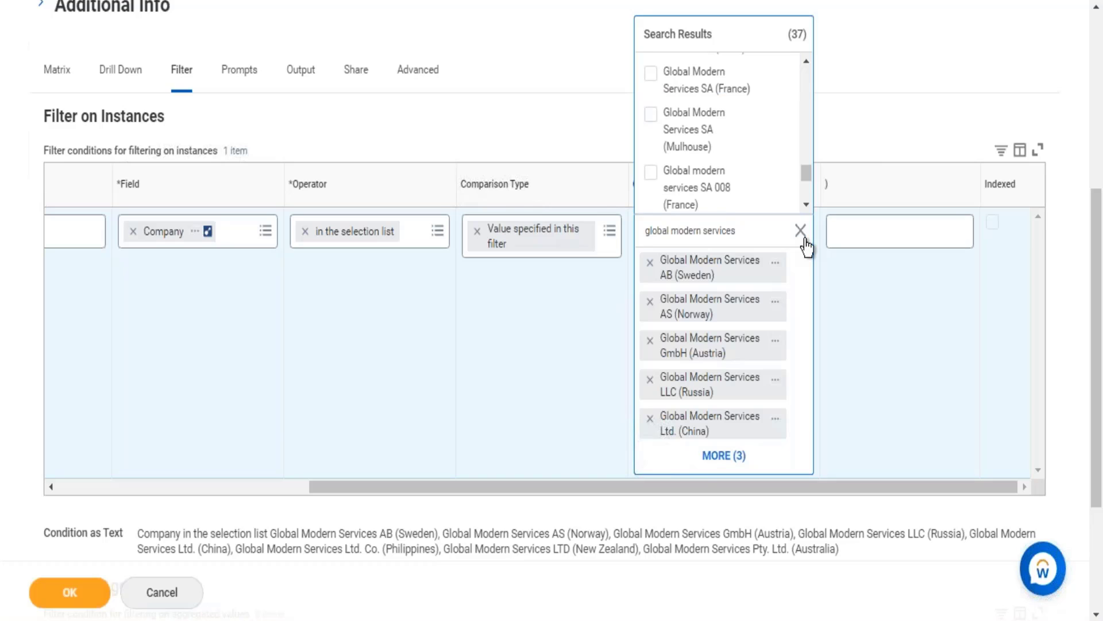
pyautogui.press('Down')
pyautogui.press('Down')
pyautogui.press('Down')
pyautogui.press('Down')
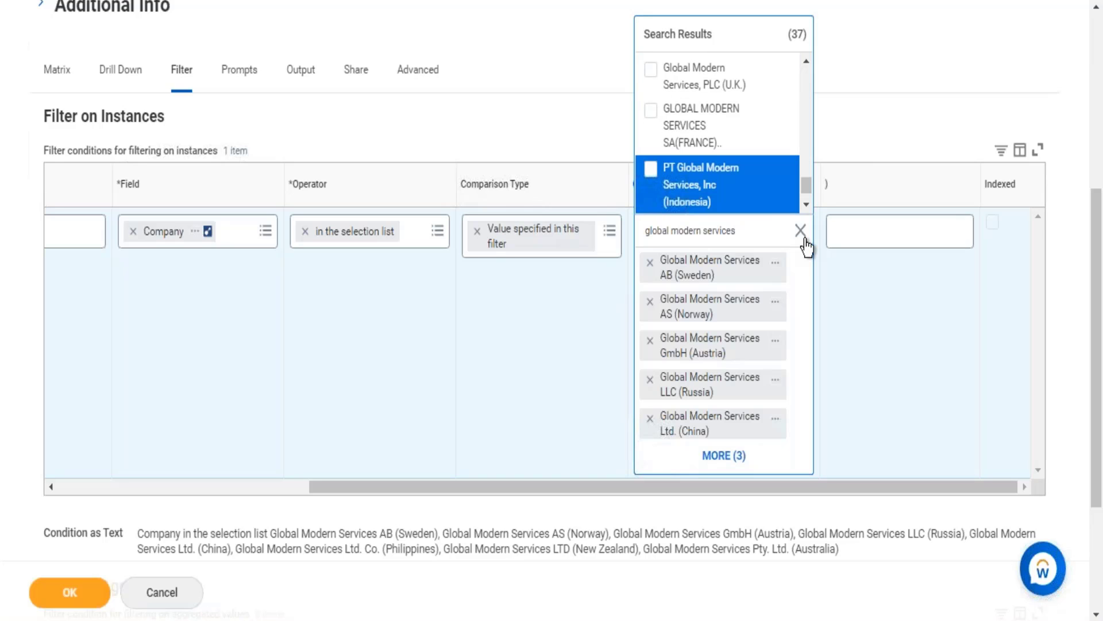
pyautogui.press('Up')
pyautogui.press('Up')
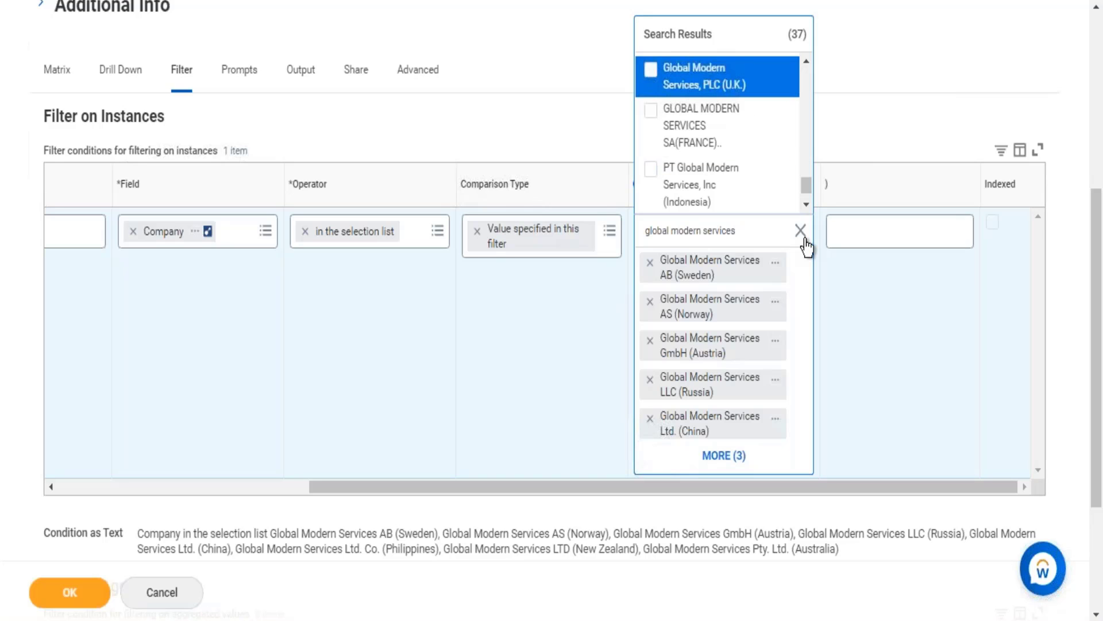
pyautogui.press('Up')
pyautogui.press('Down')
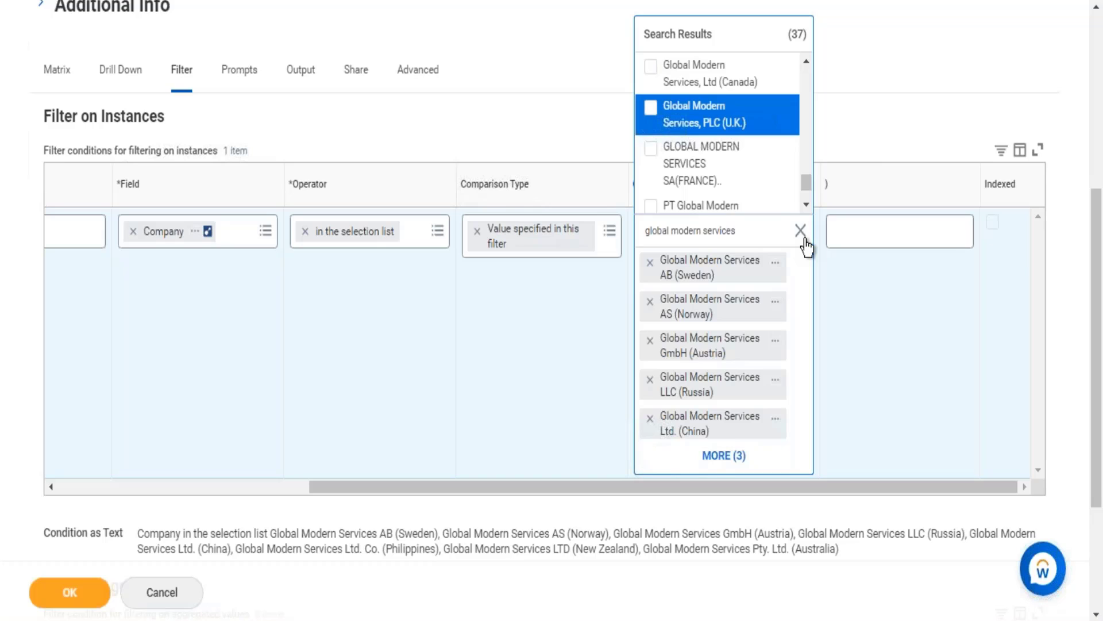
pyautogui.press('Return')
# Add Global modern services SA 008 (France) to the Company filter's comparison values.
pyautogui.press('Up')
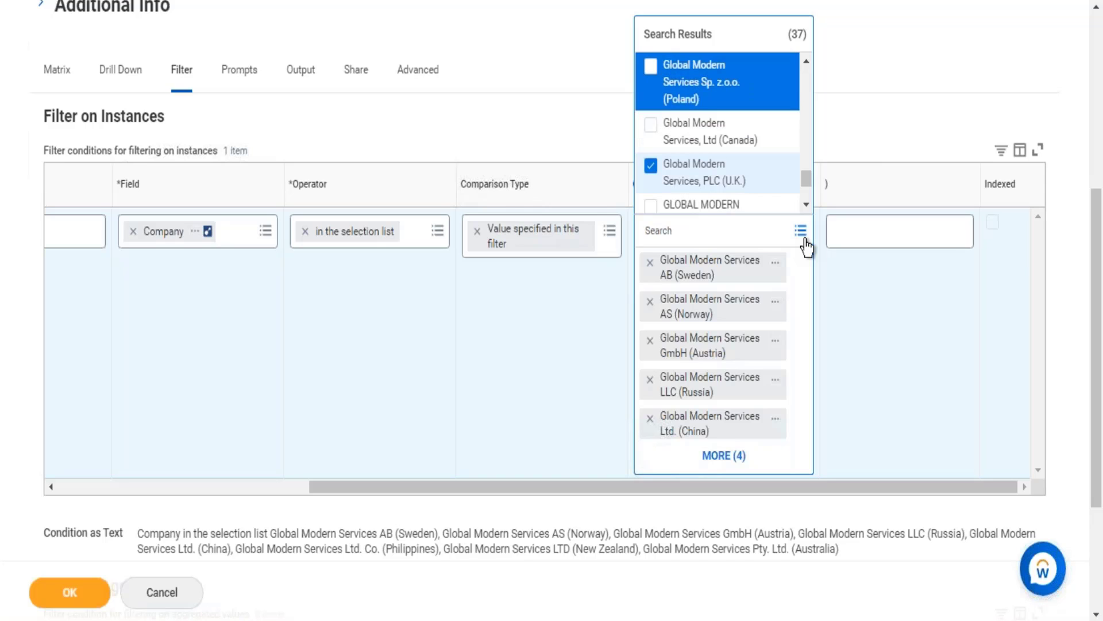
pyautogui.press('Up')
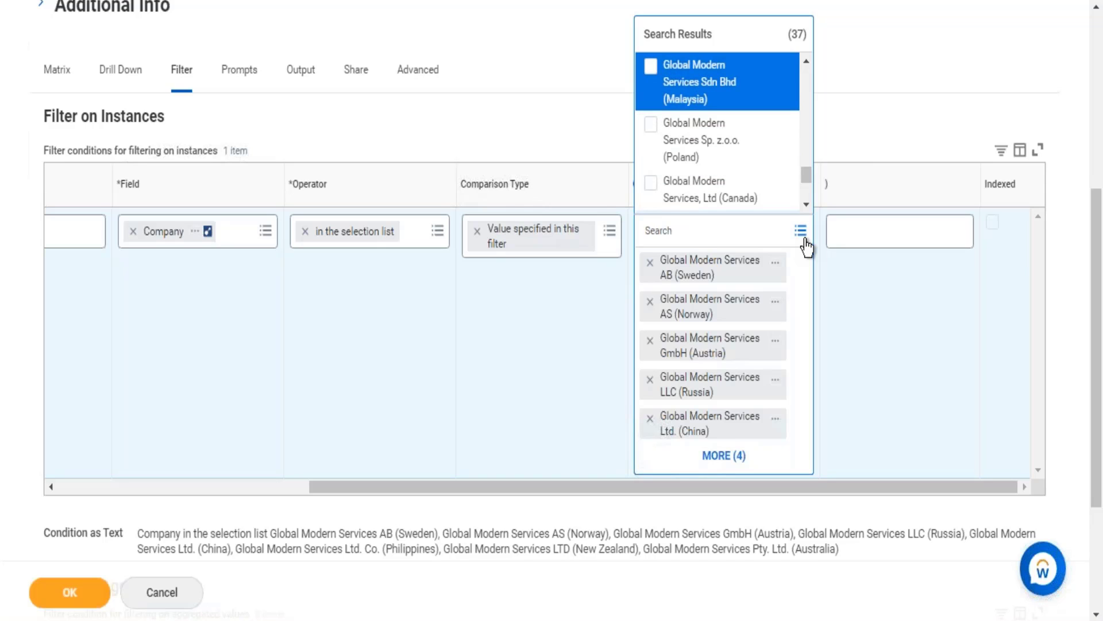
pyautogui.press('Up')
pyautogui.press('Return')
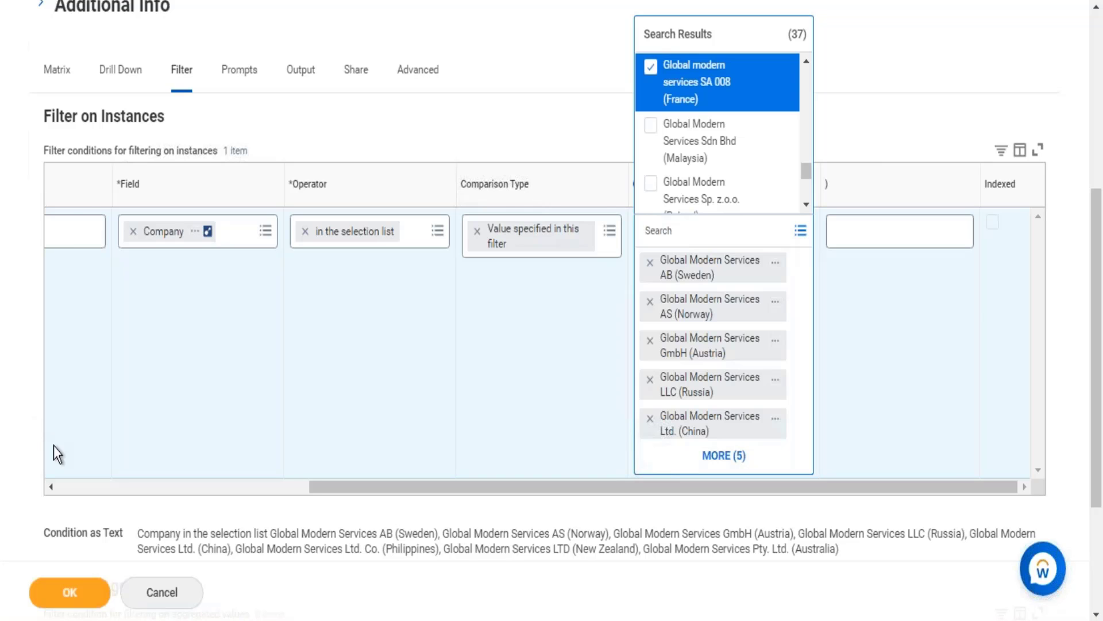
# Set Gender as the first group-by field in the matrix's optional column grouping.
pyautogui.click(71, 85)
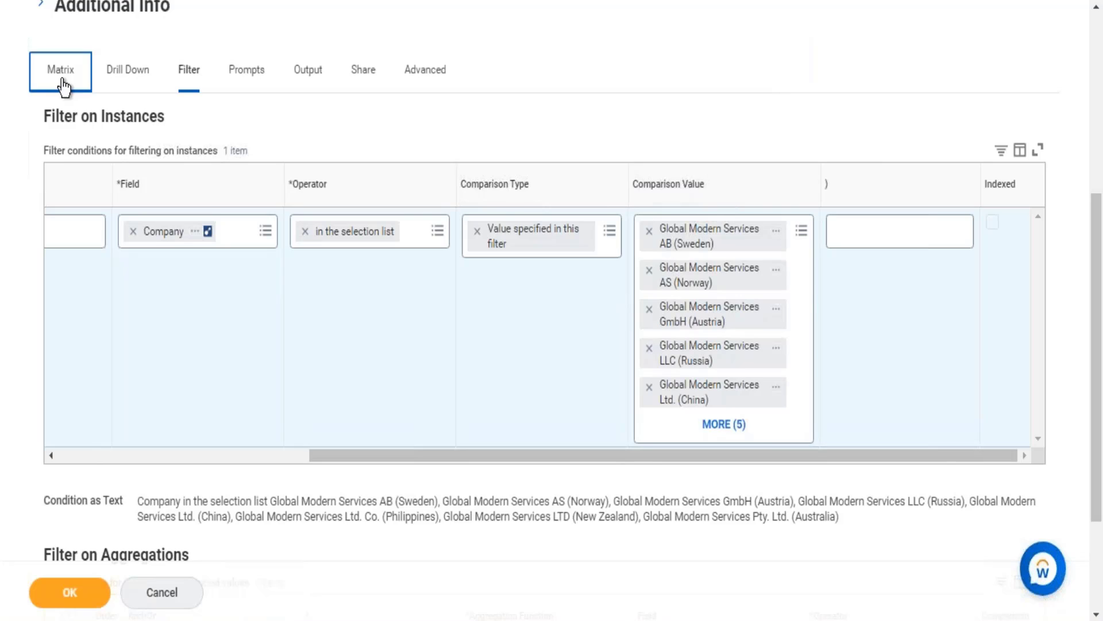
pyautogui.click(63, 85)
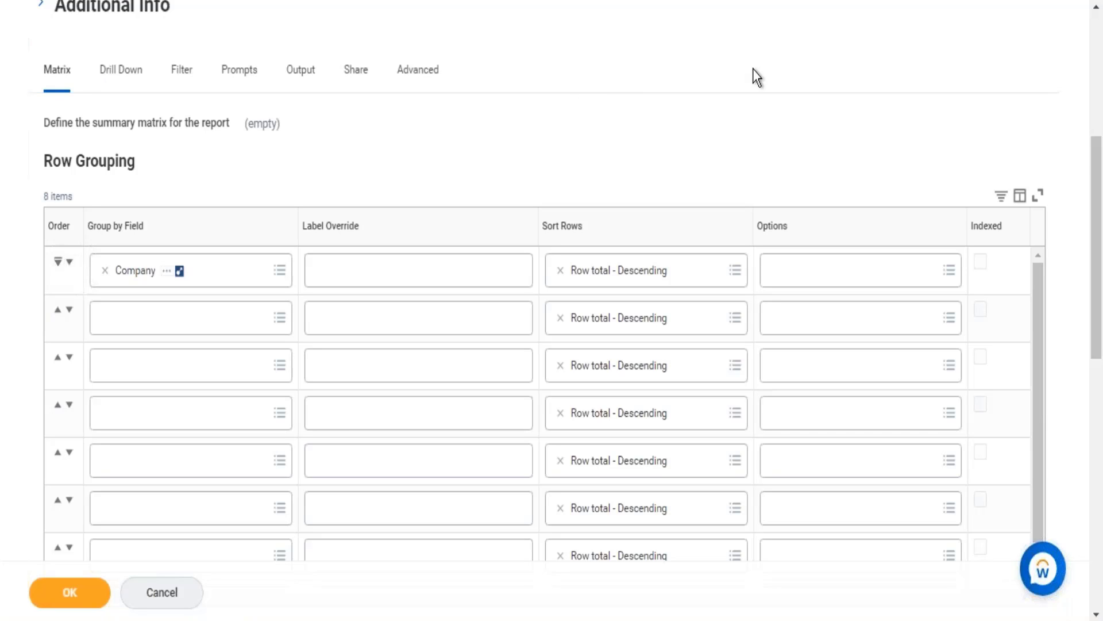
pyautogui.scroll(-10, 753, 68)
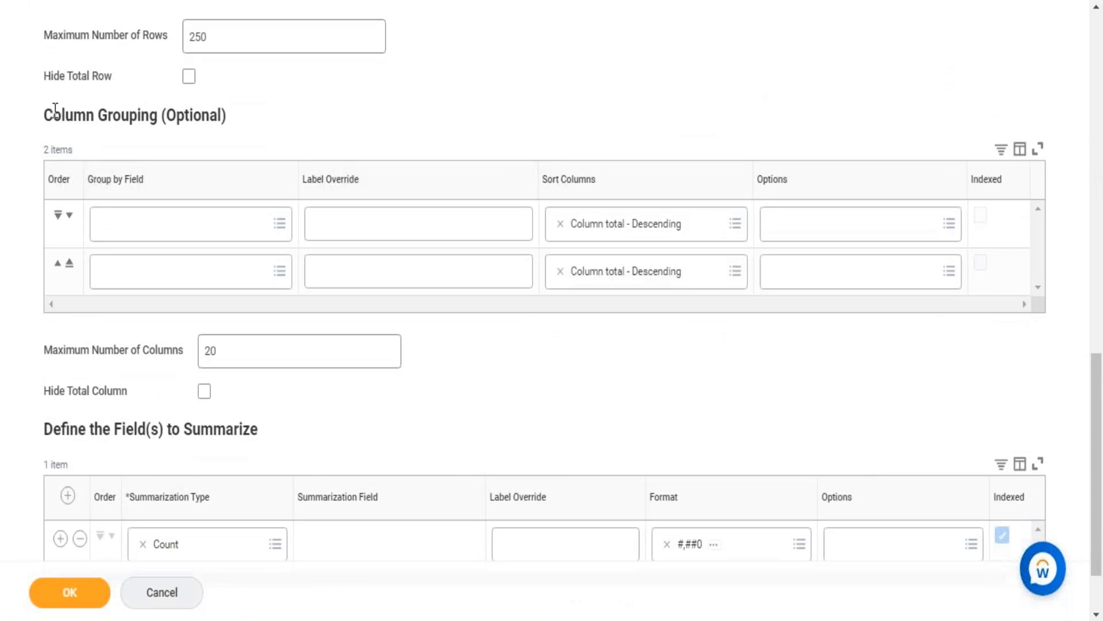
pyautogui.moveTo(54, 112); pyautogui.dragTo(218, 126)
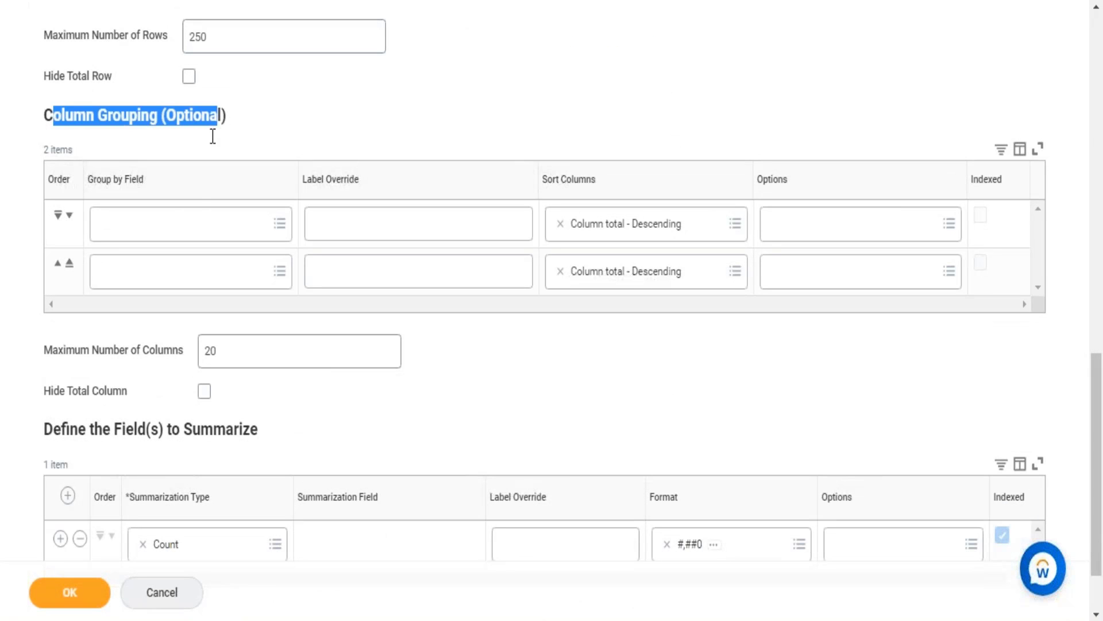
pyautogui.click(180, 224)
pyautogui.write('gender')
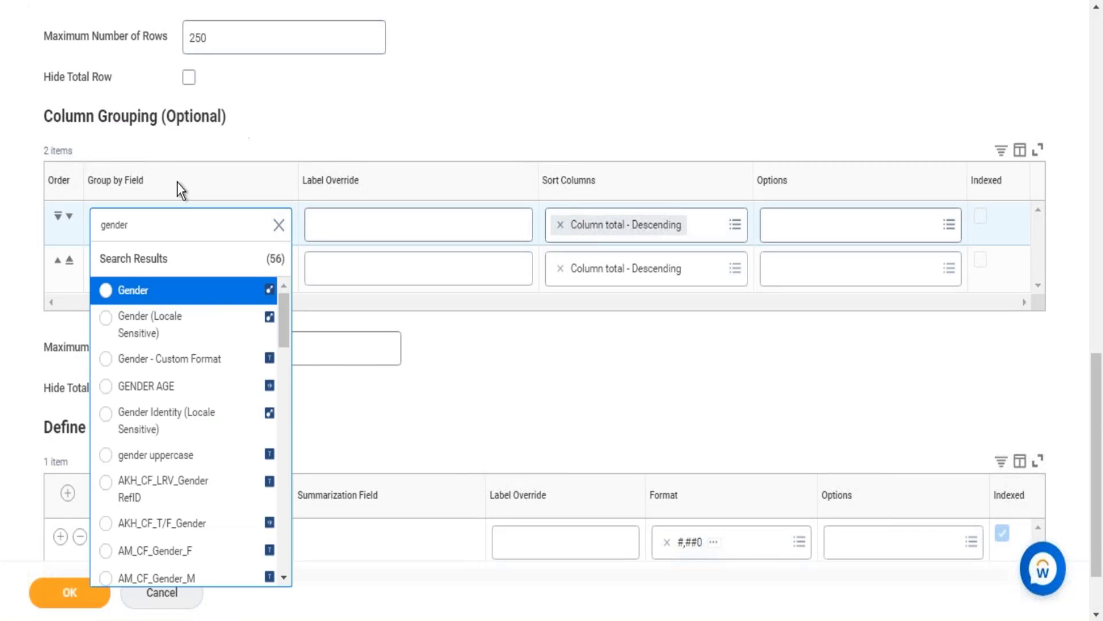
pyautogui.click(125, 293)
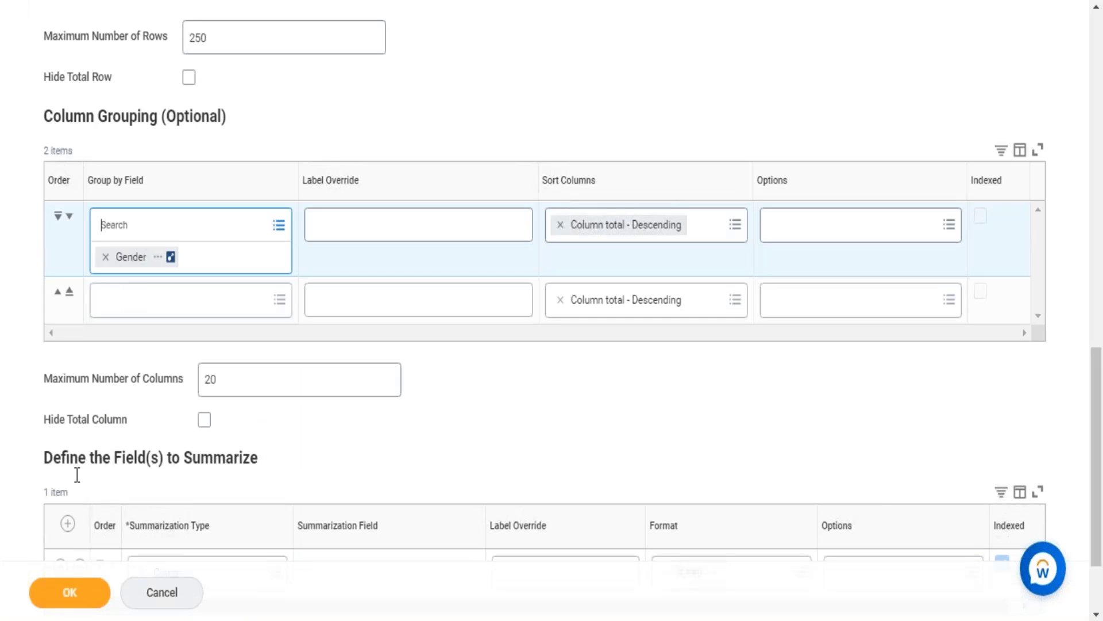
# Save the edited report definition and run the report.
pyautogui.click(66, 597)
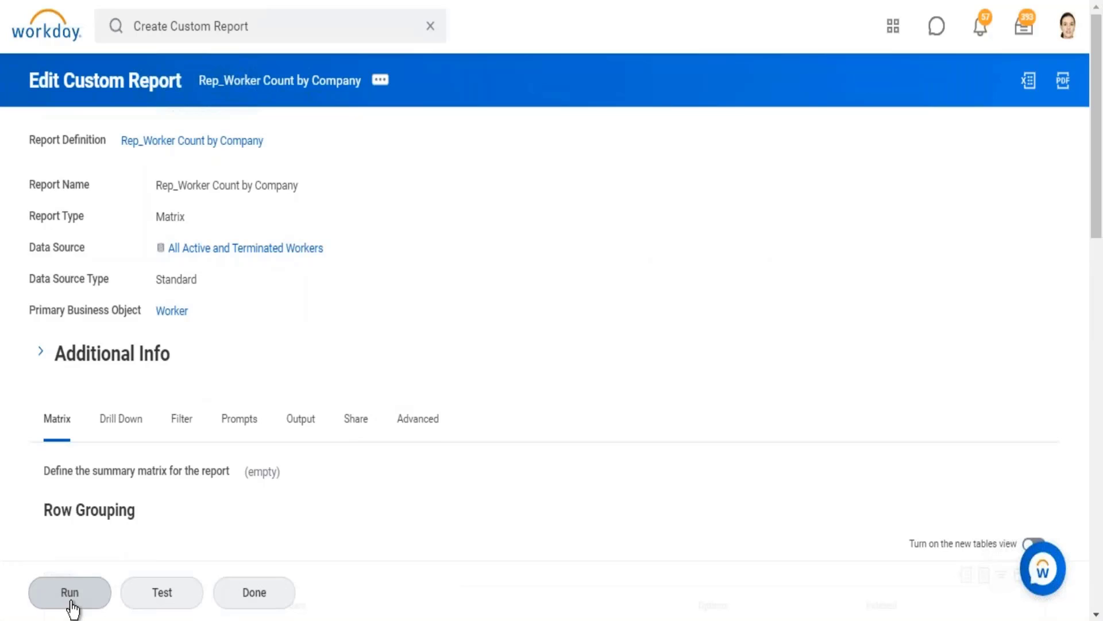
pyautogui.click(70, 603)
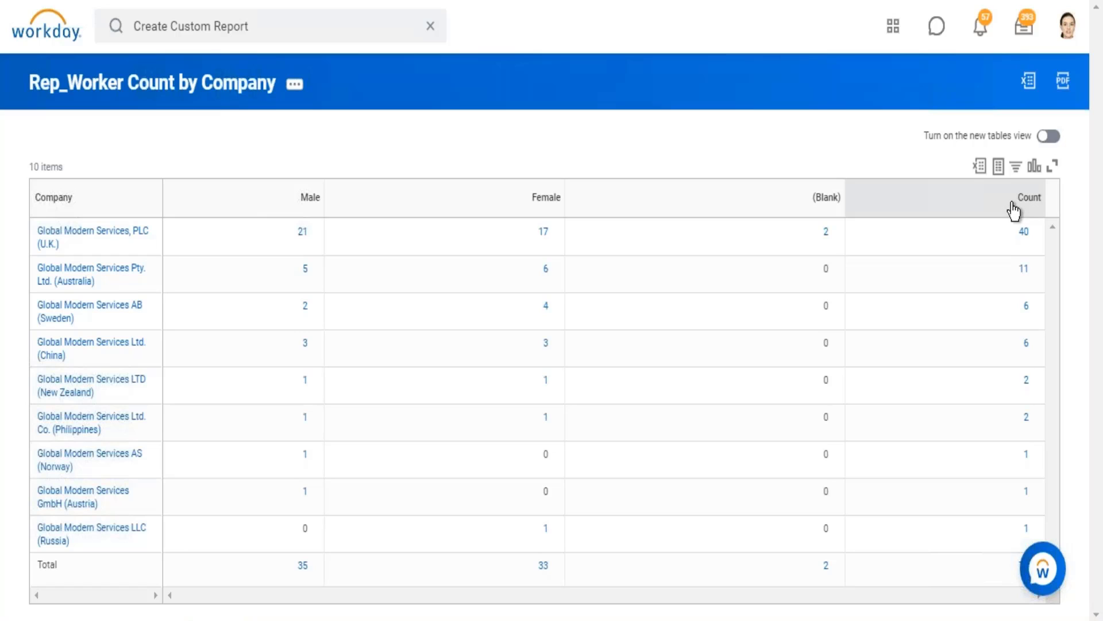
# Examine how the report output is laid out, with gender and Count columns across and companies down the rows.
pyautogui.doubleClick(1039, 201)
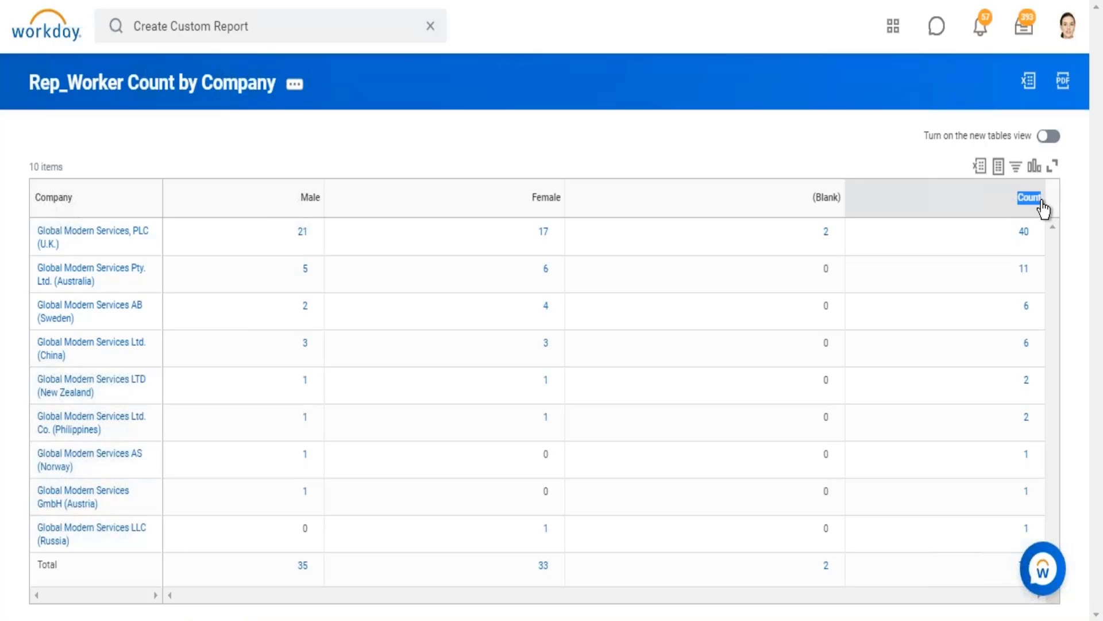
pyautogui.click(1043, 210)
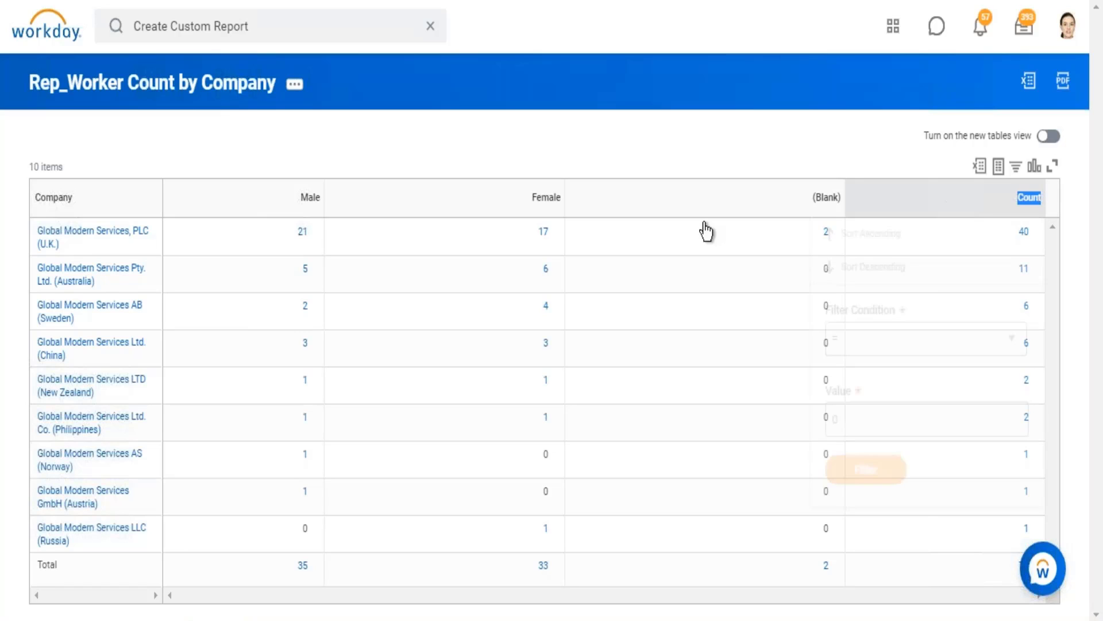
pyautogui.click(910, 125)
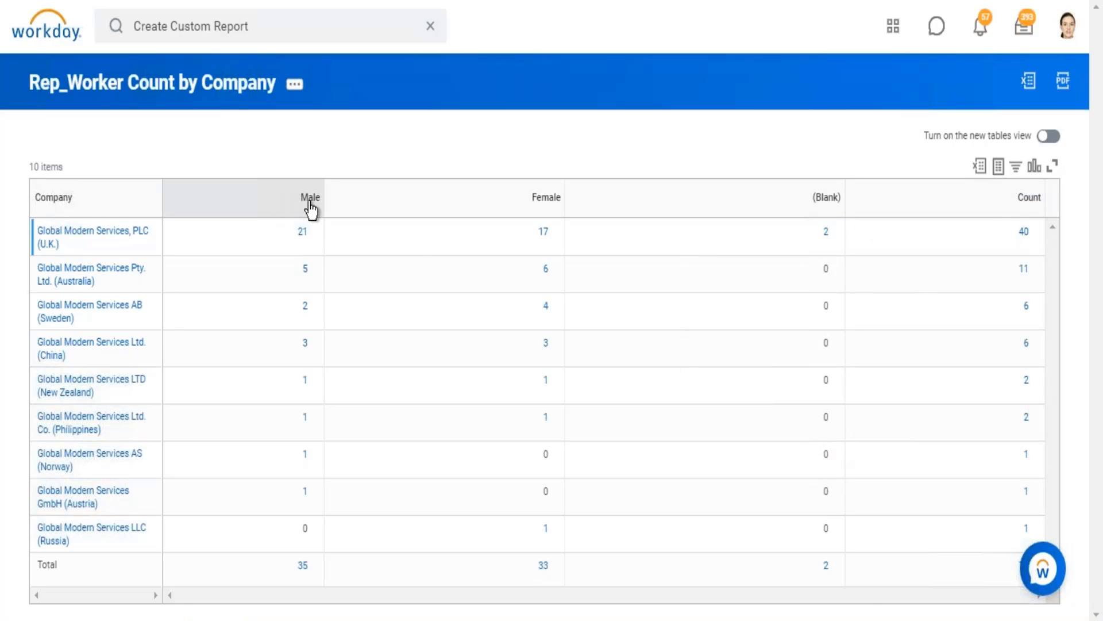
pyautogui.moveTo(311, 209); pyautogui.dragTo(795, 197)
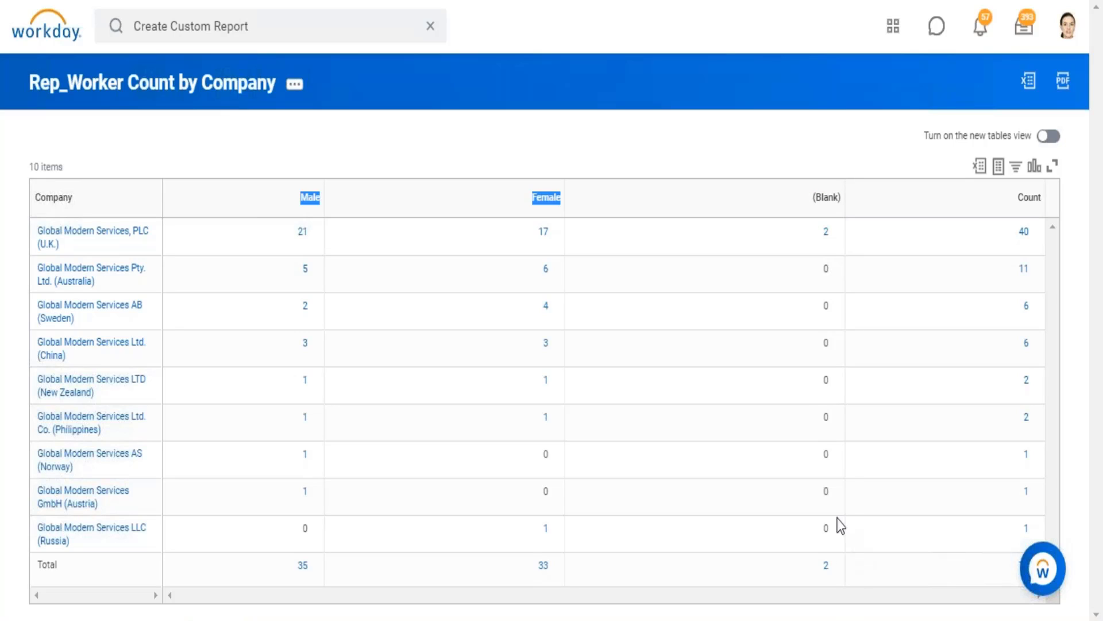
pyautogui.click(830, 485)
pyautogui.moveTo(414, 180)
pyautogui.mouseDown()
pyautogui.moveTo(661, 176)
pyautogui.moveTo(647, 207)
pyautogui.mouseUp()
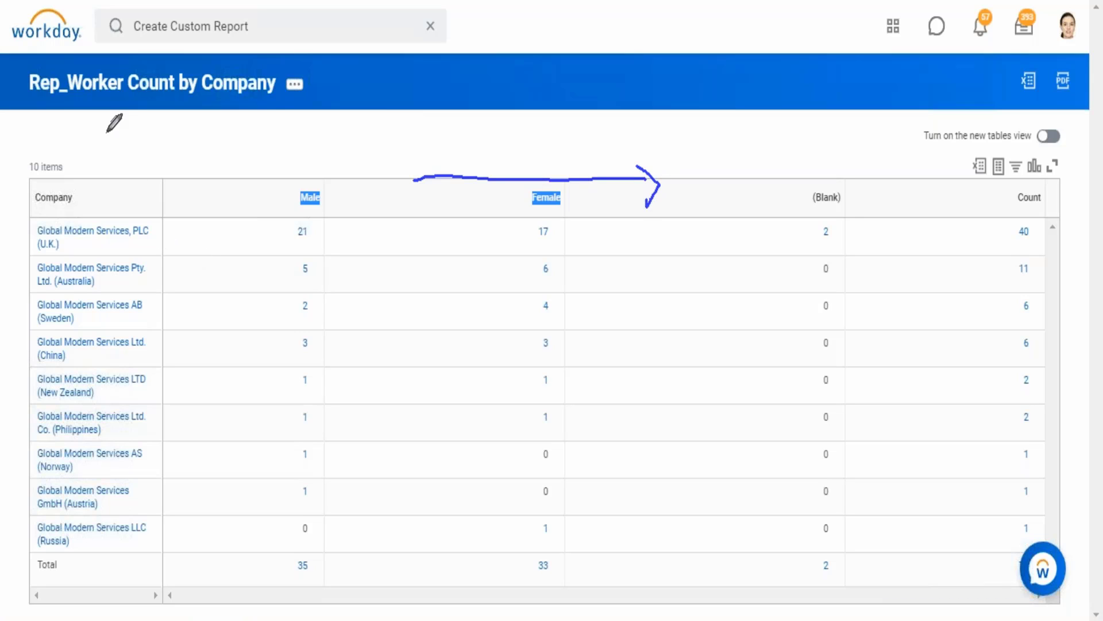
pyautogui.moveTo(98, 128)
pyautogui.mouseDown()
pyautogui.moveTo(93, 247)
pyautogui.moveTo(108, 251)
pyautogui.moveTo(140, 205)
pyautogui.mouseUp()
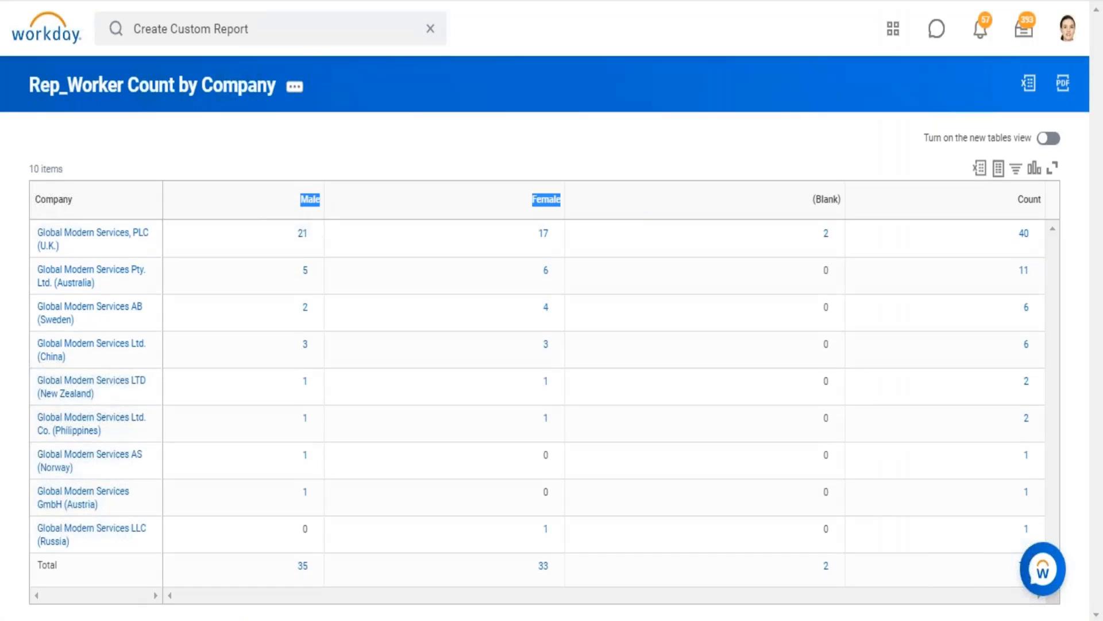
# Reopen the Rep_Worker Count by Company report definition for editing and go to its matrix grouping settings.
pyautogui.click(519, 68)
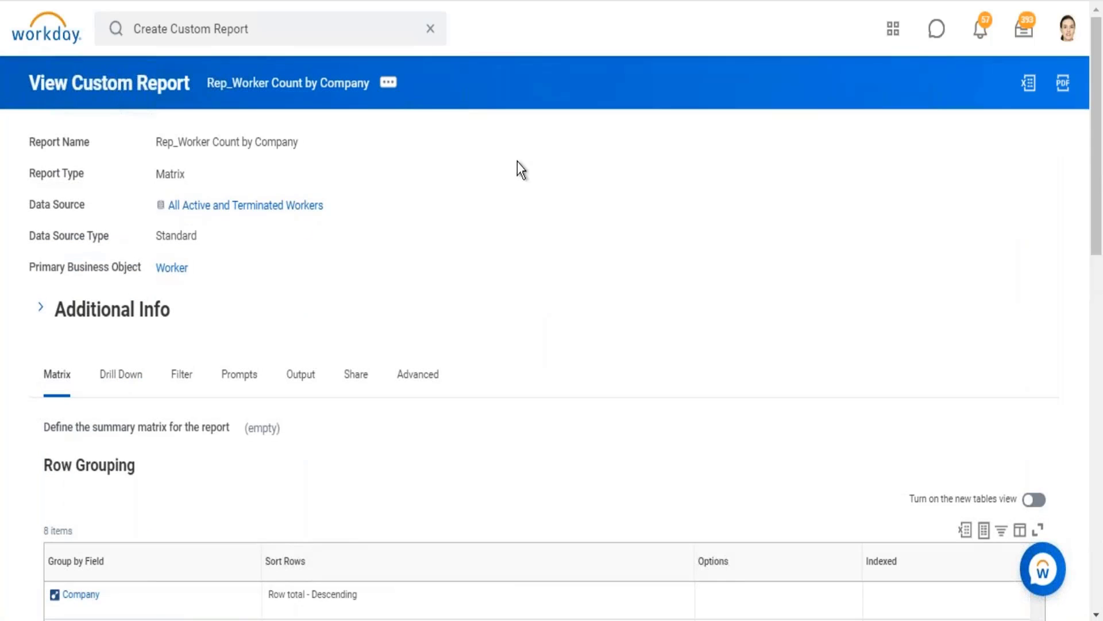
pyautogui.scroll(-4, 579, 183)
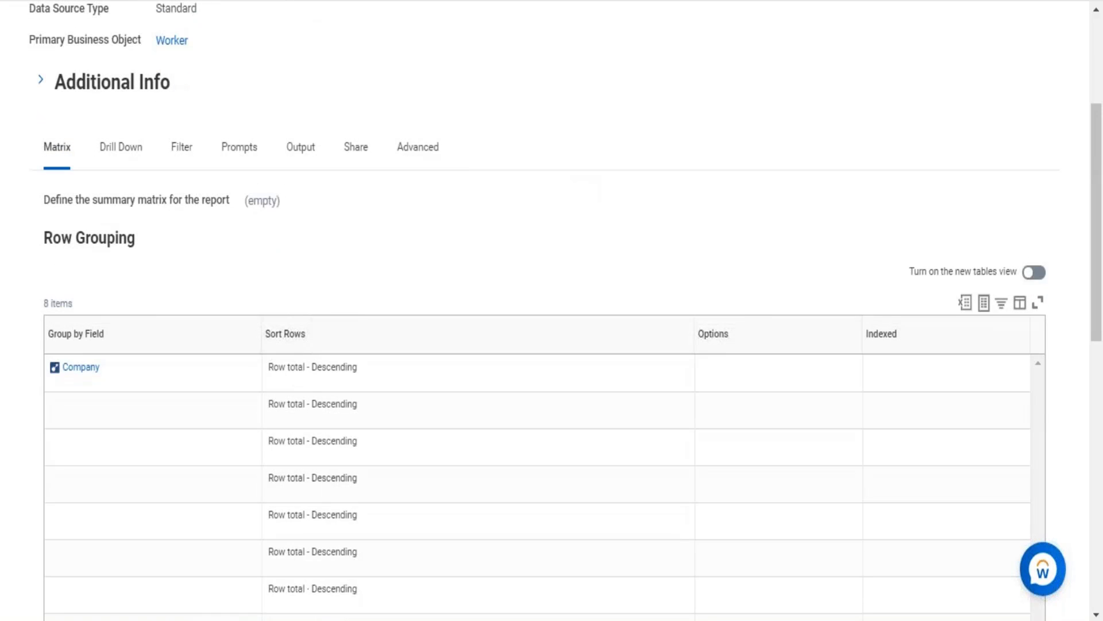
pyautogui.scroll(4, 579, 182)
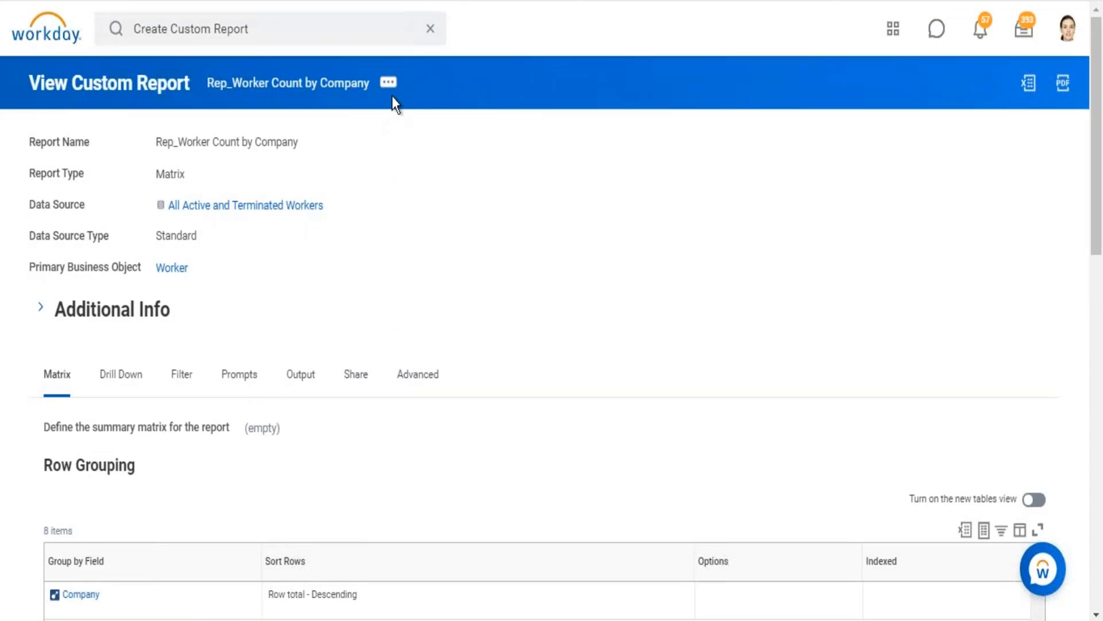
pyautogui.click(389, 83)
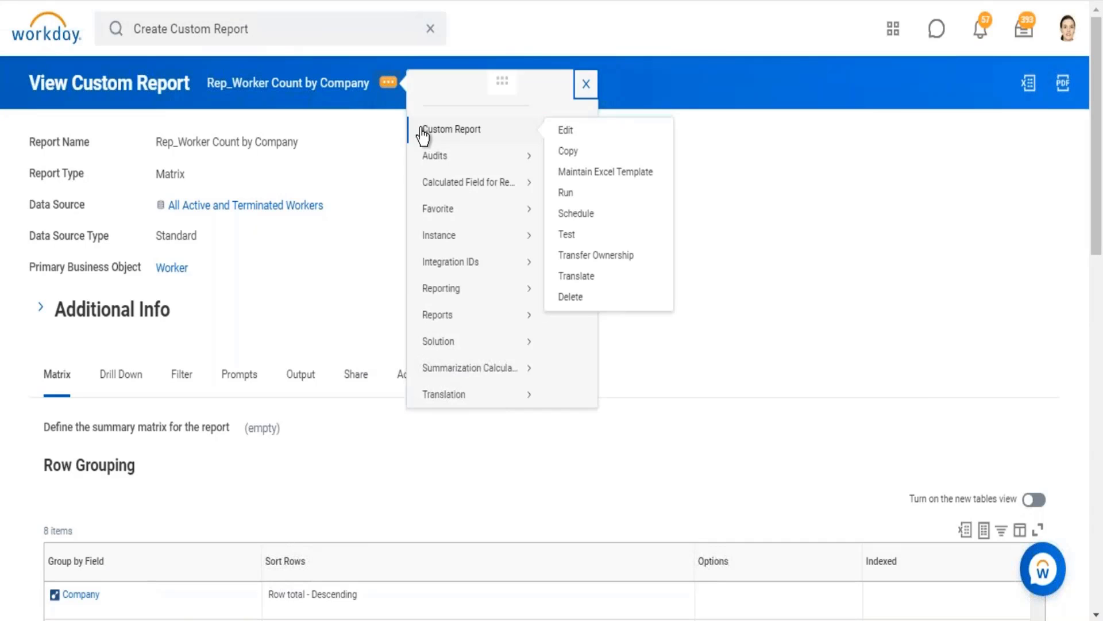
pyautogui.click(566, 131)
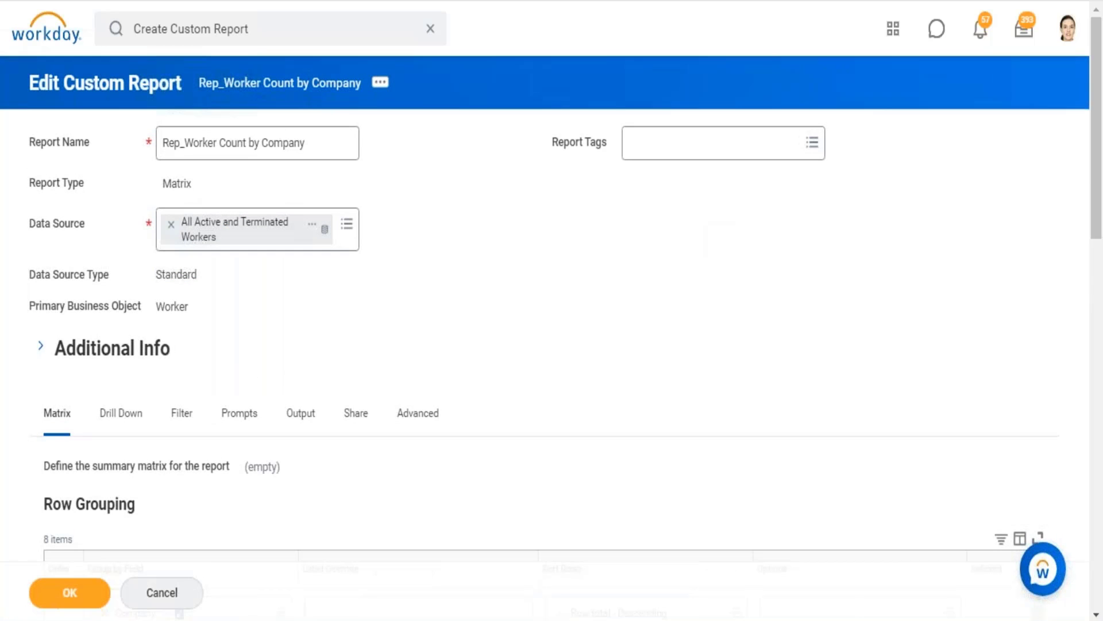
pyautogui.scroll(-10, 552, 311)
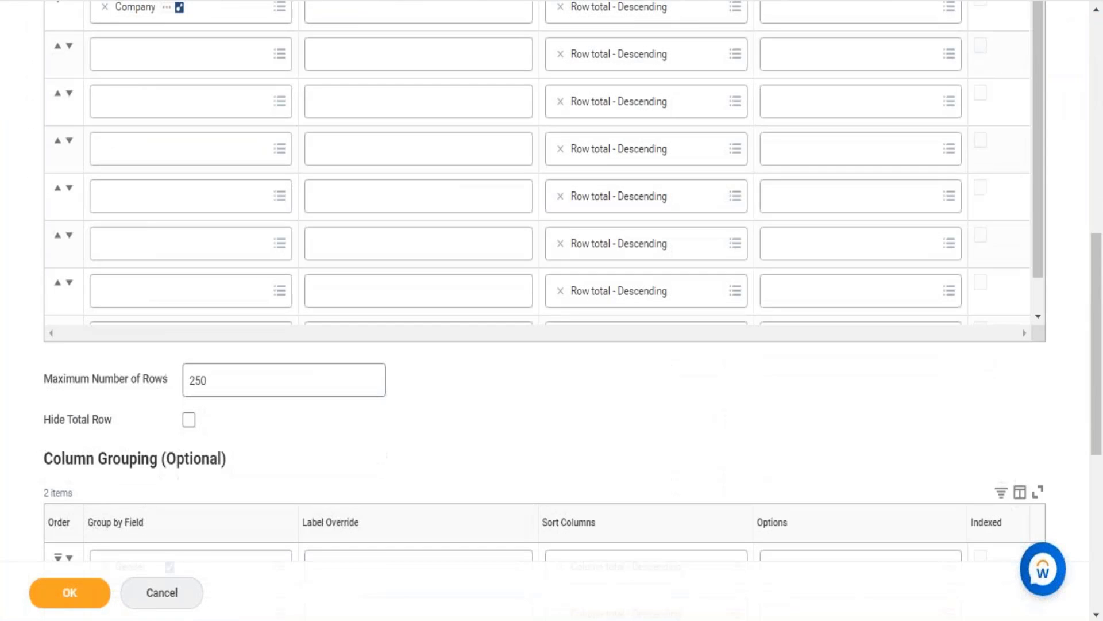
# Check how many group-by field rows the Row Grouping and Column Grouping tables each offer.
pyautogui.scroll(3, 215, 128)
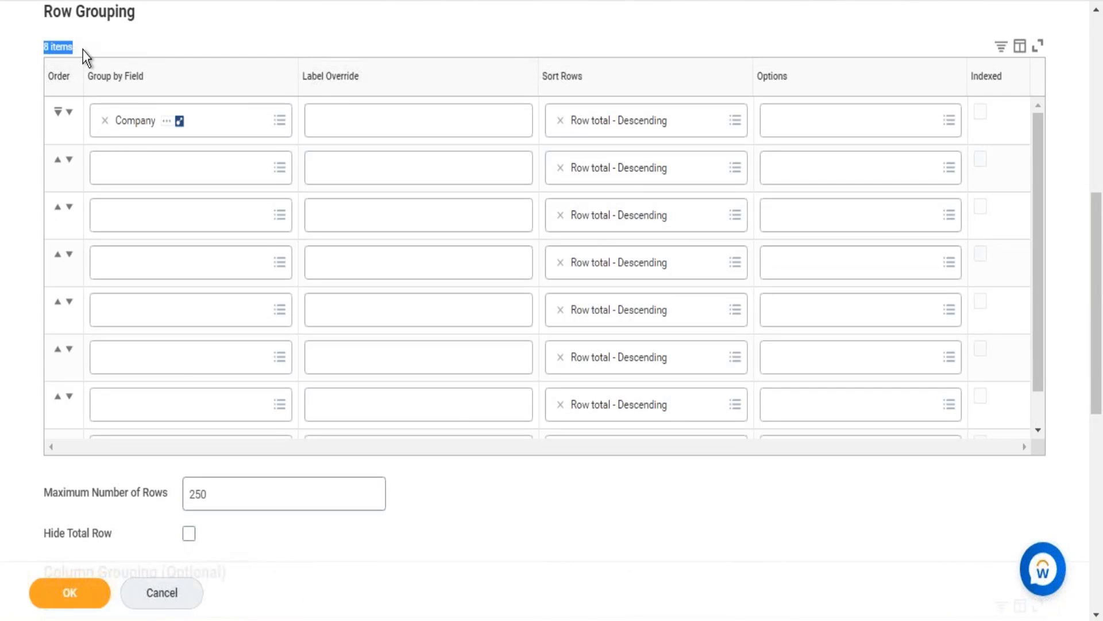
pyautogui.click(551, 529)
pyautogui.scroll(-4, 551, 529)
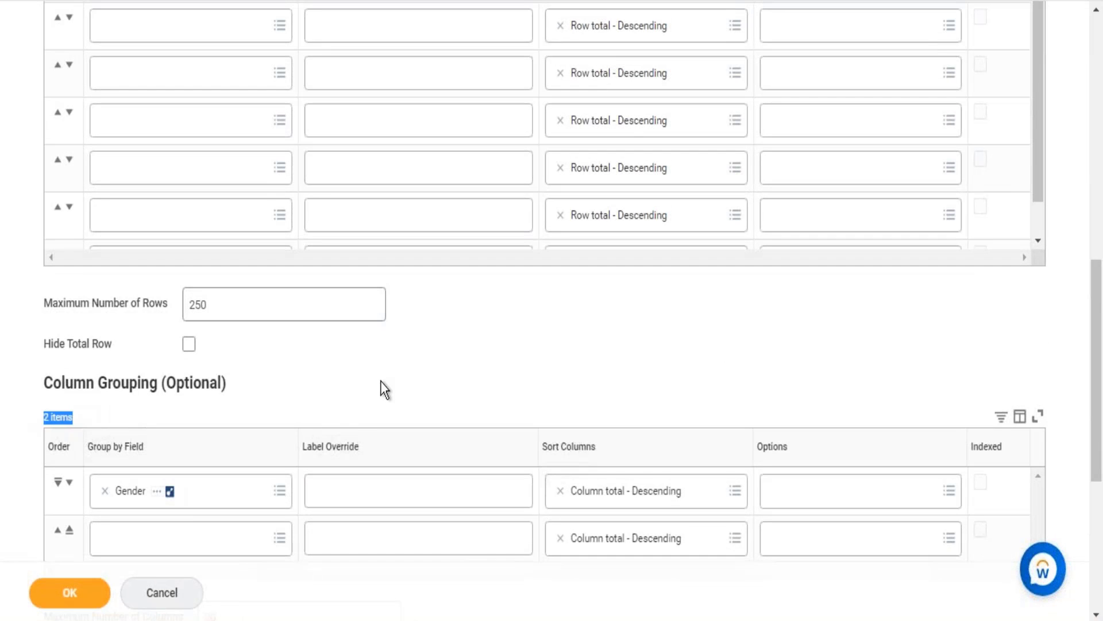
pyautogui.click(615, 379)
pyautogui.scroll(12, 615, 379)
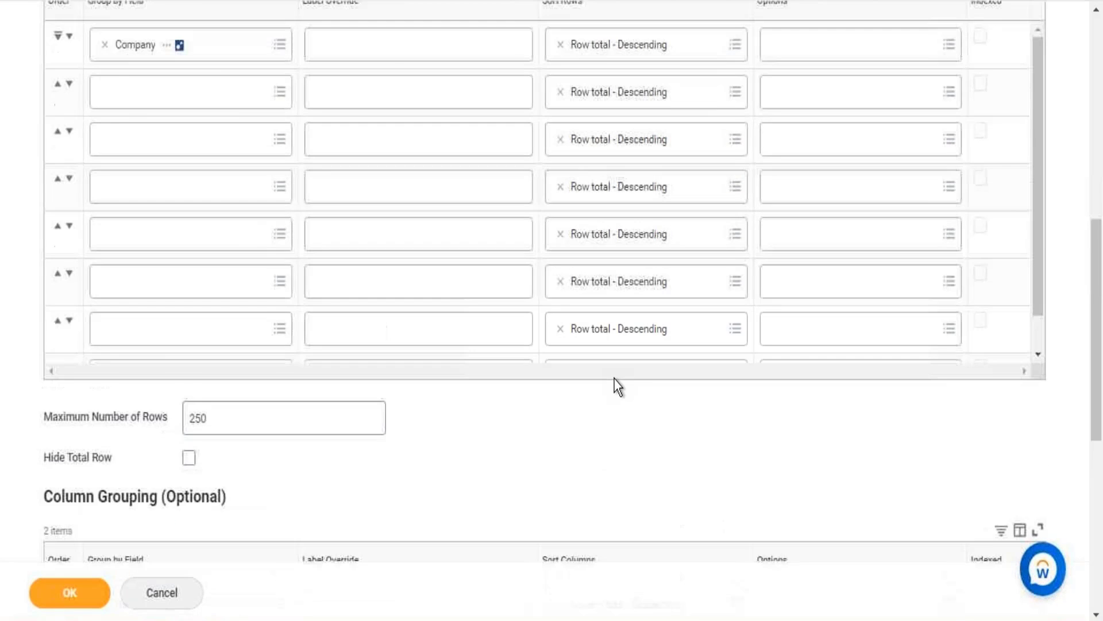
pyautogui.scroll(-3, 615, 379)
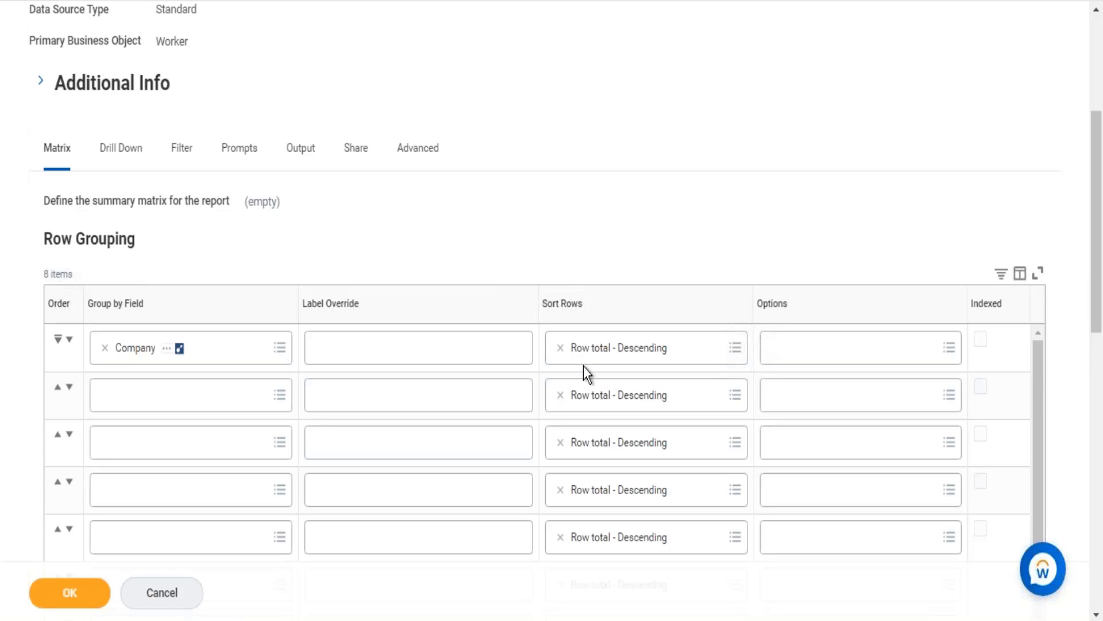
# Add Location Address - Country as the second row-grouping field, with the label override Country.
pyautogui.click(111, 408)
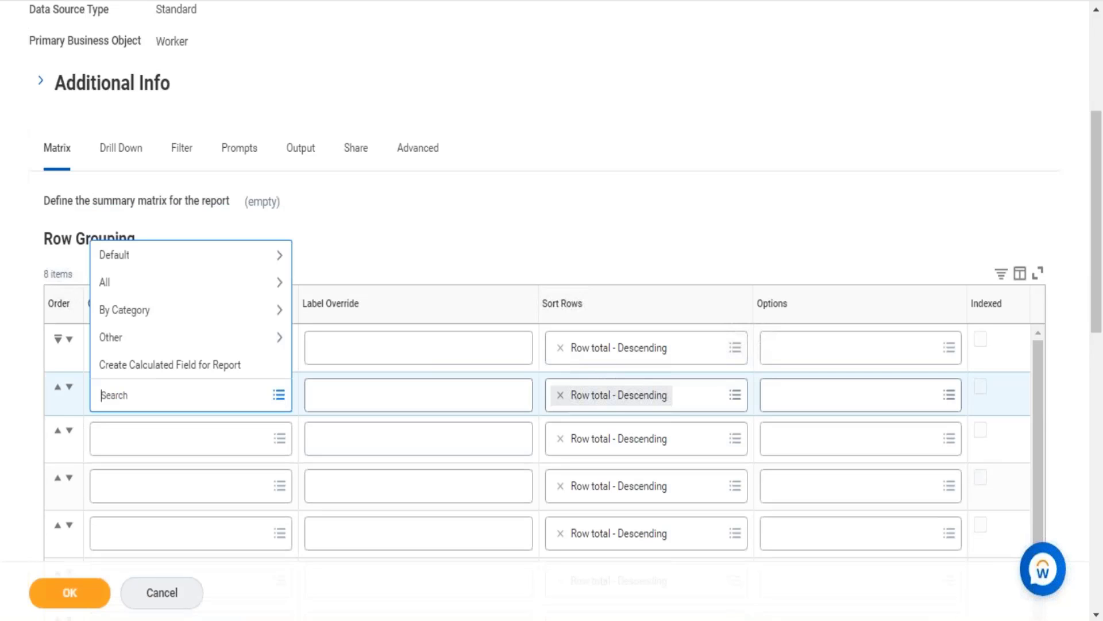
pyautogui.click(53, 273)
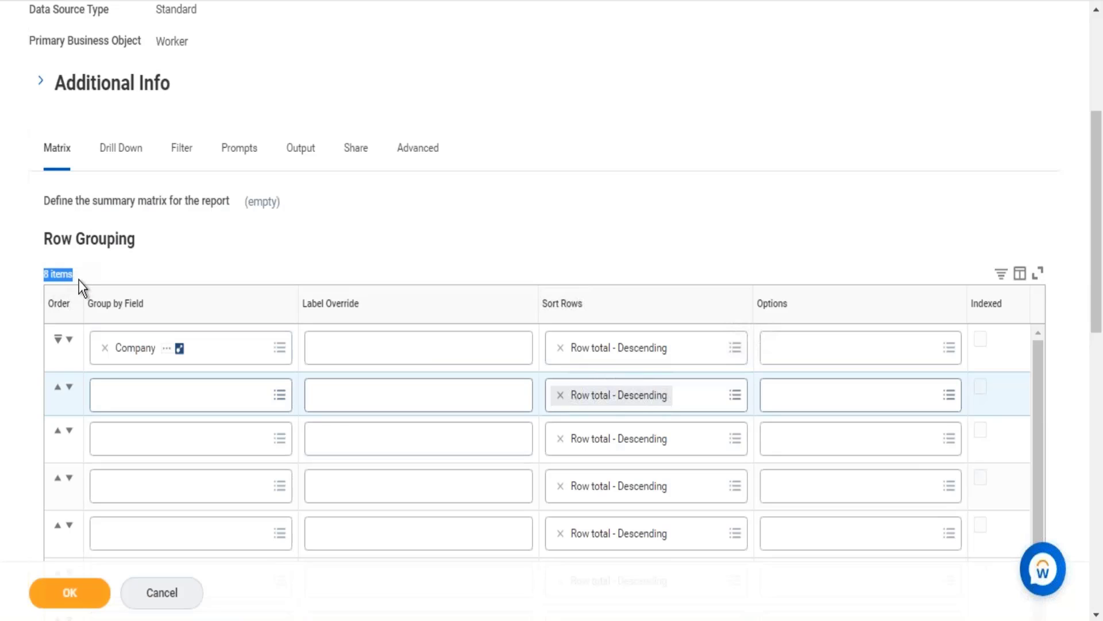
pyautogui.click(119, 398)
pyautogui.write('loac')
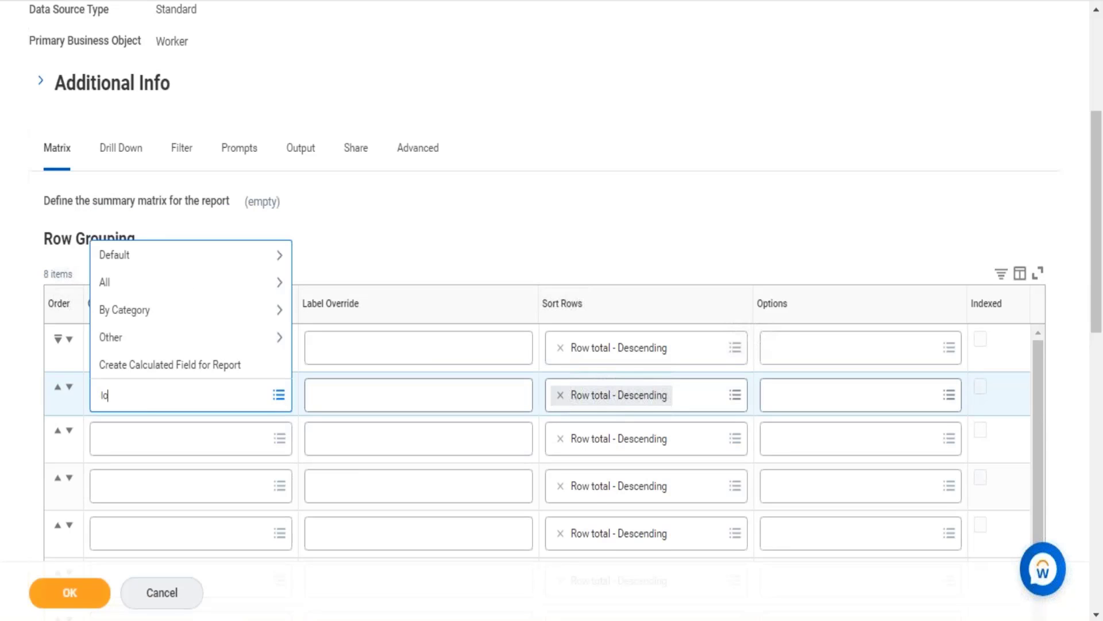
pyautogui.press('BackSpace')
pyautogui.press('BackSpace')
pyautogui.write('coation')
pyautogui.press('BackSpace')
pyautogui.press('BackSpace')
pyautogui.press('BackSpace')
pyautogui.press('BackSpace')
pyautogui.press('BackSpace')
pyautogui.press('BackSpace')
pyautogui.write('ation country')
pyautogui.press('Return')
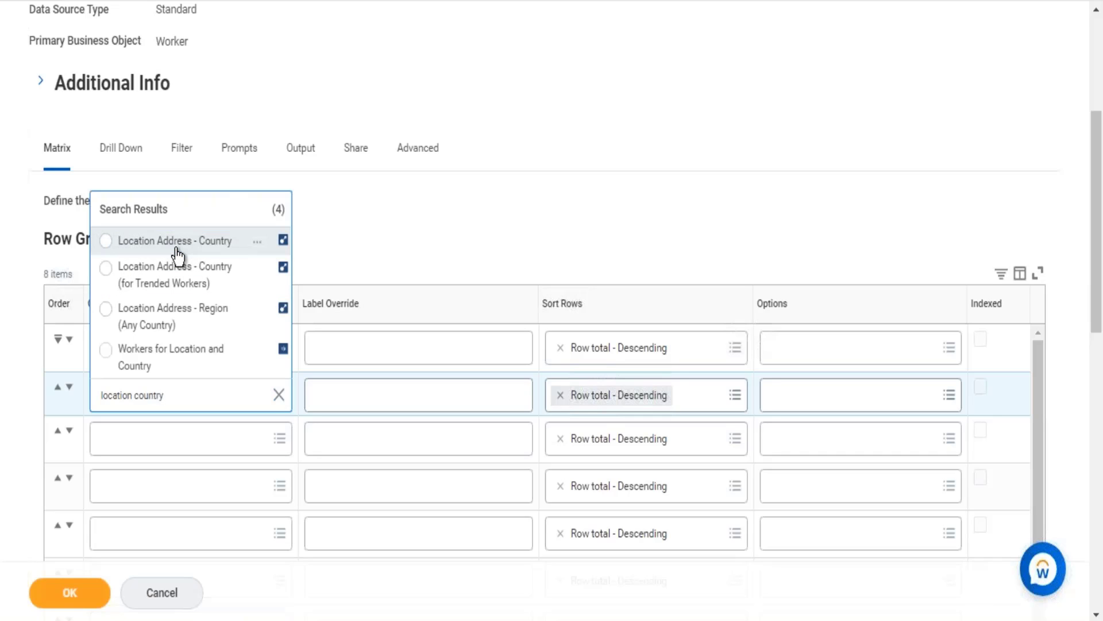
pyautogui.click(175, 250)
pyautogui.click(377, 397)
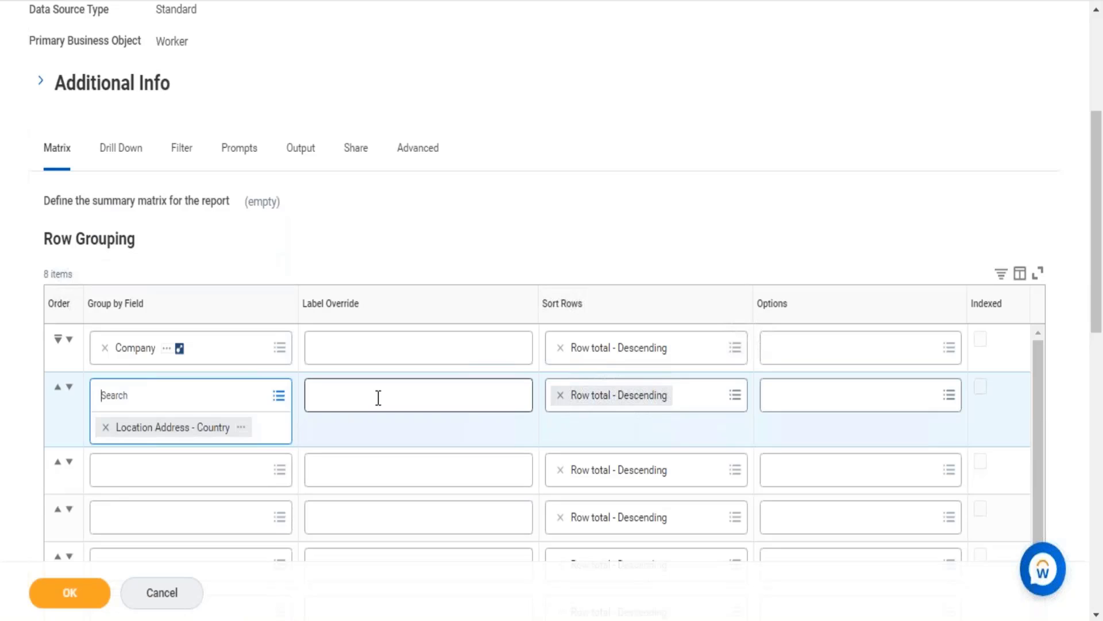
pyautogui.write('Country')
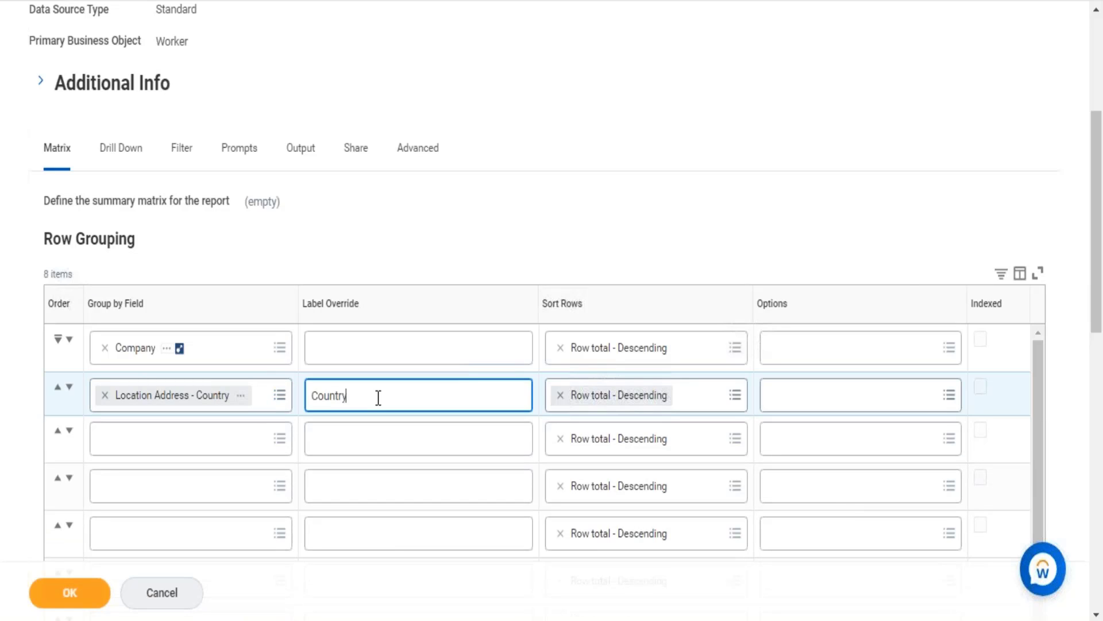
# Set the row sorting of both the Company and Location Address - Country groupings to Alphabetical - Ascending.
pyautogui.click(750, 346)
pyautogui.click(718, 350)
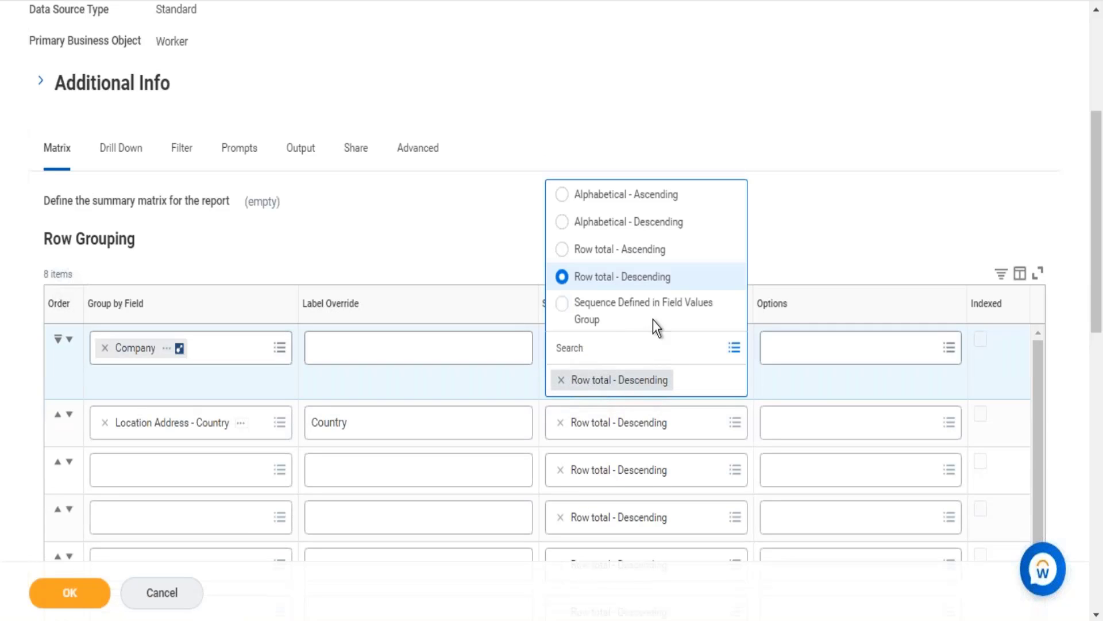
pyautogui.click(665, 194)
pyautogui.click(742, 418)
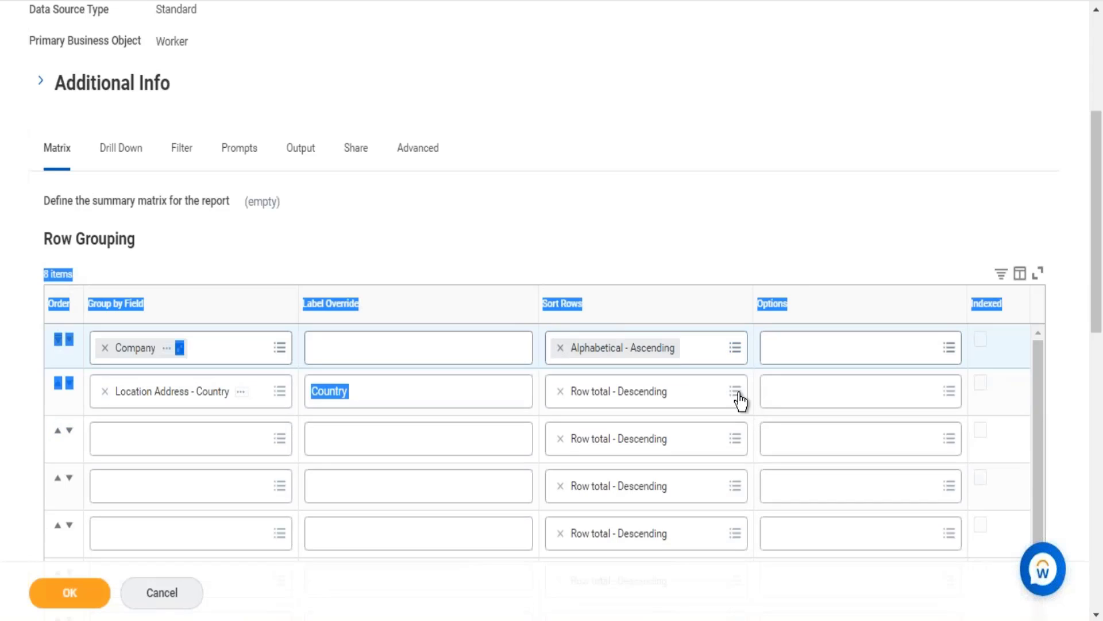
pyautogui.click(736, 392)
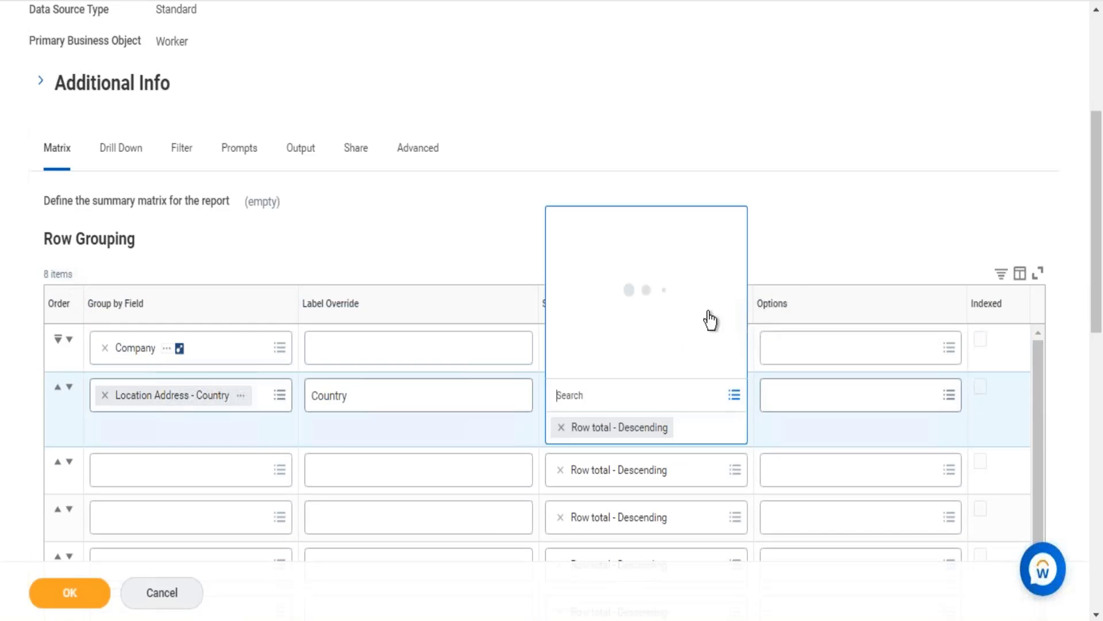
pyautogui.click(643, 236)
pyautogui.click(736, 395)
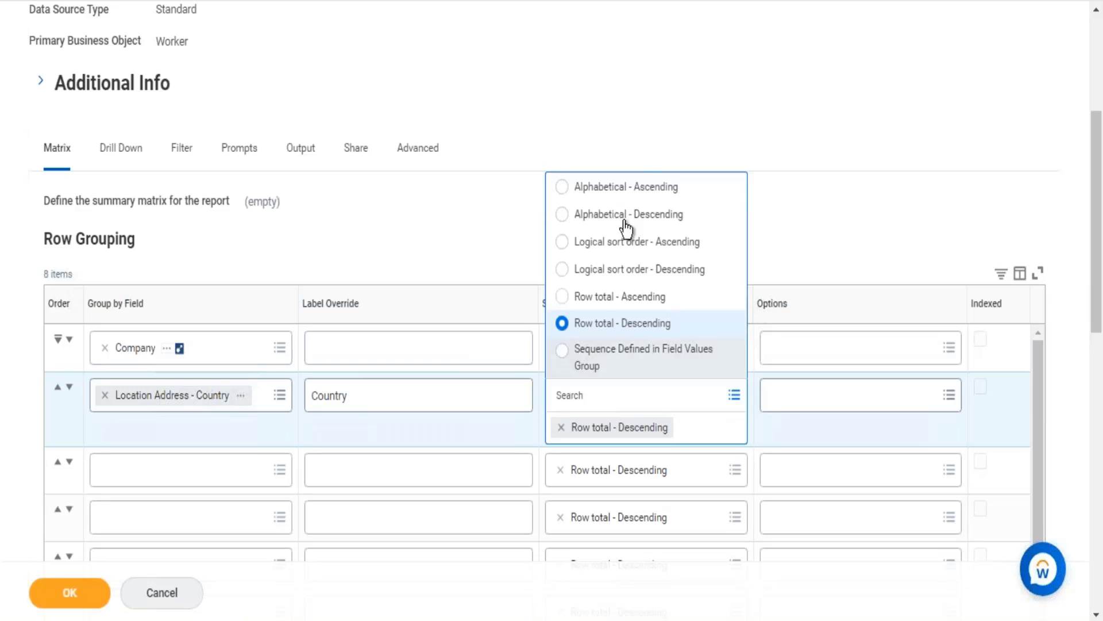
pyautogui.click(643, 187)
pyautogui.click(734, 154)
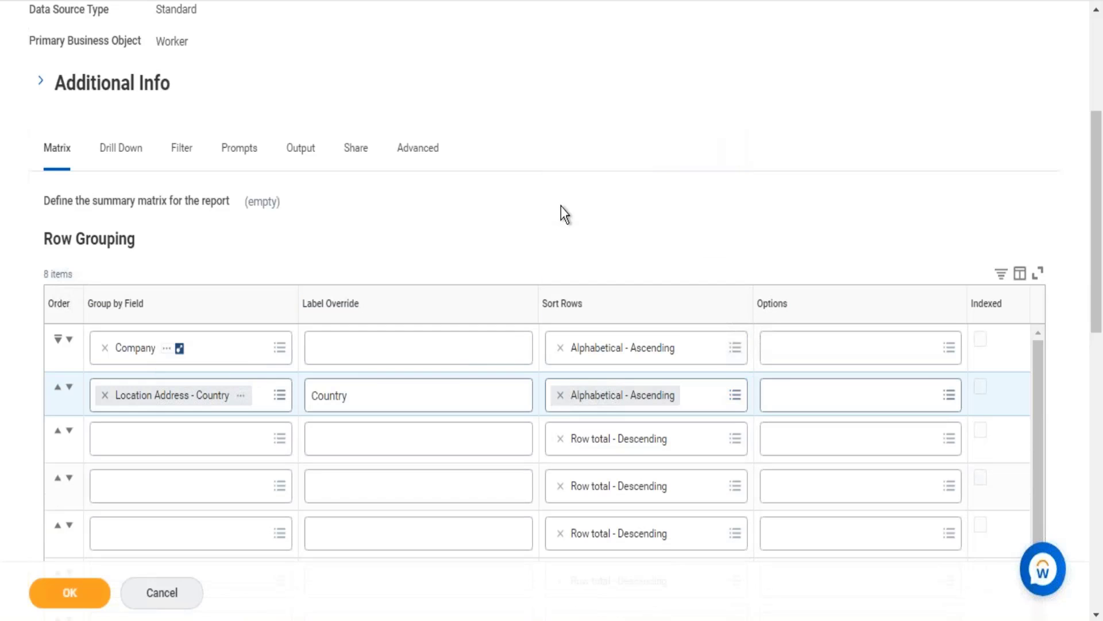
# Leave the third row-grouping field empty, save the report definition and rerun the report.
pyautogui.click(136, 450)
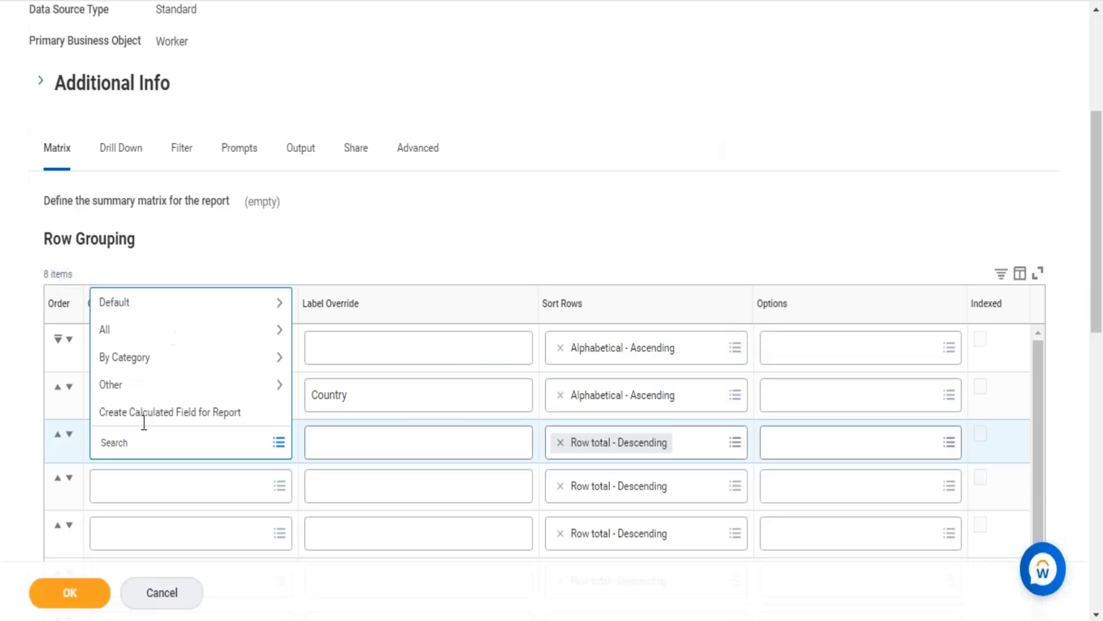
pyautogui.click(340, 236)
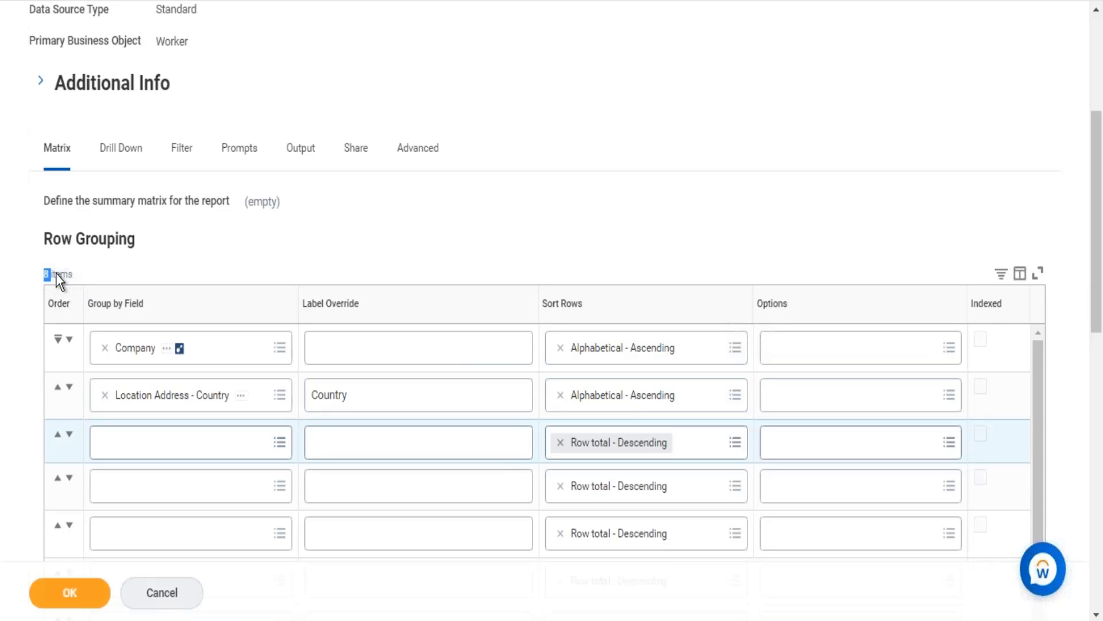
pyautogui.click(69, 593)
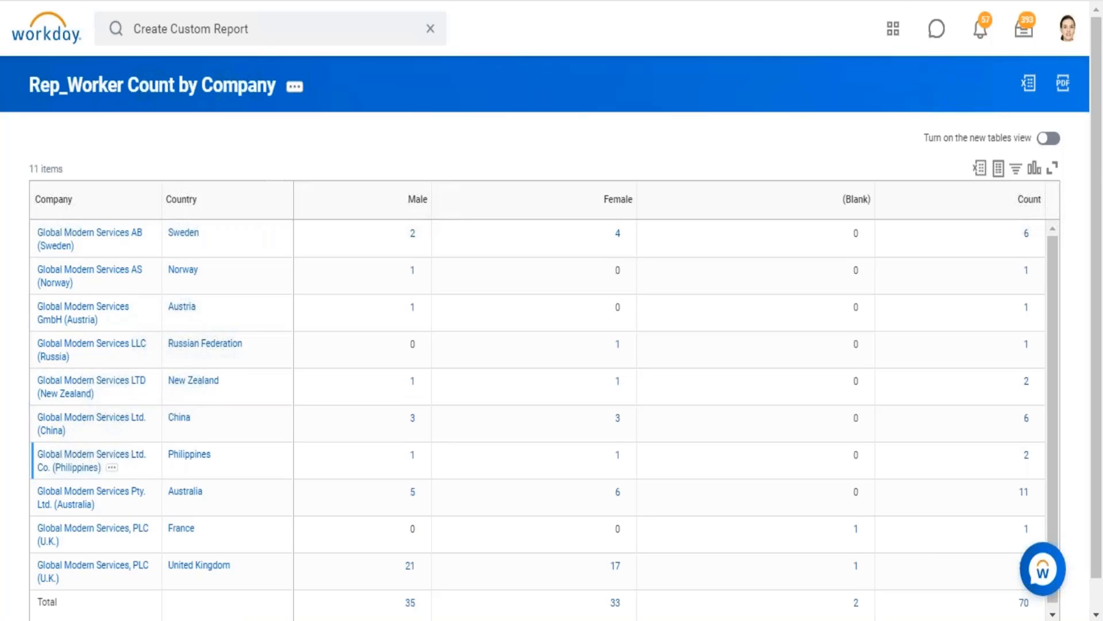
# Compare the France and United Kingdom rows of Global Modern Services, PLC (U.K.) and their counts in the report output.
pyautogui.scroll(-1, 63, 460)
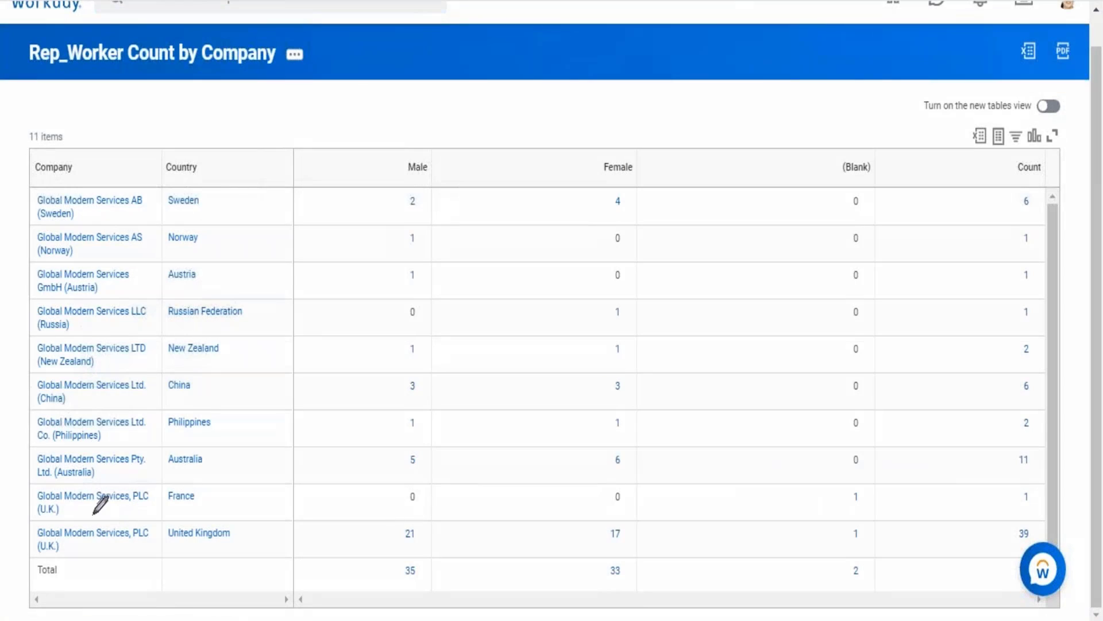
pyautogui.moveTo(32, 500); pyautogui.dragTo(105, 484)
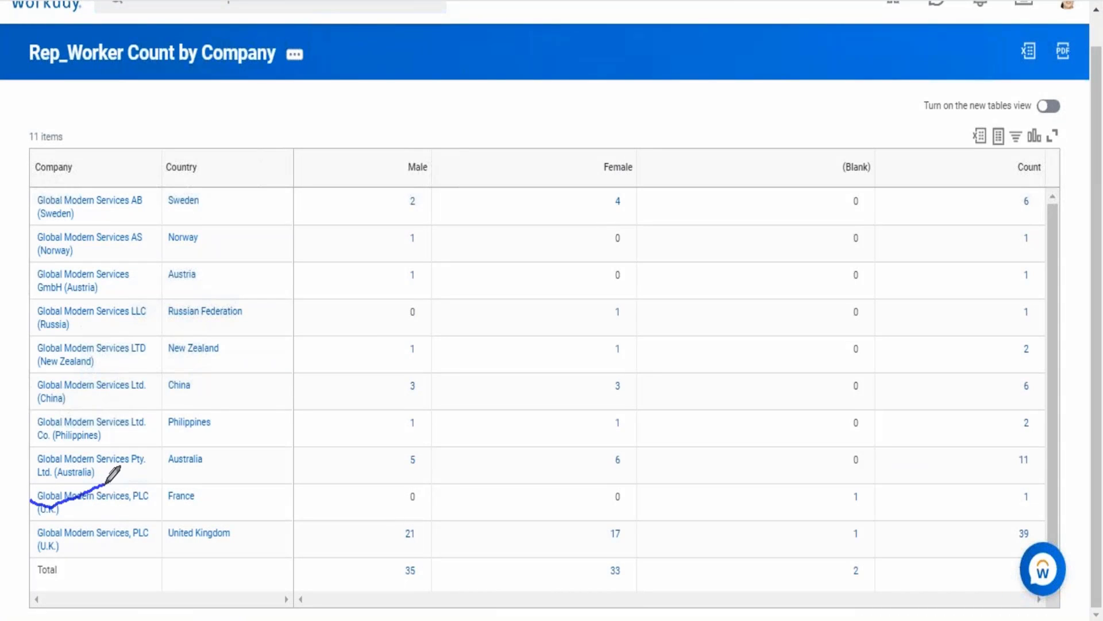
pyautogui.moveTo(209, 475)
pyautogui.mouseDown()
pyautogui.moveTo(163, 491)
pyautogui.moveTo(220, 516)
pyautogui.moveTo(211, 475)
pyautogui.mouseUp()
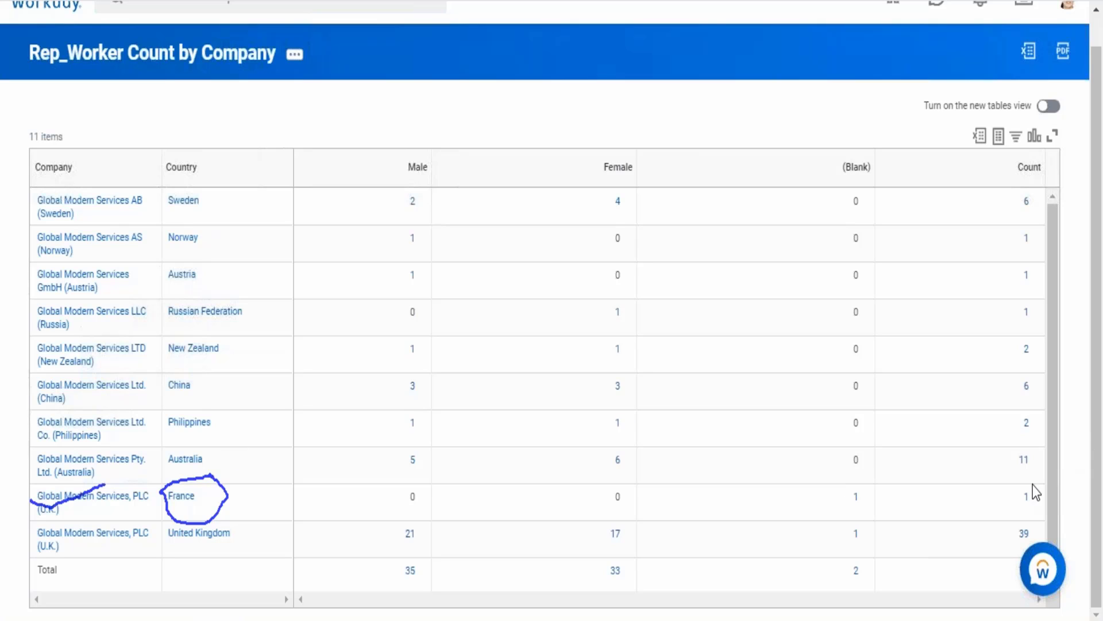
pyautogui.moveTo(1005, 487); pyautogui.dragTo(1030, 511)
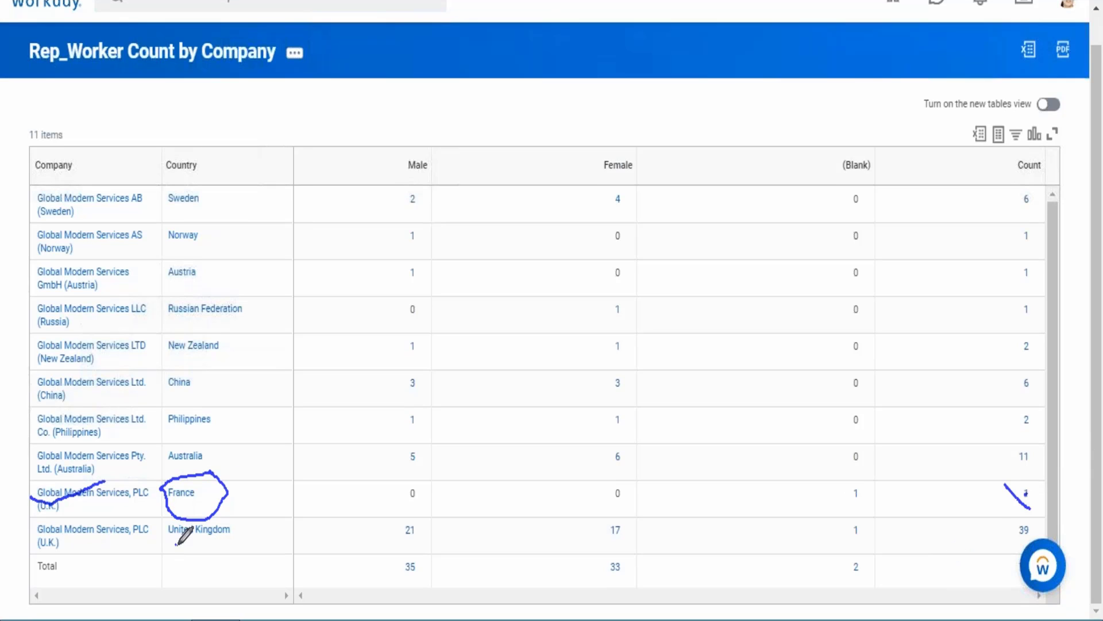
pyautogui.moveTo(175, 546); pyautogui.dragTo(245, 546)
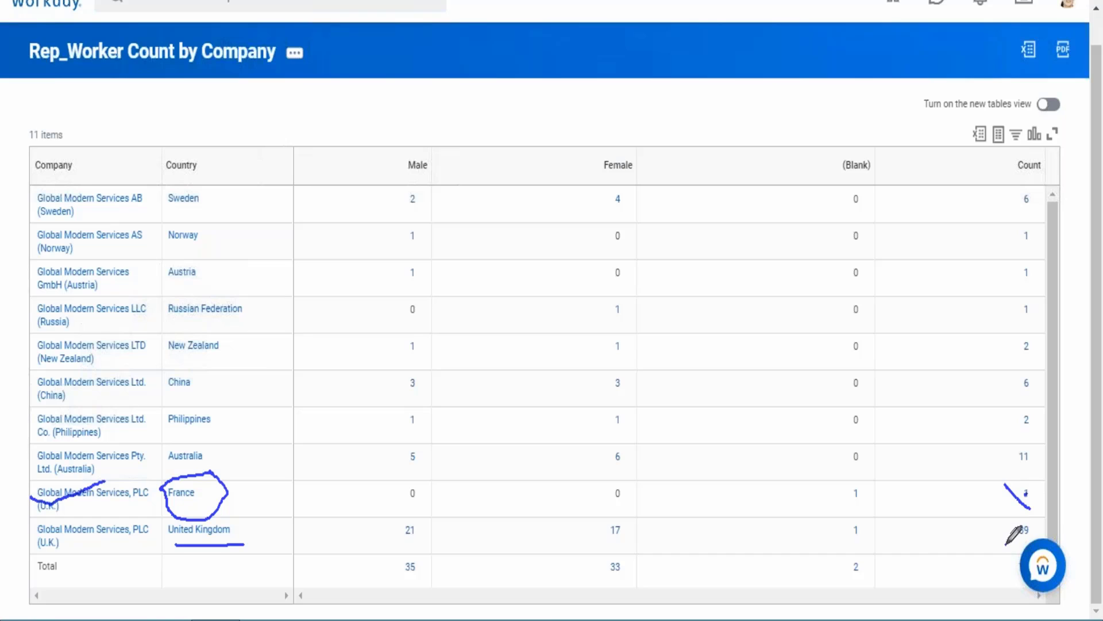
pyautogui.moveTo(1005, 542); pyautogui.dragTo(1041, 540)
pyautogui.click(842, 564)
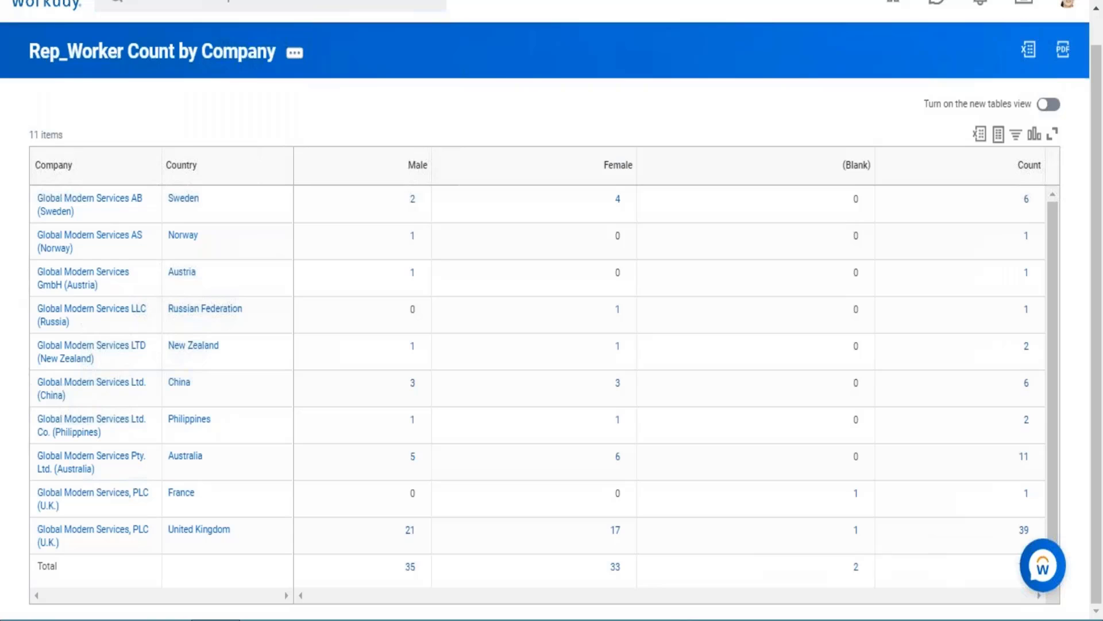
# Drill into the Count value of the Global Modern Services, PLC (U.K.) France row and open the listed worker's profile.
pyautogui.click(1028, 494)
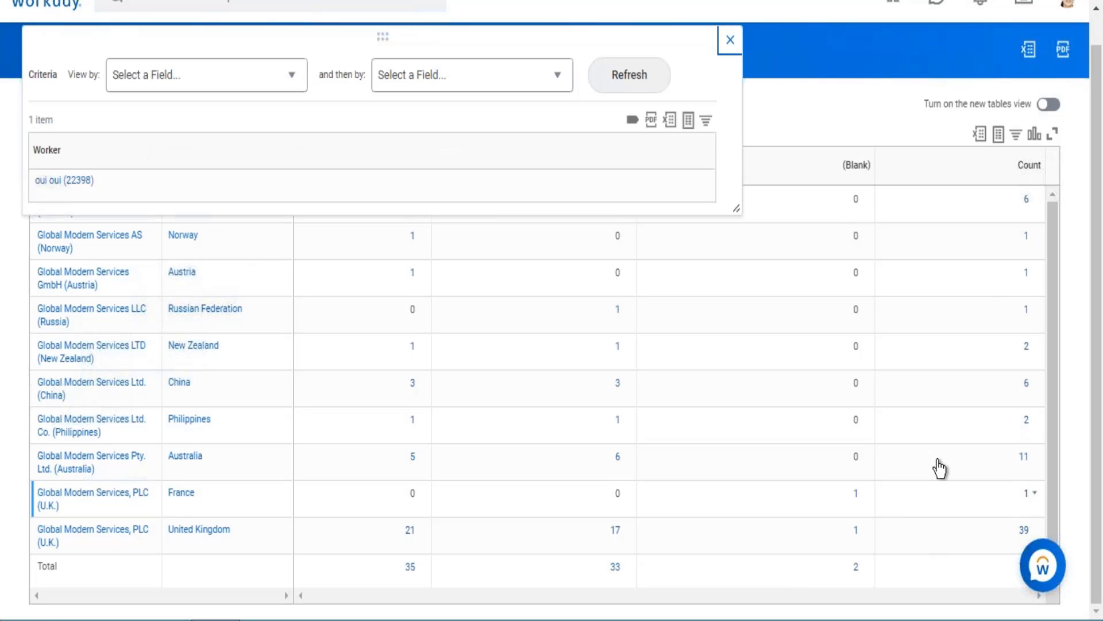
pyautogui.click(144, 254)
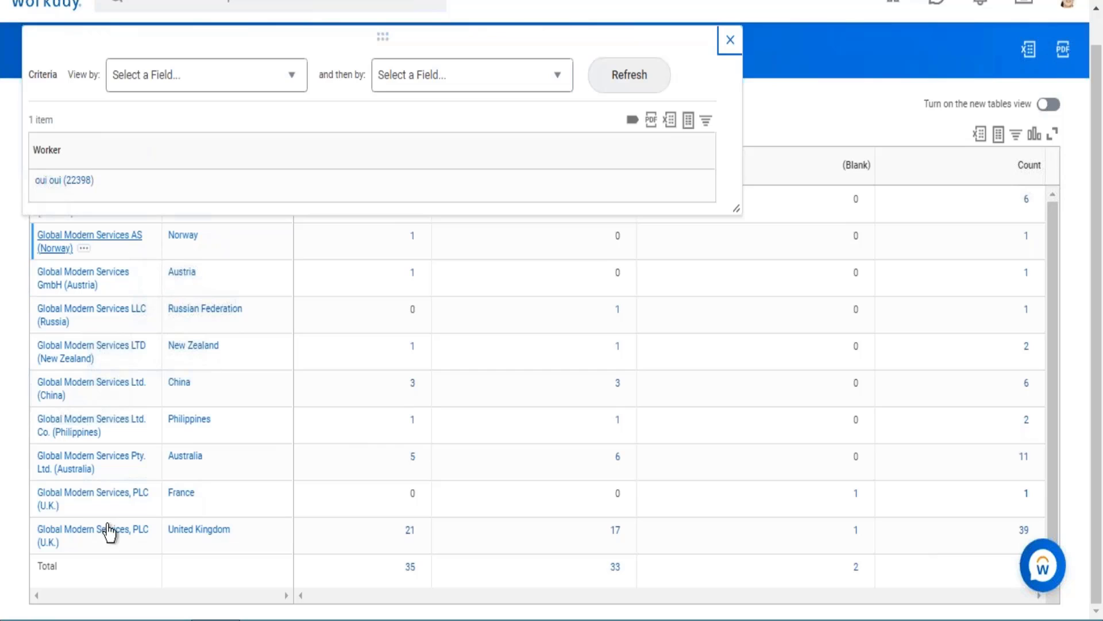
pyautogui.click(75, 183)
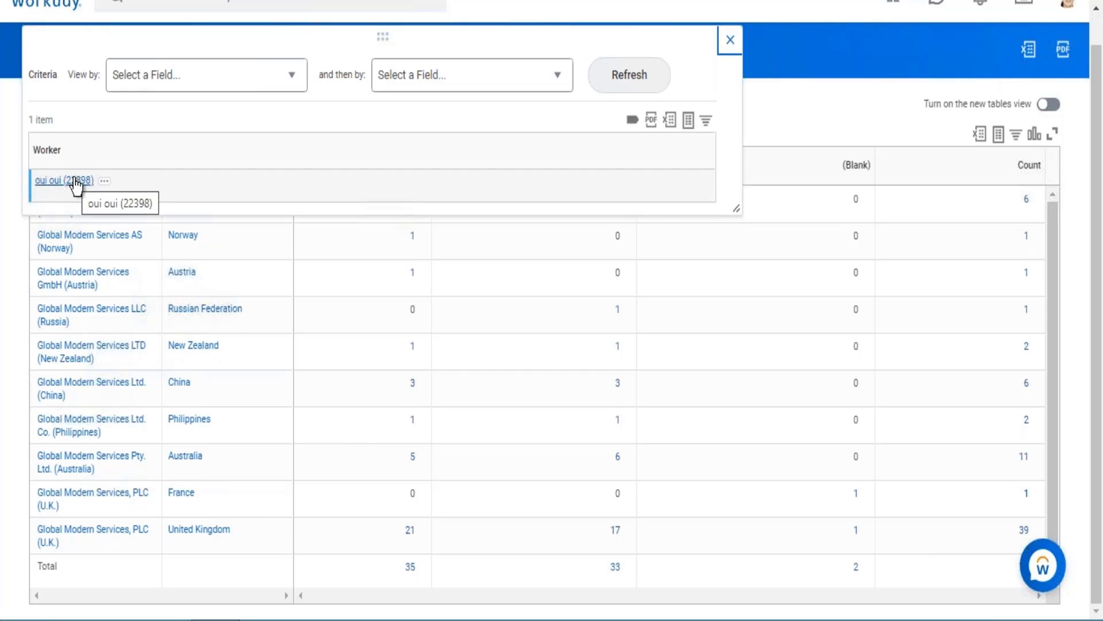
pyautogui.click(76, 183)
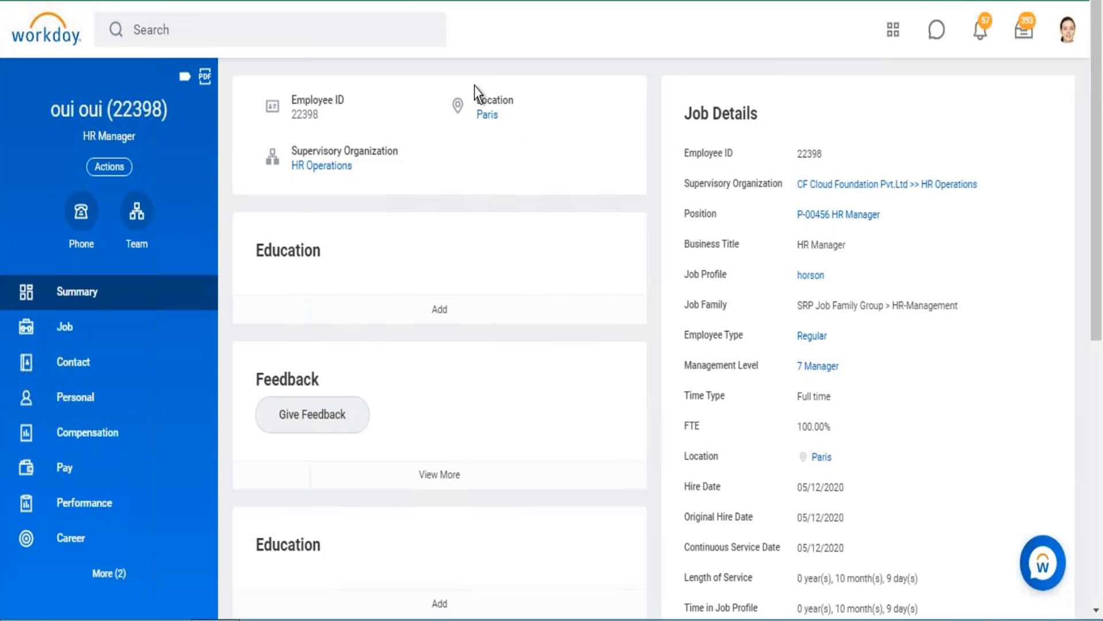
# Check the worker's location in the profile summary and the company among their job organizations.
pyautogui.moveTo(478, 98); pyautogui.dragTo(522, 122)
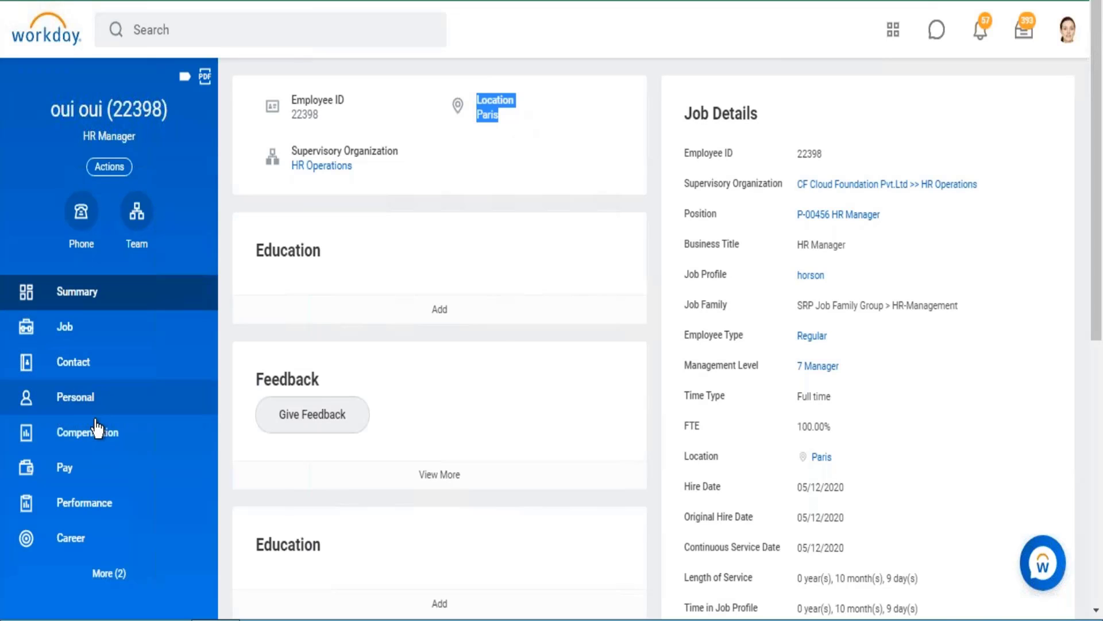
pyautogui.click(91, 337)
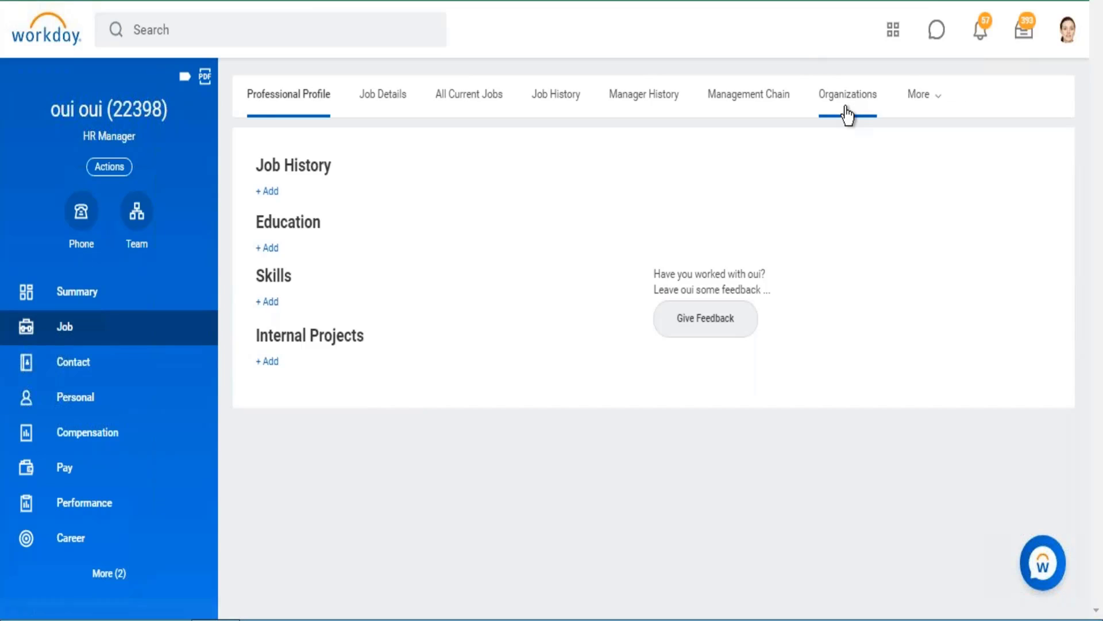
pyautogui.click(847, 111)
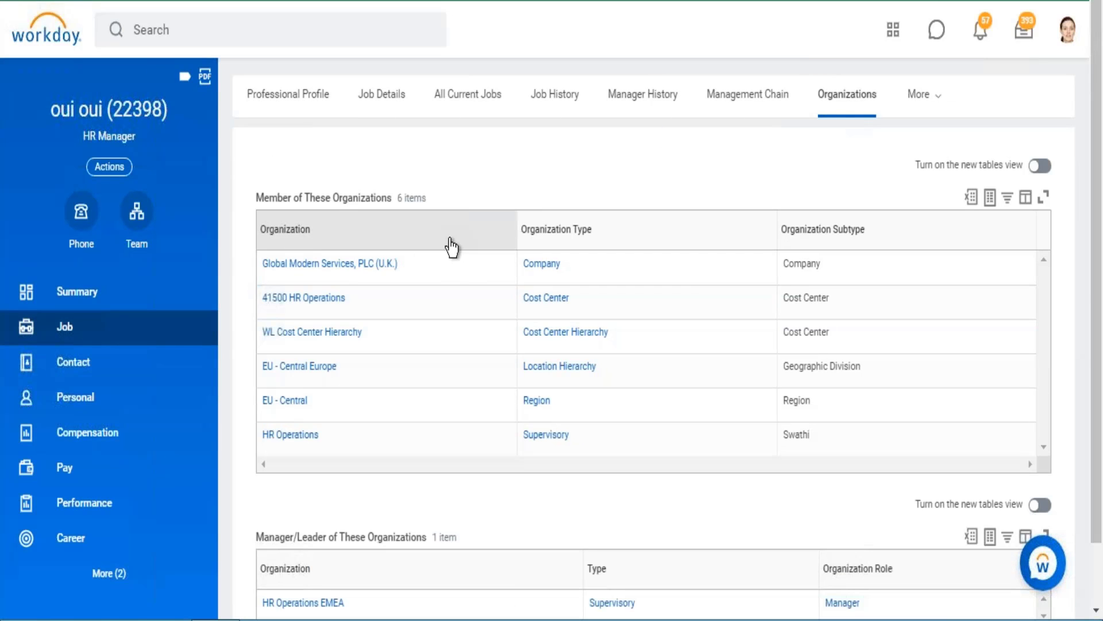
pyautogui.moveTo(309, 280); pyautogui.dragTo(247, 284)
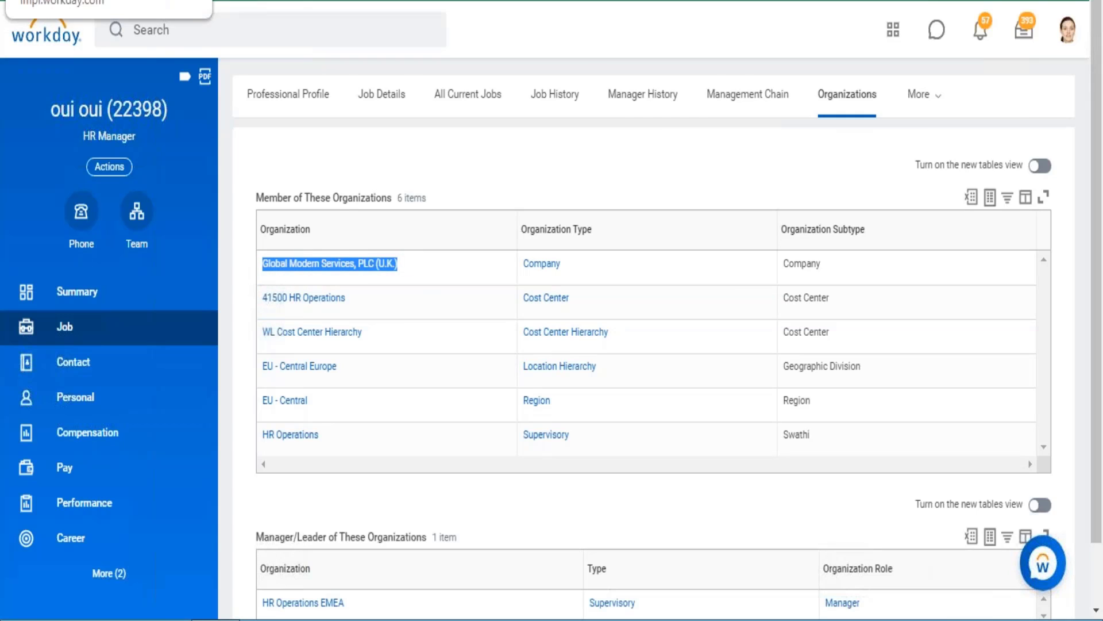
# Return to the report output, close the worker drill-down and dismiss the floating assistant covering the Count column.
pyautogui.click(69, 1)
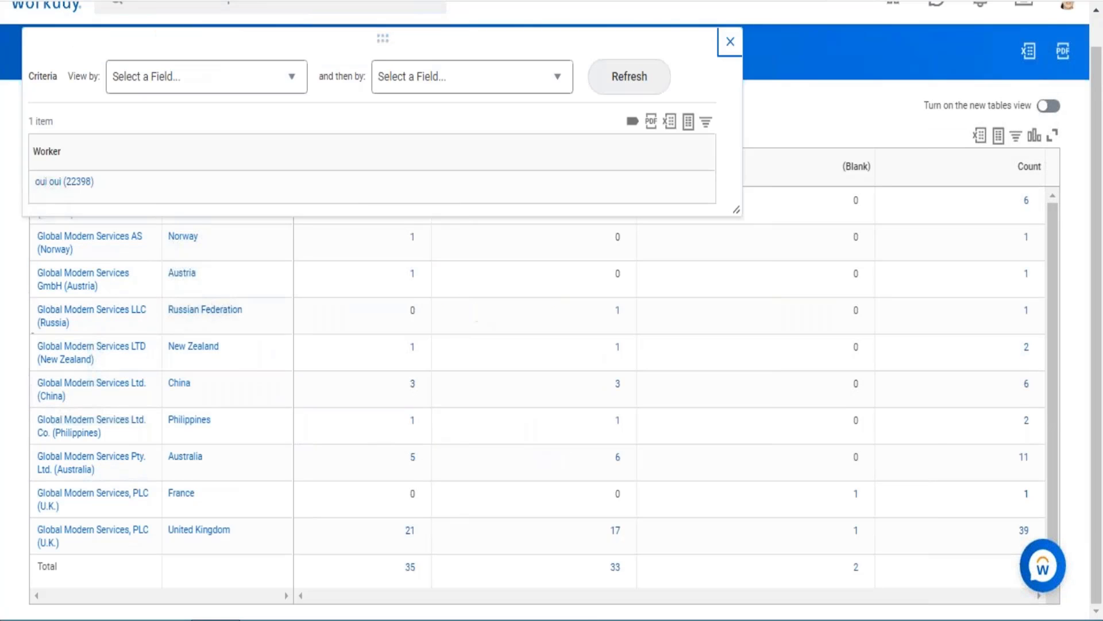
pyautogui.click(727, 55)
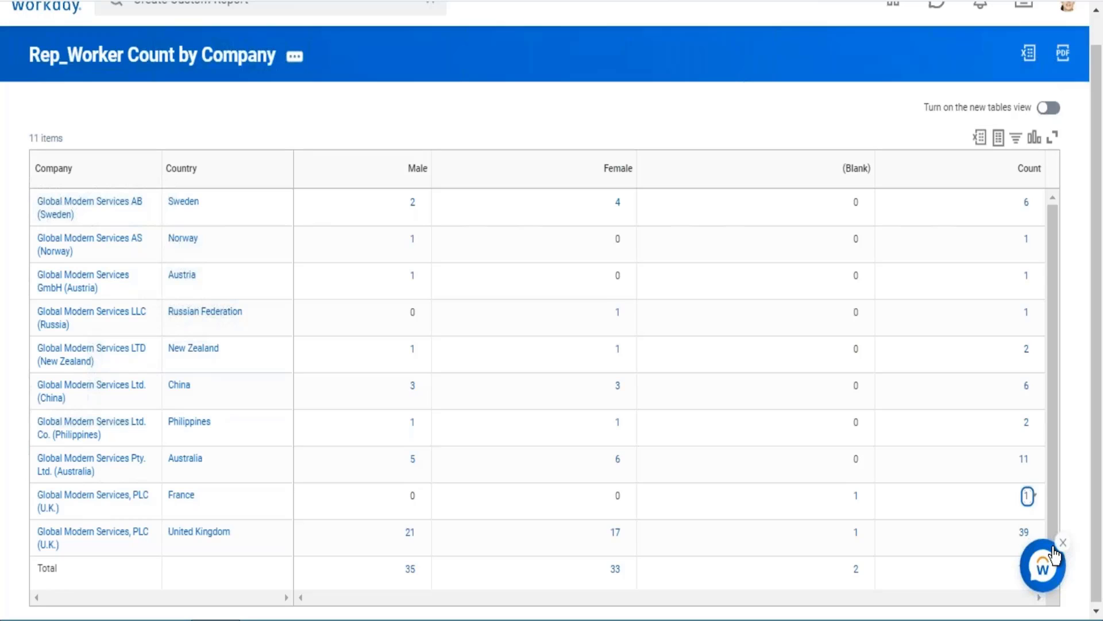
pyautogui.moveTo(1060, 554)
pyautogui.scroll(1, 1059, 550)
pyautogui.click(1063, 543)
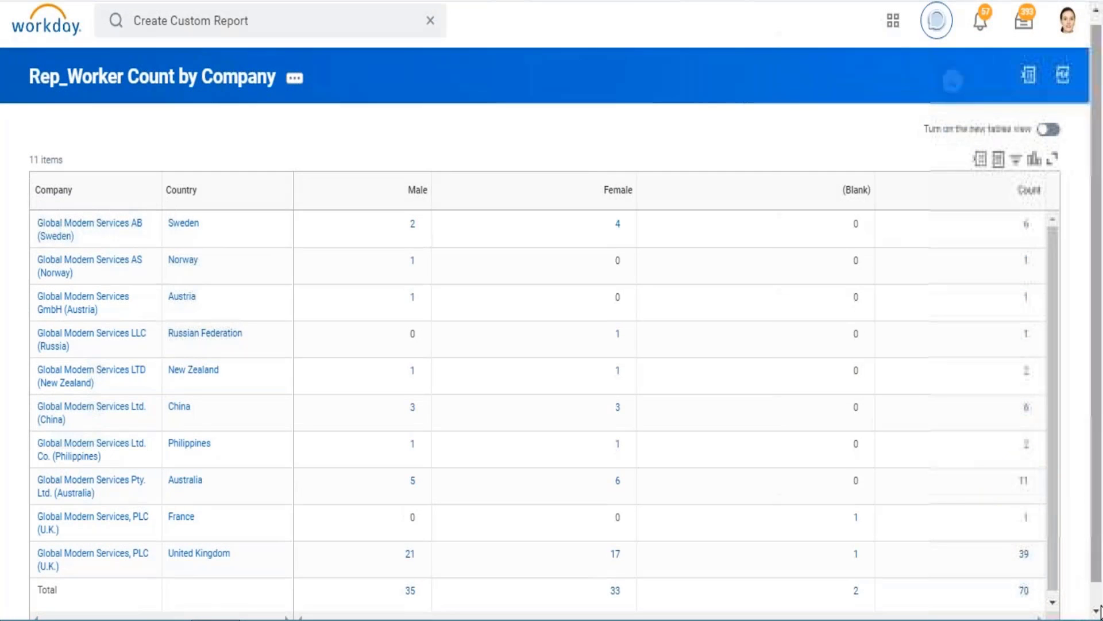
# Drill into the Total row's Count value, check the number of workers listed, and close the drill-down.
pyautogui.scroll(-1, 1098, 608)
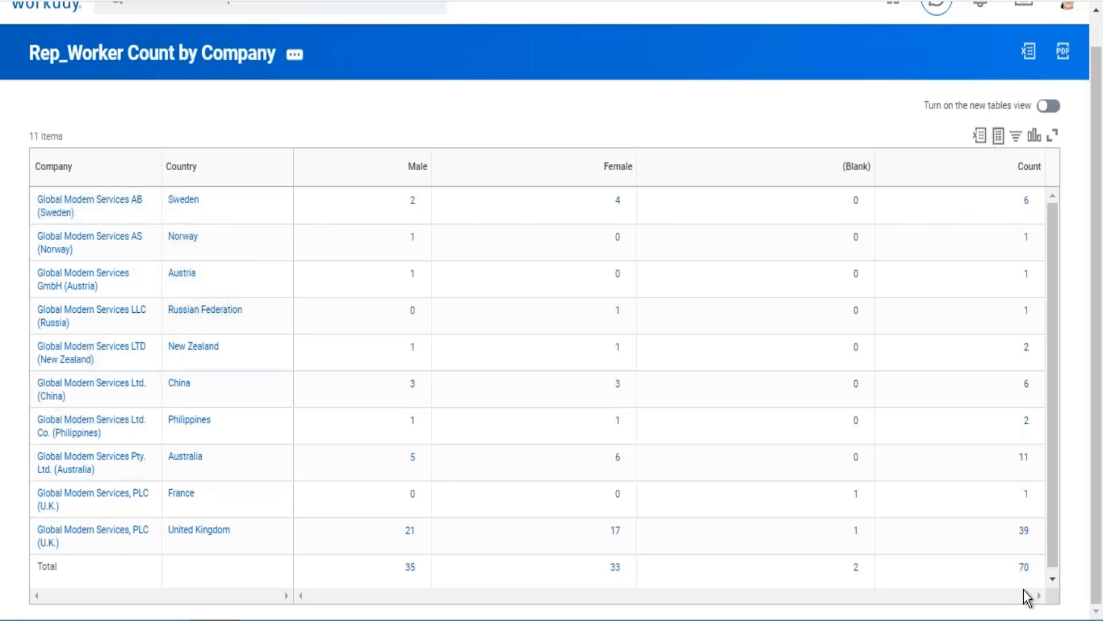
pyautogui.click(1021, 569)
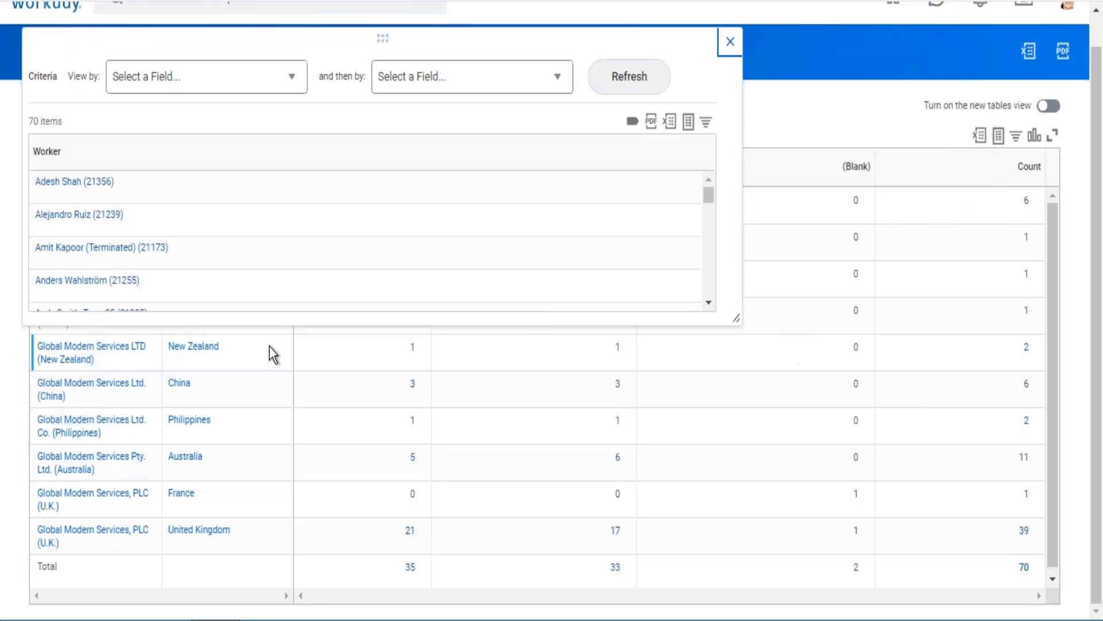
pyautogui.moveTo(29, 118); pyautogui.dragTo(46, 119)
pyautogui.click(731, 41)
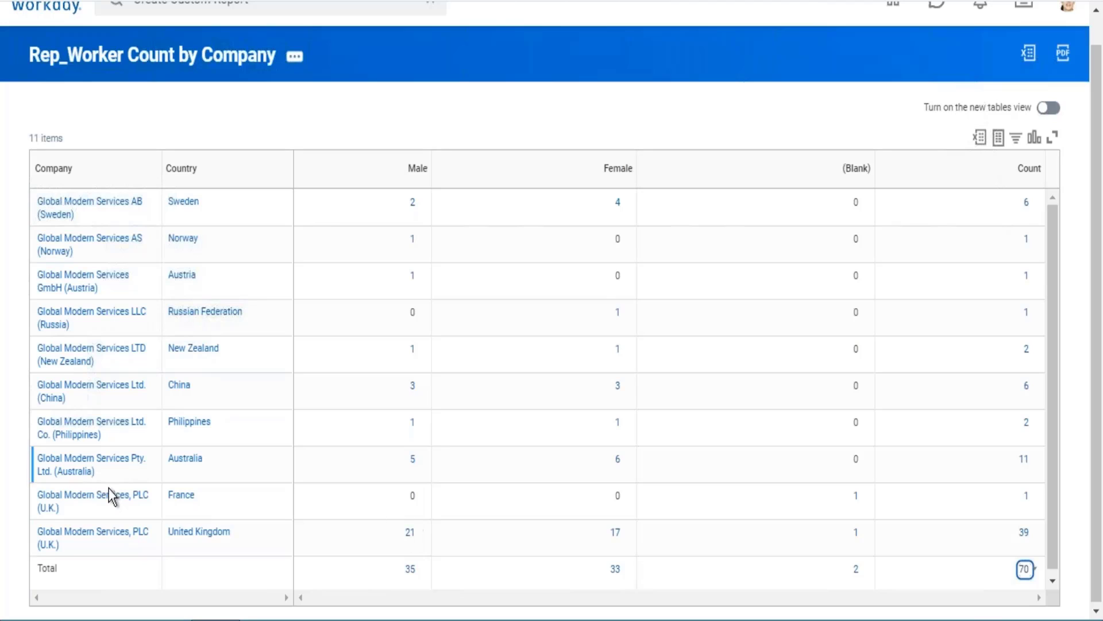
# Drill into the Male value of the Global Modern Services, PLC (U.K.) United Kingdom row, view its workers and close the list.
pyautogui.moveTo(68, 514)
pyautogui.click(412, 533)
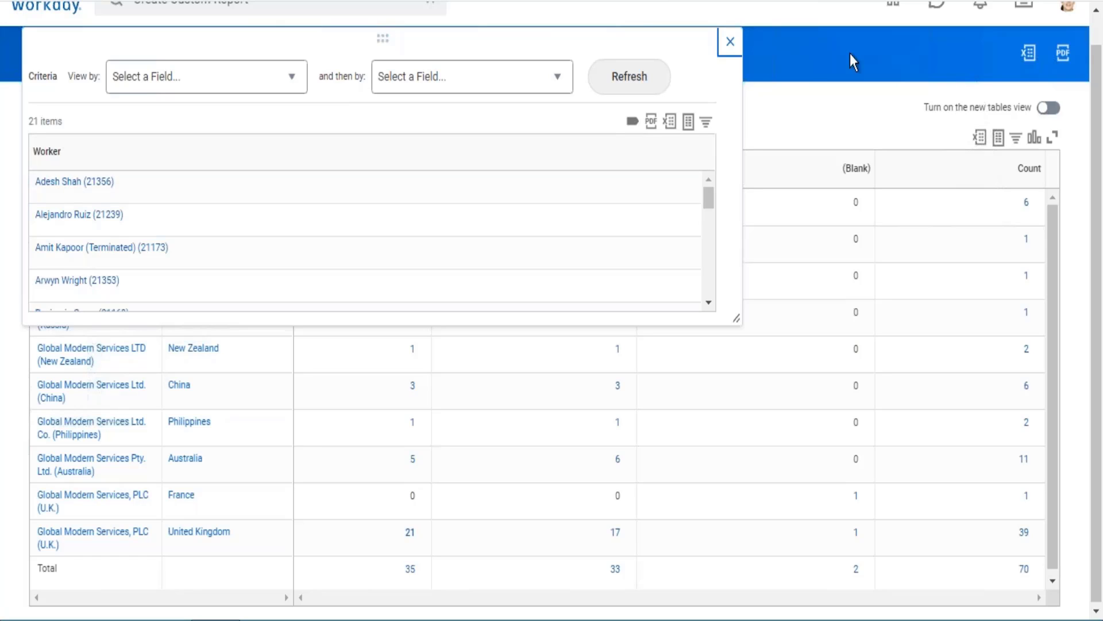
pyautogui.click(735, 50)
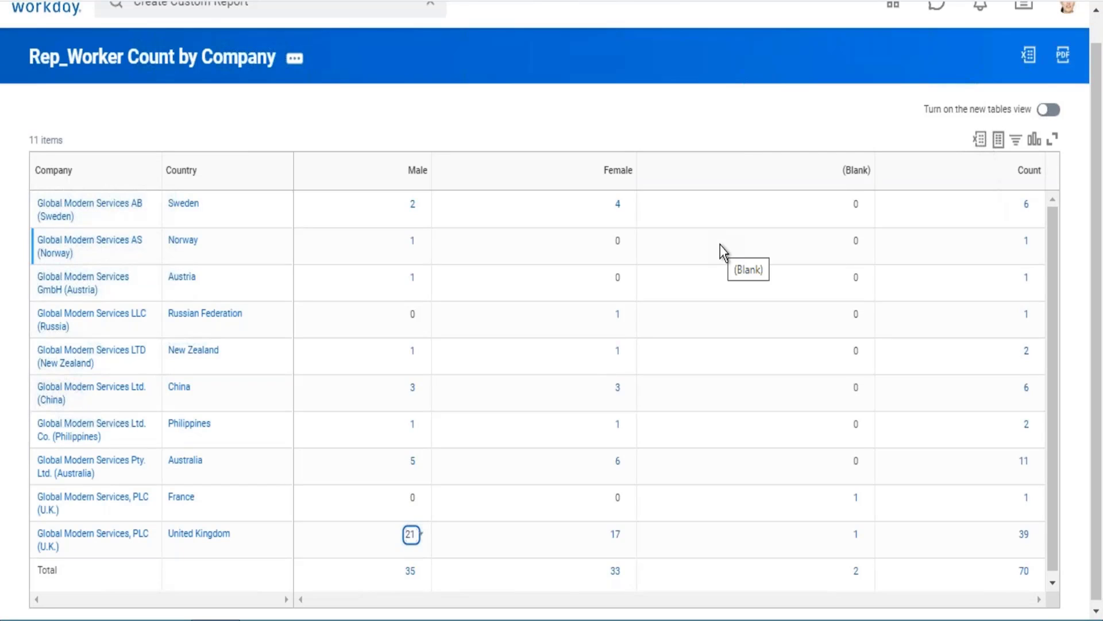
# Open the Rep_Worker Count by Company report definition for editing from the report output.
pyautogui.click(296, 68)
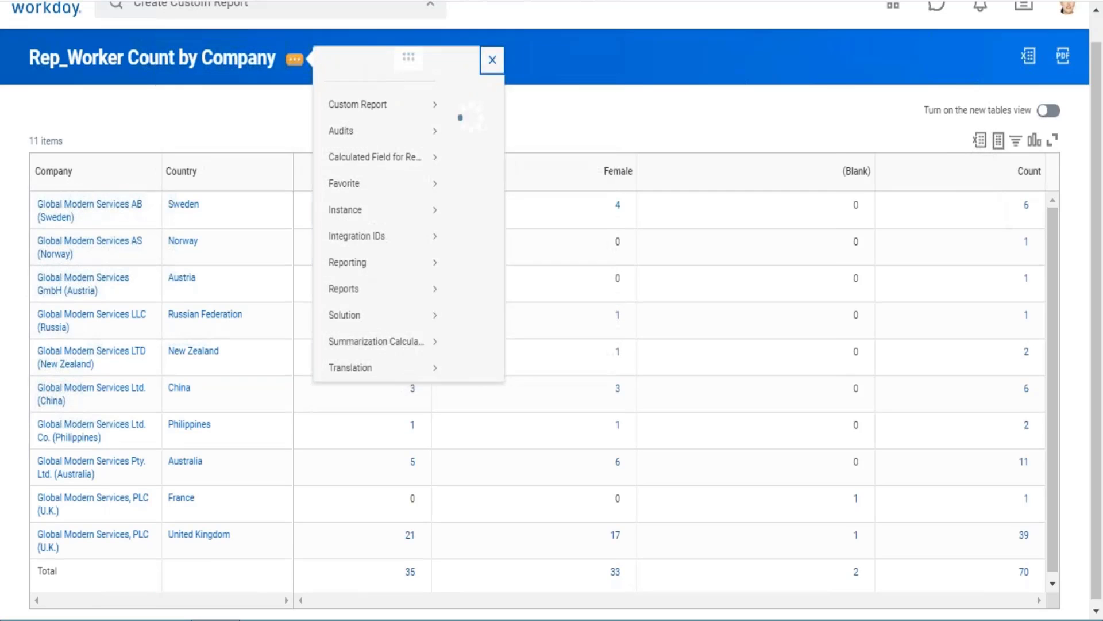
pyautogui.moveTo(352, 123)
pyautogui.click(477, 124)
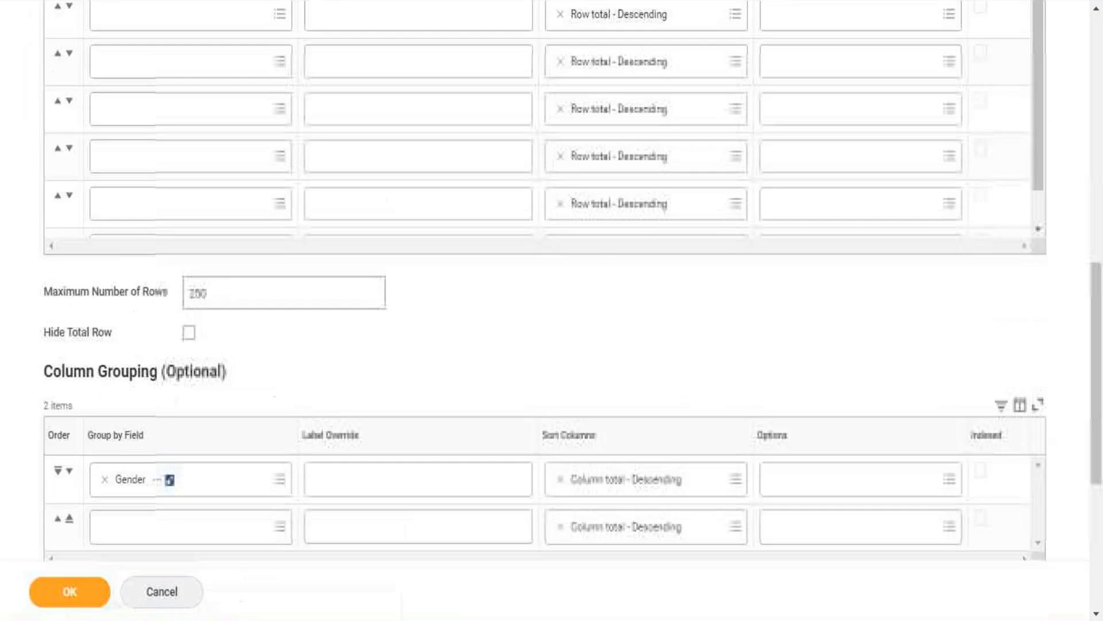
pyautogui.scroll(4, 545, 310)
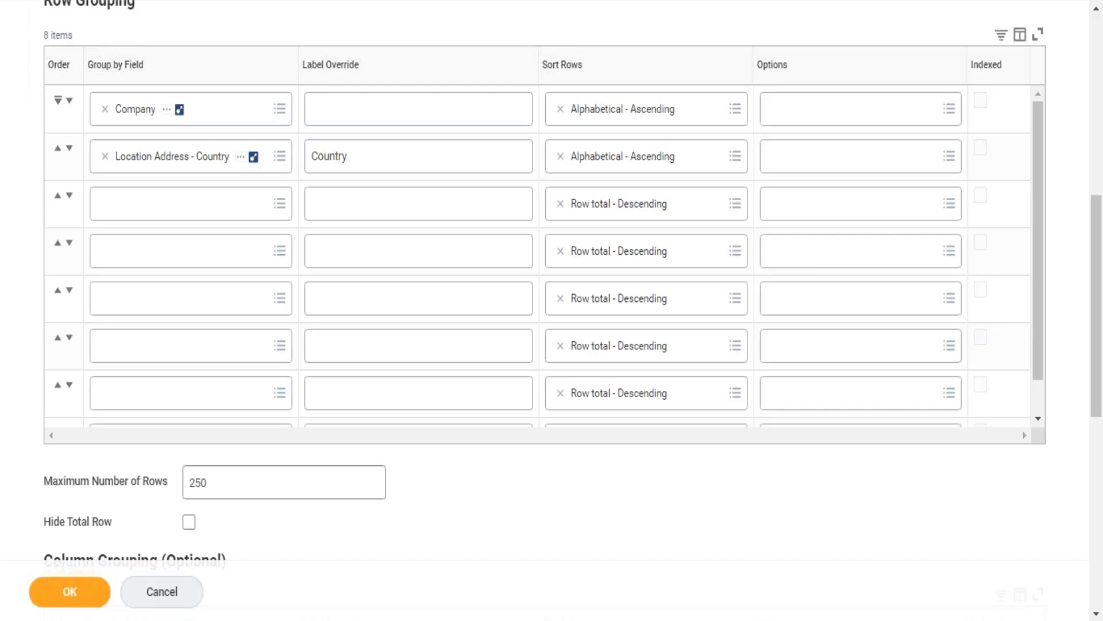
# Review the report's Data Source and the definition sections from Filter through Advanced.
pyautogui.scroll(1, 545, 310)
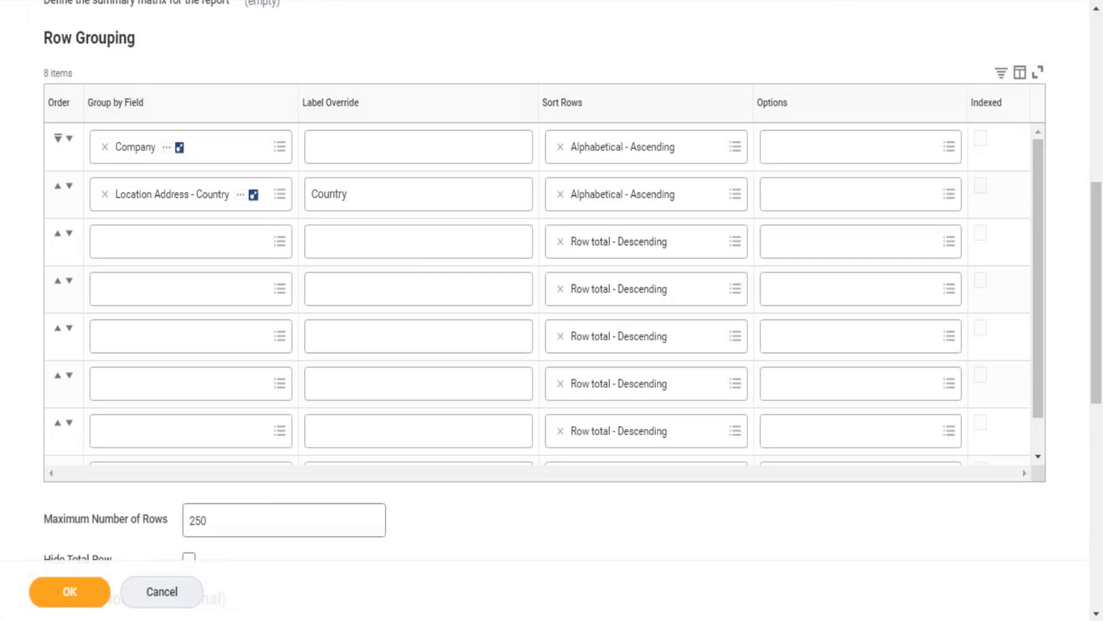
pyautogui.scroll(10, 18, 256)
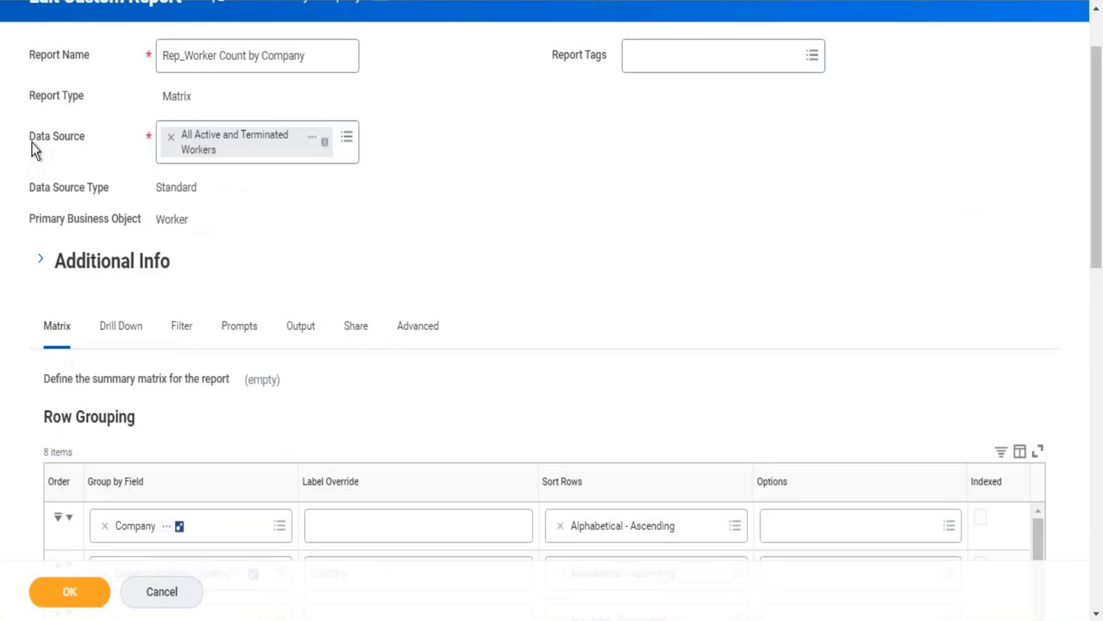
pyautogui.moveTo(33, 143); pyautogui.dragTo(117, 150)
pyautogui.click(636, 271)
pyautogui.moveTo(460, 329); pyautogui.dragTo(164, 330)
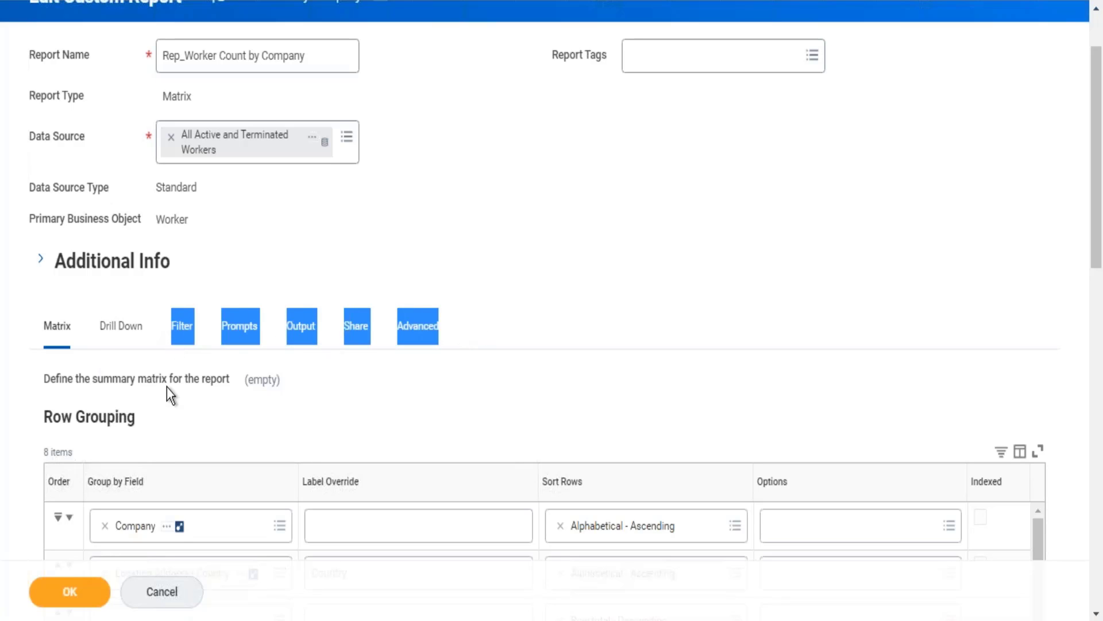
pyautogui.click(602, 171)
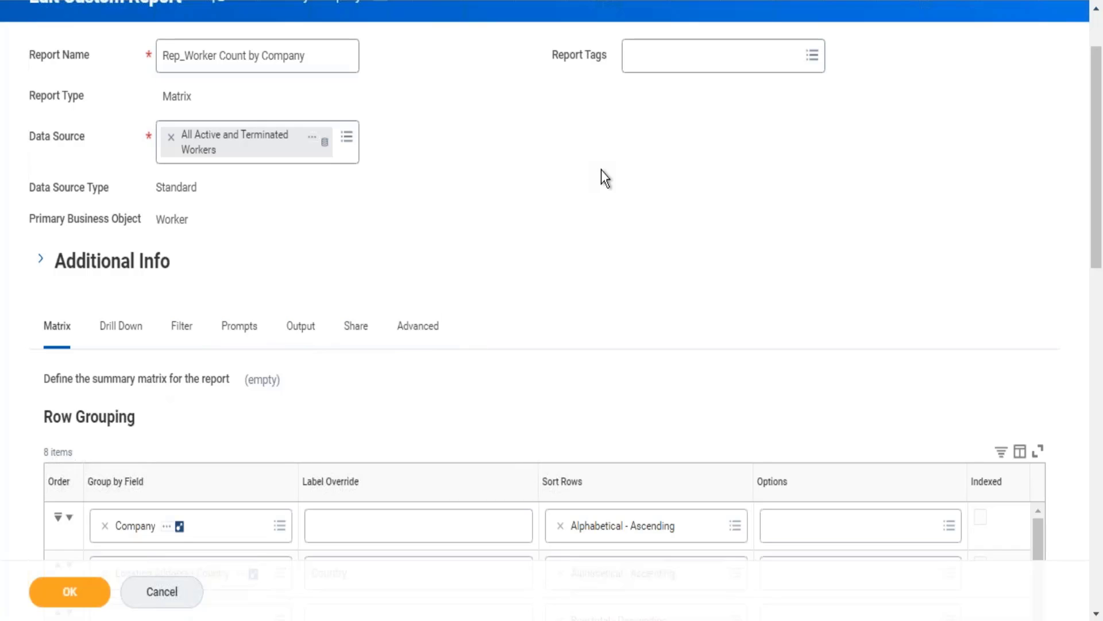
# In the Drill Down settings, add a Detail Data column with the Worker field.
pyautogui.click(136, 343)
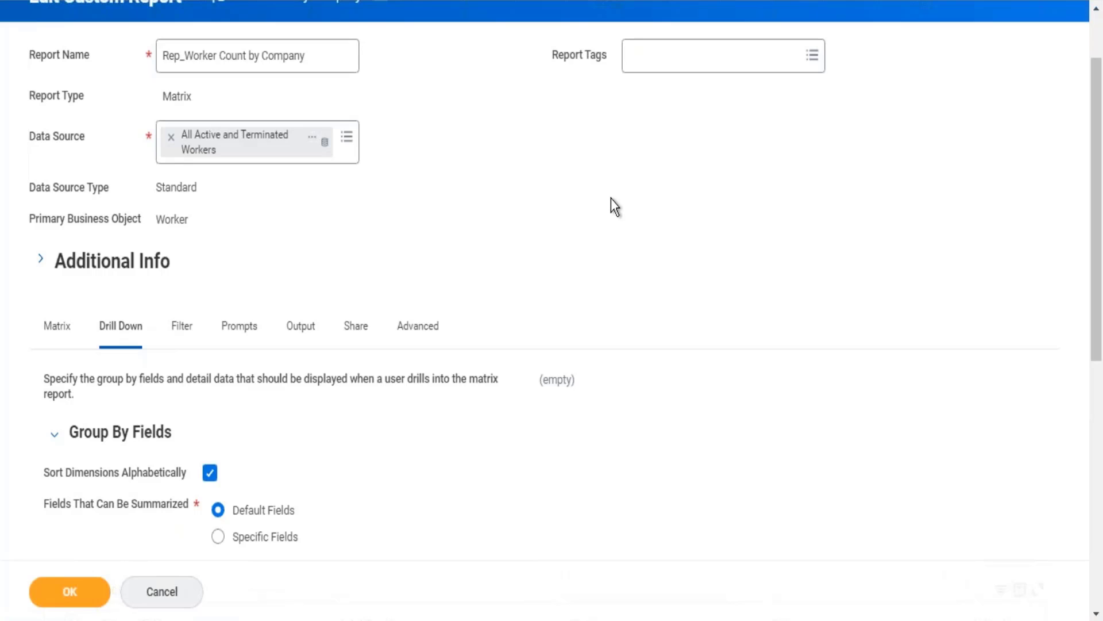
pyautogui.scroll(-8, 612, 198)
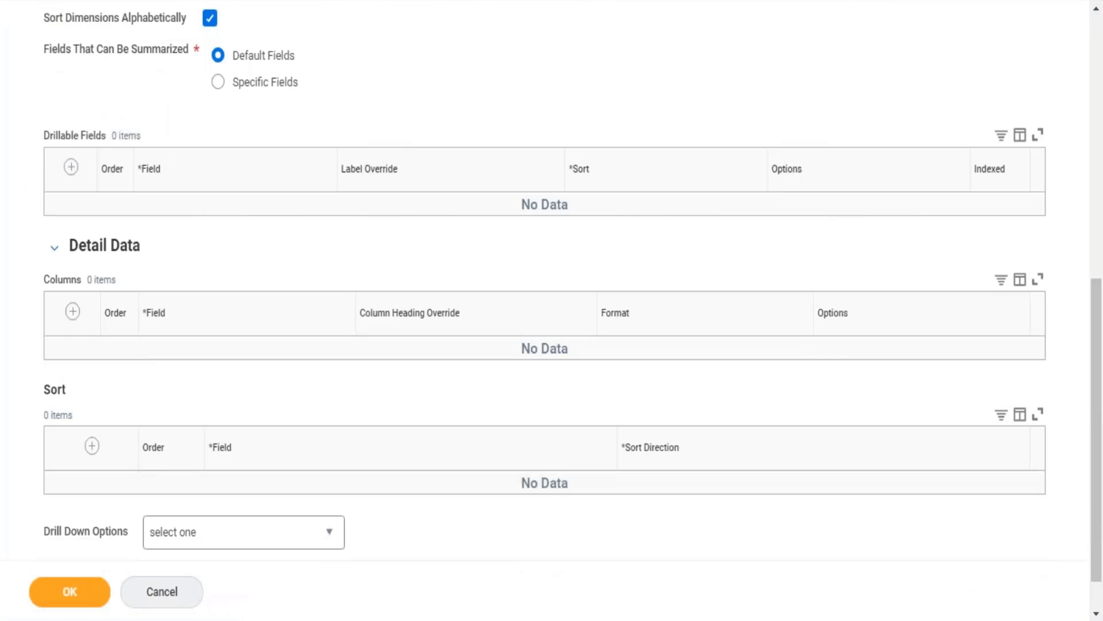
pyautogui.tripleClick(78, 247)
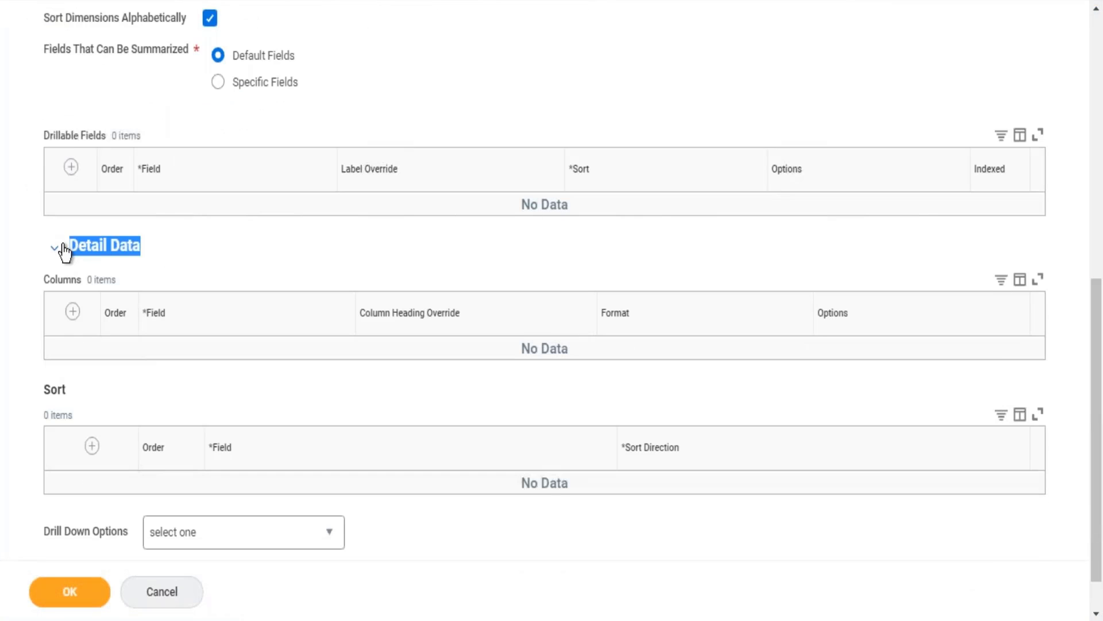
pyautogui.click(73, 312)
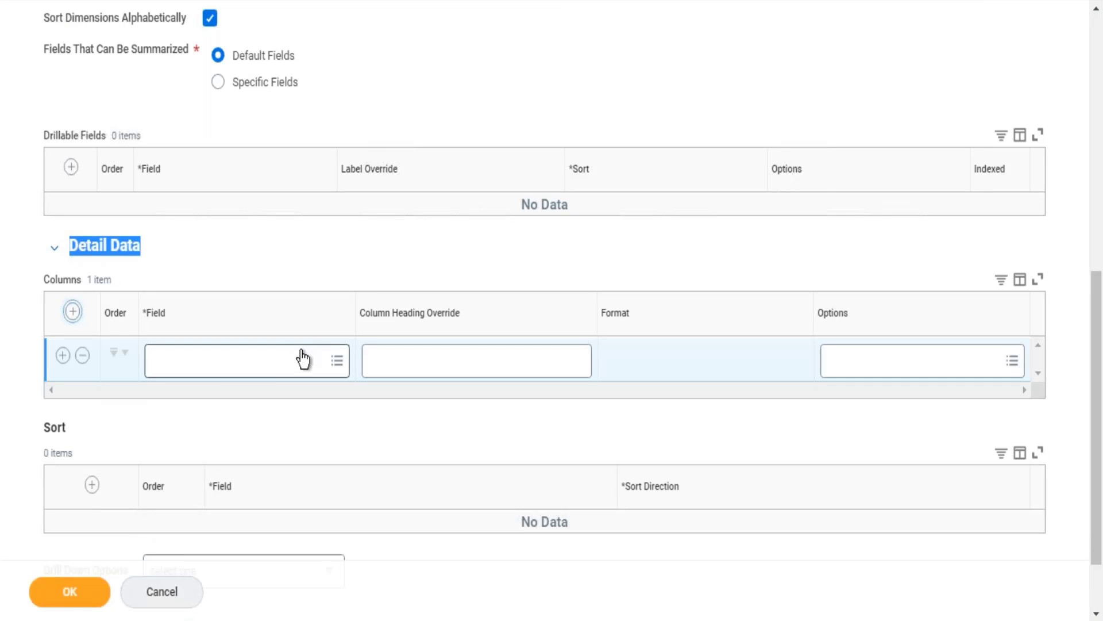
pyautogui.click(229, 372)
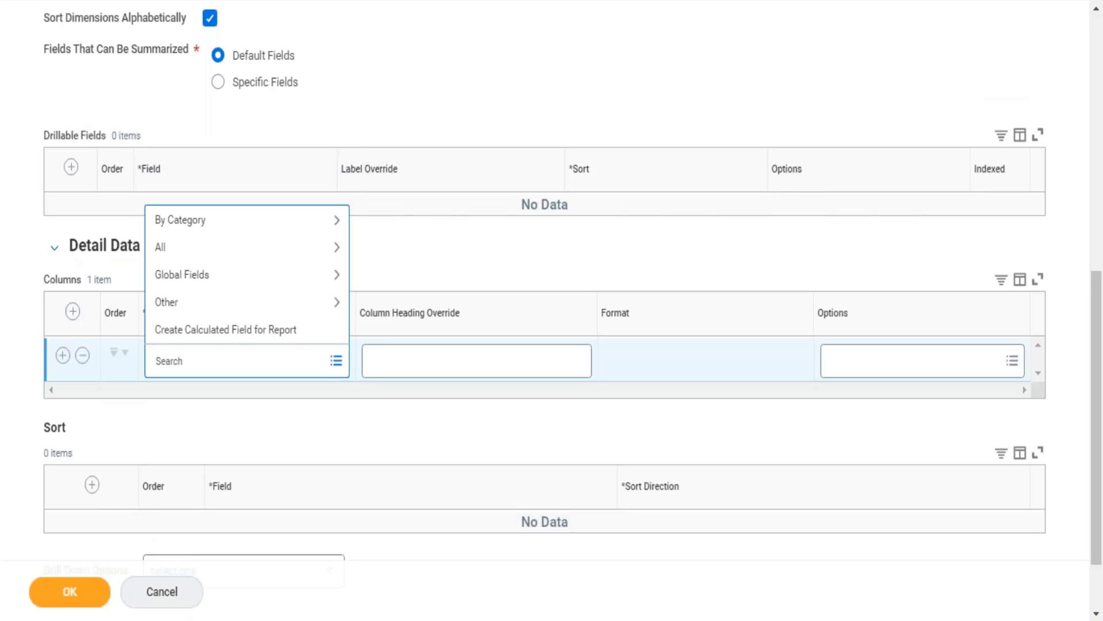
pyautogui.write('wokrer')
pyautogui.press('Return')
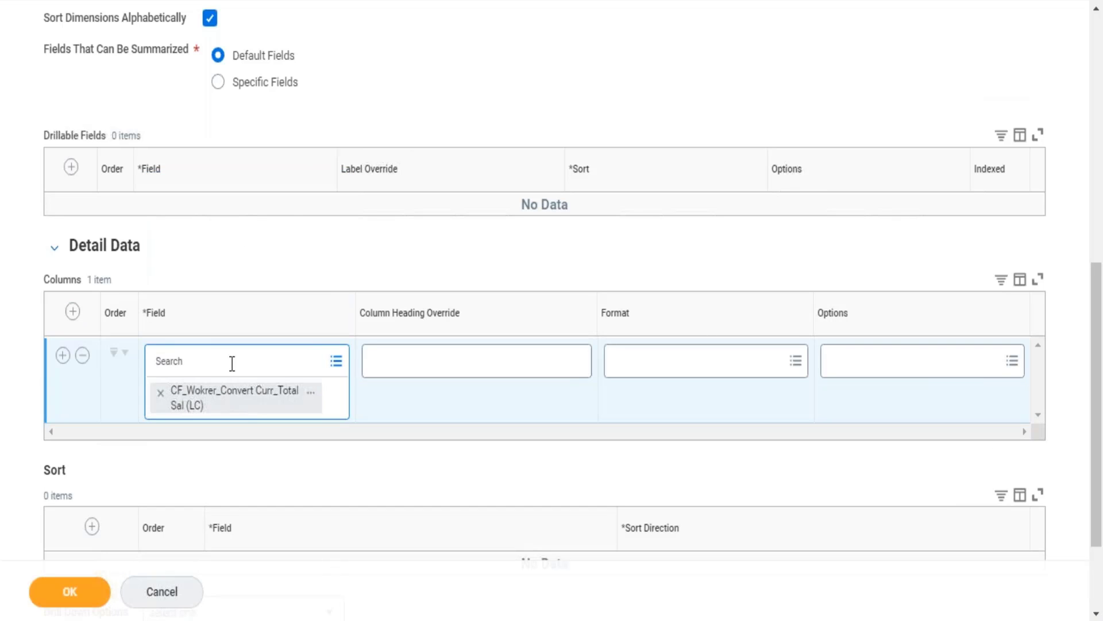
pyautogui.write('worker')
pyautogui.press('Return')
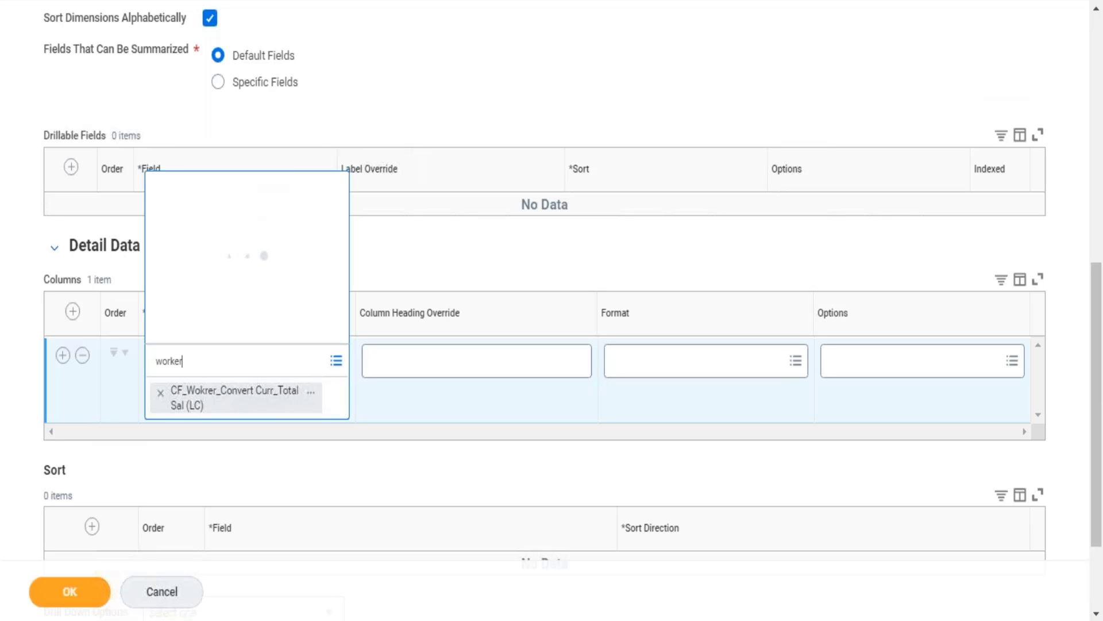
pyautogui.press('Return')
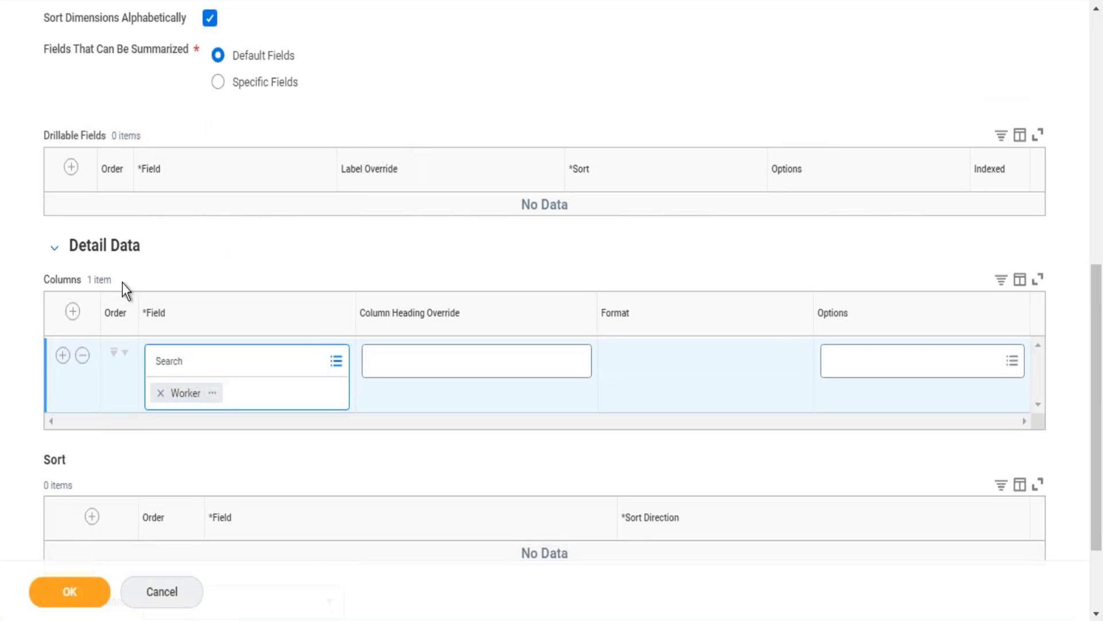
# Add a second Detail Data column with the Job Profile field.
pyautogui.click(63, 355)
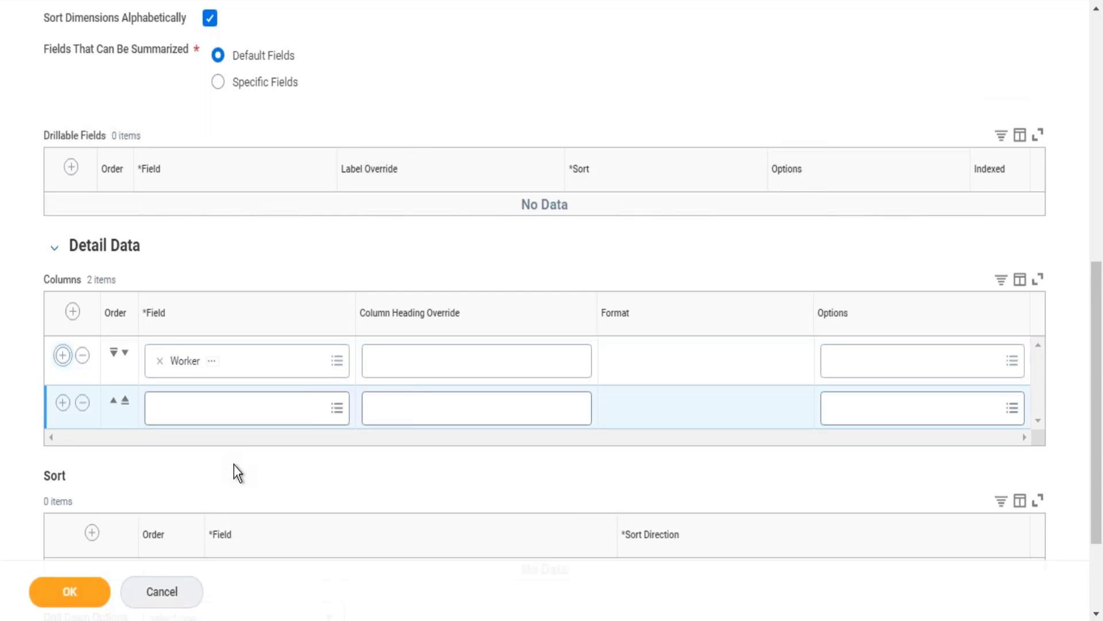
pyautogui.click(230, 408)
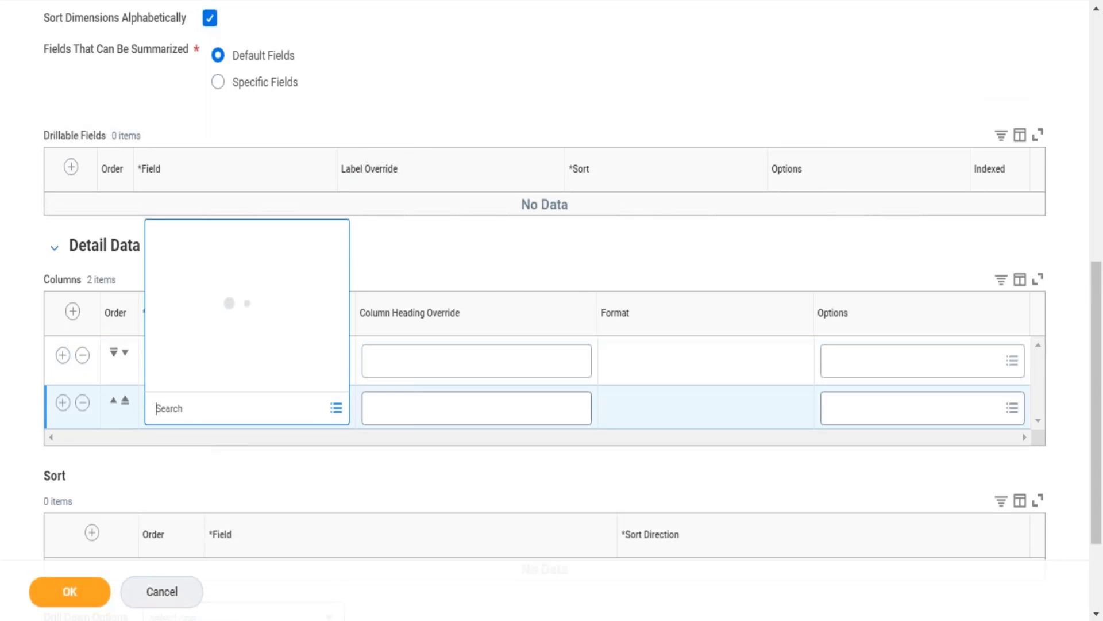
pyautogui.write('date')
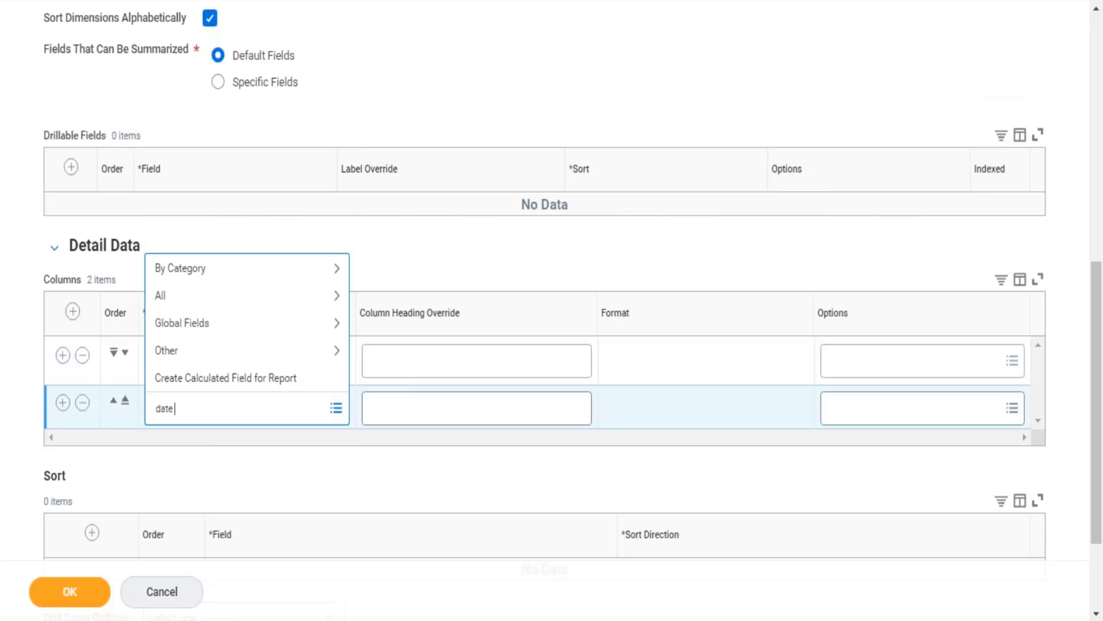
pyautogui.press('BackSpace')
pyautogui.press('BackSpace')
pyautogui.press('BackSpace')
pyautogui.press('BackSpace')
pyautogui.write('job profile')
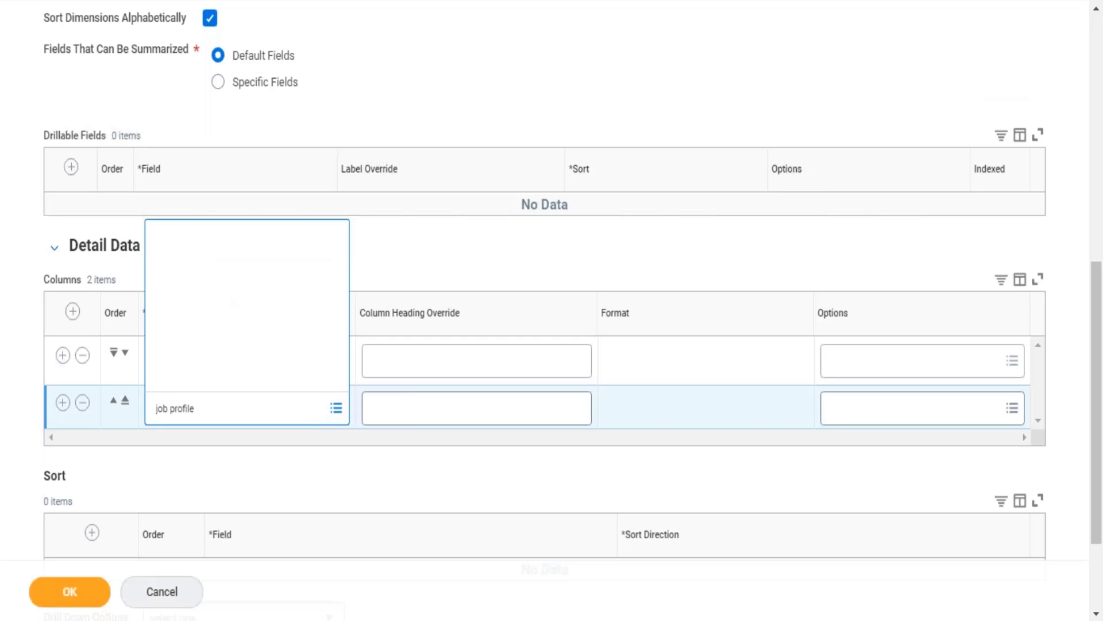
pyautogui.press('Return')
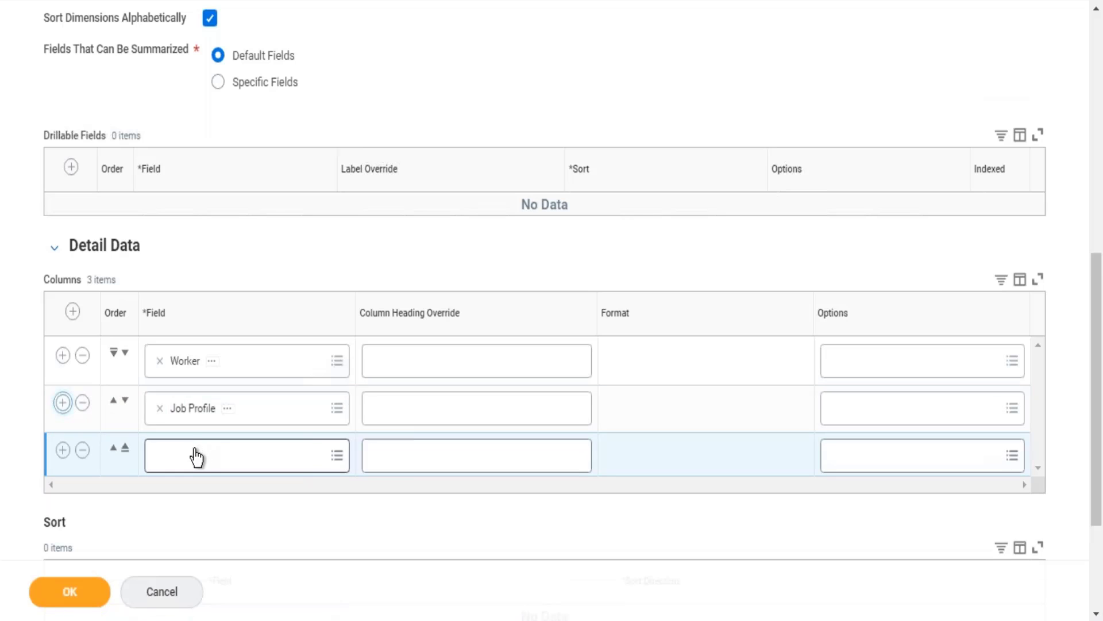
# Set the third Detail Data column's field to Position.
pyautogui.click(195, 455)
pyautogui.write('position')
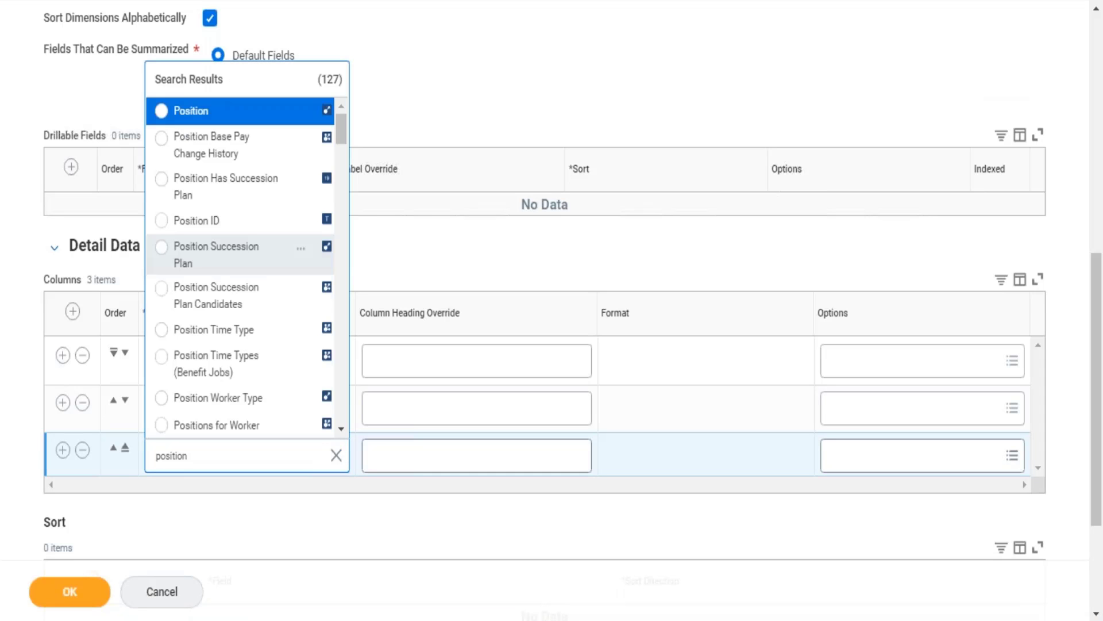
pyautogui.press('Return')
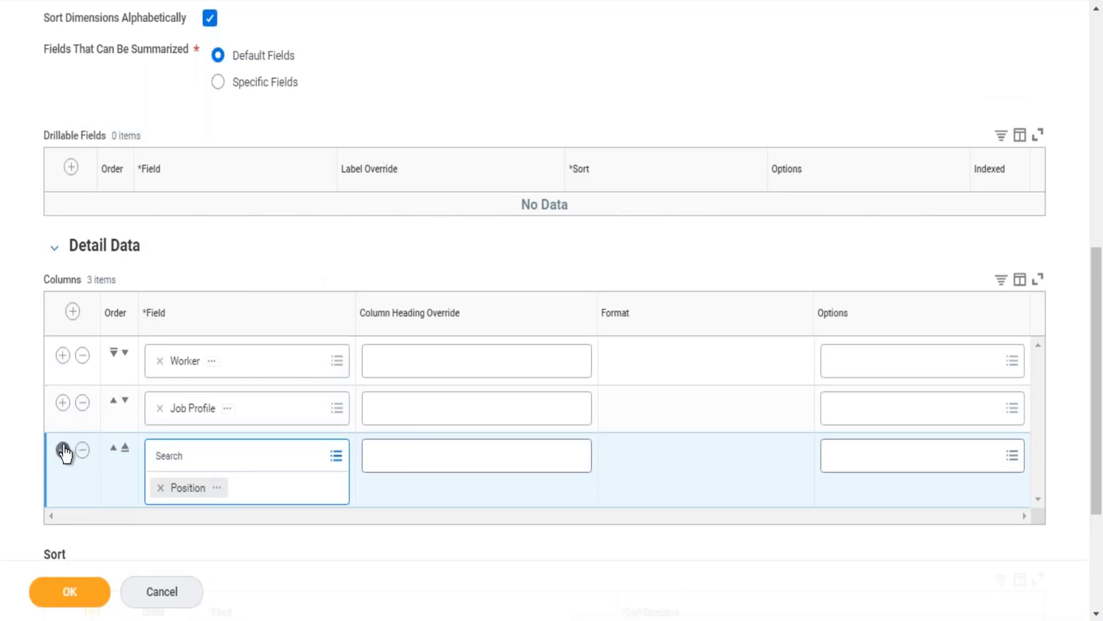
# Add a fourth Detail Data column with the Supervisory Organization field.
pyautogui.click(63, 450)
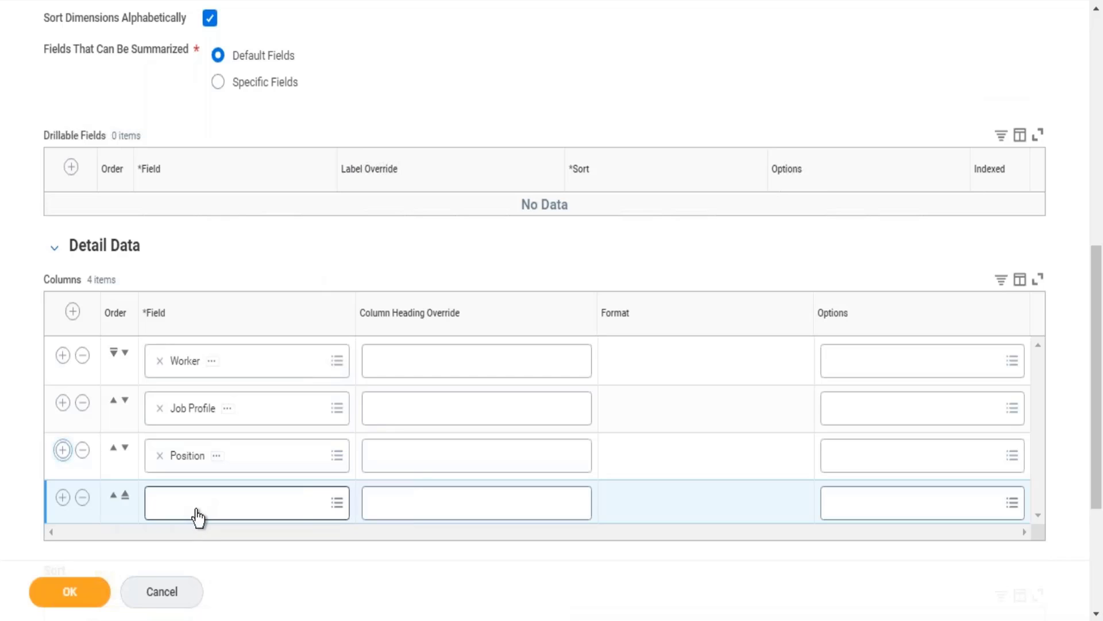
pyautogui.click(197, 515)
pyautogui.write('supervi')
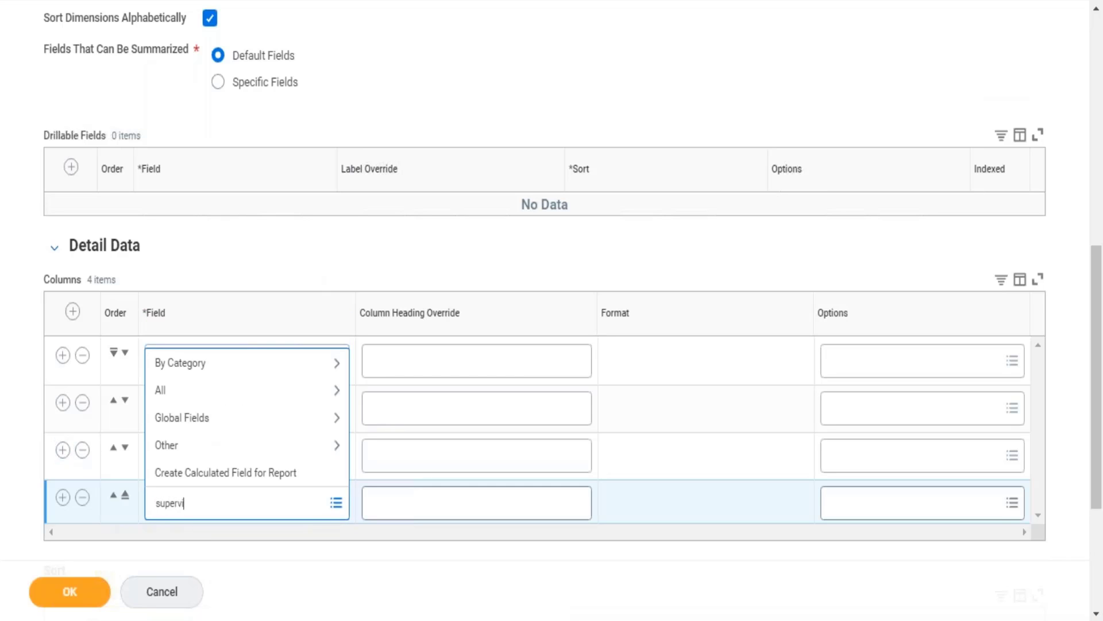
pyautogui.write('sory organization')
pyautogui.press('Return')
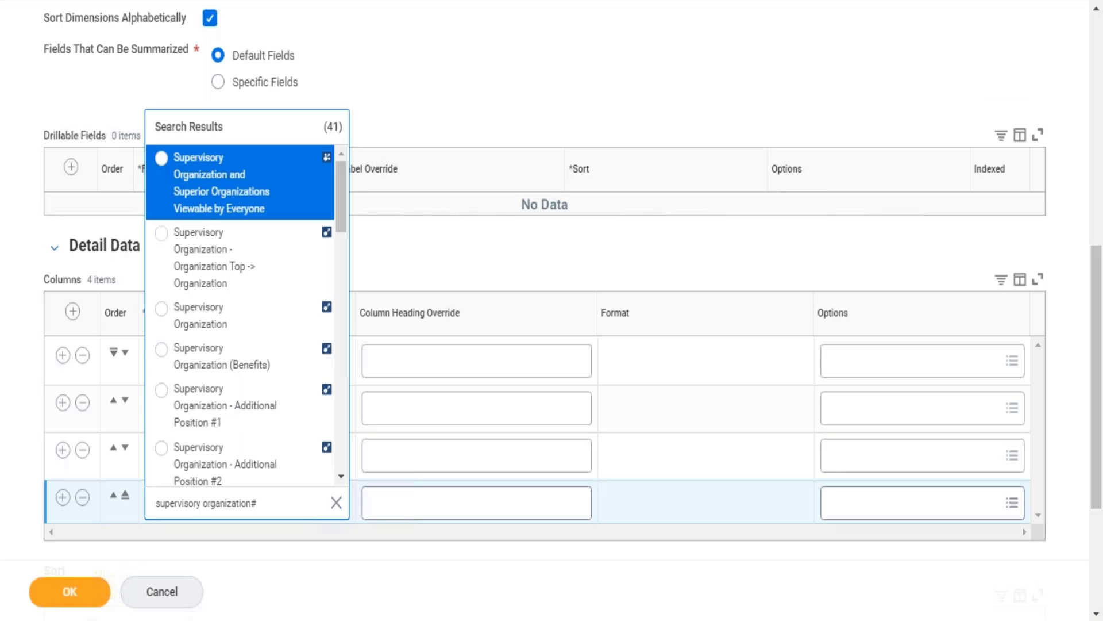
pyautogui.click(246, 329)
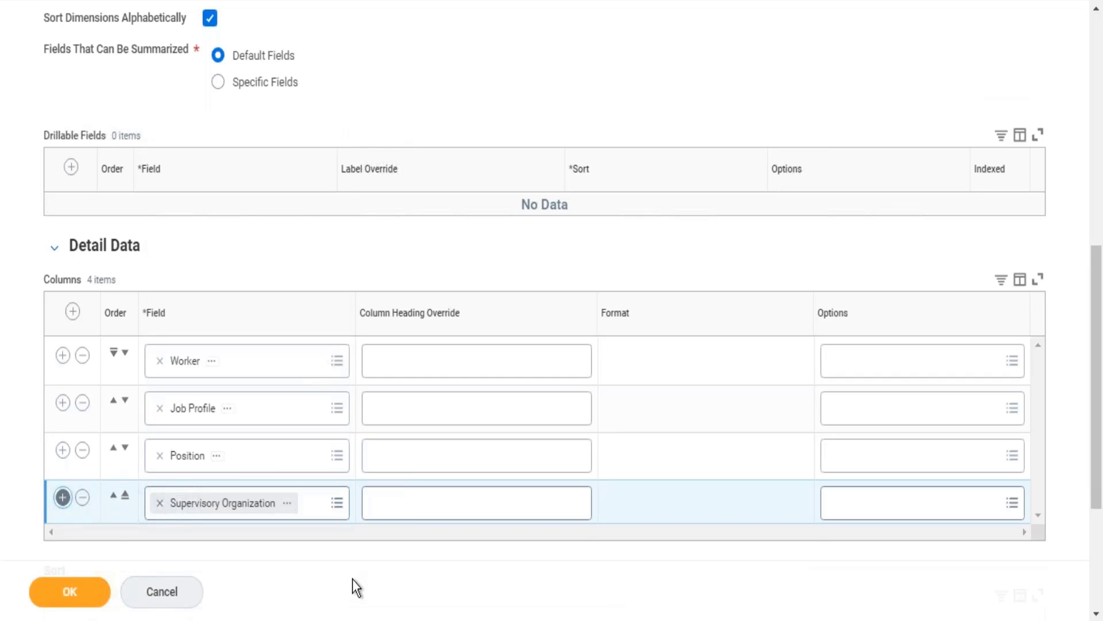
# Fill a fifth Detail Data column with the manager level 01 field.
pyautogui.click(201, 547)
pyautogui.write('man')
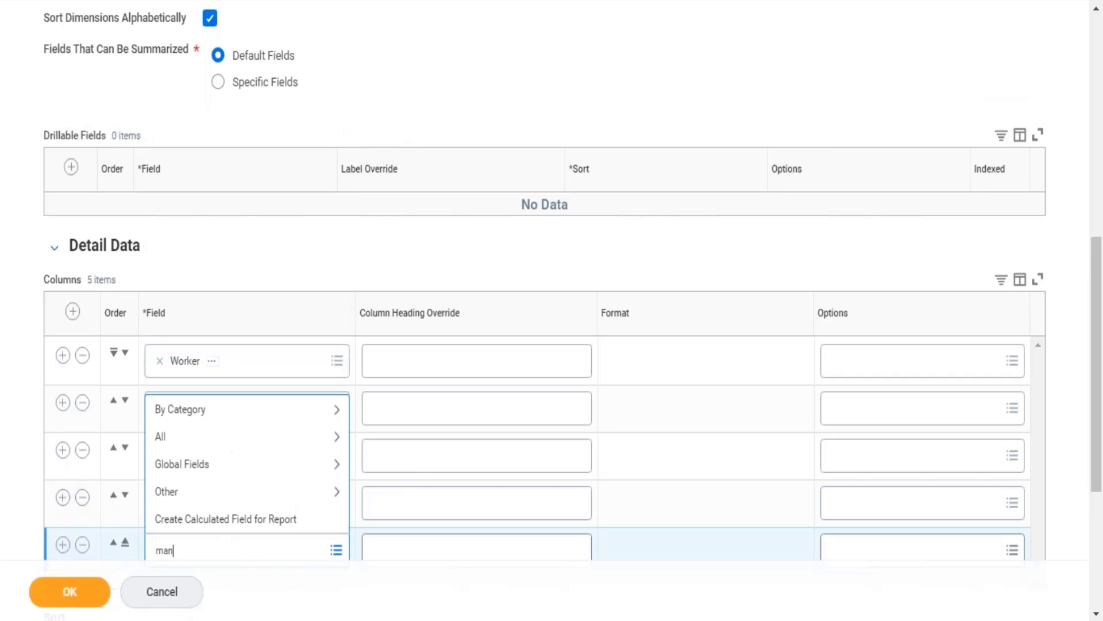
pyautogui.write('ager level 01')
pyautogui.press('Return')
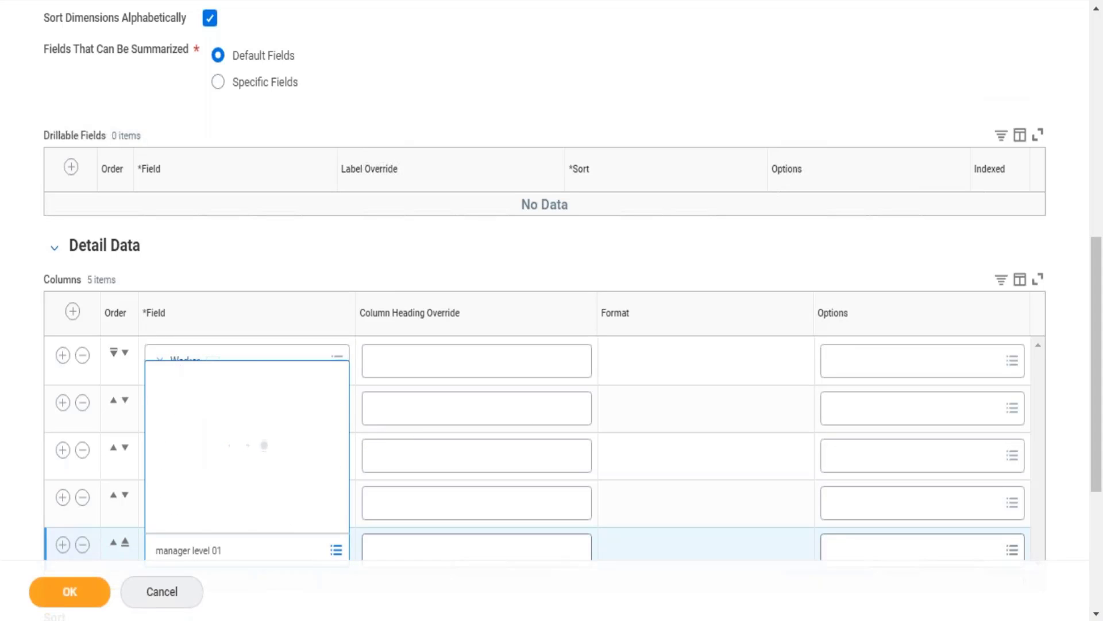
pyautogui.click(271, 402)
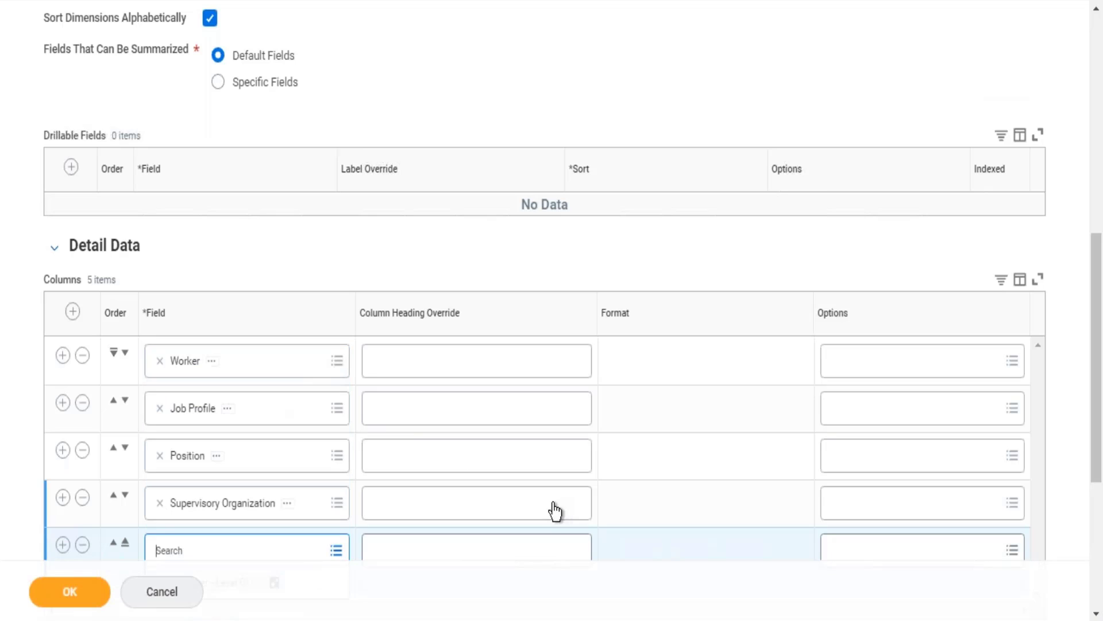
# Add a sixth Detail Data column with the Age field.
pyautogui.scroll(-3, 594, 416)
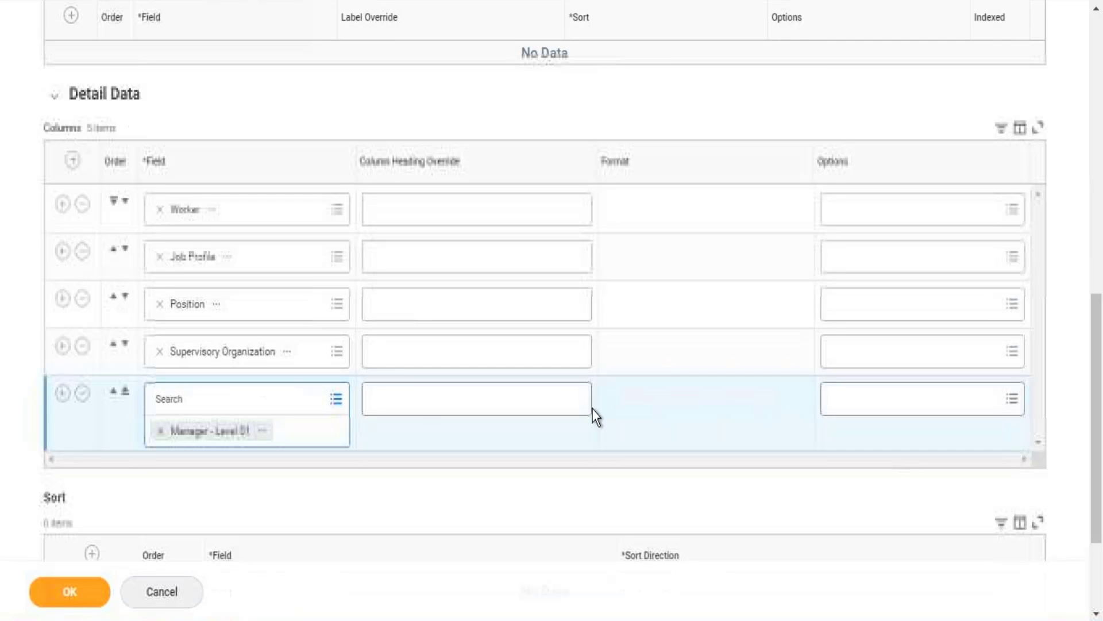
pyautogui.click(60, 398)
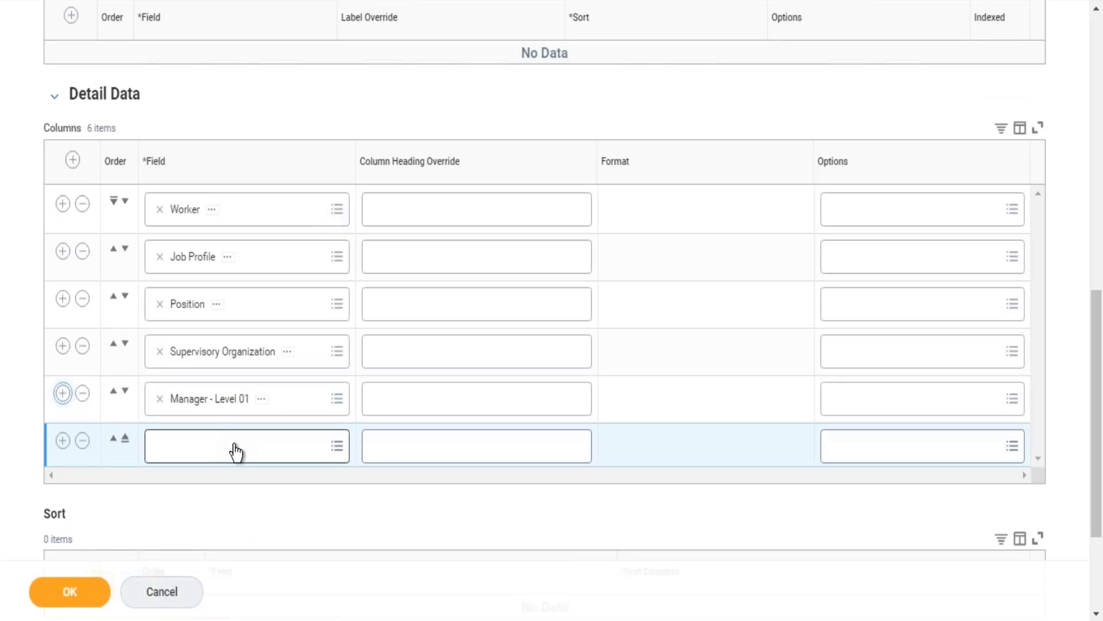
pyautogui.click(237, 448)
pyautogui.write('age')
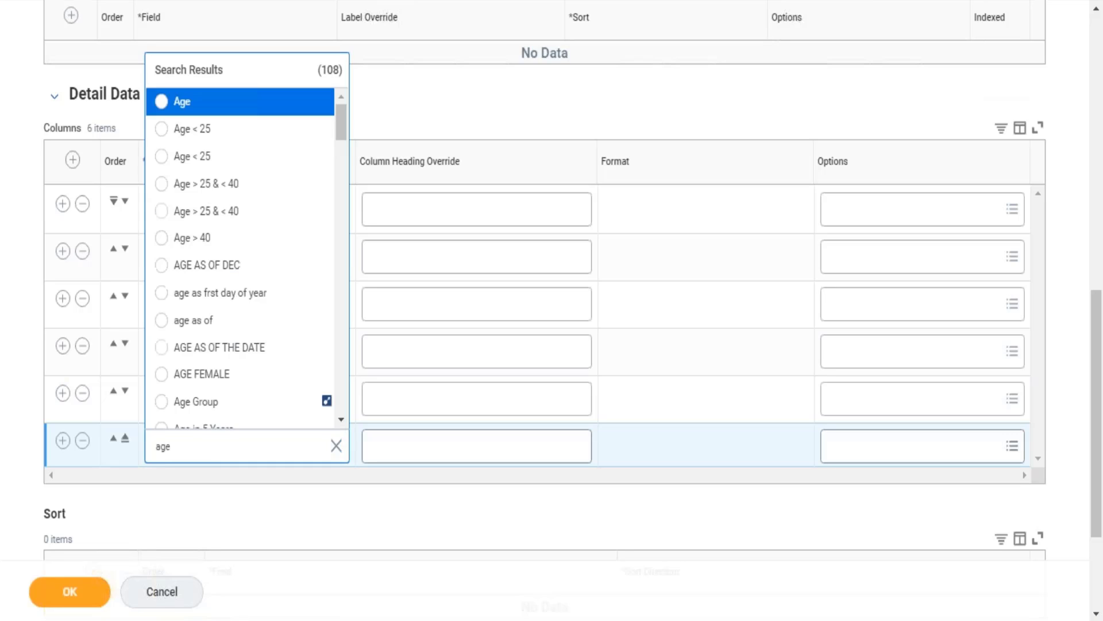
pyautogui.press('Return')
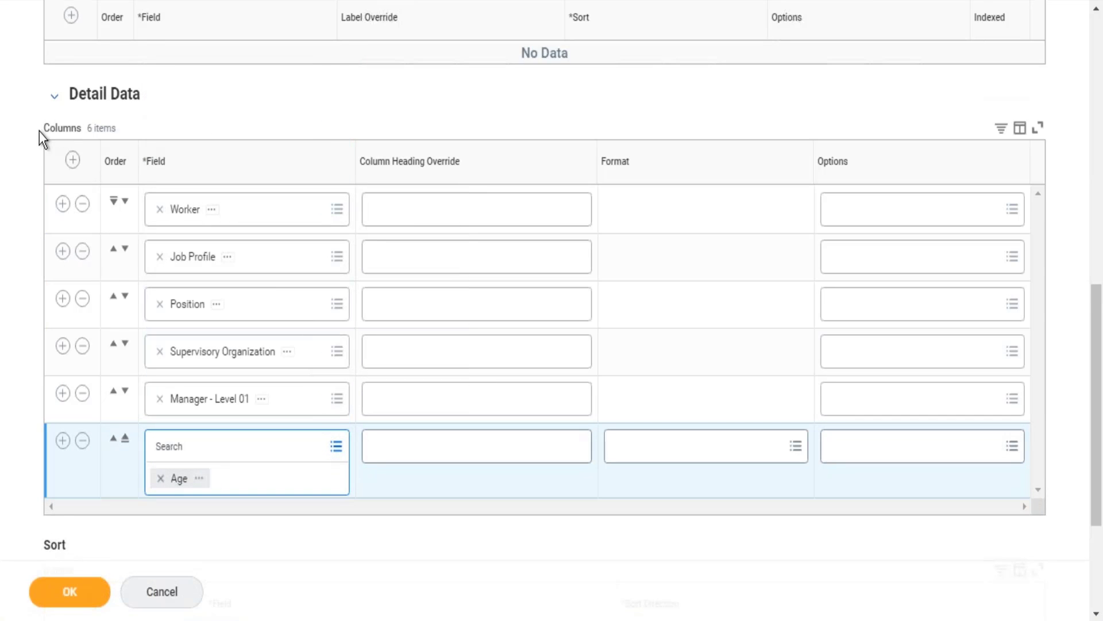
pyautogui.moveTo(39, 132); pyautogui.dragTo(301, 425)
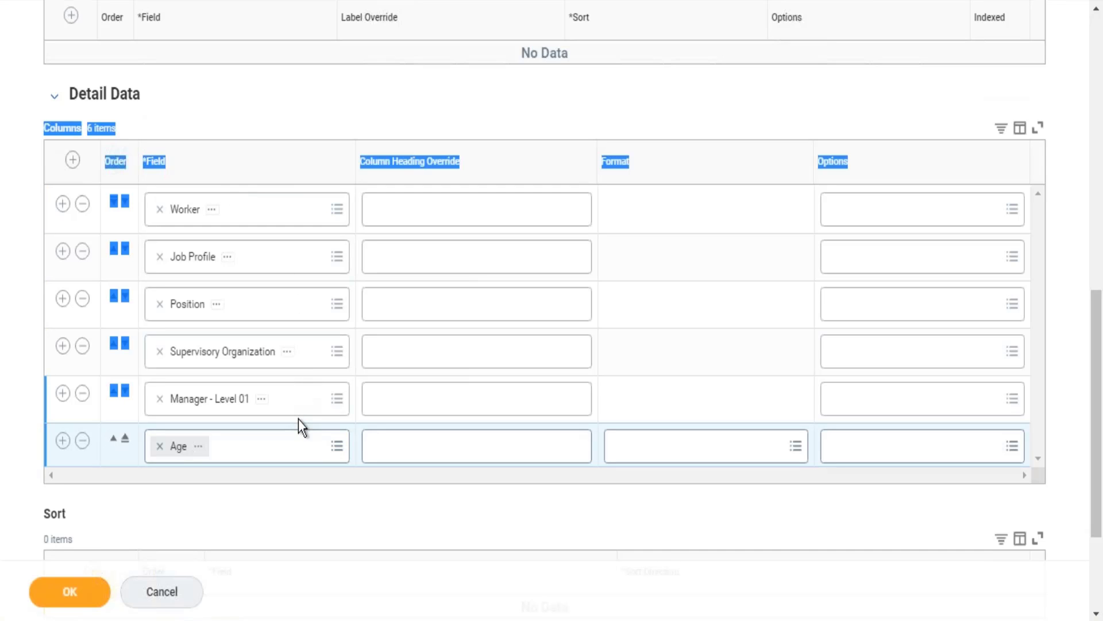
pyautogui.click(511, 95)
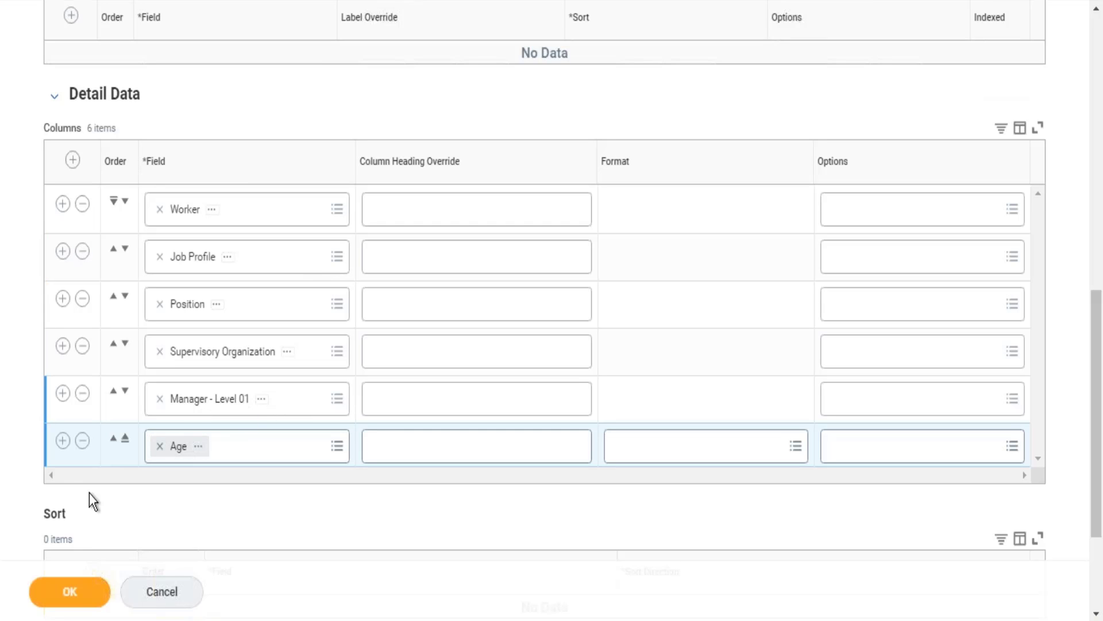
# Add a seventh Detail Data column with the Length of Service in Years including Partial Year - Worker field.
pyautogui.click(62, 448)
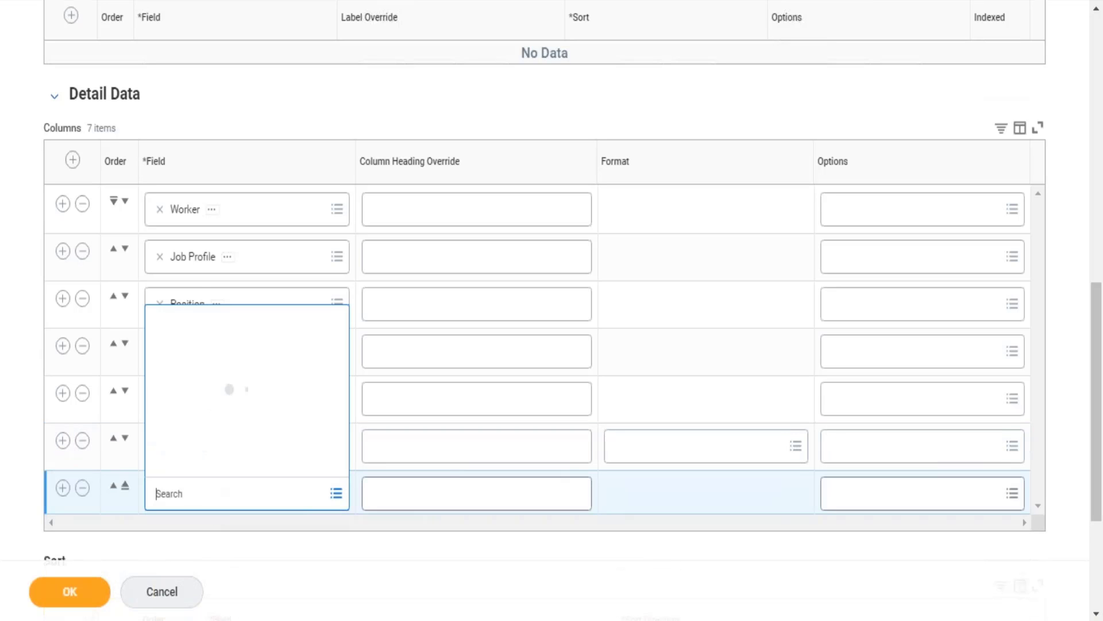
pyautogui.write('lenght o')
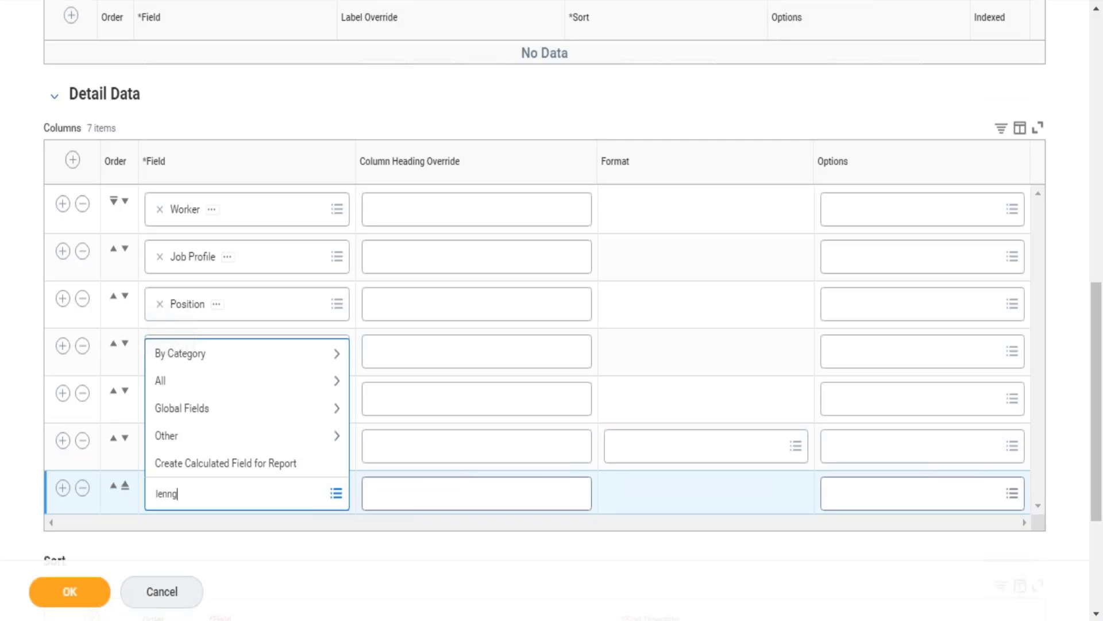
pyautogui.write('th o')
pyautogui.write('h of se')
pyautogui.write('rvice')
pyautogui.press('Return')
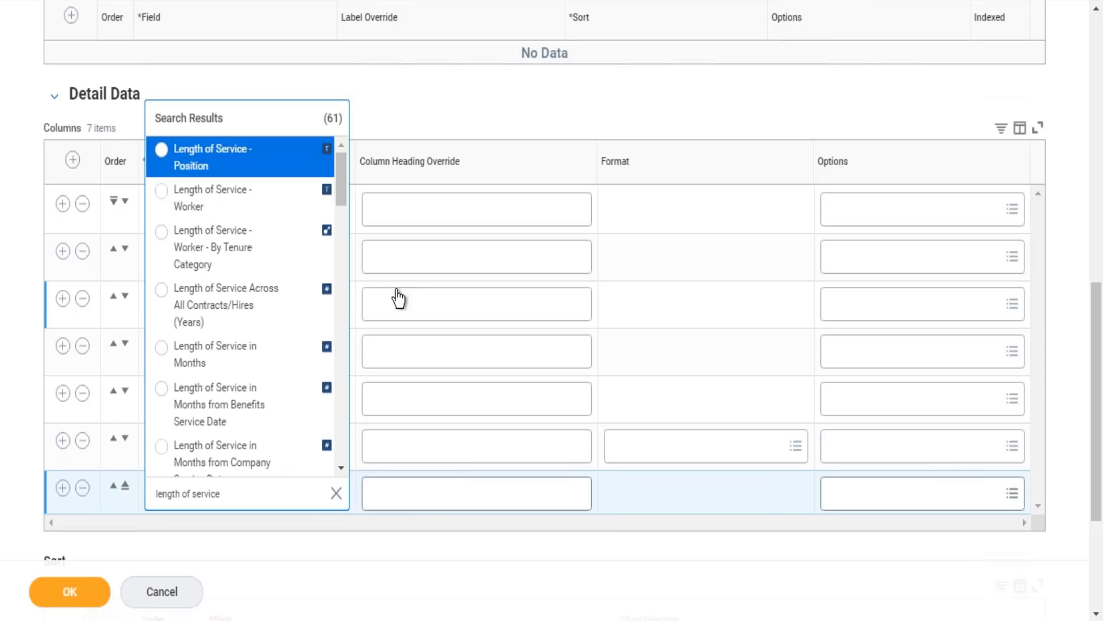
pyautogui.press('Down')
pyautogui.press('Down')
pyautogui.press('Down')
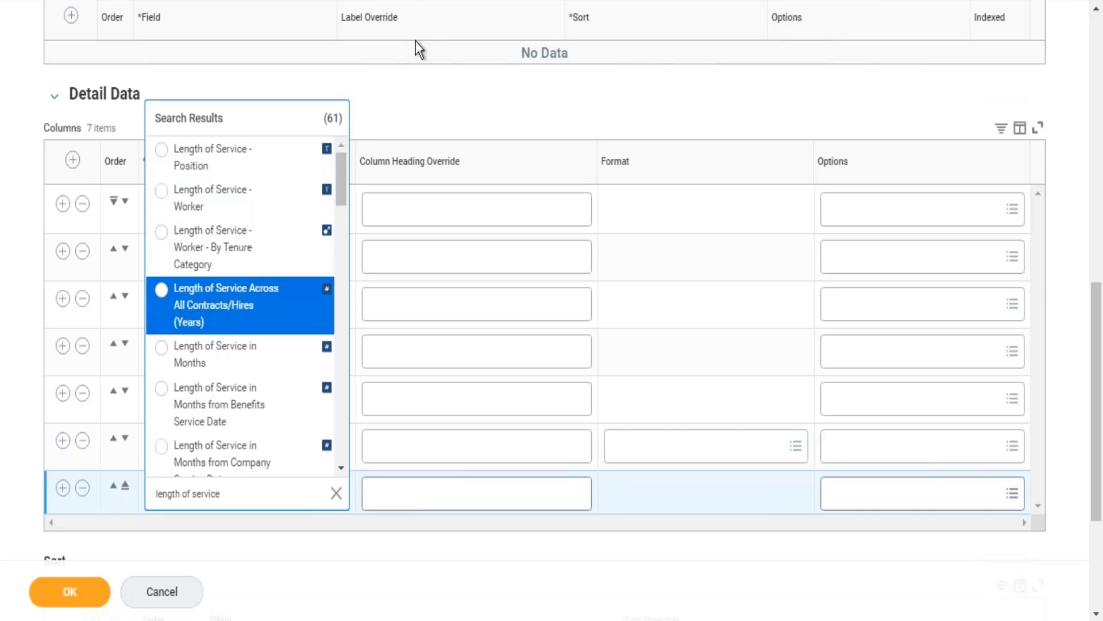
pyautogui.press('Down')
pyautogui.press('Down')
pyautogui.press('Down')
pyautogui.press('Down')
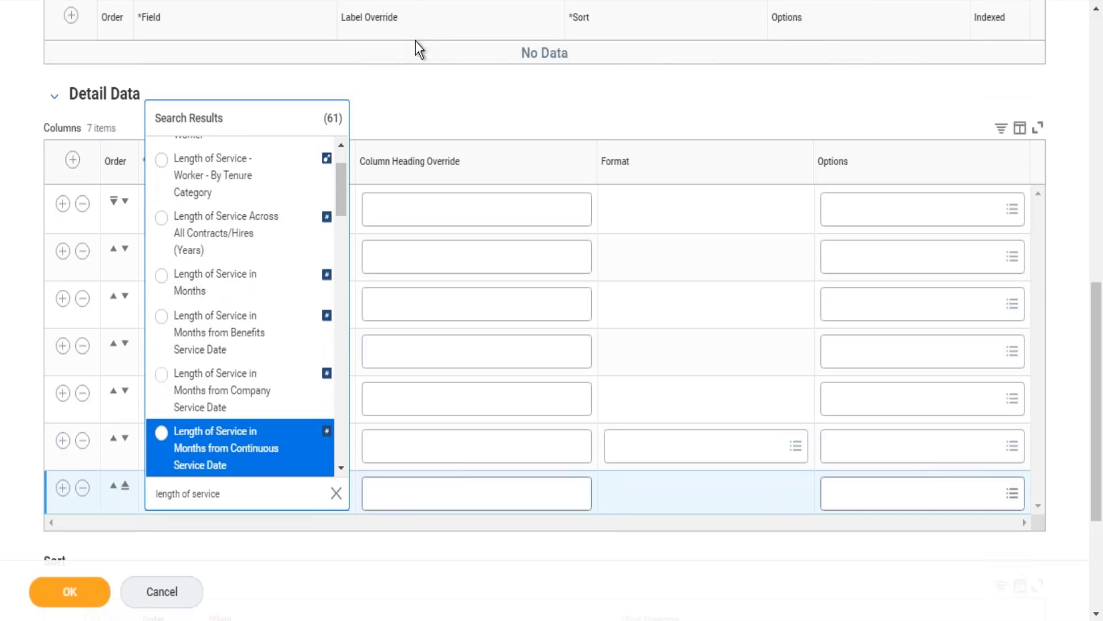
pyautogui.press('Down')
pyautogui.press('Down')
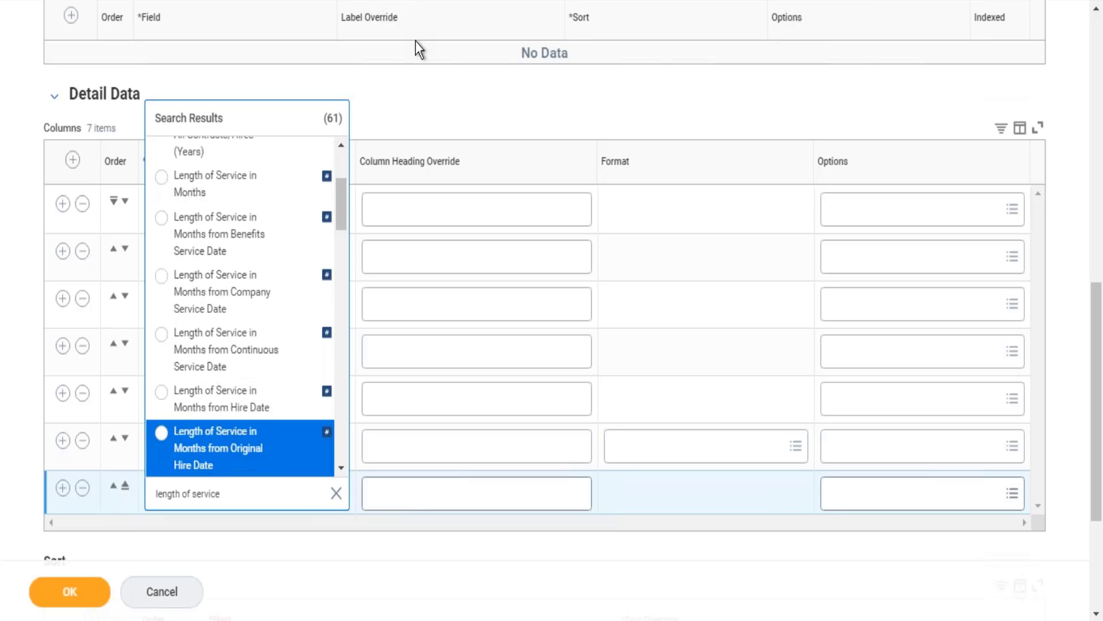
pyautogui.press('Down')
pyautogui.press('Down')
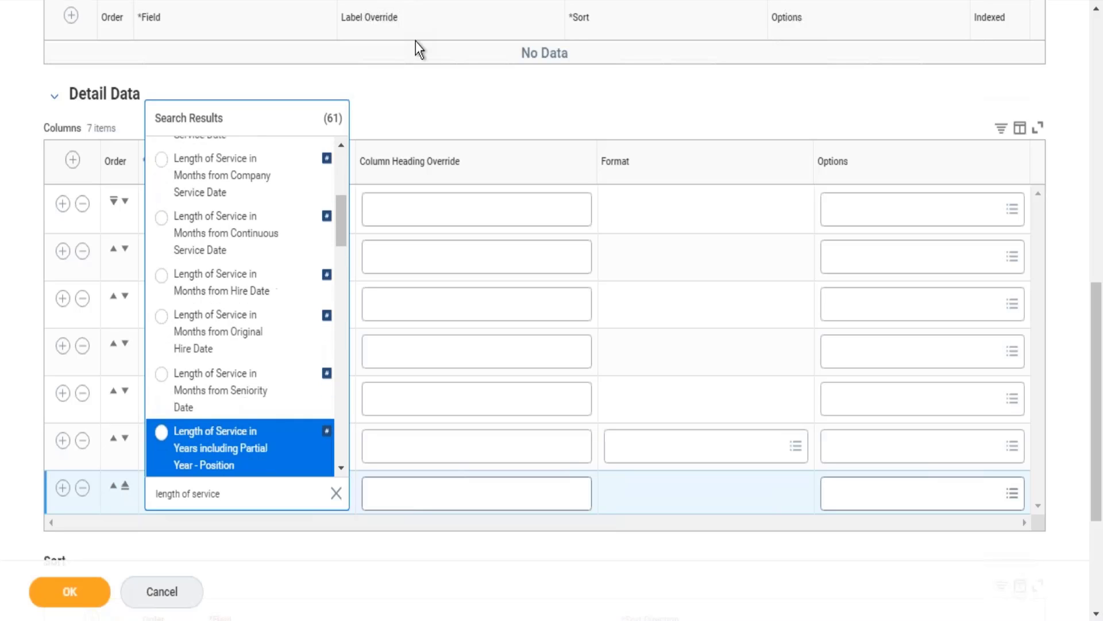
pyautogui.press('Down')
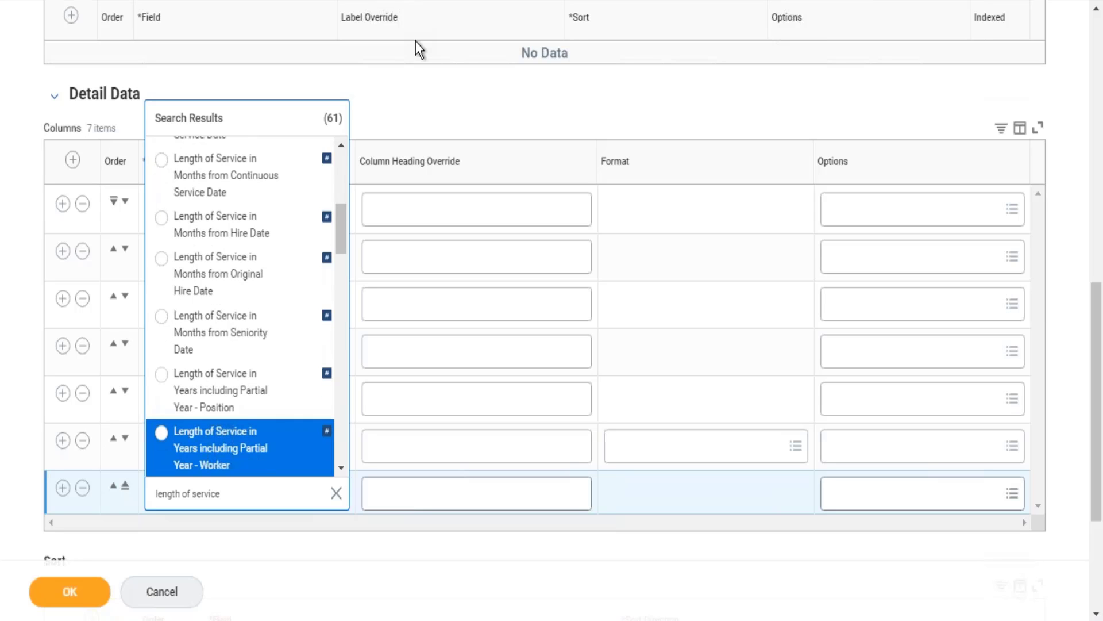
pyautogui.press('Return')
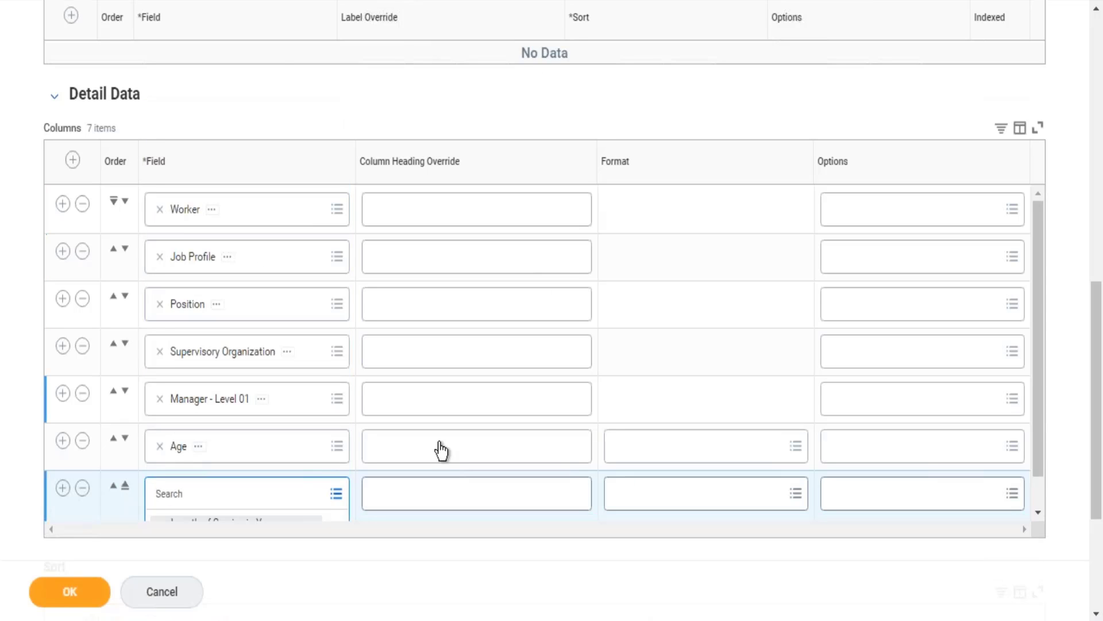
# Override the length of service column's heading with LoS and save the report definition.
pyautogui.click(454, 501)
pyautogui.write('LoS')
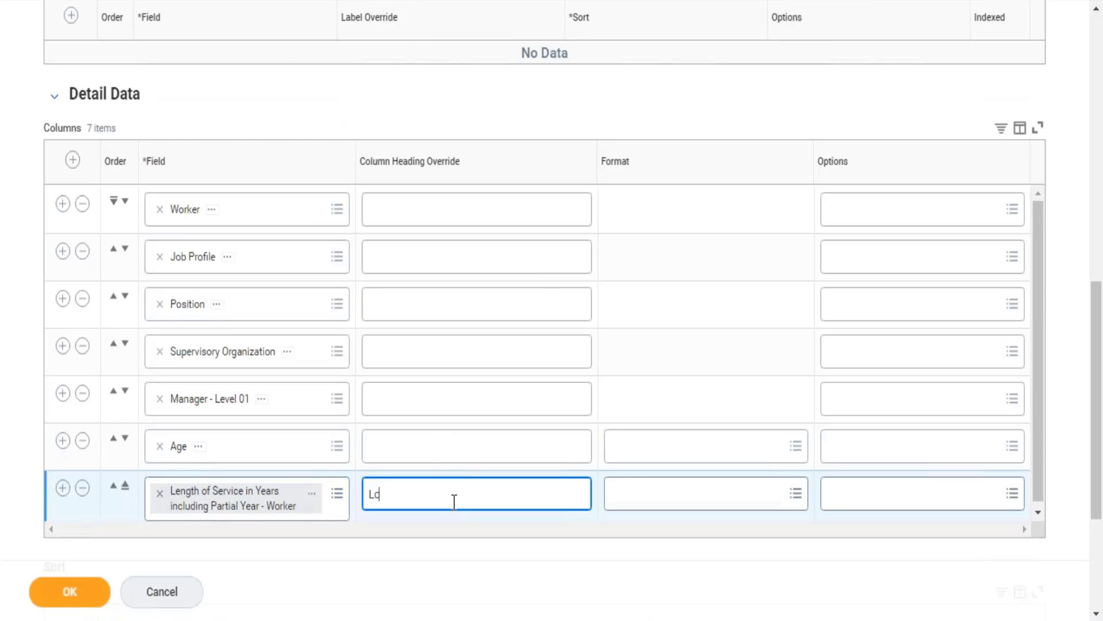
pyautogui.click(69, 607)
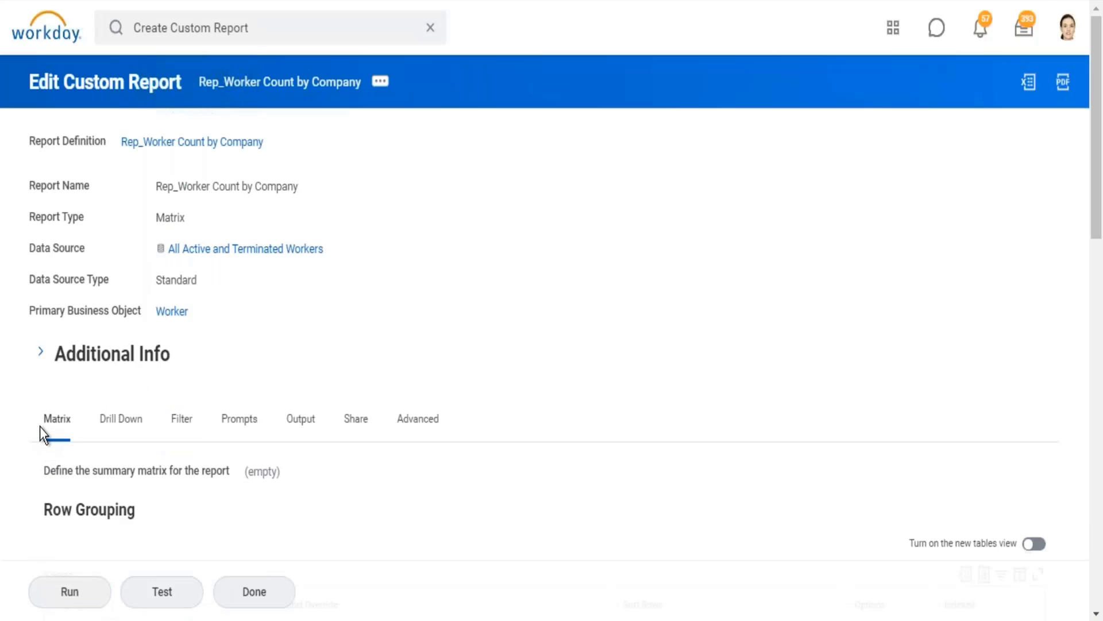
# Run the worker count report and bring its Total row into view.
pyautogui.moveTo(39, 426); pyautogui.dragTo(72, 431)
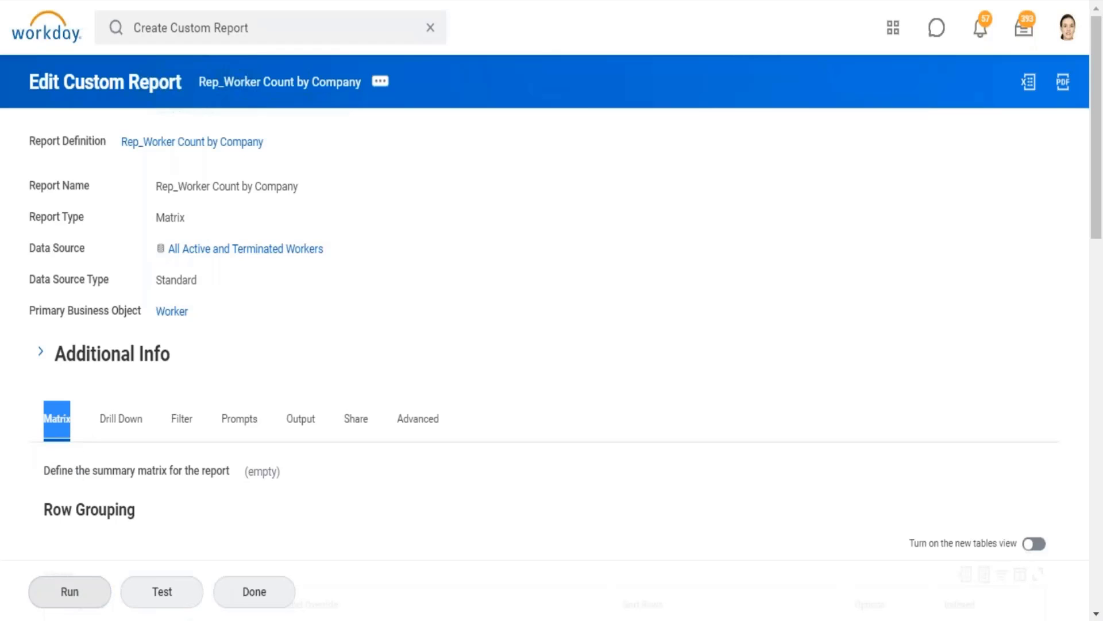
pyautogui.click(75, 595)
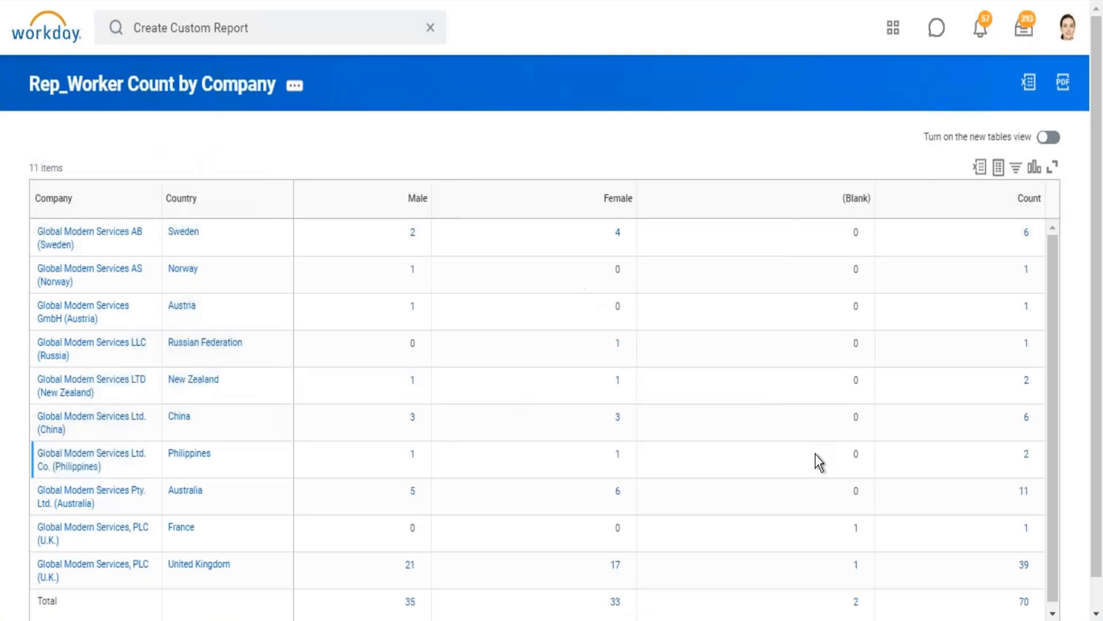
pyautogui.click(1096, 601)
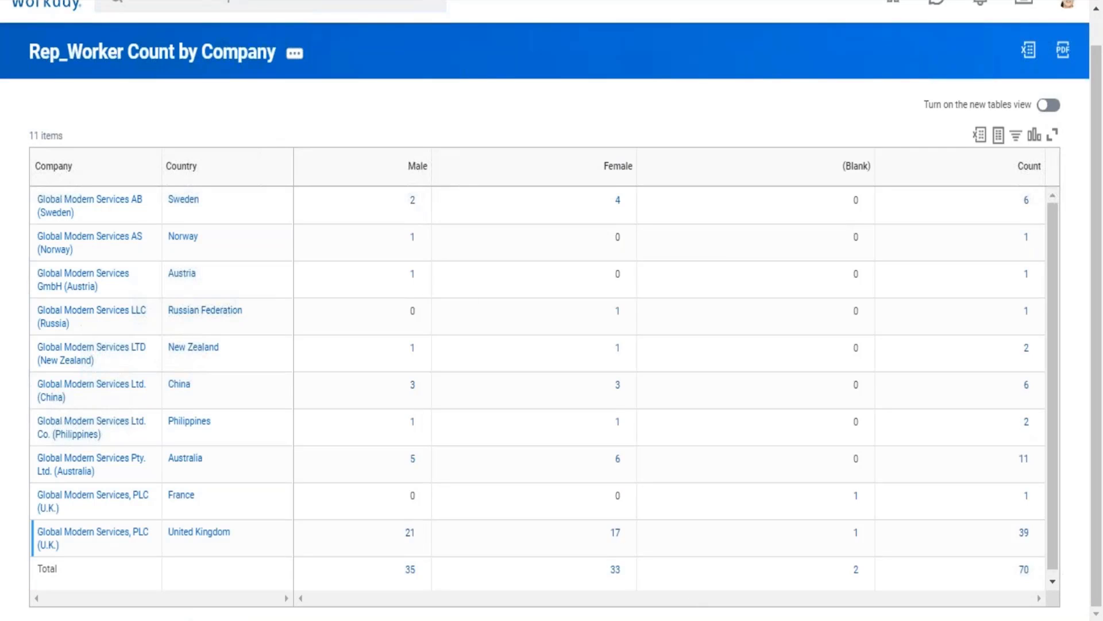
# Drill into the Female total, enlarge the detail window to review its columns and item count, and close it.
pyautogui.click(615, 571)
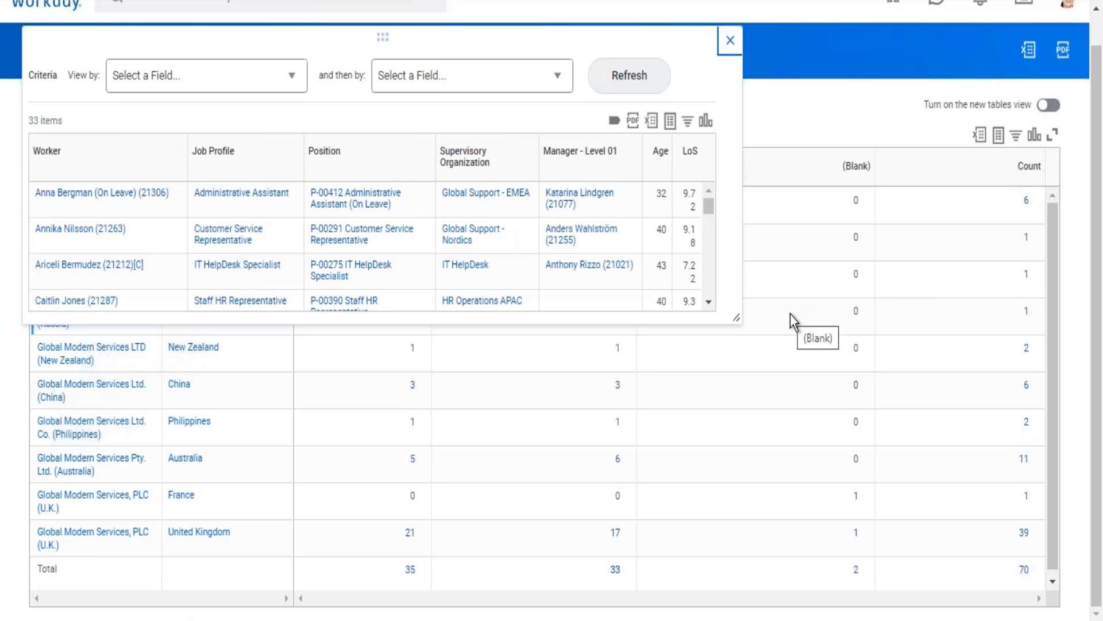
pyautogui.moveTo(736, 320); pyautogui.dragTo(908, 483)
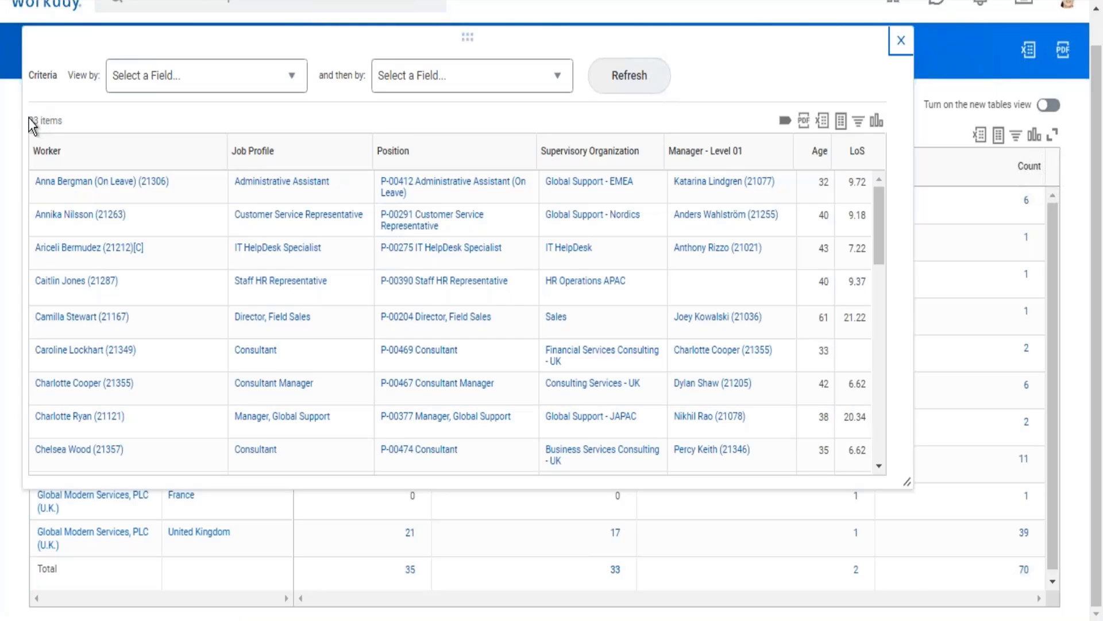
pyautogui.moveTo(36, 119); pyautogui.dragTo(64, 120)
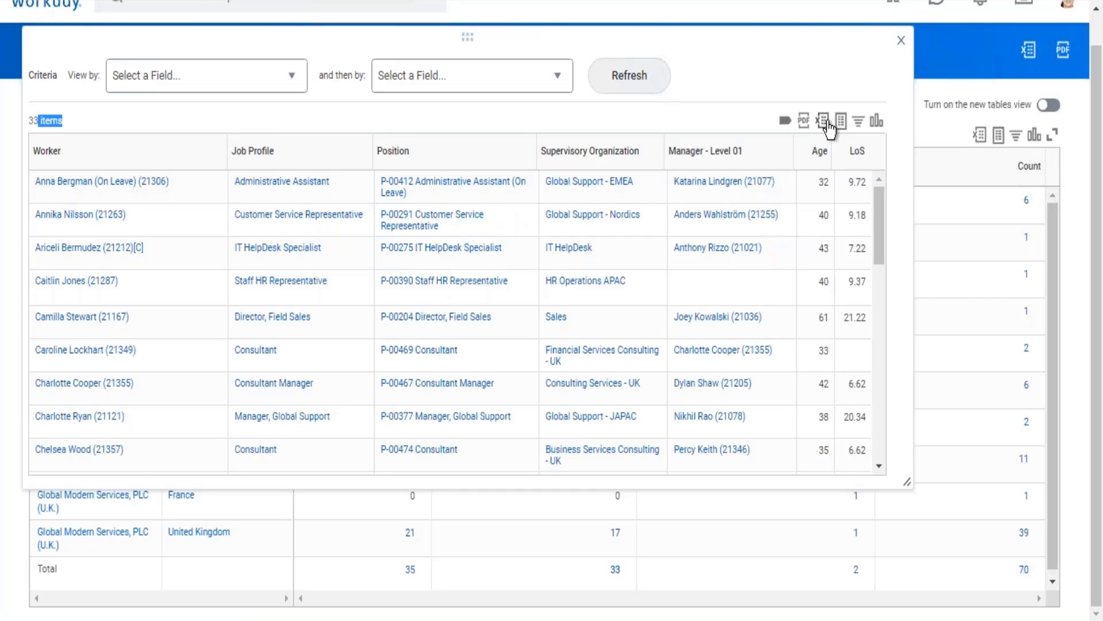
pyautogui.click(902, 41)
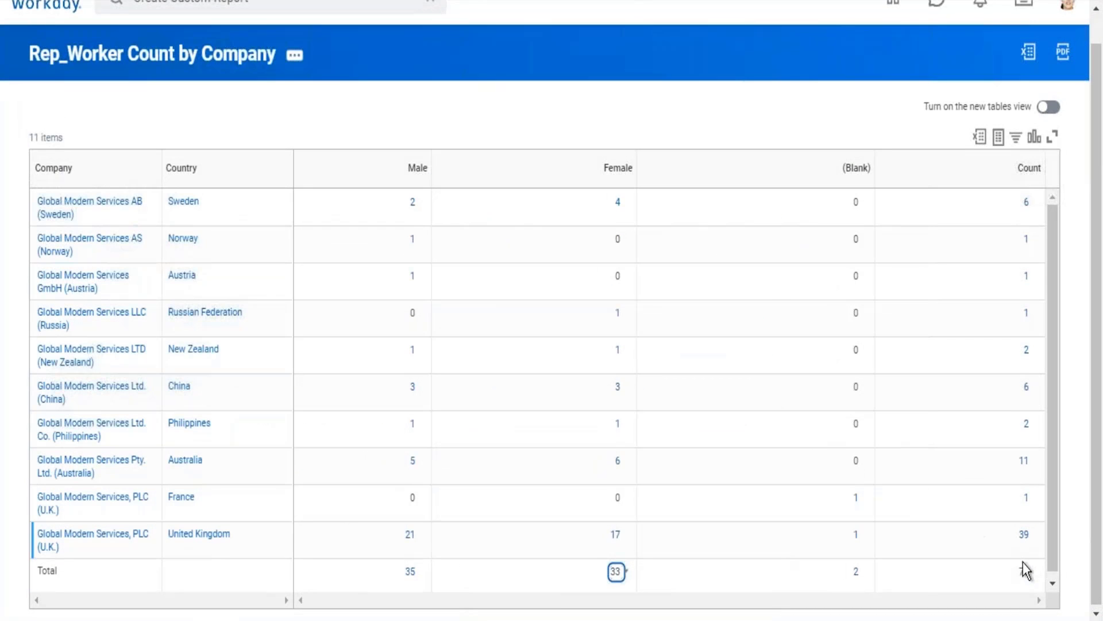
# Drill into the overall Count total, enlarge the detail window to examine its columns and View by criteria, and close it.
pyautogui.click(1023, 578)
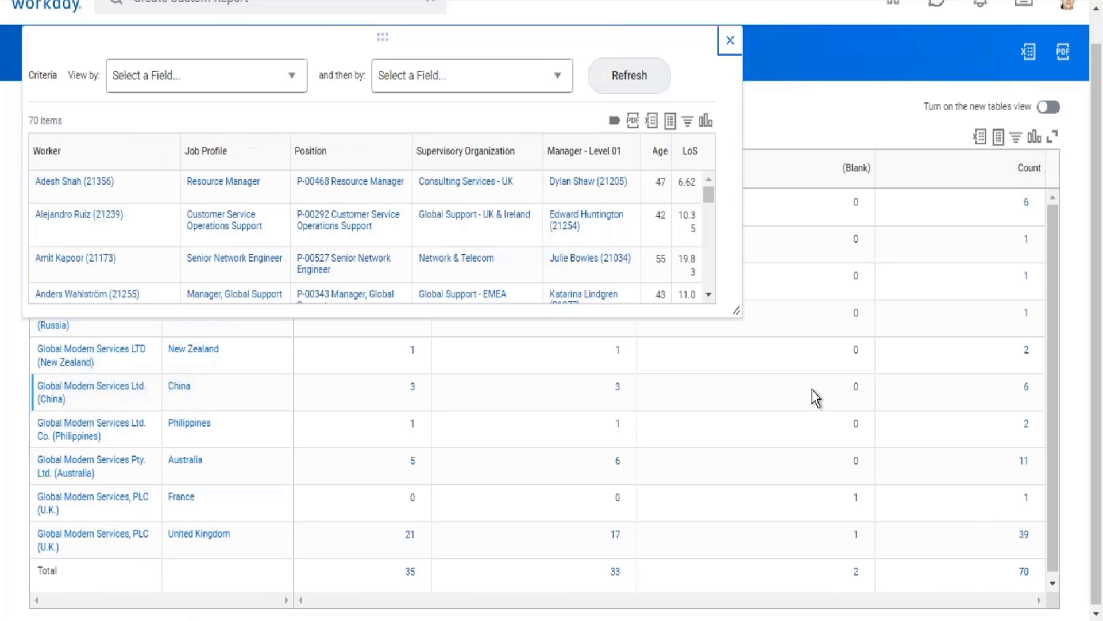
pyautogui.moveTo(738, 315); pyautogui.dragTo(973, 475)
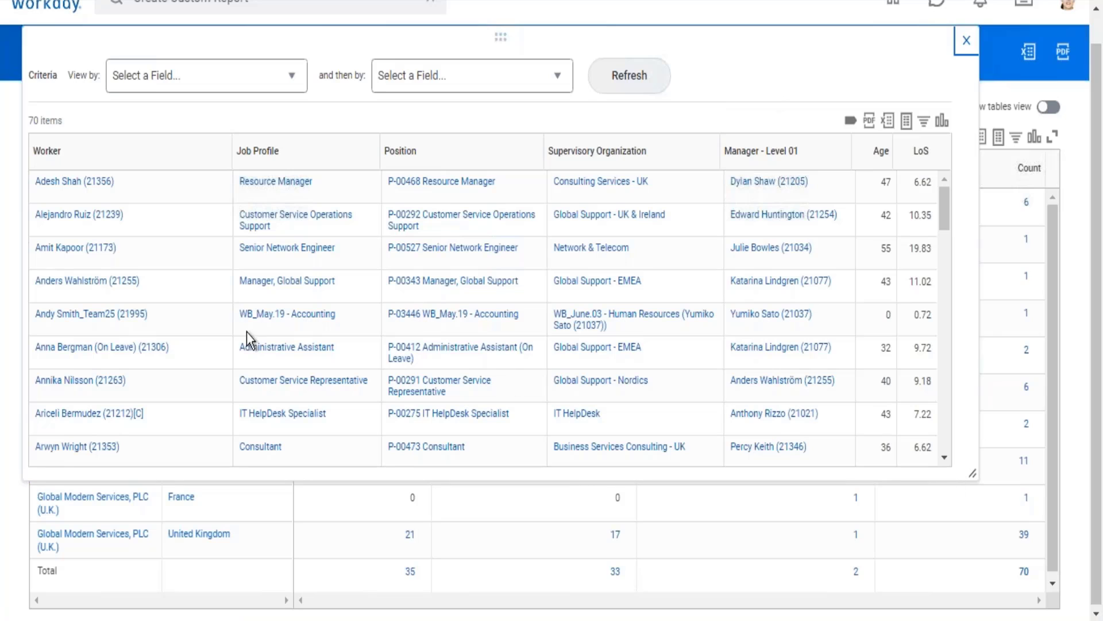
pyautogui.moveTo(31, 116); pyautogui.dragTo(941, 118)
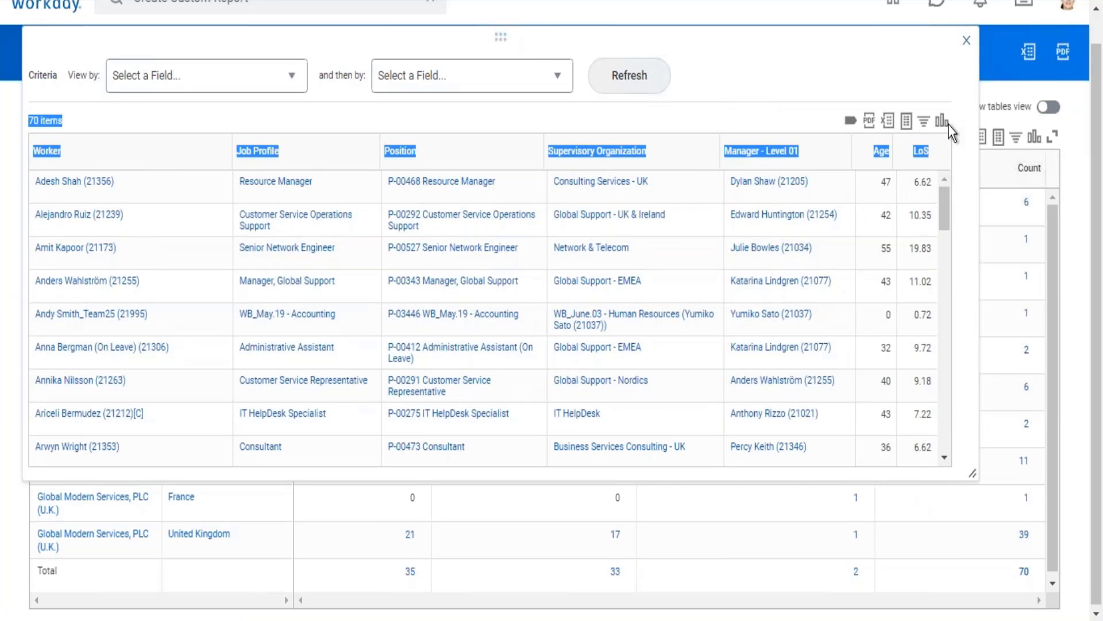
pyautogui.click(722, 77)
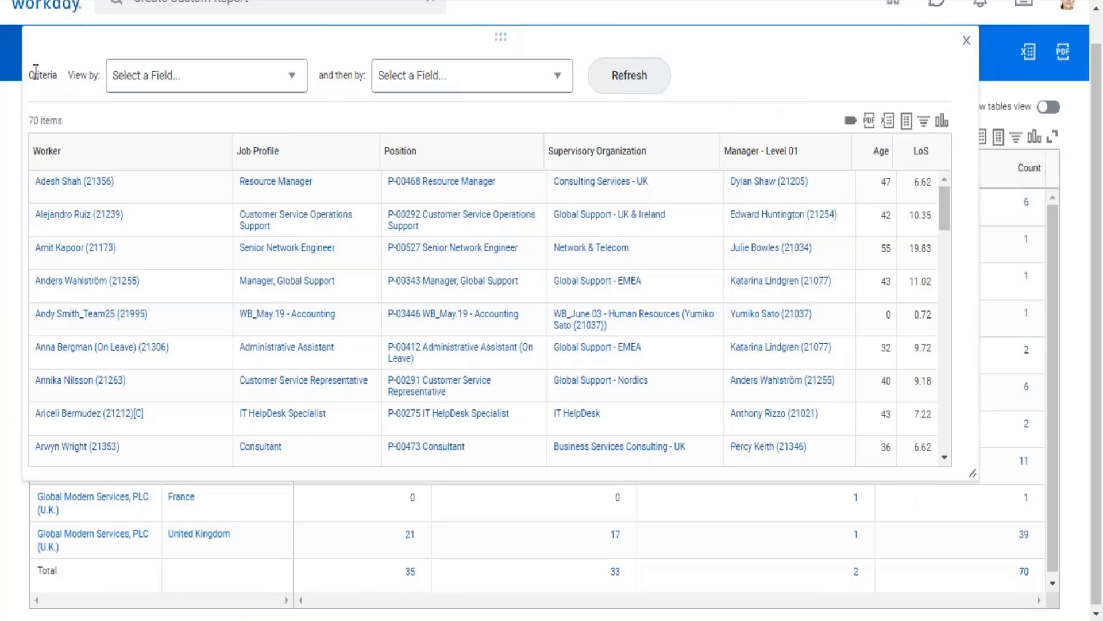
pyautogui.moveTo(39, 73); pyautogui.dragTo(580, 75)
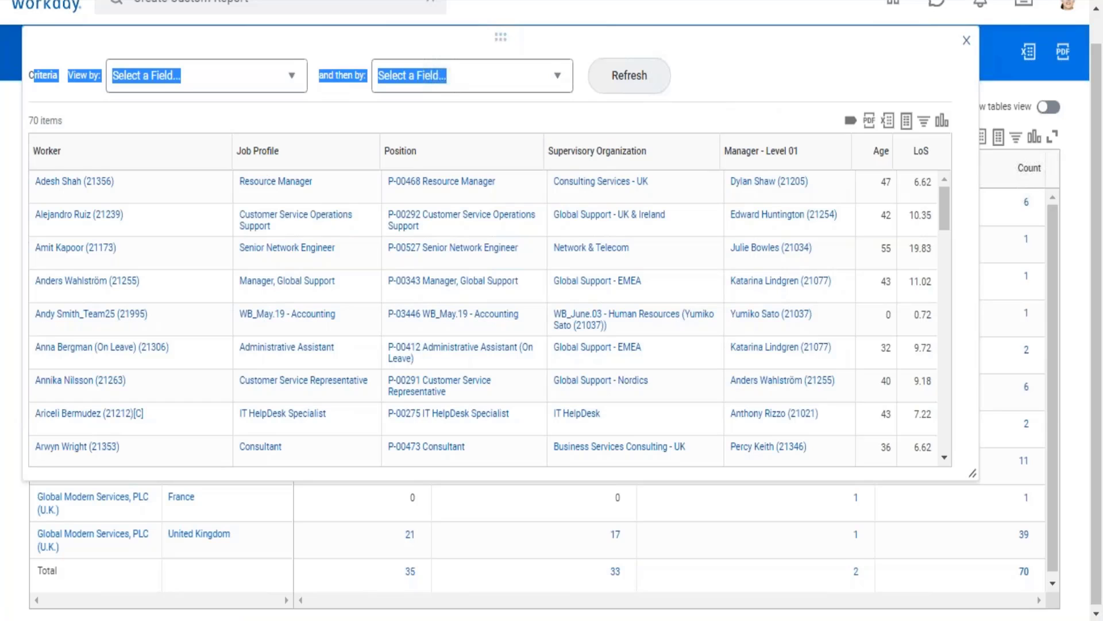
pyautogui.click(966, 40)
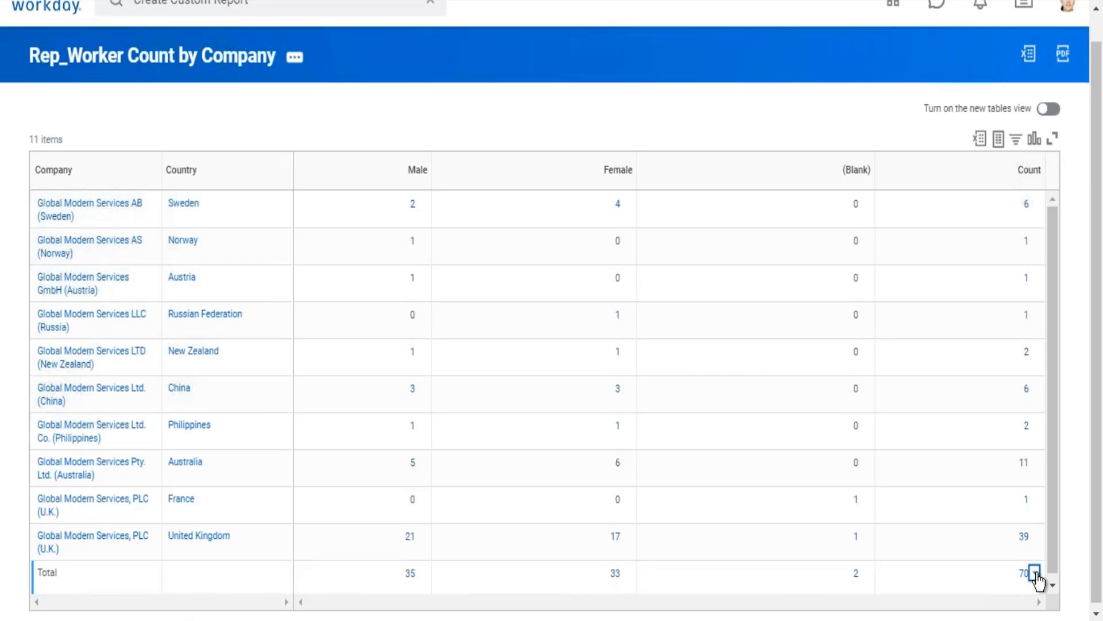
# Look through the View By fields offered for the overall Count total and dismiss the list.
pyautogui.click(1035, 573)
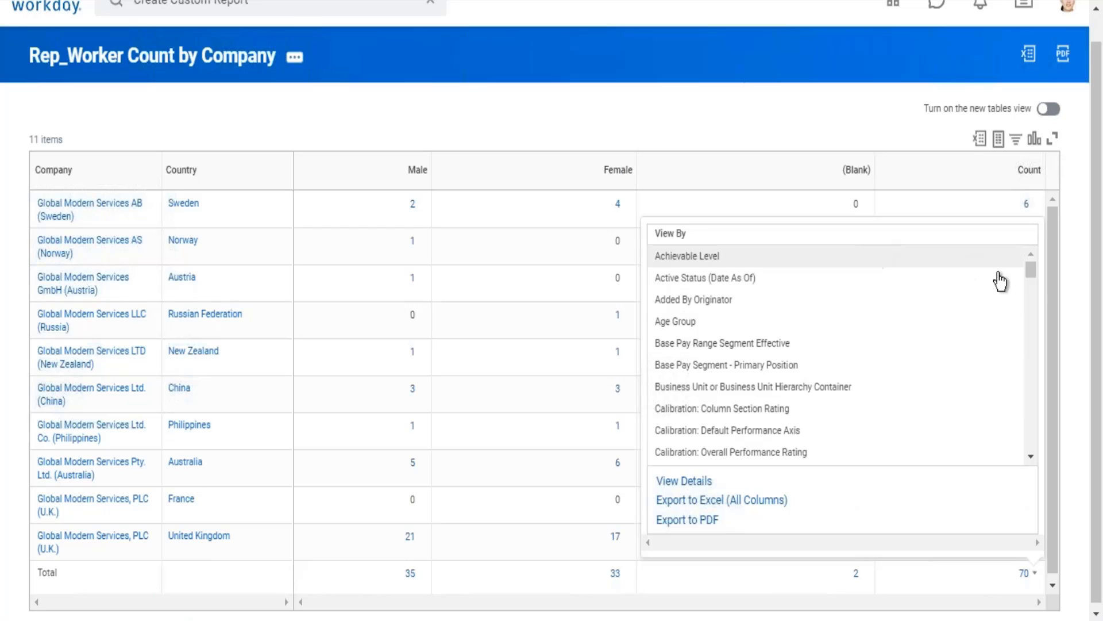
pyautogui.moveTo(1035, 280); pyautogui.dragTo(1061, 430)
pyautogui.click(884, 102)
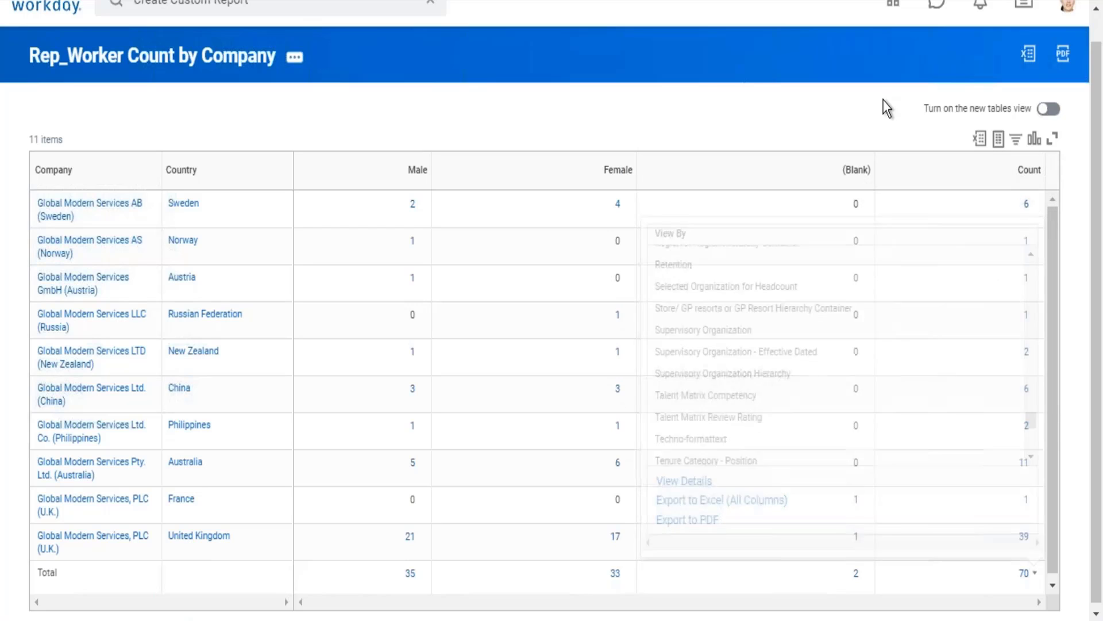
# Reopen the overall Count total's worker details and enlarge the window to review the View by criteria and more rows.
pyautogui.click(1033, 576)
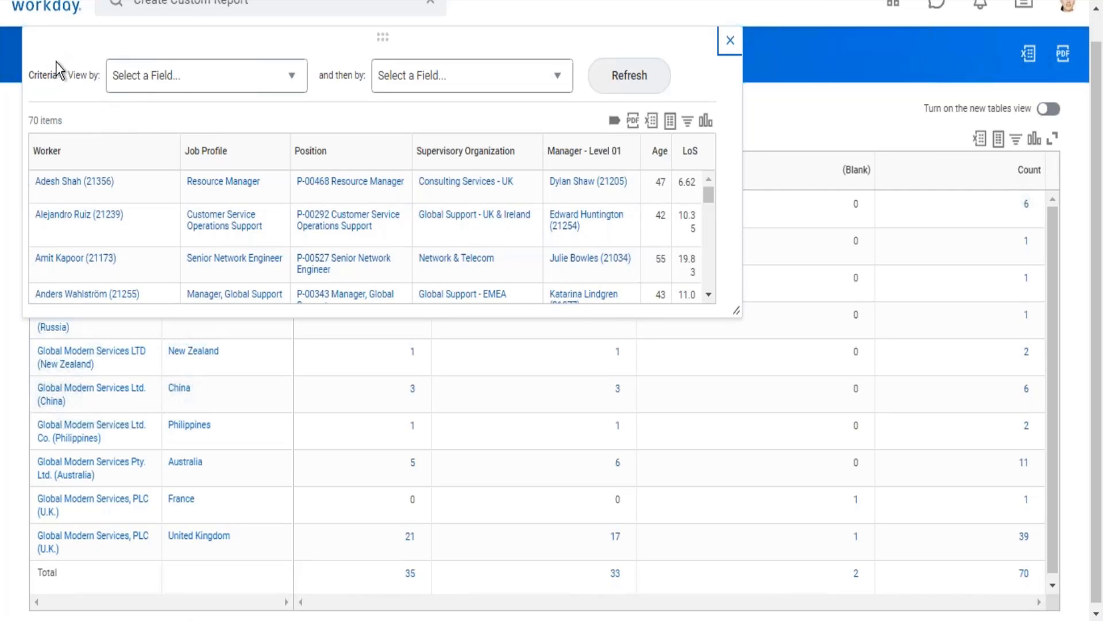
pyautogui.moveTo(77, 61); pyautogui.dragTo(338, 44)
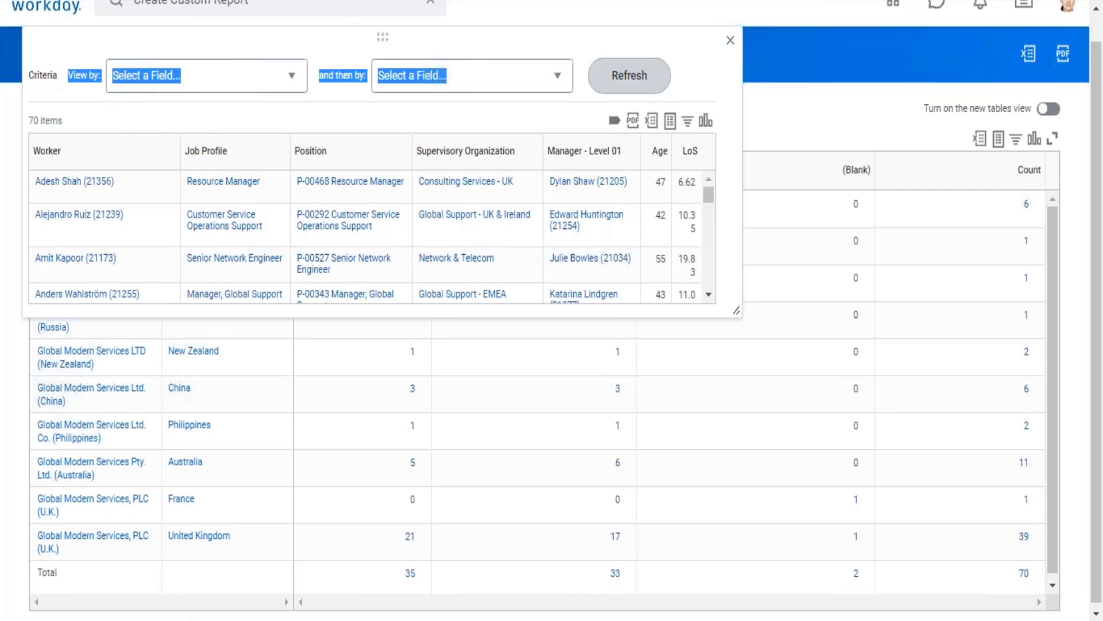
pyautogui.moveTo(741, 314); pyautogui.dragTo(913, 570)
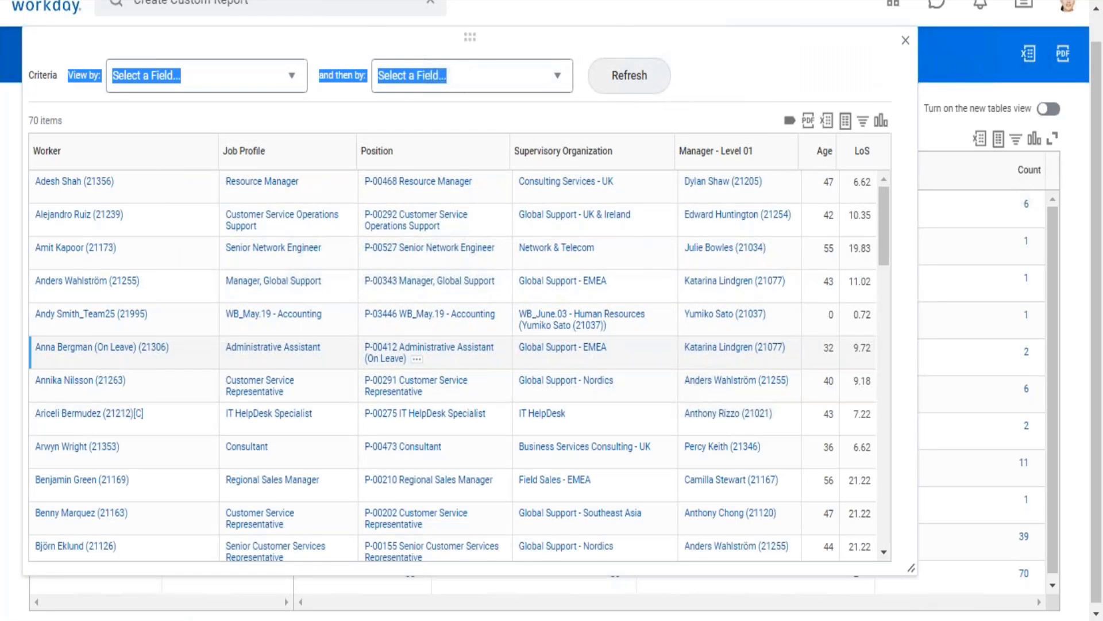
# Group the overall Count total's workers by Age Group and refresh the detail view.
pyautogui.click(750, 39)
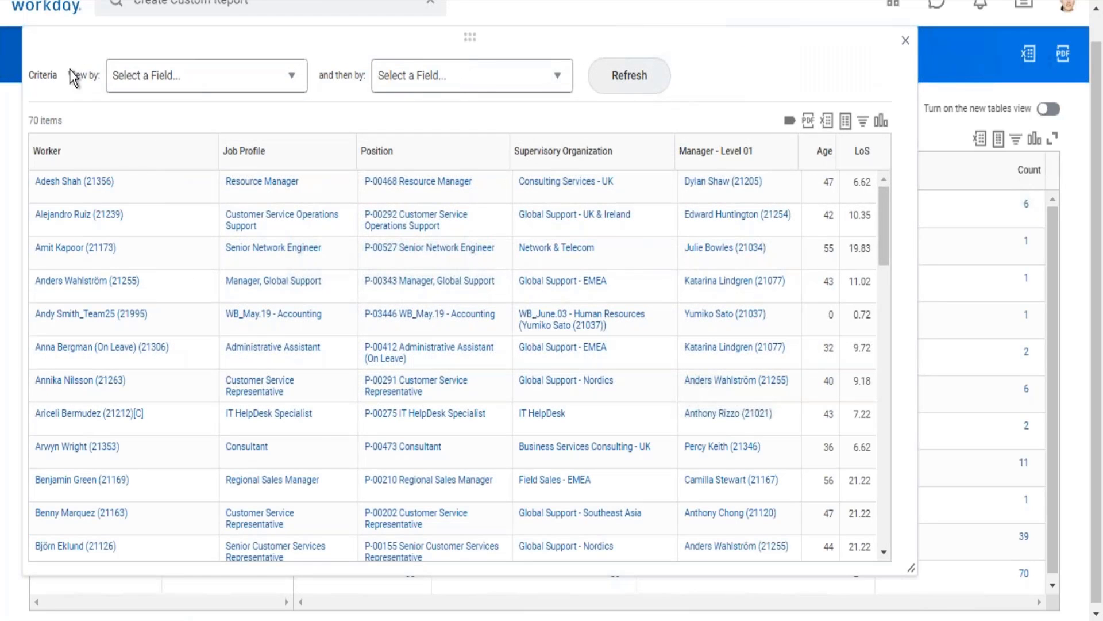
pyautogui.moveTo(70, 69); pyautogui.dragTo(337, 50)
pyautogui.click(470, 79)
pyautogui.moveTo(206, 66); pyautogui.dragTo(448, 75)
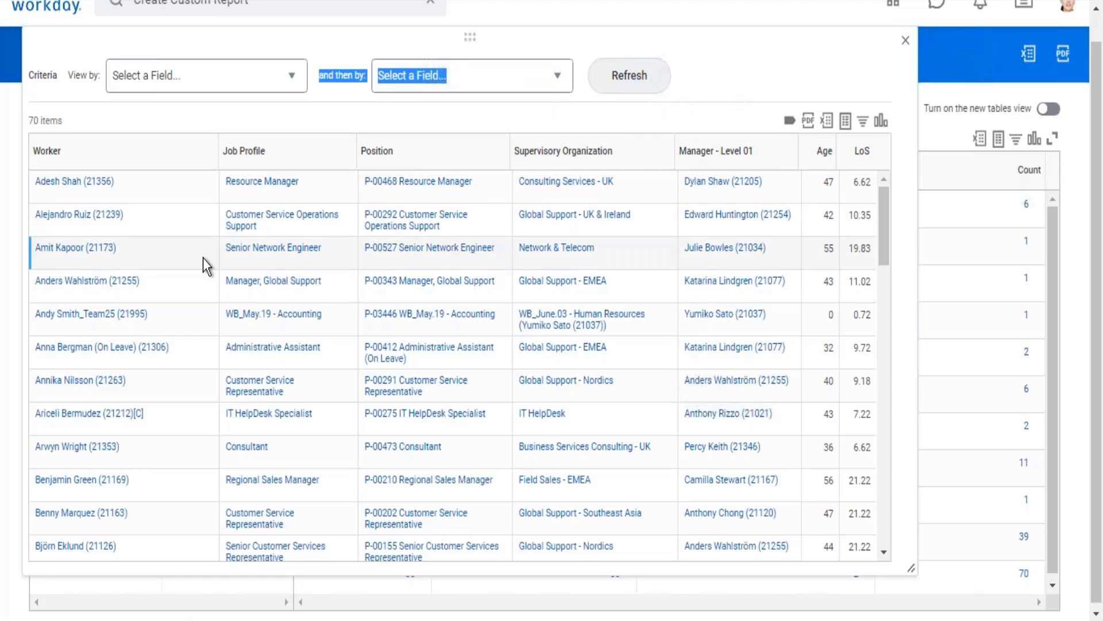
pyautogui.click(294, 80)
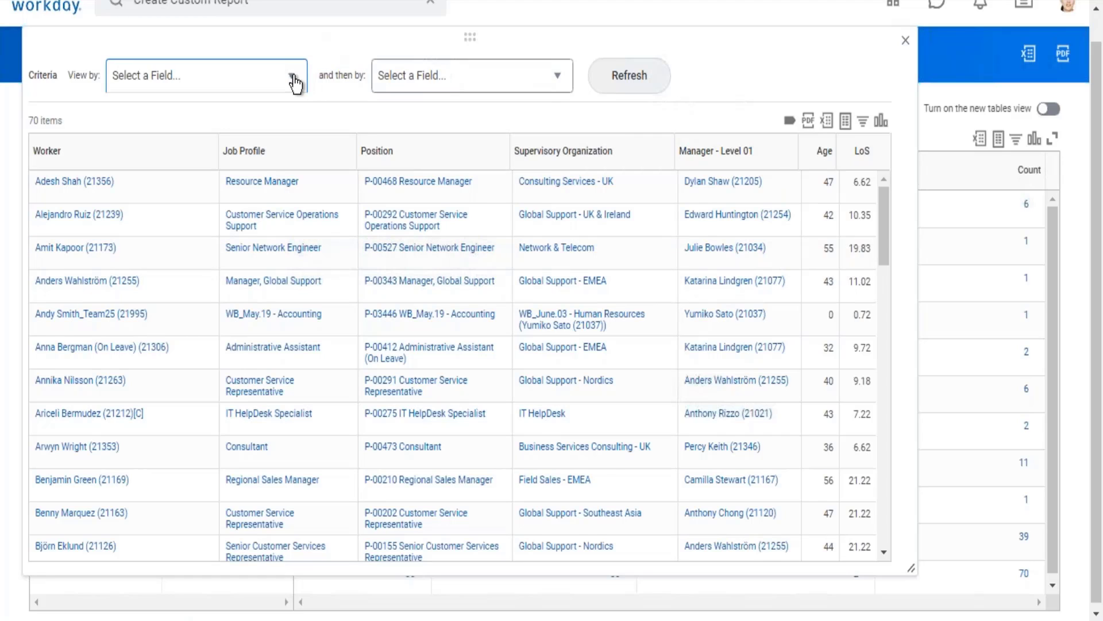
pyautogui.press('Down')
pyautogui.press('Down')
pyautogui.press('Down')
pyautogui.press('Down')
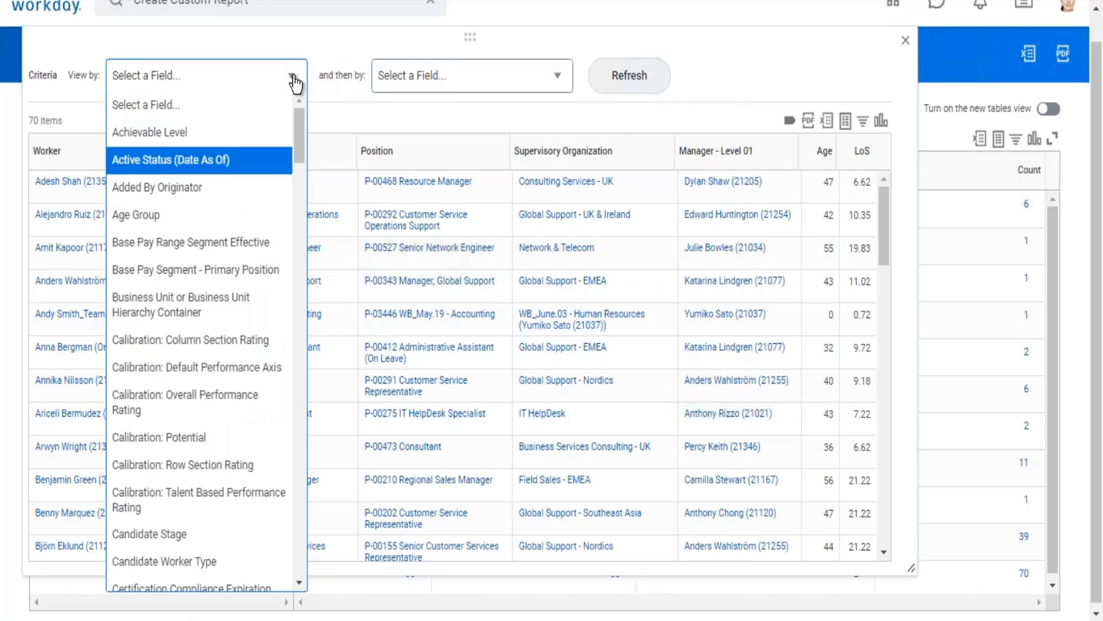
pyautogui.press('Return')
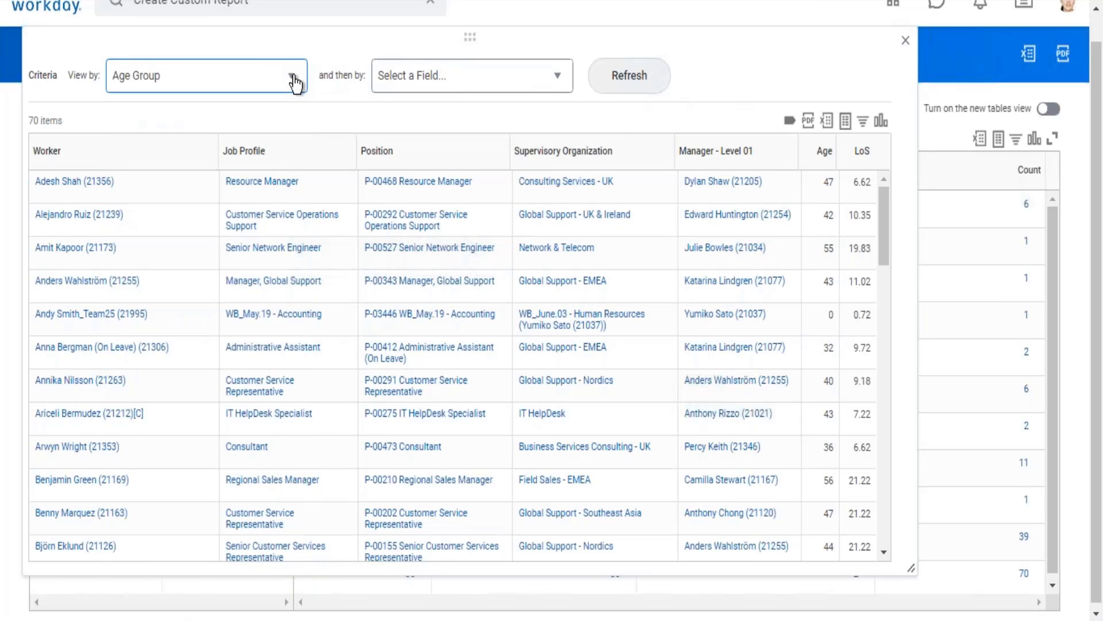
pyautogui.click(646, 87)
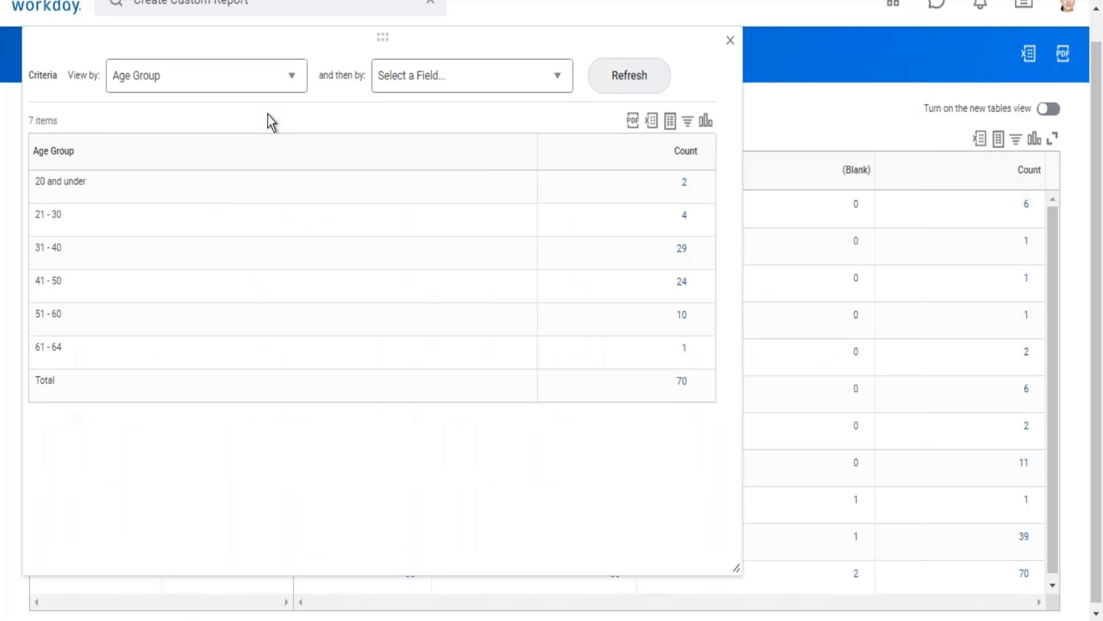
# Review the Age Group breakdown and its total row, dismissing the column's sort and filter options.
pyautogui.click(675, 384)
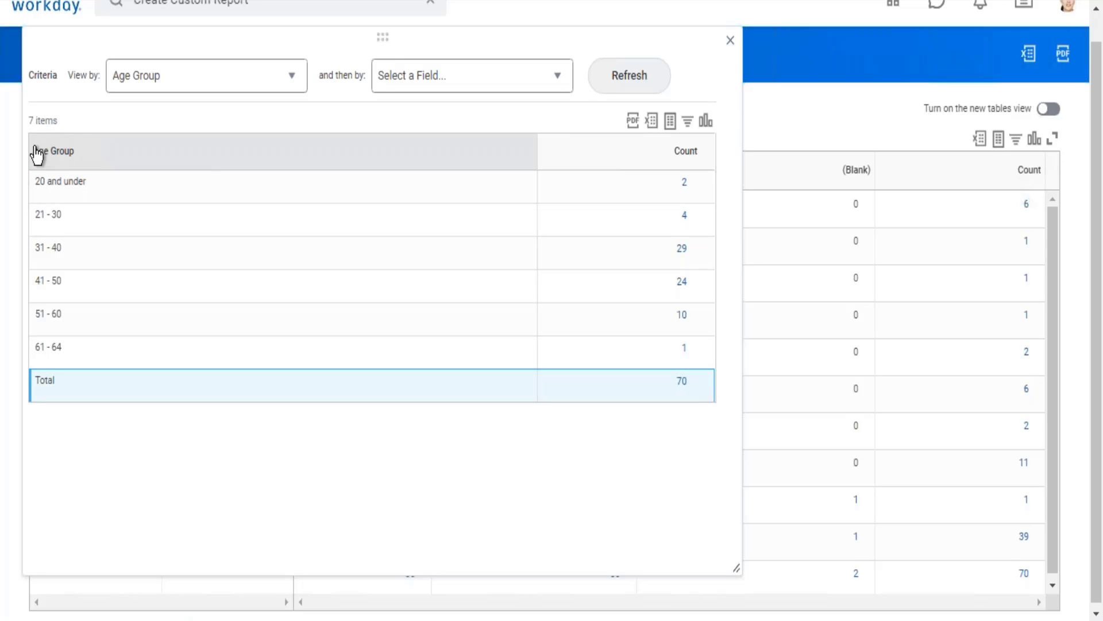
pyautogui.moveTo(33, 151); pyautogui.dragTo(82, 150)
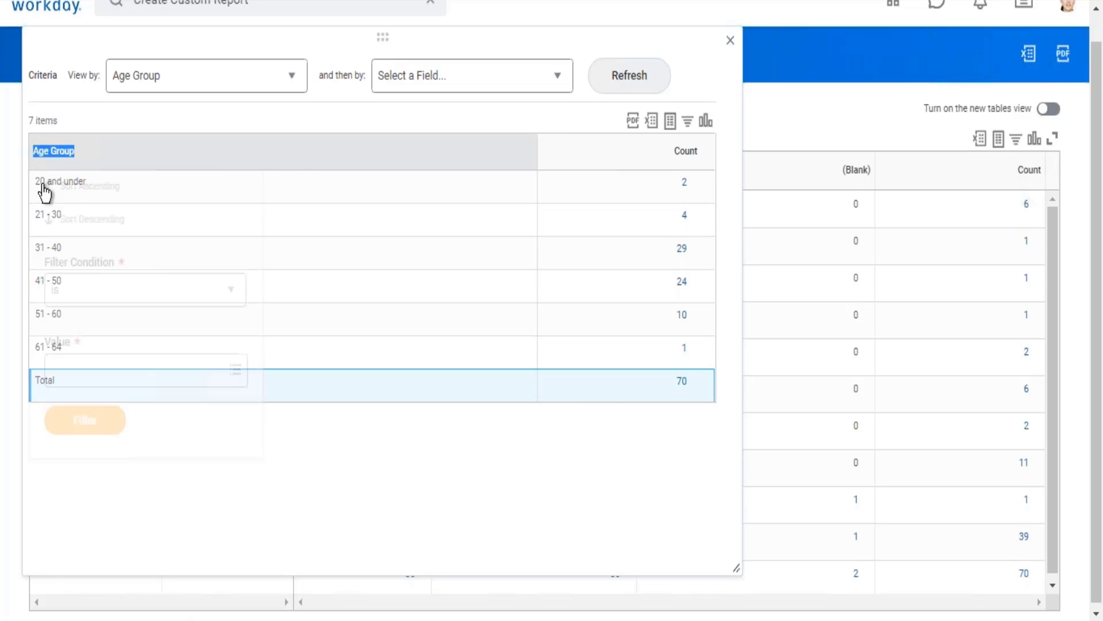
pyautogui.click(545, 522)
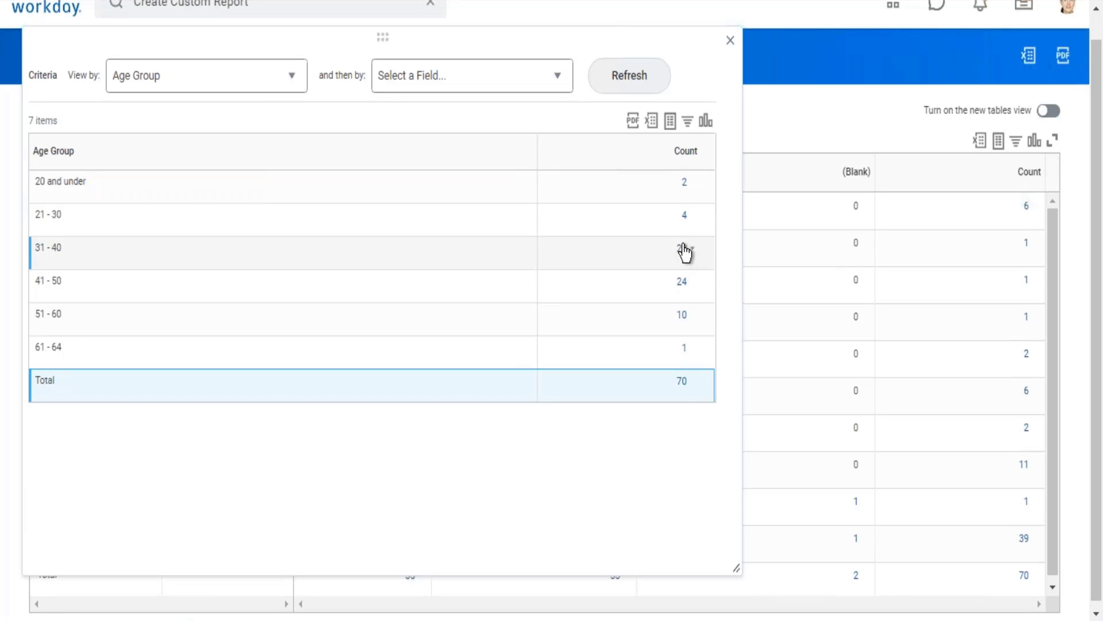
# Drill into the count of the 31 - 40 age group and enlarge its worker detail window.
pyautogui.moveTo(40, 249); pyautogui.dragTo(76, 248)
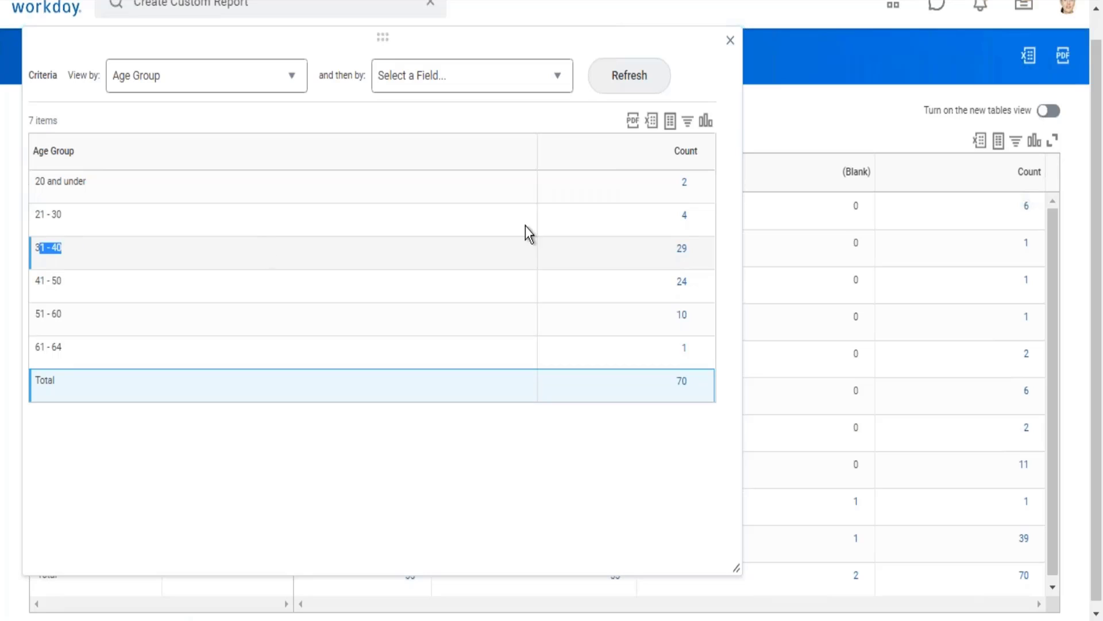
pyautogui.click(724, 267)
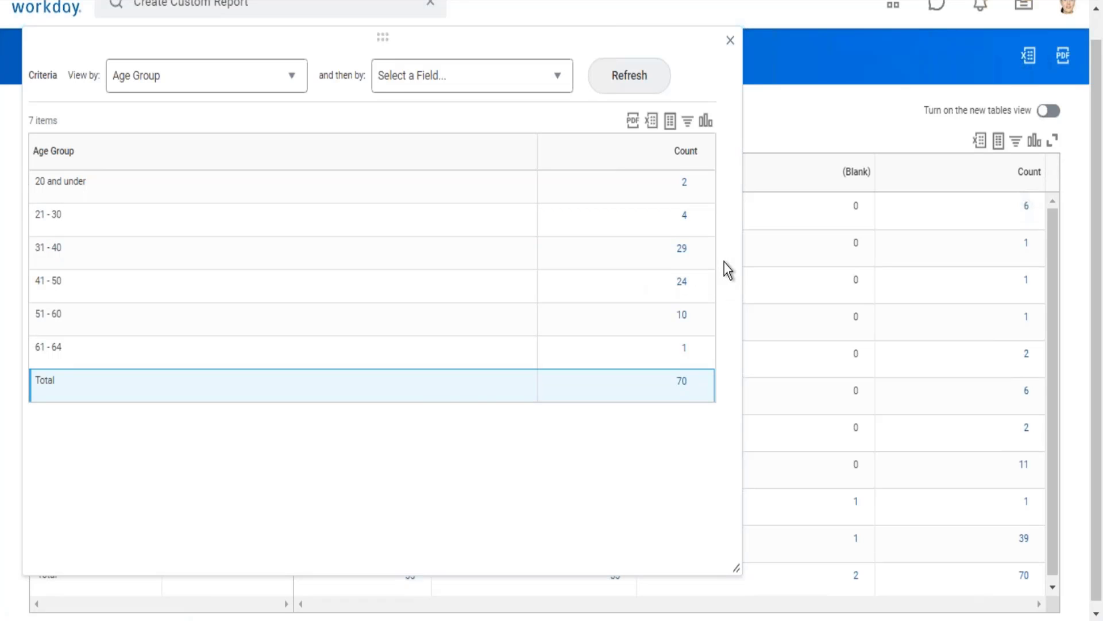
pyautogui.click(683, 253)
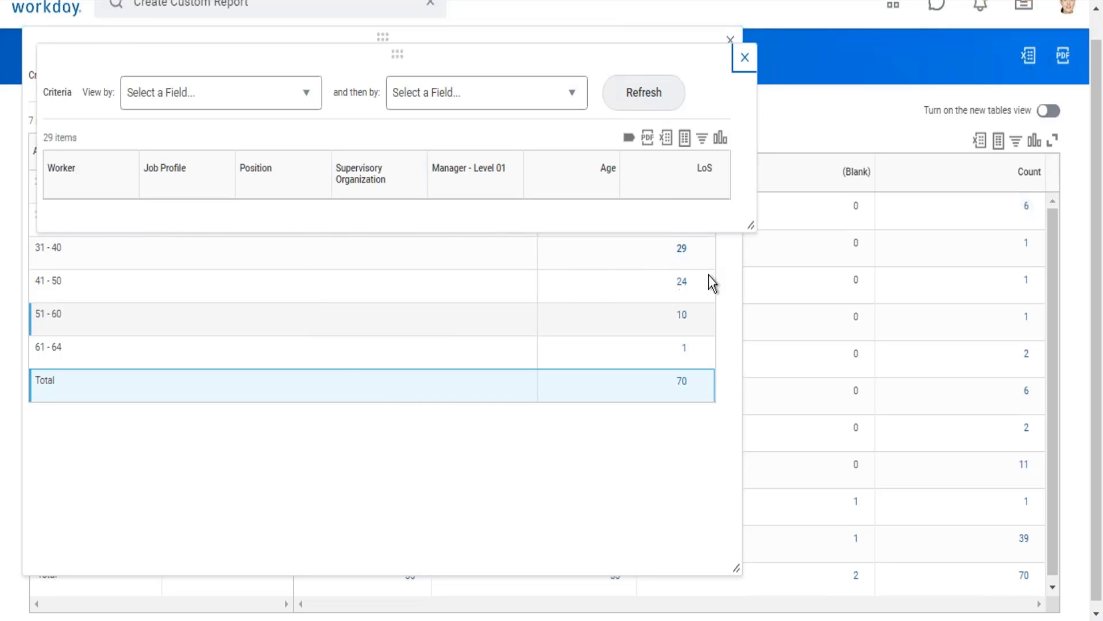
pyautogui.moveTo(749, 328); pyautogui.dragTo(736, 530)
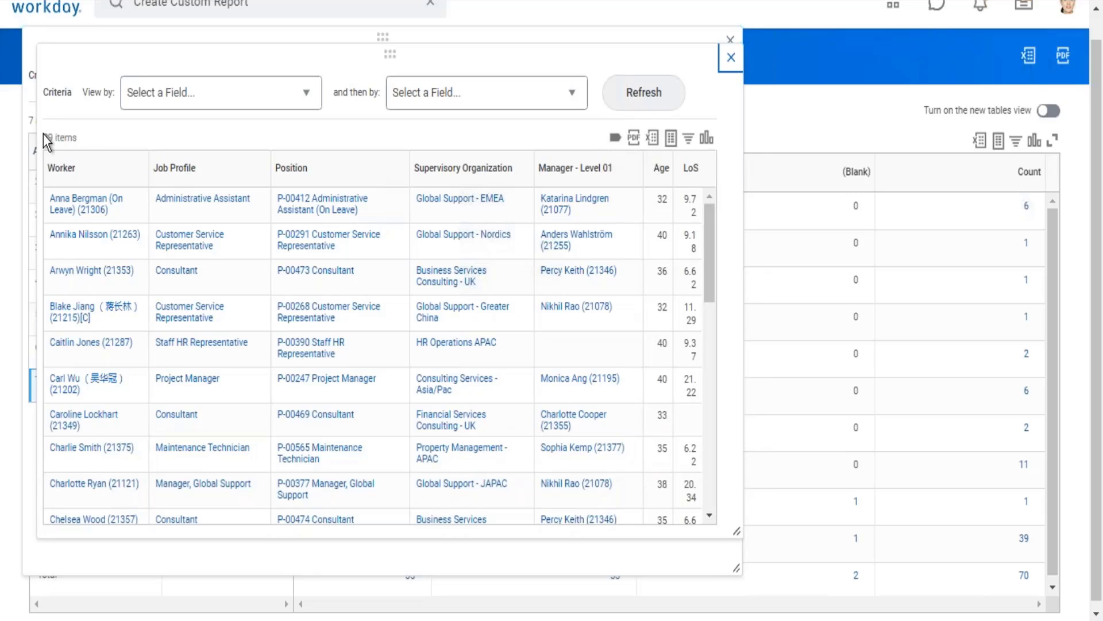
pyautogui.moveTo(44, 137); pyautogui.dragTo(77, 137)
# Group the workers of the 31 - 40 age group by Compensation Grade and refresh the detail view.
pyautogui.click(304, 103)
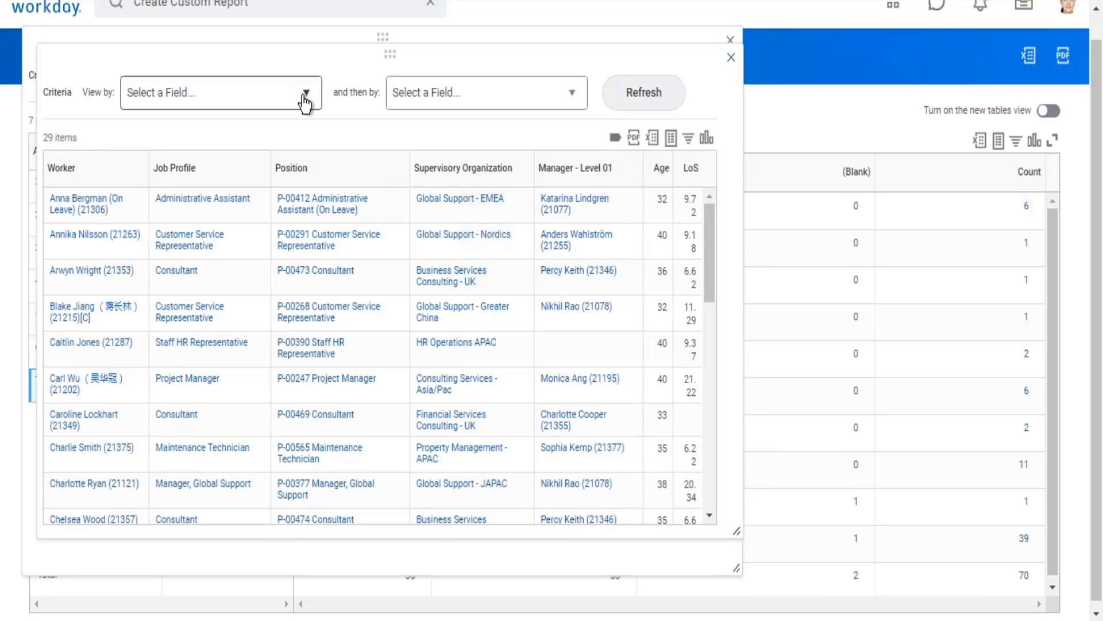
pyautogui.click(304, 103)
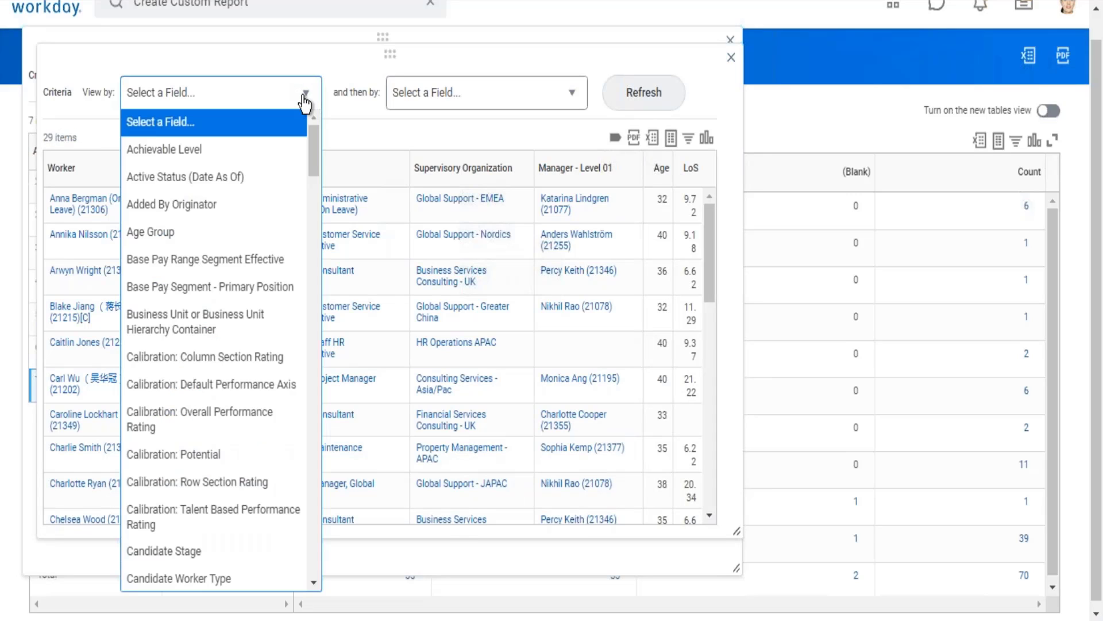
pyautogui.press('Down')
pyautogui.press('Down')
pyautogui.press('Down')
pyautogui.press('Down')
pyautogui.press('Down')
pyautogui.press('Down')
pyautogui.press('Down')
pyautogui.press('Down')
pyautogui.press('Down')
pyautogui.press('Down')
pyautogui.press('Down')
pyautogui.press('Down')
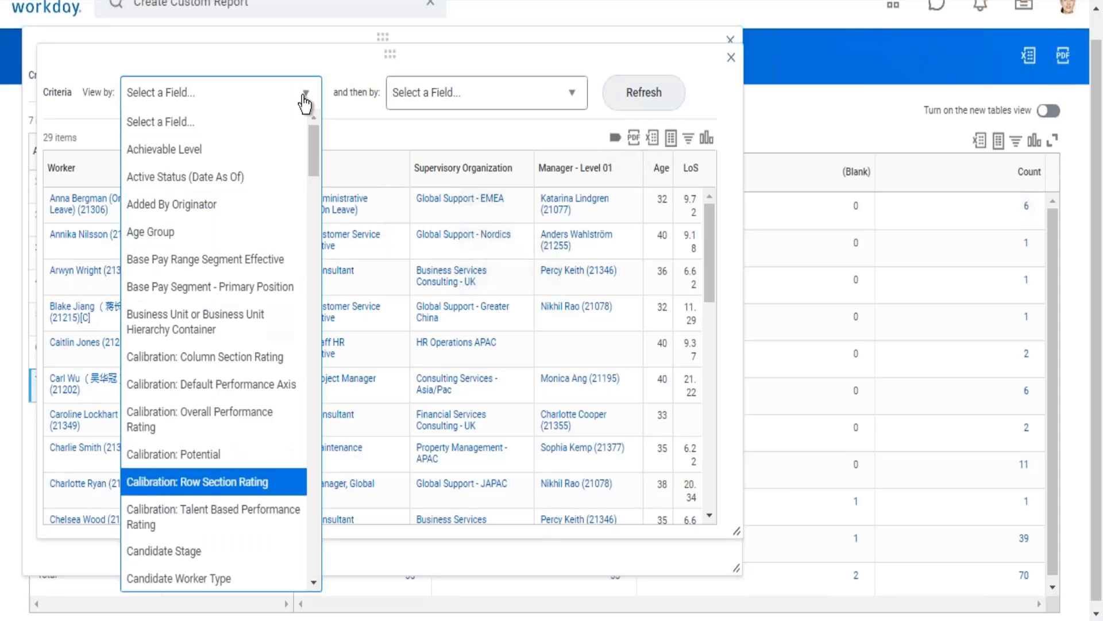
pyautogui.press('Down')
pyautogui.press('Down')
pyautogui.press('Down')
pyautogui.press('Down')
pyautogui.press('Down')
pyautogui.press('Down')
pyautogui.press('Down')
pyautogui.press('Down')
pyautogui.press('Down')
pyautogui.press('Down')
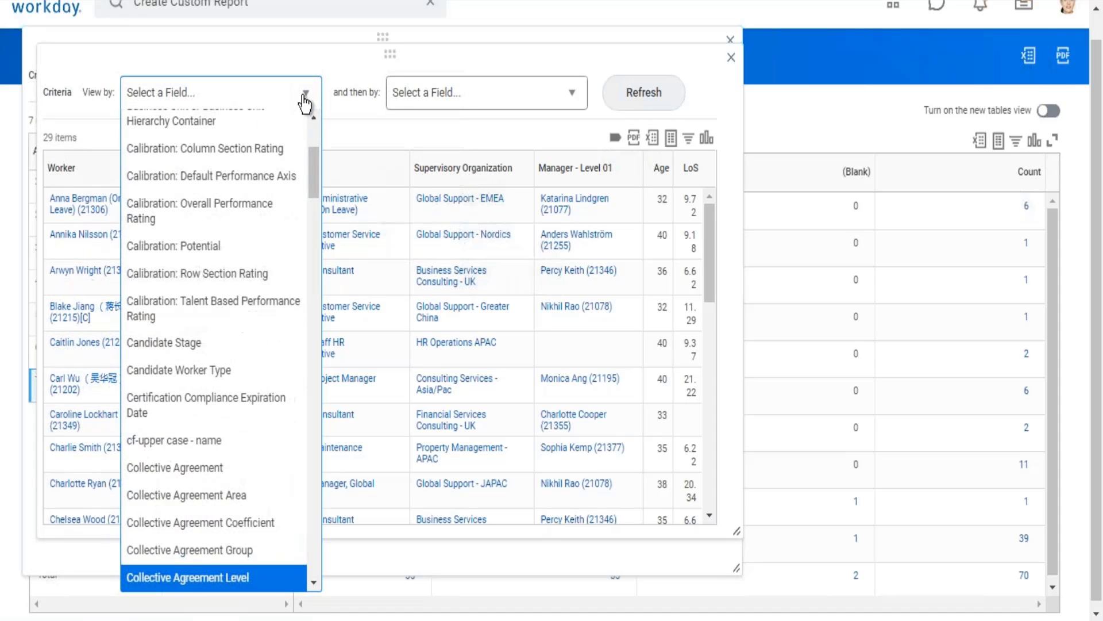
pyautogui.press('Down')
pyautogui.press('Down')
pyautogui.press('Down')
pyautogui.press('Down')
pyautogui.press('Down')
pyautogui.press('Down')
pyautogui.press('Down')
pyautogui.press('Down')
pyautogui.press('Down')
pyautogui.press('Down')
pyautogui.press('Down')
pyautogui.press('Down')
pyautogui.press('Down')
pyautogui.press('Up')
pyautogui.press('Up')
pyautogui.press('Up')
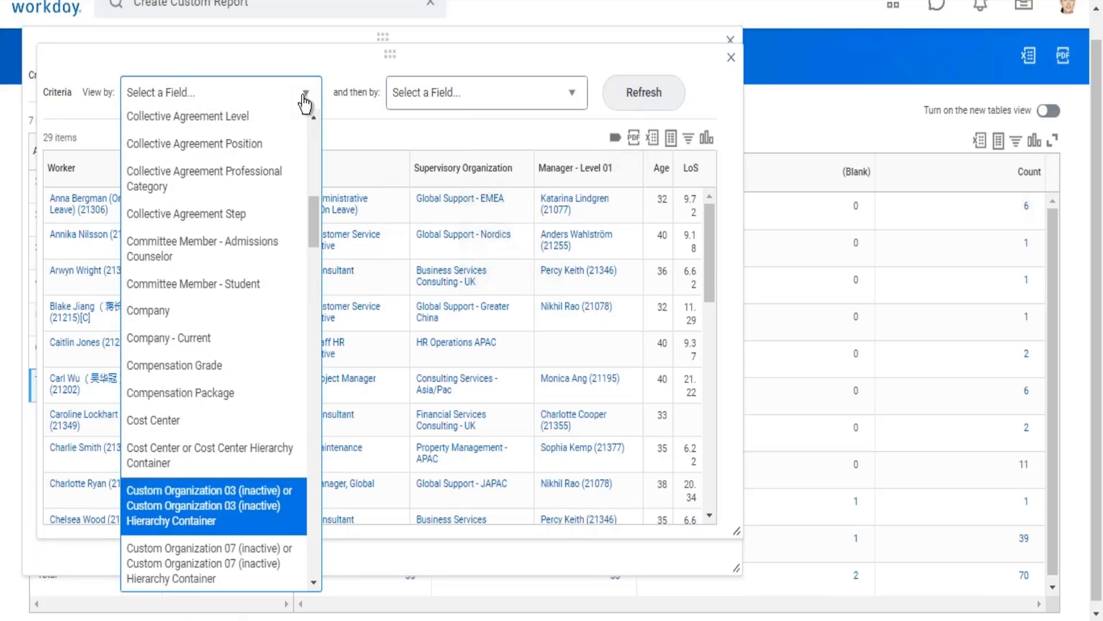
pyautogui.press('Up')
pyautogui.press('Up')
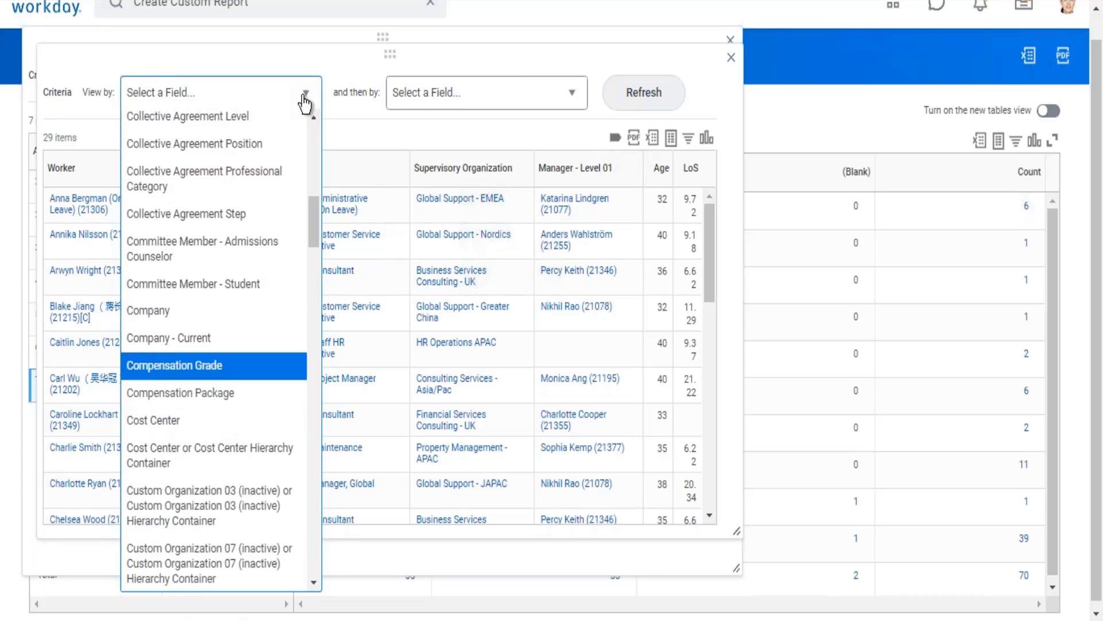
pyautogui.press('Return')
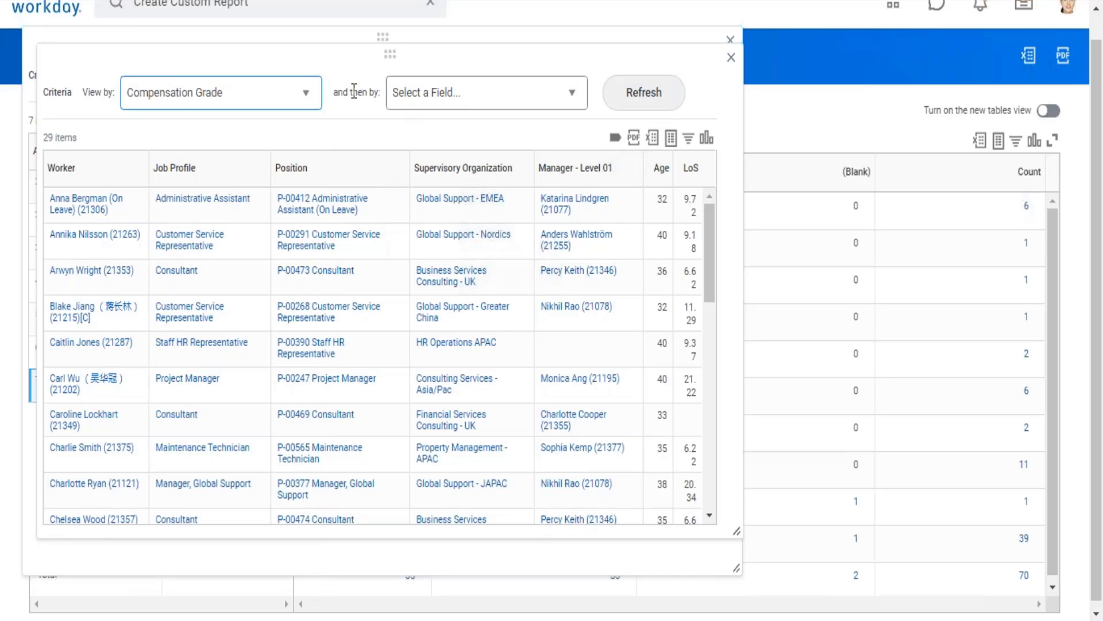
pyautogui.moveTo(359, 92); pyautogui.dragTo(385, 106)
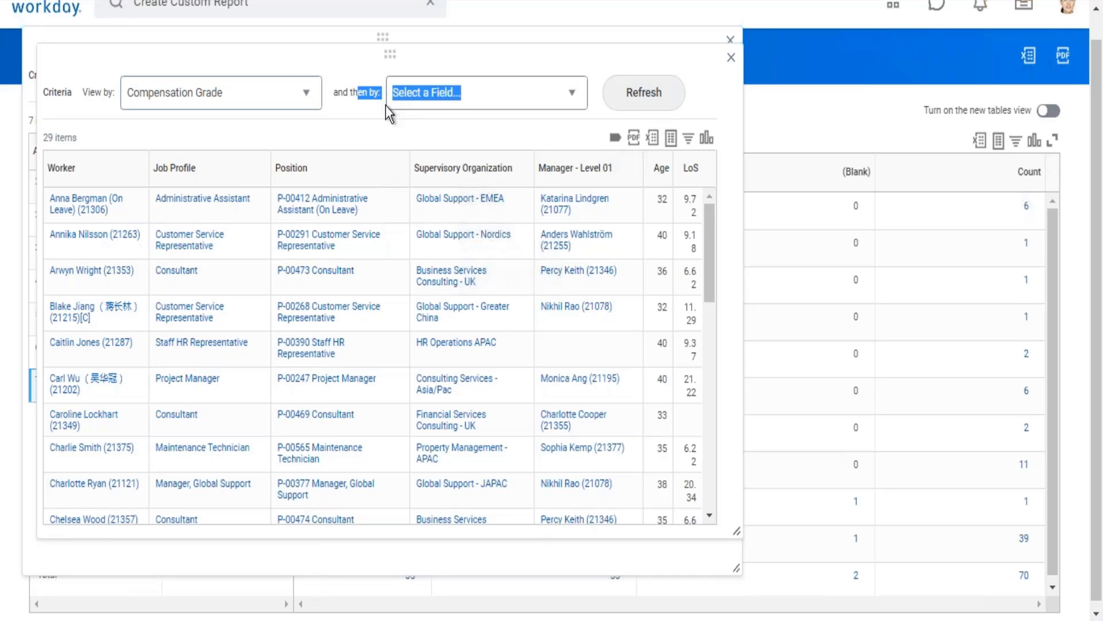
pyautogui.click(646, 95)
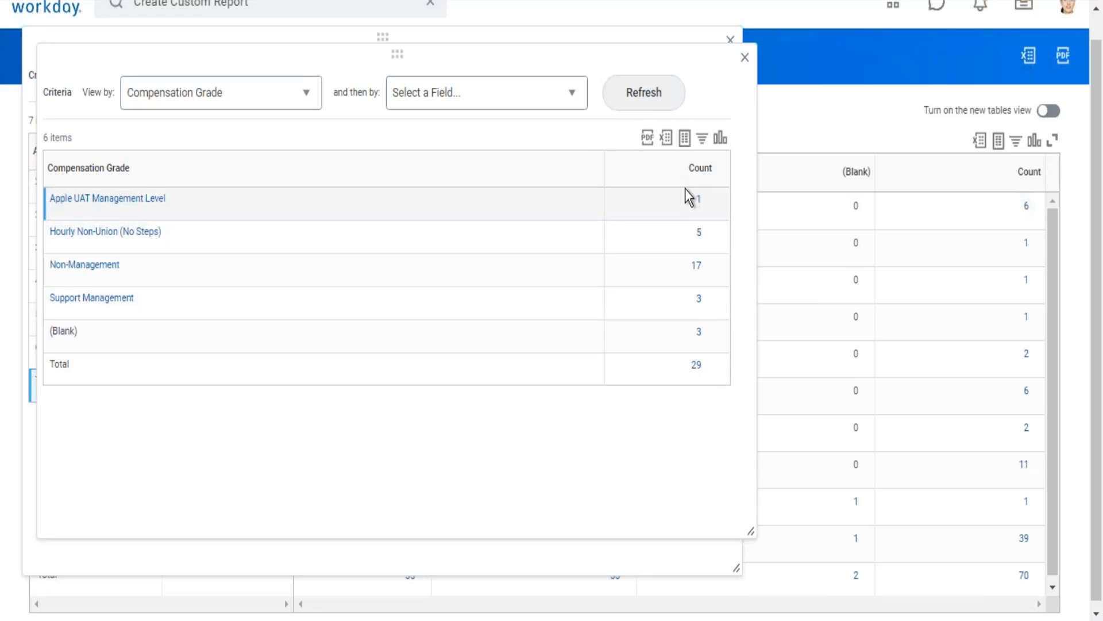
# Review the counts per compensation grade, drill into the Non-Management count and enlarge its worker detail window.
pyautogui.moveTo(692, 200); pyautogui.dragTo(709, 353)
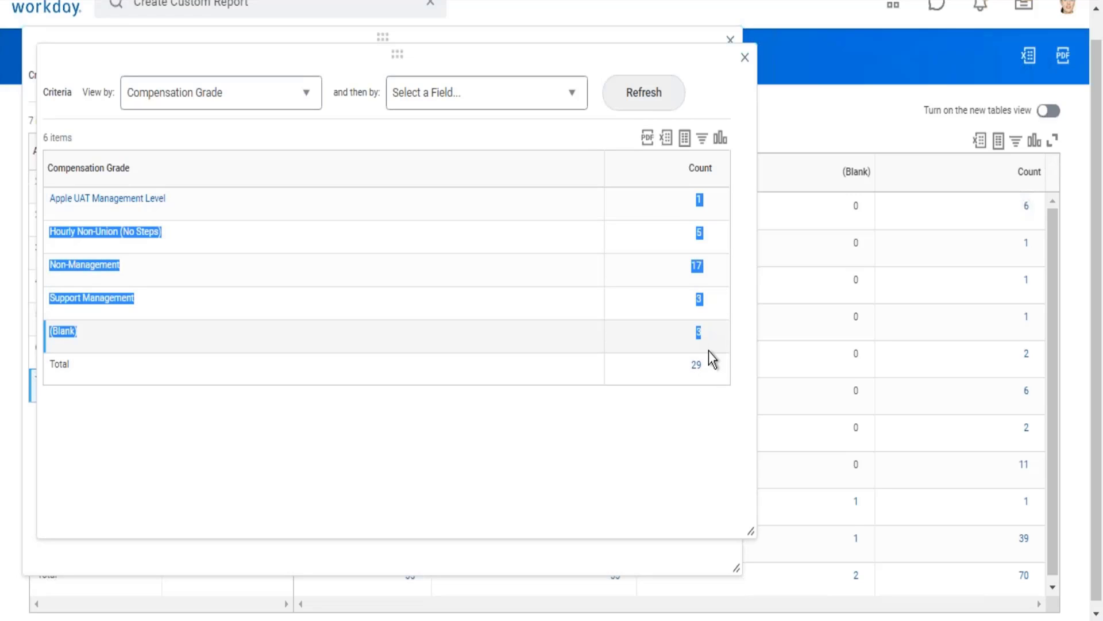
pyautogui.click(666, 422)
pyautogui.moveTo(49, 198); pyautogui.dragTo(114, 298)
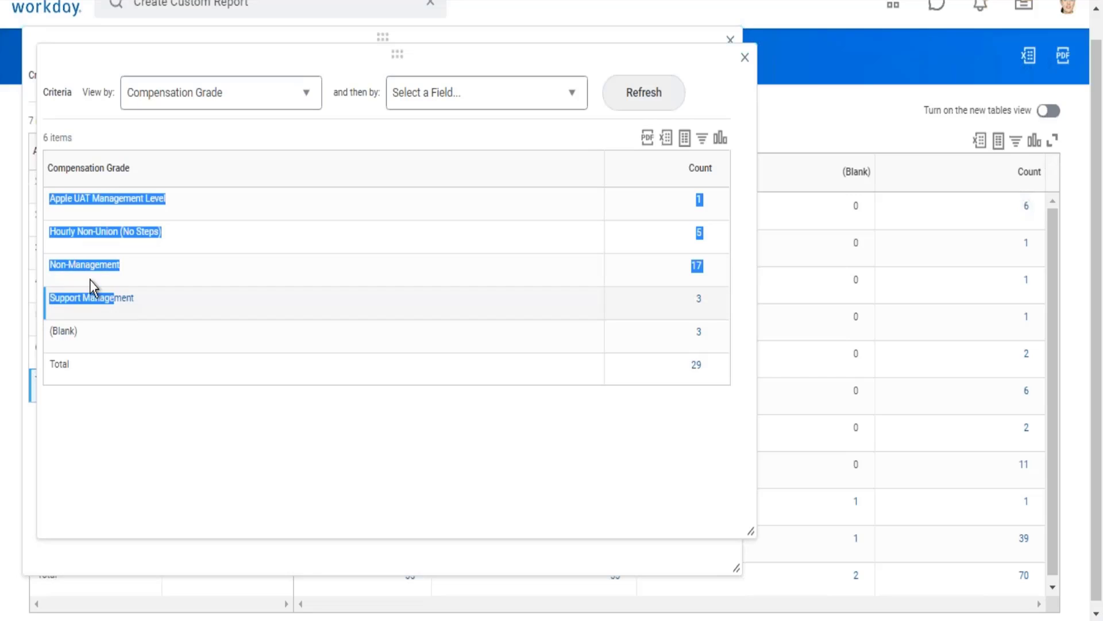
pyautogui.click(750, 278)
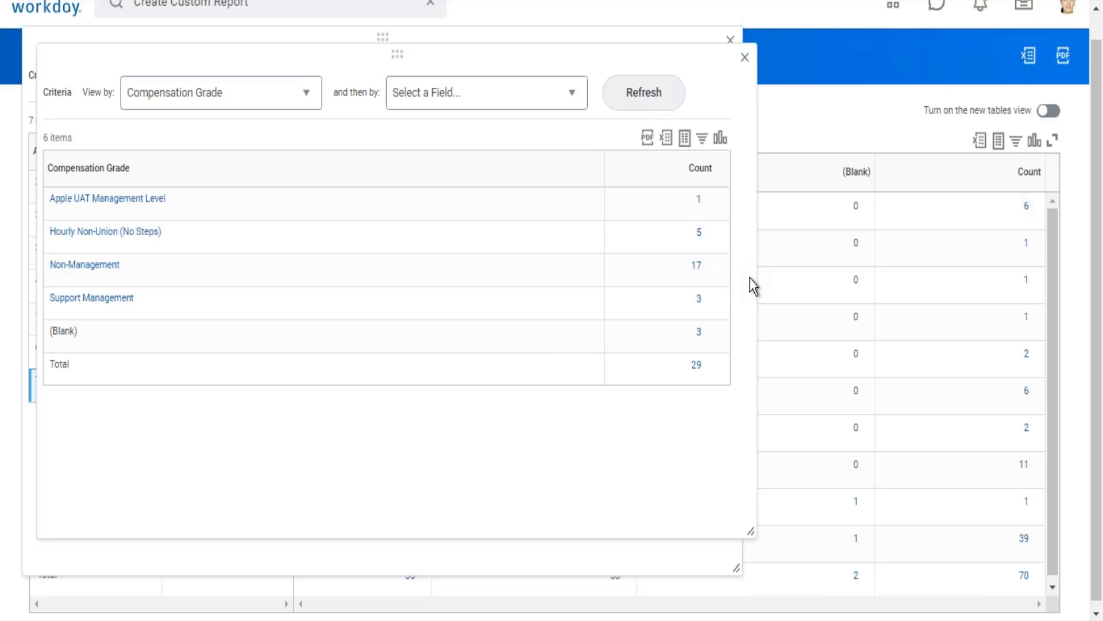
pyautogui.click(697, 268)
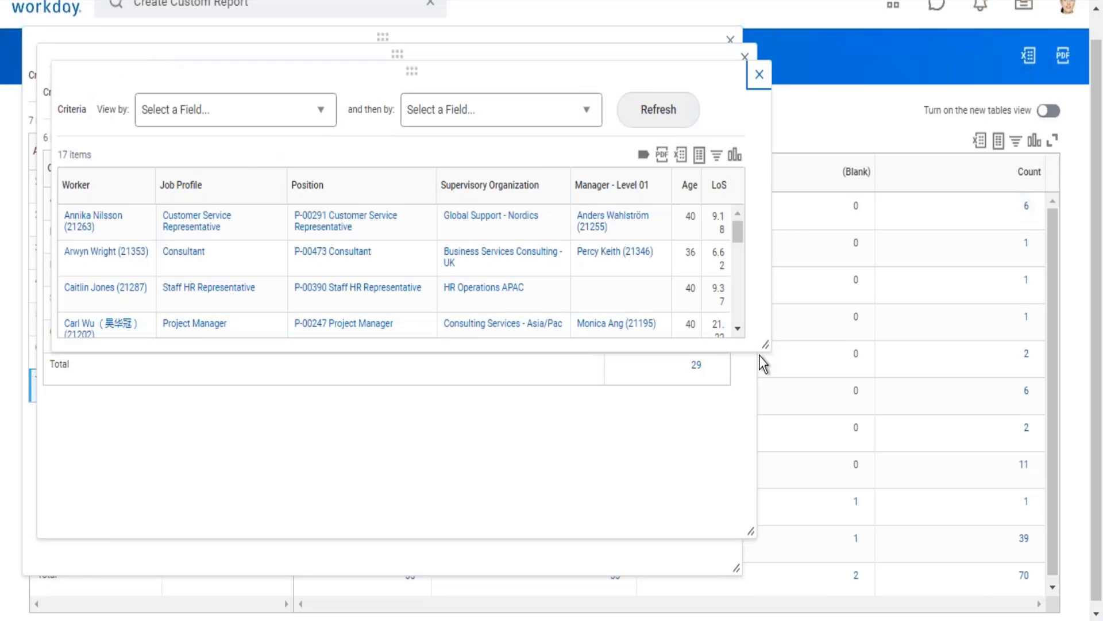
pyautogui.moveTo(762, 341); pyautogui.dragTo(768, 511)
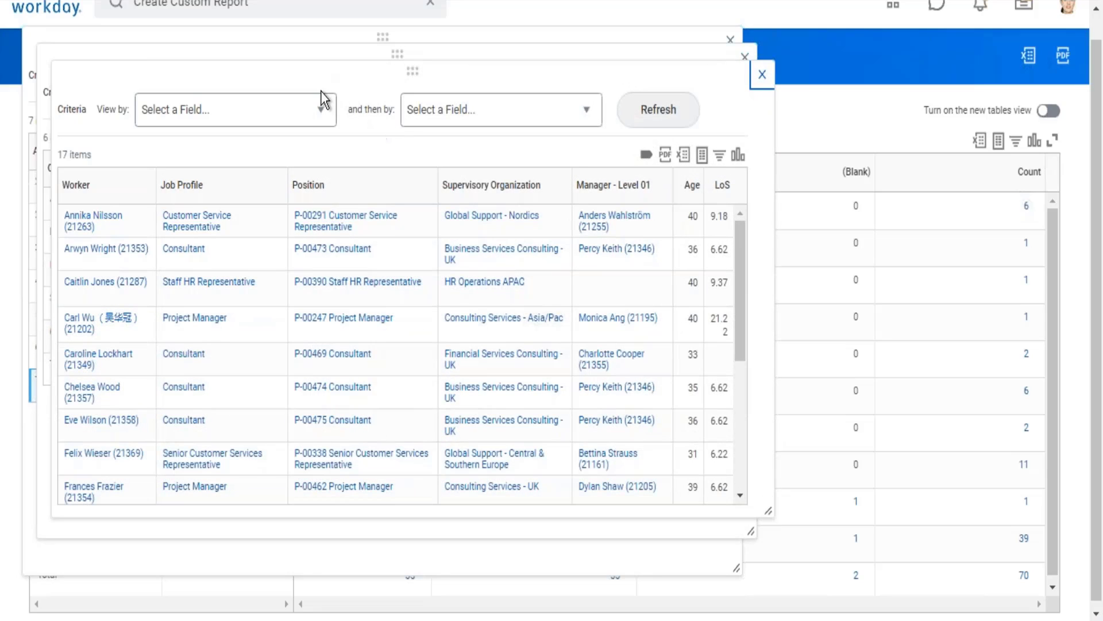
# Look through the View by fields for the Non-Management workers as far as Management Level.
pyautogui.click(316, 108)
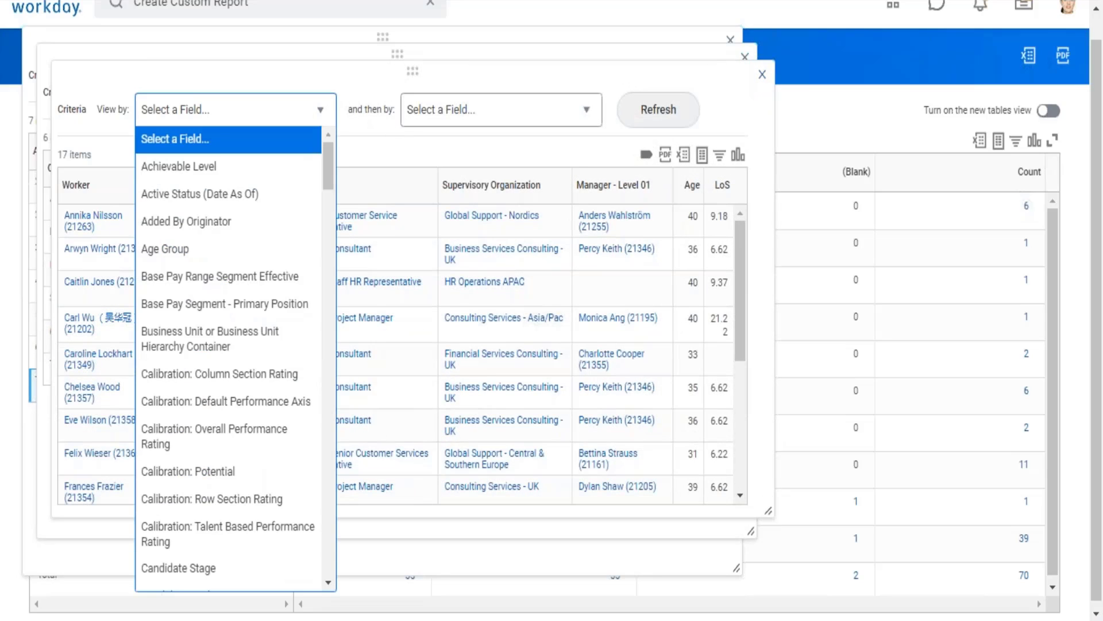
pyautogui.press('Down')
pyautogui.press('Down')
pyautogui.press('Down')
pyautogui.press('Down')
pyautogui.press('Down')
pyautogui.press('Down')
pyautogui.press('Down')
pyautogui.press('Down')
pyautogui.press('Down')
pyautogui.press('Down')
pyautogui.press('Down')
pyautogui.press('Down')
pyautogui.press('Down')
pyautogui.press('Down')
pyautogui.press('Down')
pyautogui.press('Down')
pyautogui.press('Down')
pyautogui.press('Down')
pyautogui.press('Down')
pyautogui.press('Down')
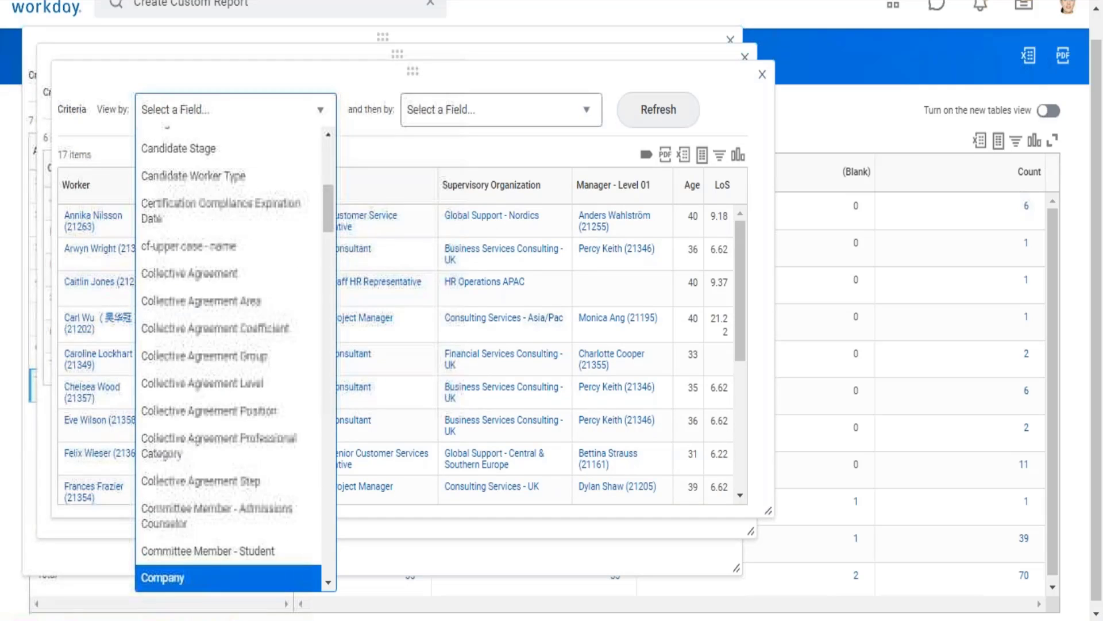
pyautogui.press('Down')
pyautogui.press('Down')
pyautogui.press('Down')
pyautogui.press('Down')
pyautogui.press('Down')
pyautogui.press('Down')
pyautogui.press('Down')
pyautogui.press('Down')
pyautogui.press('Down')
pyautogui.press('Down')
pyautogui.press('Down')
pyautogui.press('Down')
pyautogui.press('Down')
pyautogui.press('Down')
pyautogui.press('Down')
pyautogui.press('Down')
pyautogui.press('Down')
pyautogui.press('Down')
pyautogui.press('Down')
pyautogui.press('Down')
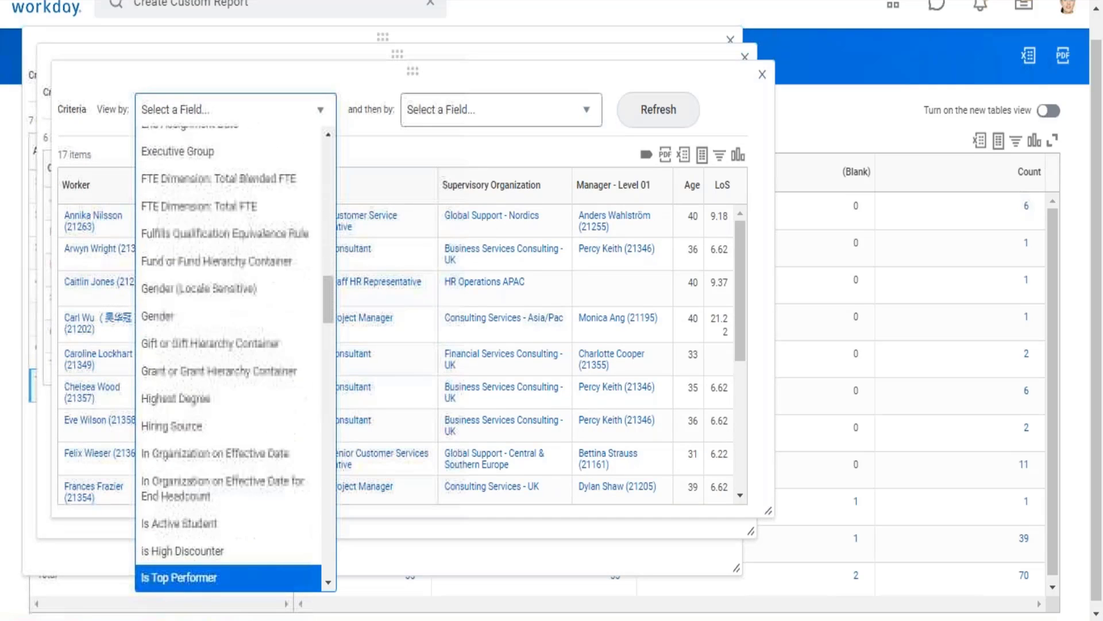
pyautogui.press('Up')
pyautogui.press('Up')
pyautogui.press('Up')
pyautogui.press('Up')
pyautogui.press('Up')
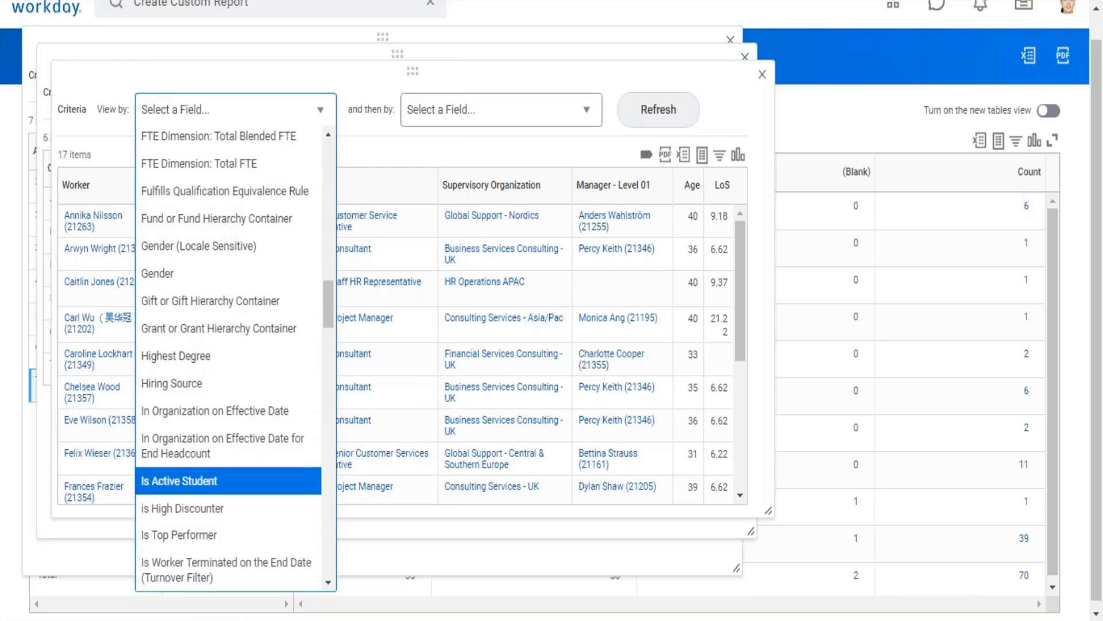
pyautogui.press('Up')
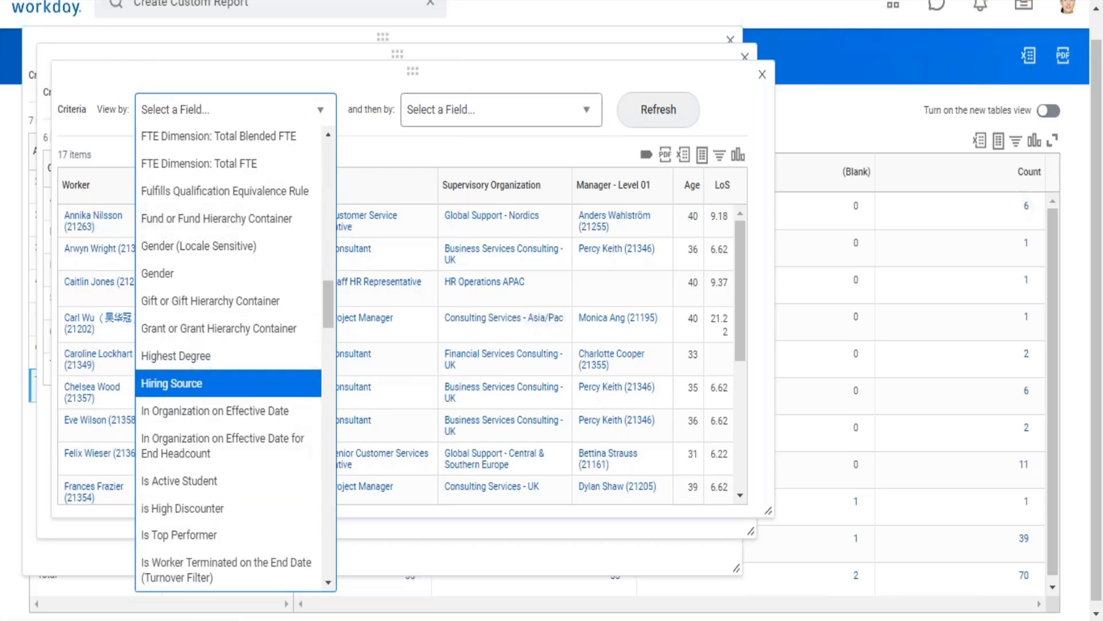
pyautogui.press('Up')
pyautogui.press('Down')
pyautogui.press('Down')
pyautogui.press('Down')
pyautogui.press('Down')
pyautogui.press('Down')
pyautogui.press('Down')
pyautogui.press('Down')
pyautogui.press('Down')
pyautogui.press('Down')
pyautogui.press('Down')
pyautogui.press('Down')
pyautogui.press('Down')
pyautogui.press('Down')
pyautogui.press('Down')
pyautogui.press('Down')
pyautogui.press('Down')
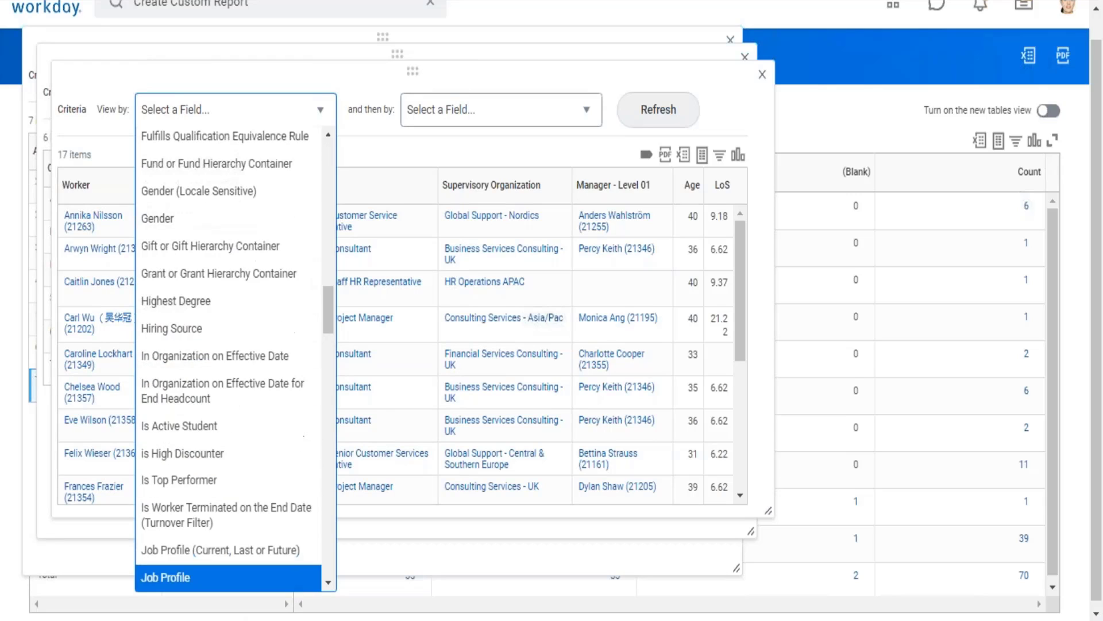
pyautogui.press('Down')
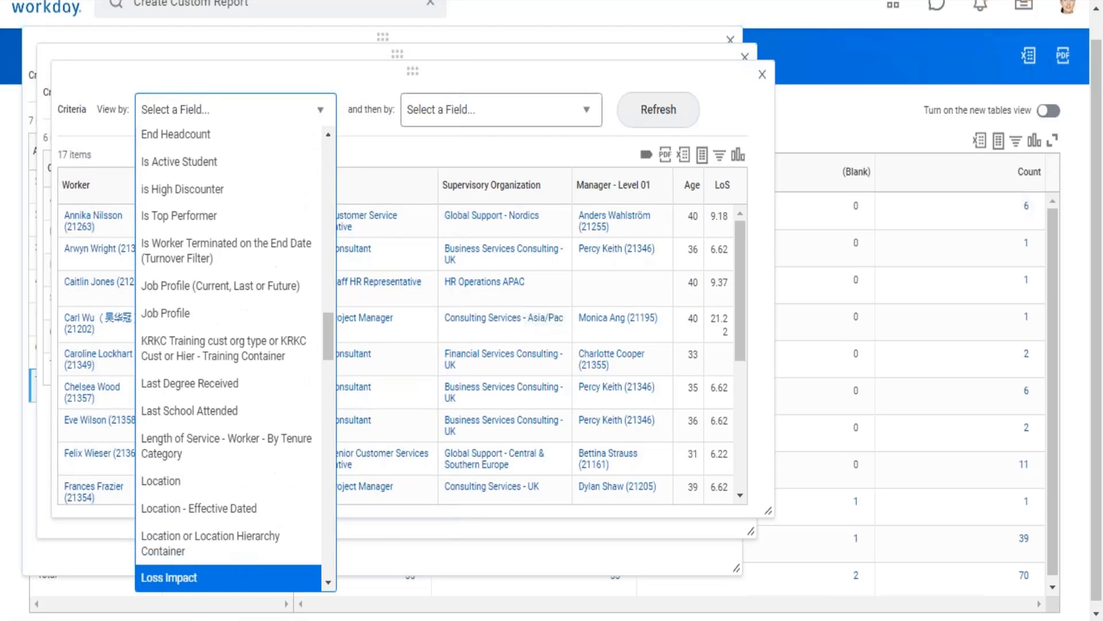
pyautogui.press('Down')
pyautogui.press('Down')
pyautogui.press('Down')
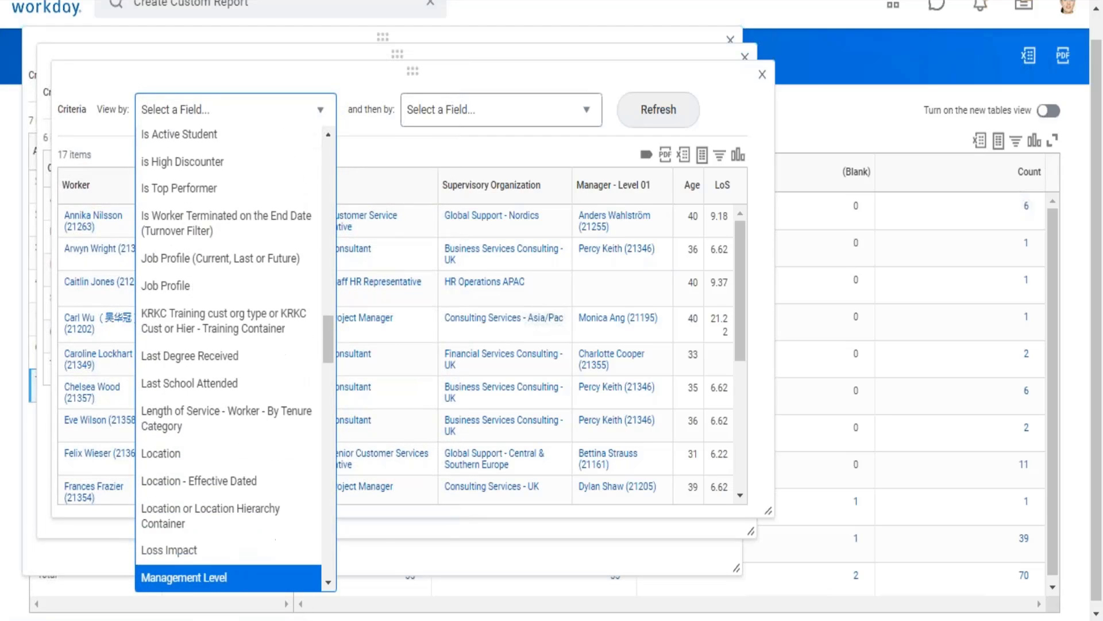
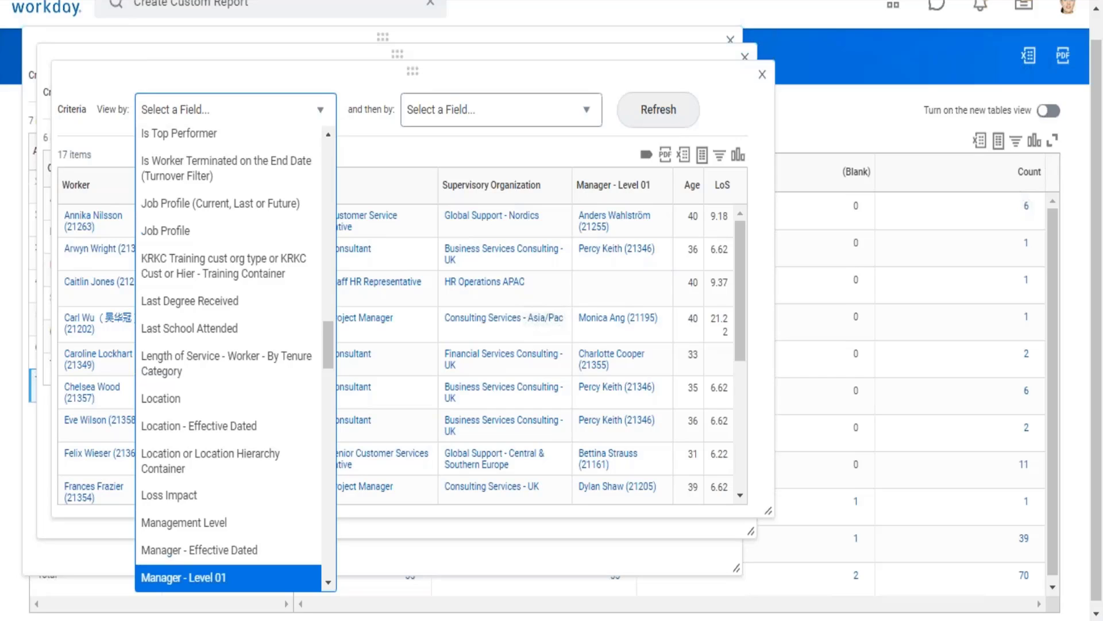
# Close the three stacked worker detail windows to return to the matrix report.
pyautogui.click(764, 76)
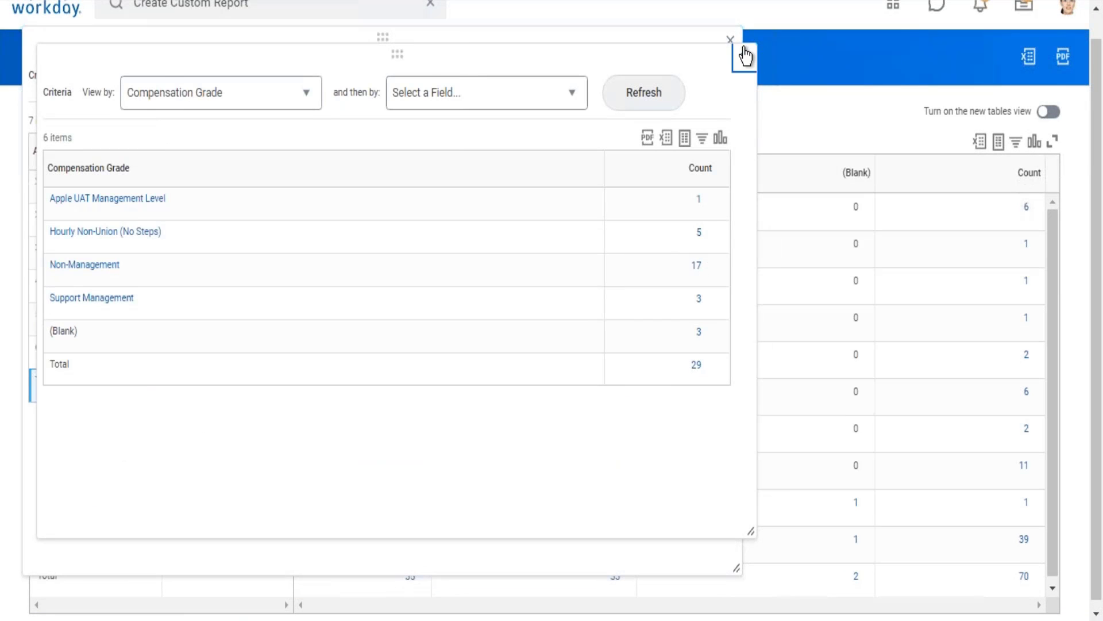
pyautogui.click(745, 56)
pyautogui.click(729, 42)
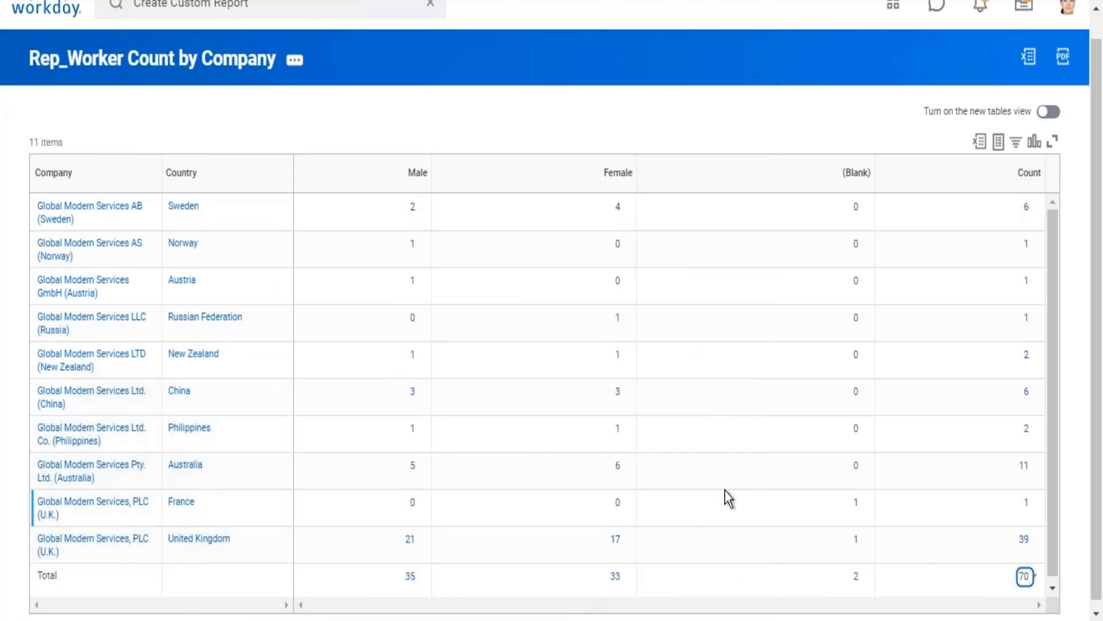
# Drill into the overall total worker count, review the detail column headings and close the detail window.
pyautogui.click(1024, 577)
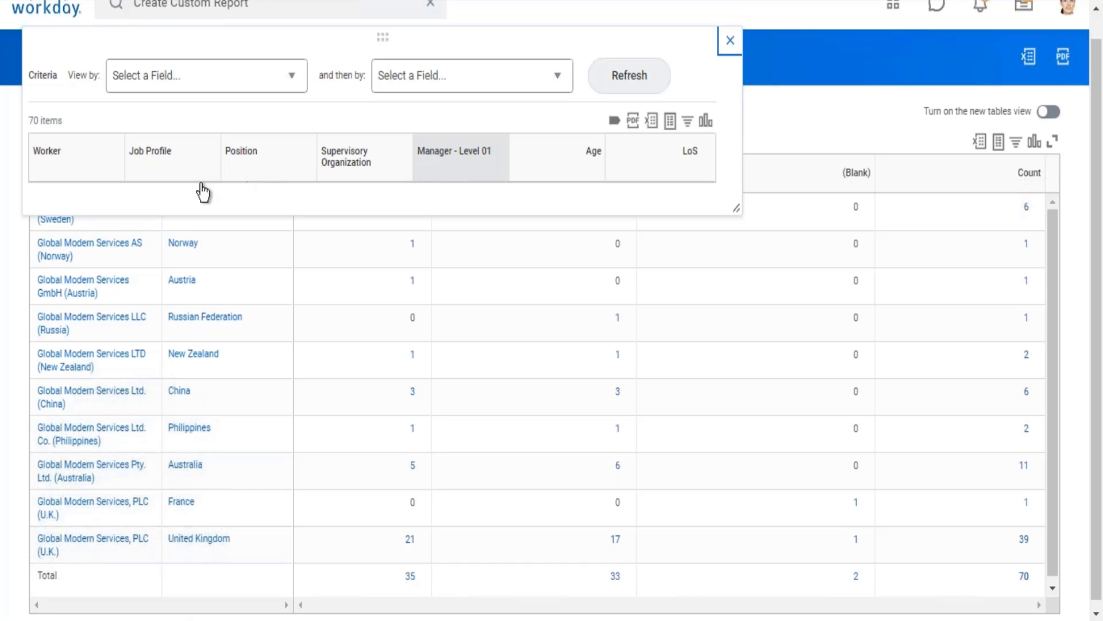
pyautogui.moveTo(27, 139); pyautogui.dragTo(706, 172)
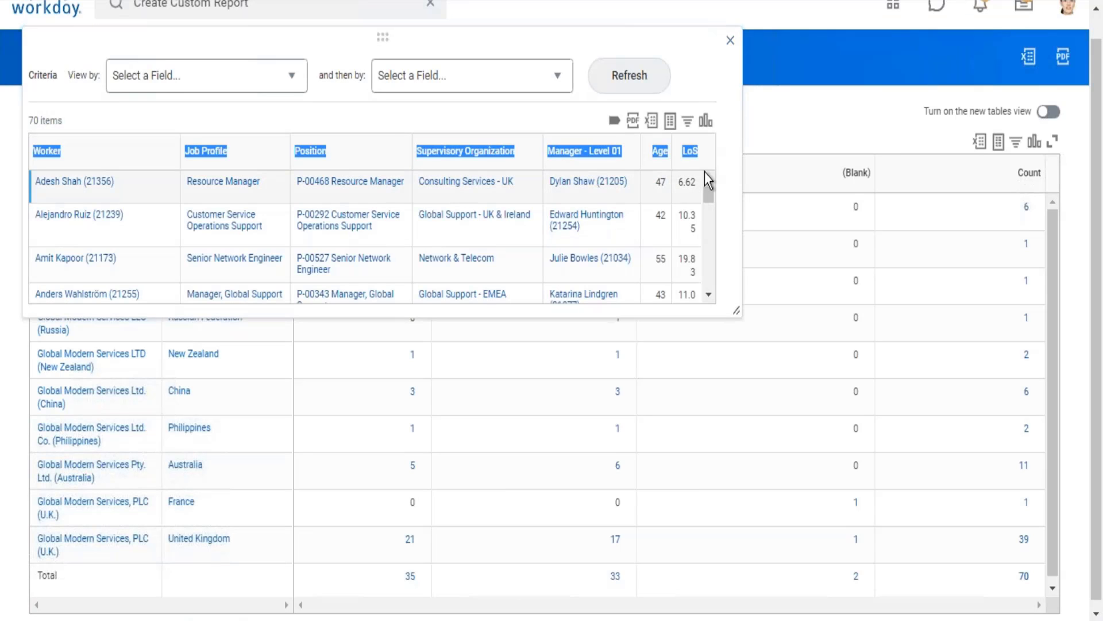
pyautogui.click(731, 40)
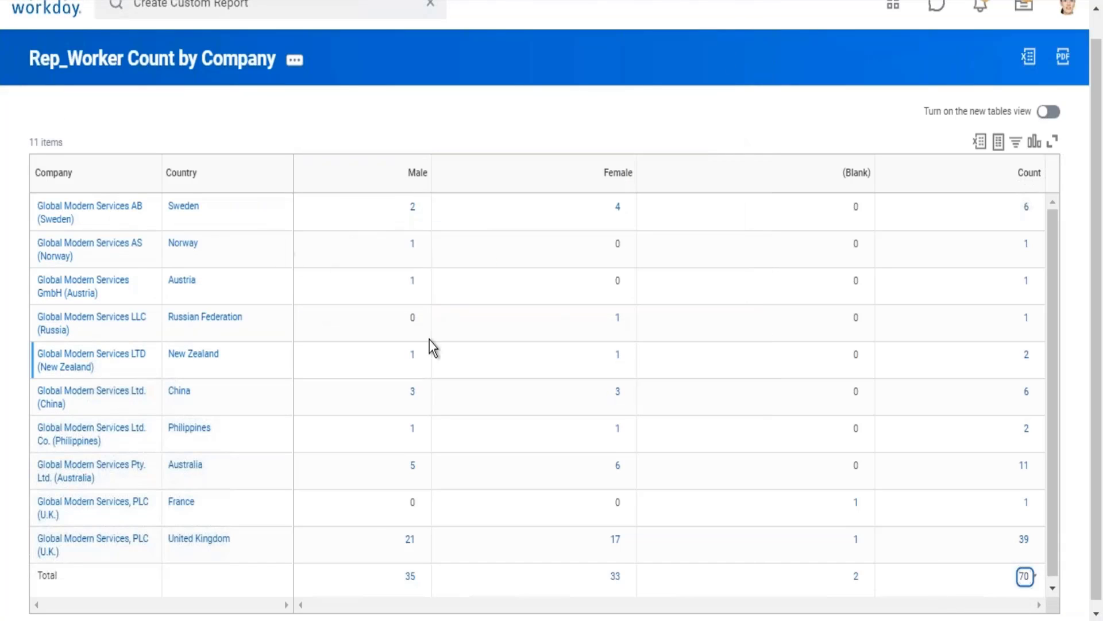
# Open the Rep_Worker Count by Company definition for editing and collapse the Detail Data section of its drill-down settings.
pyautogui.click(301, 61)
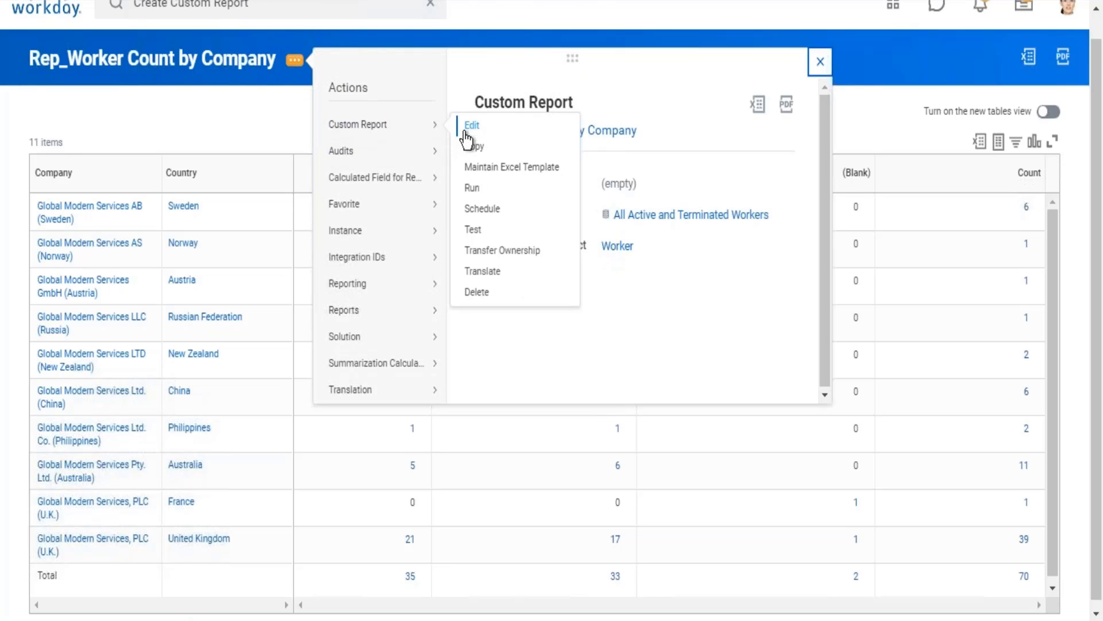
pyautogui.click(470, 127)
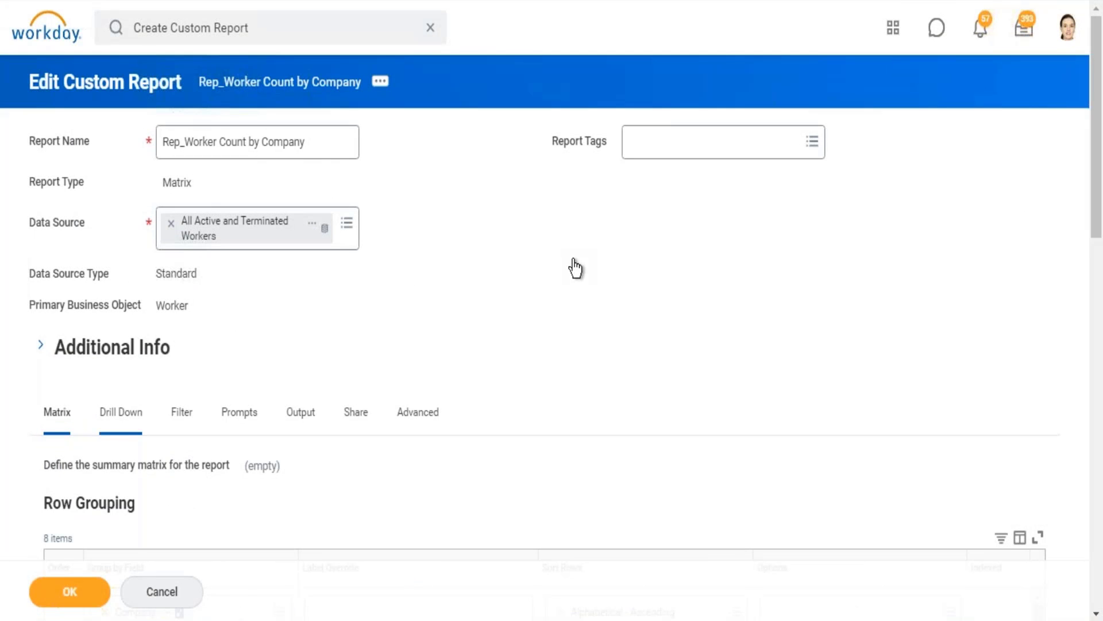
pyautogui.scroll(-8, 81, 377)
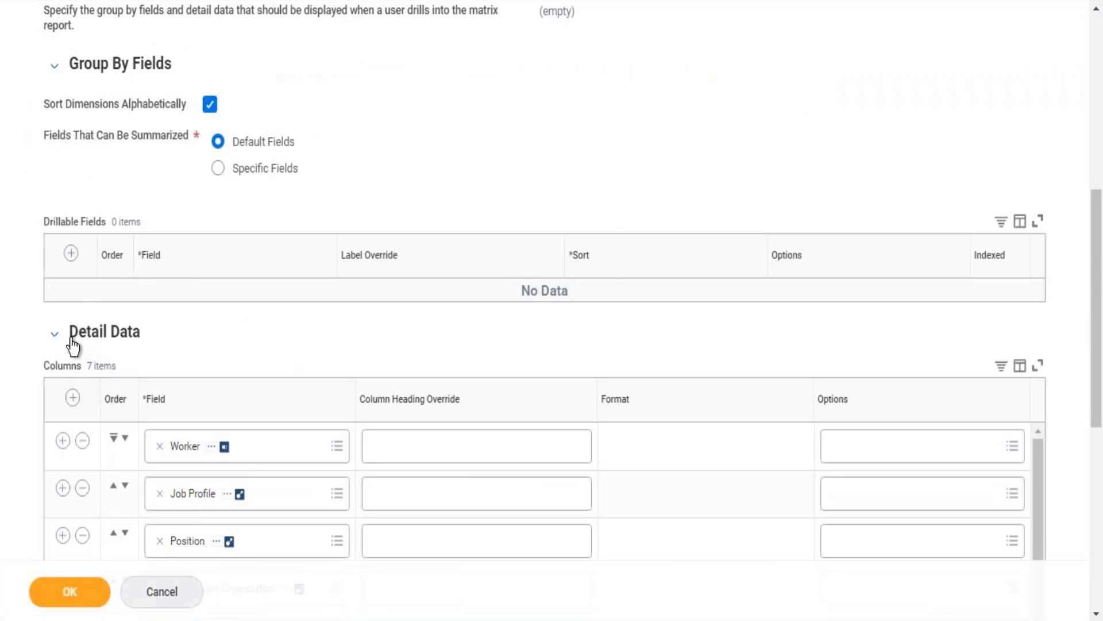
pyautogui.tripleClick(116, 345)
pyautogui.click(56, 338)
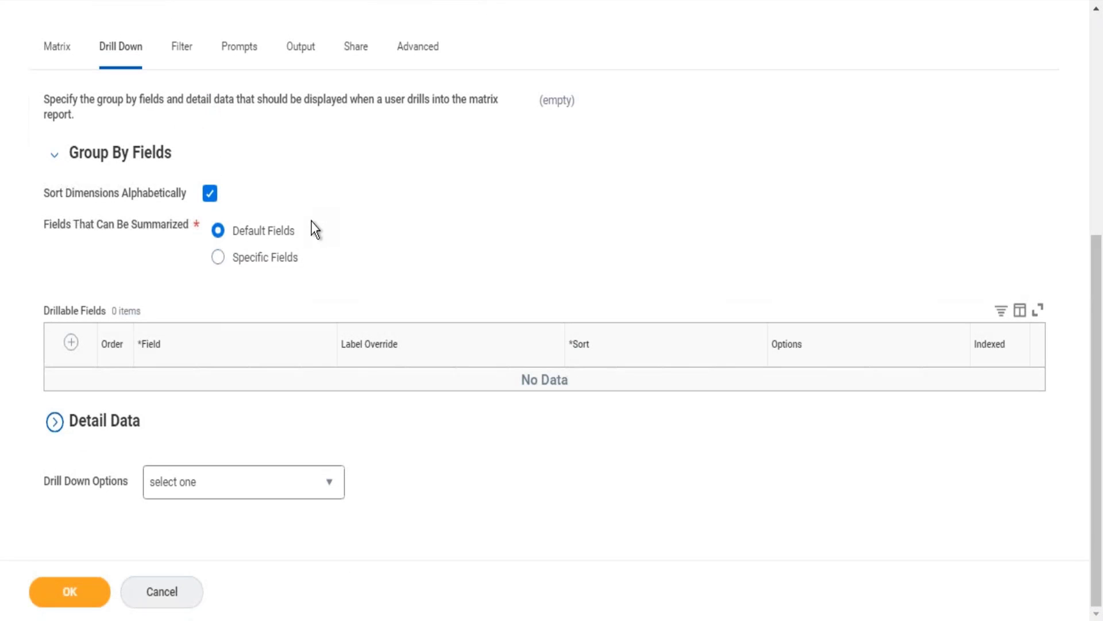
# Set the drill-down fields that can be summarized to Specific Fields.
pyautogui.doubleClick(287, 227)
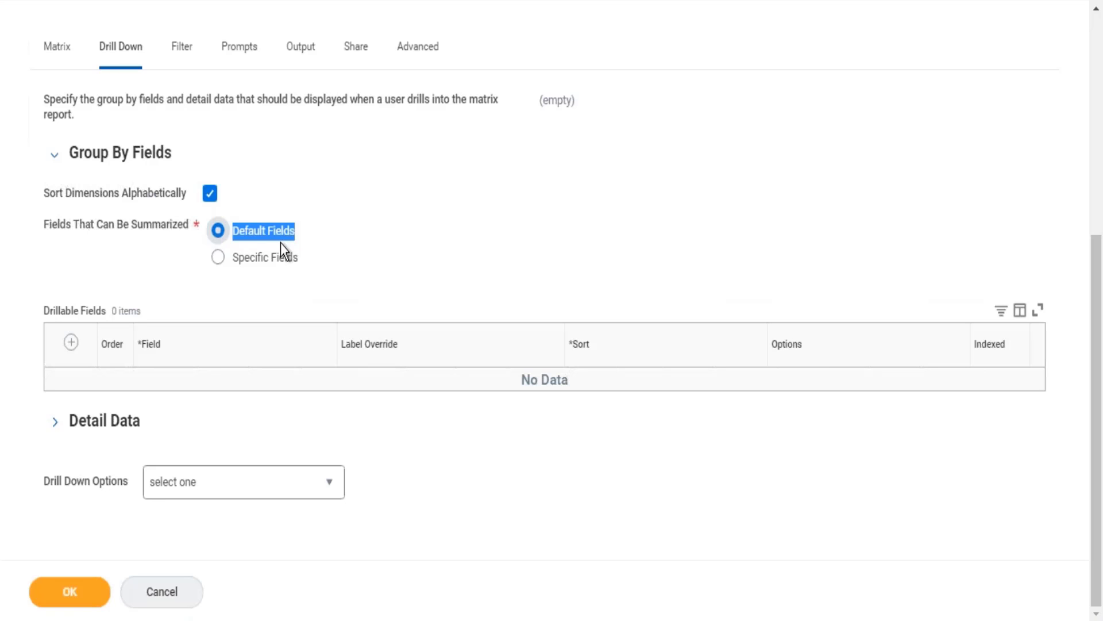
pyautogui.click(243, 260)
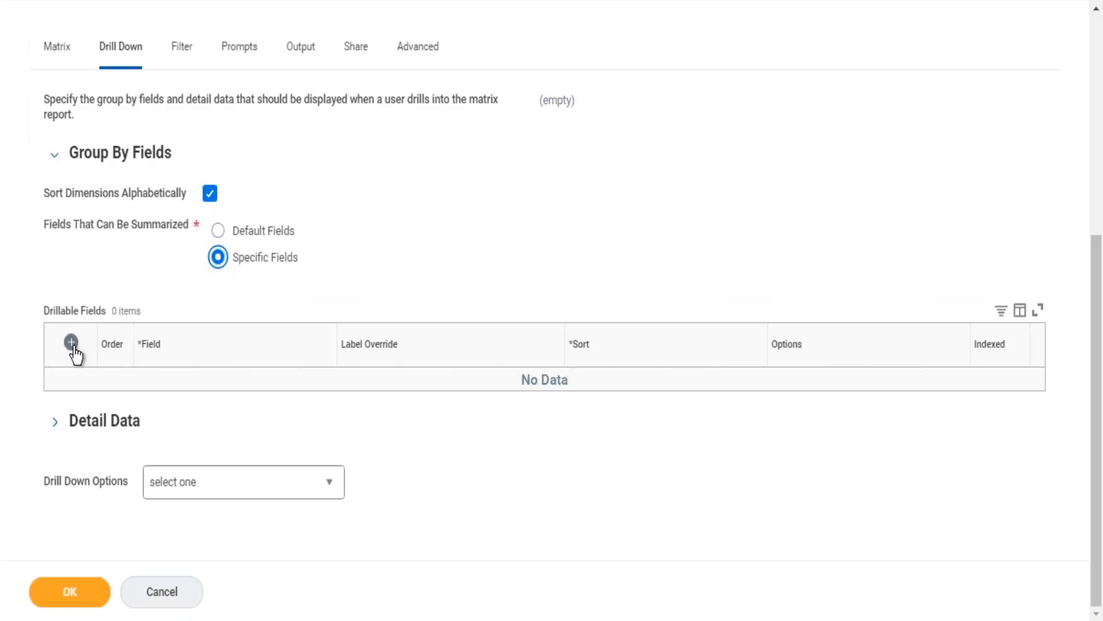
pyautogui.moveTo(44, 312); pyautogui.dragTo(137, 367)
# Search for "age group" and set Age Group as the first drillable field.
pyautogui.click(195, 403)
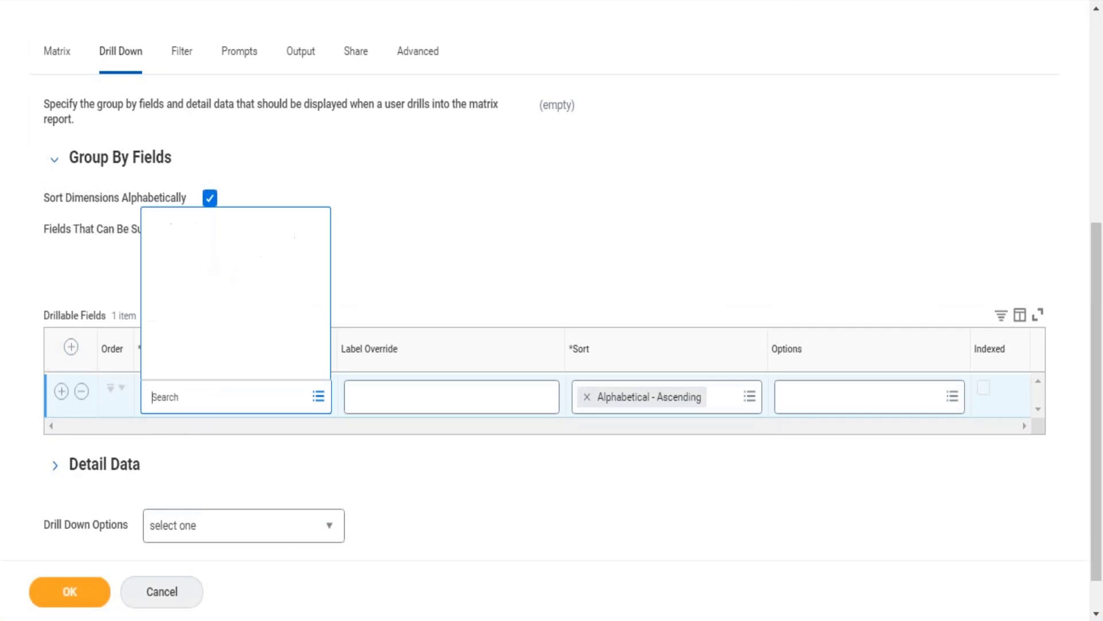
pyautogui.write('age group')
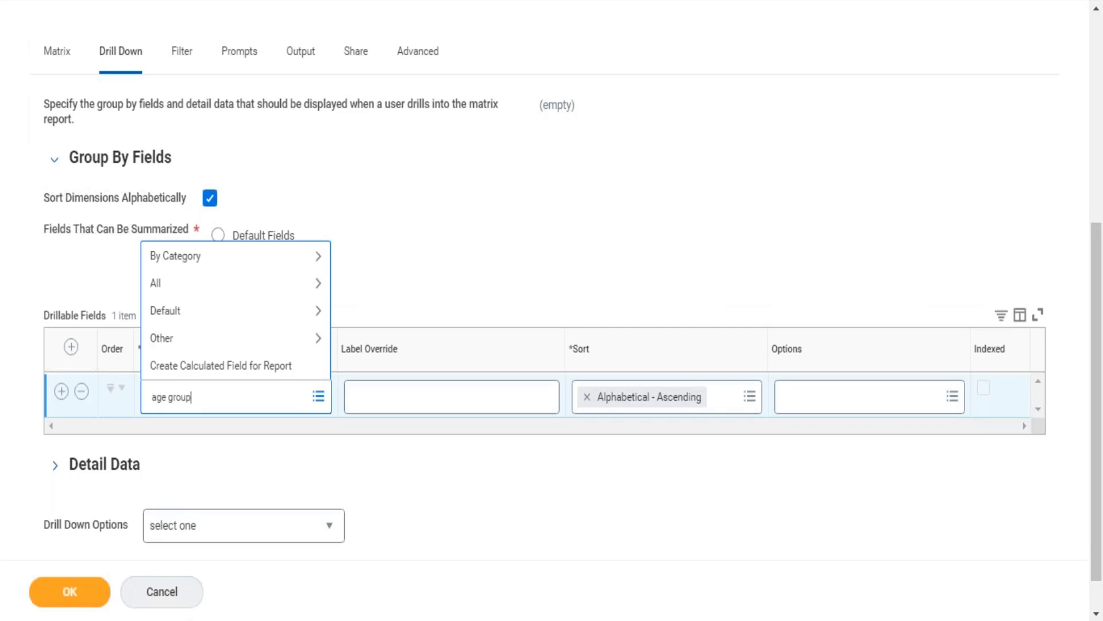
pyautogui.press('Return')
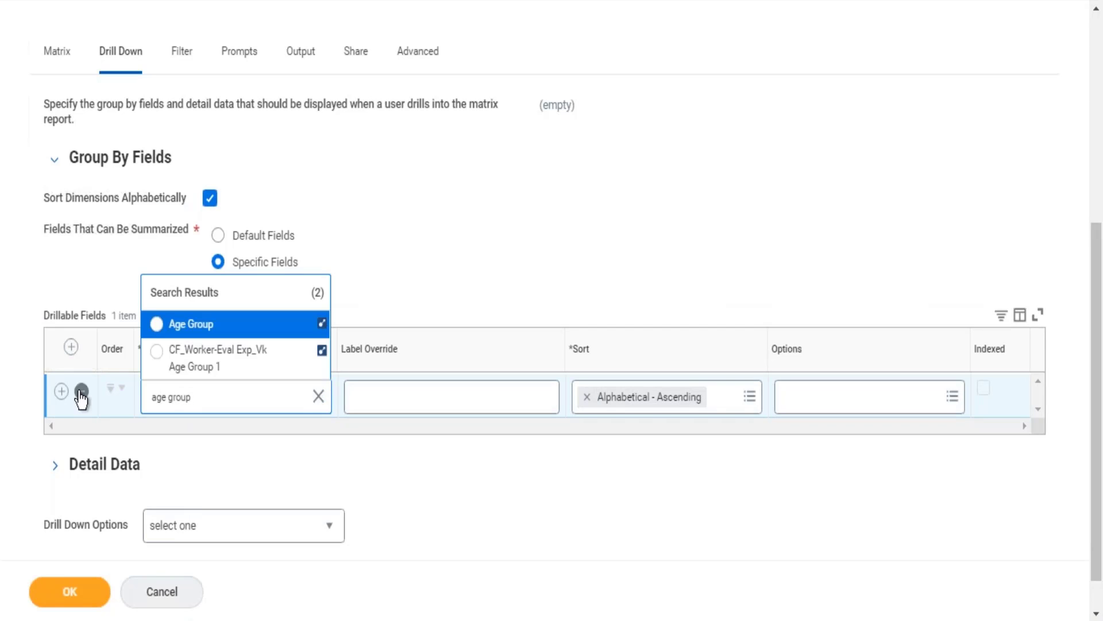
pyautogui.click(234, 325)
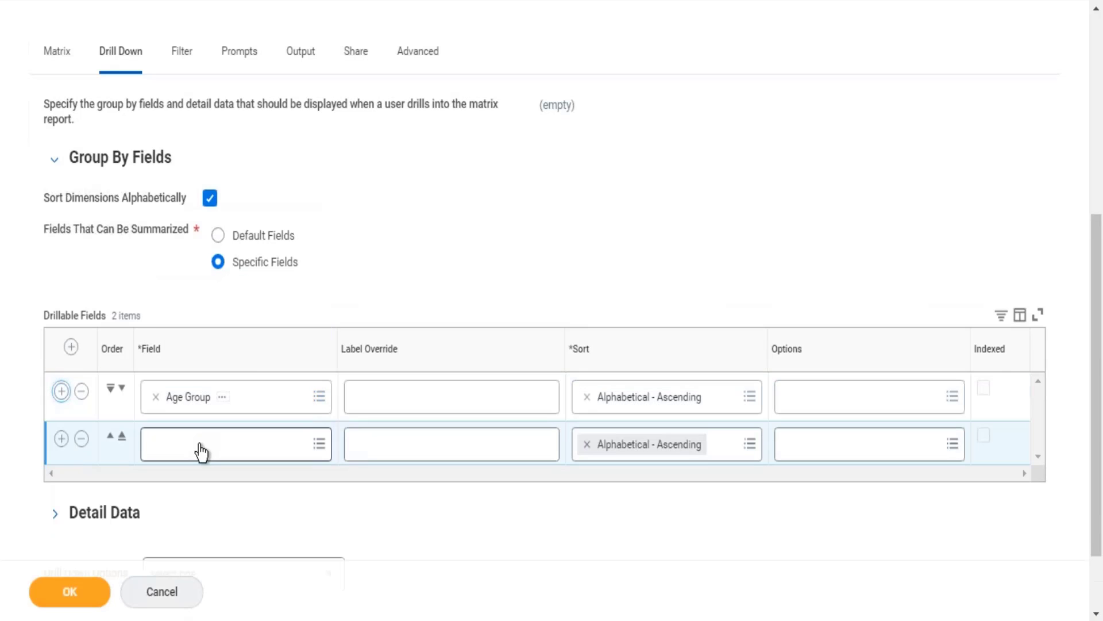
# Search for "compensation grade" and set Compensation Grade as the second drillable field.
pyautogui.click(201, 451)
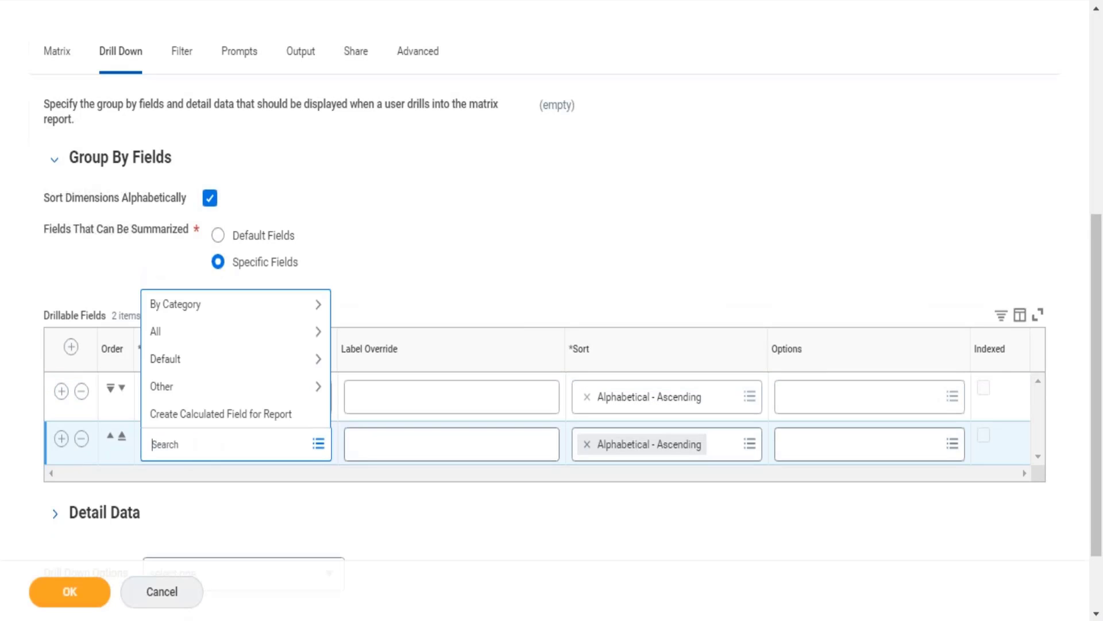
pyautogui.write('compensation grade')
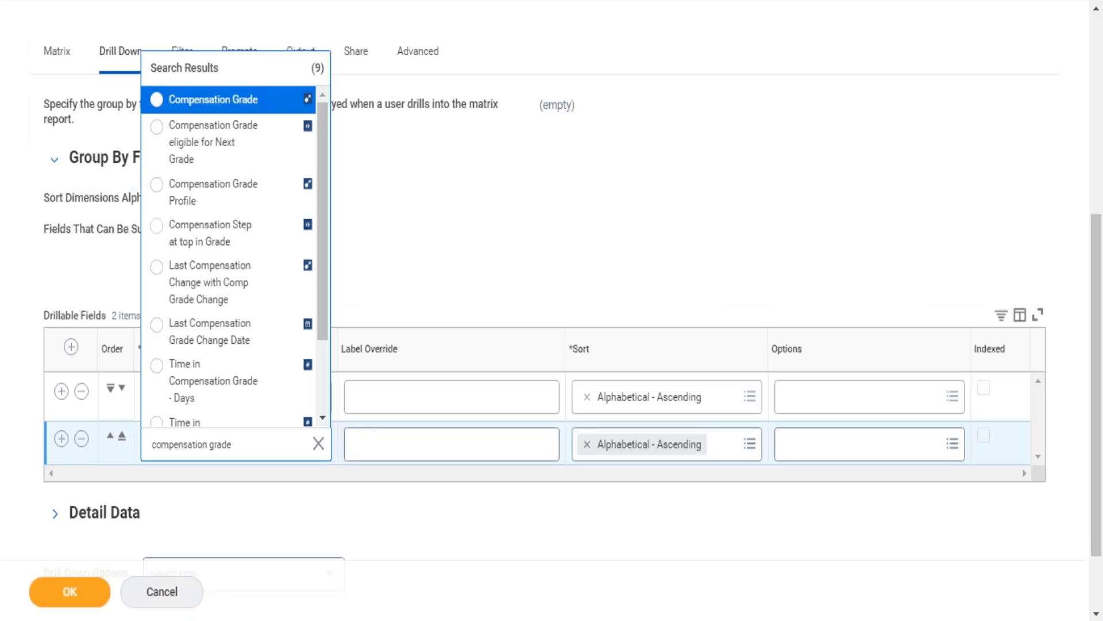
pyautogui.press('Return')
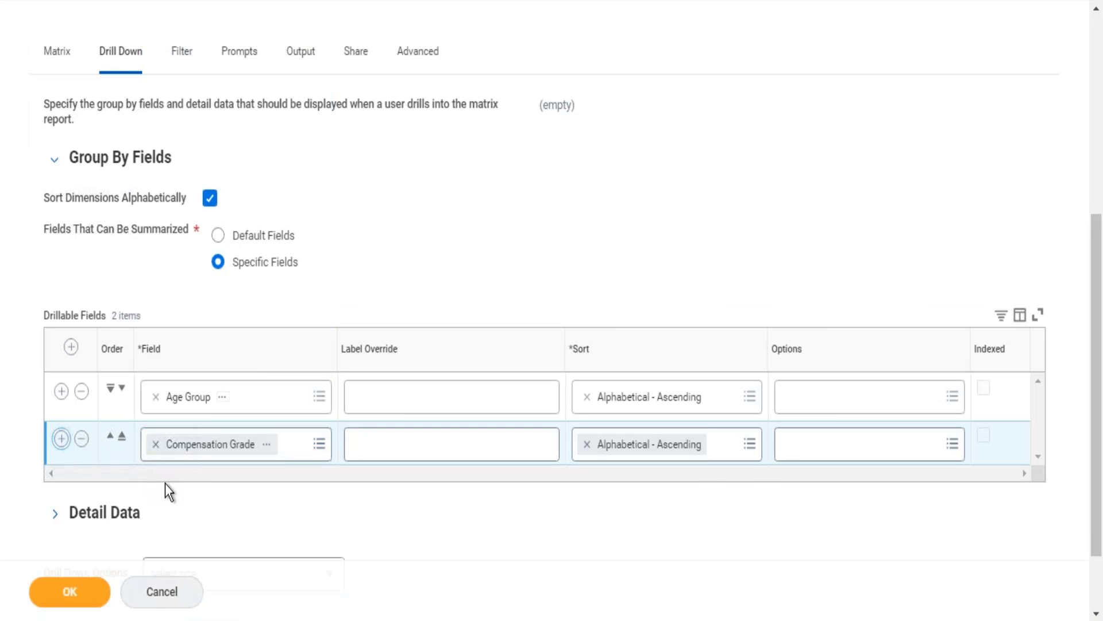
# Add Management Level as the third drillable field and look over the Drillable Fields list.
pyautogui.click(180, 497)
pyautogui.write('m')
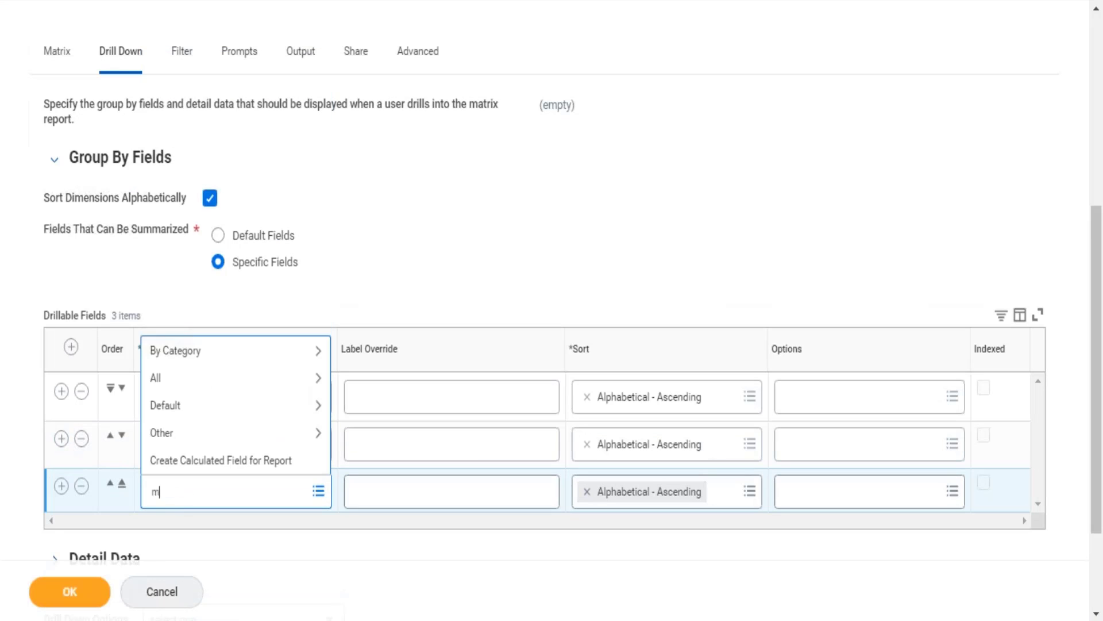
pyautogui.write('anagement level')
pyautogui.press('Return')
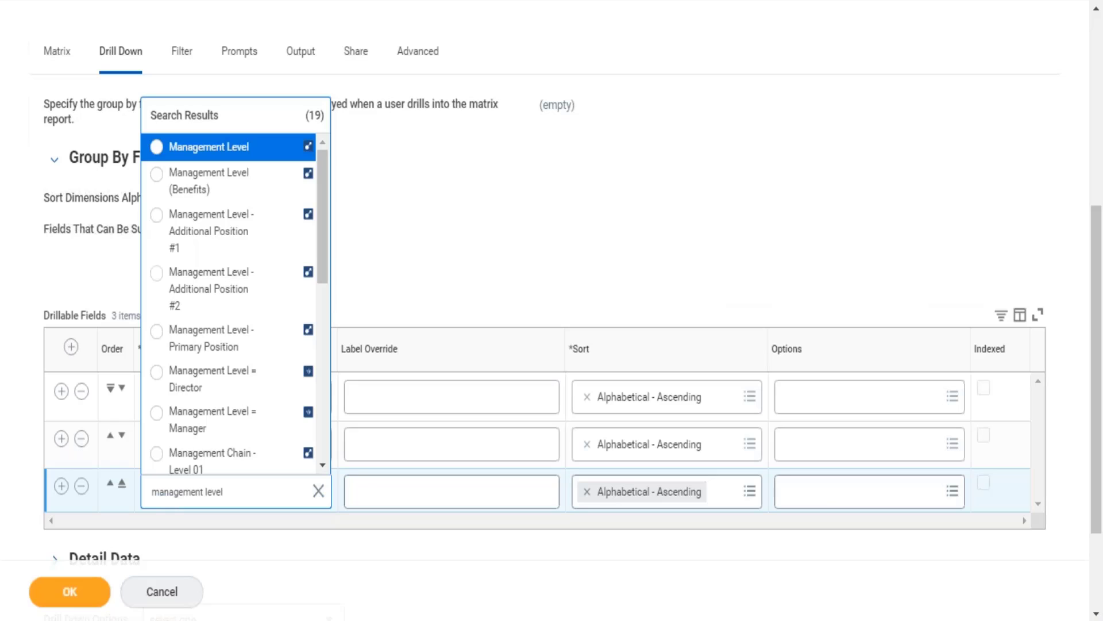
pyautogui.press('Return')
pyautogui.moveTo(43, 317); pyautogui.dragTo(152, 316)
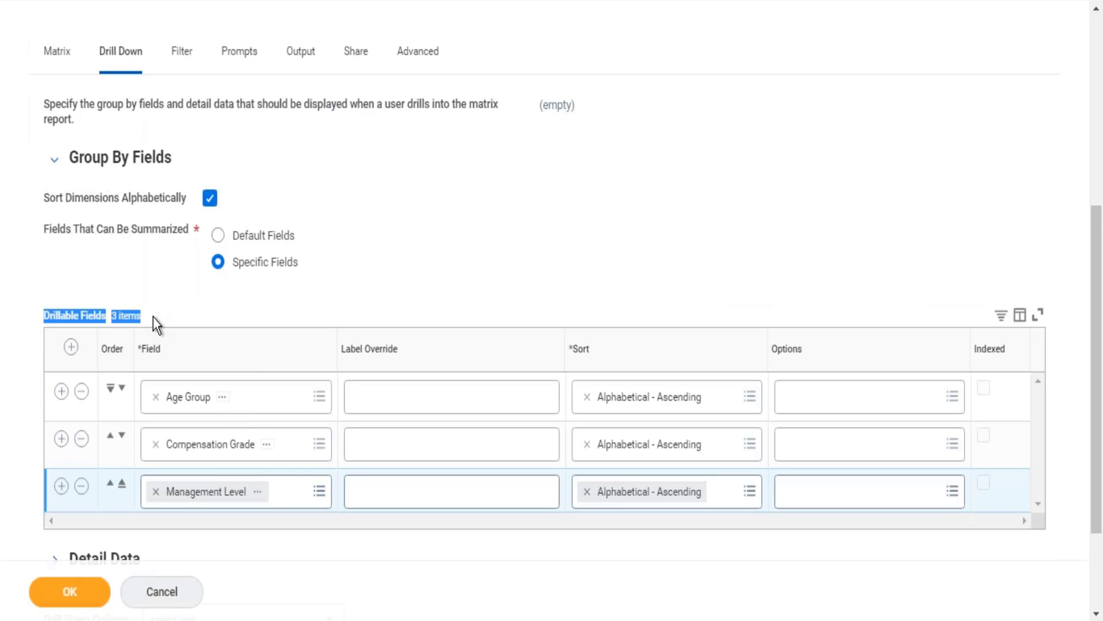
# Save the edited report definition and run the report.
pyautogui.click(74, 591)
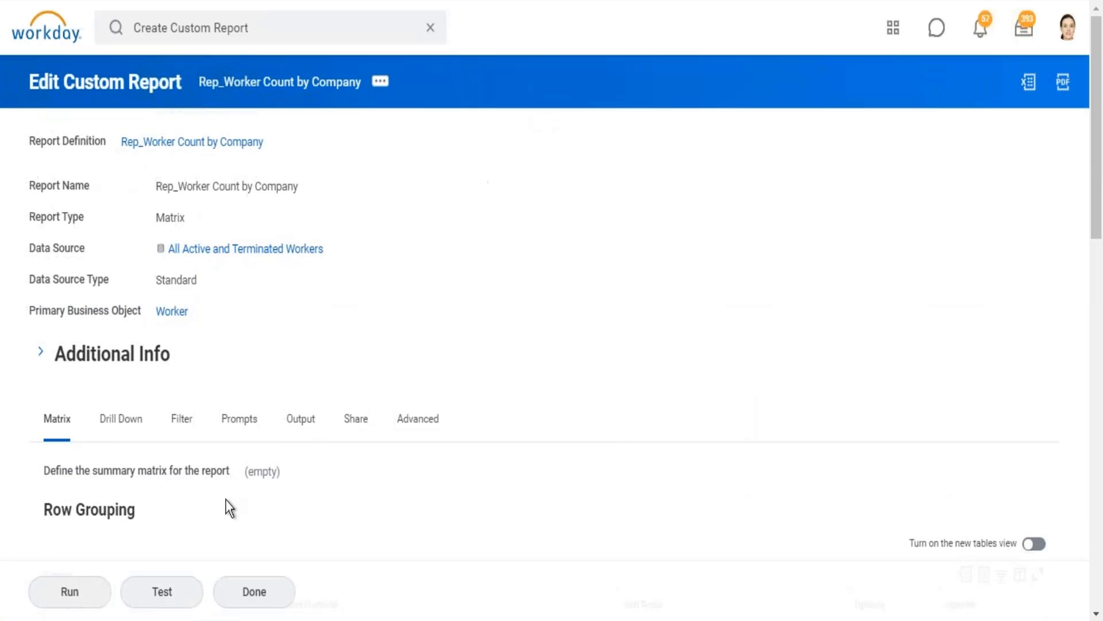
pyautogui.click(73, 592)
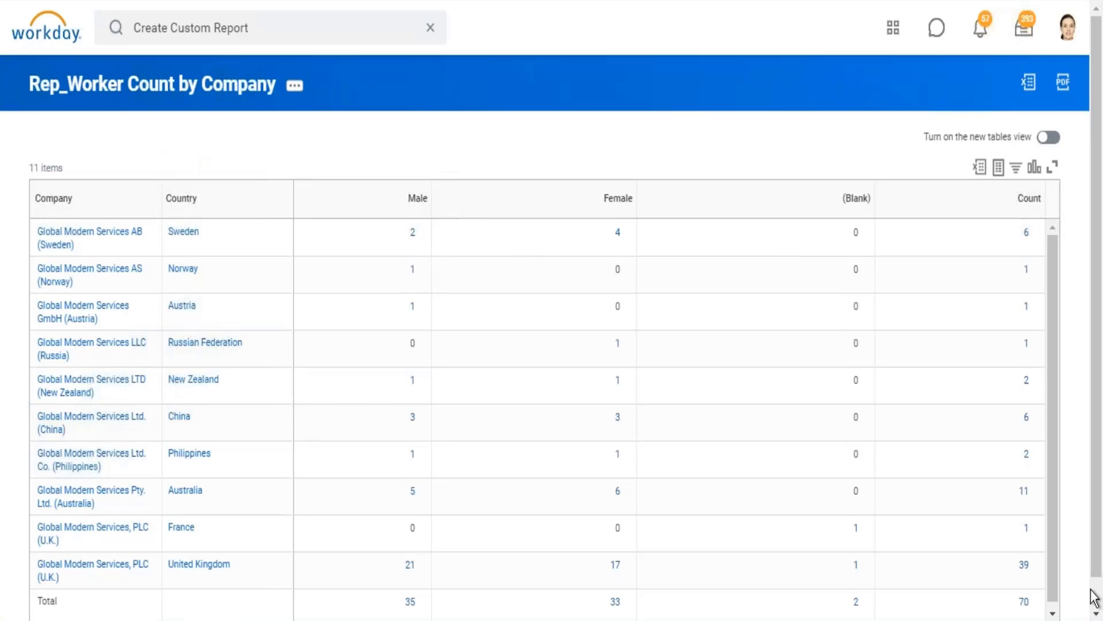
pyautogui.scroll(-1, 1093, 599)
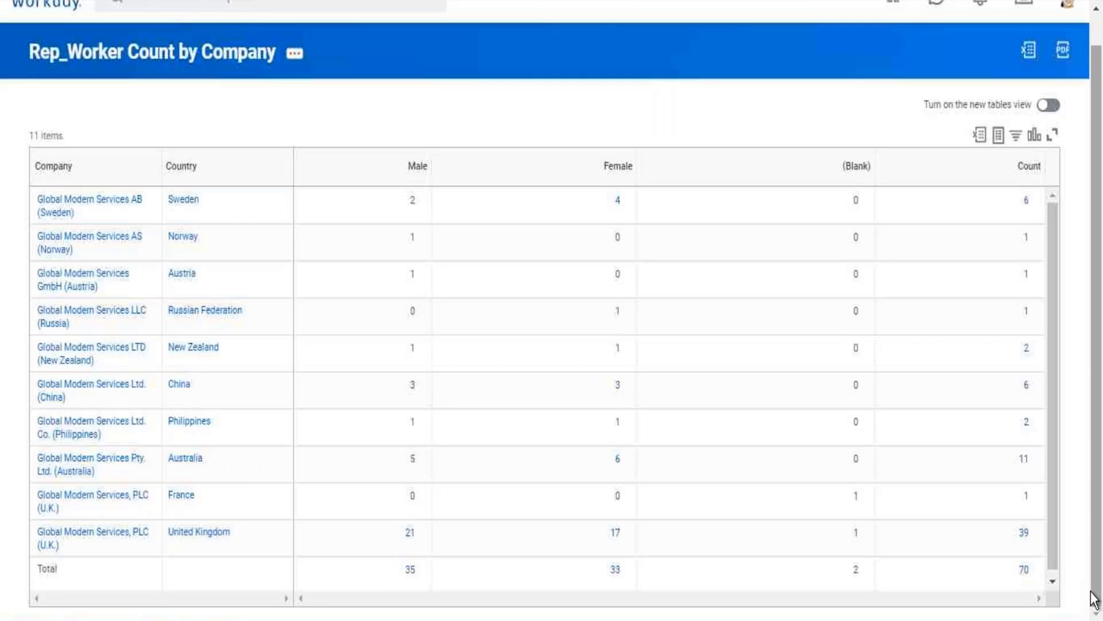
# Drill into the overall total worker count, group its workers by Management Level, and close the detail window after review.
pyautogui.click(1025, 571)
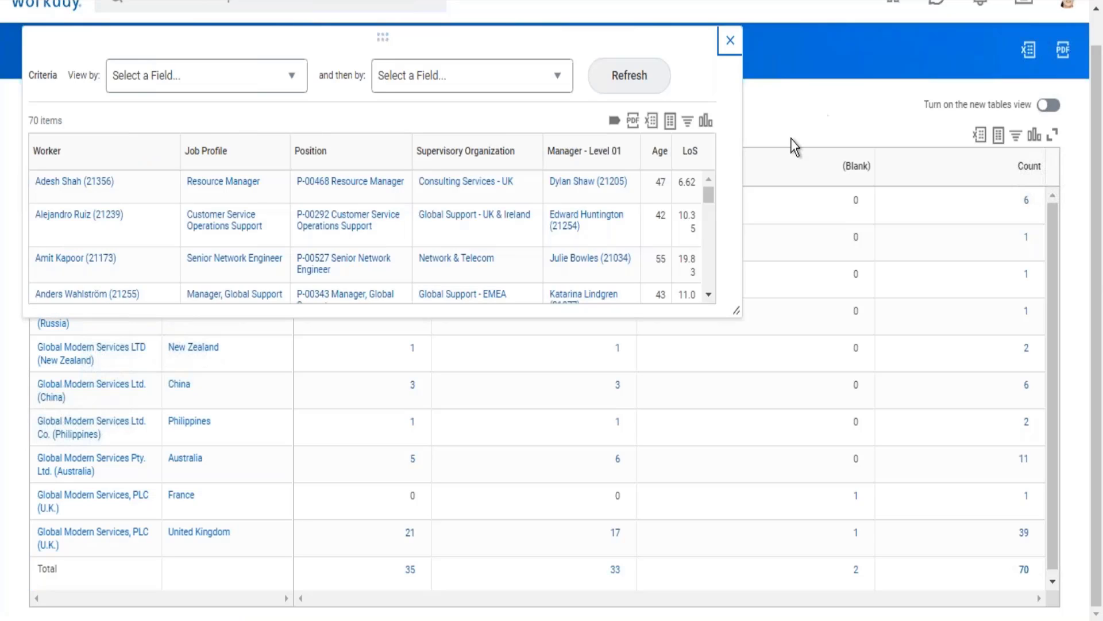
pyautogui.moveTo(737, 310); pyautogui.dragTo(811, 507)
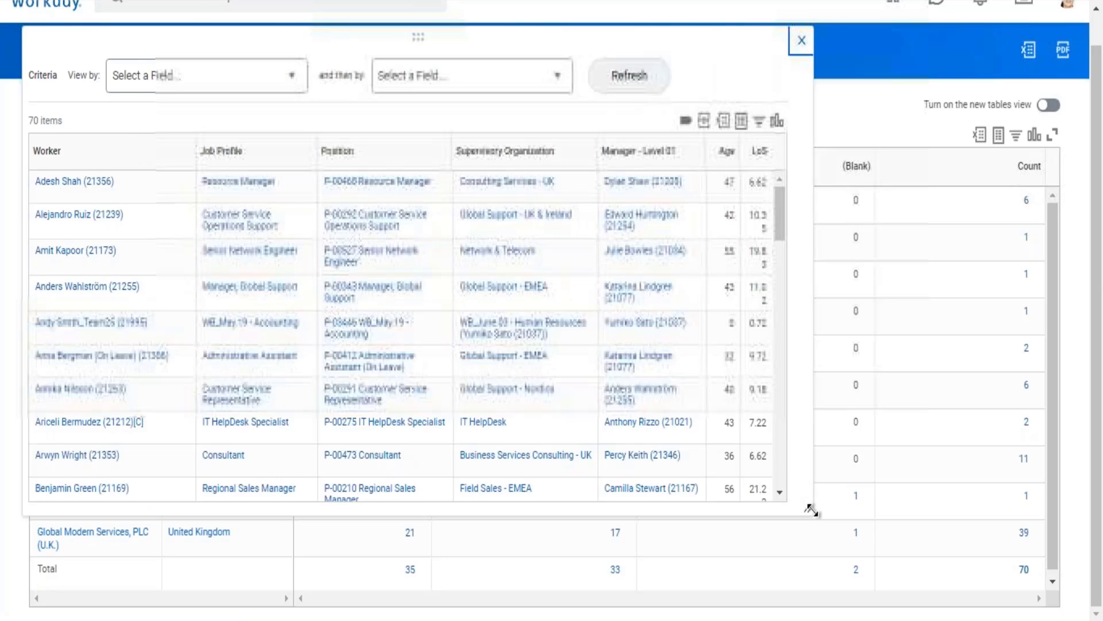
pyautogui.click(297, 75)
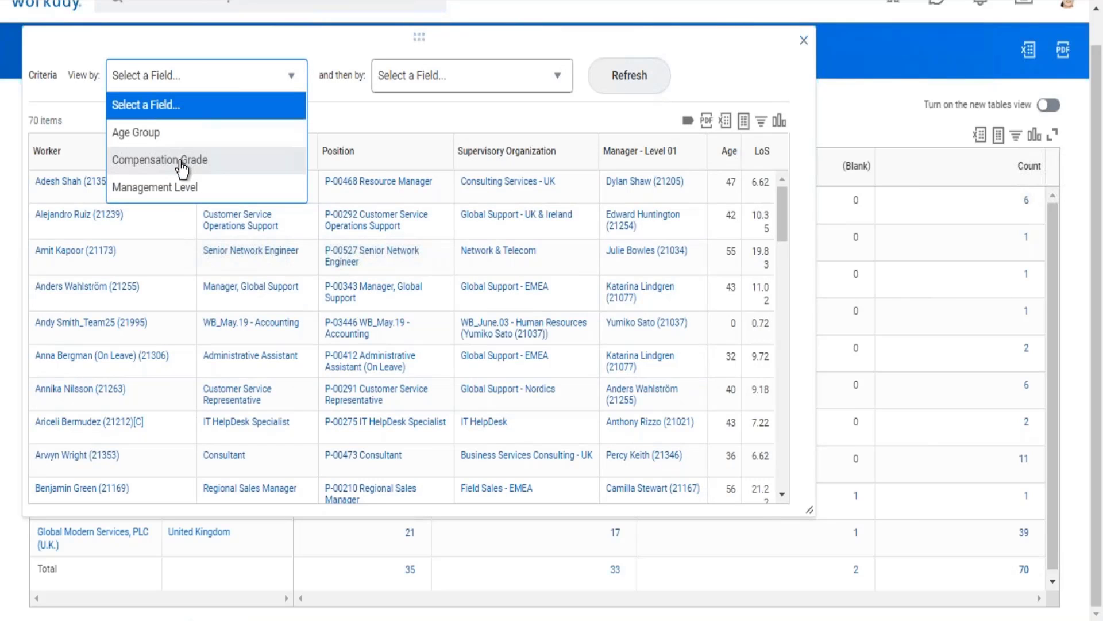
pyautogui.click(167, 187)
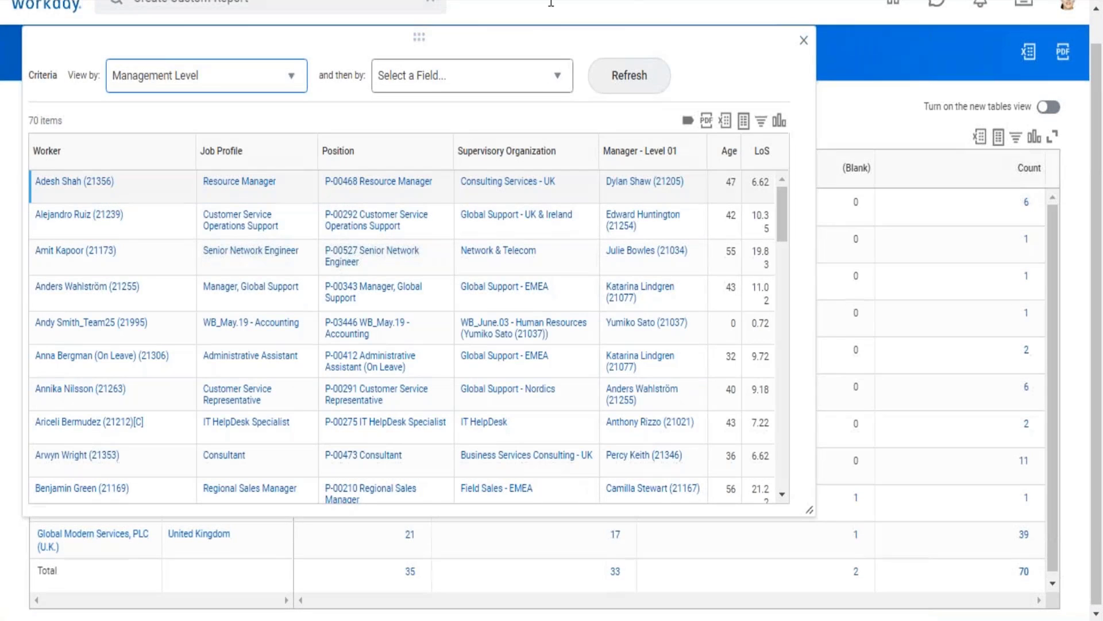
pyautogui.click(629, 75)
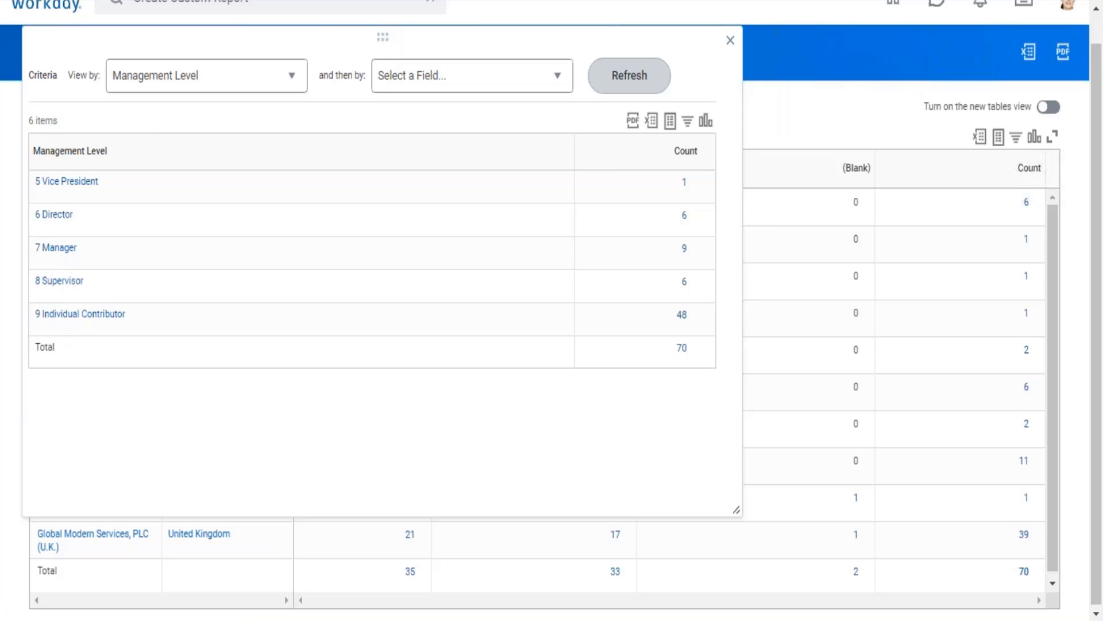
pyautogui.click(731, 42)
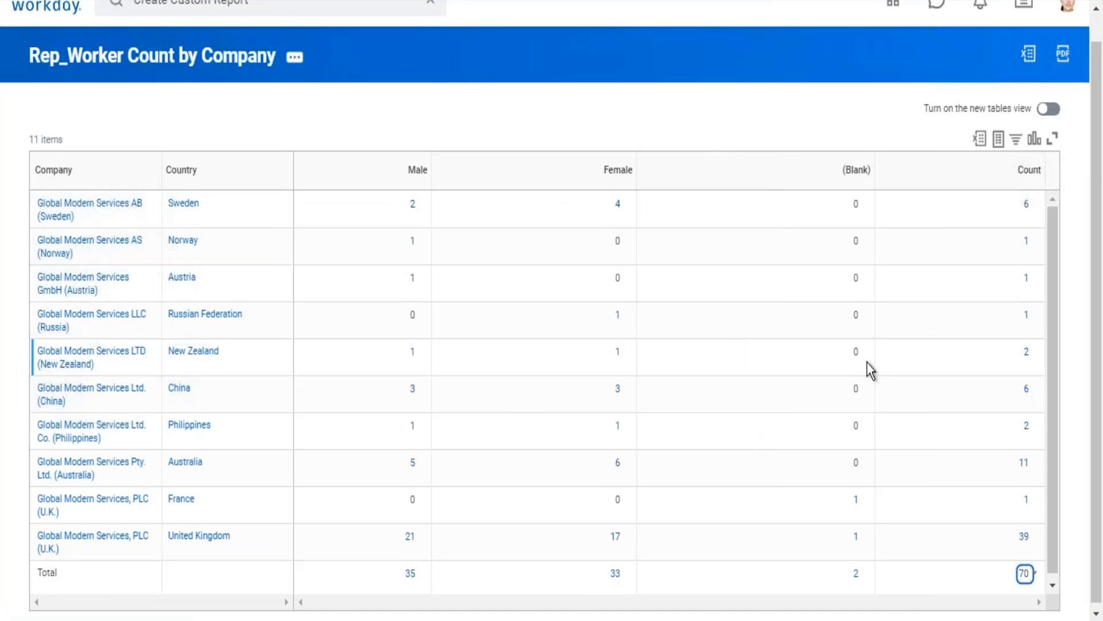
# Reopen the overall total's worker detail in an enlarged window and check its View by field choices.
pyautogui.click(1025, 573)
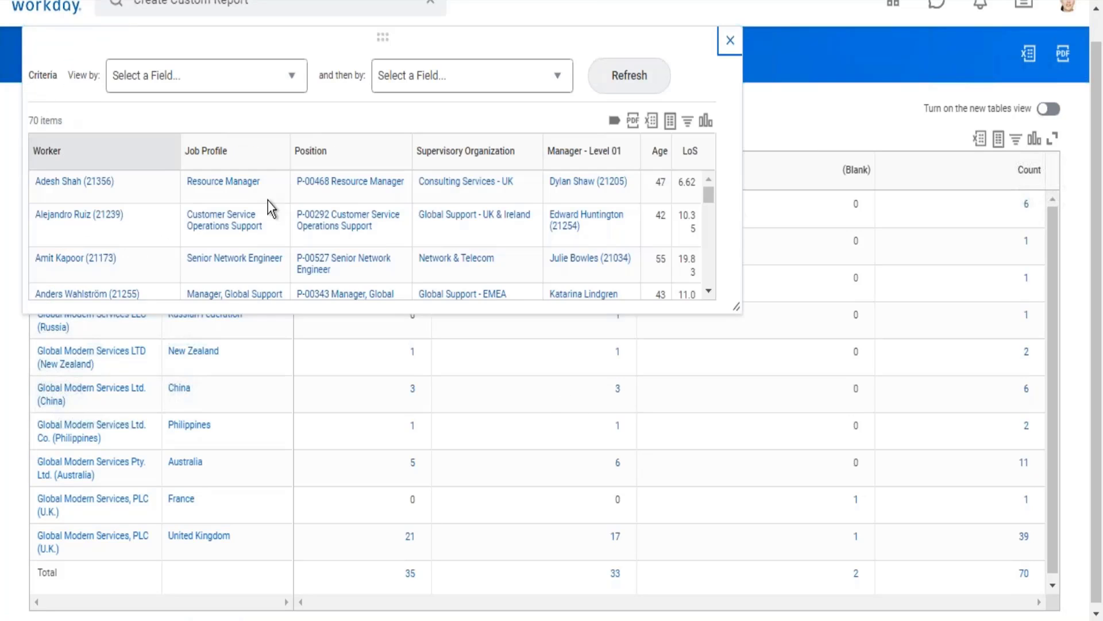
pyautogui.moveTo(738, 323); pyautogui.dragTo(824, 492)
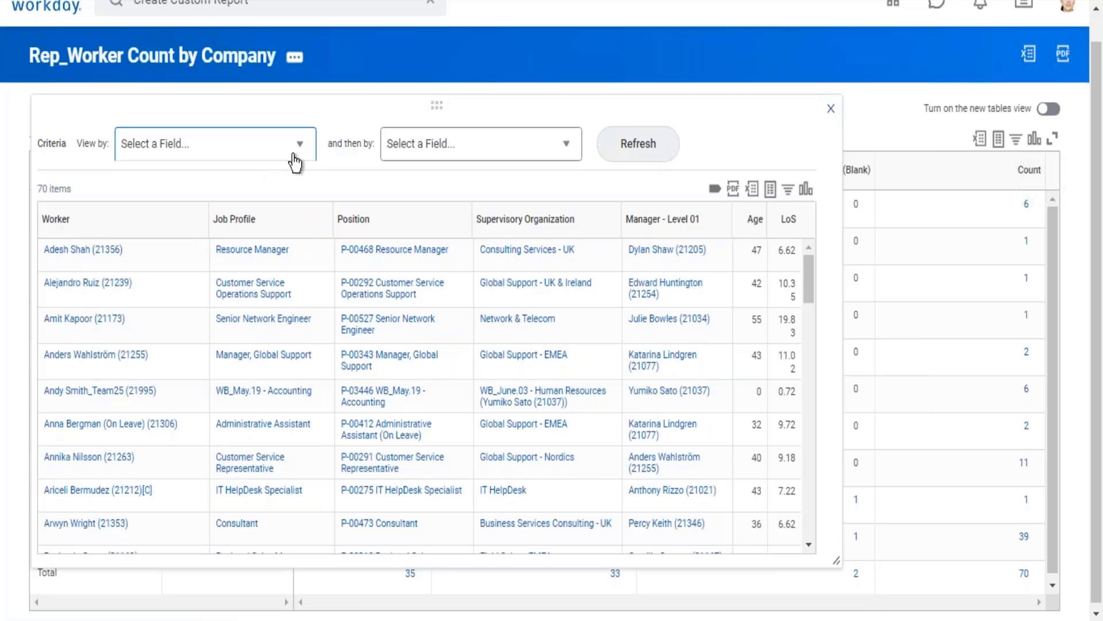
pyautogui.click(295, 163)
pyautogui.click(717, 108)
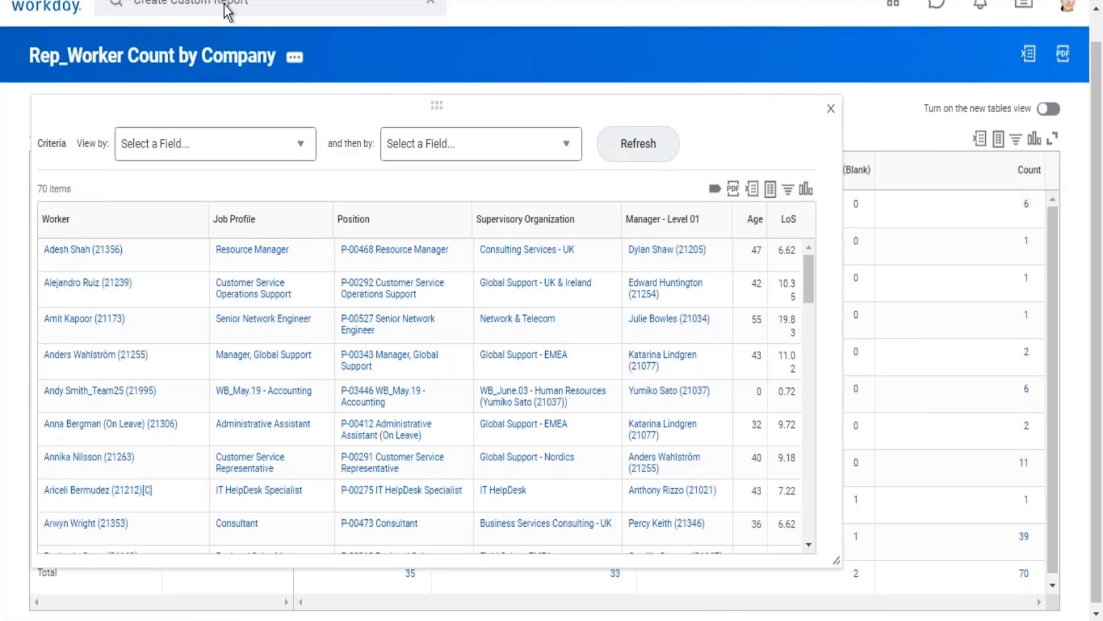
# Open the Rep_Worker Count by Company report definition for editing and go to the end of its drill-down settings.
pyautogui.click(192, 73)
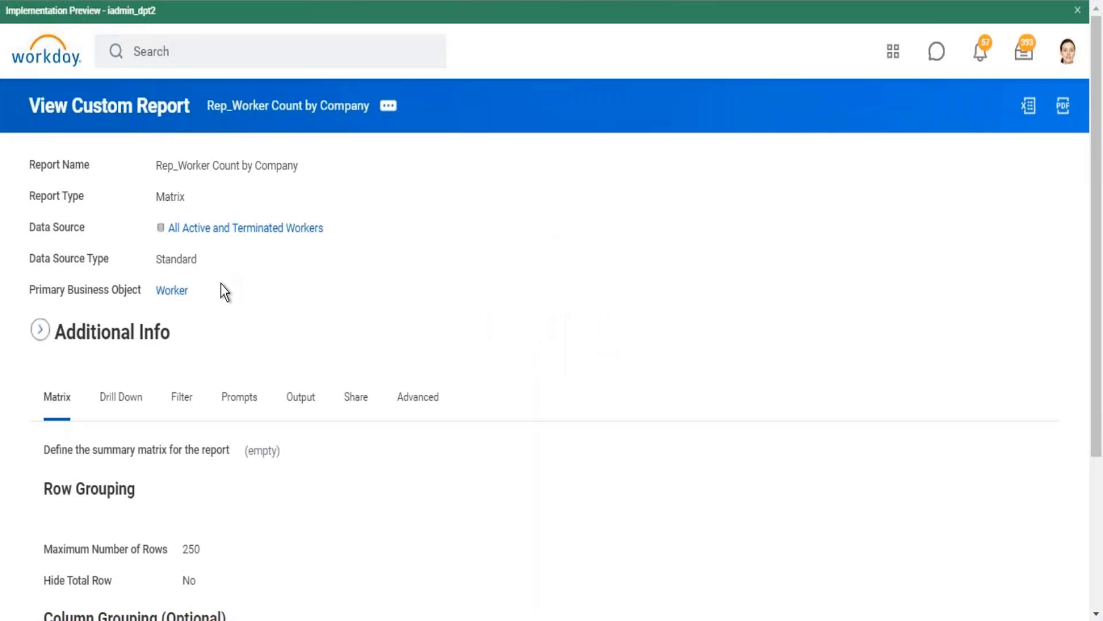
pyautogui.click(388, 108)
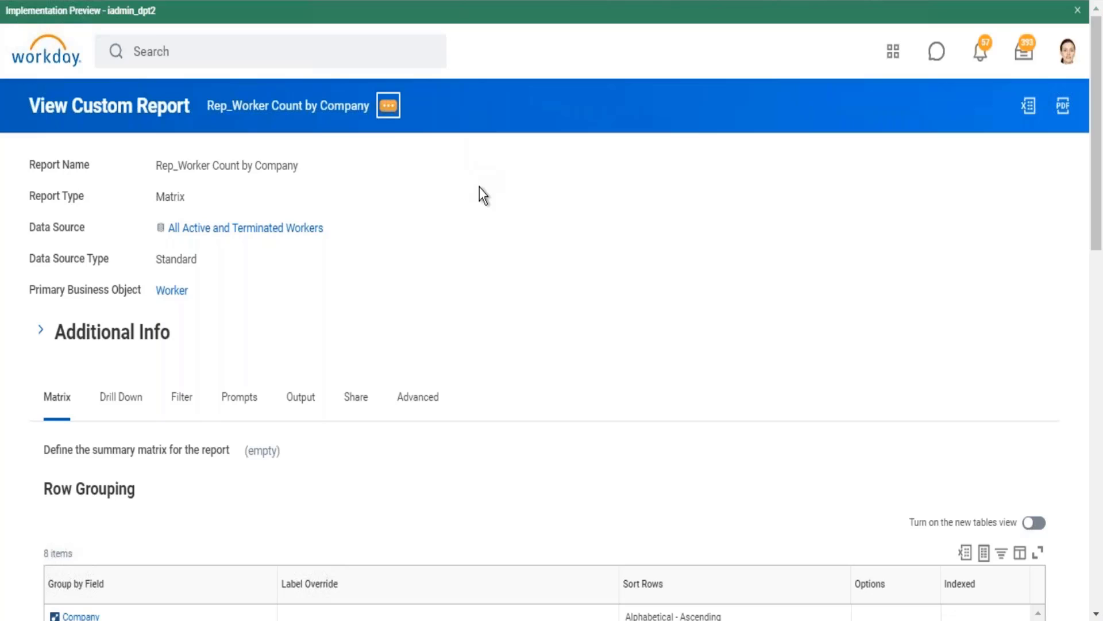
pyautogui.moveTo(466, 165)
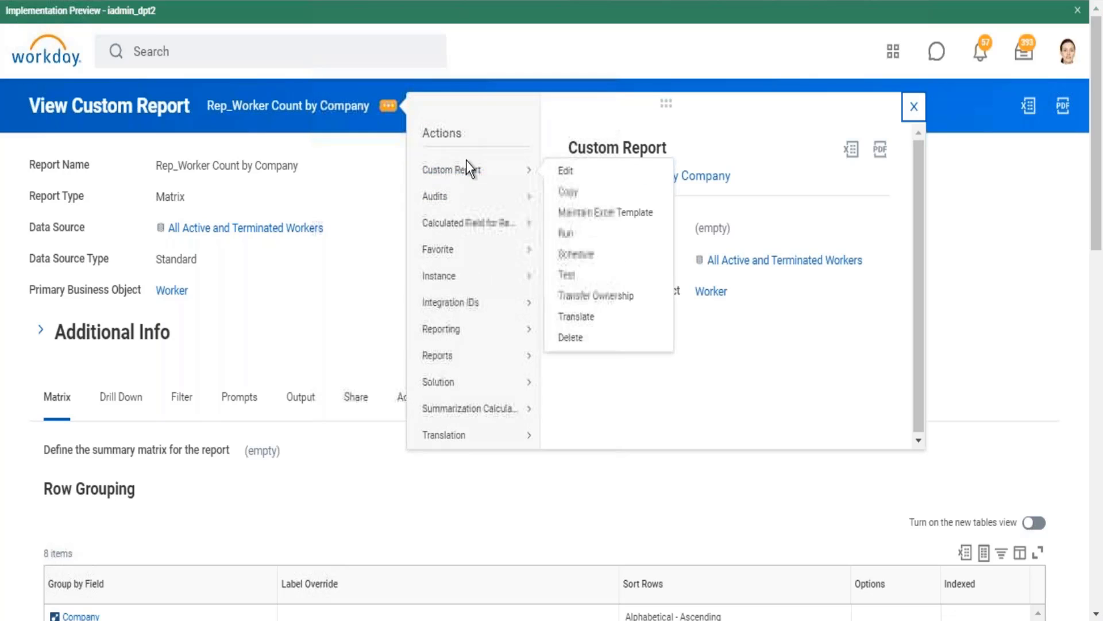
pyautogui.click(569, 177)
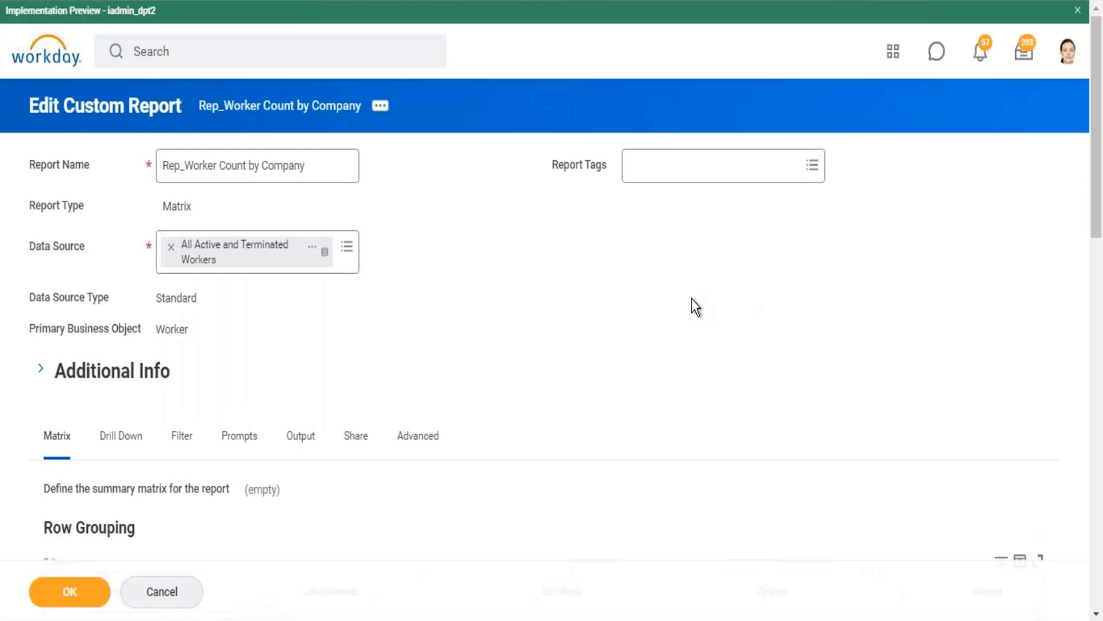
pyautogui.scroll(-3, 693, 306)
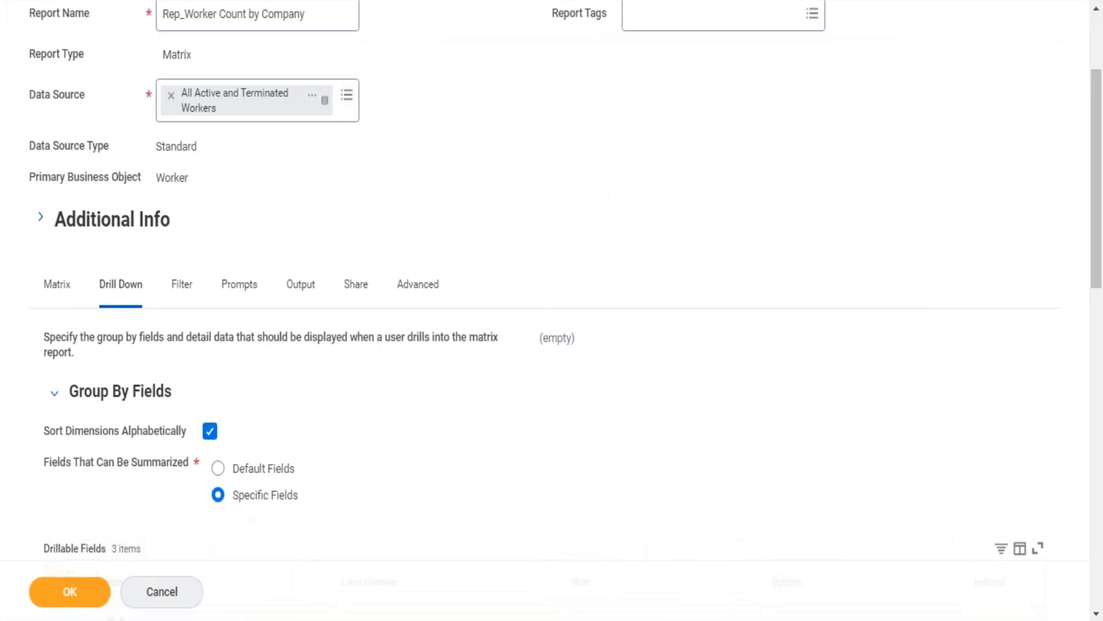
pyautogui.scroll(-15, 551, 311)
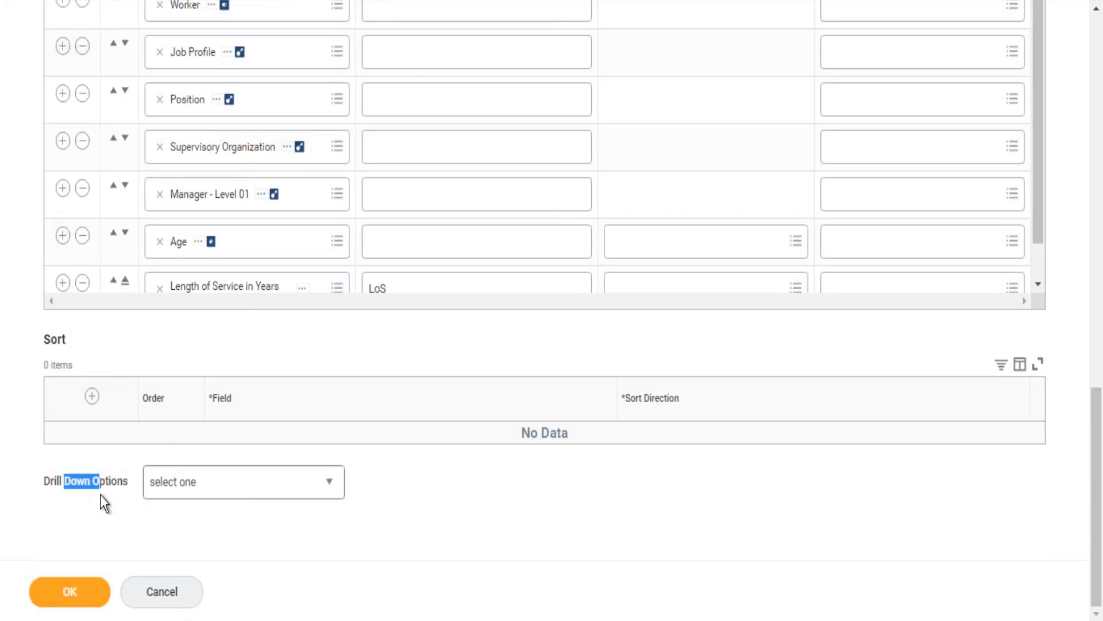
# Add a sort row to the drill-down detail data using the Age field with Alphabetical - Ascending direction.
pyautogui.moveTo(45, 333); pyautogui.dragTo(73, 343)
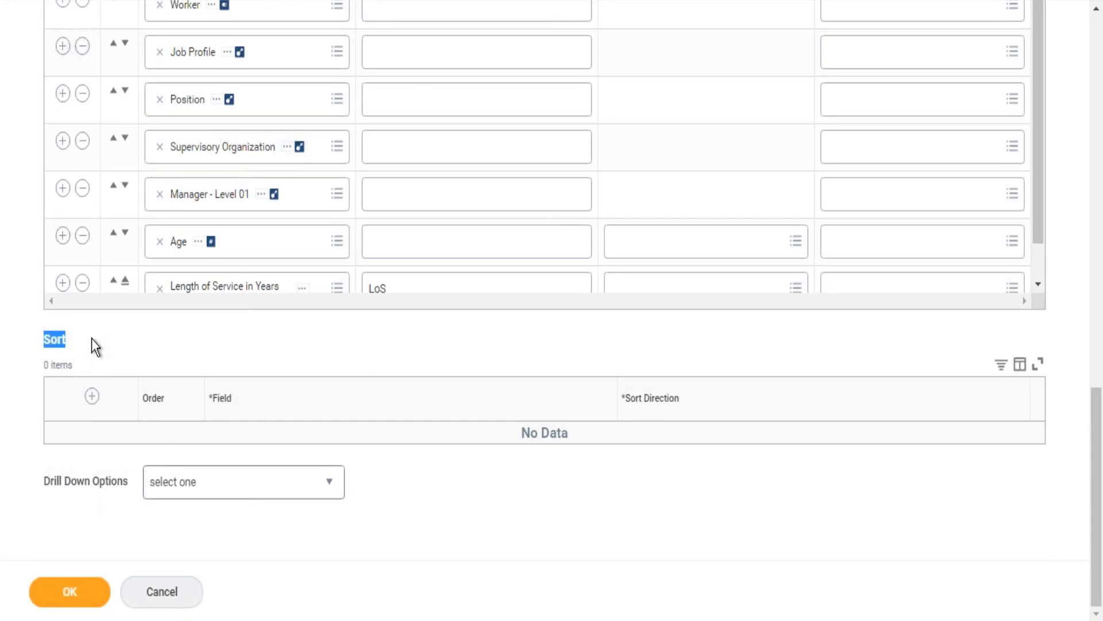
pyautogui.click(92, 396)
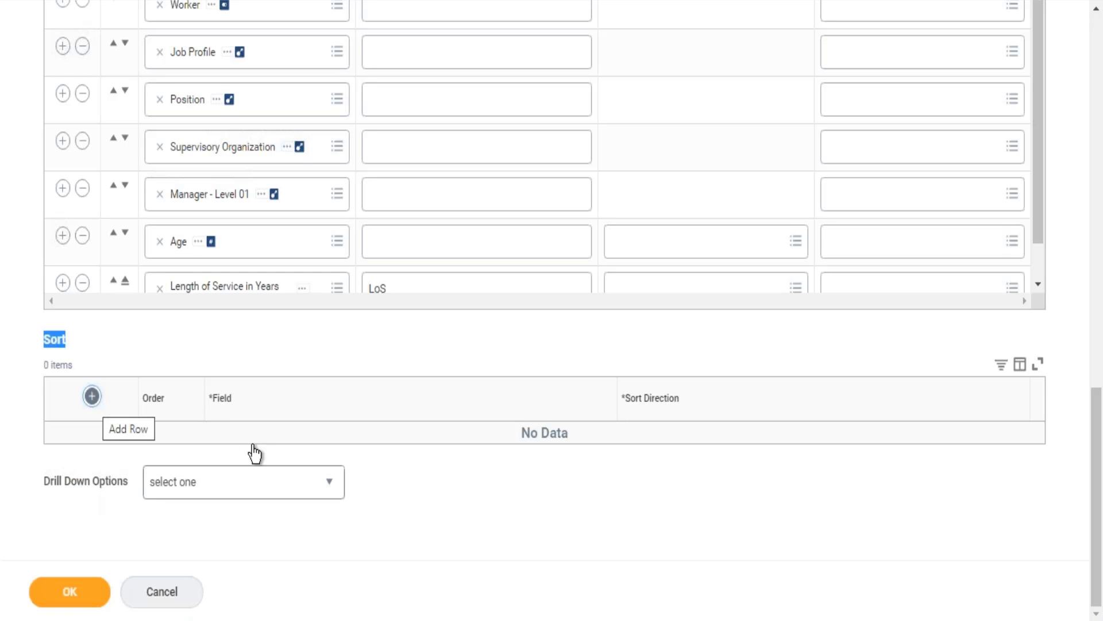
pyautogui.click(249, 457)
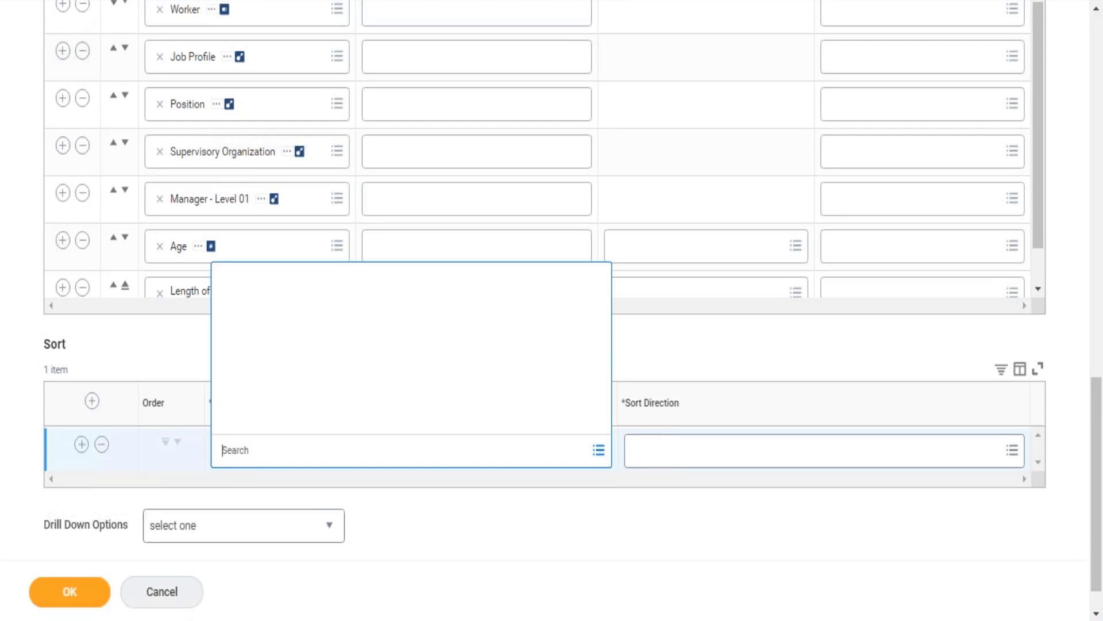
pyautogui.write('age')
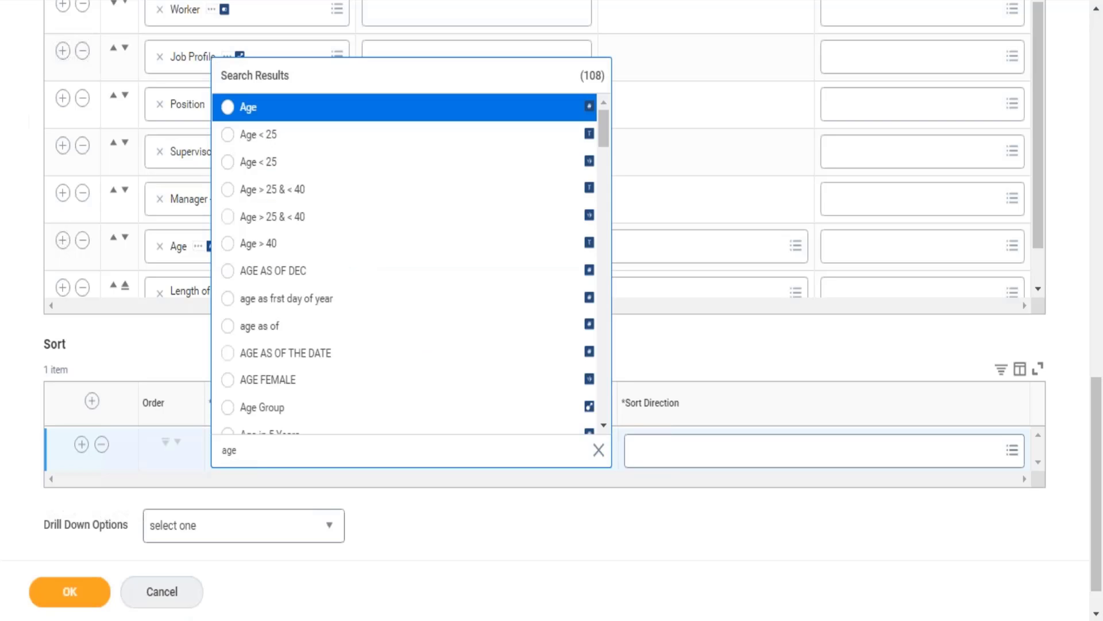
pyautogui.press('Return')
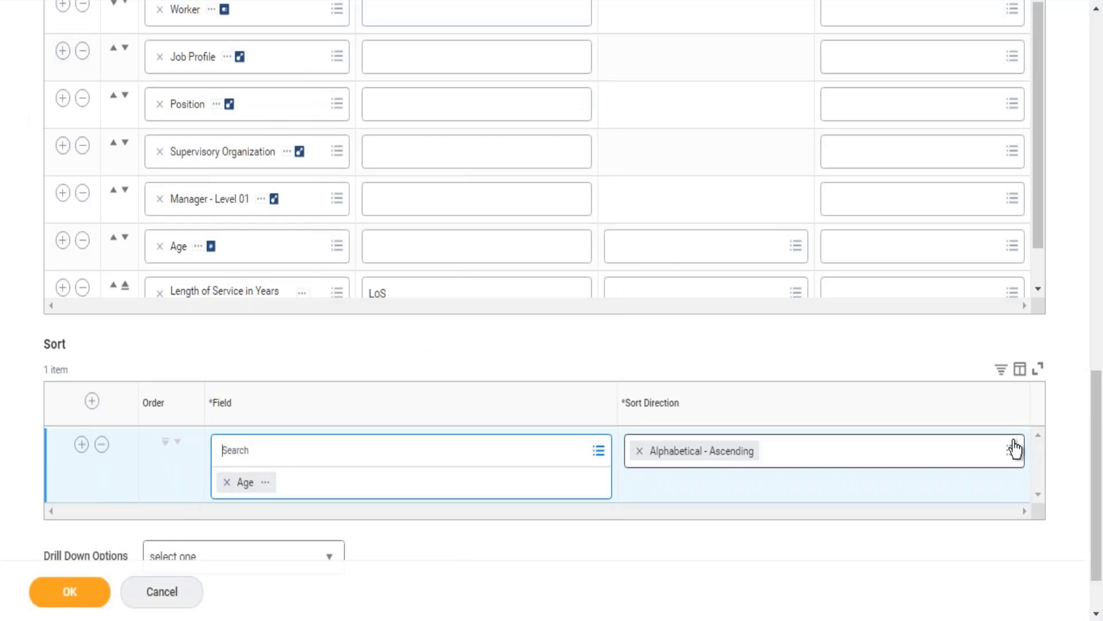
pyautogui.click(1014, 450)
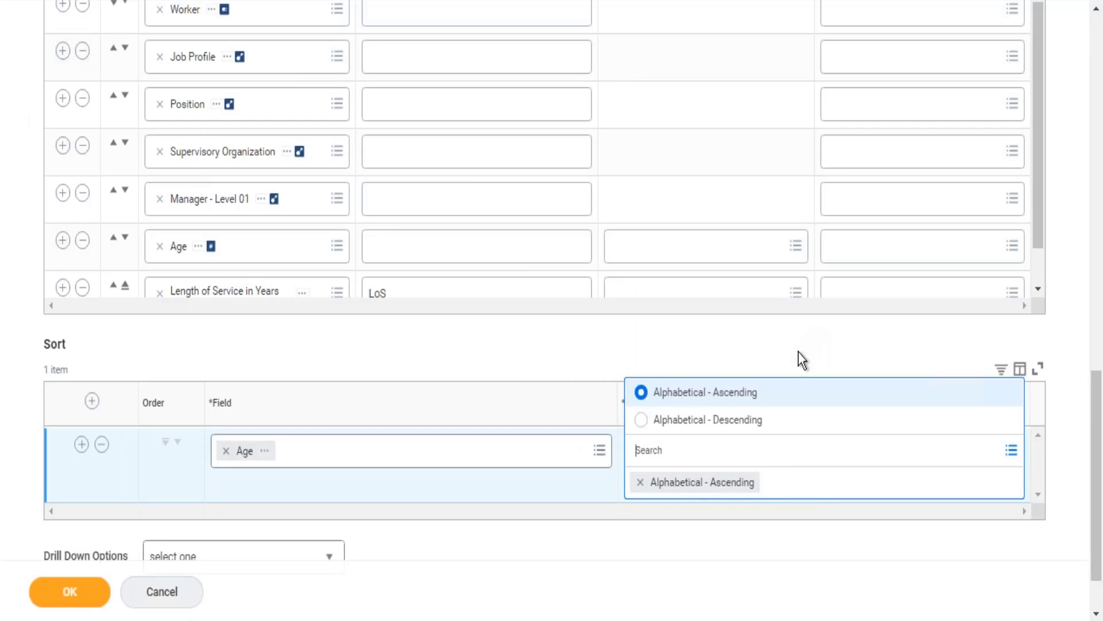
pyautogui.click(798, 351)
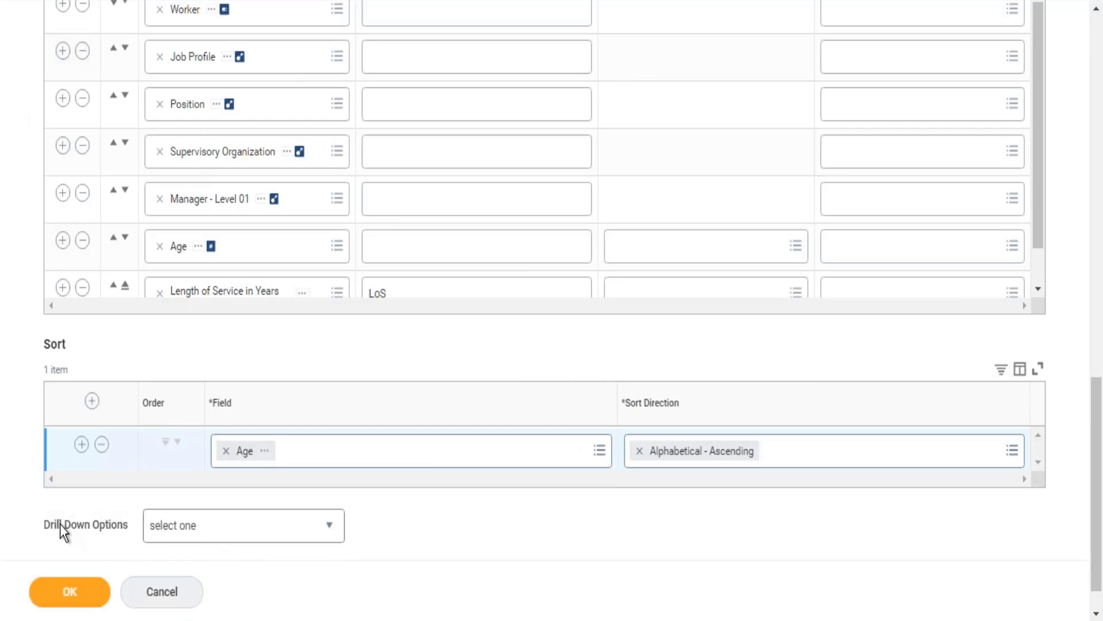
# Set Drill Down Options to "Disable all drilling for the report".
pyautogui.moveTo(61, 529); pyautogui.dragTo(75, 531)
pyautogui.click(320, 522)
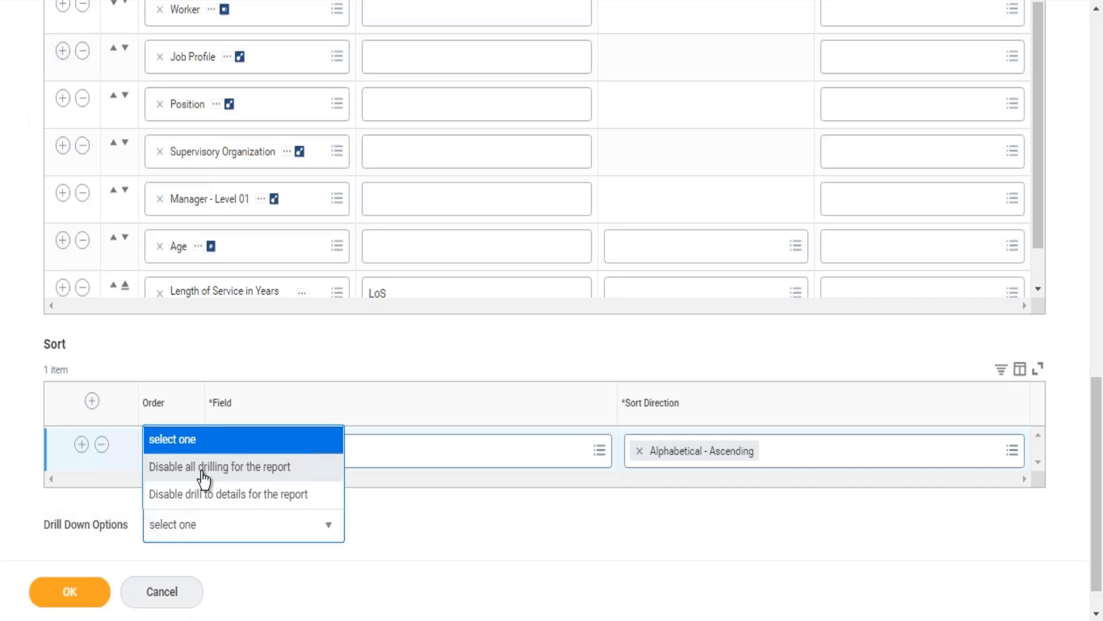
pyautogui.click(203, 468)
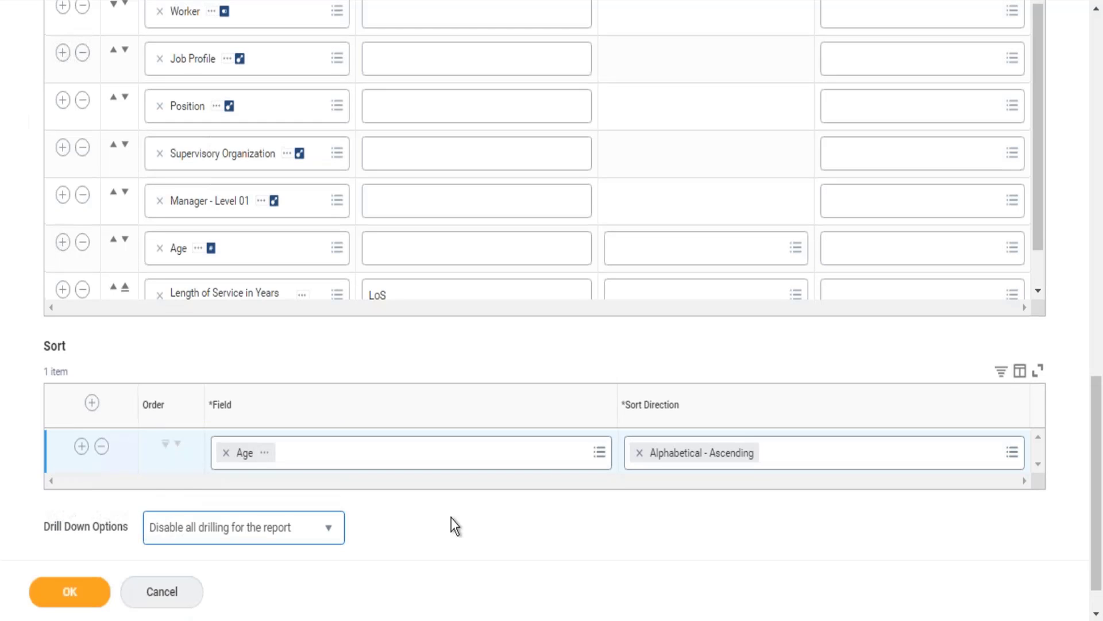
# Save the report definition, run the report, and check whether the counts down to the Total row can be drilled.
pyautogui.click(55, 594)
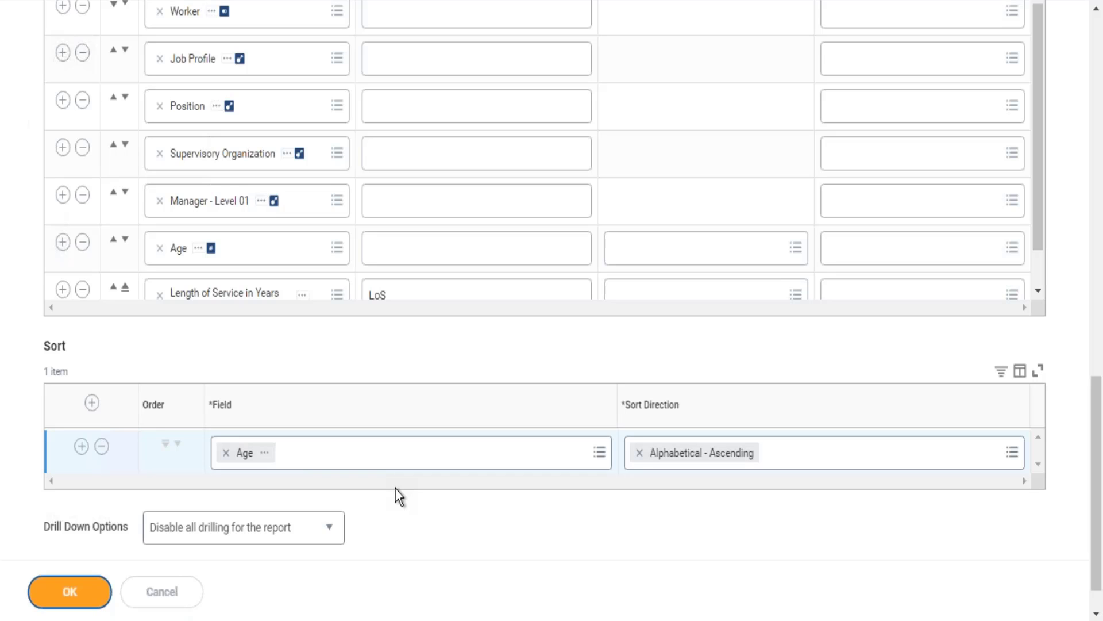
pyautogui.click(69, 595)
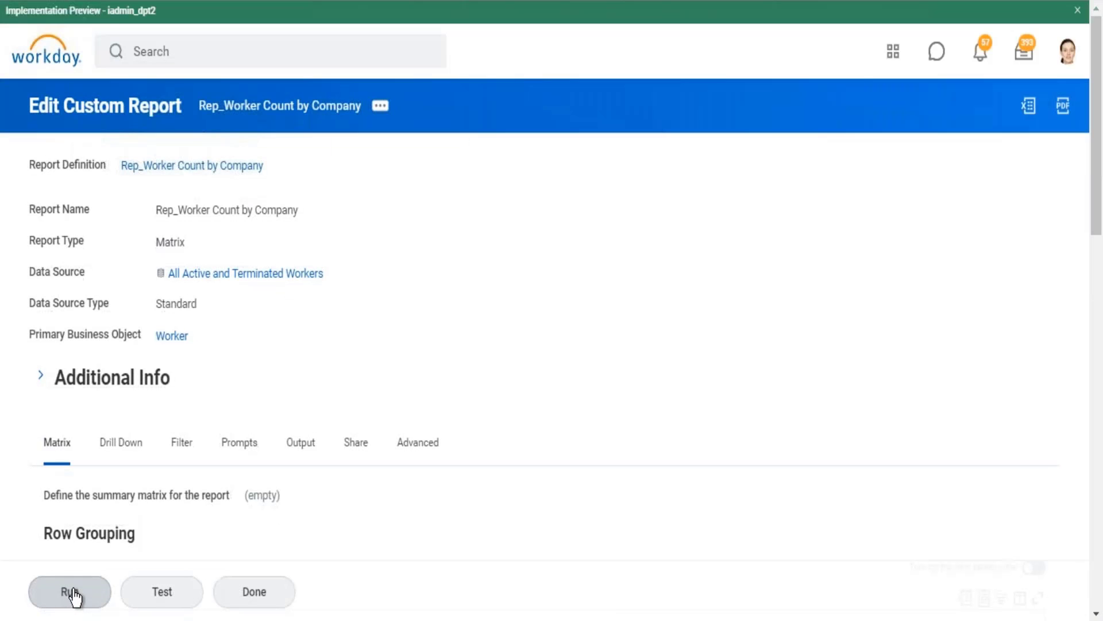
pyautogui.click(70, 598)
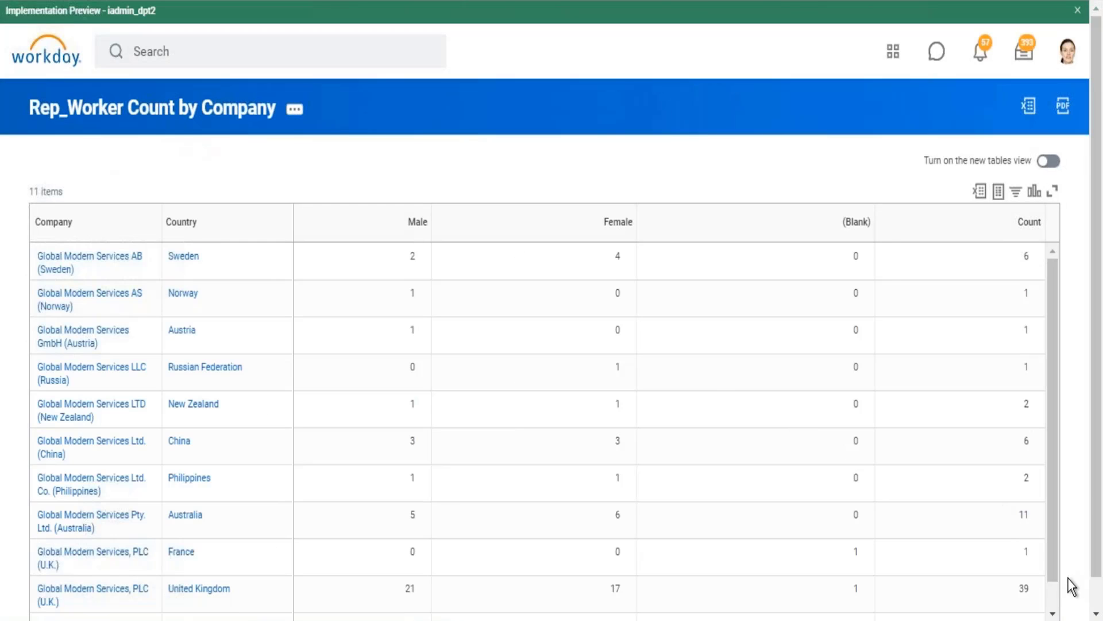
pyautogui.scroll(-1, 1095, 609)
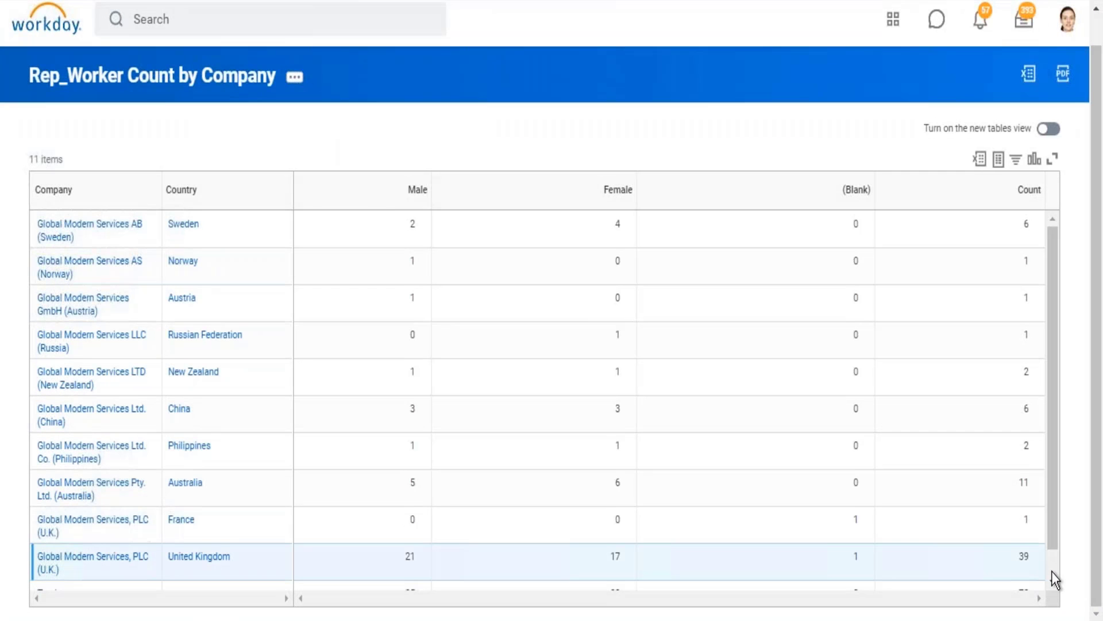
pyautogui.scroll(-1, 1051, 572)
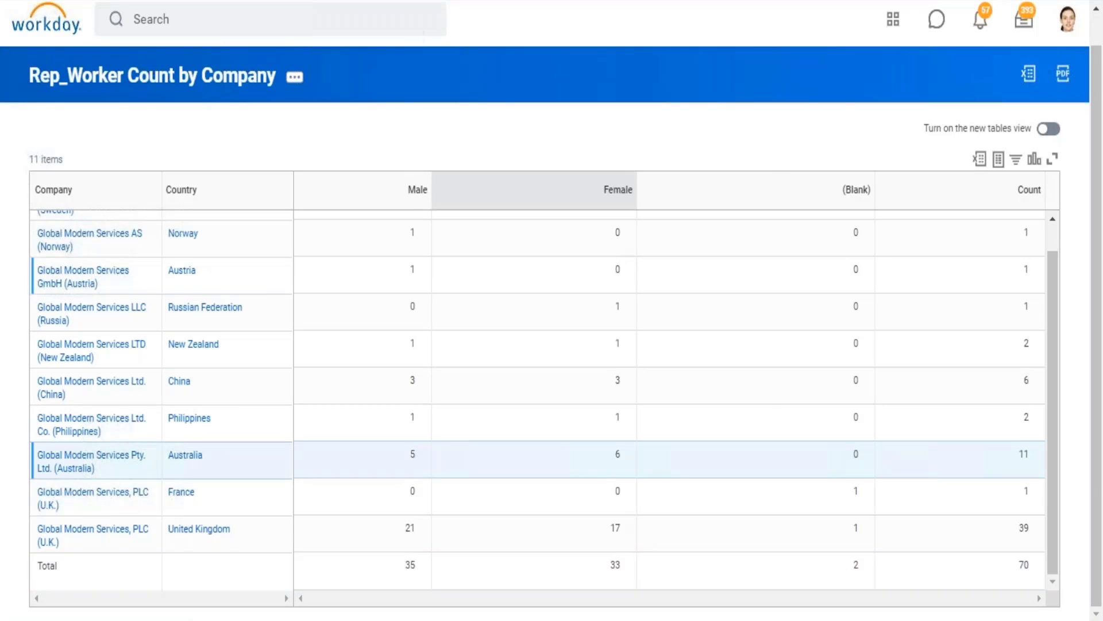
# Reopen the report definition for editing and set Drill Down Options to "Disable drill to details for the report".
pyautogui.click(290, 83)
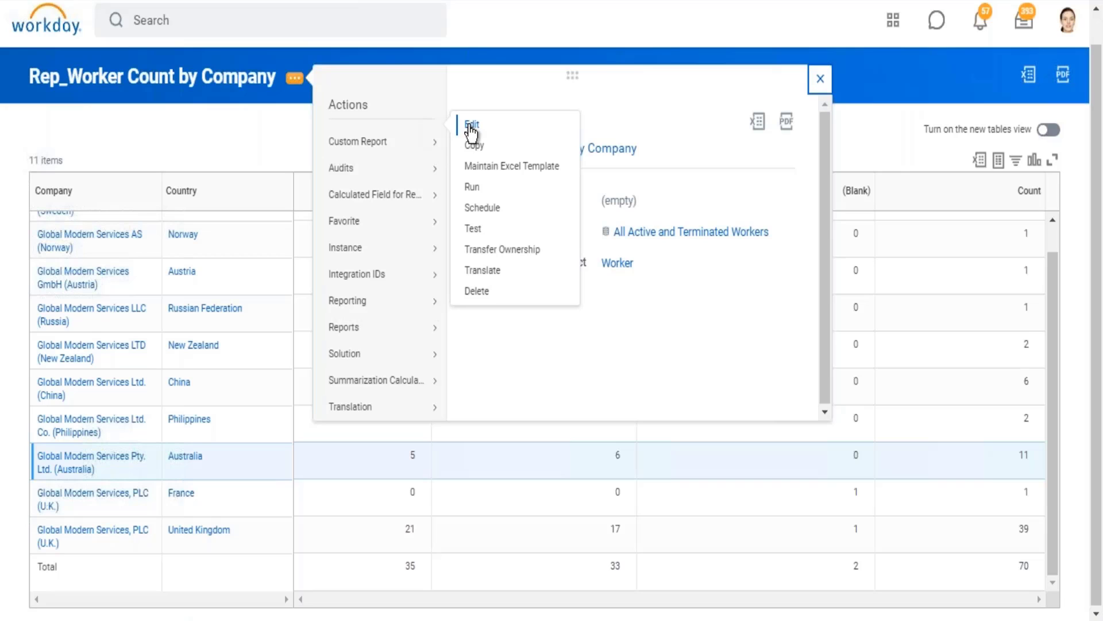
pyautogui.click(471, 126)
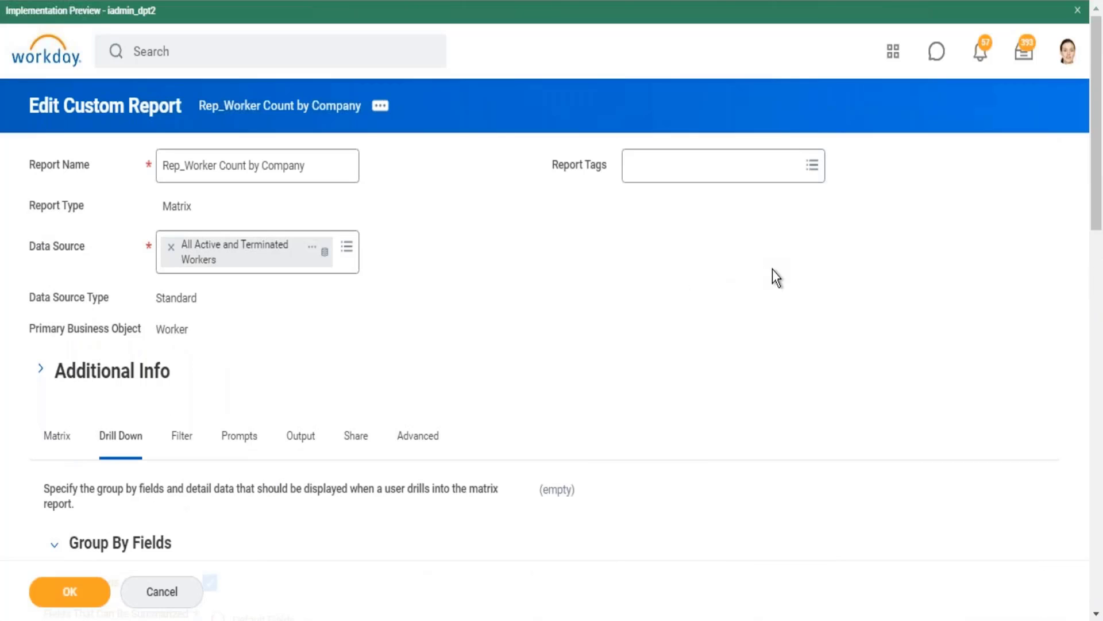
pyautogui.scroll(-15, 772, 278)
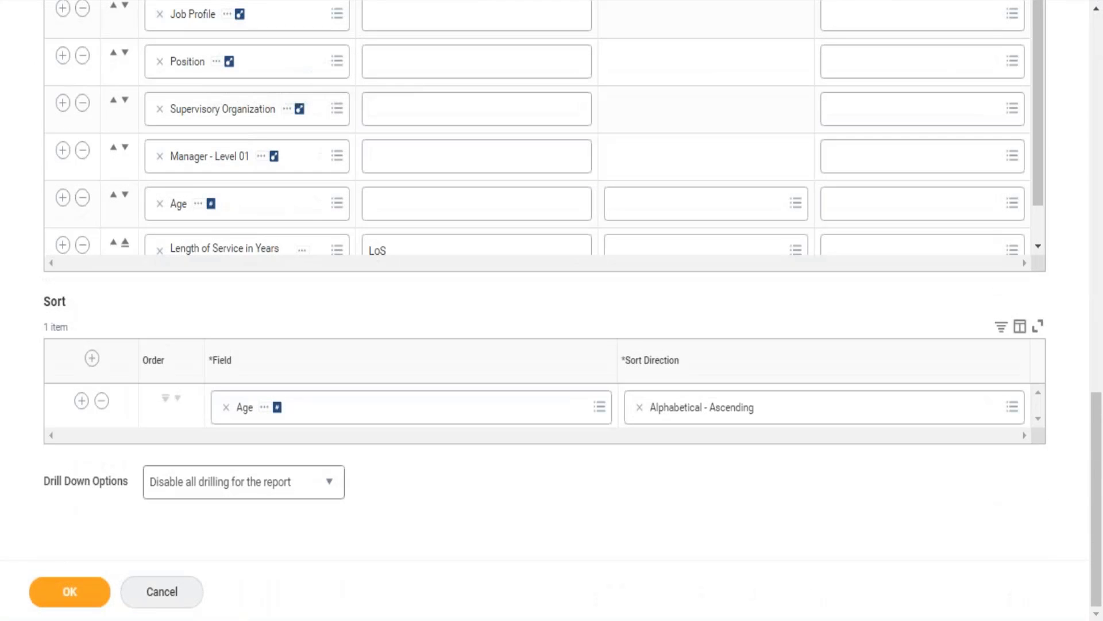
pyautogui.click(332, 502)
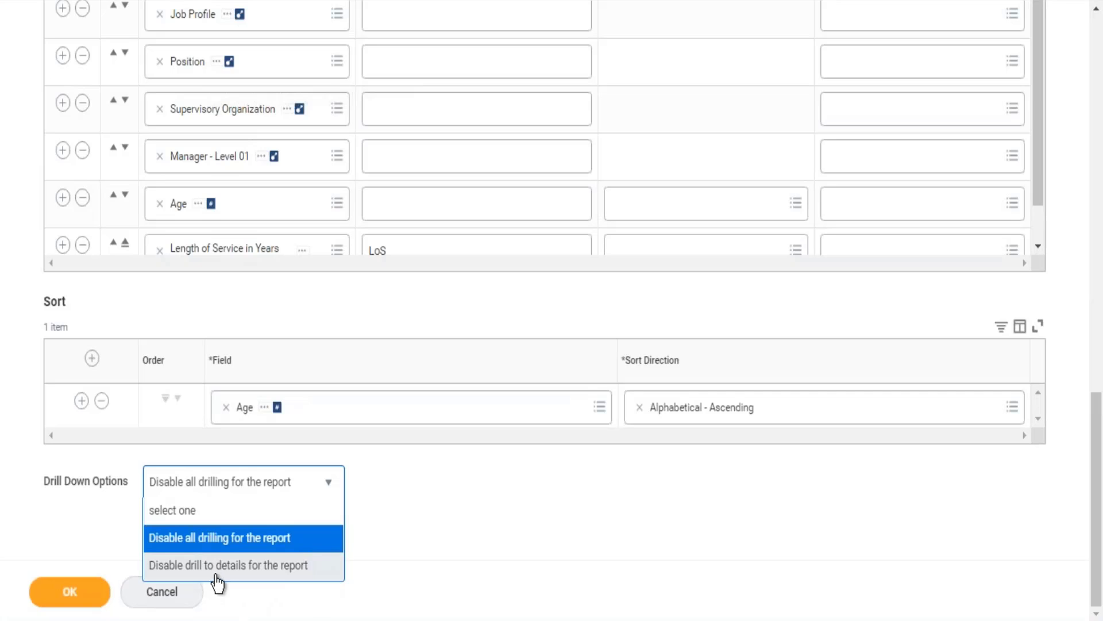
pyautogui.click(259, 566)
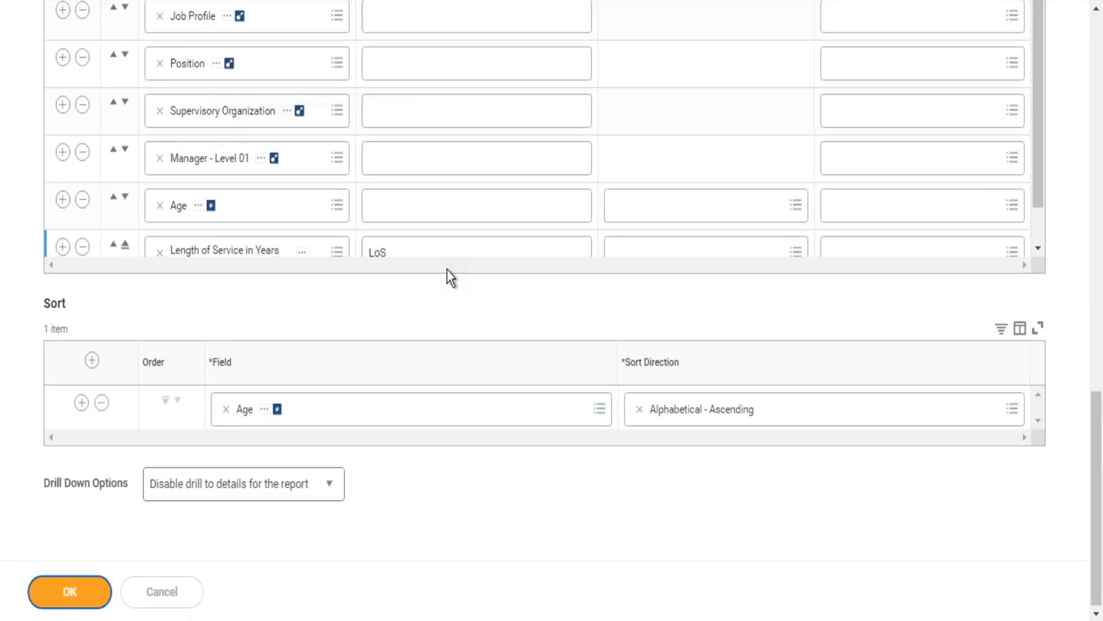
# Save the changed drill-down option and run the report again through to its Total row.
pyautogui.click(68, 590)
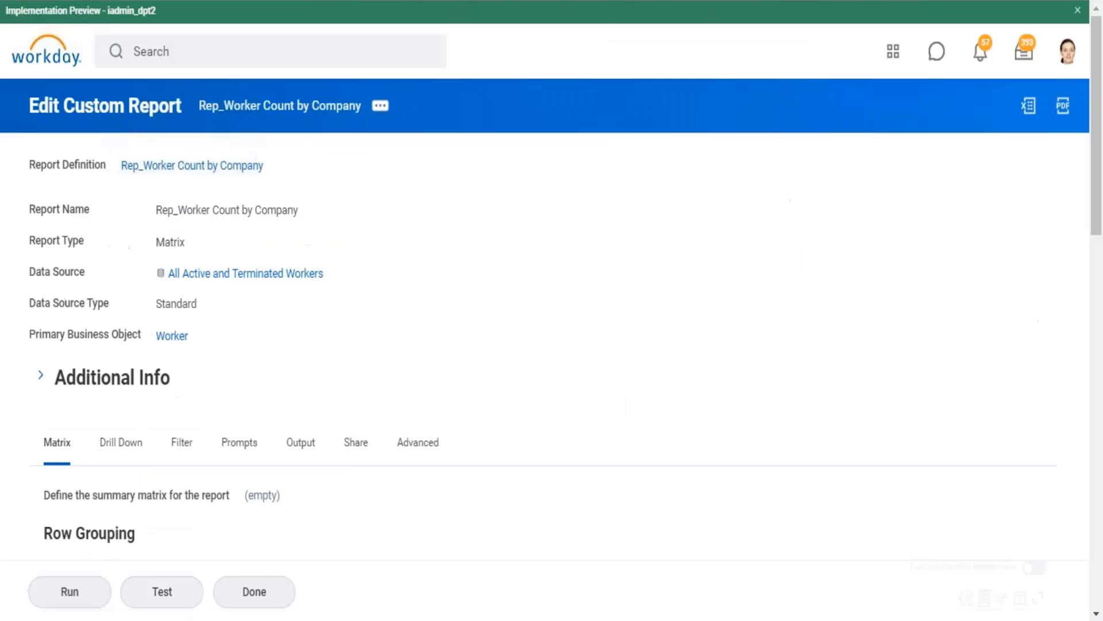
pyautogui.click(81, 592)
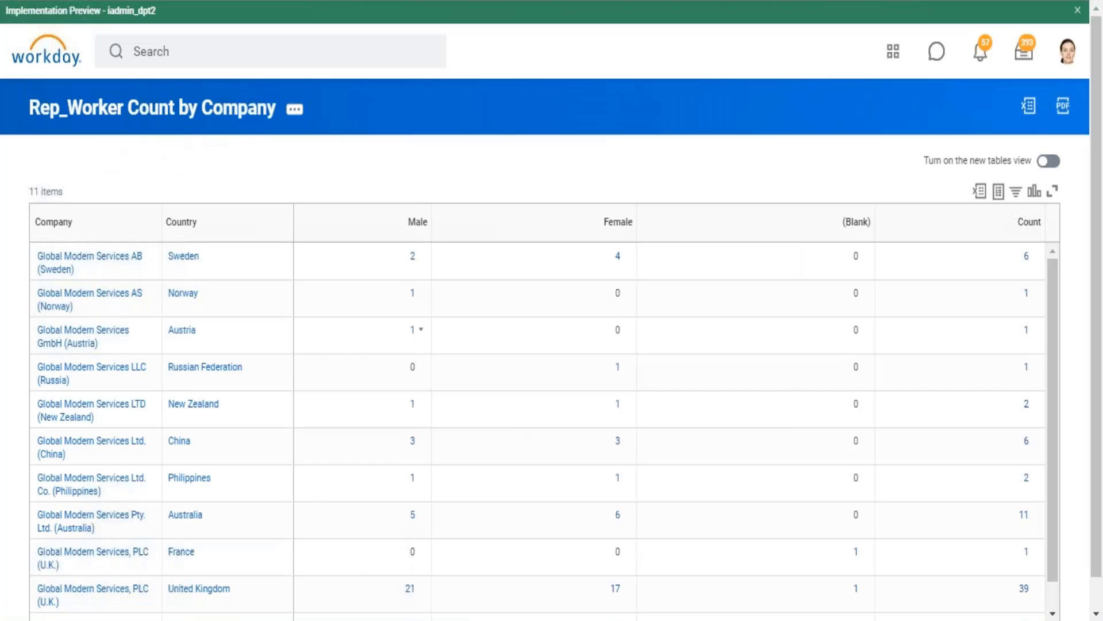
pyautogui.scroll(-1, 581, 203)
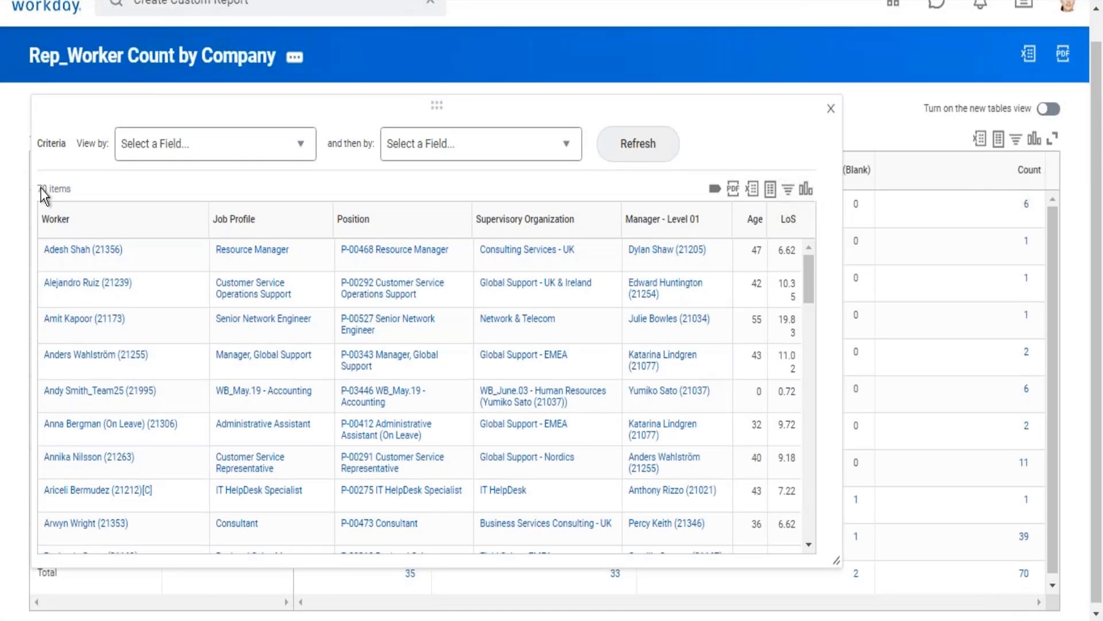
pyautogui.moveTo(42, 188); pyautogui.dragTo(73, 191)
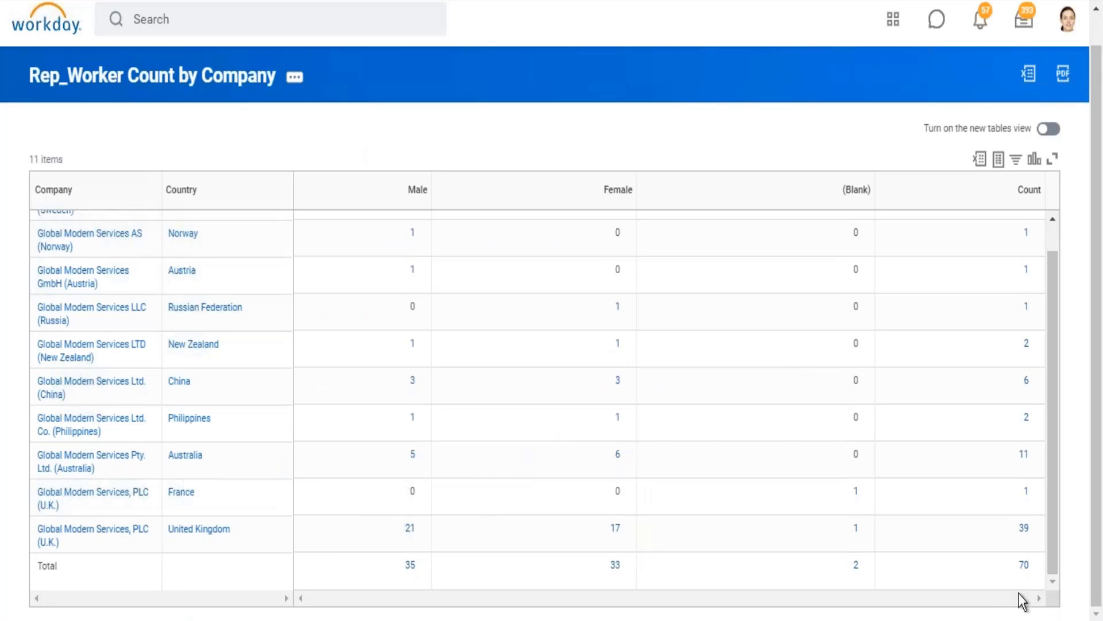
# Drill into the overall worker total, enlarge the window, review the Age Group breakdown and View by choices, and close it.
pyautogui.click(1027, 567)
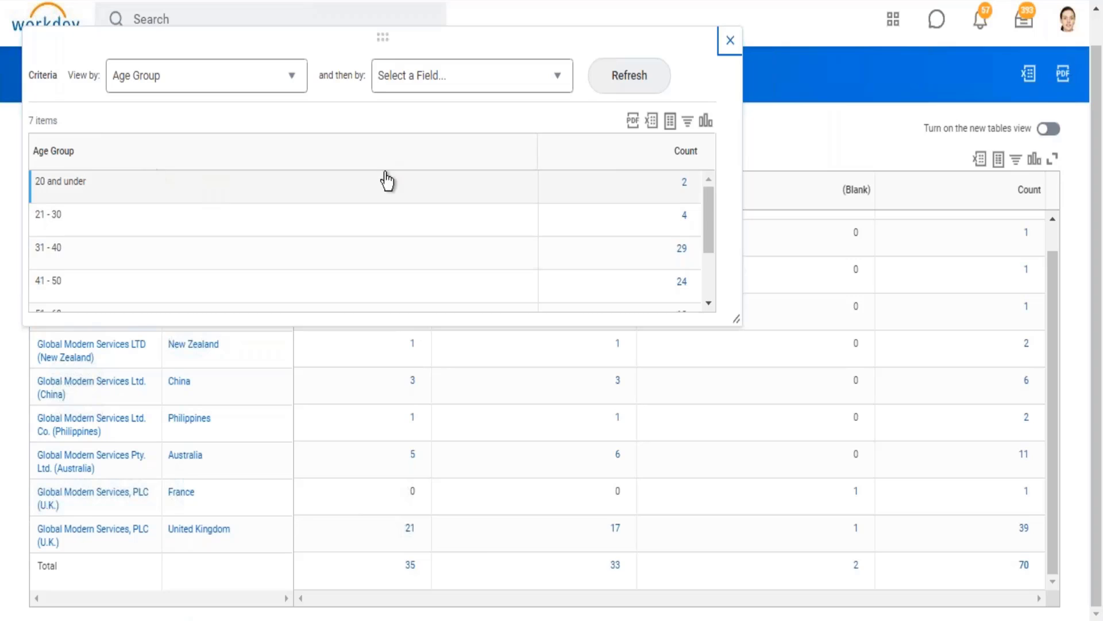
pyautogui.moveTo(738, 315); pyautogui.dragTo(816, 505)
pyautogui.moveTo(80, 81); pyautogui.dragTo(256, 104)
pyautogui.click(300, 85)
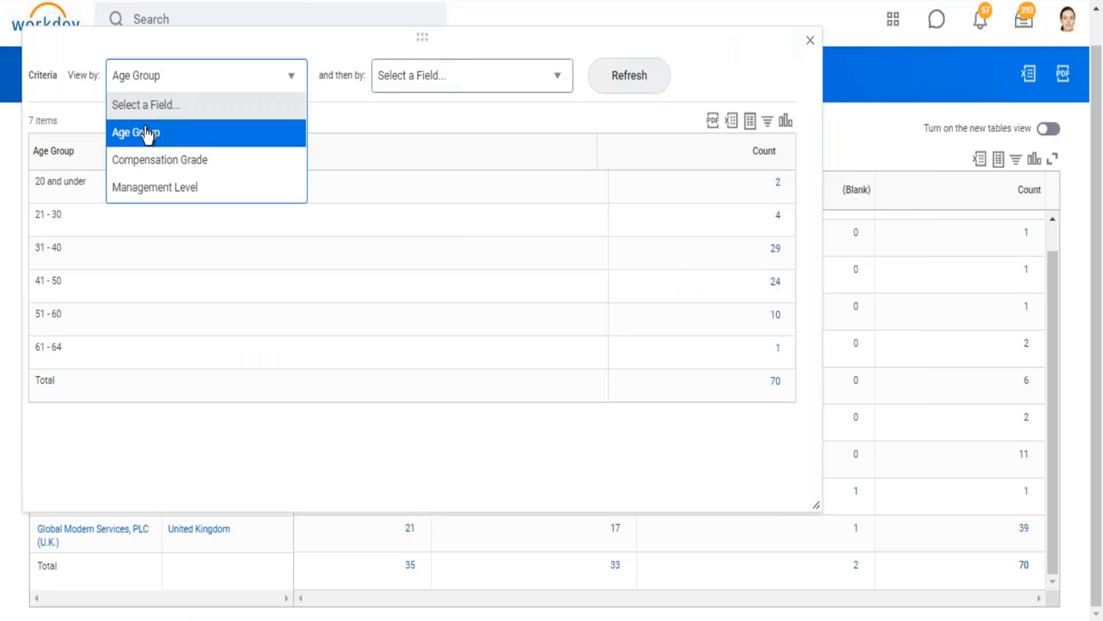
pyautogui.click(737, 70)
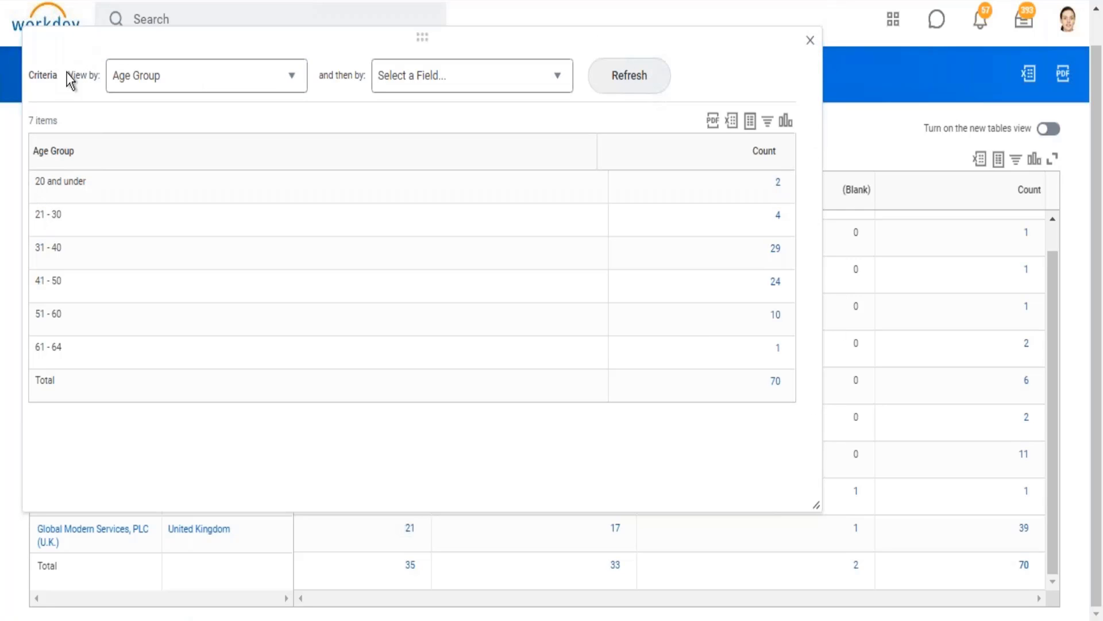
pyautogui.moveTo(70, 75); pyautogui.dragTo(247, 72)
pyautogui.click(810, 40)
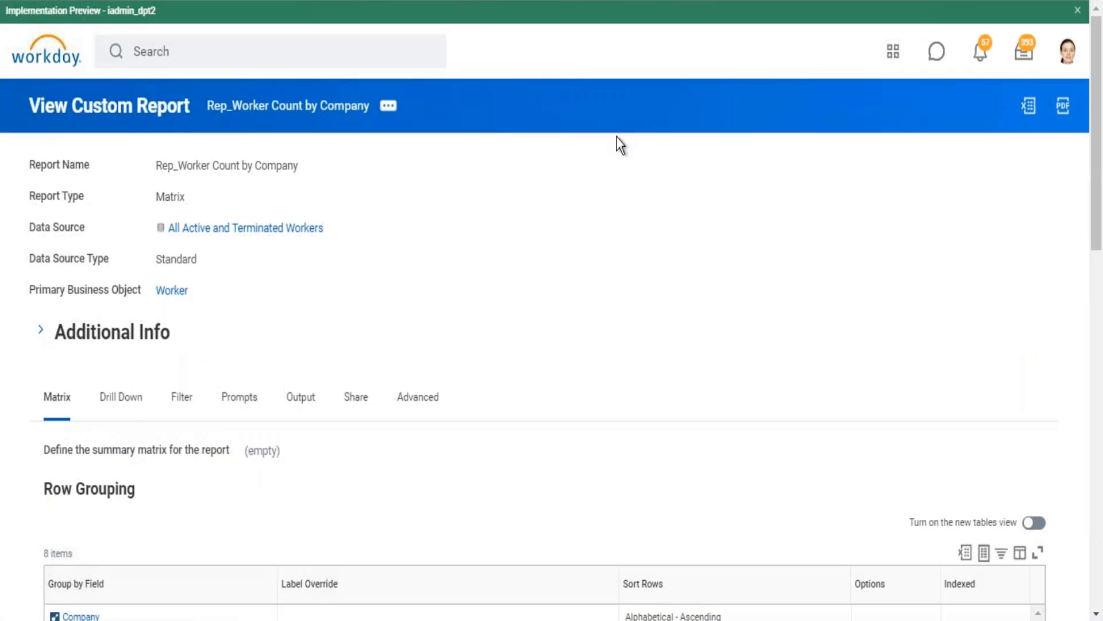
# Review the report definition's drill-down columns, sort and Drill Down Options in view mode.
pyautogui.click(131, 389)
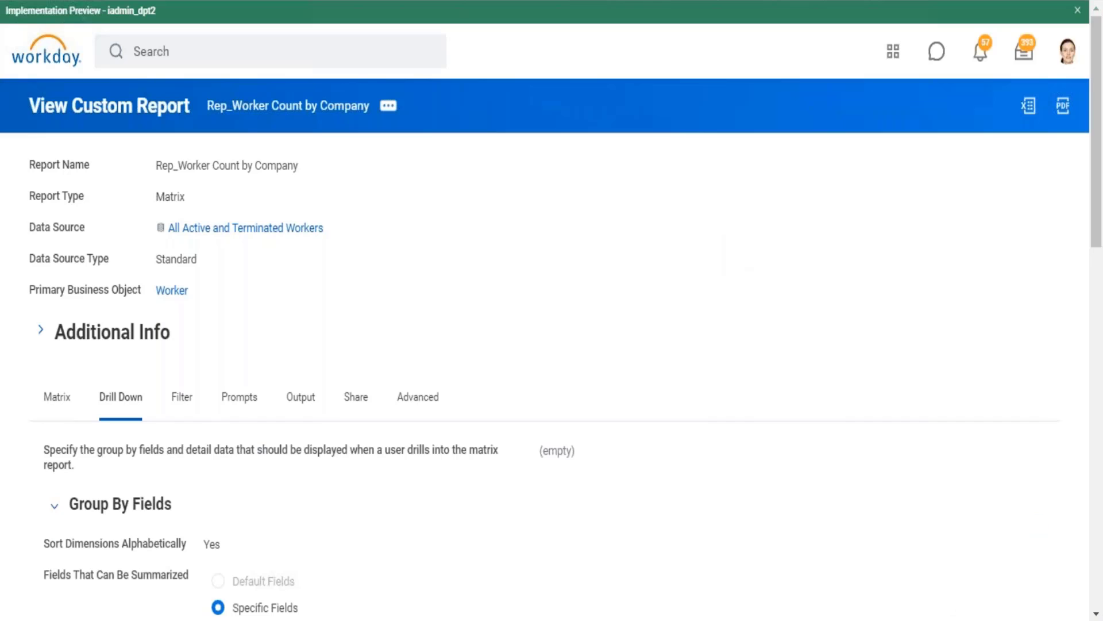
pyautogui.scroll(-15, 209, 559)
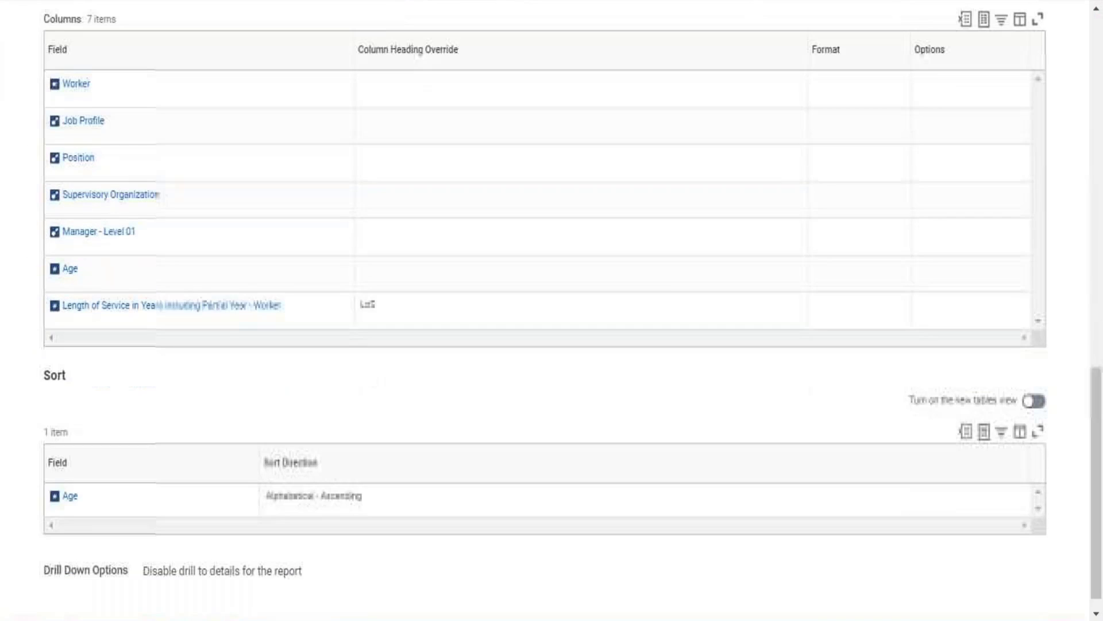
# Recheck the Drill Down Options and Drillable Fields of Rep_Worker Count by Company, and reopen the report definition for editing.
pyautogui.moveTo(149, 575); pyautogui.dragTo(319, 575)
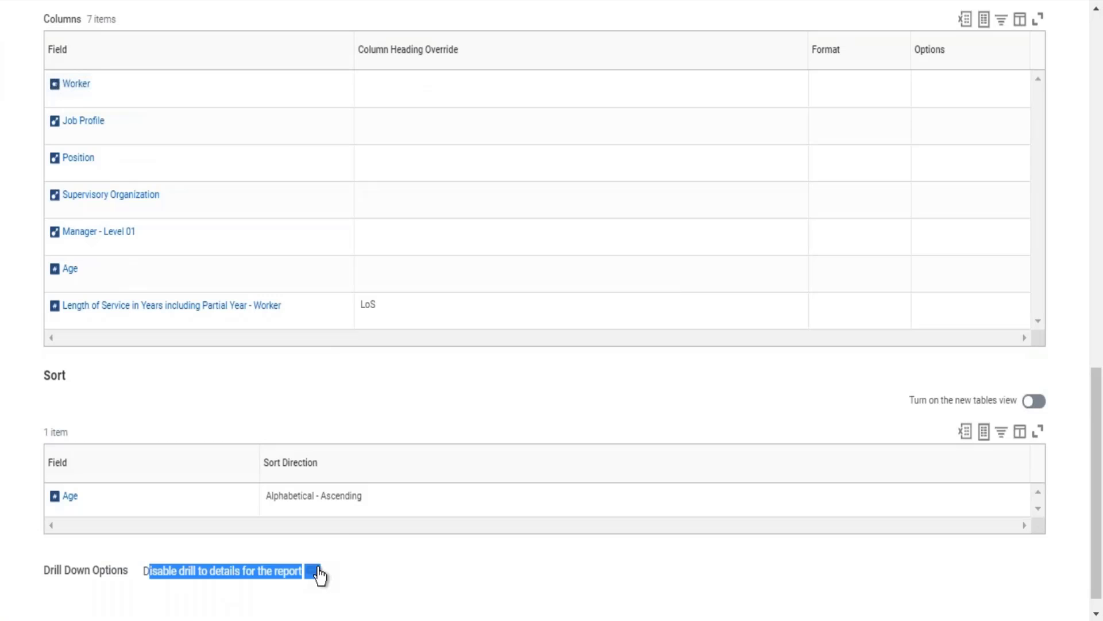
pyautogui.click(1094, 44)
pyautogui.moveTo(39, 284); pyautogui.dragTo(242, 439)
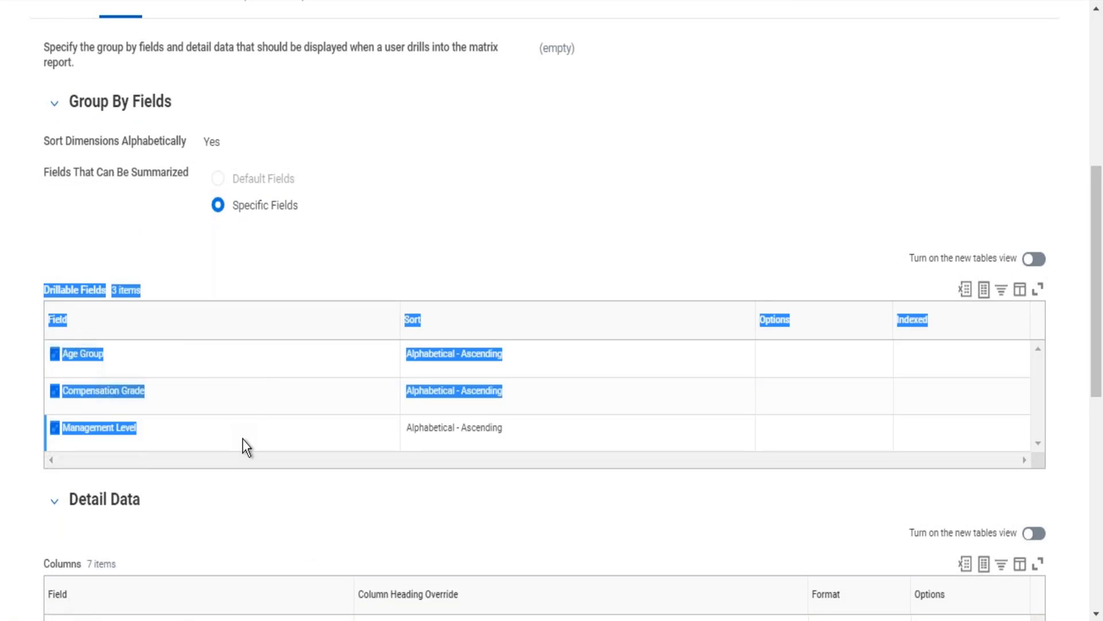
pyautogui.click(1099, 58)
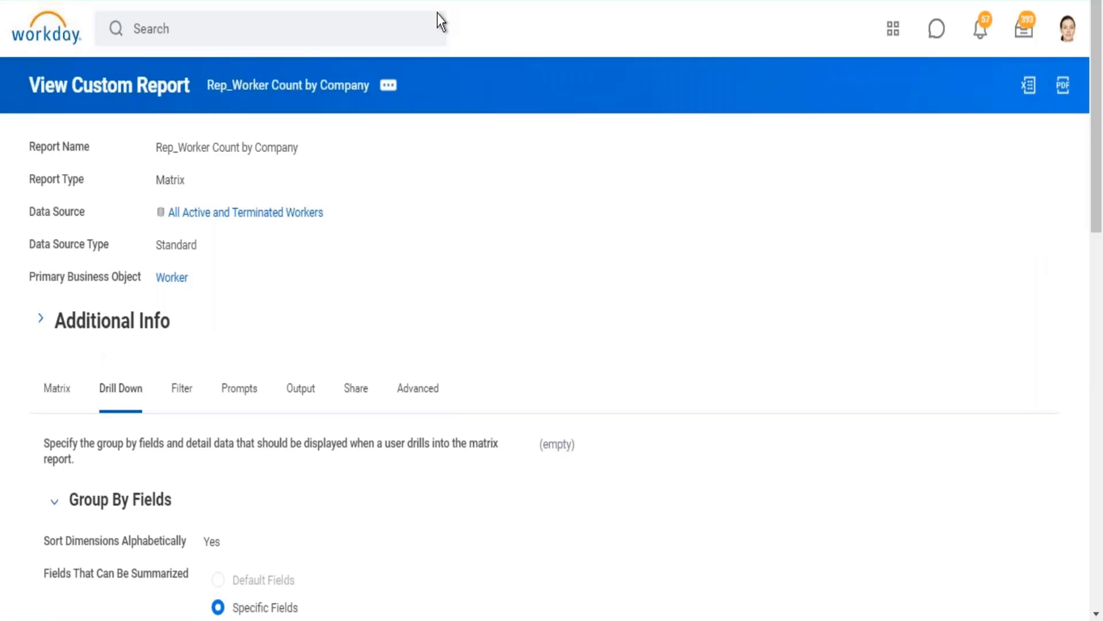
pyautogui.click(388, 86)
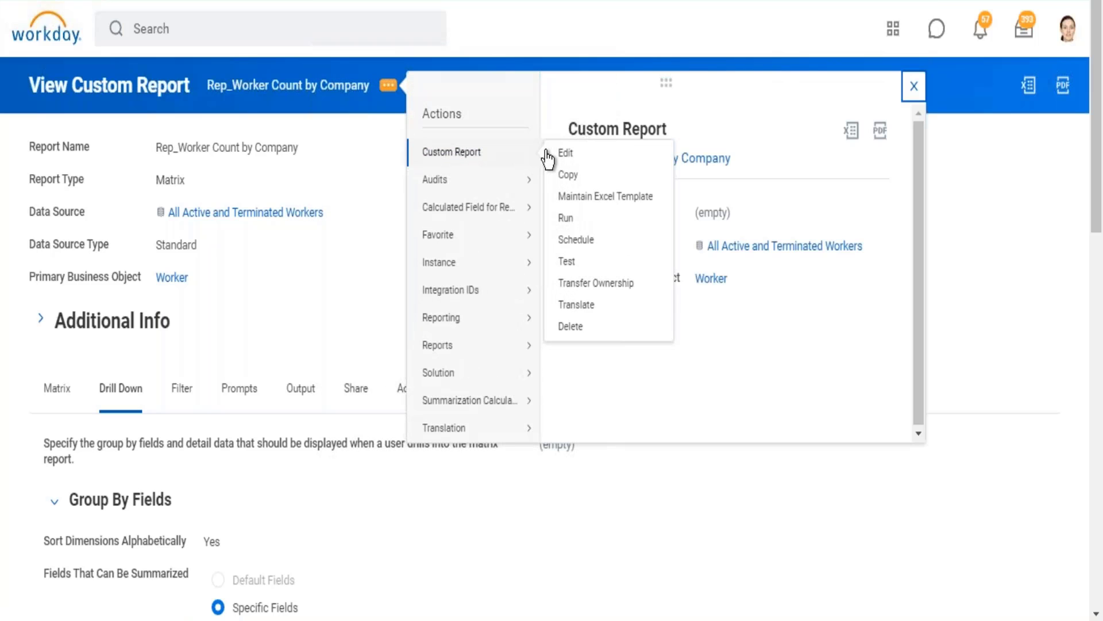
pyautogui.click(556, 154)
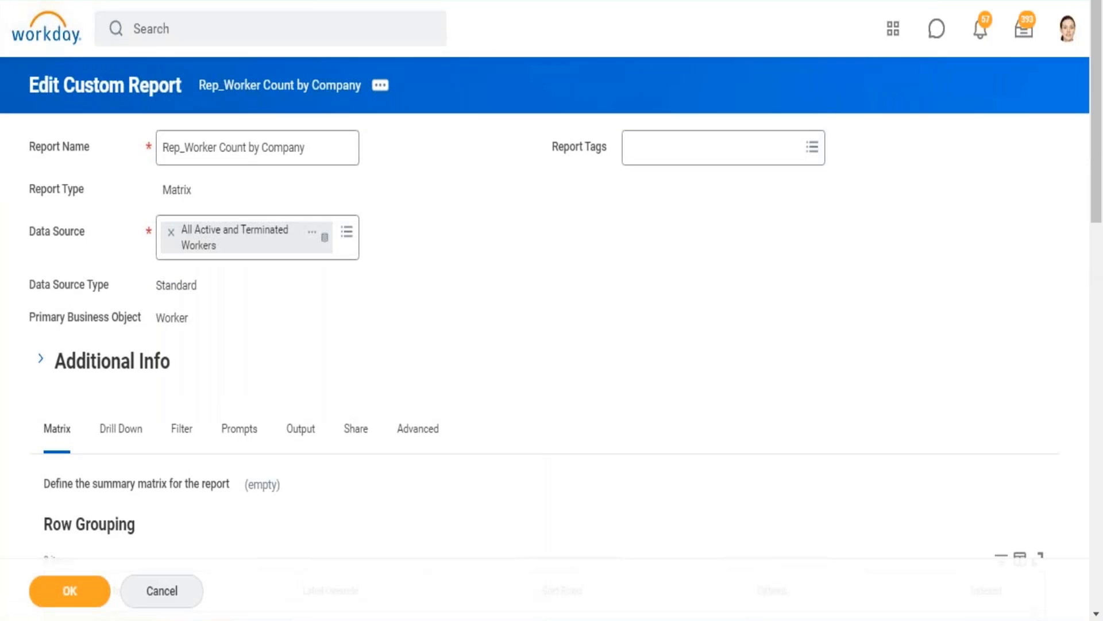
# Review the matrix row and column grouping, and reset Drill Down Options to "select one" so drilling is unrestricted.
pyautogui.scroll(-15, 551, 310)
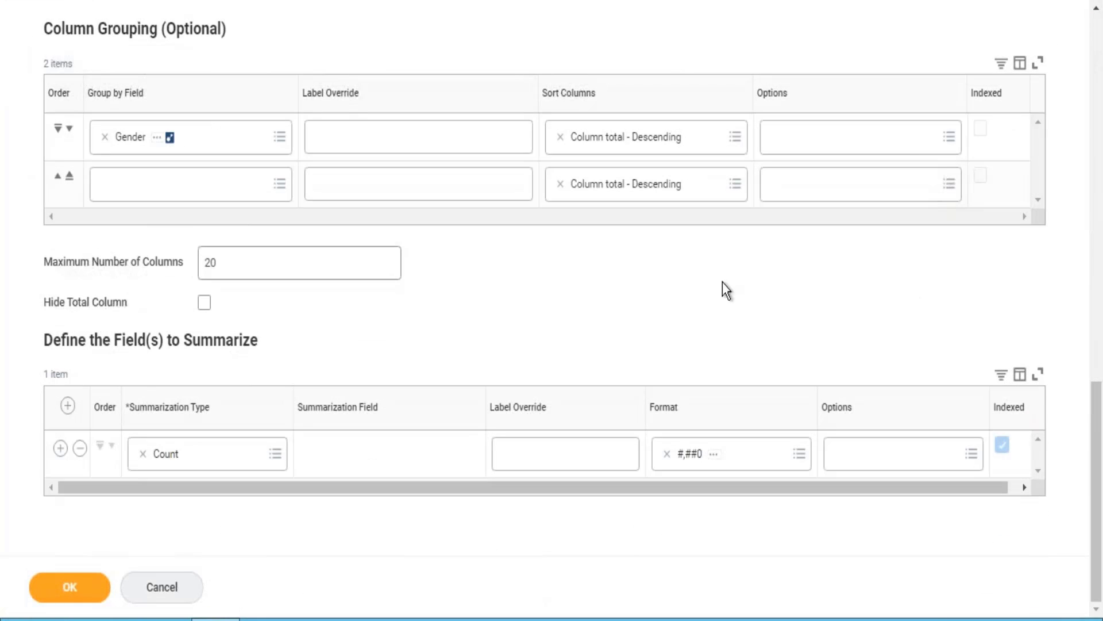
pyautogui.click(1097, 81)
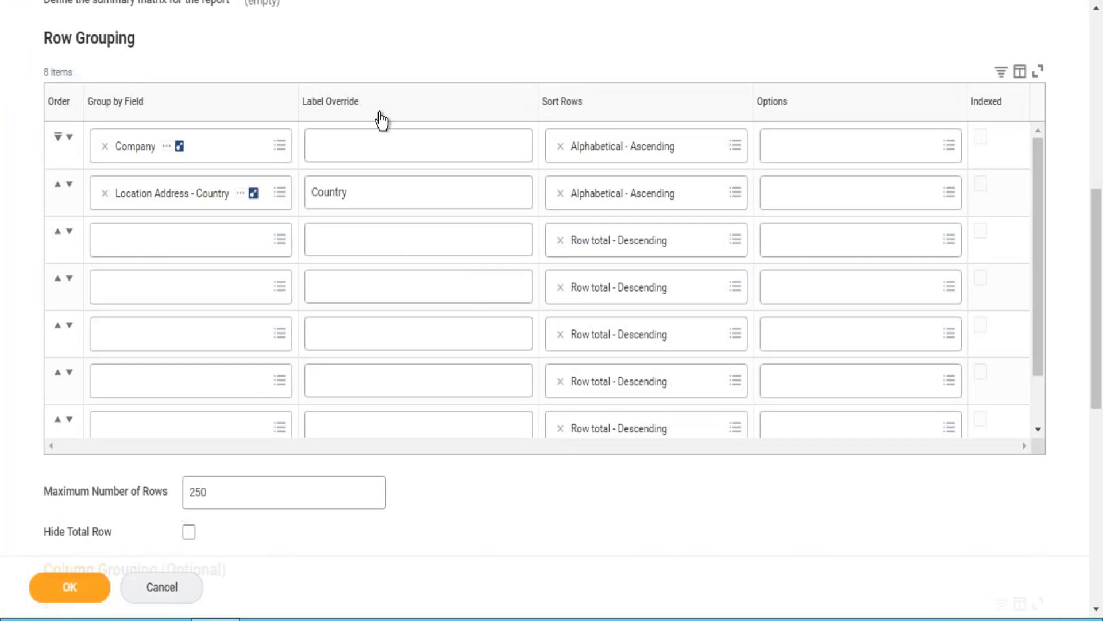
pyautogui.click(1097, 79)
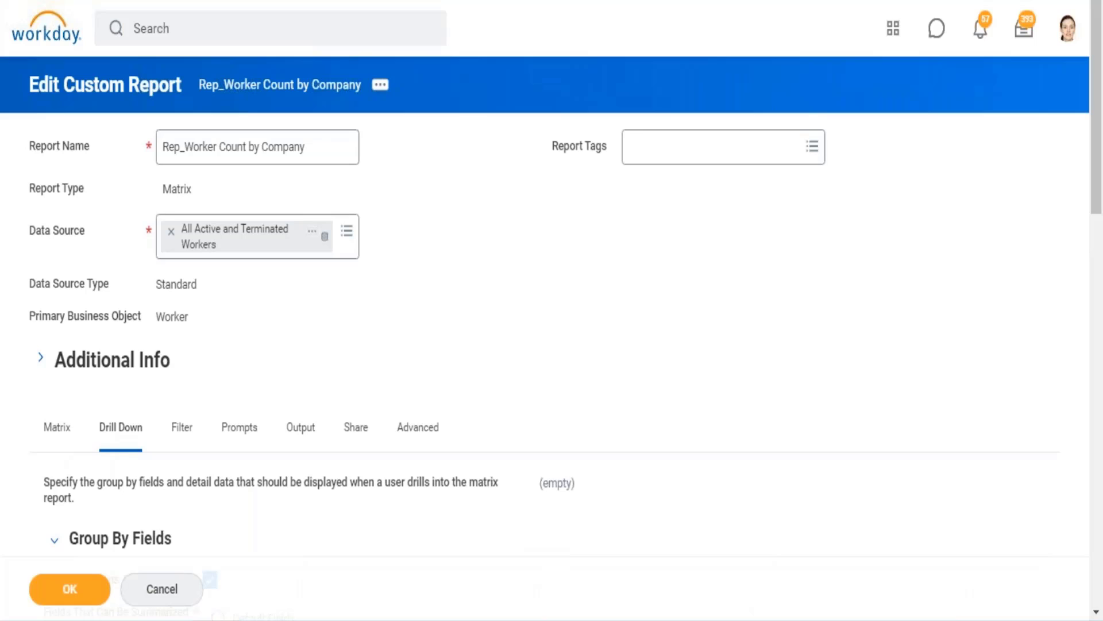
pyautogui.scroll(-20, 597, 300)
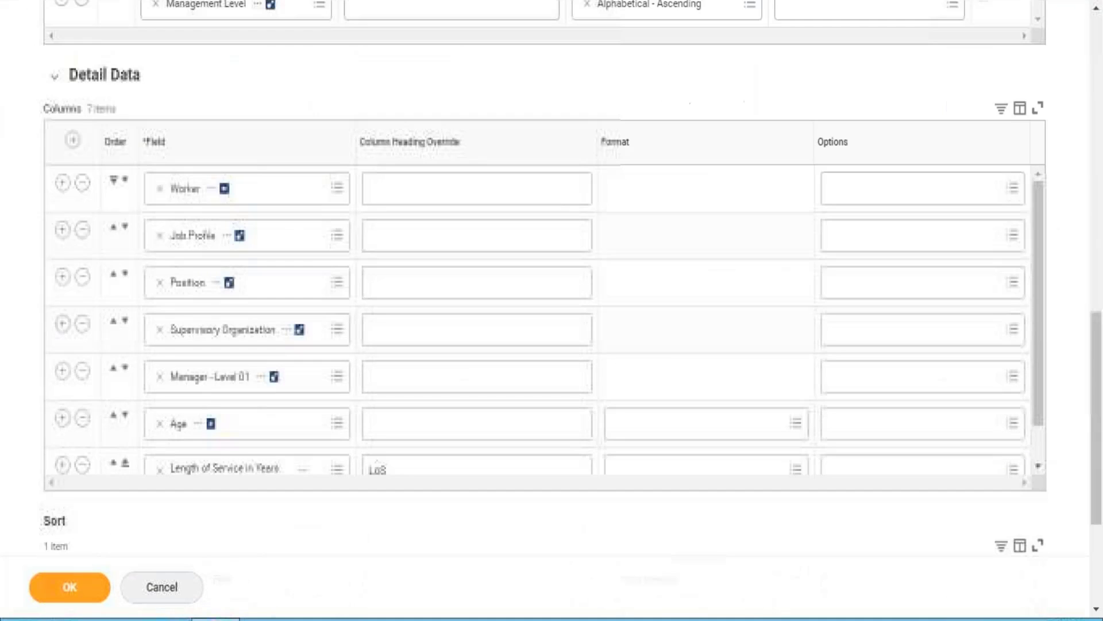
pyautogui.click(322, 489)
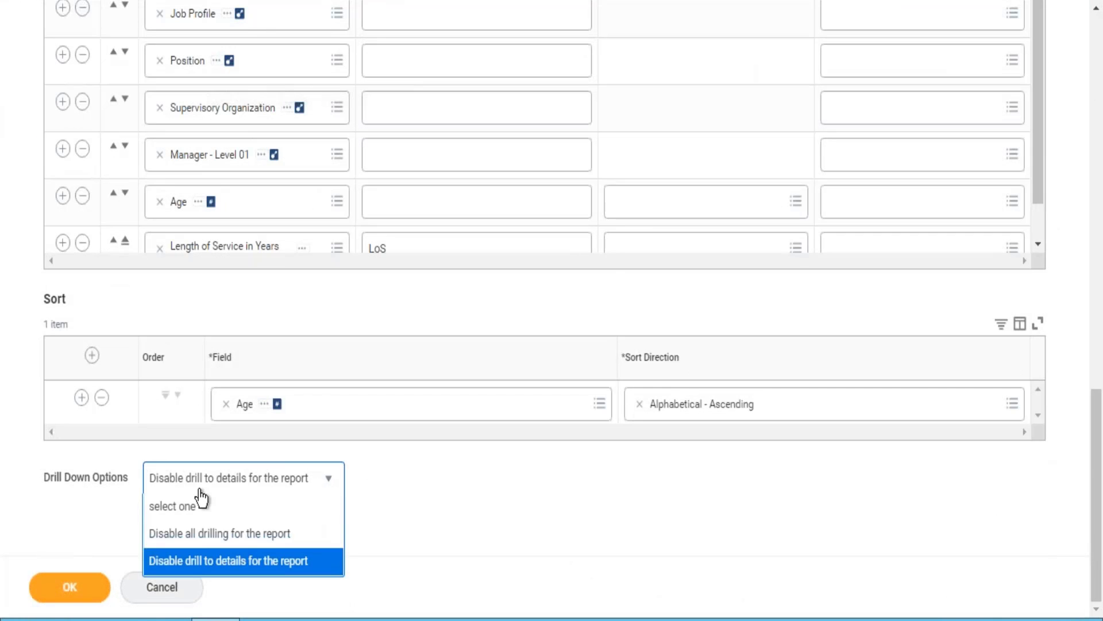
pyautogui.click(182, 507)
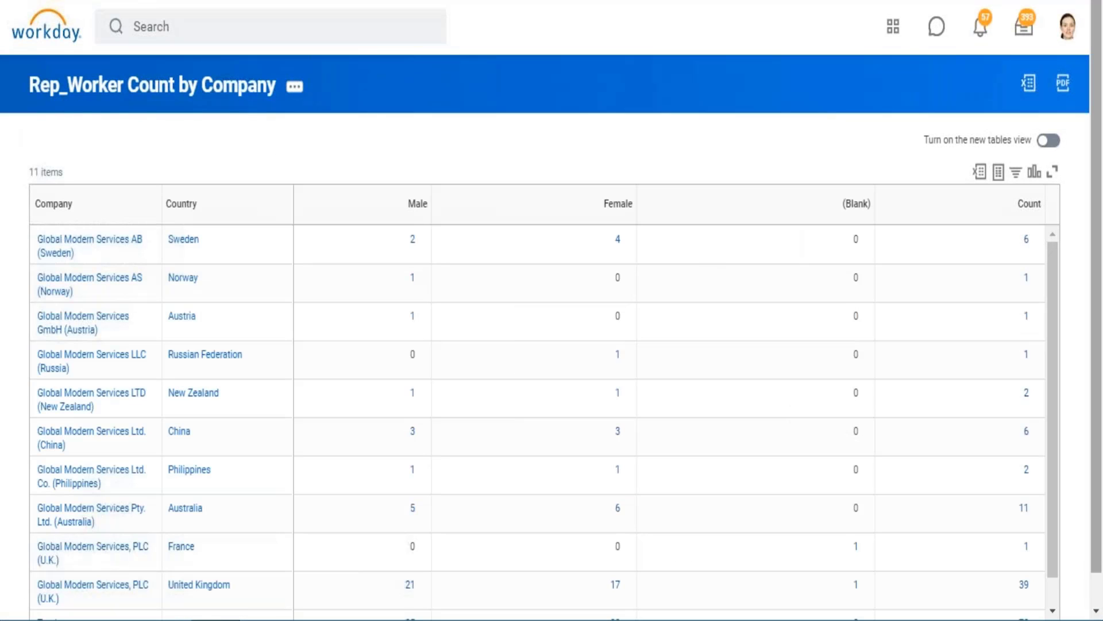
# Drill into the overall worker count in the Total row of the rerun report and enlarge the details window.
pyautogui.scroll(-1, 1096, 598)
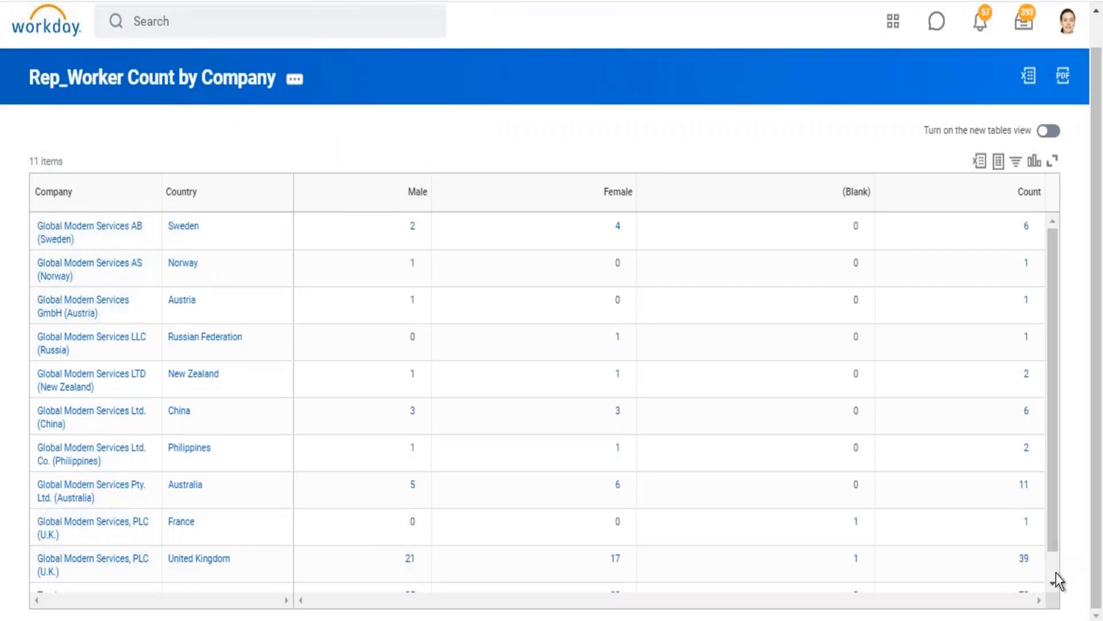
pyautogui.scroll(-1, 1056, 575)
pyautogui.click(1025, 568)
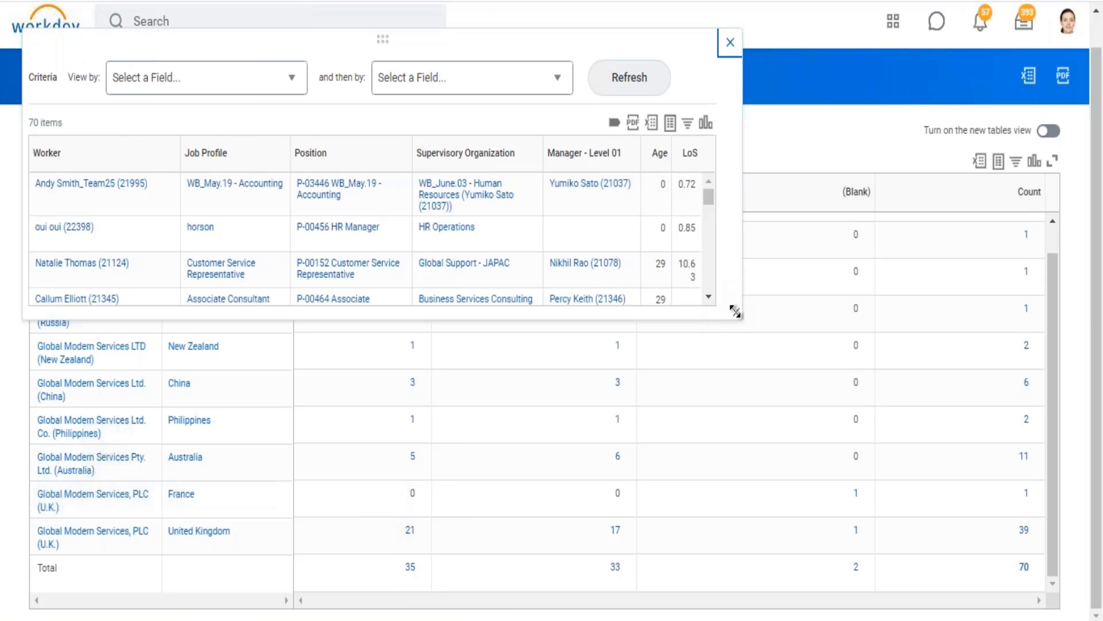
pyautogui.moveTo(735, 311); pyautogui.dragTo(900, 481)
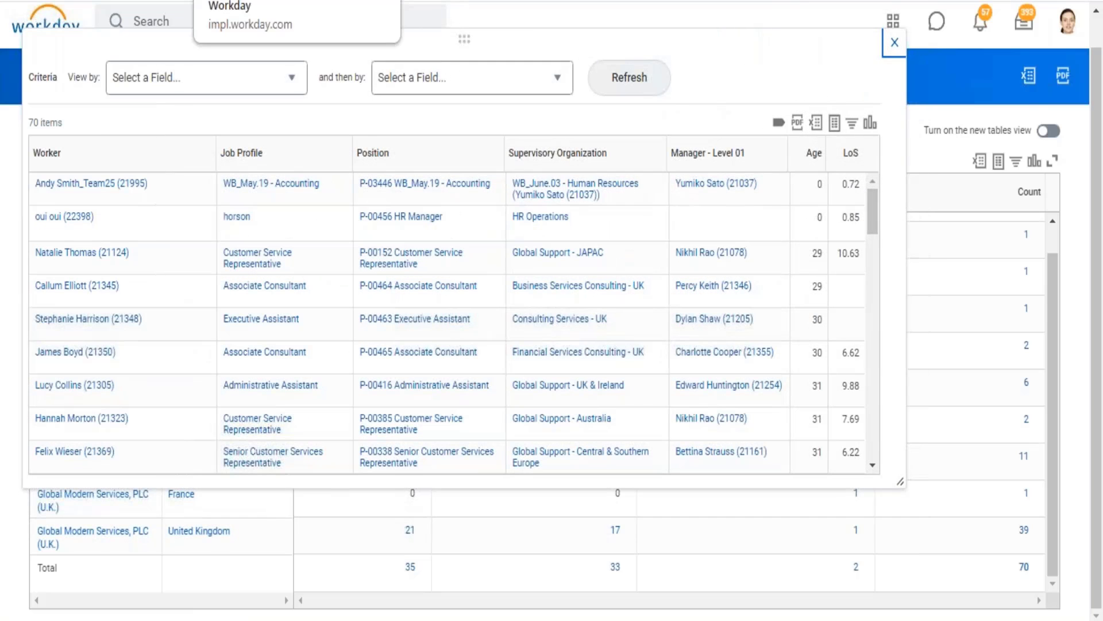
# Compare the worker details and their Age order with the report in the other browser tab, check the View by choices, and close both windows.
pyautogui.click(103, 1)
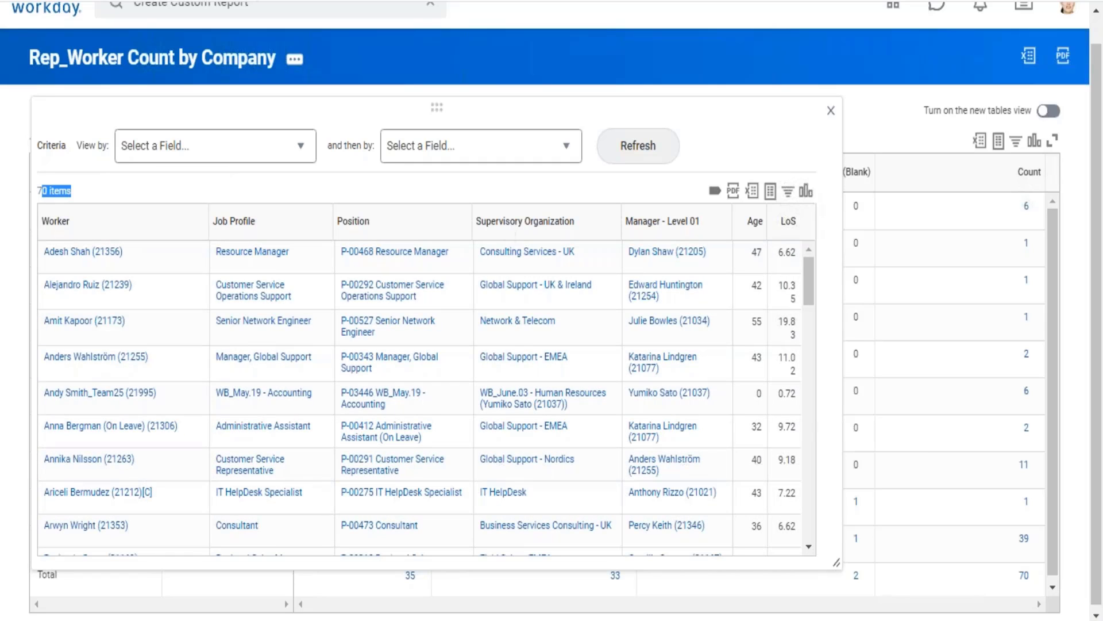
pyautogui.doubleClick(45, 233)
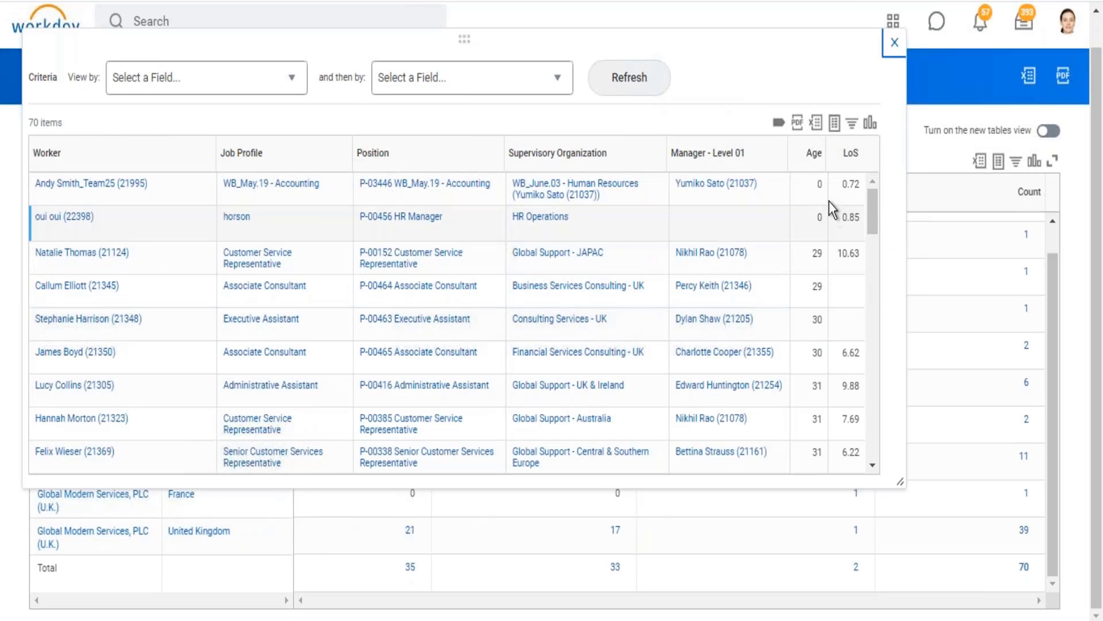
pyautogui.moveTo(821, 252); pyautogui.dragTo(885, 48)
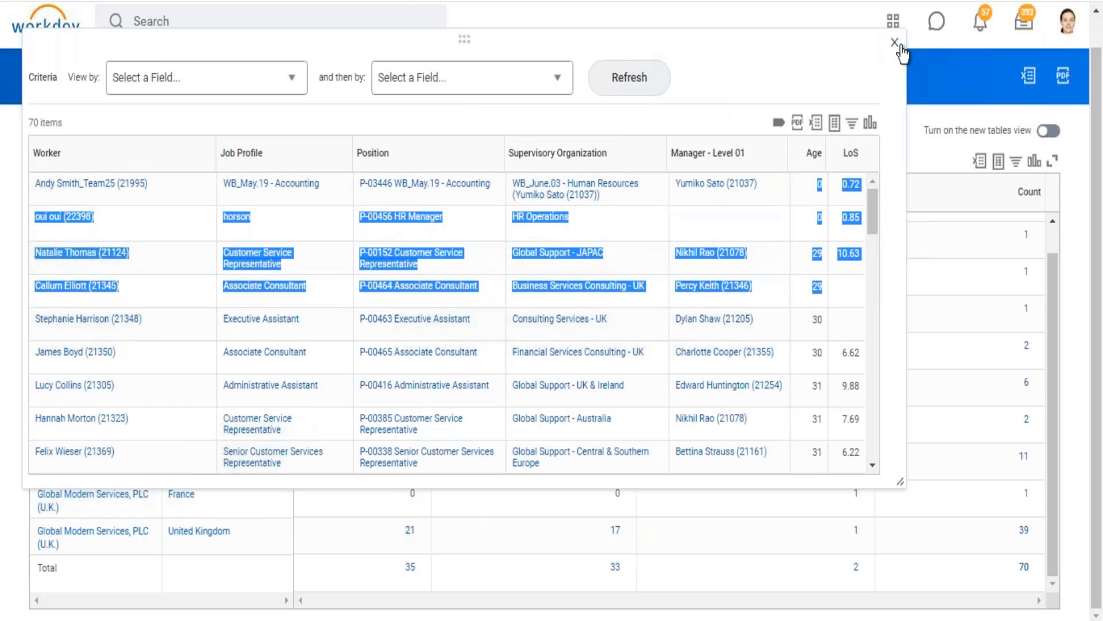
pyautogui.click(308, 72)
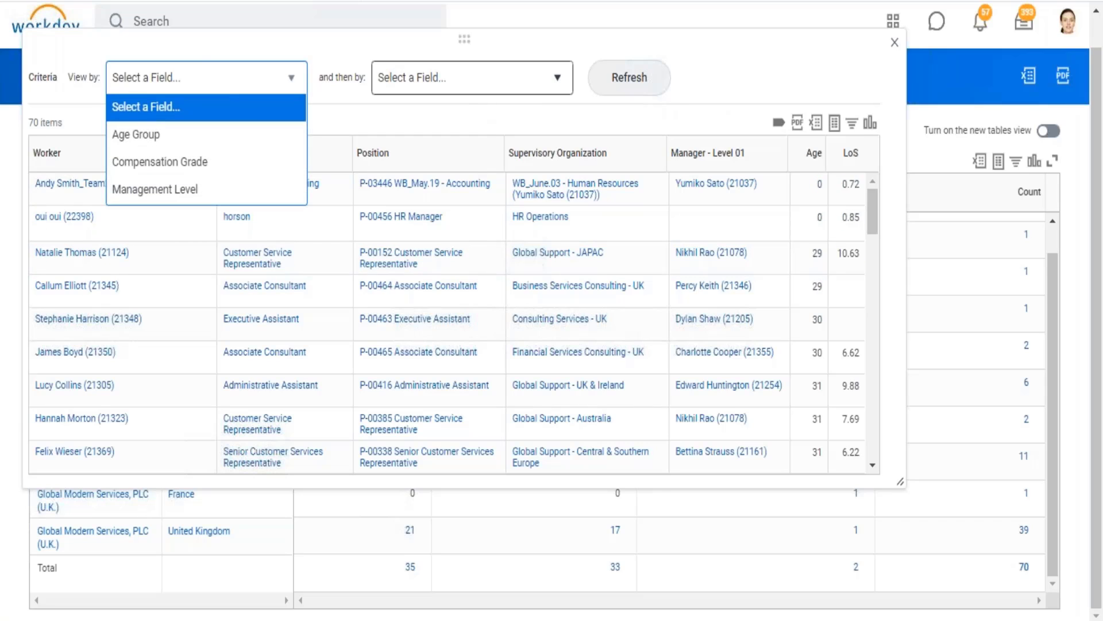
pyautogui.click(895, 47)
pyautogui.click(893, 46)
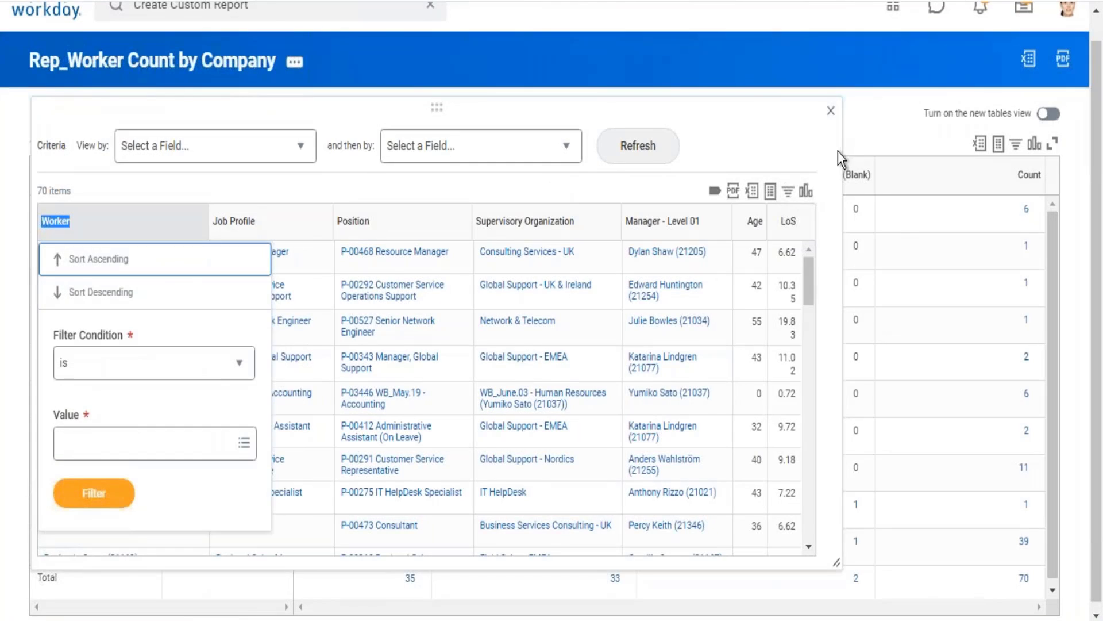
pyautogui.click(833, 119)
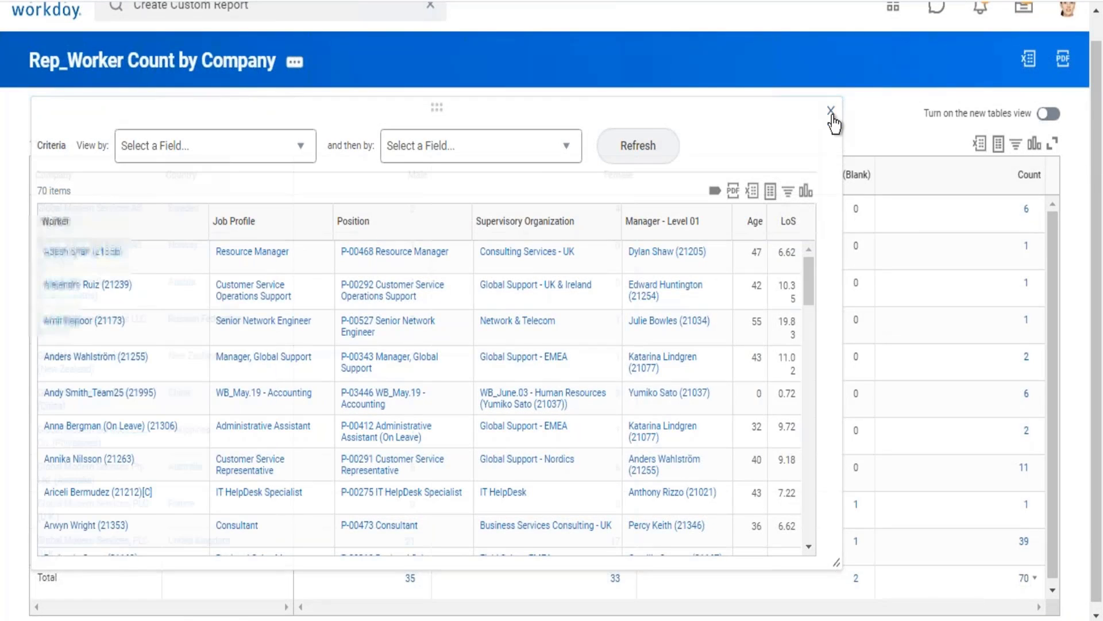
pyautogui.click(832, 119)
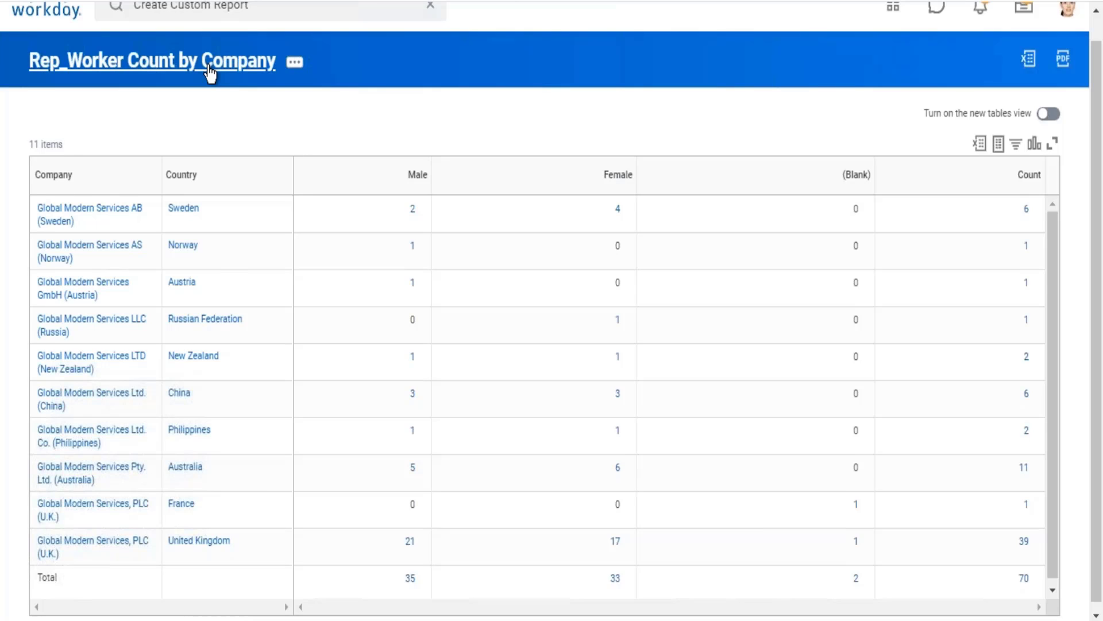
# Open the report definition for editing and remove Location Address - Country from the Row Grouping.
pyautogui.click(210, 74)
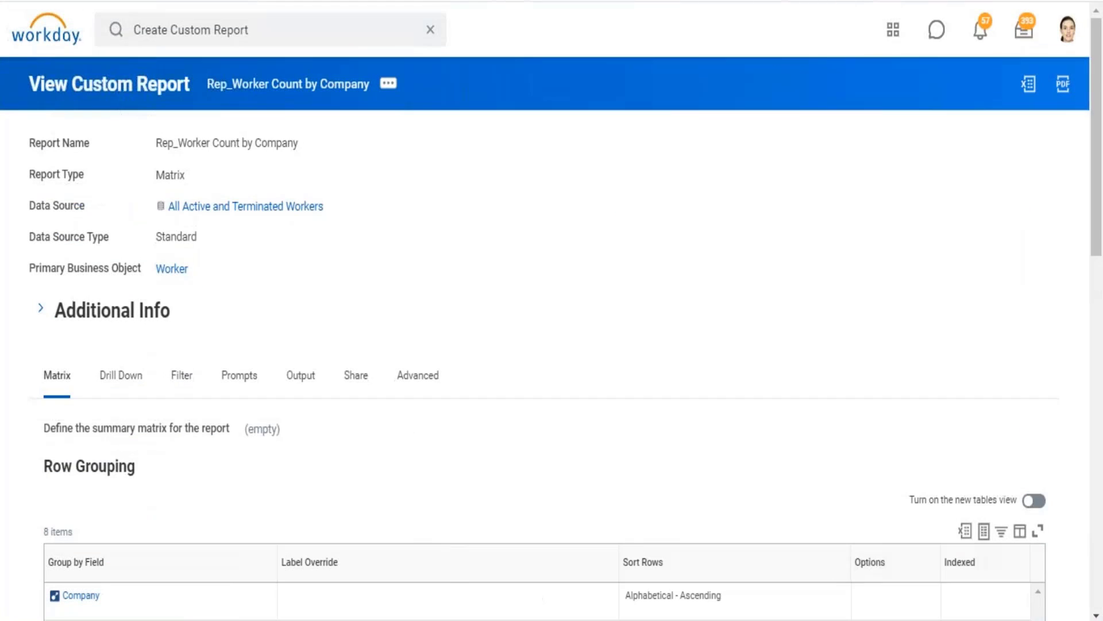
pyautogui.click(388, 83)
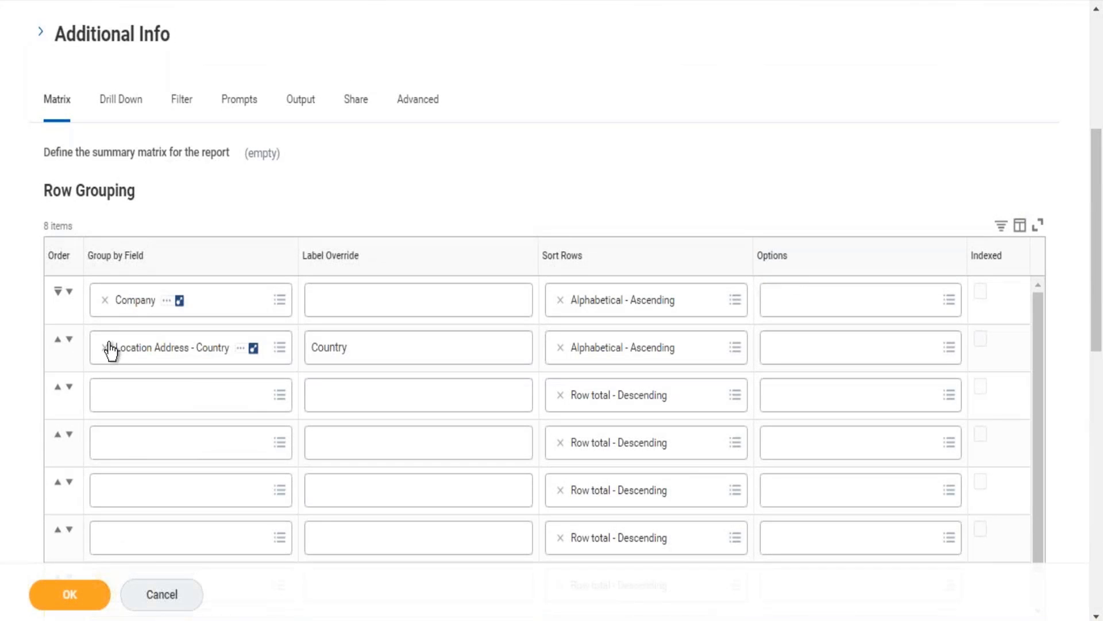
pyautogui.click(128, 351)
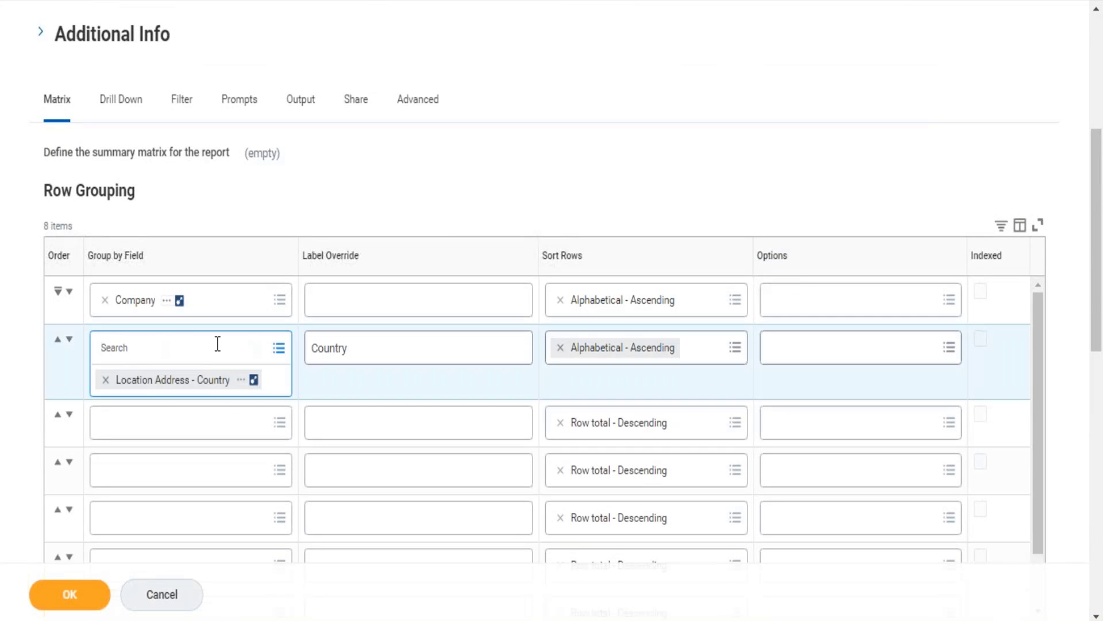
pyautogui.click(105, 380)
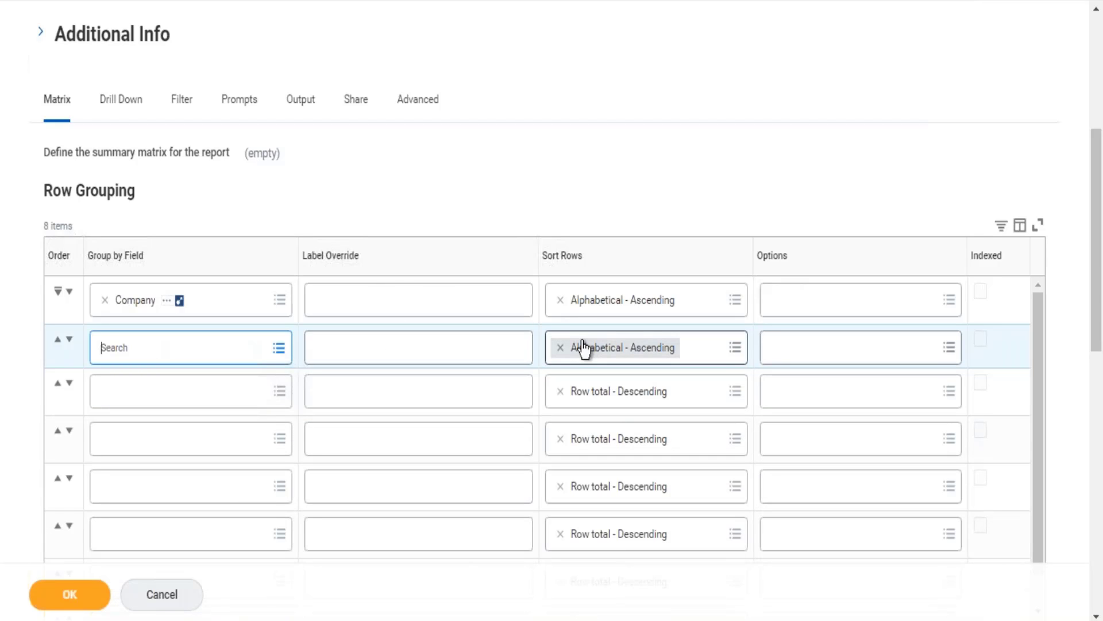
pyautogui.click(749, 98)
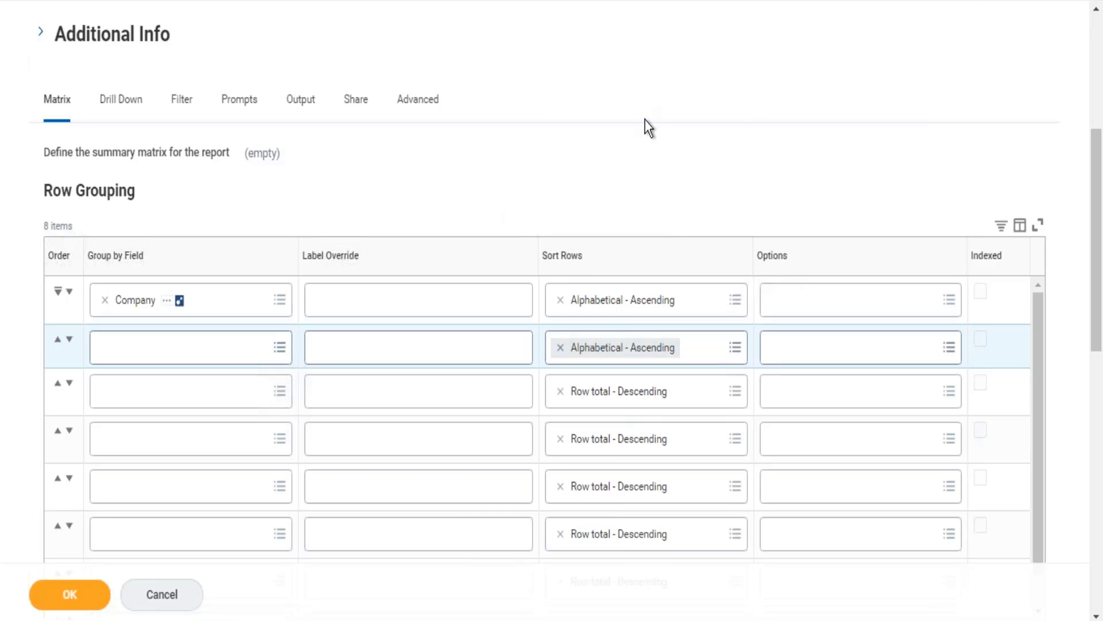
# Add a second row to the fields to summarize and set its Summarization Type to Average.
pyautogui.scroll(-7, 645, 119)
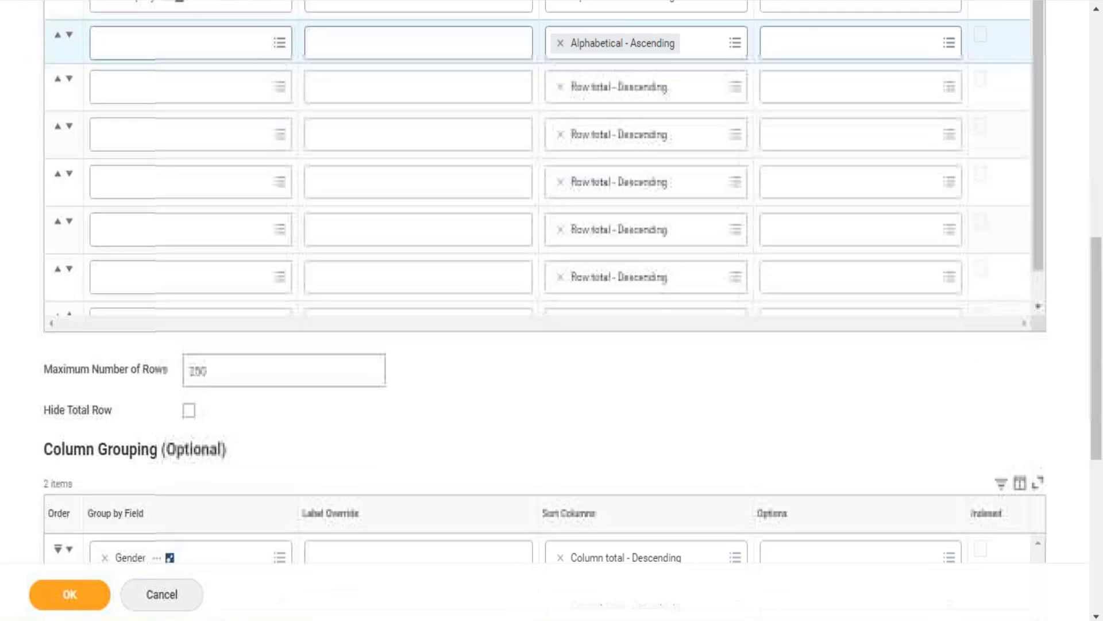
pyautogui.scroll(-5, 552, 310)
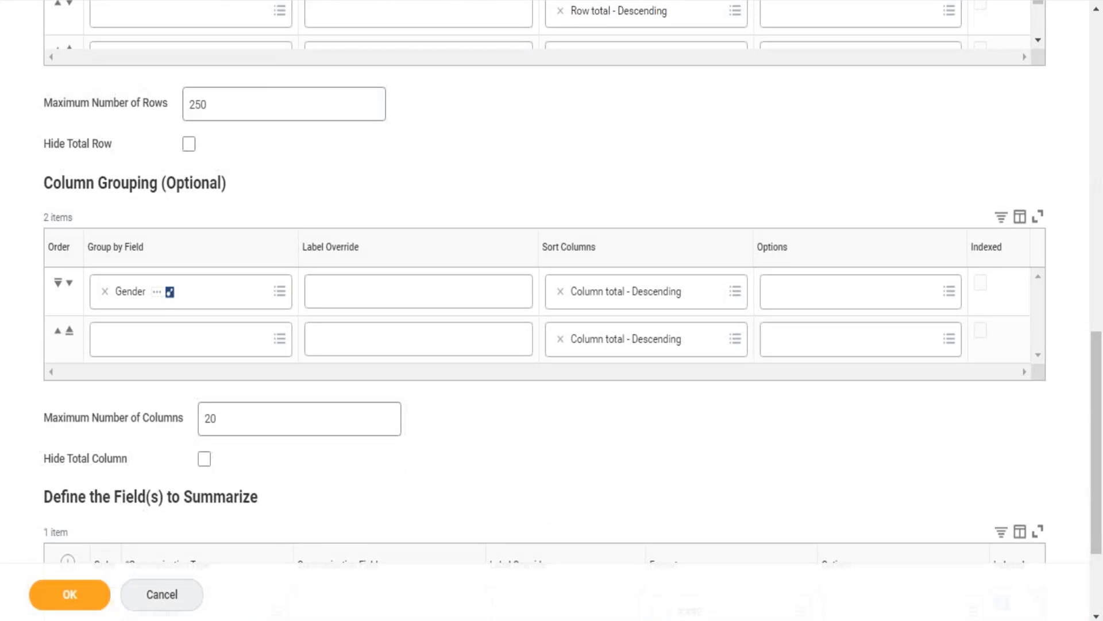
pyautogui.scroll(-2, 552, 310)
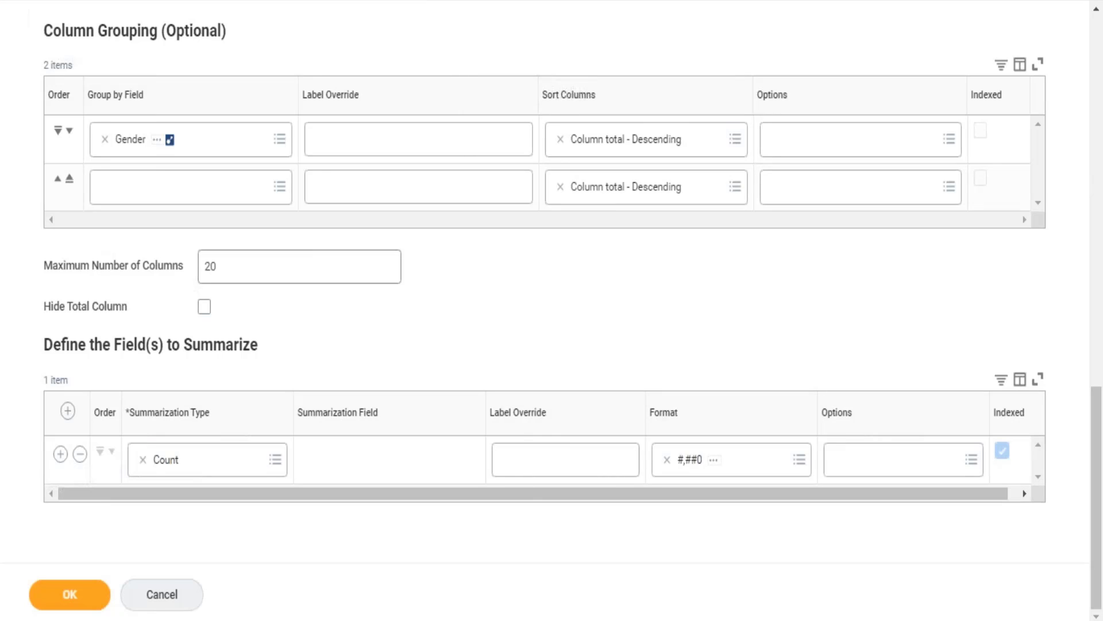
pyautogui.click(61, 458)
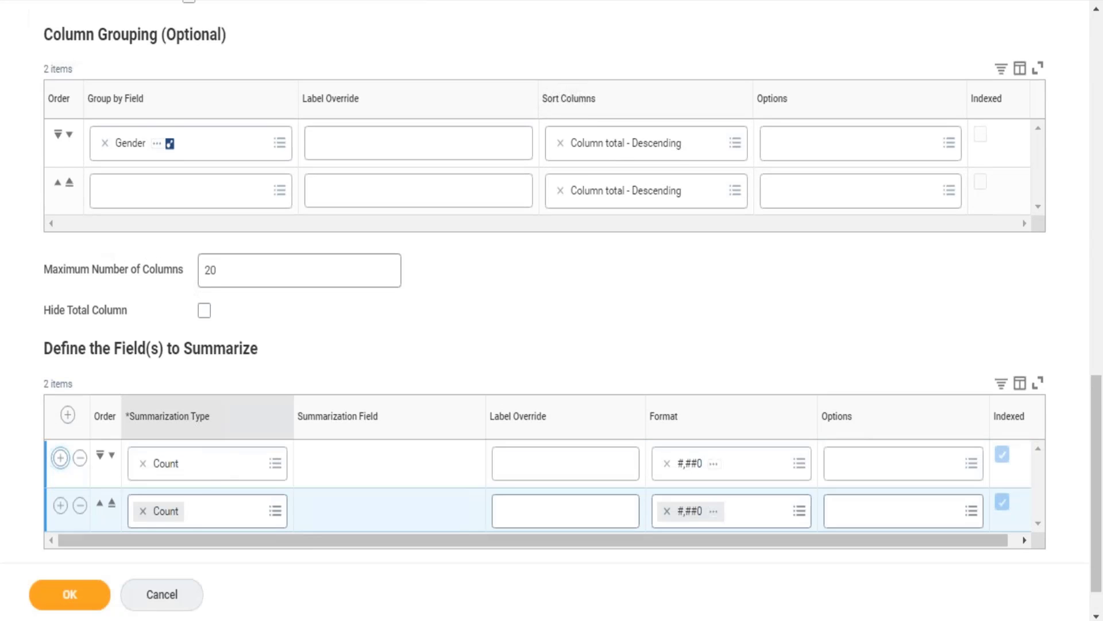
pyautogui.click(144, 511)
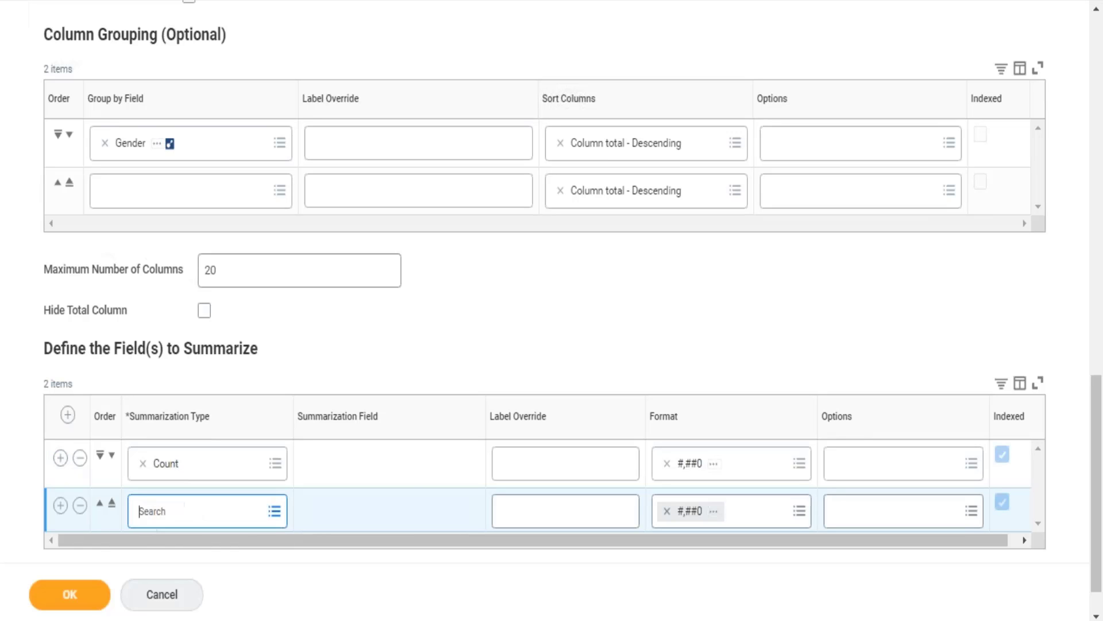
pyautogui.write('average')
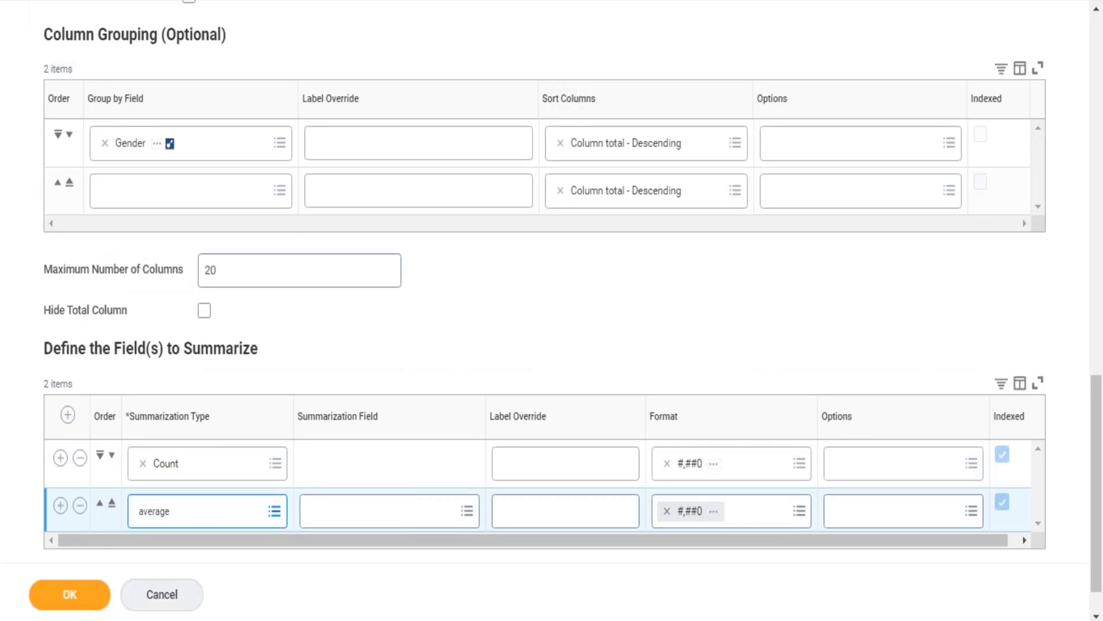
pyautogui.press('Return')
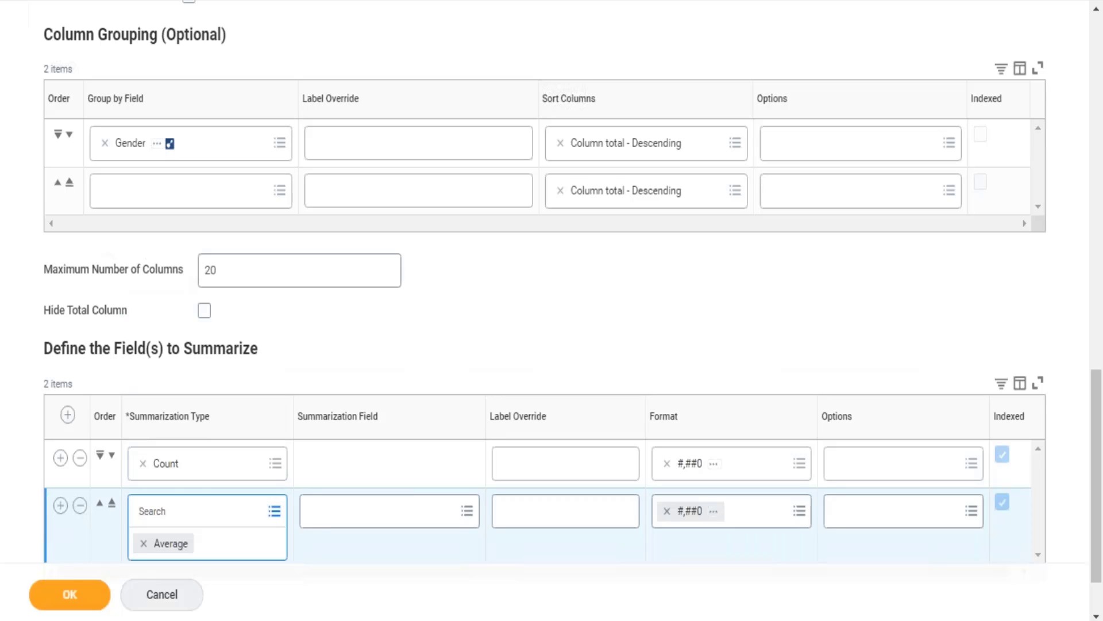
# Set the Summarization Field of the Average row to Age.
pyautogui.click(340, 520)
pyautogui.write('age')
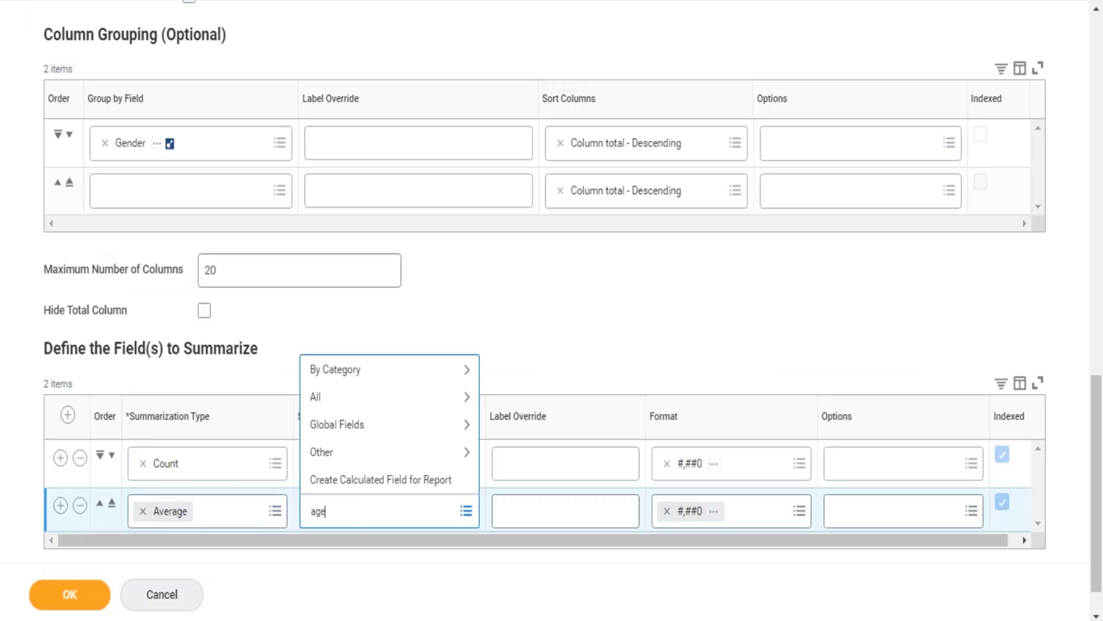
pyautogui.press('Return')
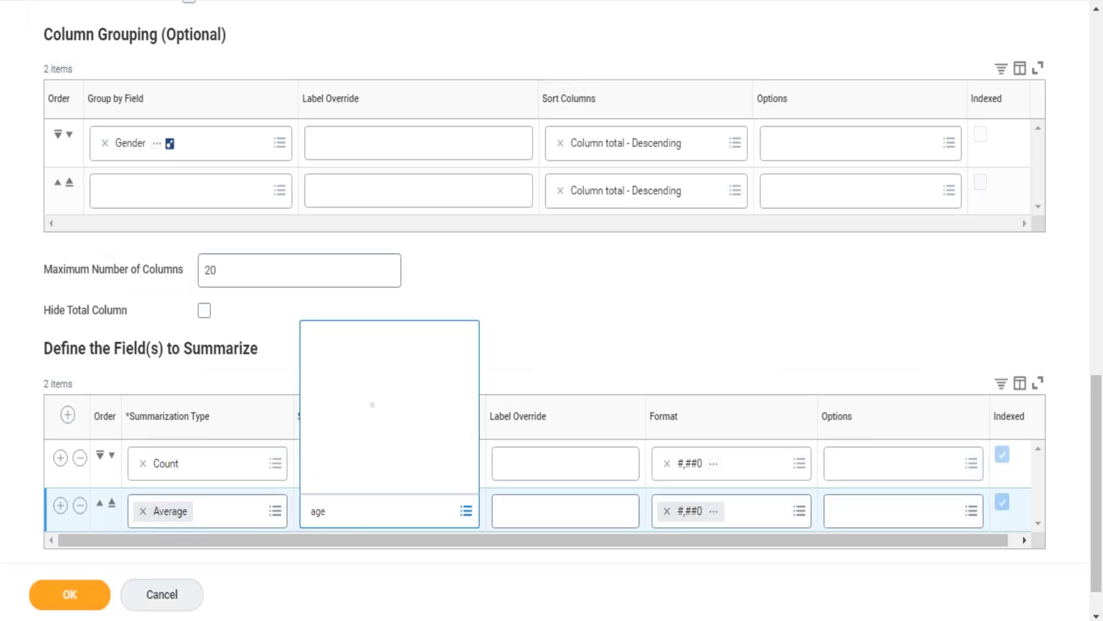
pyautogui.press('Return')
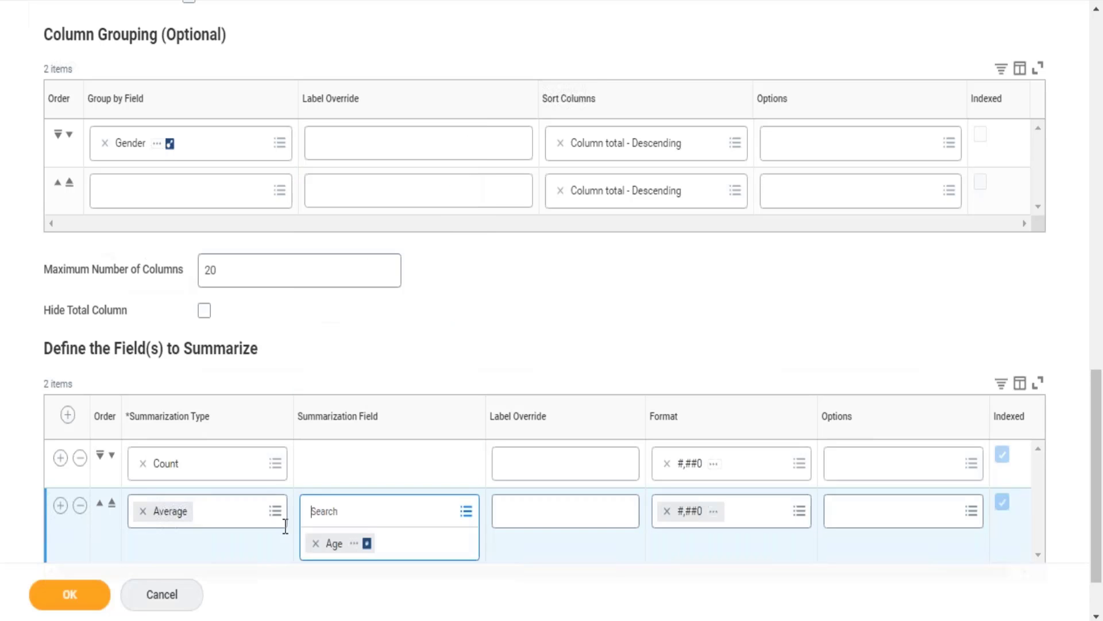
# Add a third row to the fields to summarize and set its Summarization Type to Maximum.
pyautogui.click(58, 508)
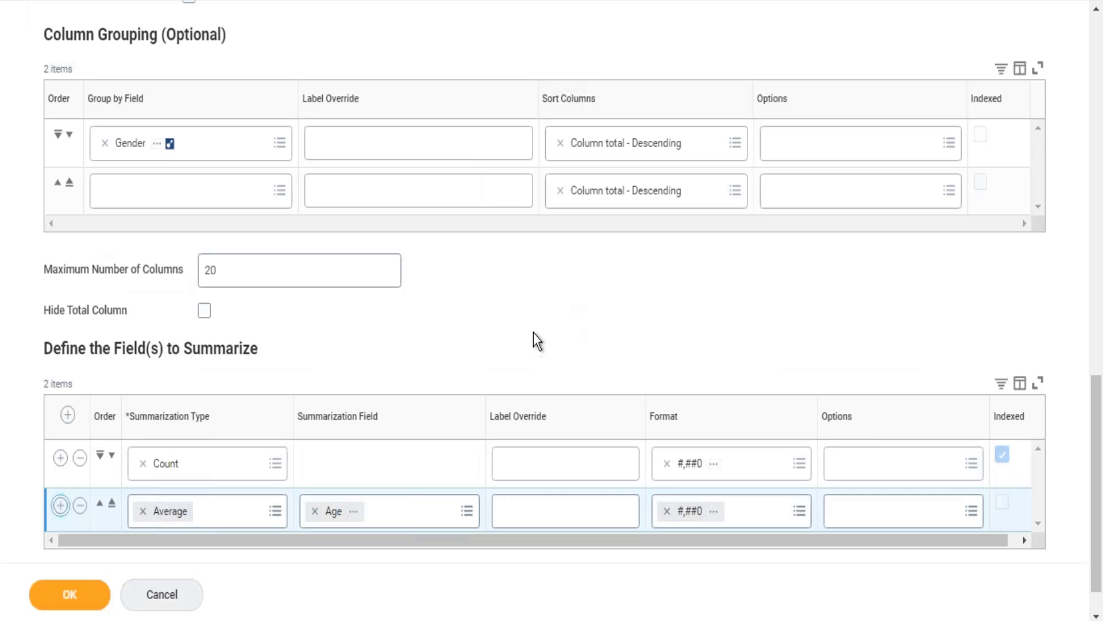
pyautogui.scroll(-3, 533, 333)
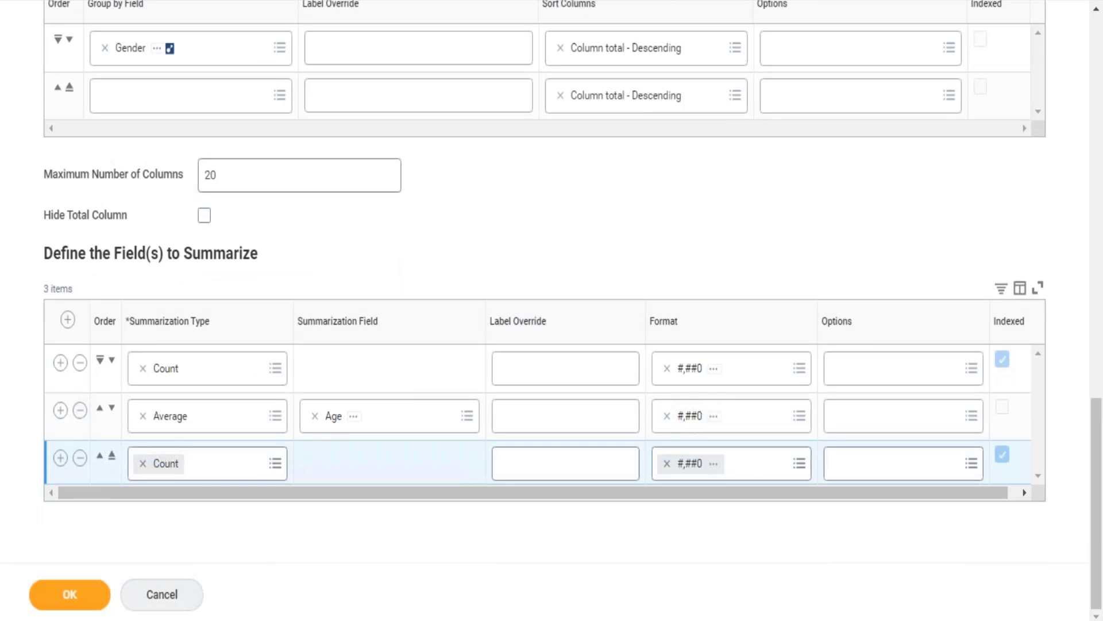
pyautogui.click(278, 467)
pyautogui.write('ma')
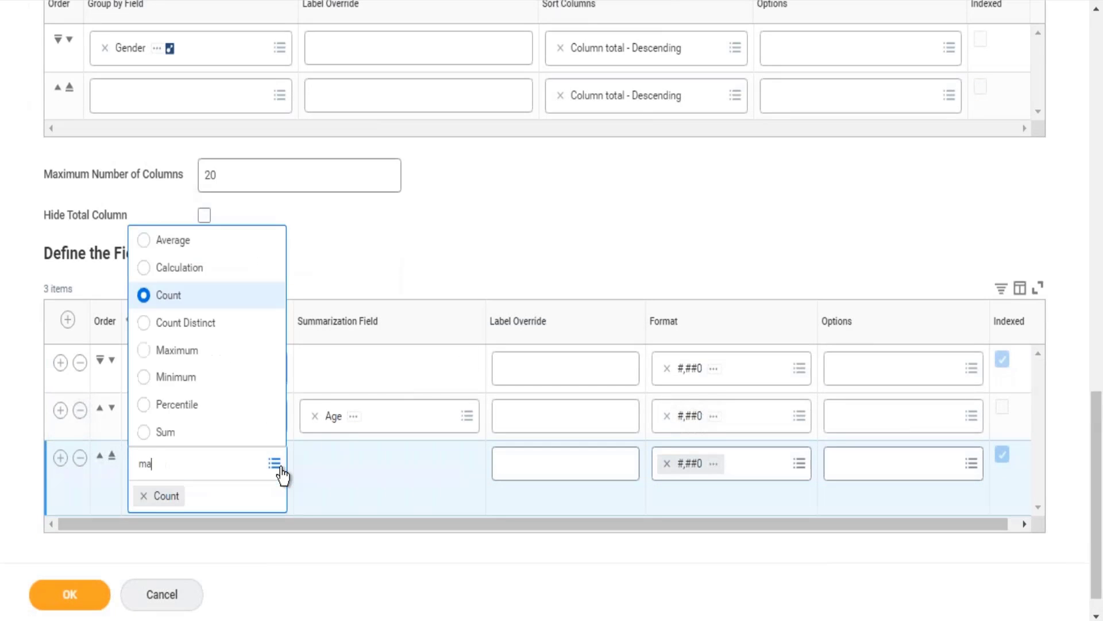
pyautogui.write('ximu')
pyautogui.click(197, 356)
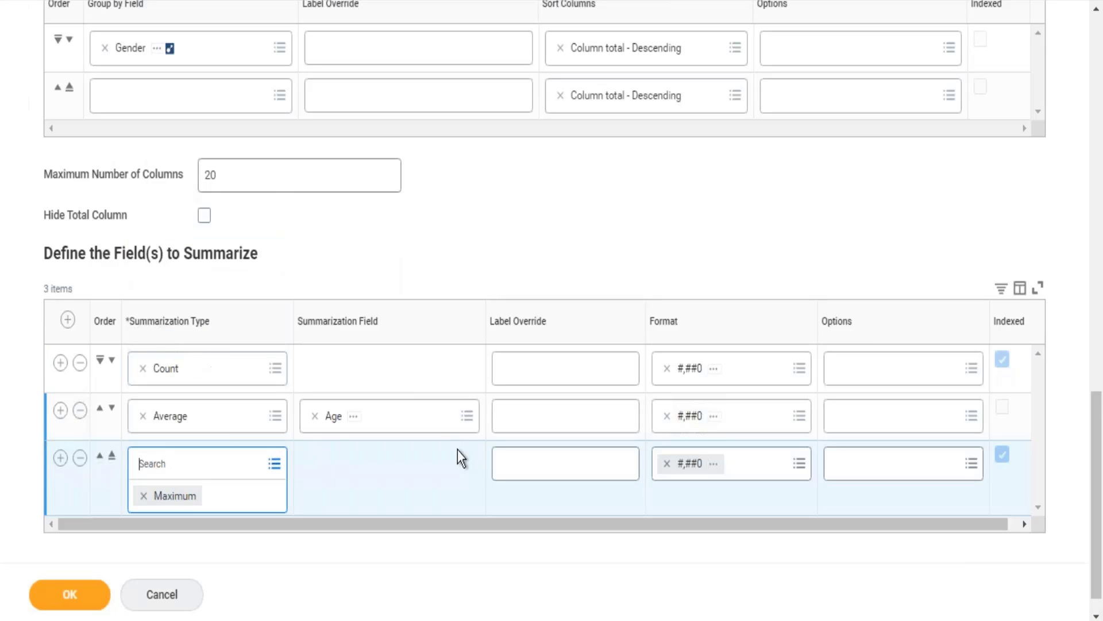
# Set the Summarization Field of the Maximum row to Total Base Pay Amount.
pyautogui.click(370, 468)
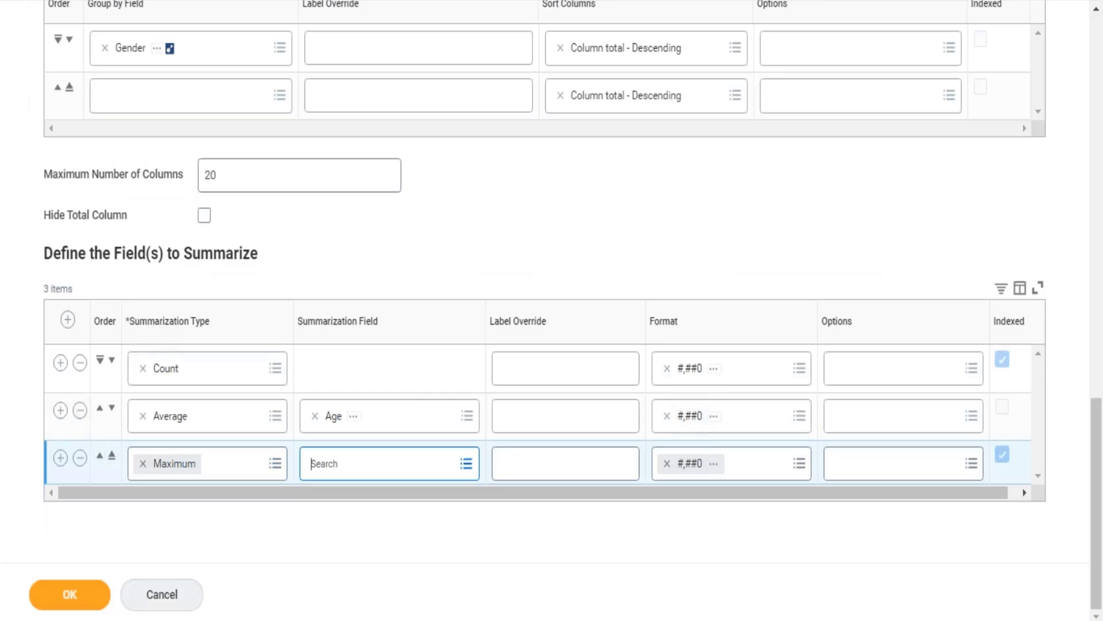
pyautogui.write('total')
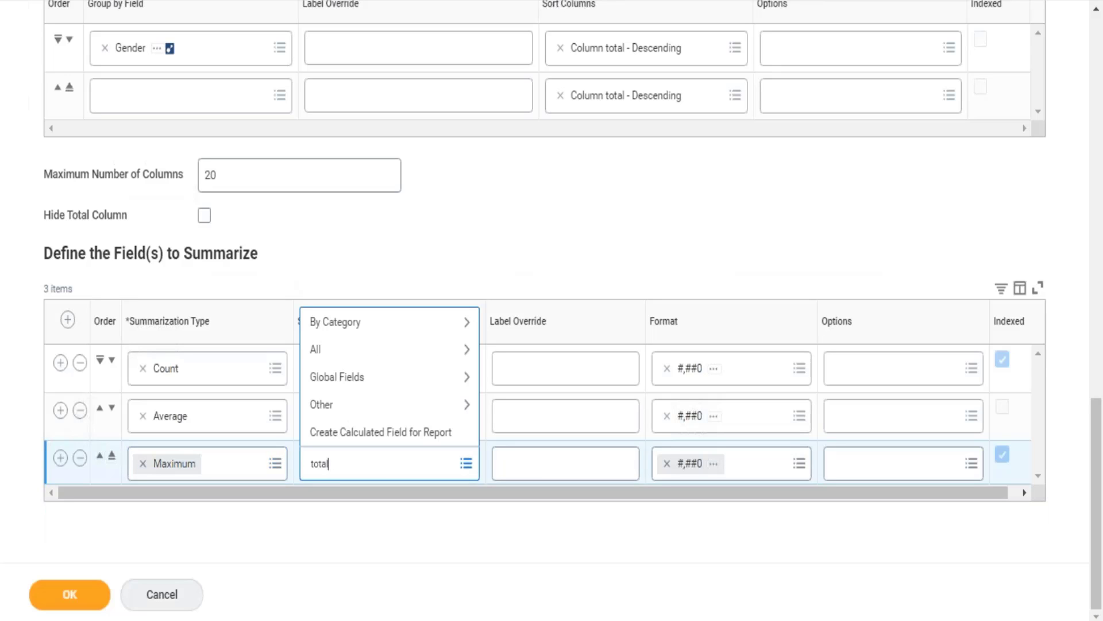
pyautogui.write(' base pay amount')
pyautogui.press('Return')
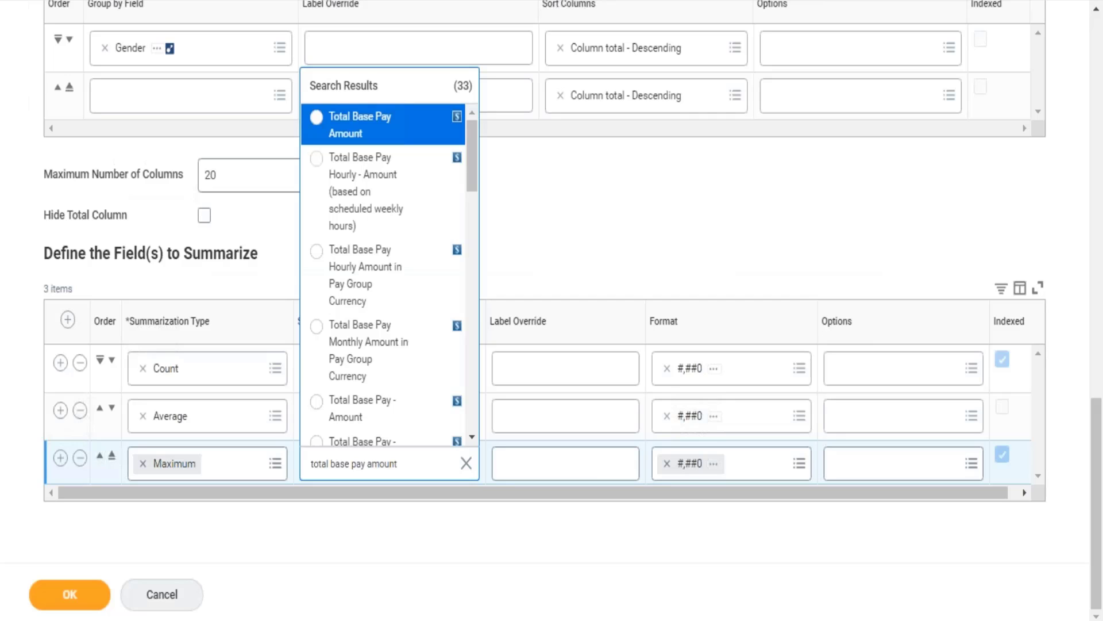
pyautogui.press('Return')
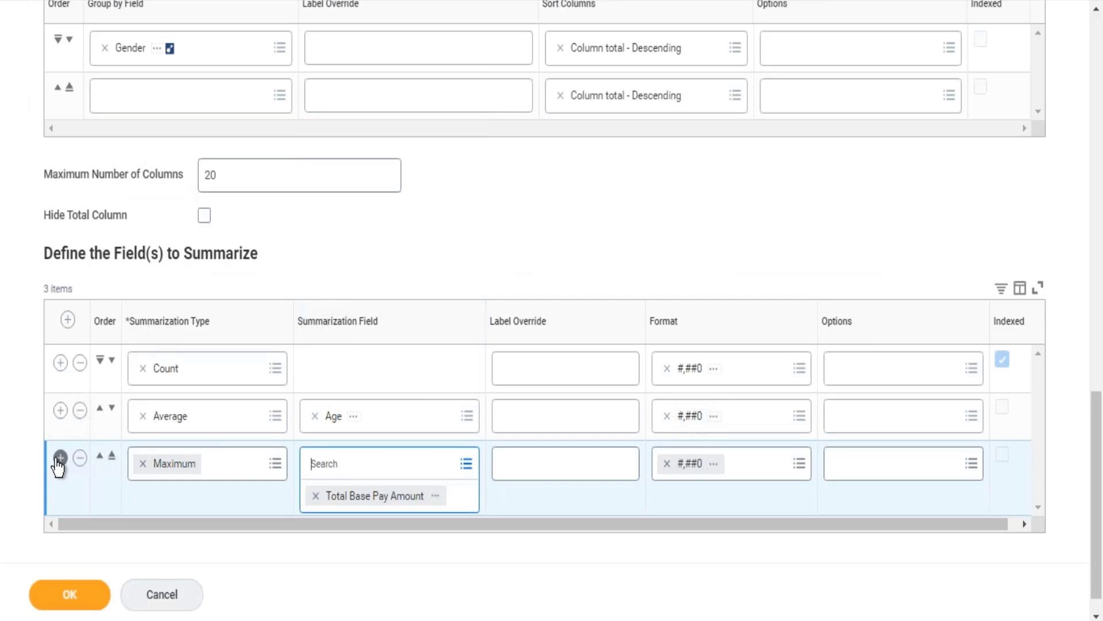
# Add a fourth row to the fields to summarize and set its Summarization Type to Minimum.
pyautogui.click(60, 459)
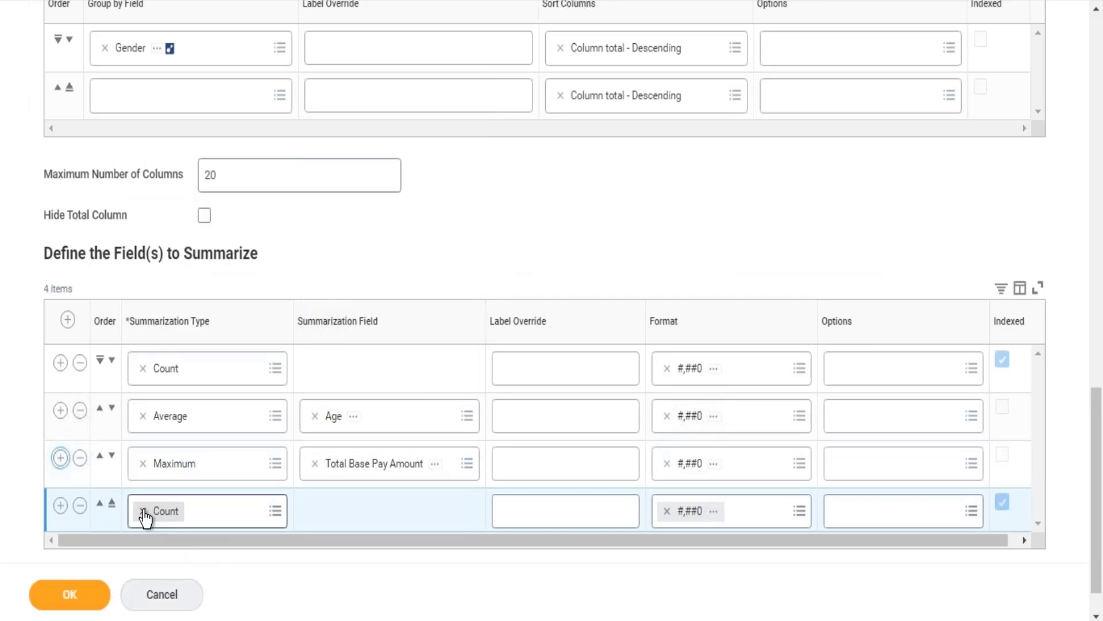
pyautogui.click(143, 511)
pyautogui.write('min')
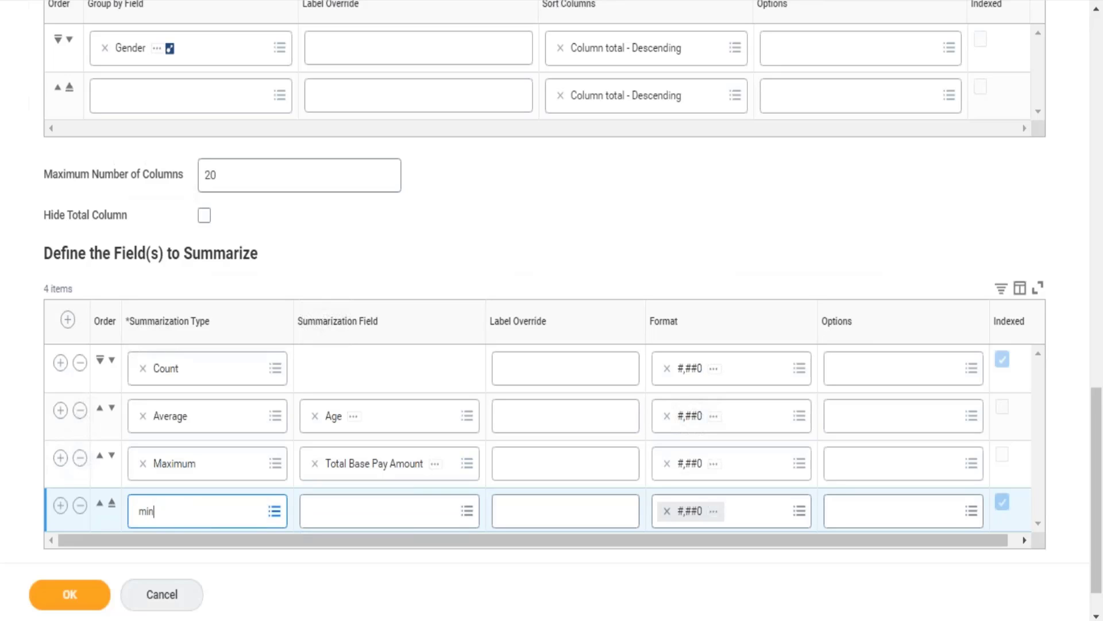
pyautogui.write('imum')
pyautogui.press('Return')
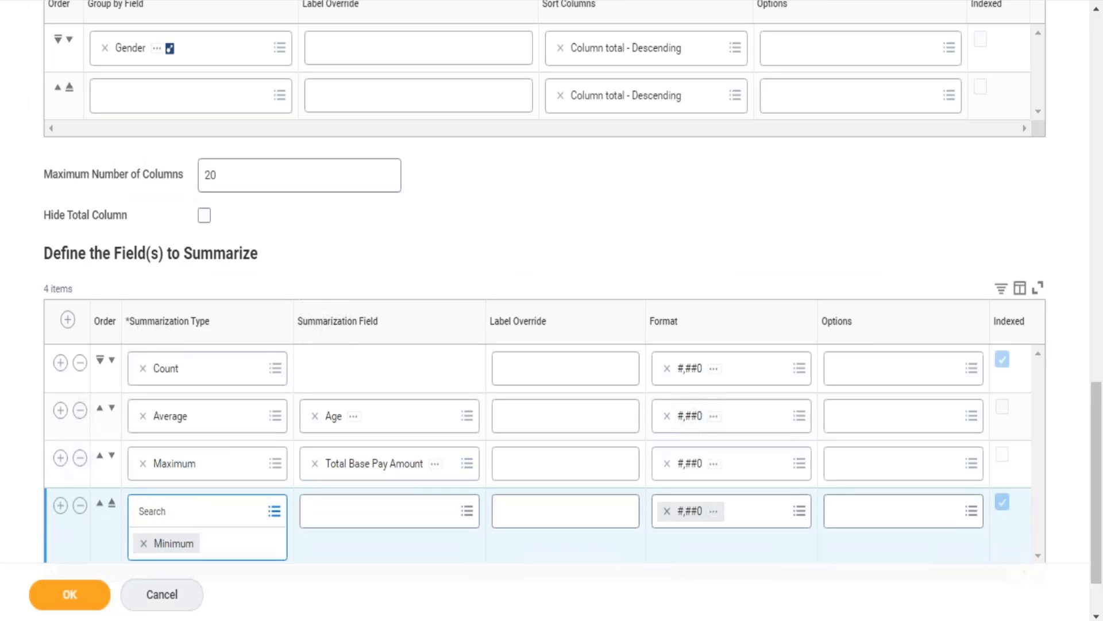
# Set the Summarization Field of the Minimum row to Total Base Pay Amount, then save the definition and run the report.
pyautogui.press('Tab')
pyautogui.write('tot')
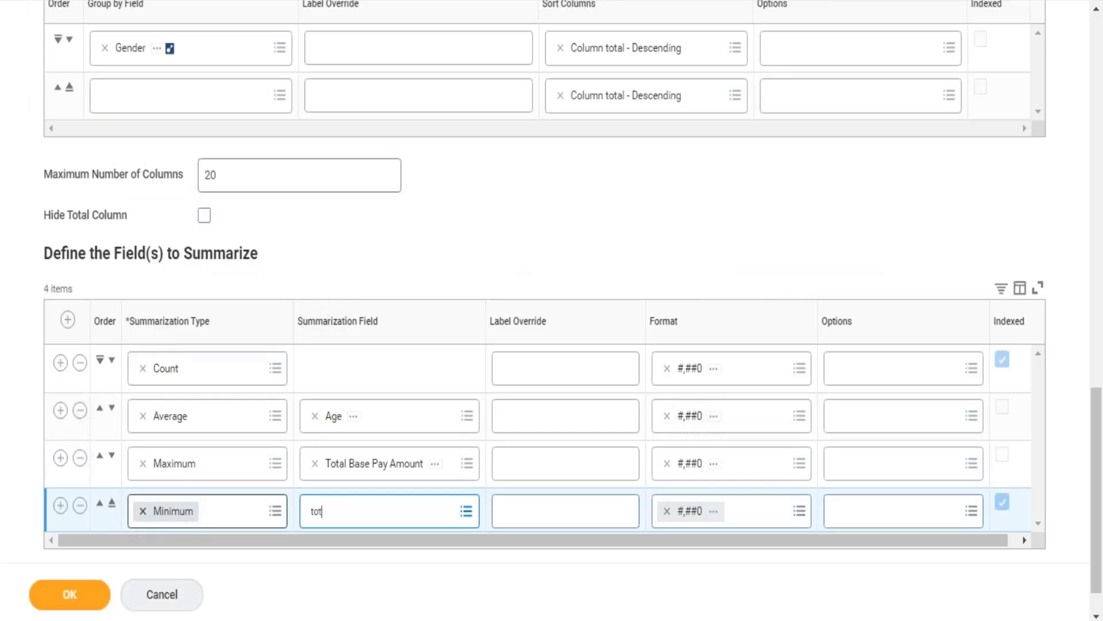
pyautogui.write('al base pay amount')
pyautogui.press('Return')
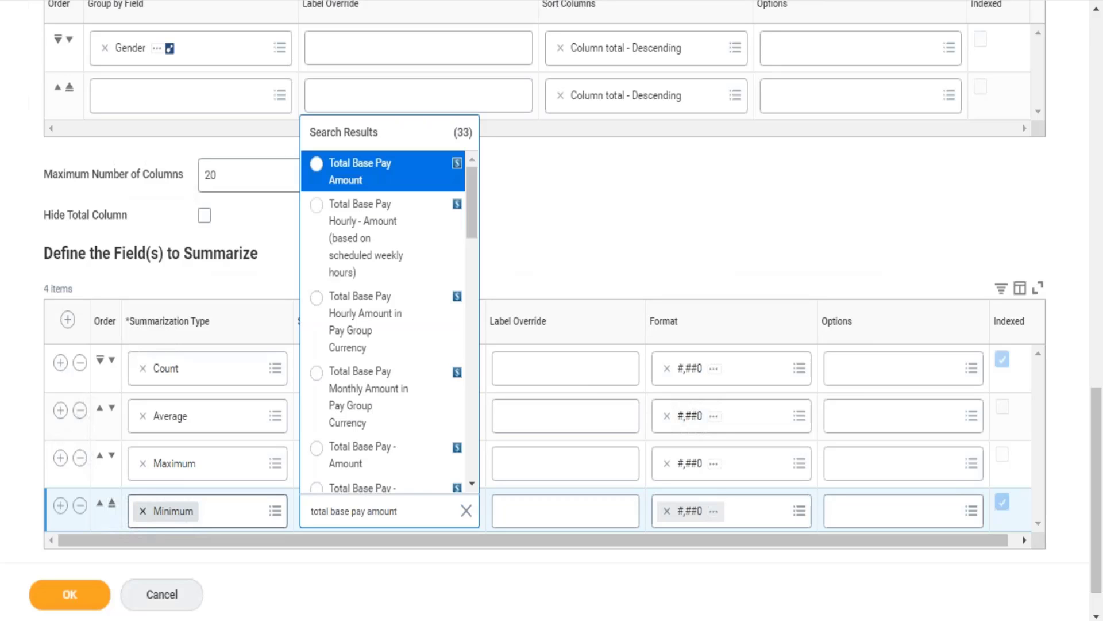
pyautogui.press('Return')
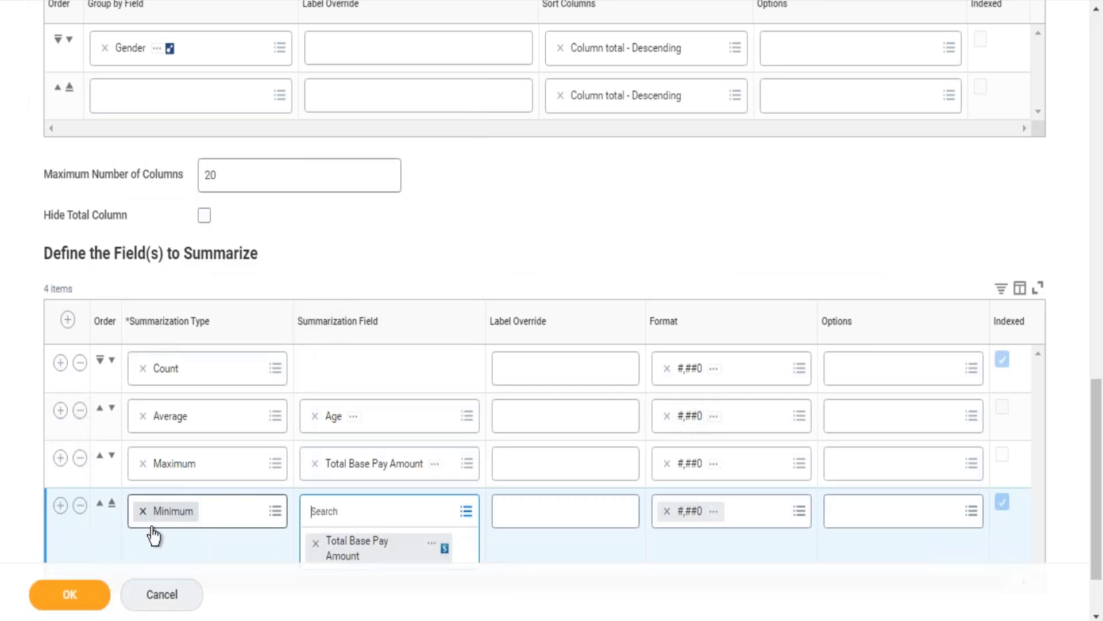
pyautogui.click(64, 595)
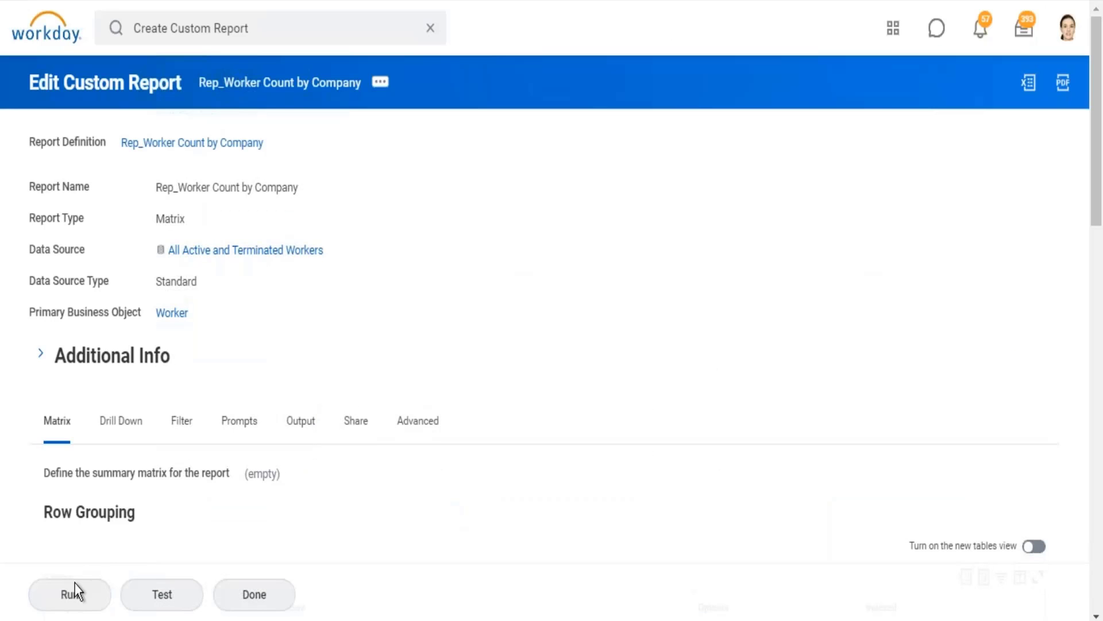
pyautogui.click(72, 594)
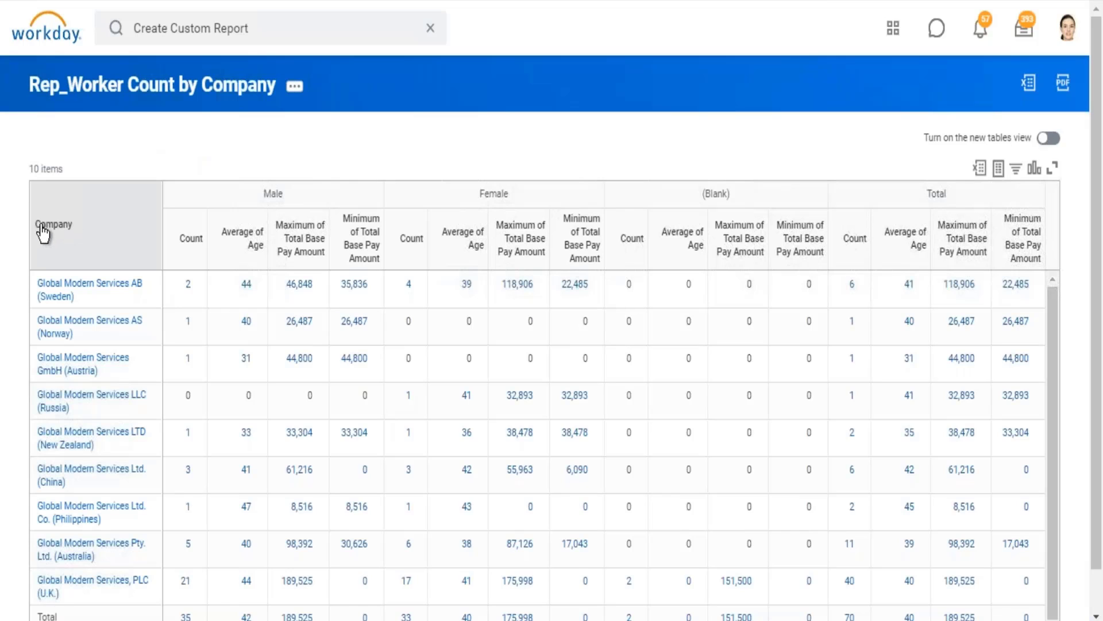
# Examine the Company row grouping and the Male and Female column groups in the rerun report.
pyautogui.moveTo(36, 226); pyautogui.dragTo(83, 227)
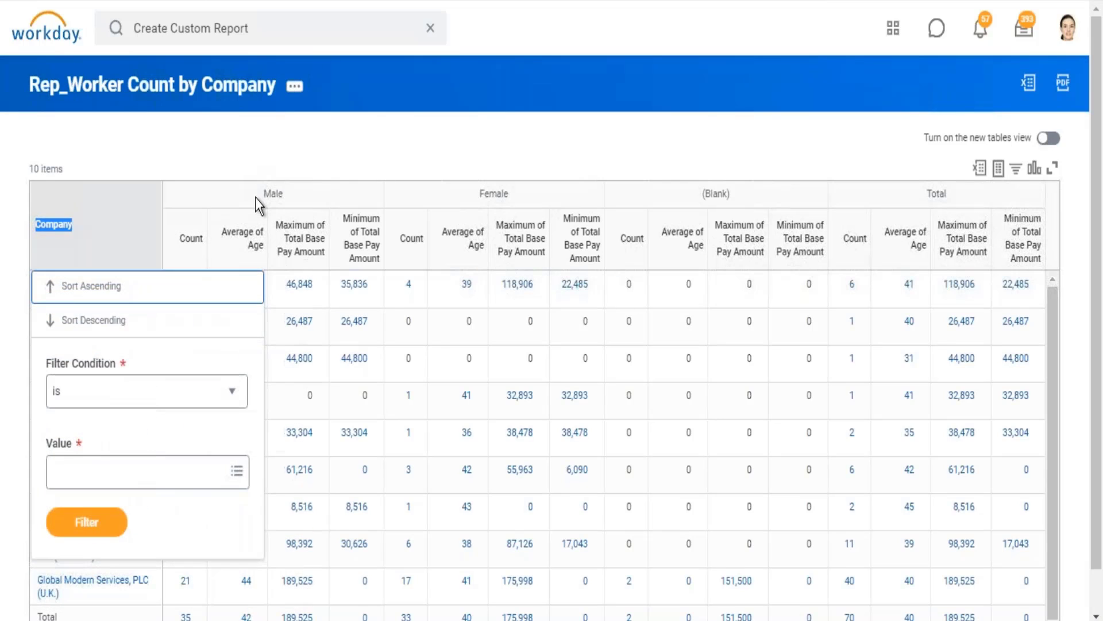
pyautogui.moveTo(262, 195); pyautogui.dragTo(284, 195)
pyautogui.moveTo(488, 193); pyautogui.dragTo(509, 194)
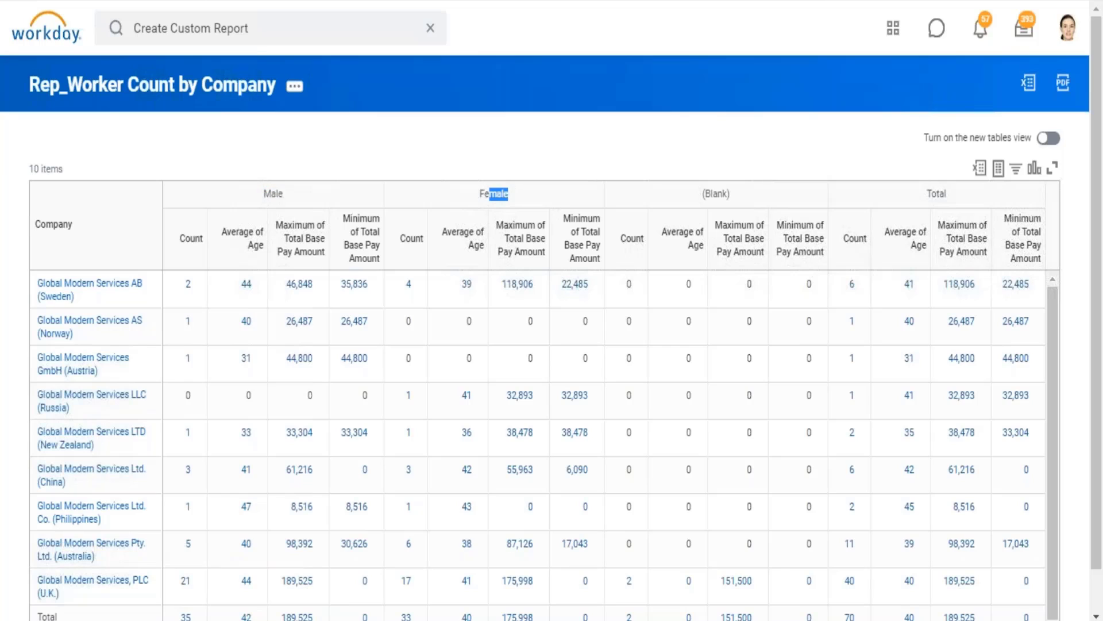
pyautogui.click(716, 106)
pyautogui.moveTo(88, 301)
pyautogui.moveTo(292, 193); pyautogui.dragTo(262, 194)
# Drill into the male count for Global Modern Services AB (Sweden), check the workers' ages and close the details.
pyautogui.doubleClick(188, 284)
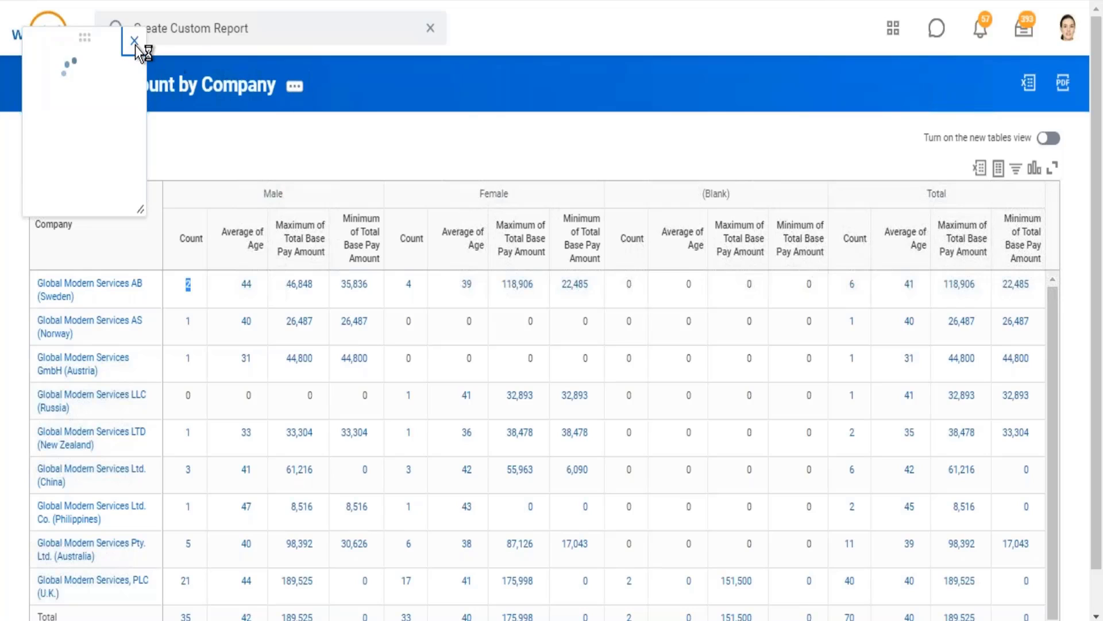
pyautogui.click(665, 237)
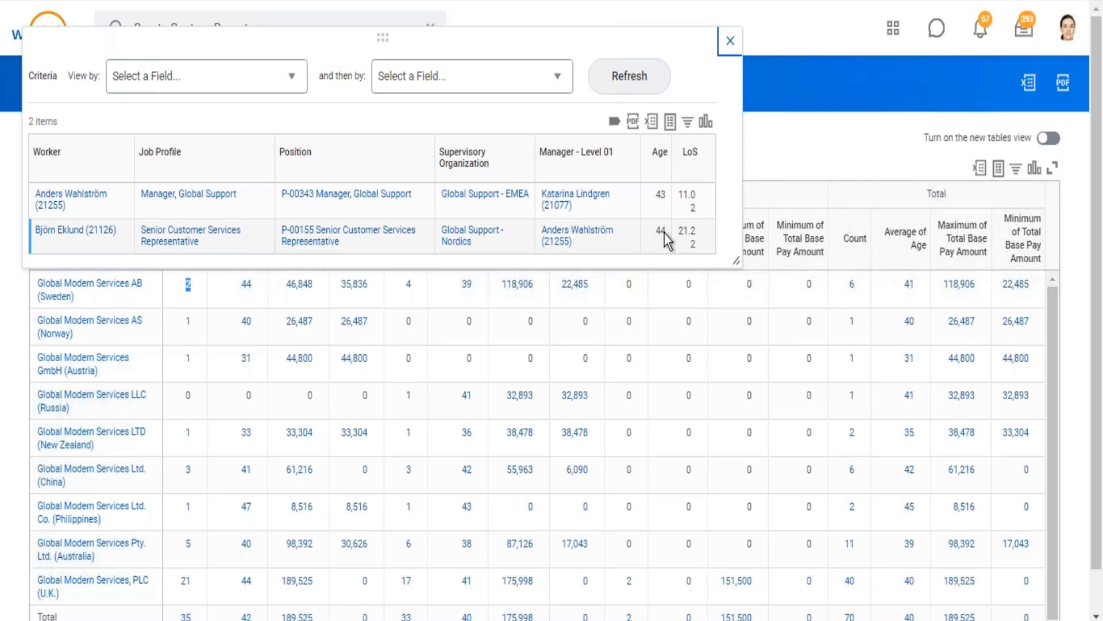
pyautogui.click(666, 197)
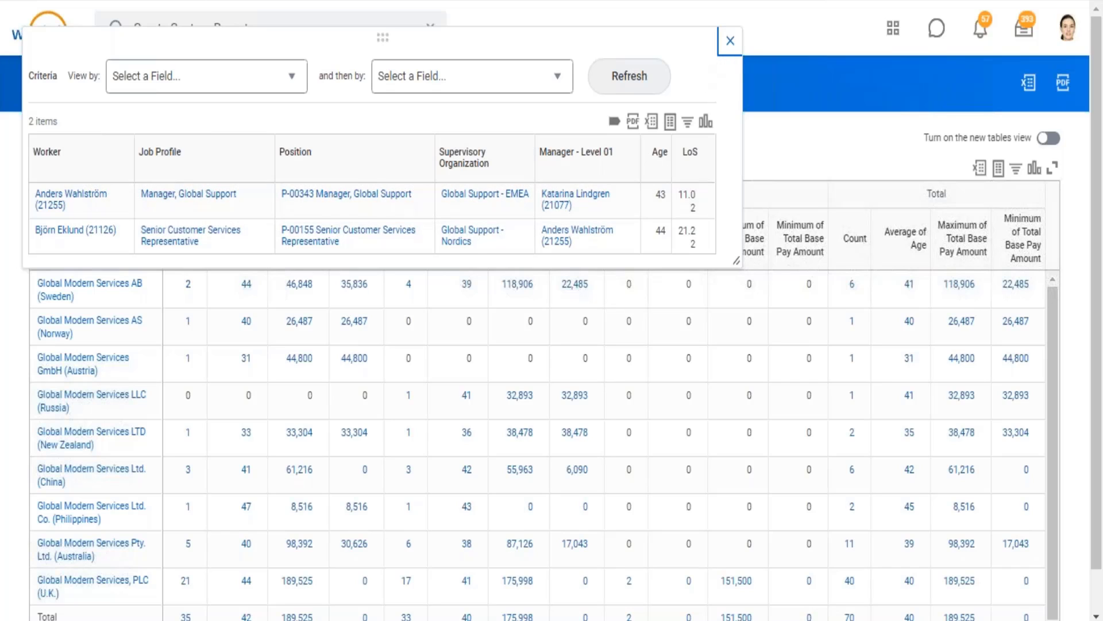
pyautogui.click(730, 41)
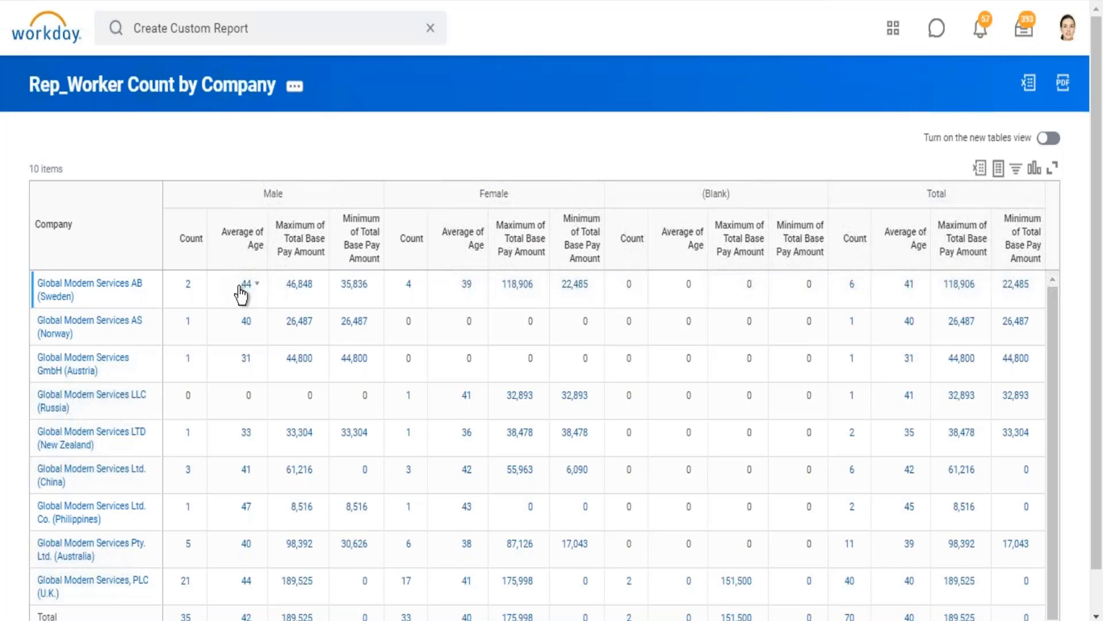
# Check the male average age for Global Modern Services AB (Sweden), drill into the female average age and close the details.
pyautogui.doubleClick(242, 286)
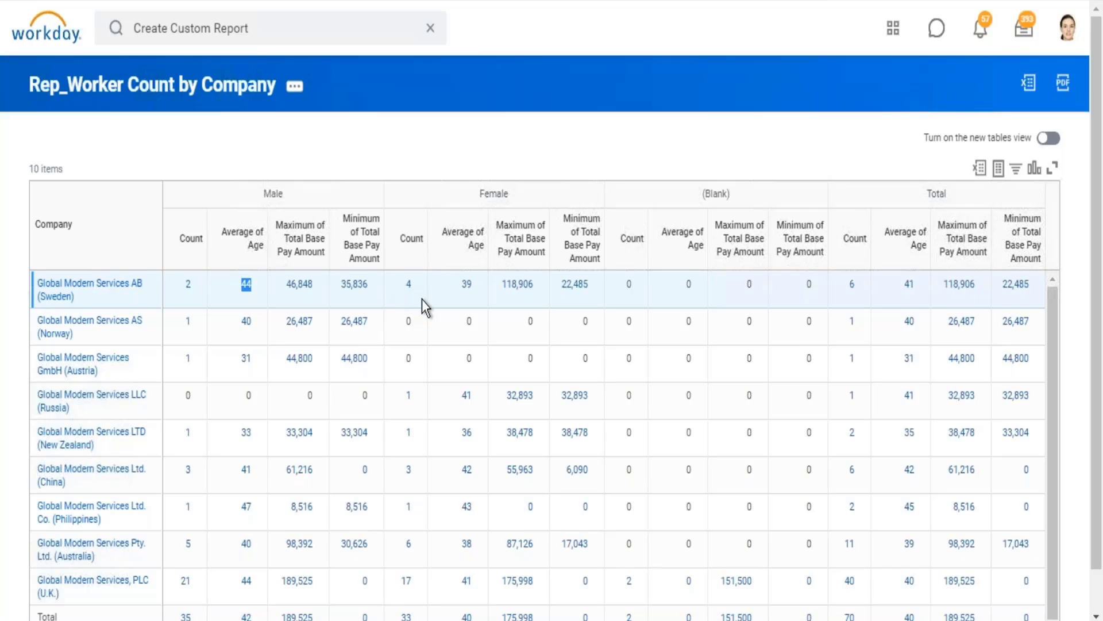
pyautogui.click(467, 284)
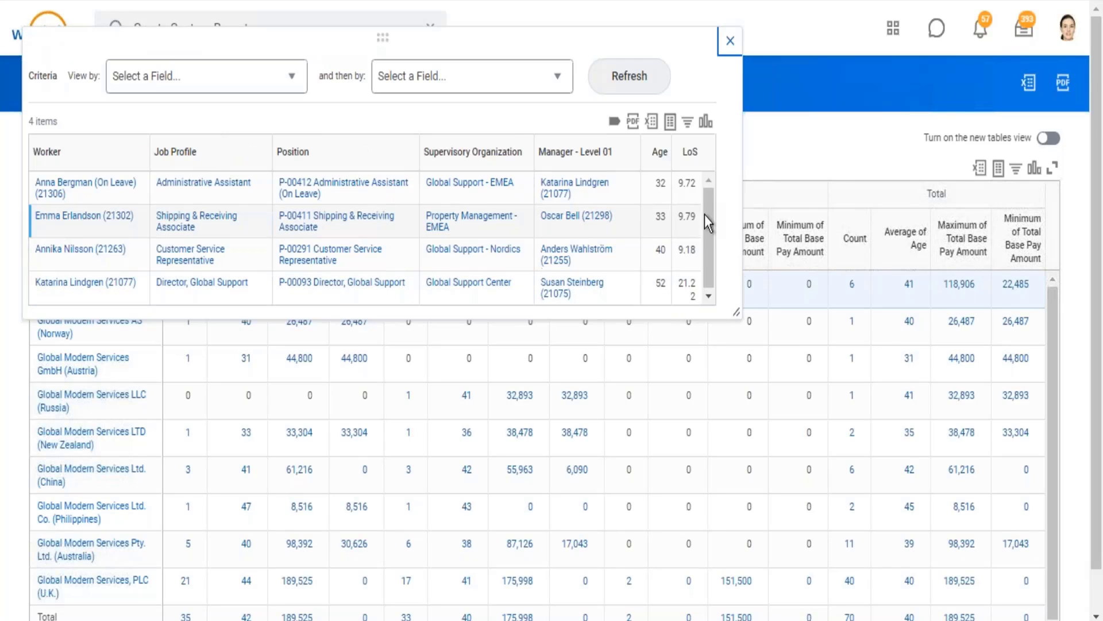
pyautogui.moveTo(664, 200); pyautogui.dragTo(667, 239)
pyautogui.click(731, 43)
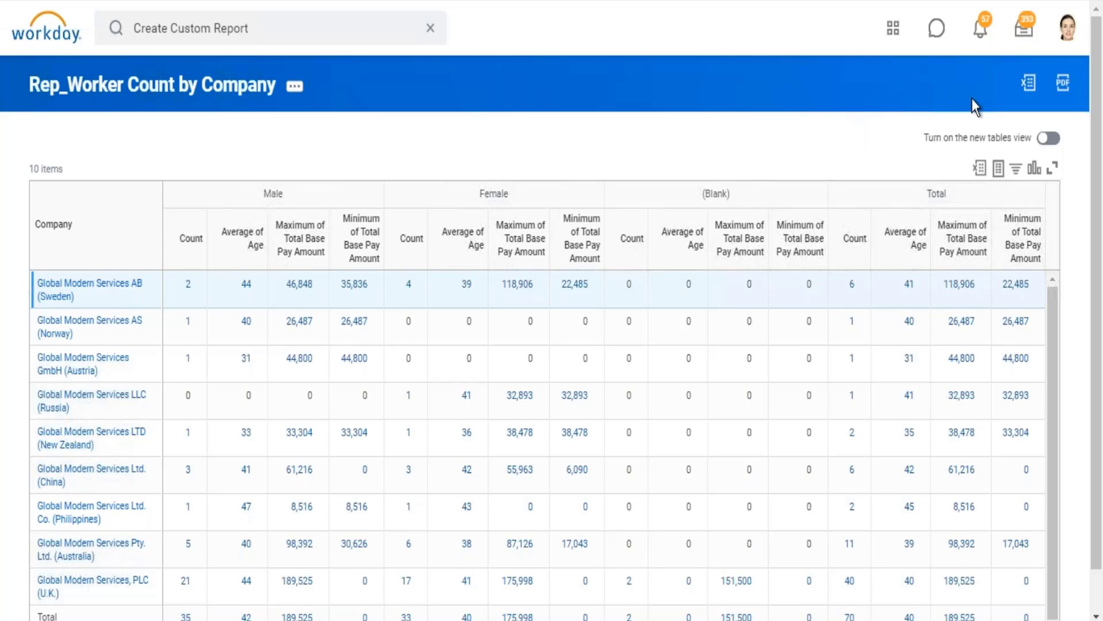
# Open the report definition for editing, remove Gender from the Column Grouping and save the change.
pyautogui.scroll(-1, 1092, 597)
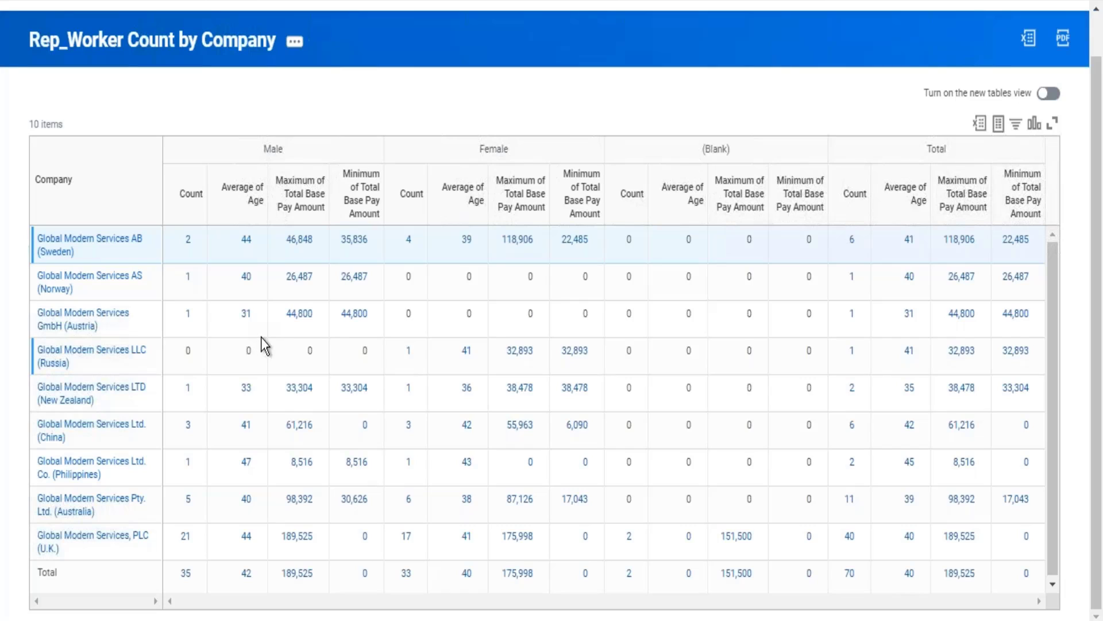
pyautogui.click(295, 40)
pyautogui.moveTo(437, 121)
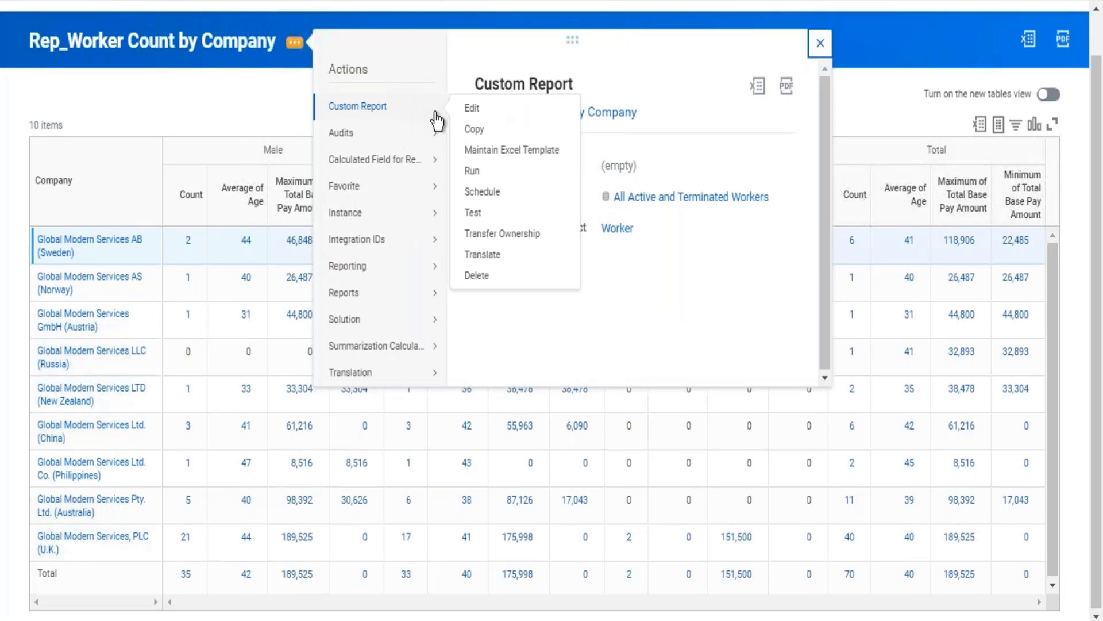
pyautogui.click(468, 111)
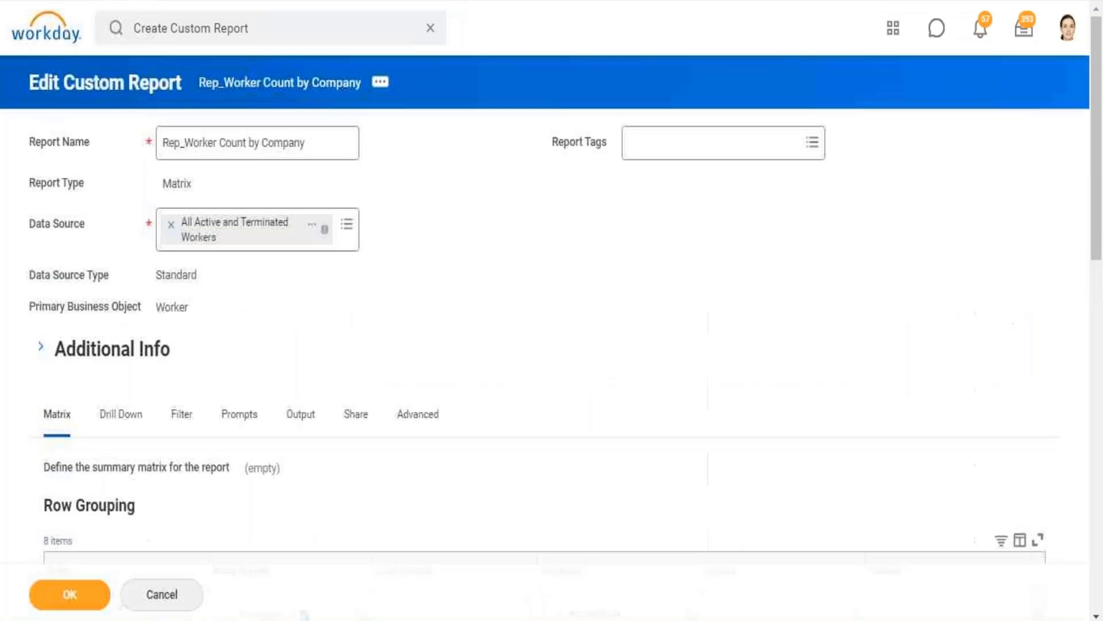
pyautogui.scroll(-10, 552, 310)
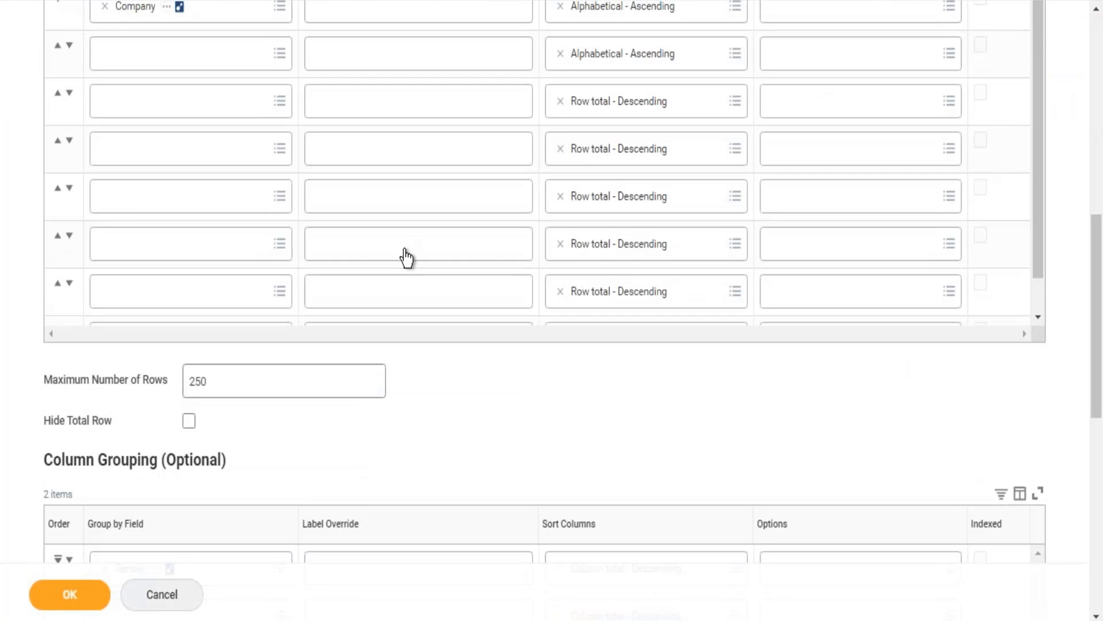
pyautogui.scroll(-2, 599, 253)
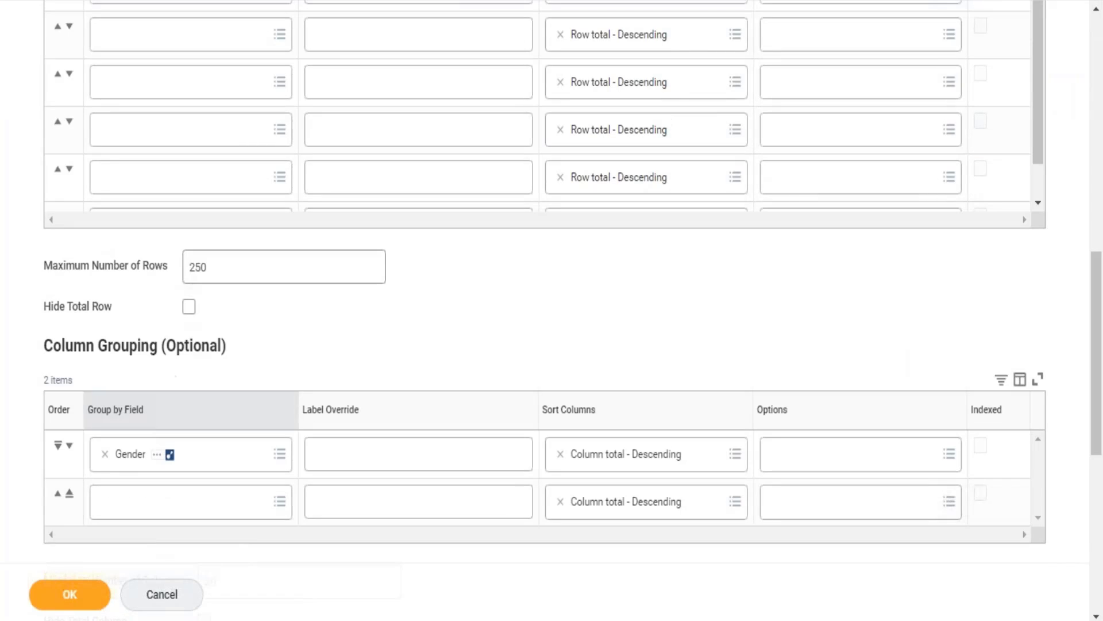
pyautogui.click(106, 454)
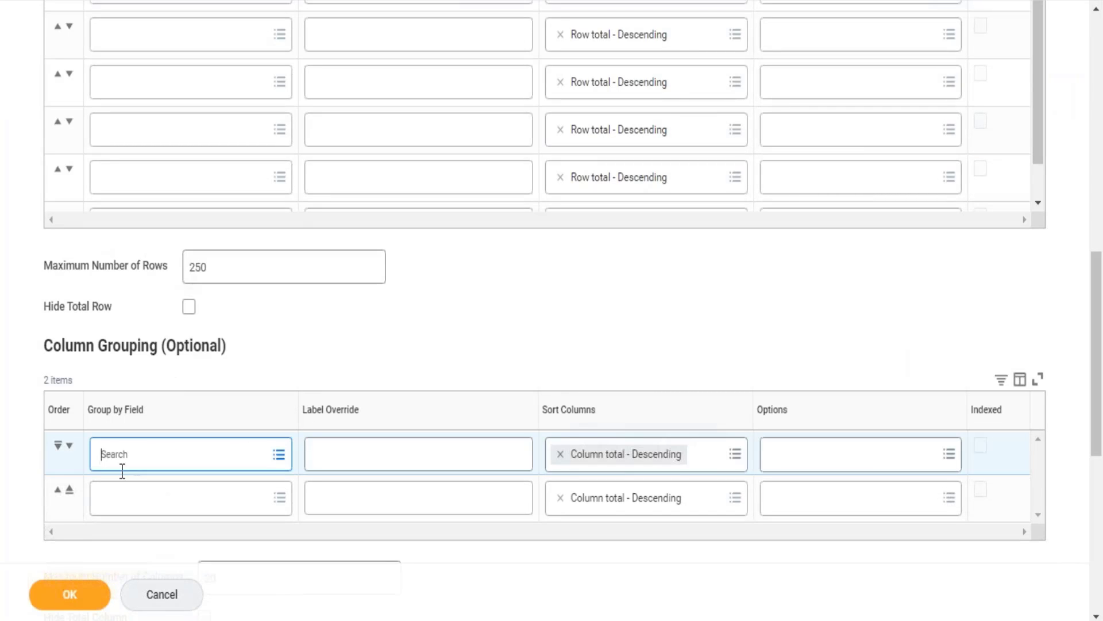
pyautogui.click(71, 598)
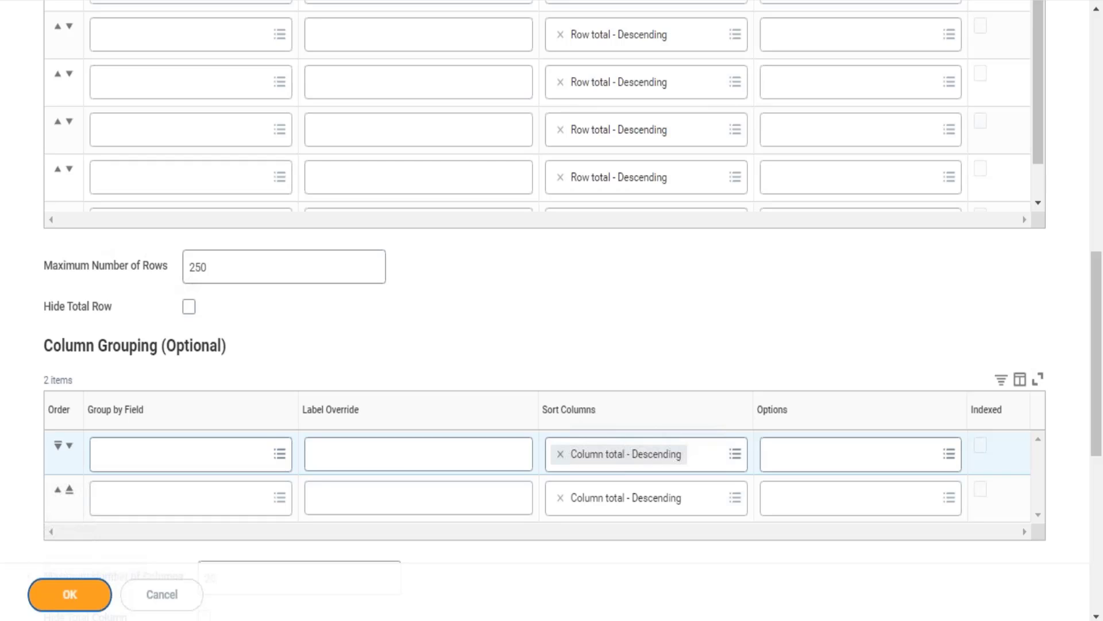
# Rerun the report and check the company totals without the gender columns.
pyautogui.moveTo(127, 562)
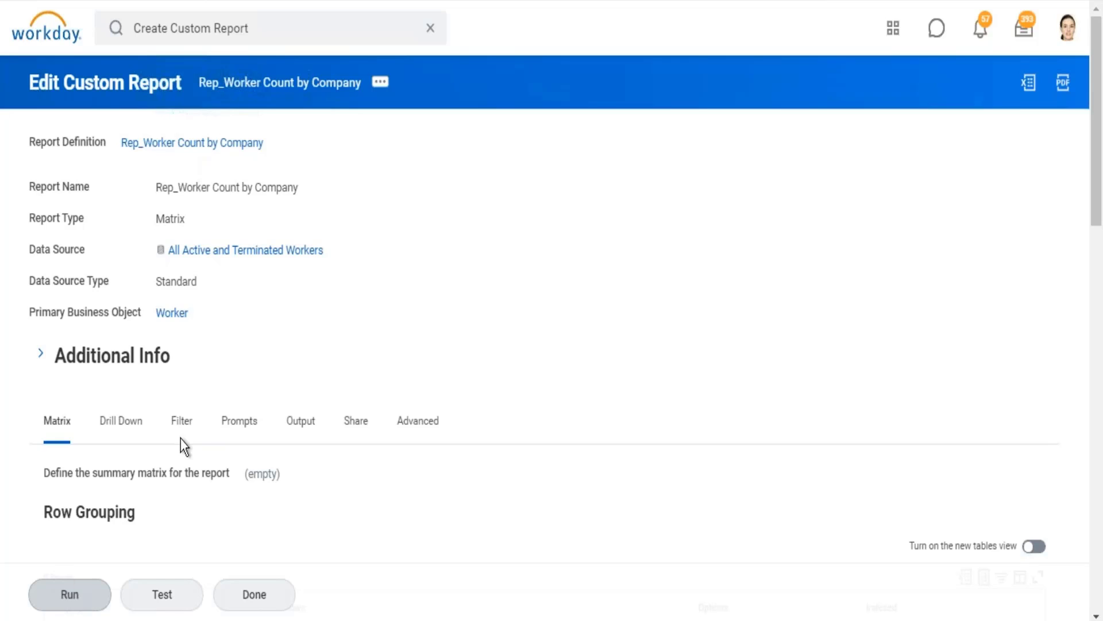
pyautogui.click(75, 585)
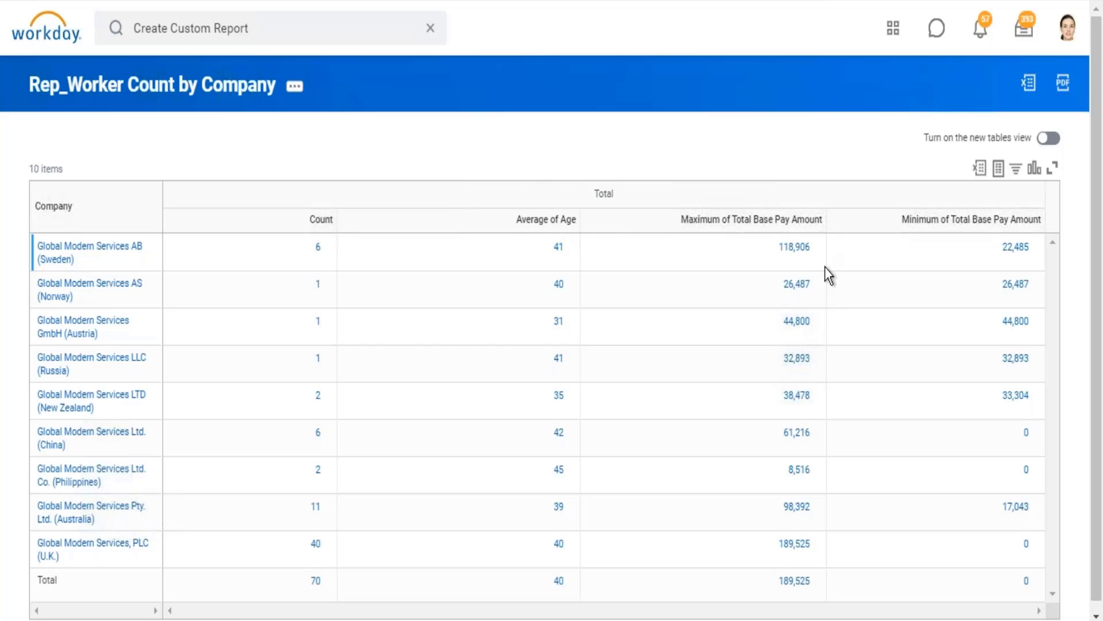
pyautogui.click(1096, 614)
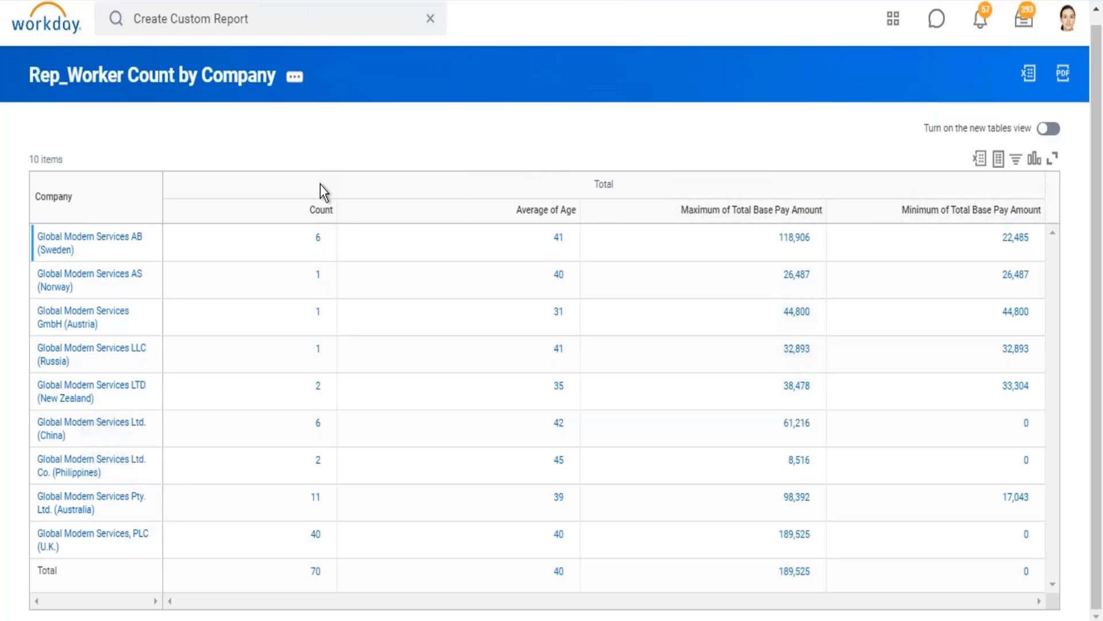
# Open the report definition for editing and add a summarization row of type Sum below Count.
pyautogui.click(293, 79)
pyautogui.moveTo(364, 141)
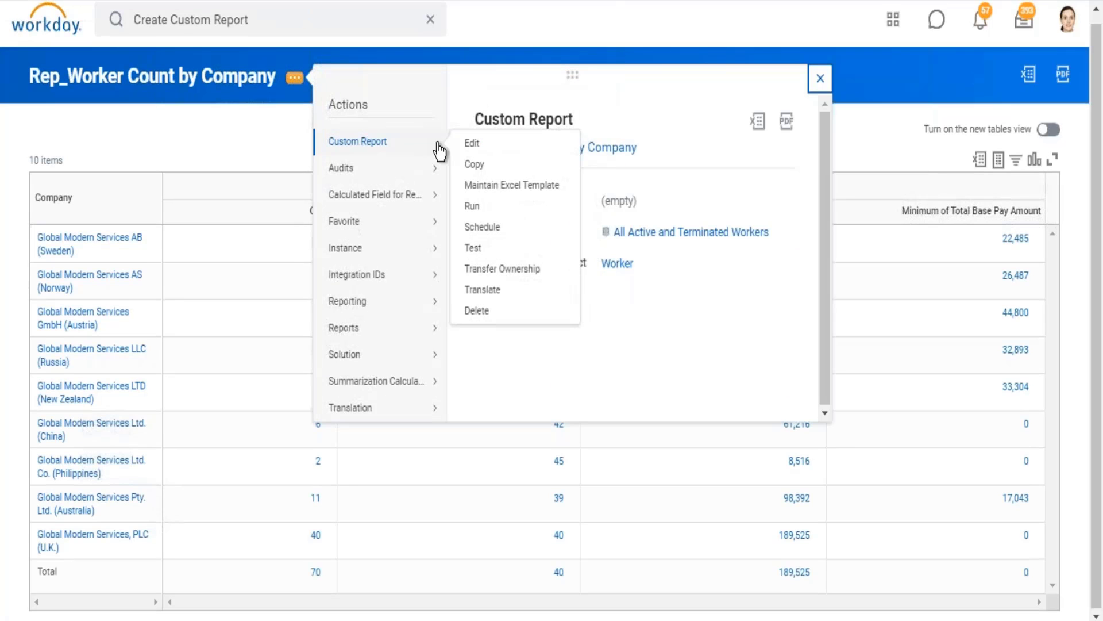
pyautogui.click(462, 142)
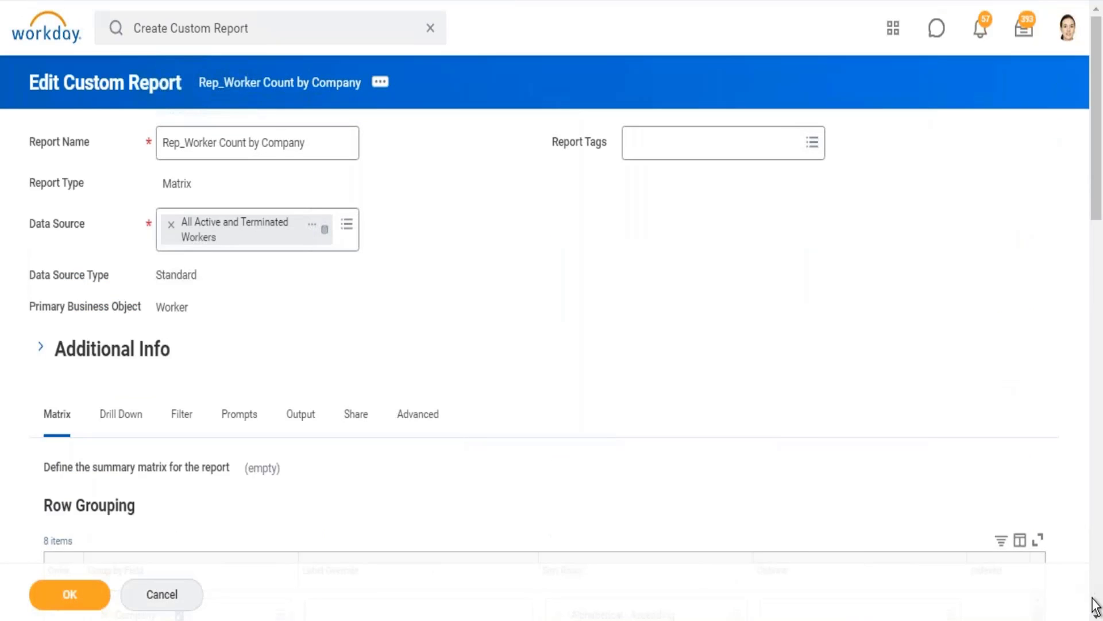
pyautogui.scroll(-9, 1095, 607)
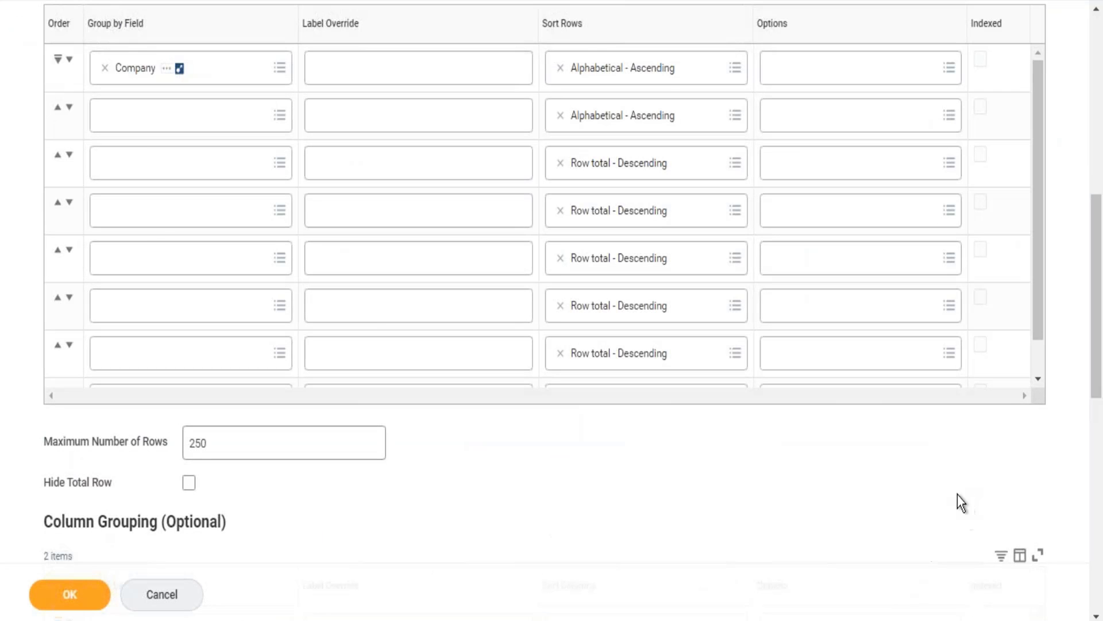
pyautogui.scroll(-11, 937, 498)
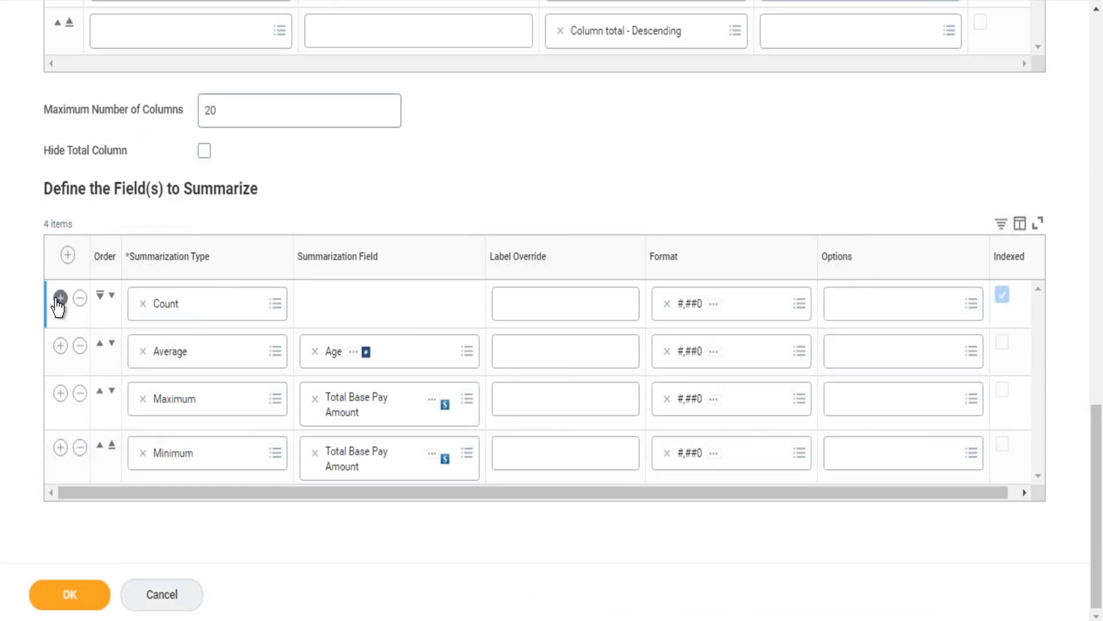
pyautogui.click(59, 298)
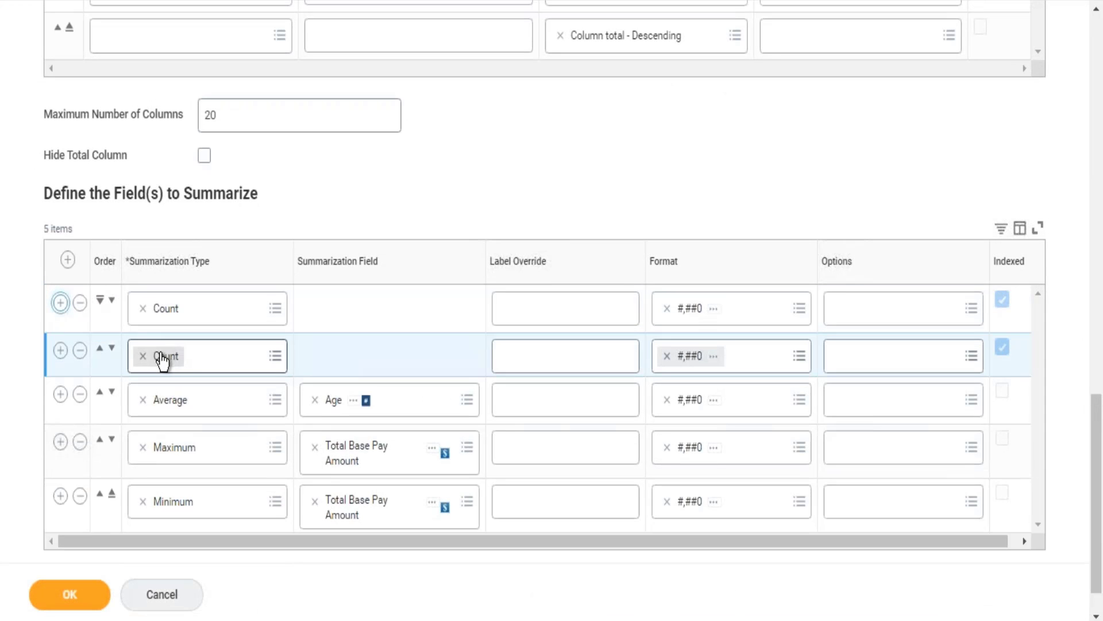
pyautogui.click(143, 356)
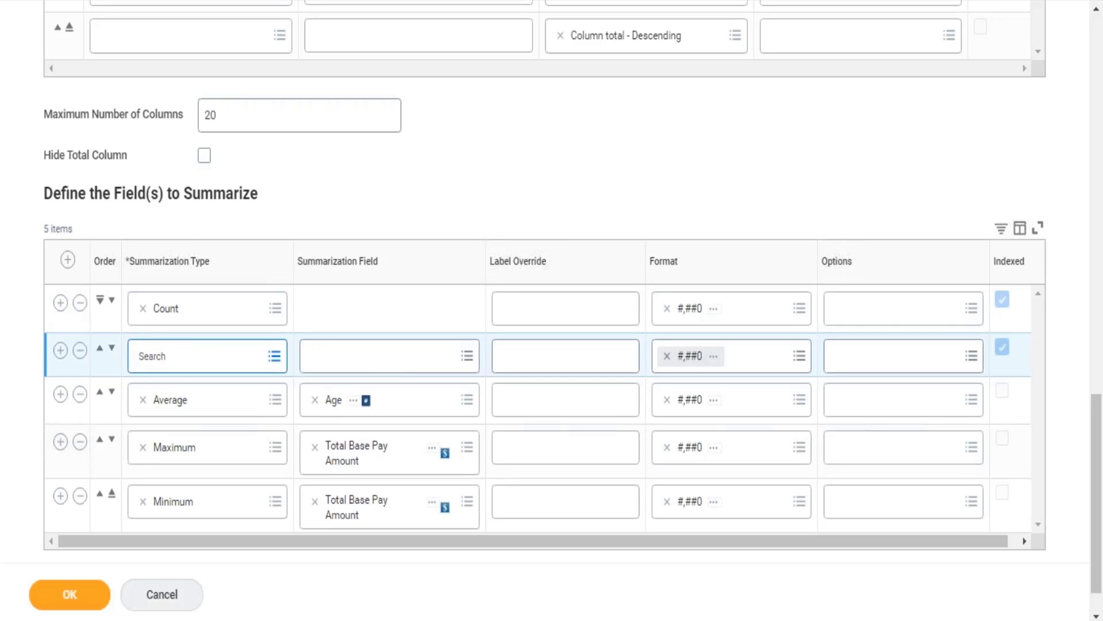
pyautogui.write('sum')
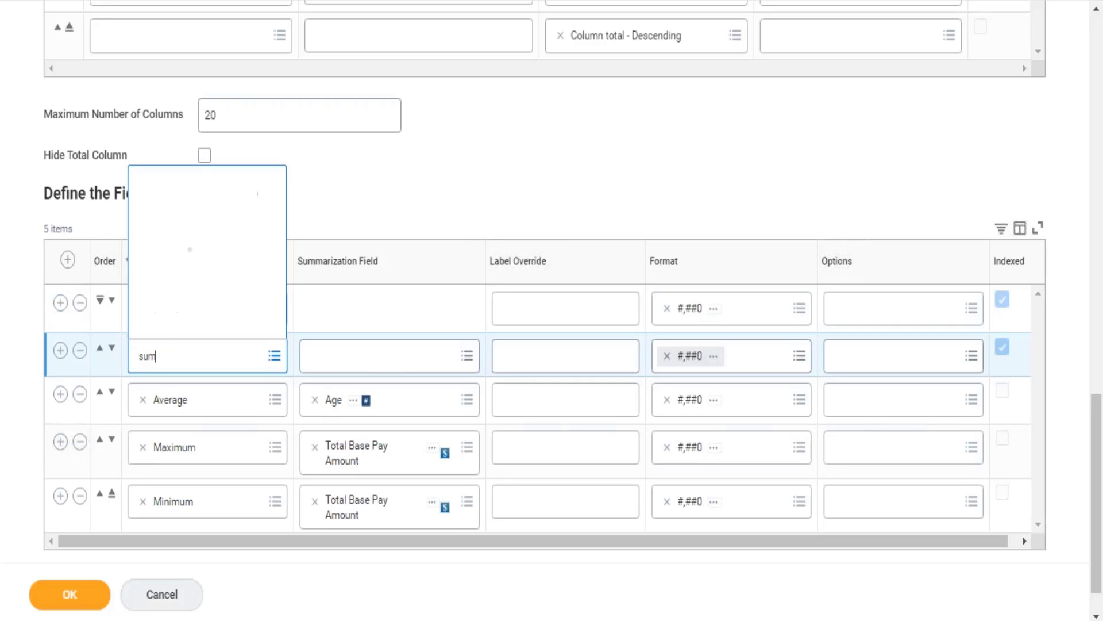
pyautogui.press('Tab')
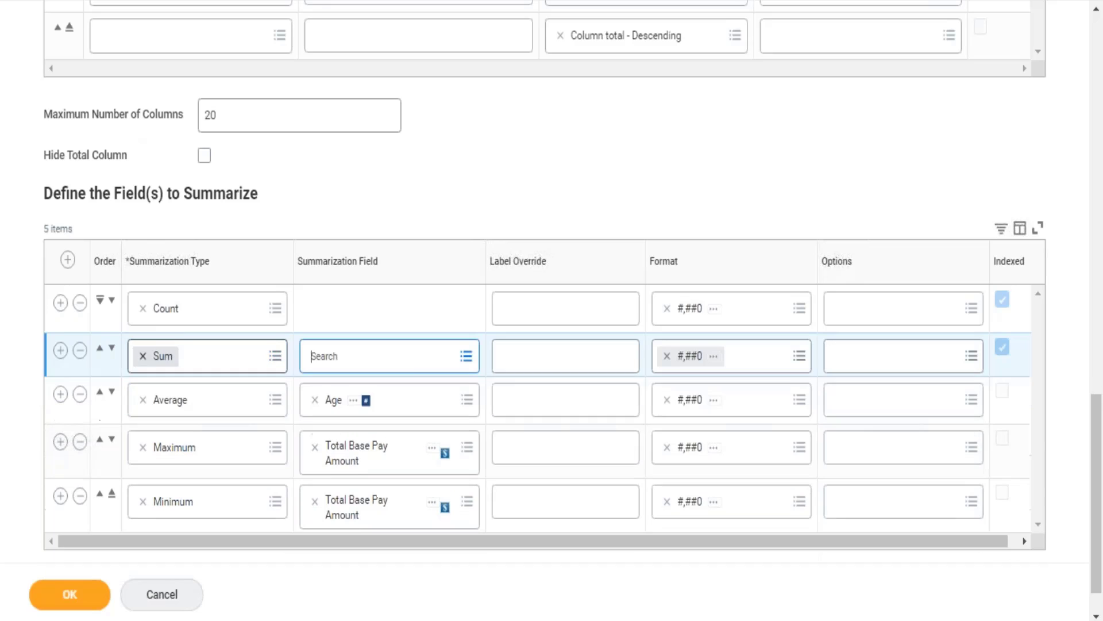
# Set the Sum row's summarization field to CF_Eval Exp_worker_Is Manager and check the calculated field's details.
pyautogui.write('manager')
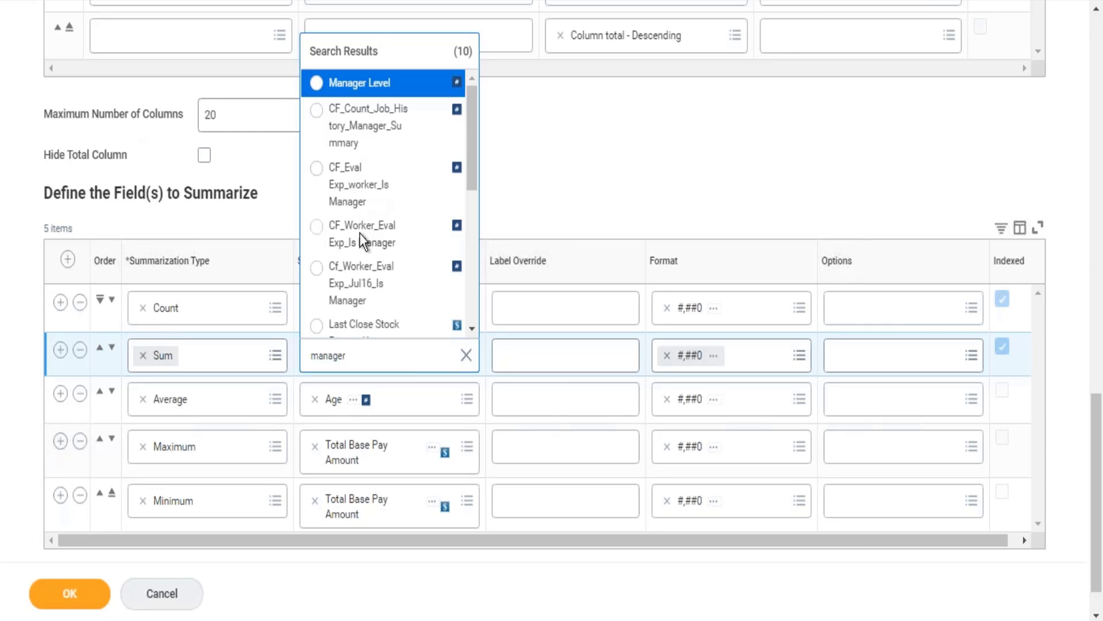
pyautogui.click(348, 167)
pyautogui.moveTo(656, 231); pyautogui.dragTo(445, 359)
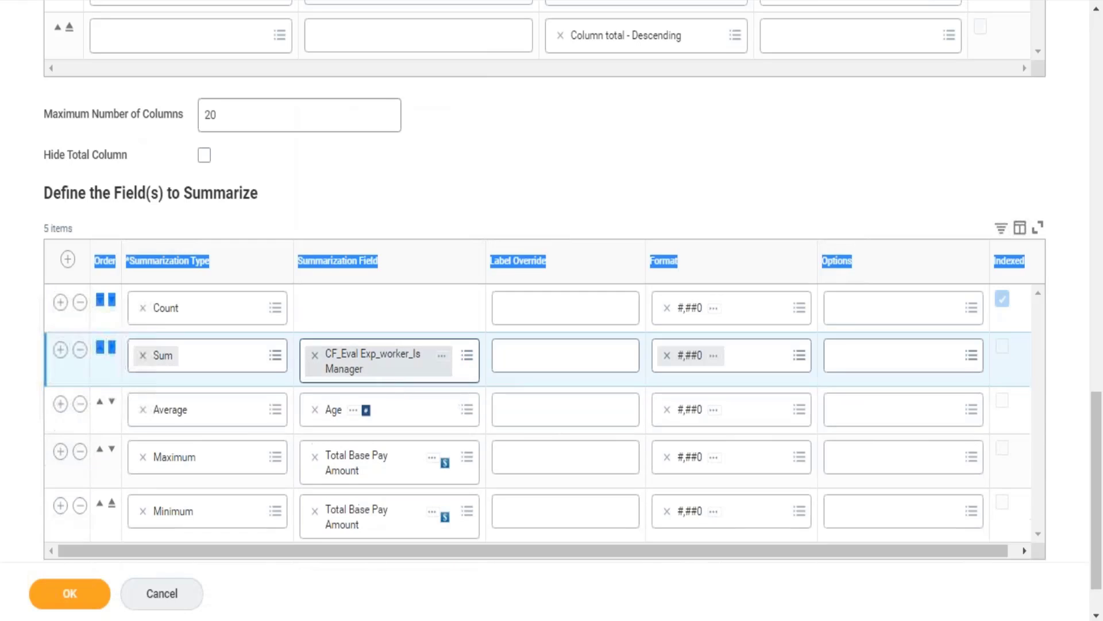
pyautogui.click(442, 357)
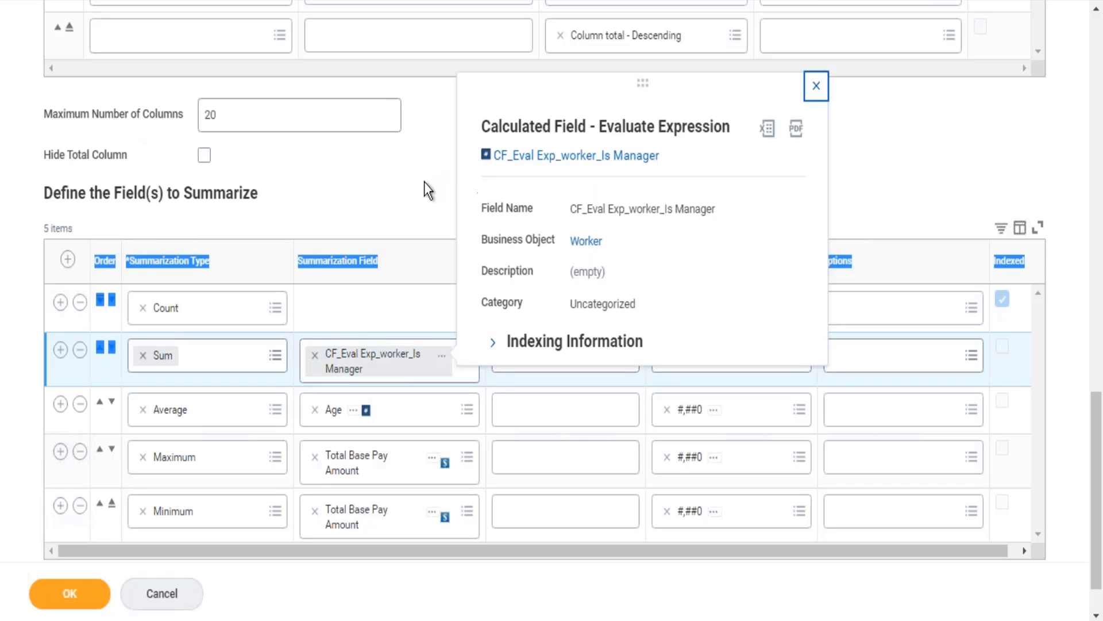
pyautogui.click(452, 229)
# Set the Sum row's label override to Manager Count, save the definition and run the report.
pyautogui.click(529, 348)
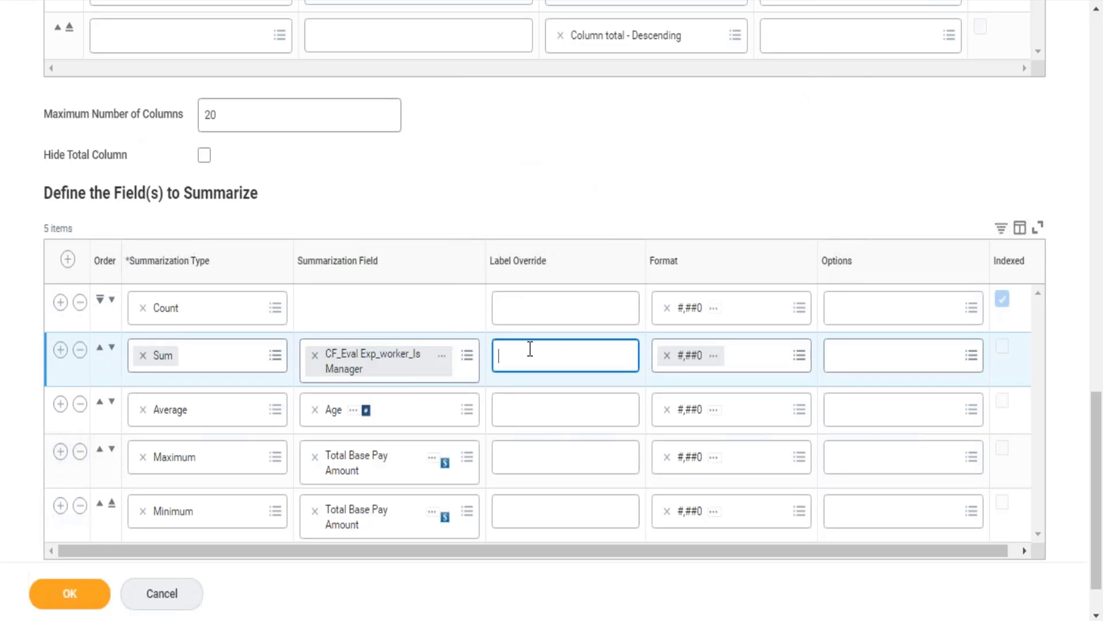
pyautogui.write('Manager Count')
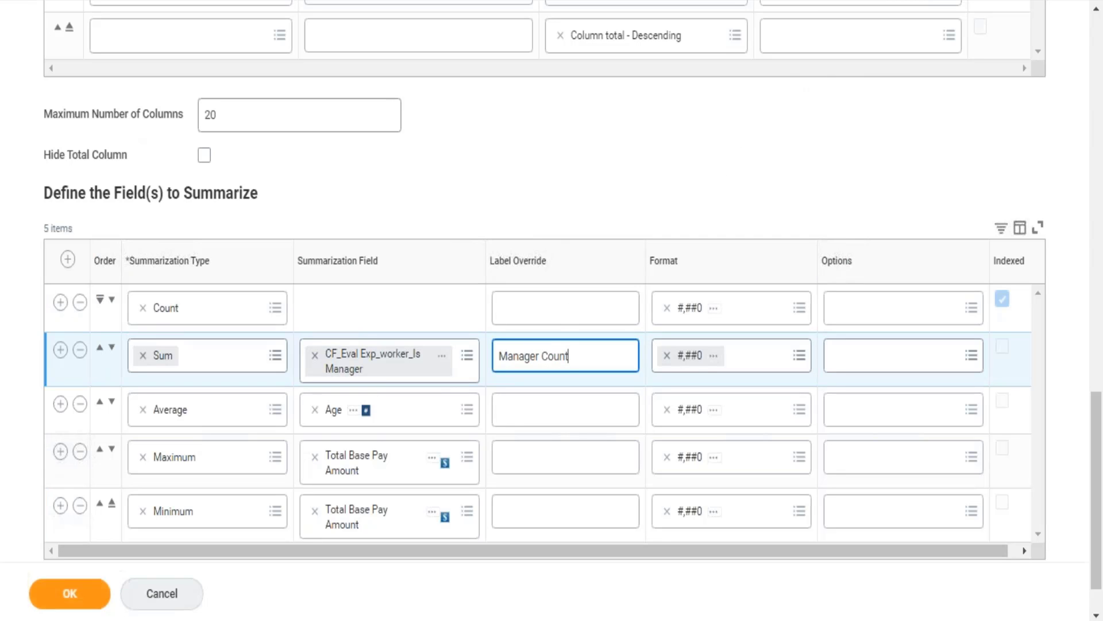
pyautogui.click(84, 603)
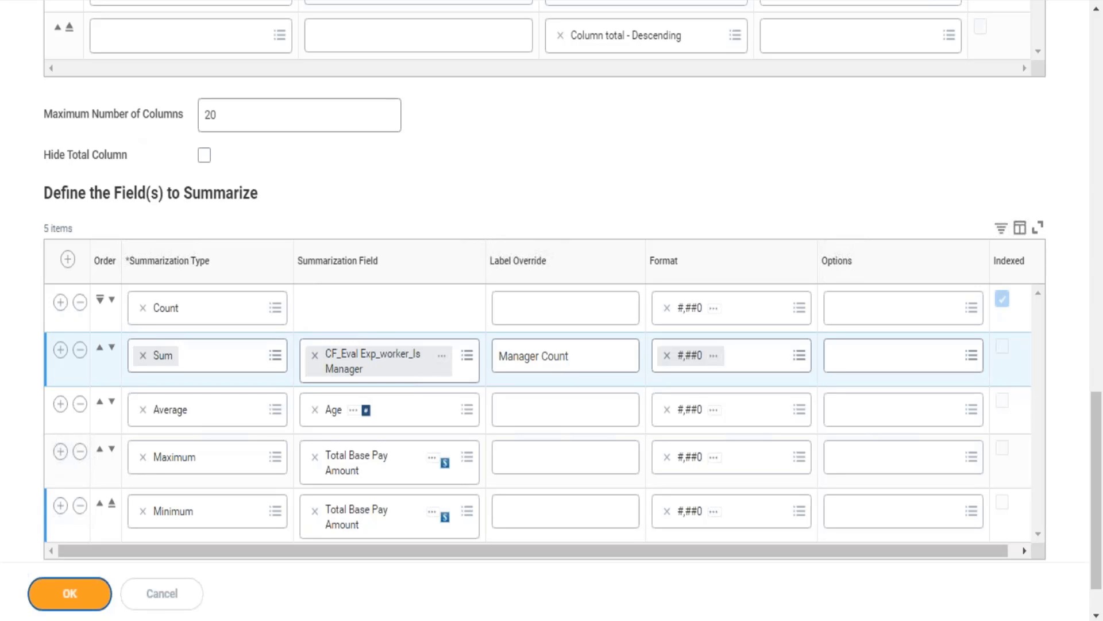
pyautogui.click(69, 593)
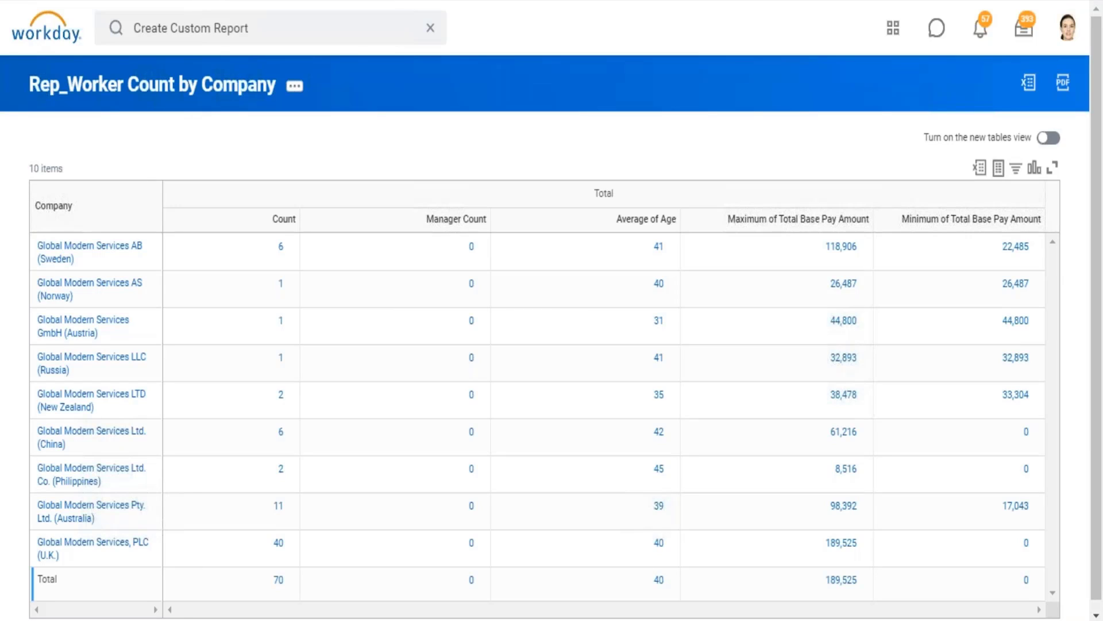
# View the report definition and open the CF_Eval Exp_worker_Is Manager calculated field from the summarized fields.
pyautogui.click(171, 90)
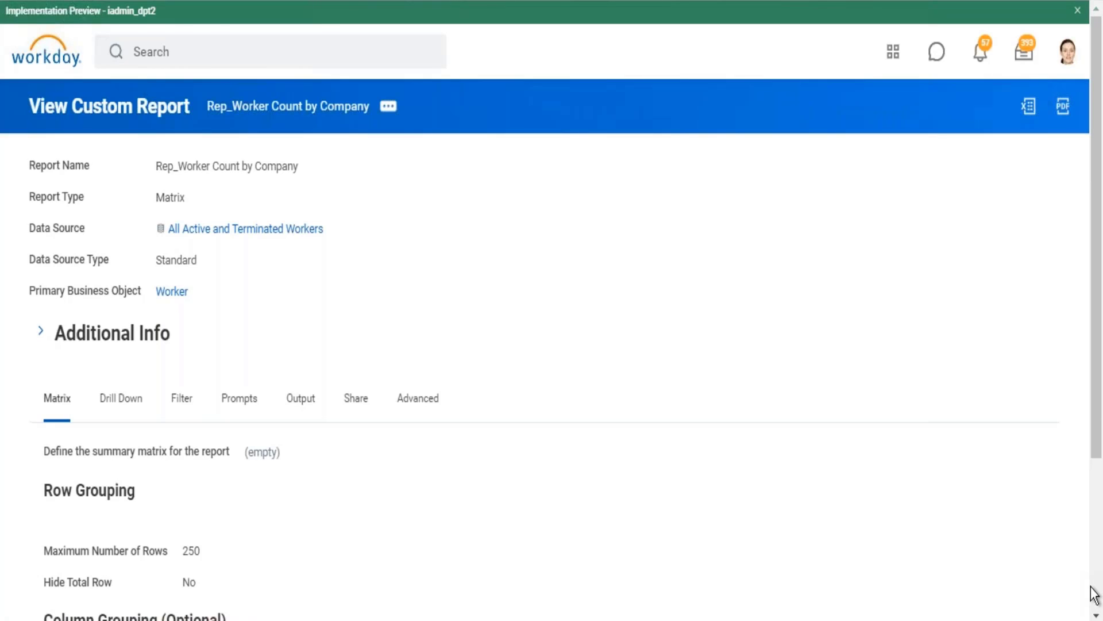
pyautogui.scroll(-3, 1095, 595)
pyautogui.scroll(-10, 1095, 598)
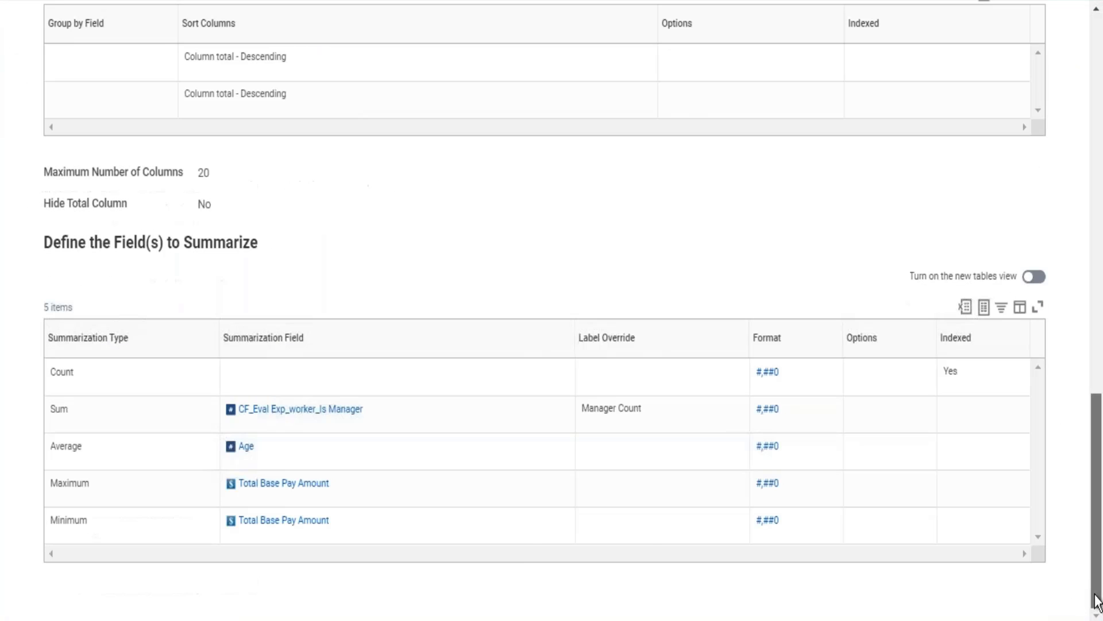
pyautogui.click(295, 412)
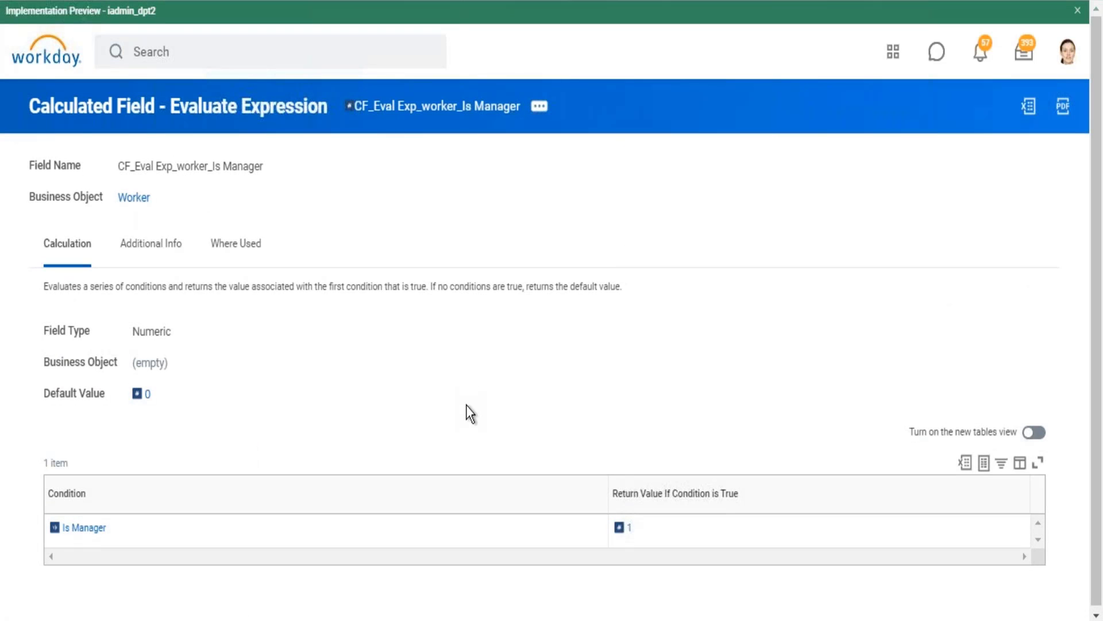
# Read the description of the Is Manager field used as the condition and close its details.
pyautogui.moveTo(114, 529)
pyautogui.click(114, 528)
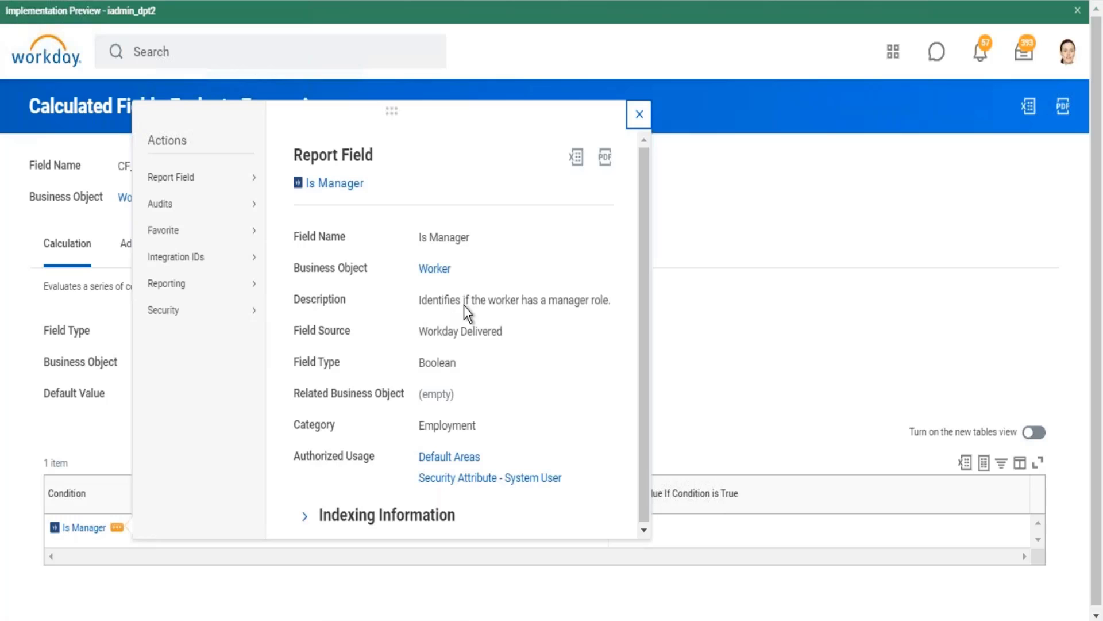
pyautogui.moveTo(488, 300); pyautogui.dragTo(611, 300)
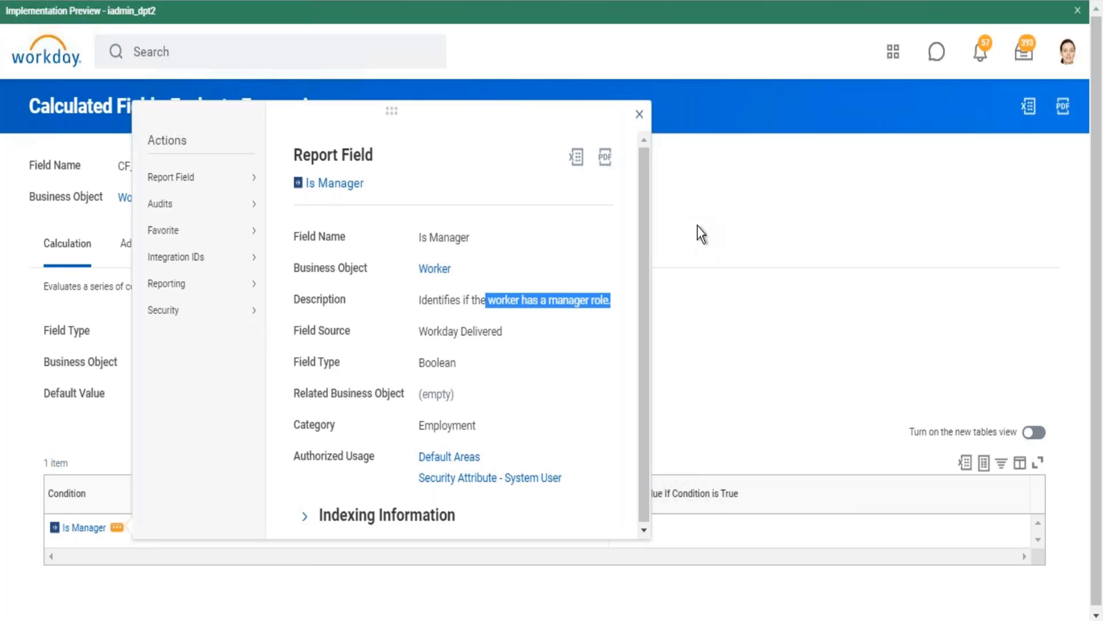
pyautogui.click(640, 115)
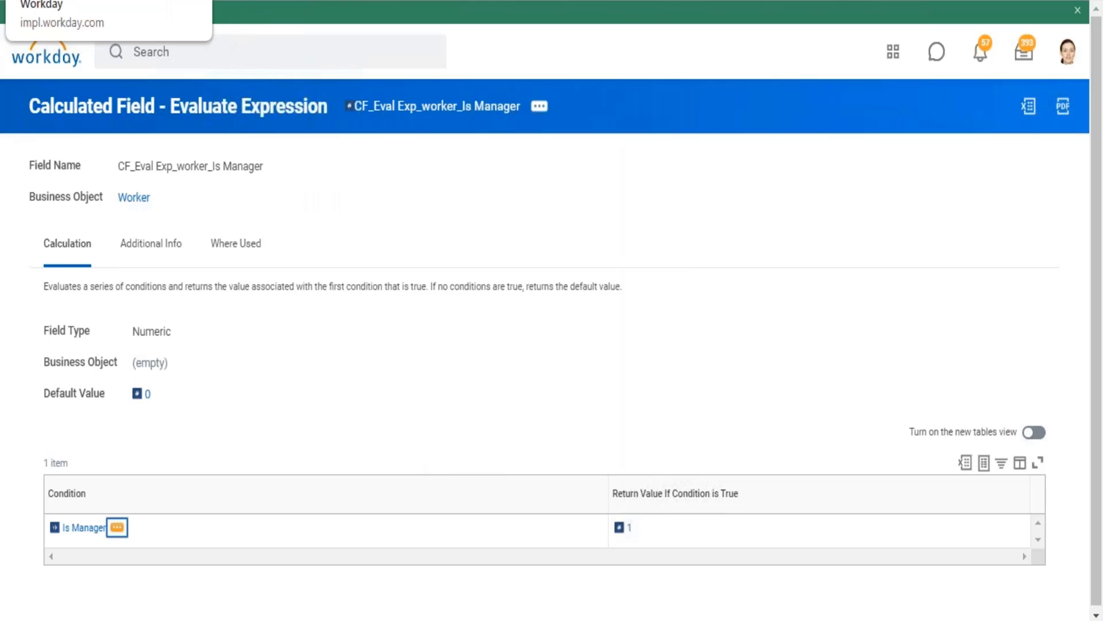
# Return to the report, open it for editing and remove Global Modern Services AS (Norway) from the Company filter's values.
pyautogui.click(109, 1)
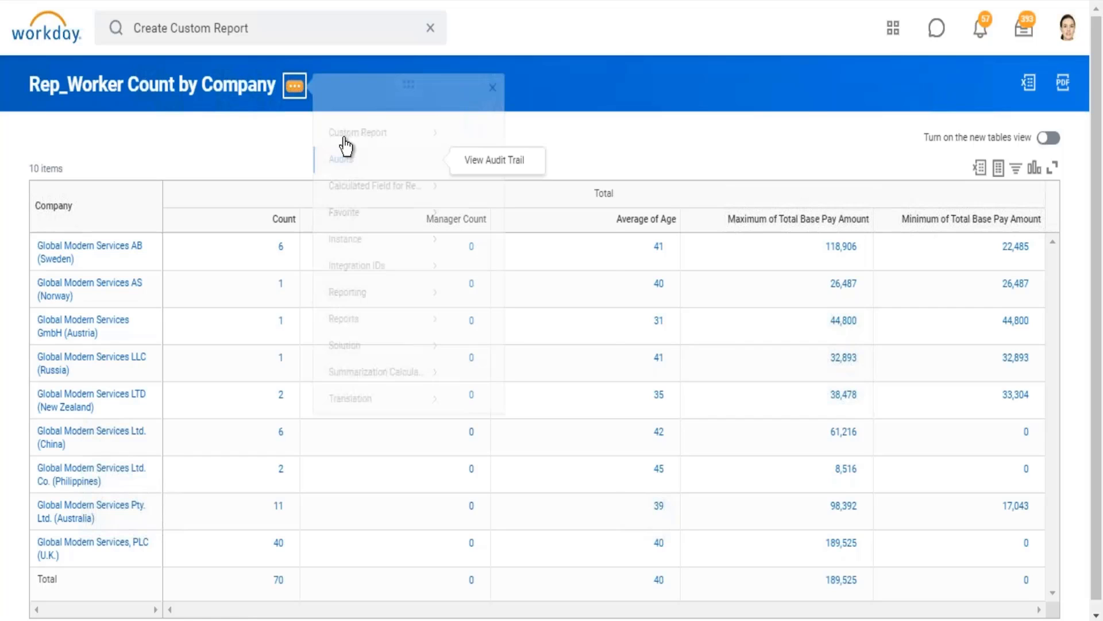
pyautogui.moveTo(392, 146)
pyautogui.click(471, 151)
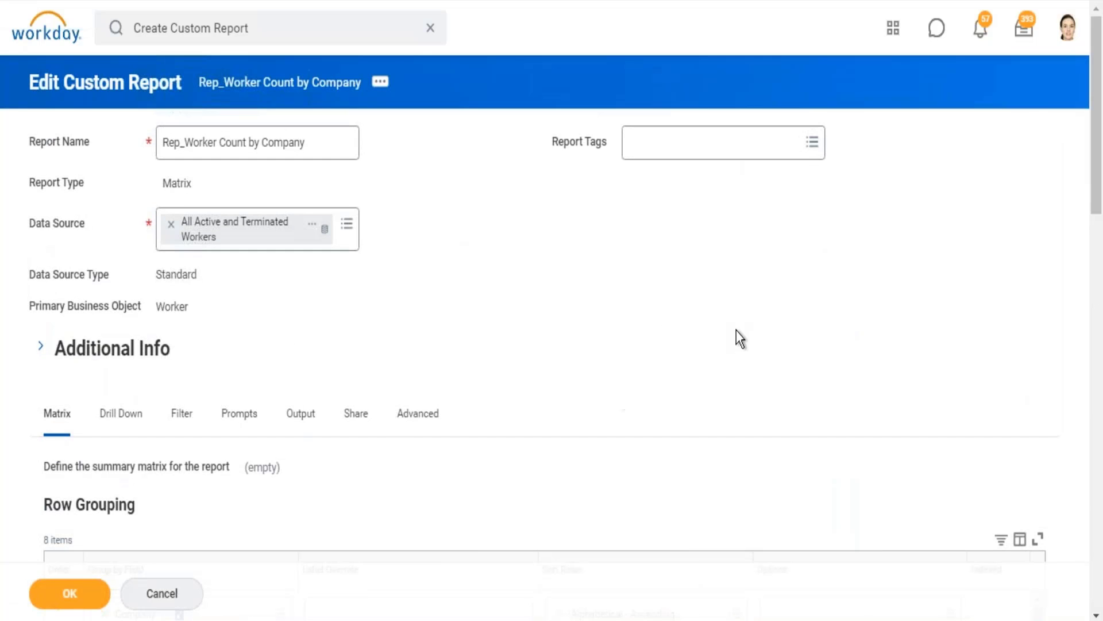
pyautogui.click(181, 414)
pyautogui.scroll(-5, 448, 609)
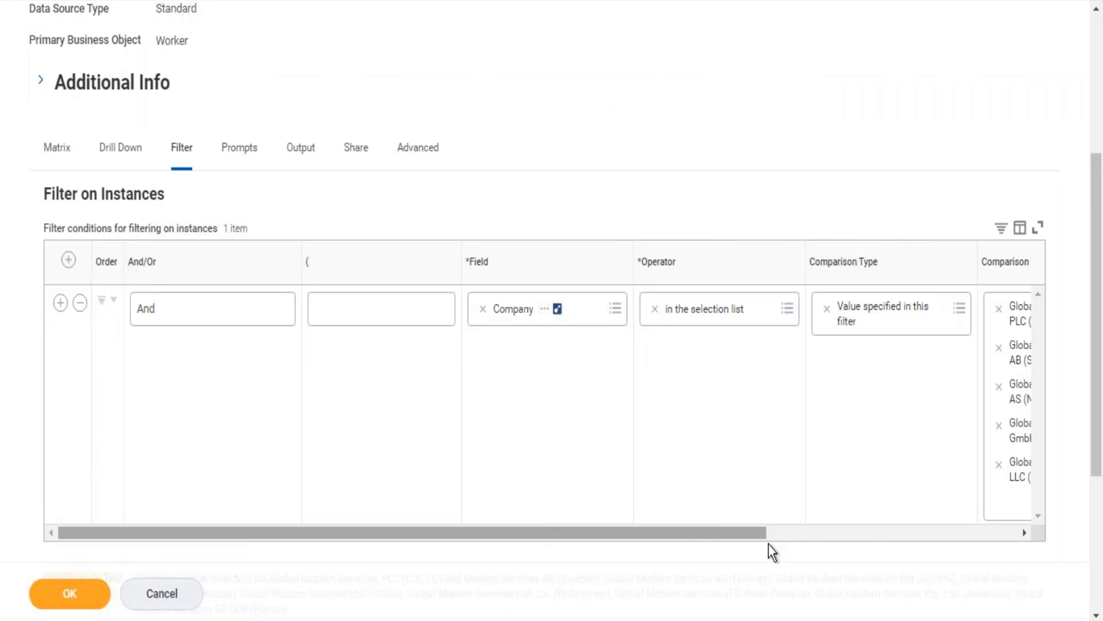
pyautogui.click(848, 529)
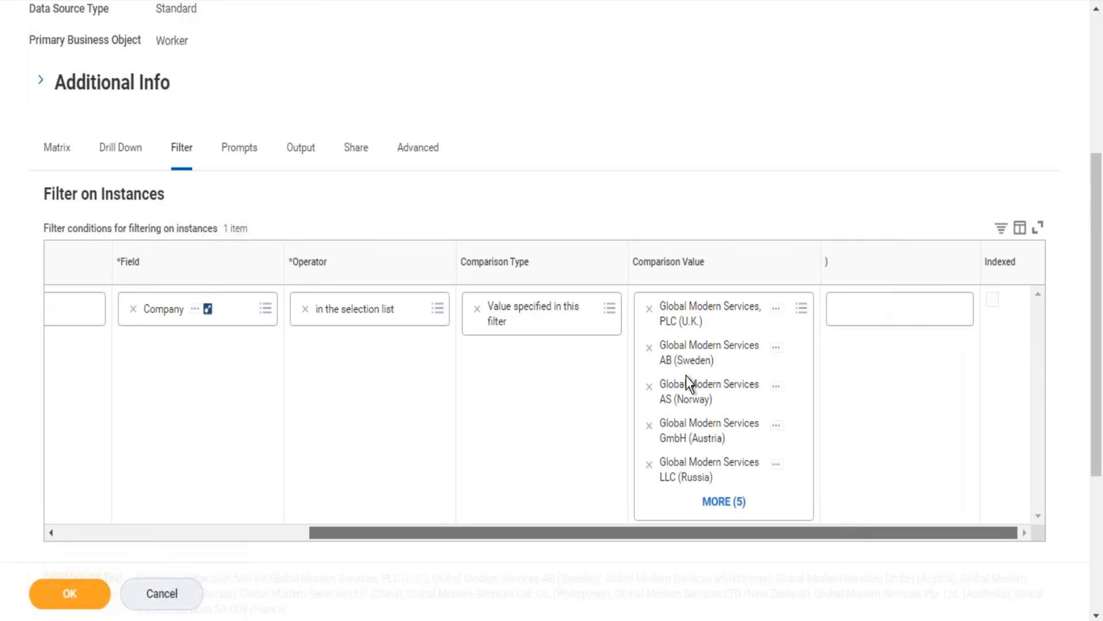
pyautogui.click(649, 387)
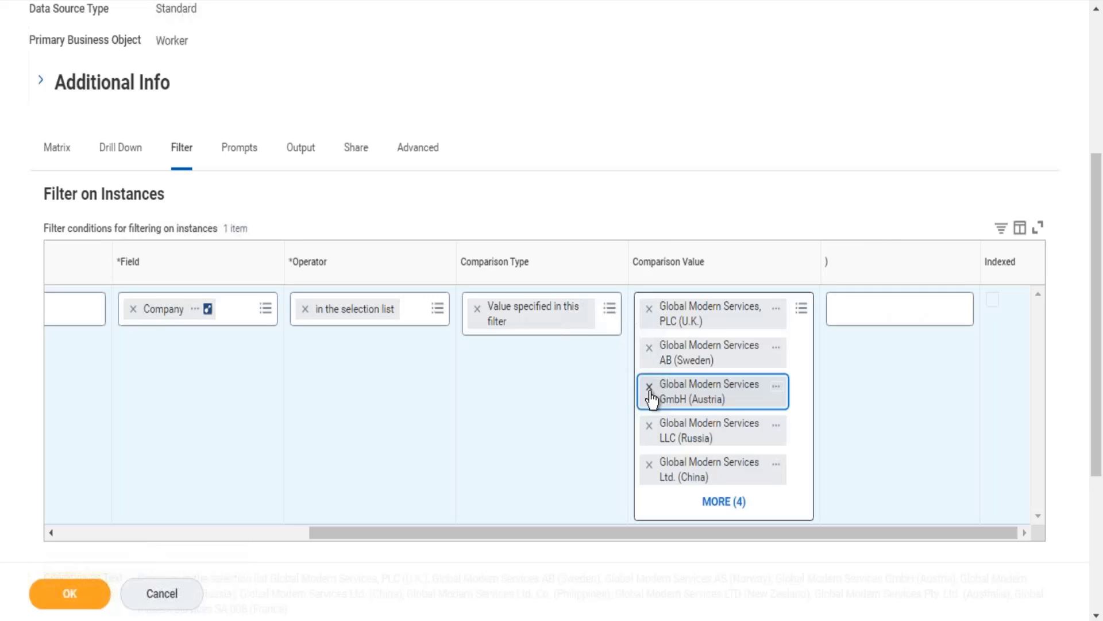
# Search the Company filter's comparison values for global modern services and add GMS USA Global Modern Services, Inc. (USA).
pyautogui.click(802, 310)
pyautogui.write('glob')
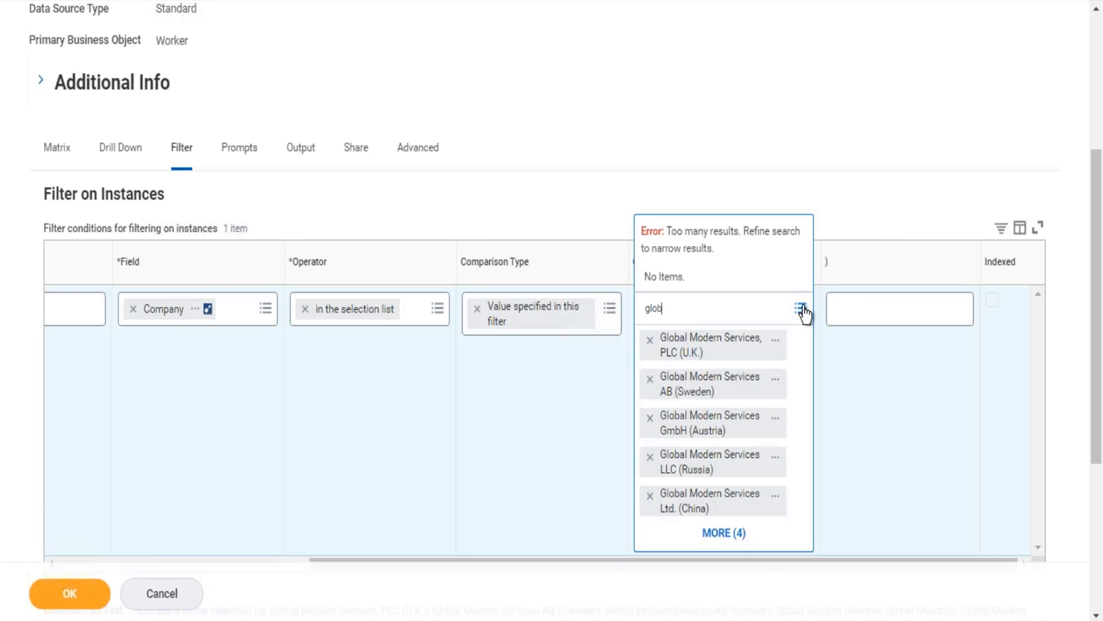
pyautogui.write('al modern services')
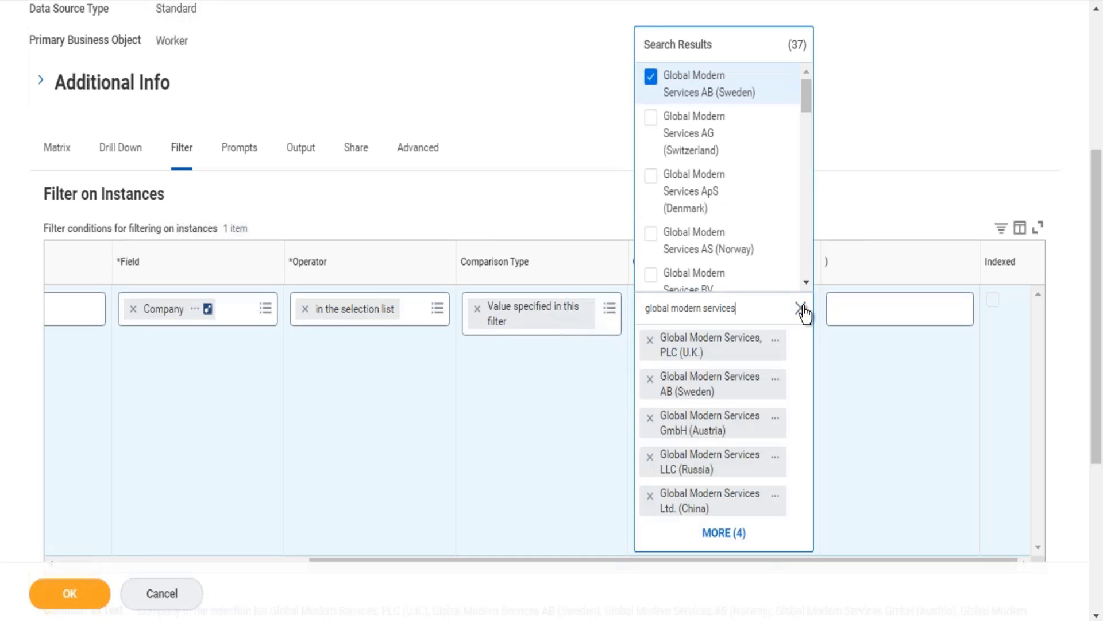
pyautogui.press('Up')
pyautogui.press('Up')
pyautogui.press('Up')
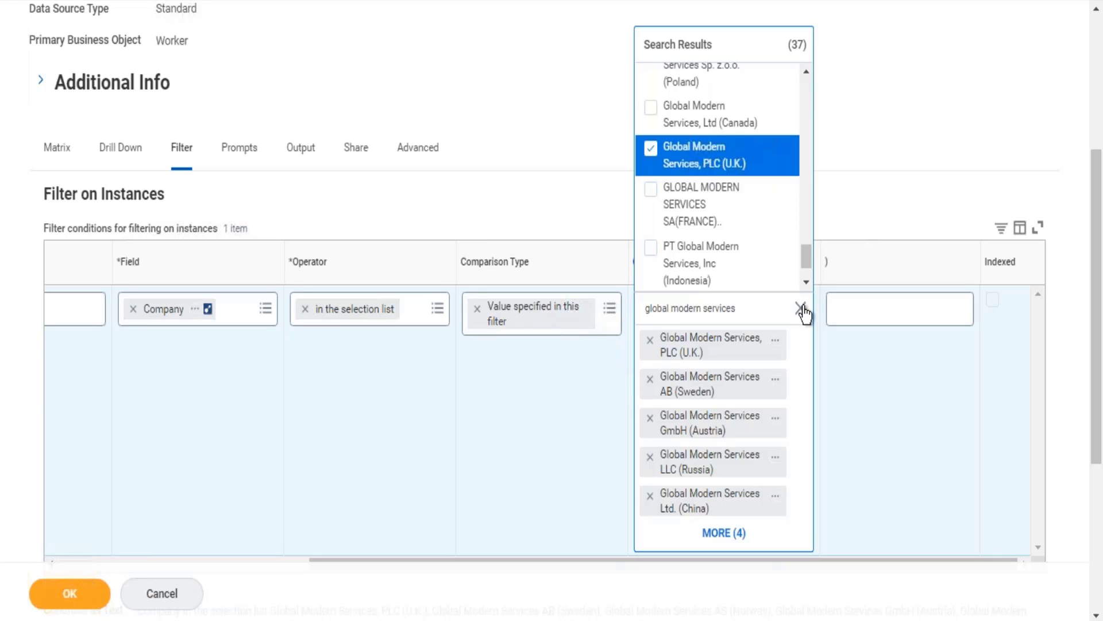
pyautogui.press('Up')
pyautogui.press('Up')
pyautogui.press('Up')
pyautogui.press('Up')
pyautogui.press('Up')
pyautogui.press('Up')
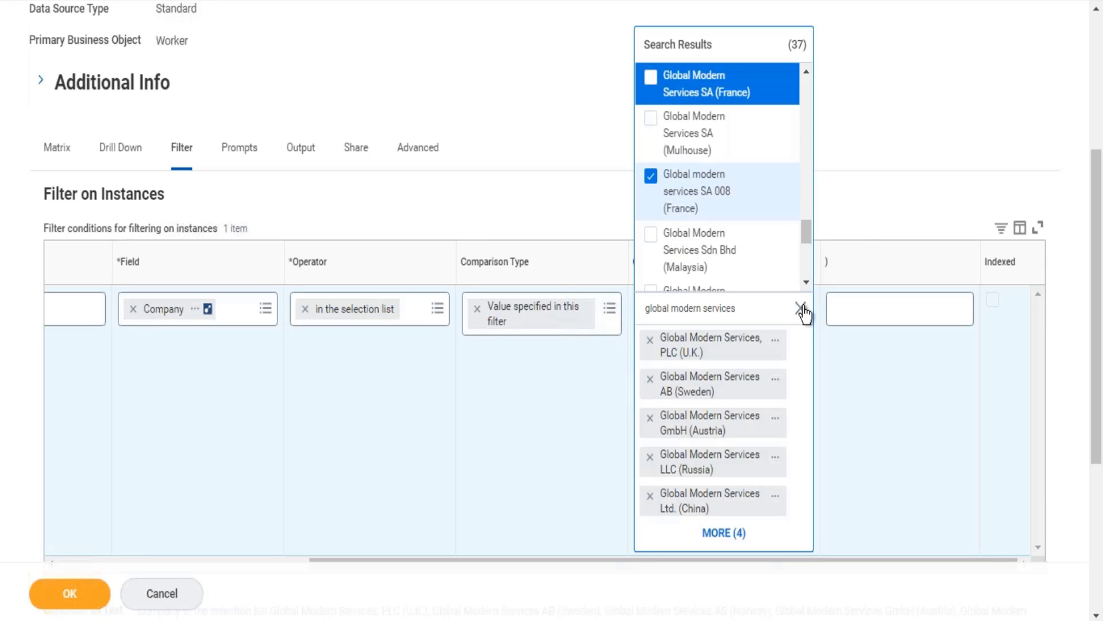
pyautogui.press('Up')
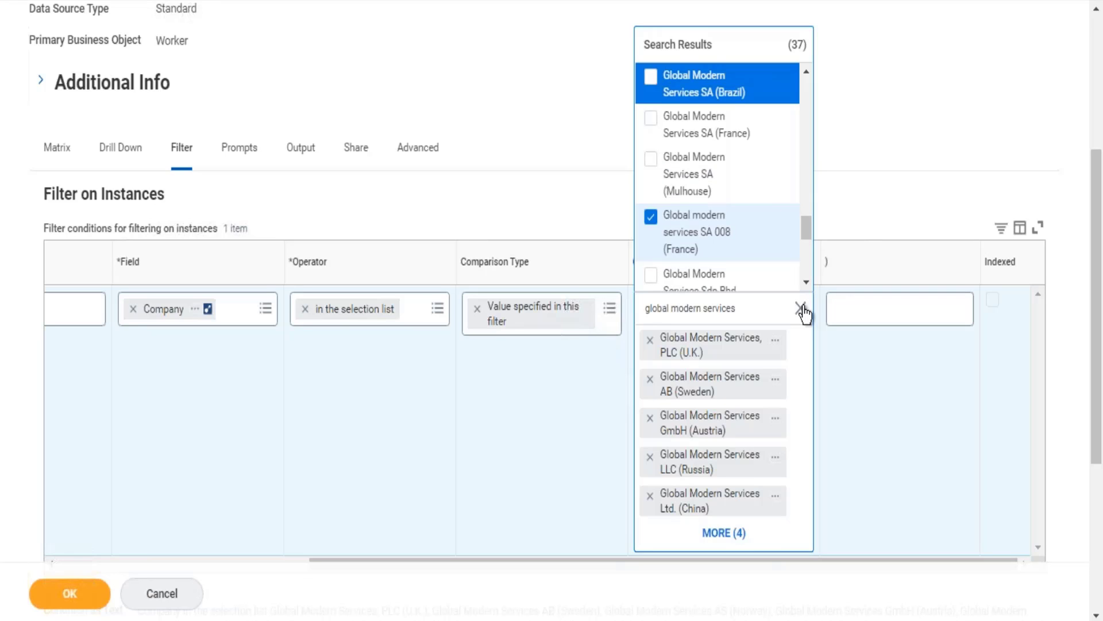
pyautogui.press('Up')
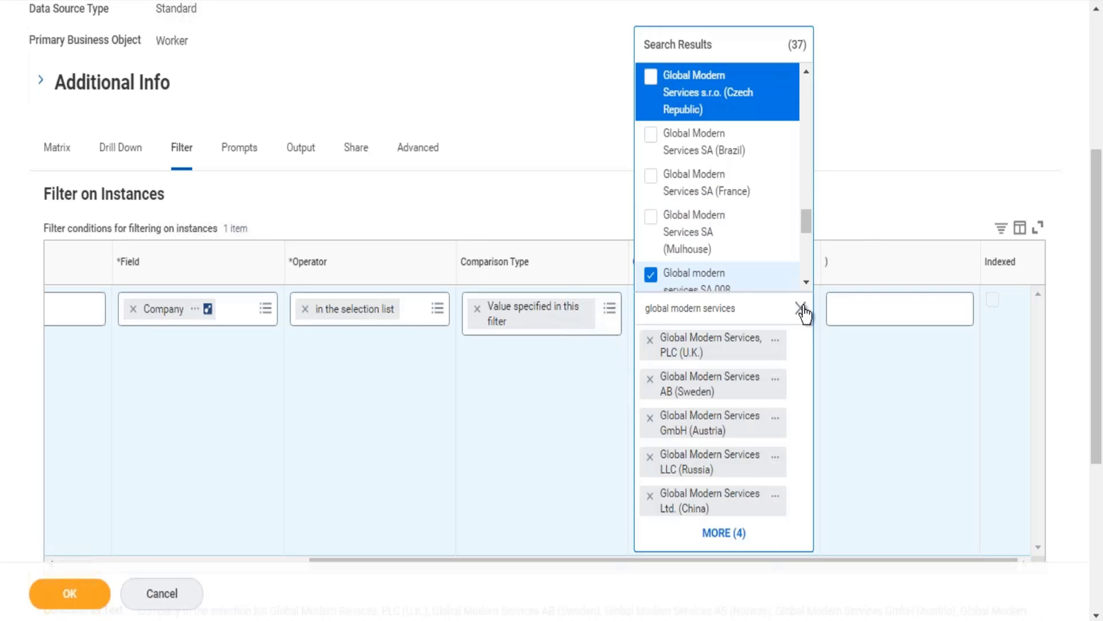
pyautogui.press('Up')
pyautogui.press('Up')
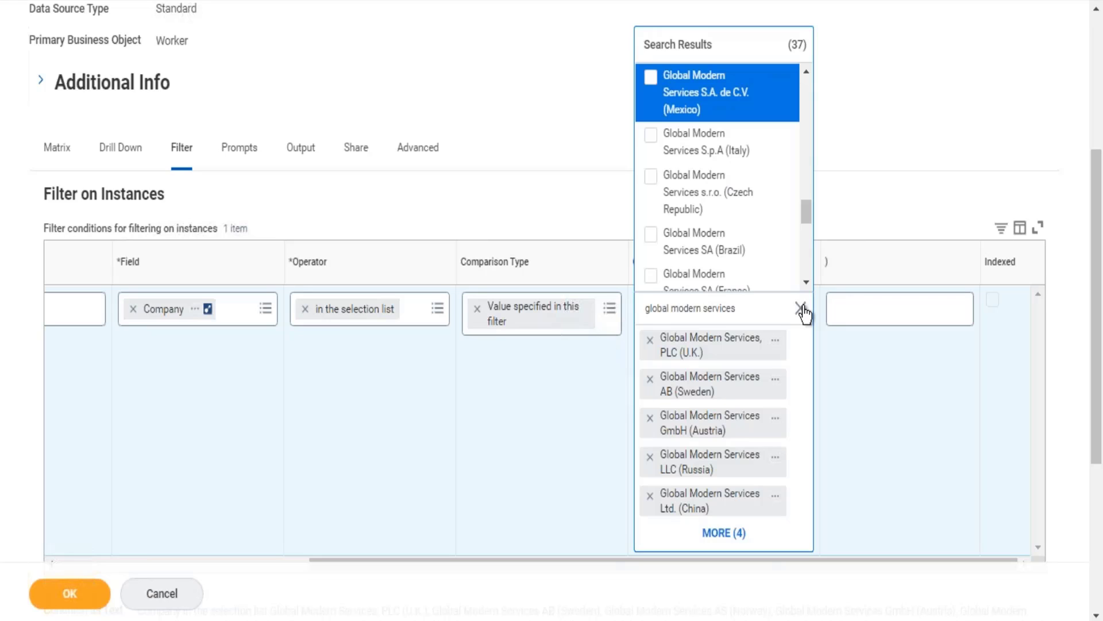
pyautogui.press('Up')
pyautogui.press('Down')
pyautogui.press('Down')
pyautogui.press('Down')
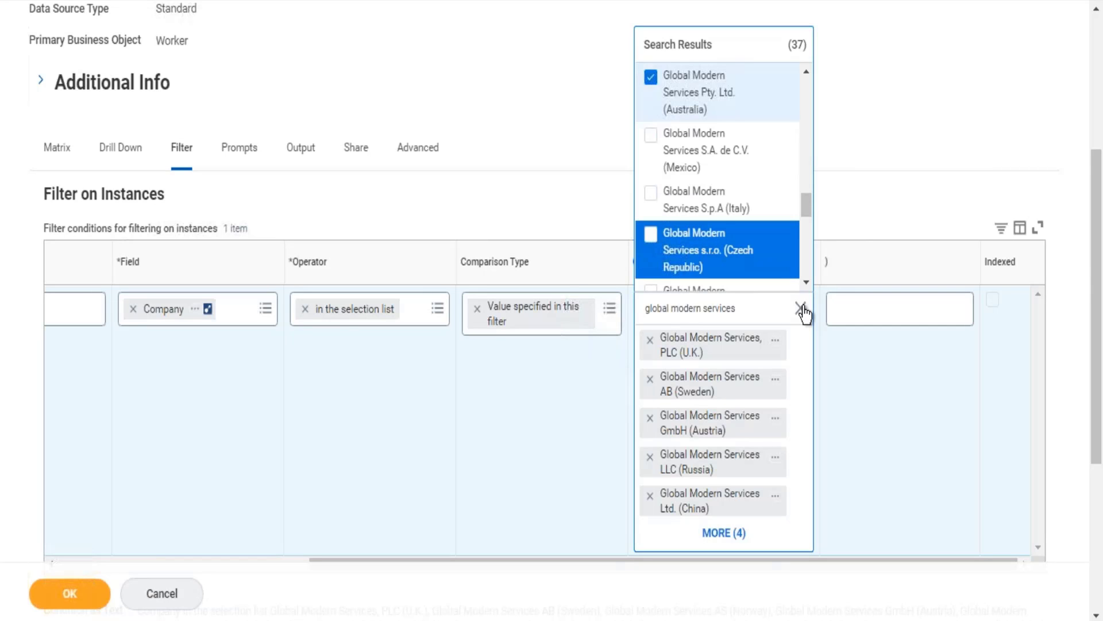
pyautogui.press('Down')
pyautogui.press('Down')
pyautogui.press('Down')
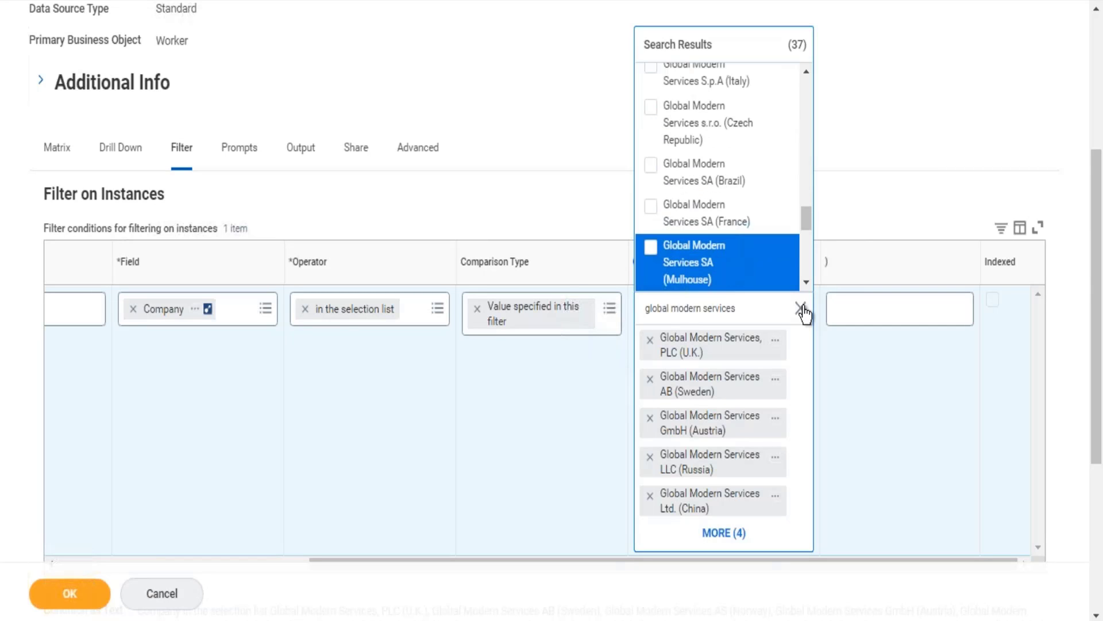
pyautogui.press('Down')
pyautogui.press('Down')
pyautogui.press('Down')
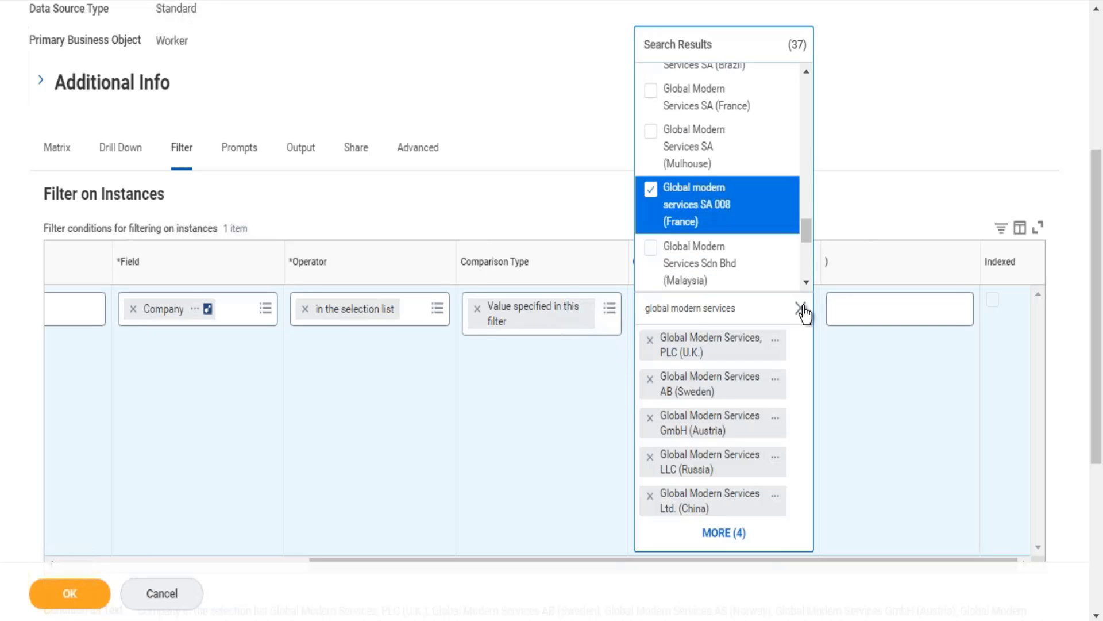
pyautogui.press('Down')
pyautogui.press('Down')
pyautogui.press('Down')
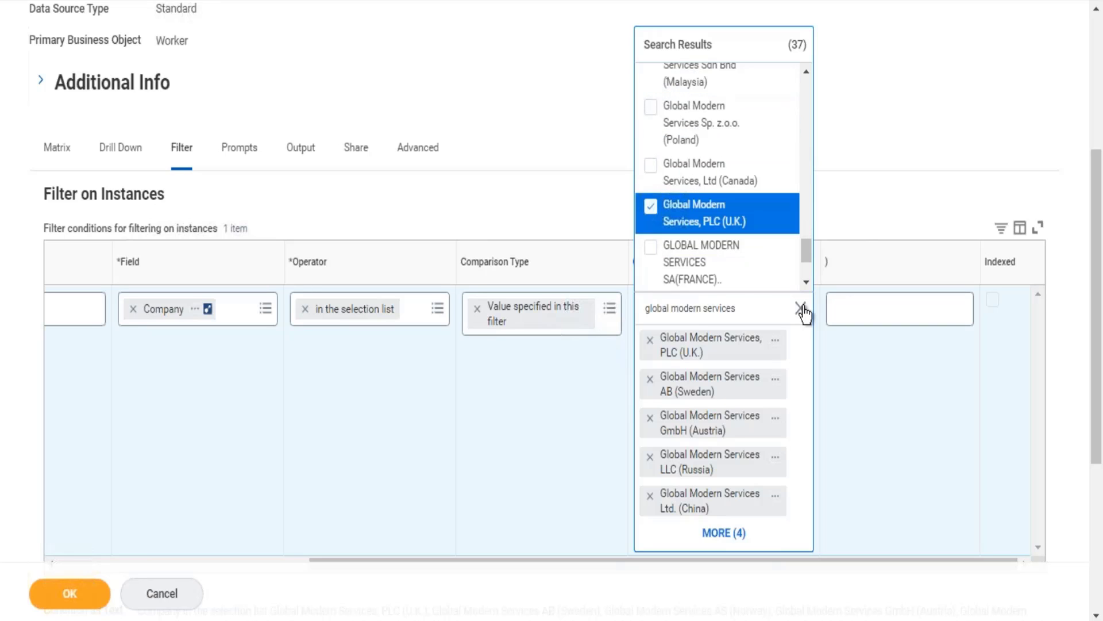
pyautogui.press('Down')
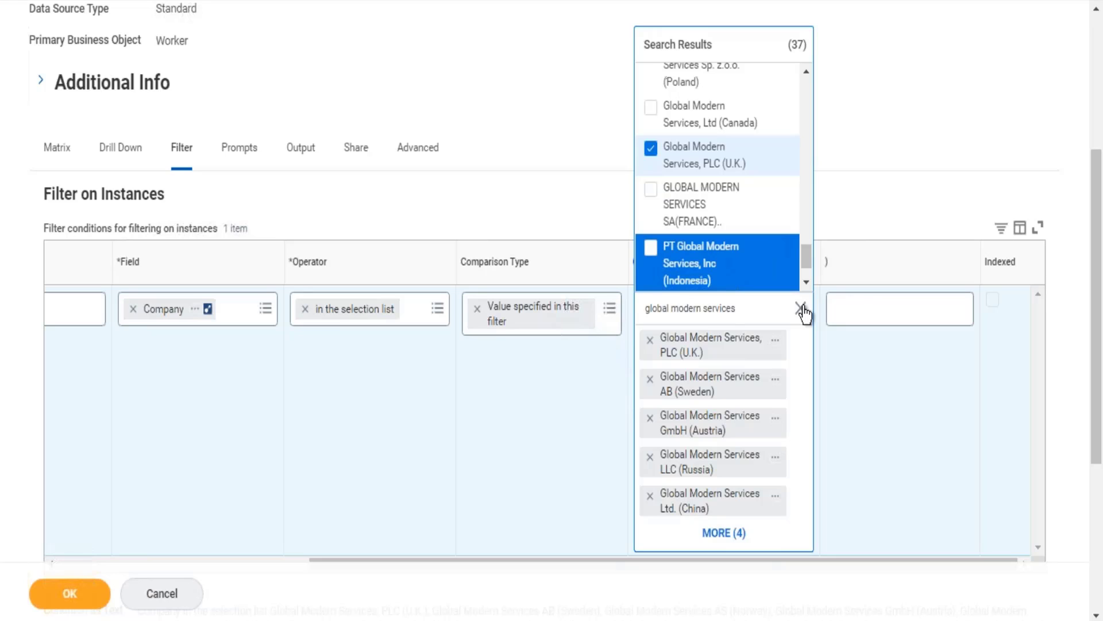
pyautogui.press('Down')
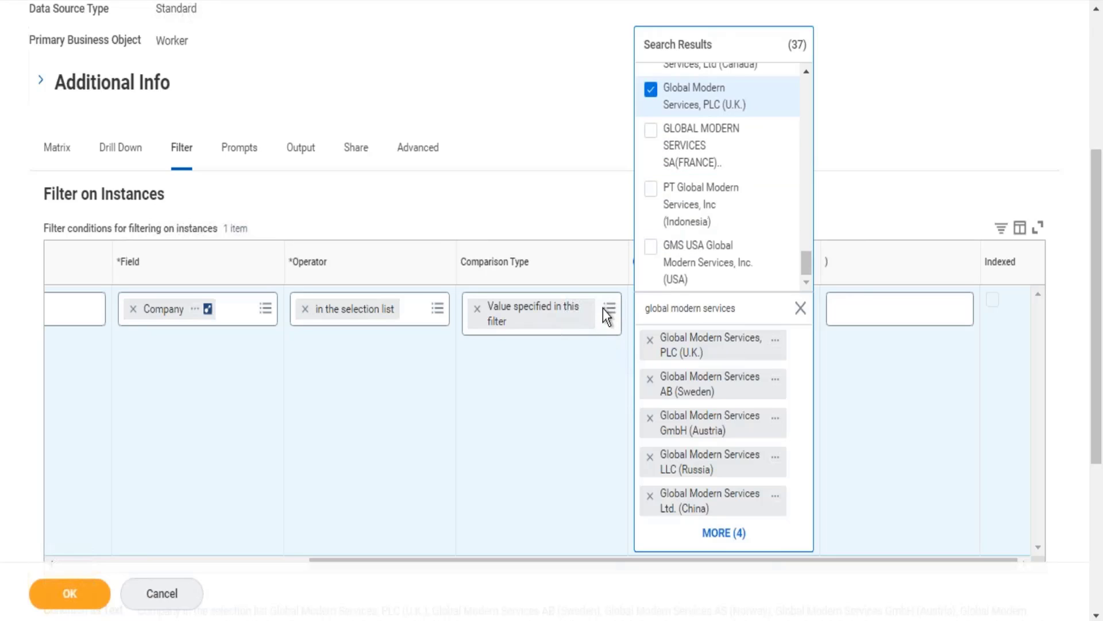
pyautogui.click(659, 253)
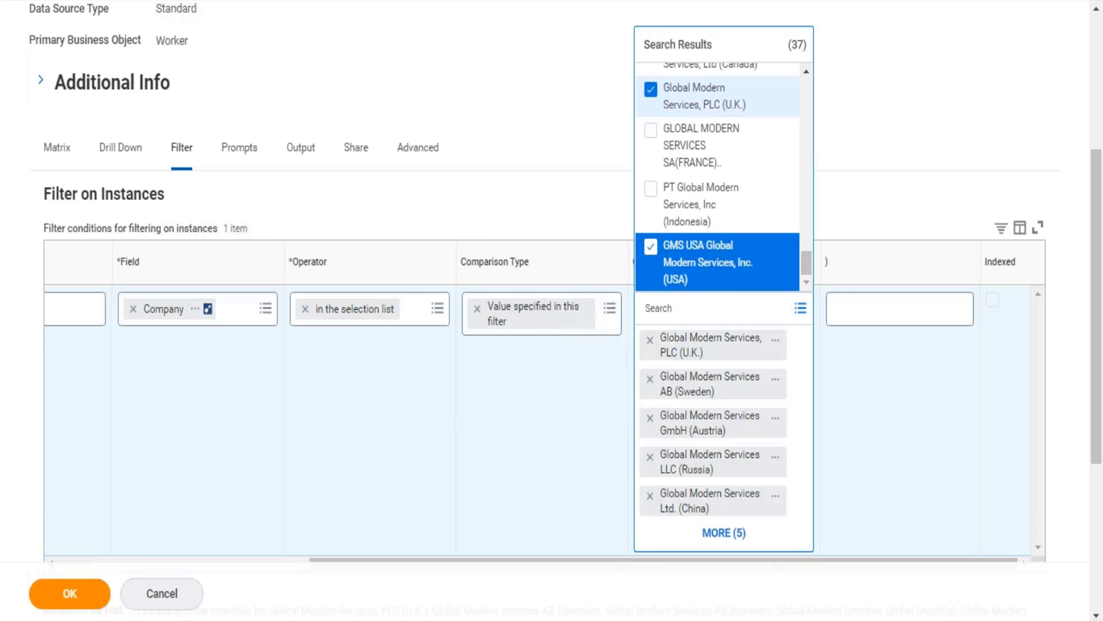
# Save the edited report definition and run the report.
pyautogui.click(69, 593)
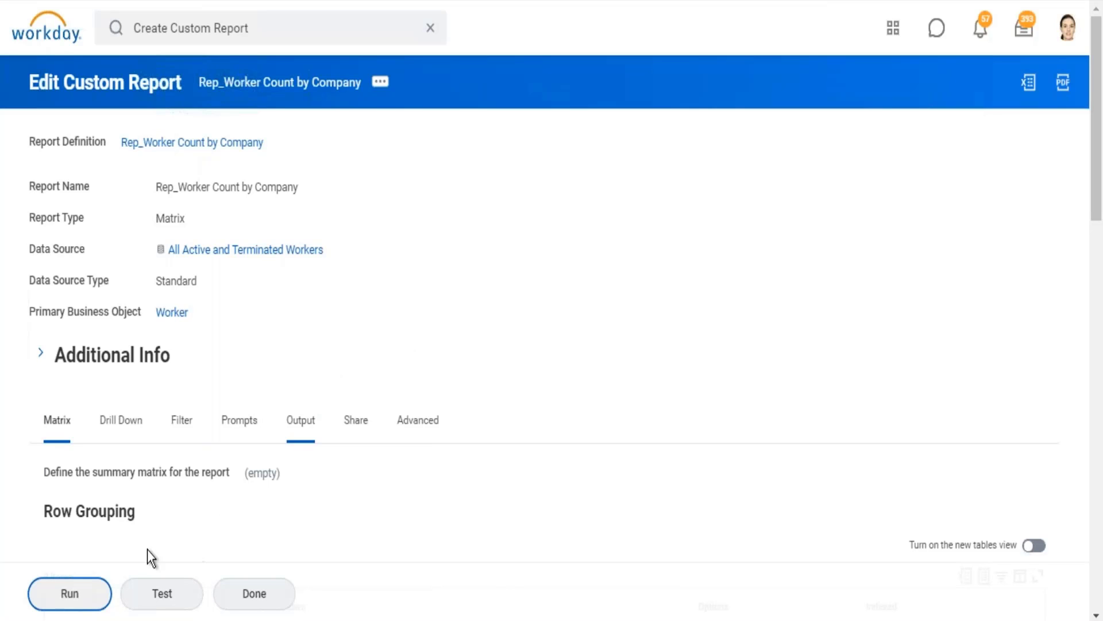
pyautogui.click(70, 593)
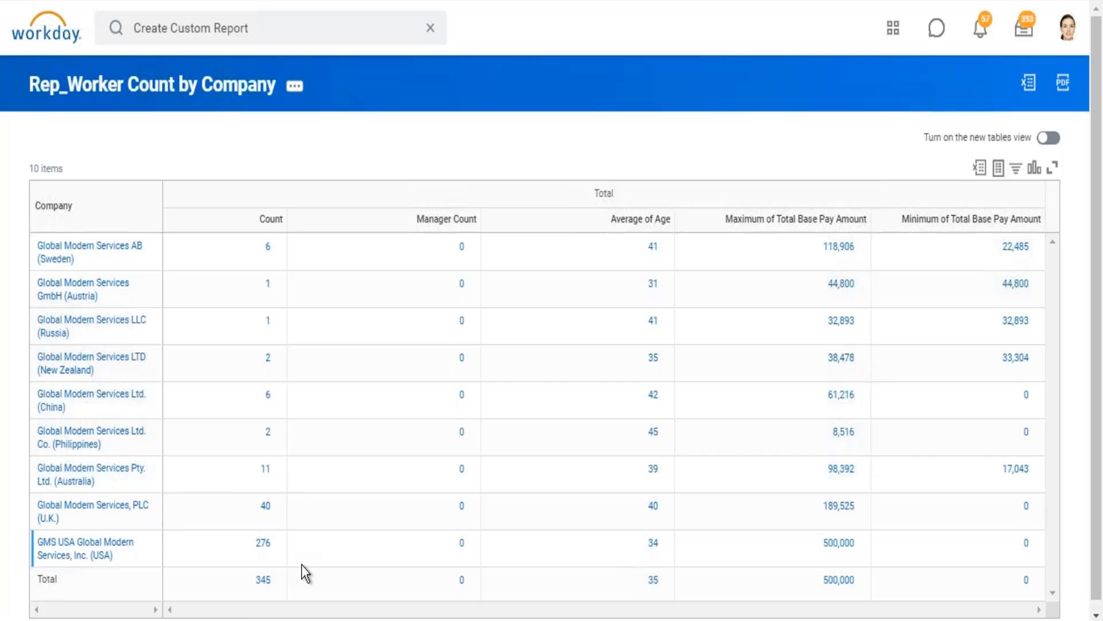
# Switch to the CF_Eval Exp_worker_Is Manager calculated field and open it for editing.
pyautogui.click(248, 0)
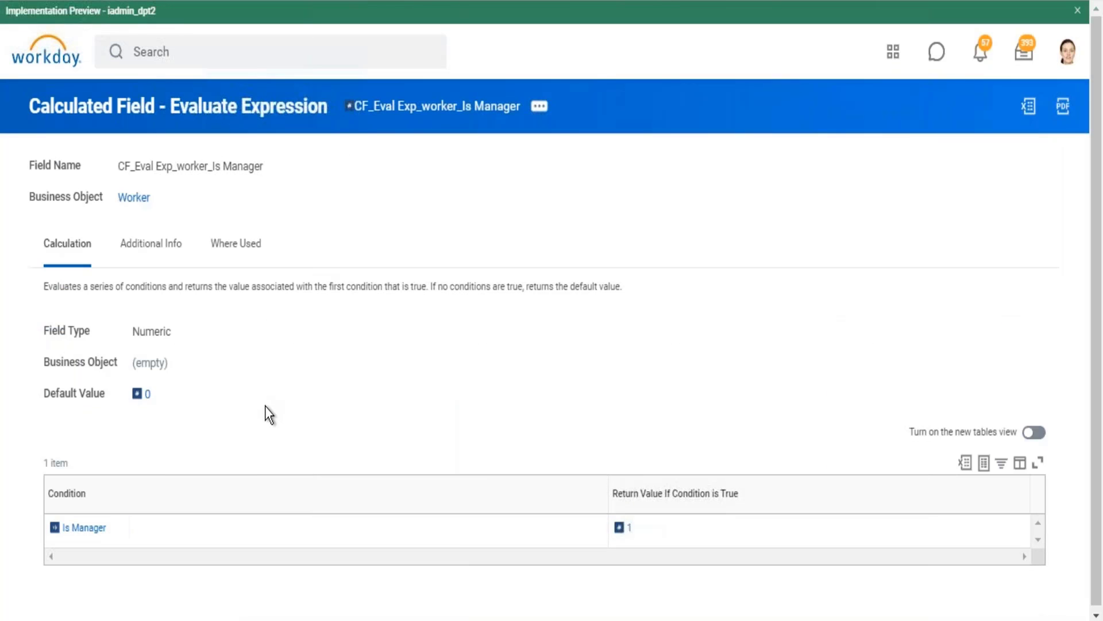
pyautogui.scroll(-1, 264, 406)
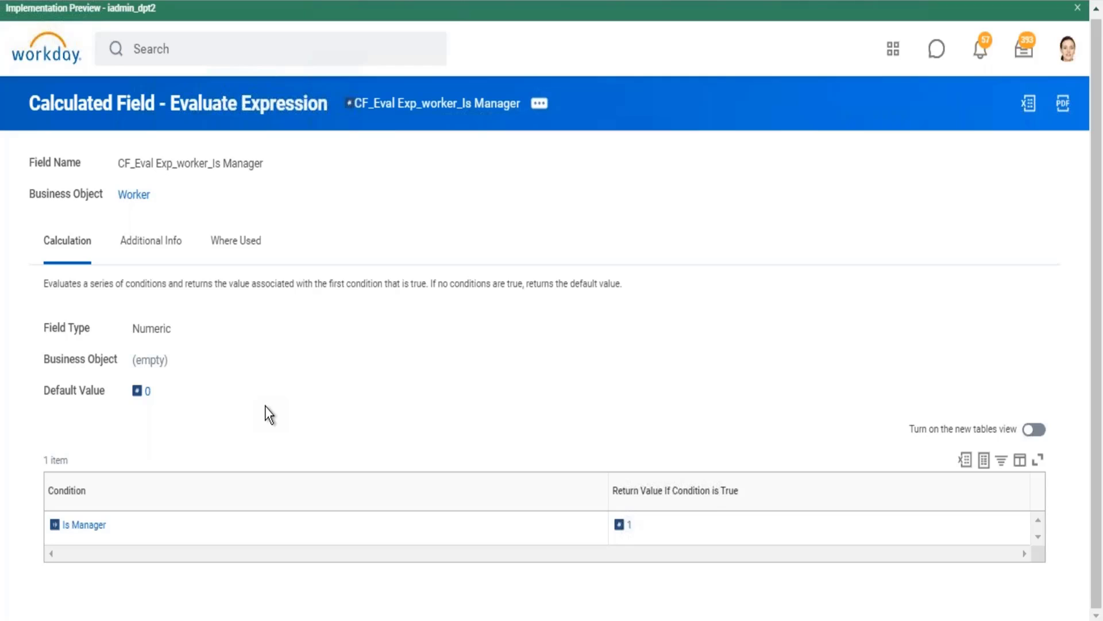
pyautogui.click(539, 104)
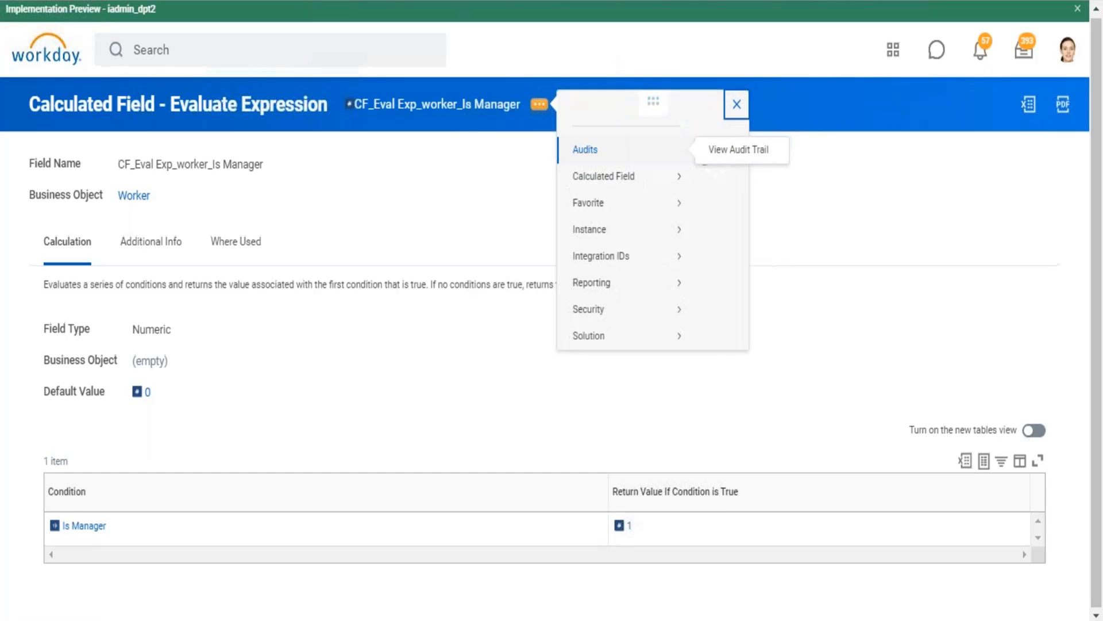
pyautogui.moveTo(635, 198)
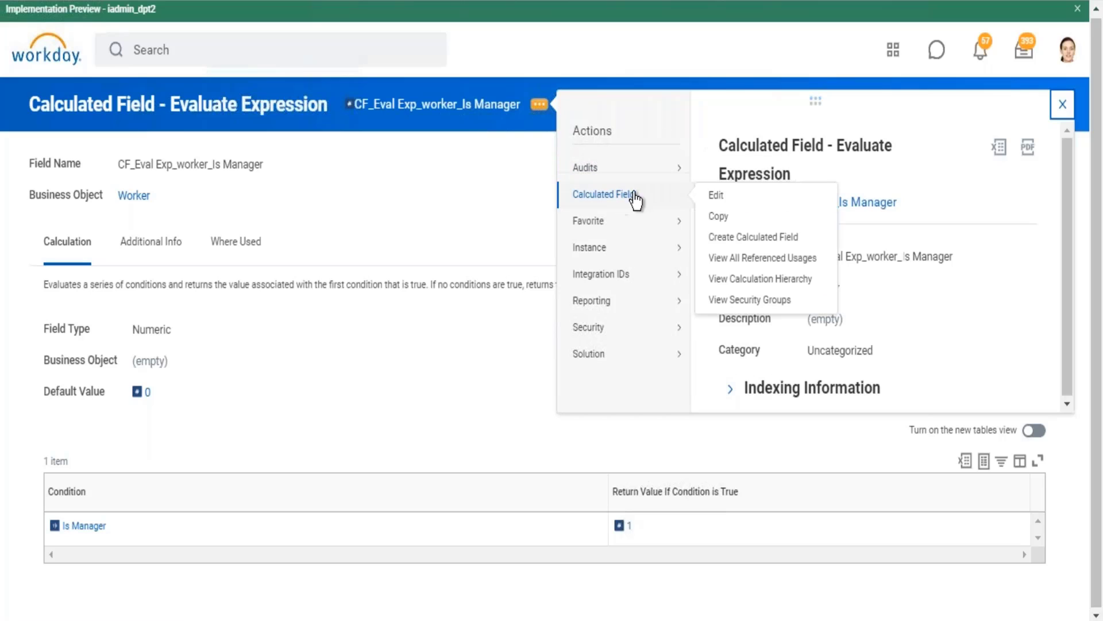
pyautogui.click(716, 196)
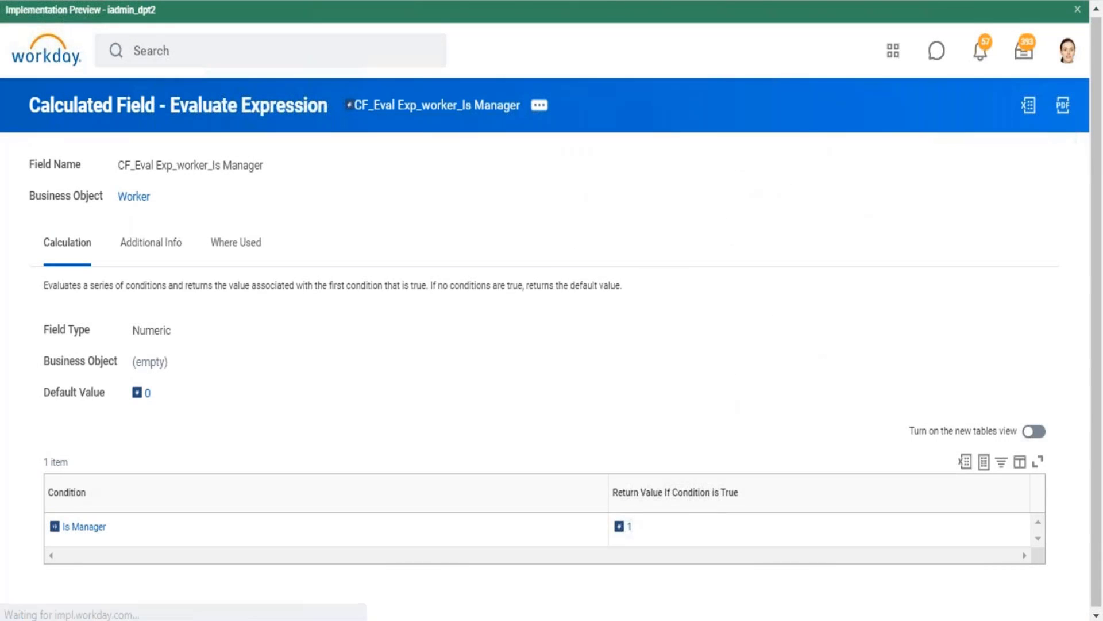
pyautogui.scroll(-2, 649, 230)
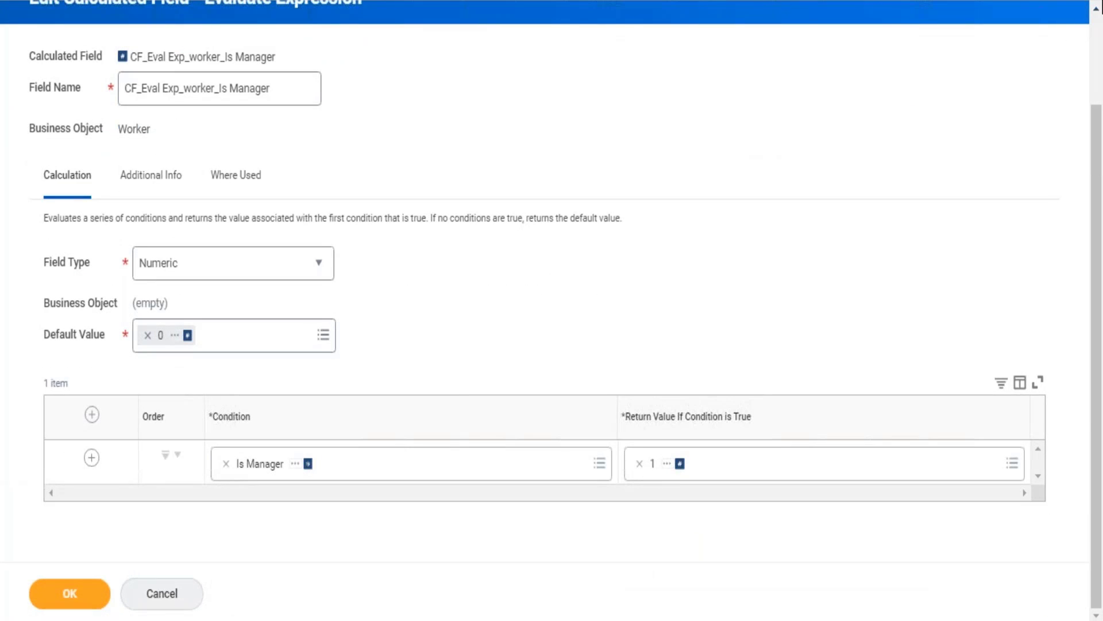
pyautogui.click(1098, 25)
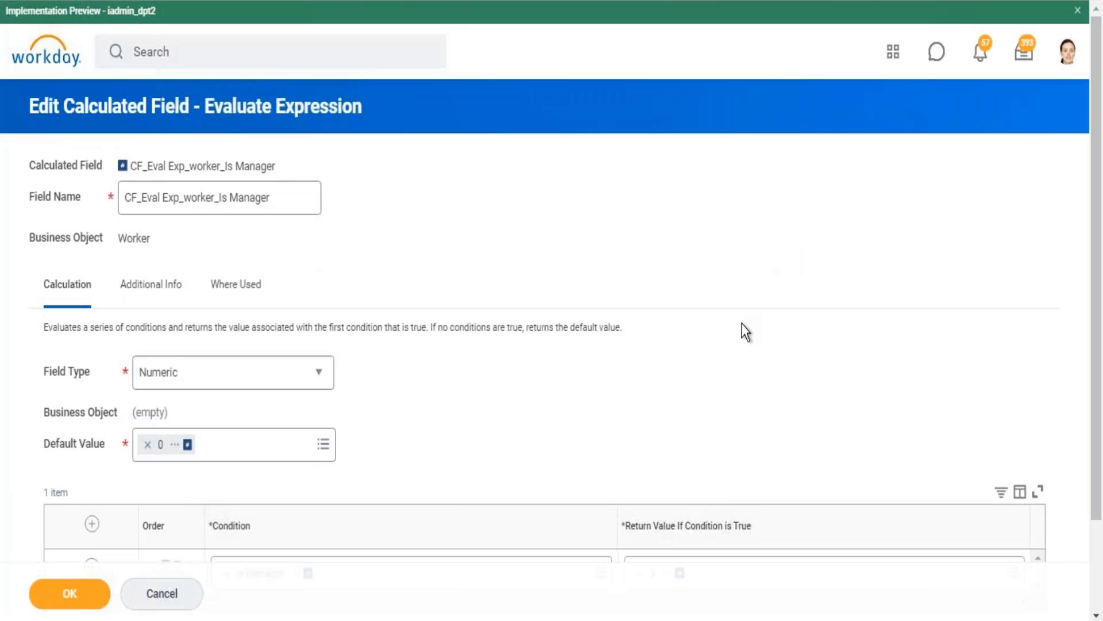
# Examine the field type and description of the Is Manager condition field, and close its details.
pyautogui.scroll(-2, 743, 324)
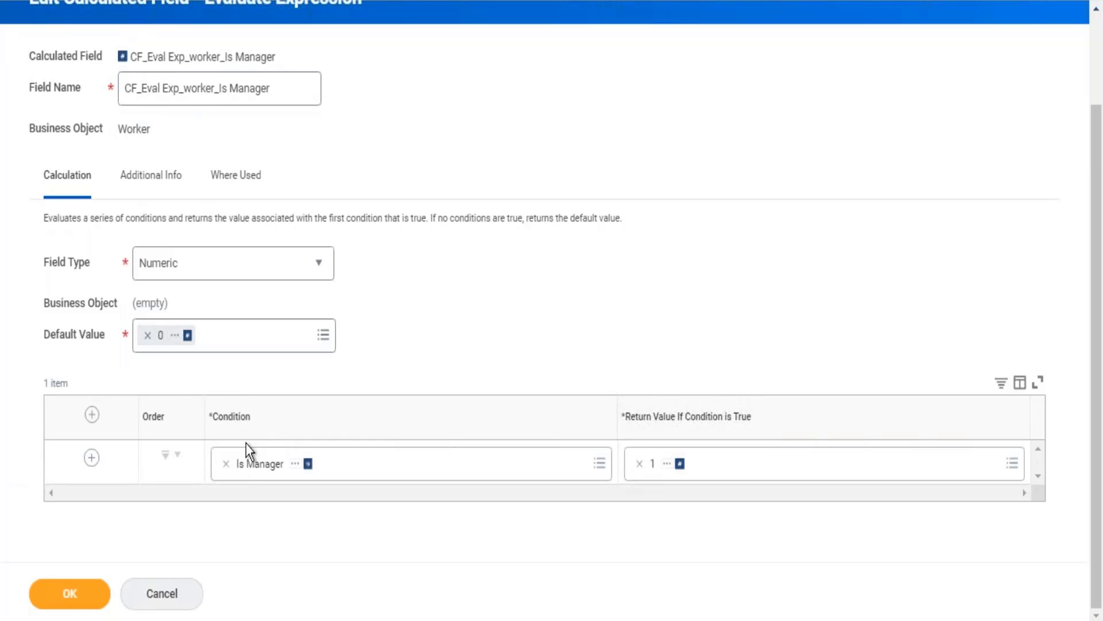
pyautogui.click(295, 464)
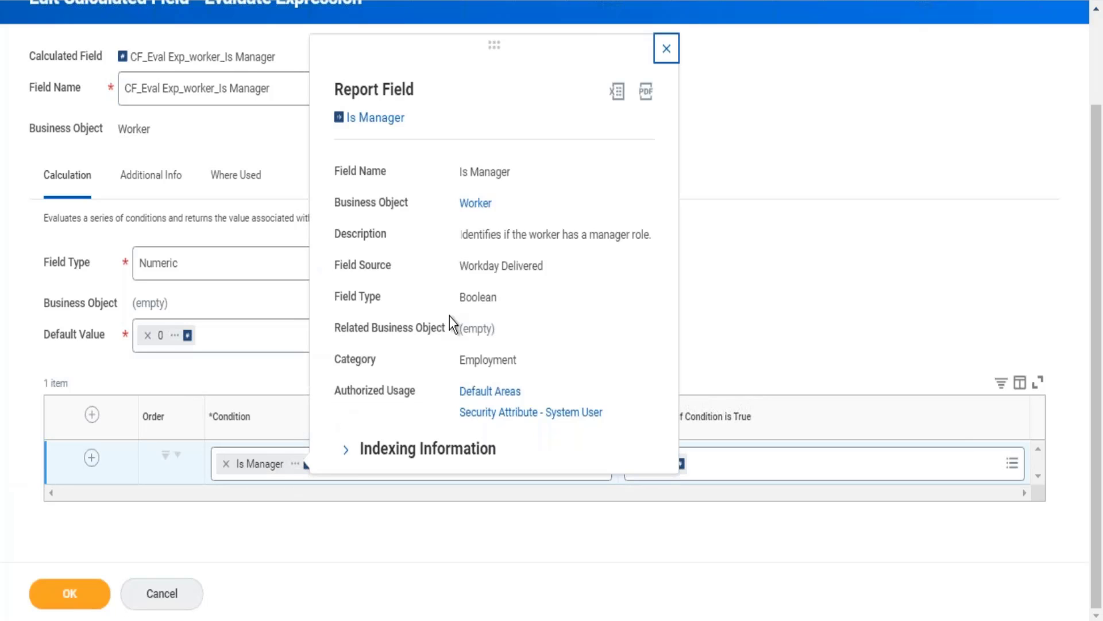
pyautogui.moveTo(497, 297); pyautogui.dragTo(449, 297)
pyautogui.moveTo(571, 240)
pyautogui.mouseDown()
pyautogui.moveTo(607, 237)
pyautogui.moveTo(587, 237)
pyautogui.mouseUp()
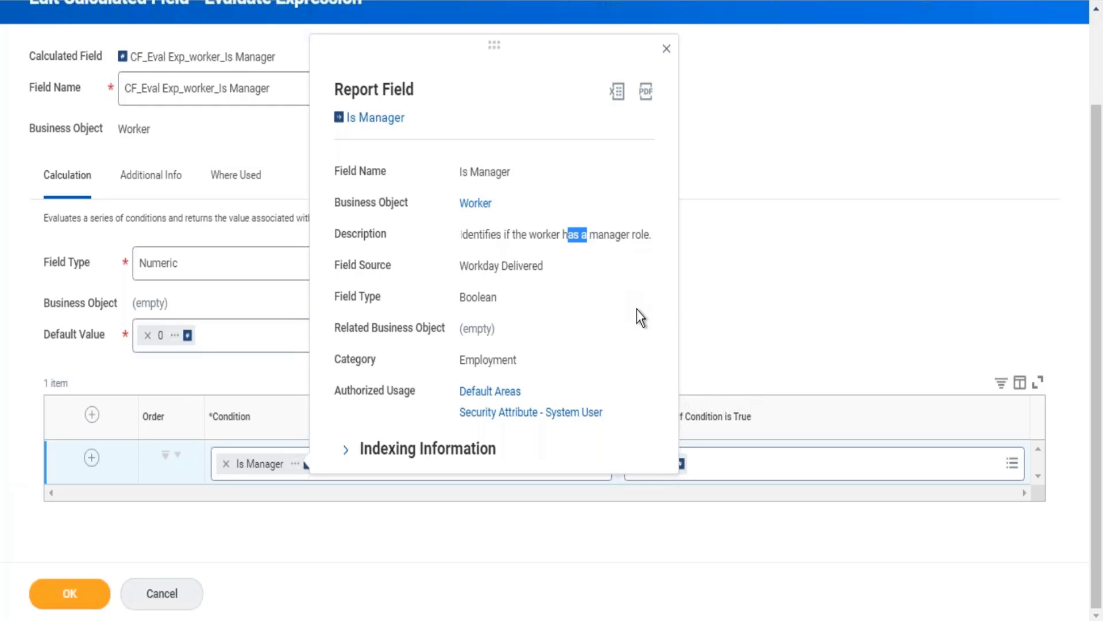
pyautogui.click(808, 271)
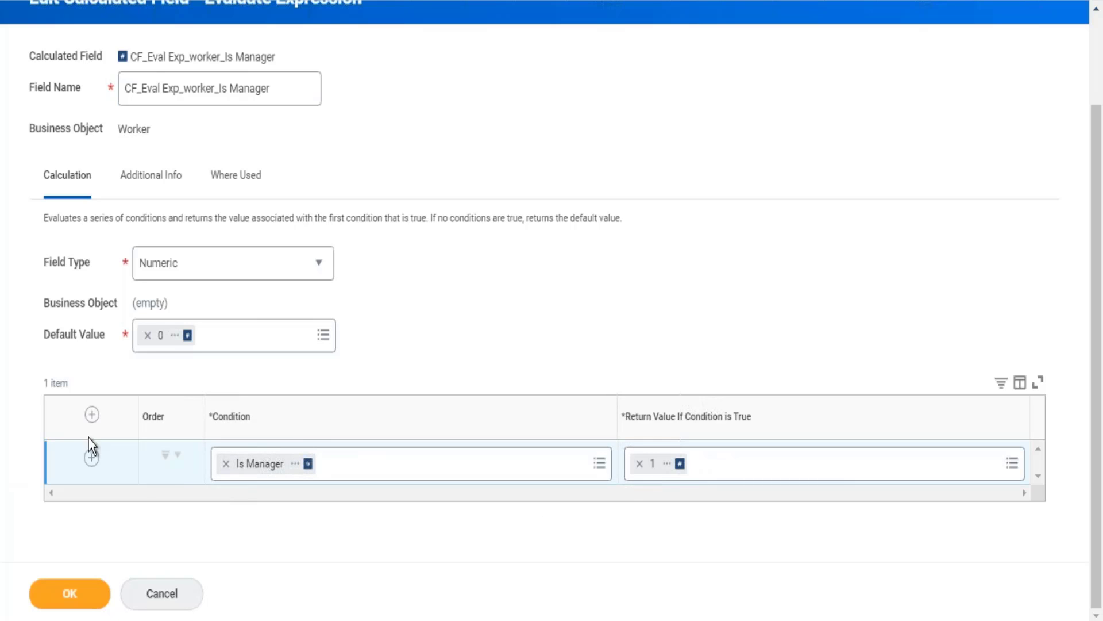
# Add a second condition row, remove Is Manager from the first row and search for international assign there.
pyautogui.click(91, 458)
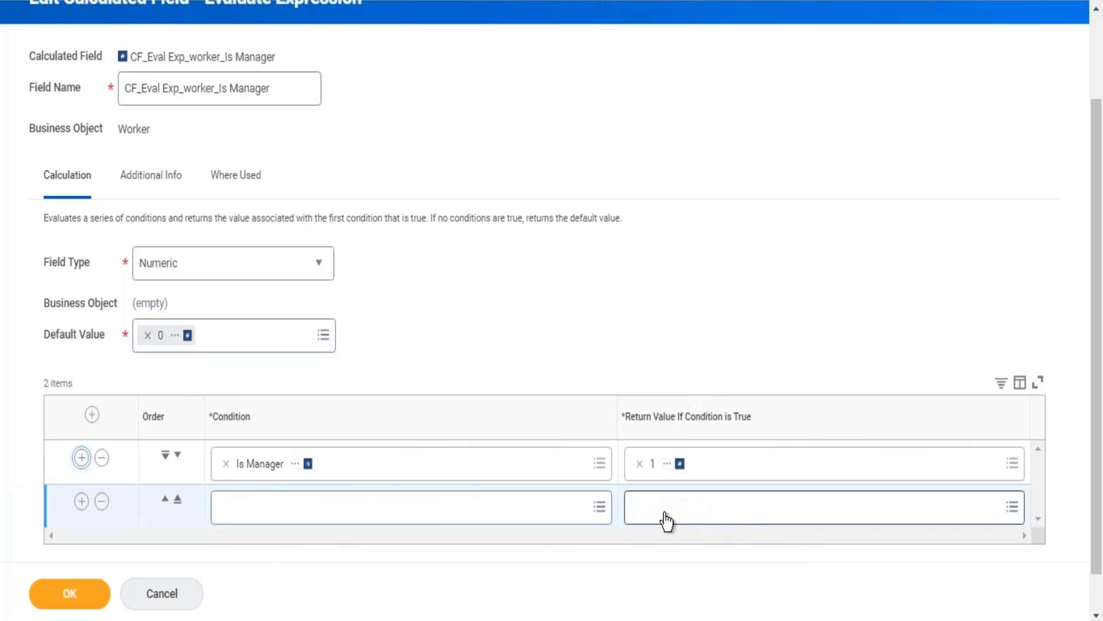
pyautogui.click(227, 463)
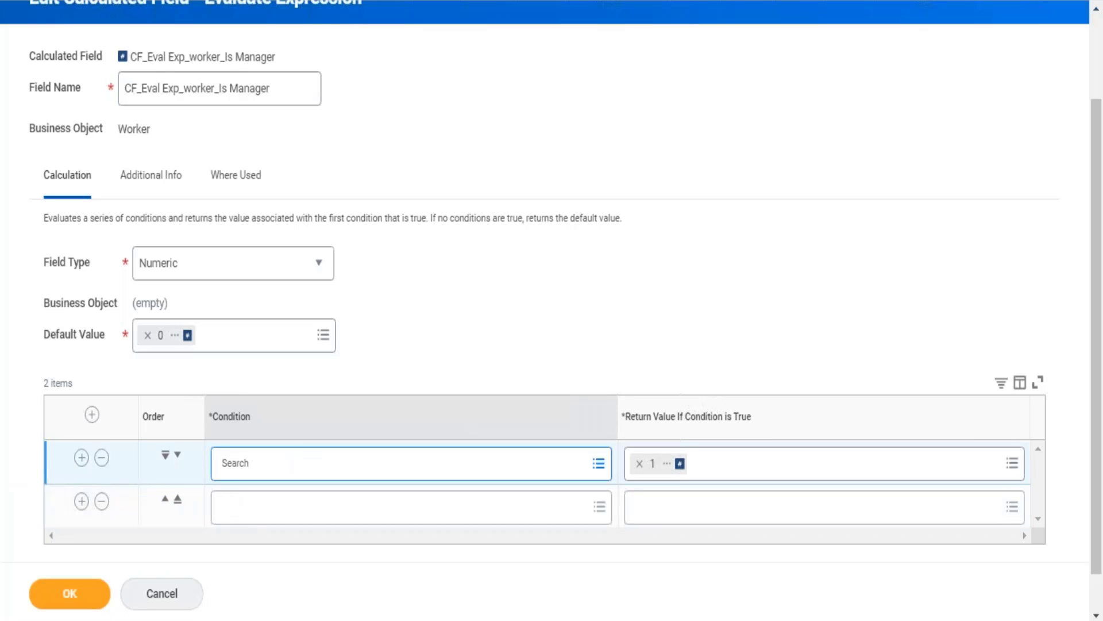
pyautogui.write('international assign')
pyautogui.press('Return')
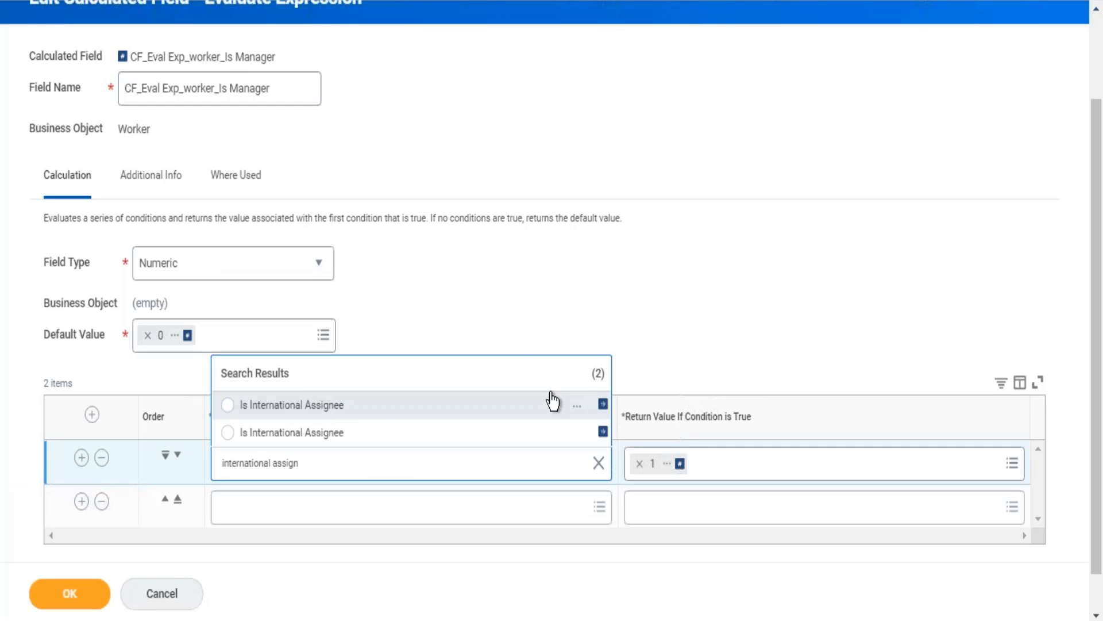
# Compare the details of both Is International Assignee fields and select the Workday-delivered one as the first row's condition.
pyautogui.click(577, 407)
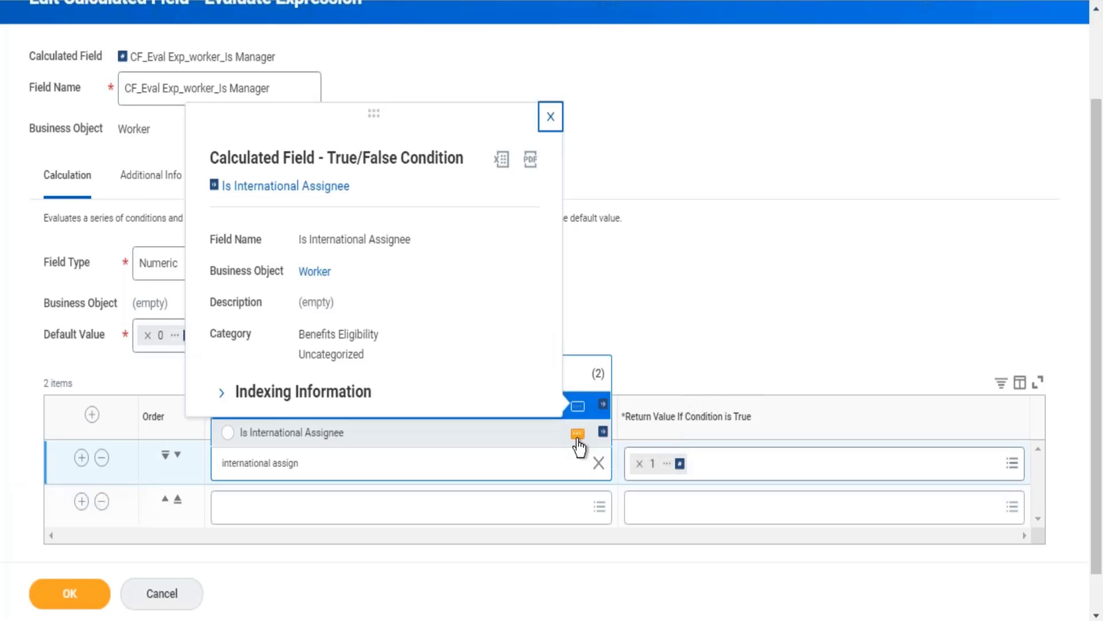
pyautogui.click(577, 434)
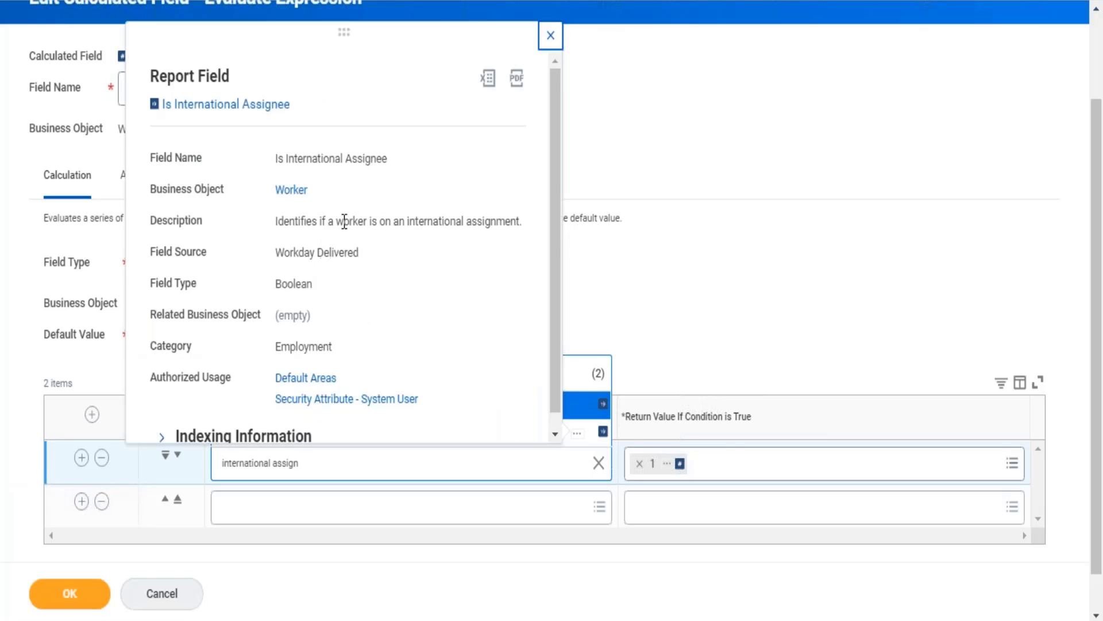
pyautogui.moveTo(345, 220); pyautogui.dragTo(468, 221)
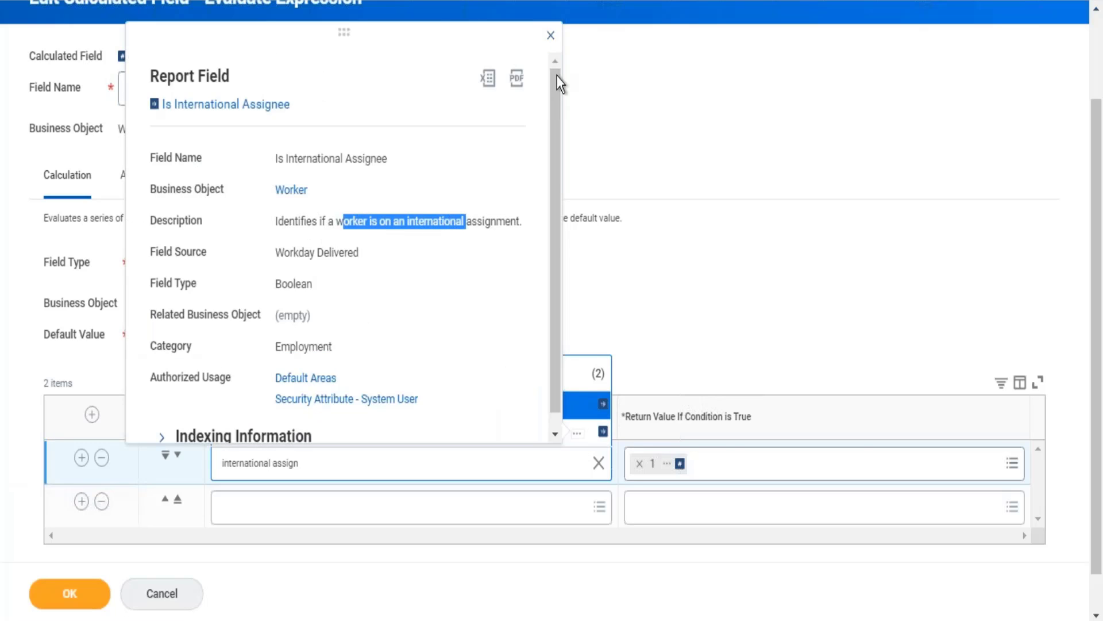
pyautogui.click(551, 35)
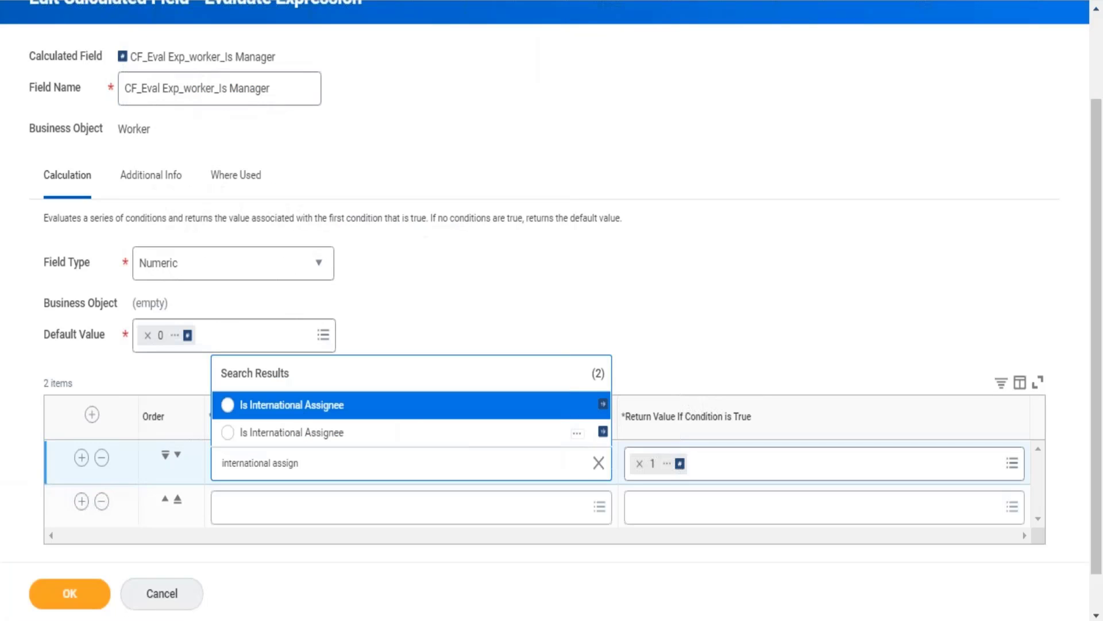
pyautogui.click(306, 443)
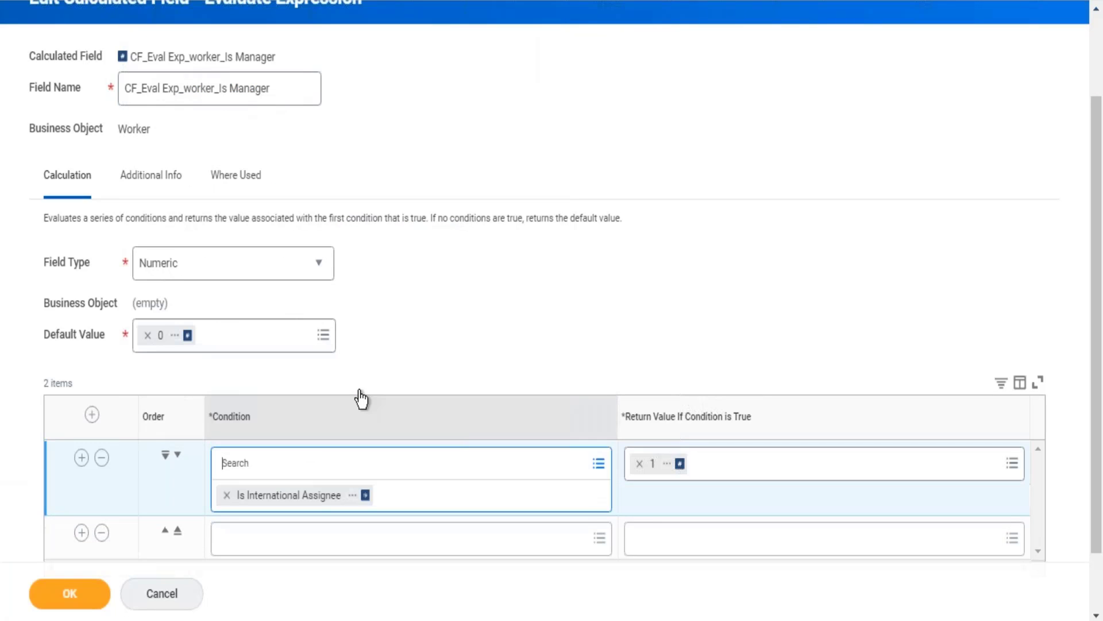
# Examine the evaluate-expression calculation type and the condition table, checking the empty second row's condition choices and the Condition column's options.
pyautogui.click(648, 251)
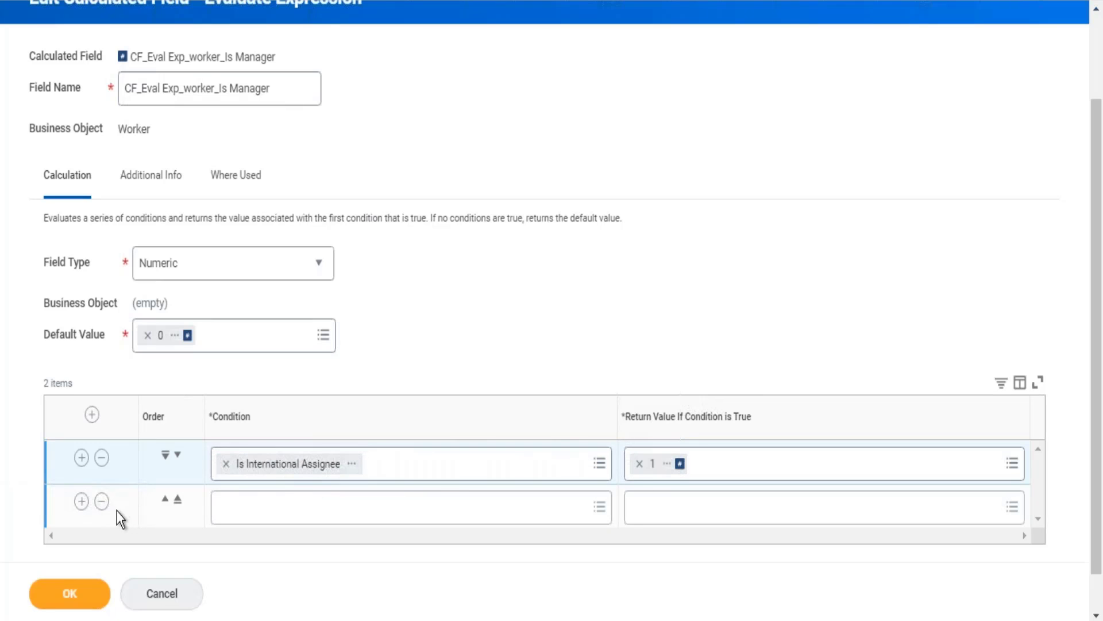
pyautogui.click(232, 513)
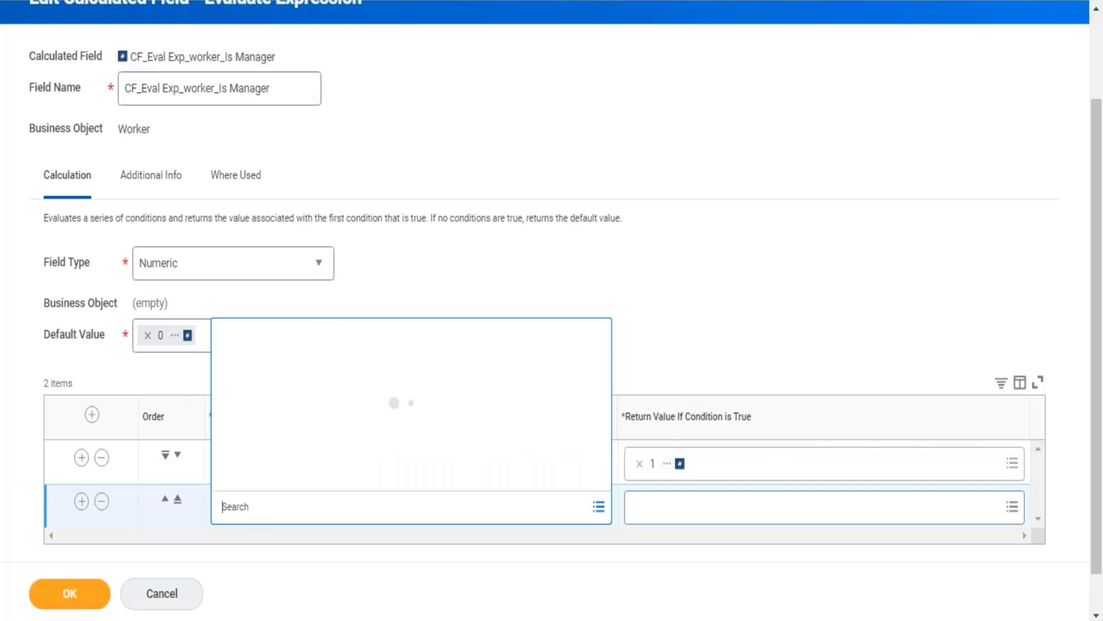
pyautogui.click(592, 275)
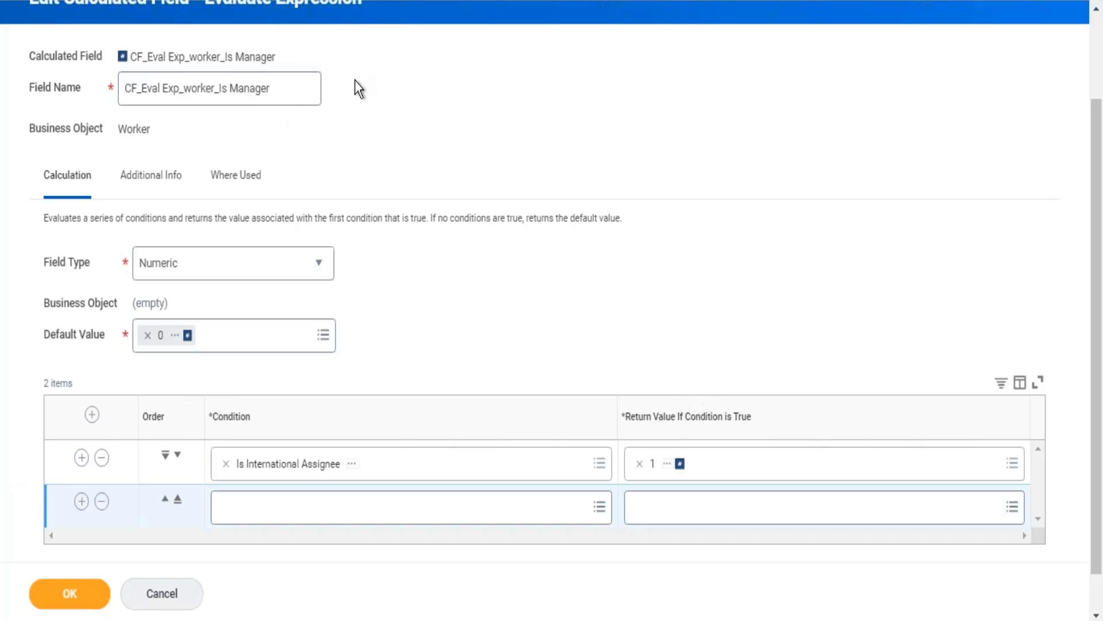
pyautogui.scroll(2, 354, 80)
pyautogui.moveTo(236, 76); pyautogui.dragTo(352, 76)
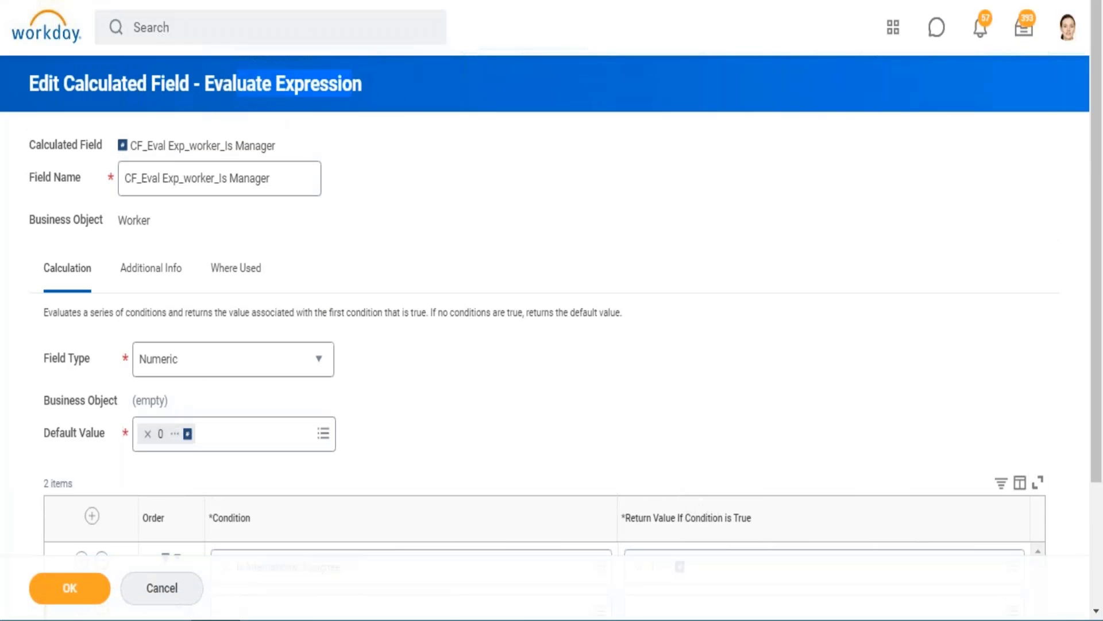
pyautogui.click(625, 212)
pyautogui.scroll(-3, 624, 216)
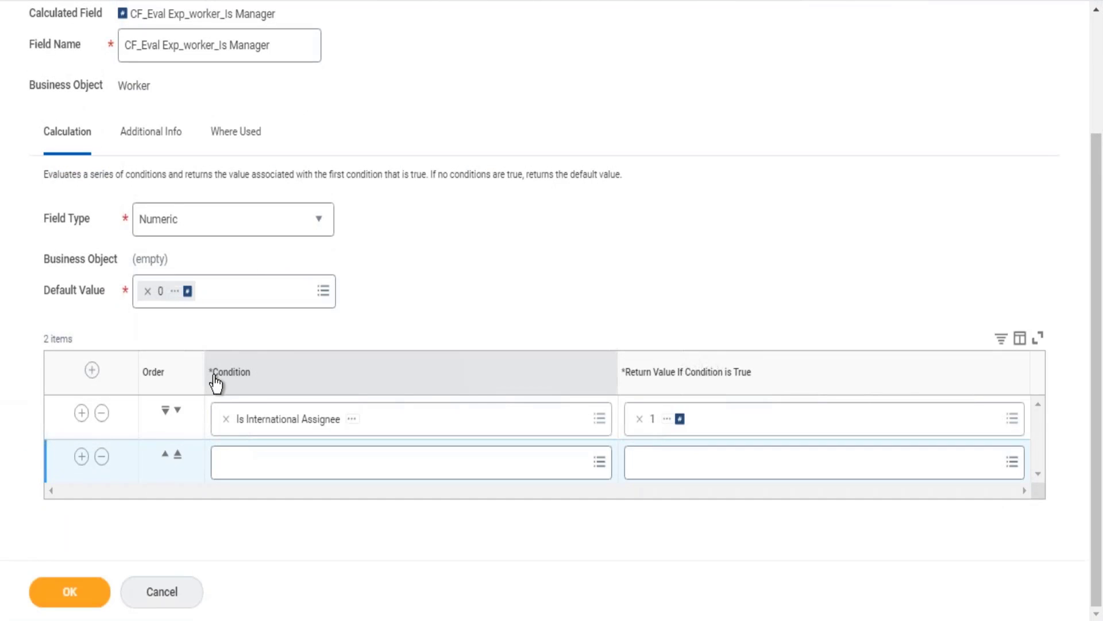
pyautogui.doubleClick(242, 386)
pyautogui.click(263, 389)
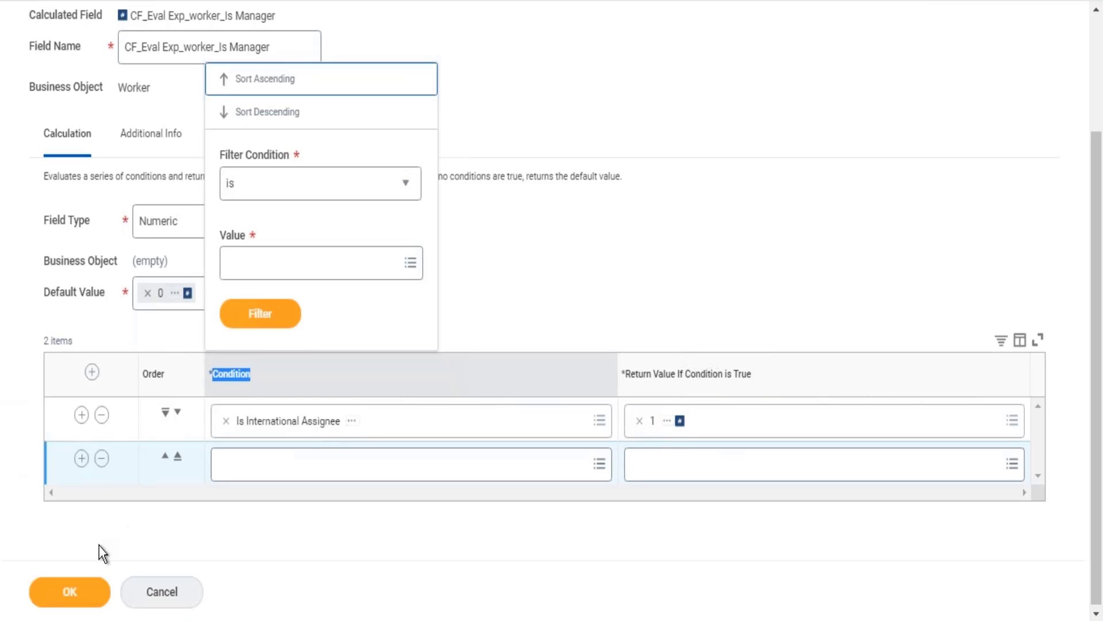
# Remove the empty rows so that only the Is International Assignee condition is left, and save the calculated field.
pyautogui.click(83, 459)
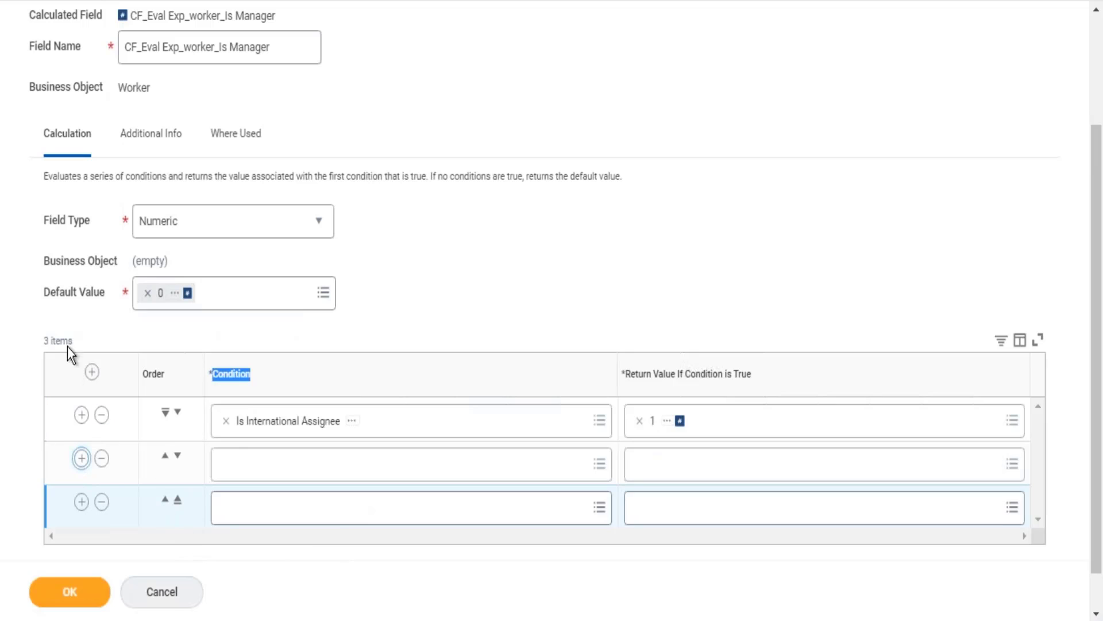
pyautogui.click(49, 291)
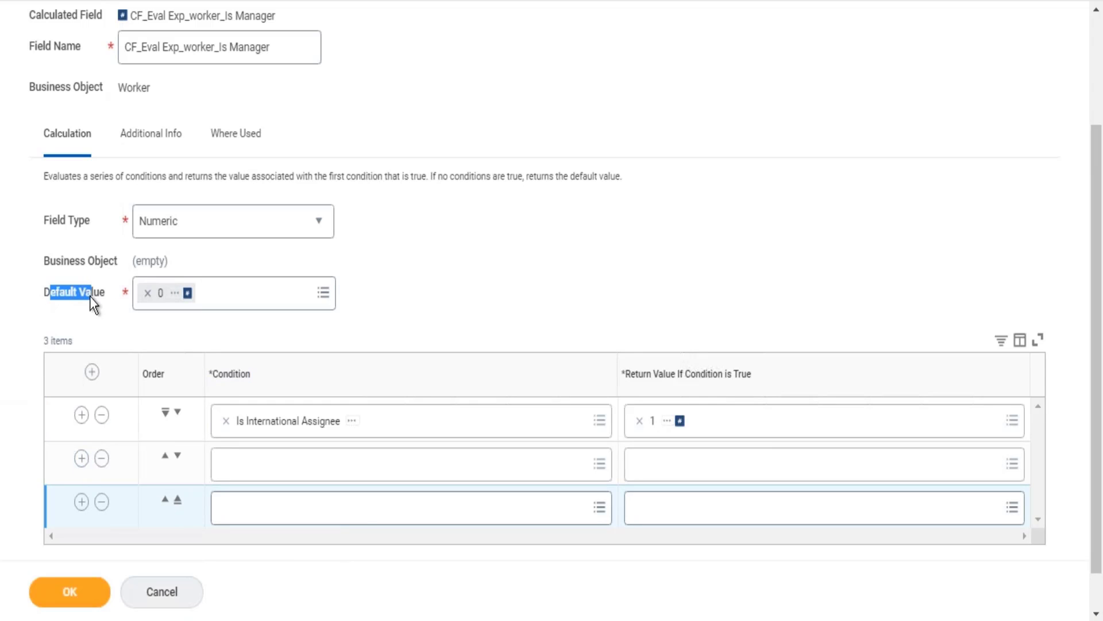
pyautogui.click(102, 458)
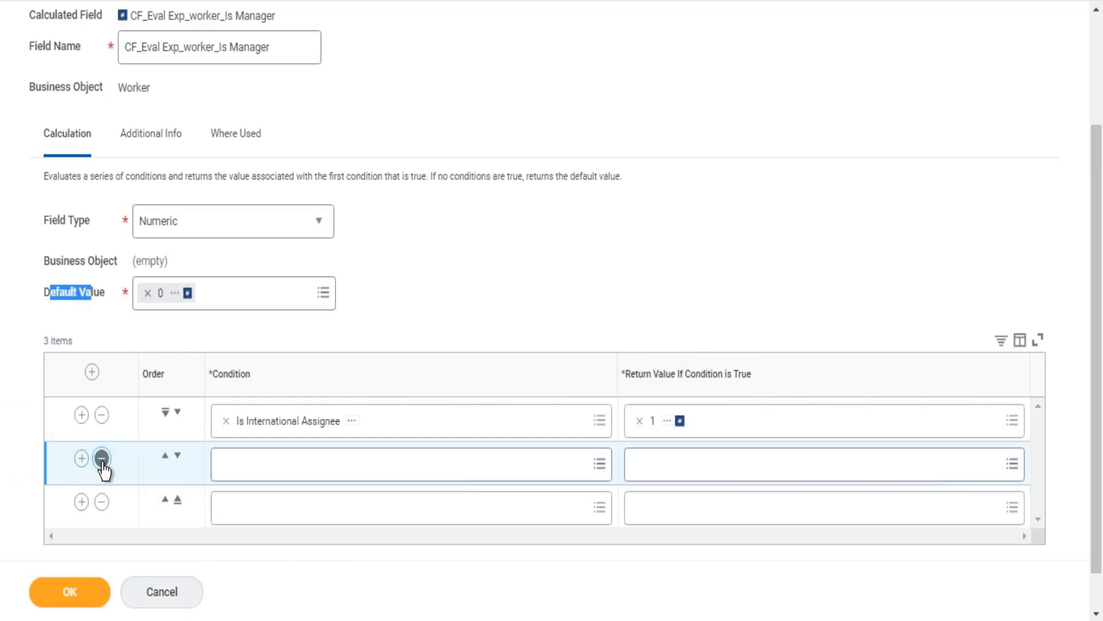
pyautogui.click(102, 458)
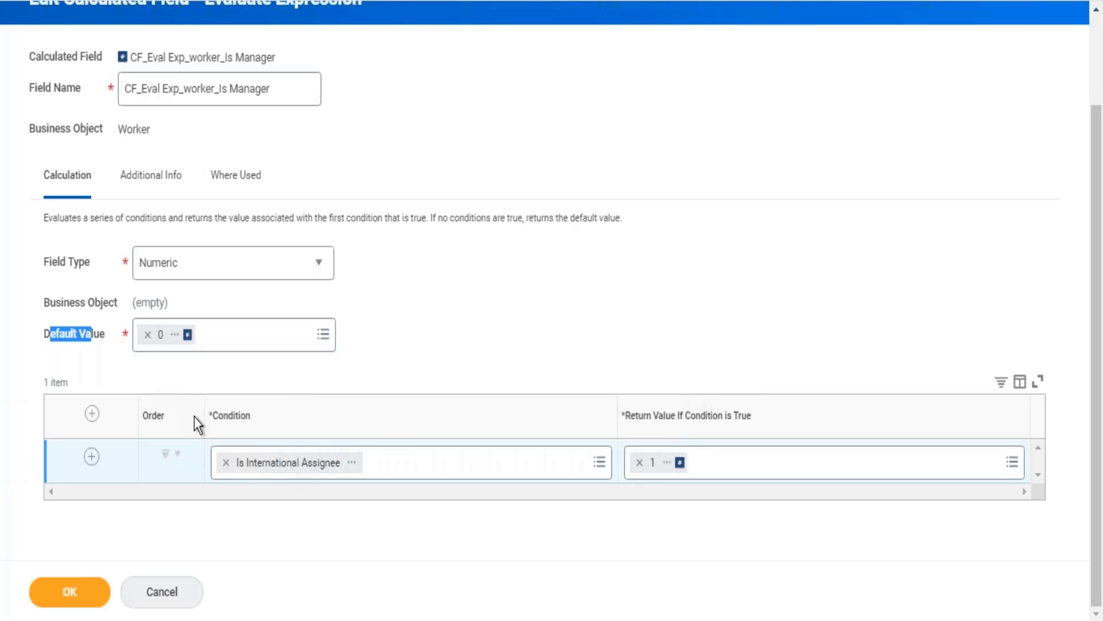
pyautogui.click(89, 598)
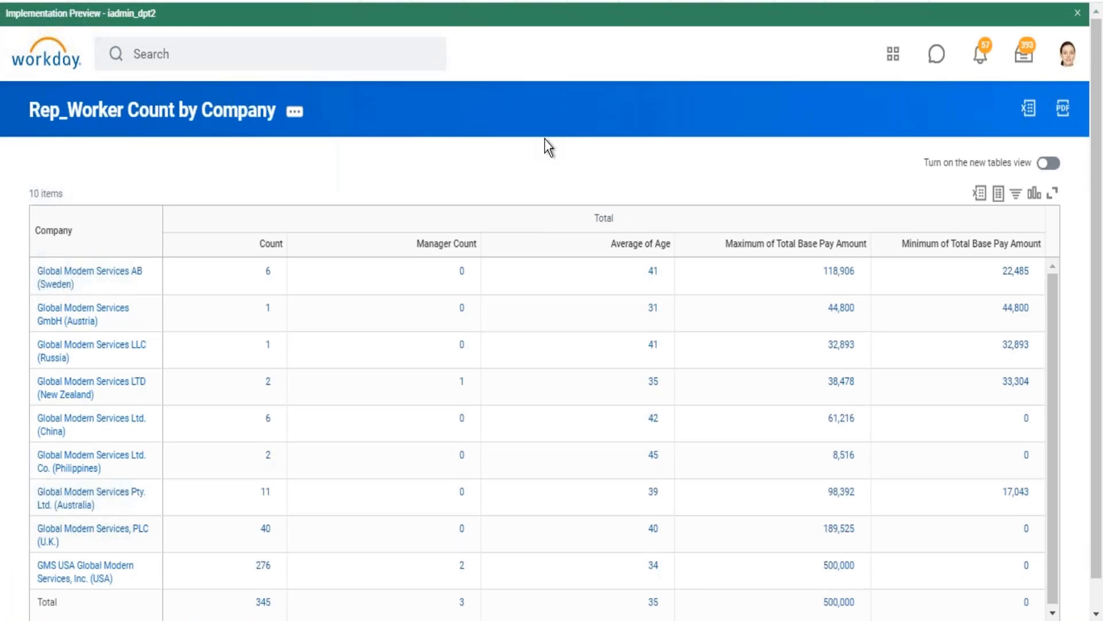
# Examine the Manager Count column in the Rep_Worker Count by Company report output.
pyautogui.scroll(-1, 545, 140)
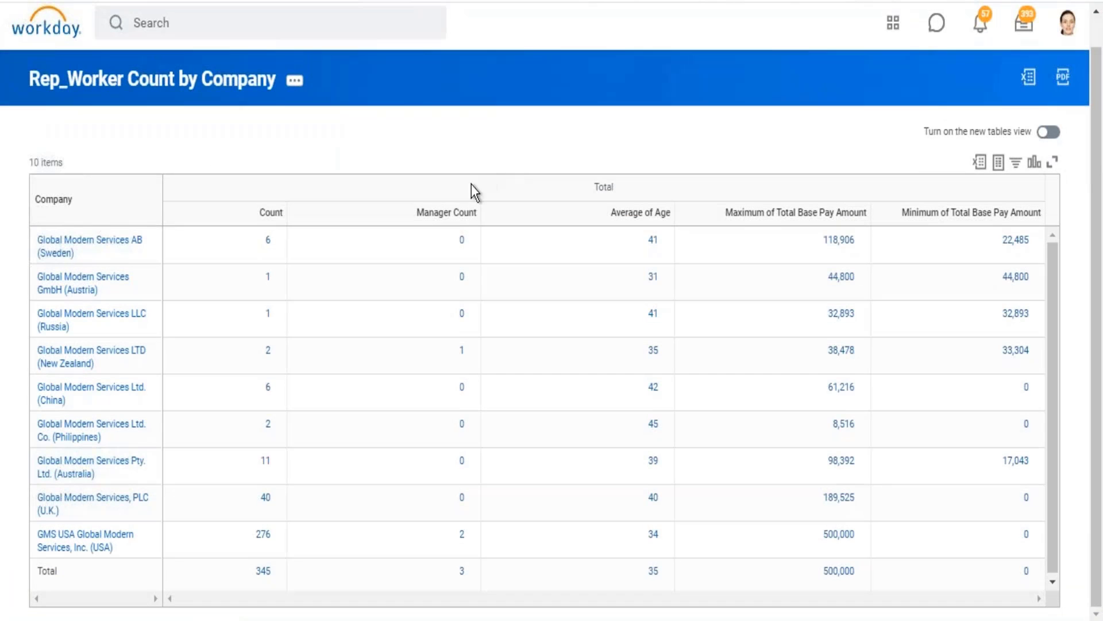
pyautogui.click(415, 214)
pyautogui.click(621, 88)
pyautogui.click(197, 90)
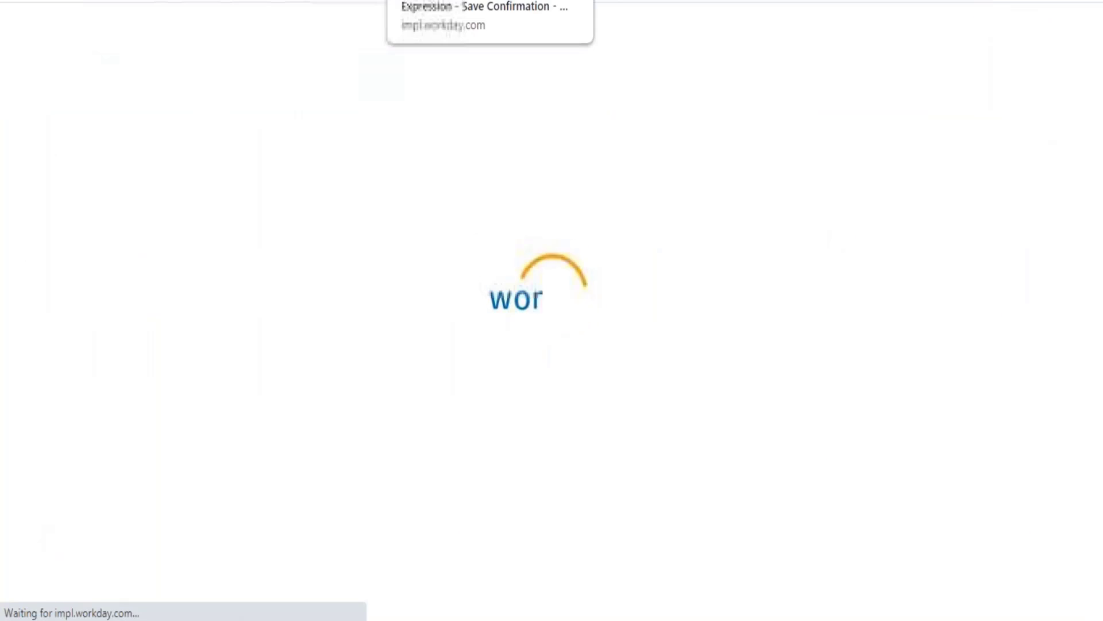
# Switch to the calculated field's save confirmation and review its calculation type, field type, default value and condition.
pyautogui.click(425, 1)
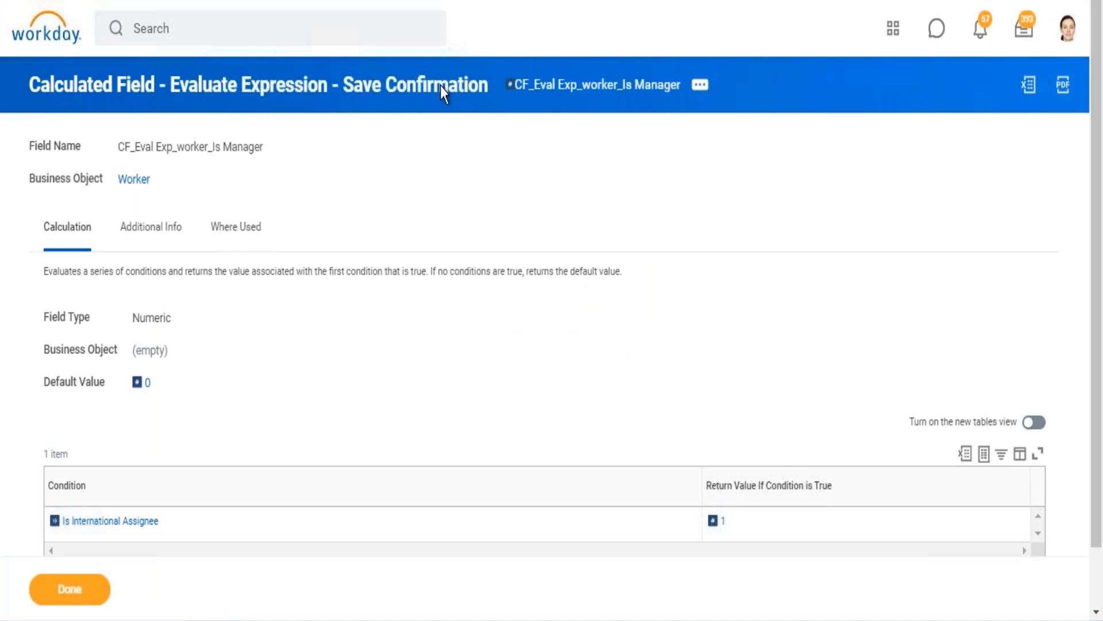
pyautogui.moveTo(173, 88); pyautogui.dragTo(323, 97)
pyautogui.moveTo(736, 524)
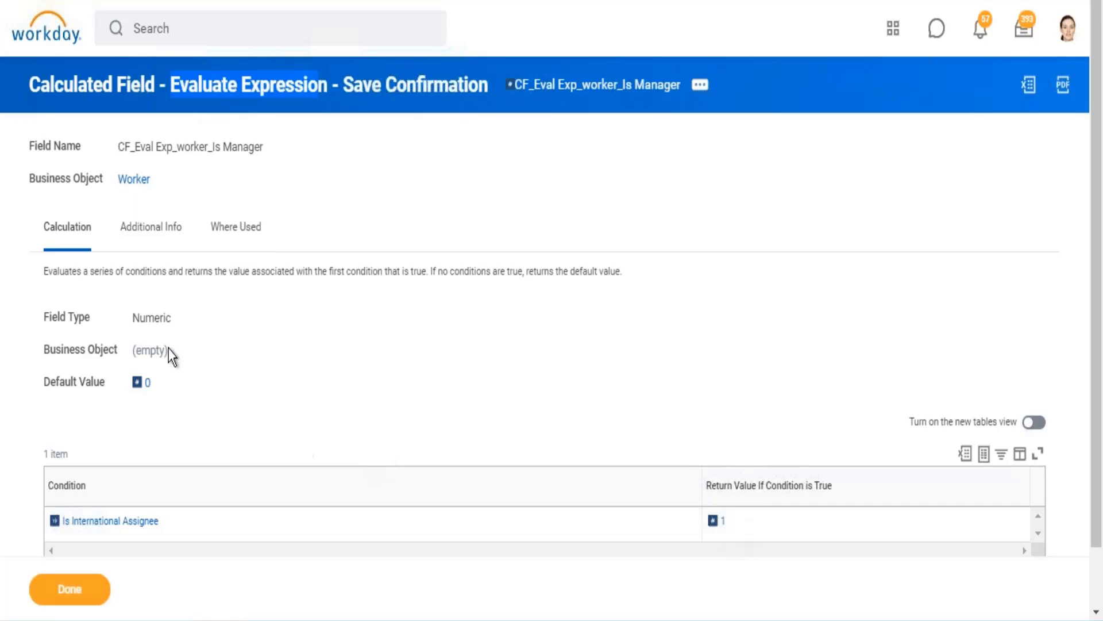
pyautogui.moveTo(150, 320); pyautogui.dragTo(153, 320)
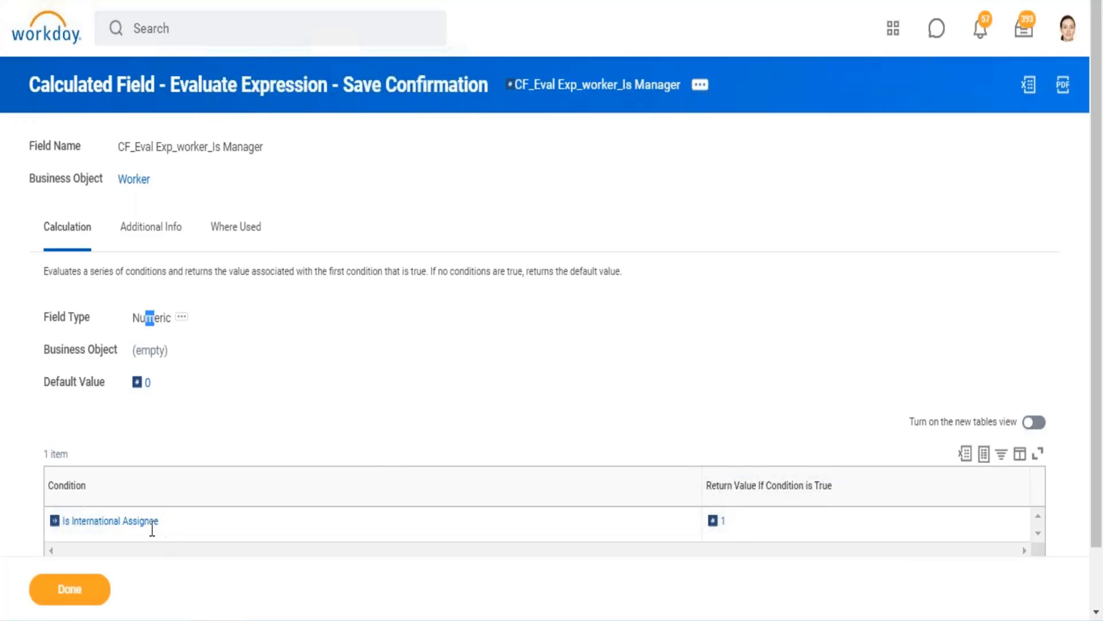
pyautogui.moveTo(88, 527)
pyautogui.moveTo(171, 386); pyautogui.dragTo(126, 389)
pyautogui.moveTo(86, 78); pyautogui.dragTo(301, 83)
pyautogui.click(303, 85)
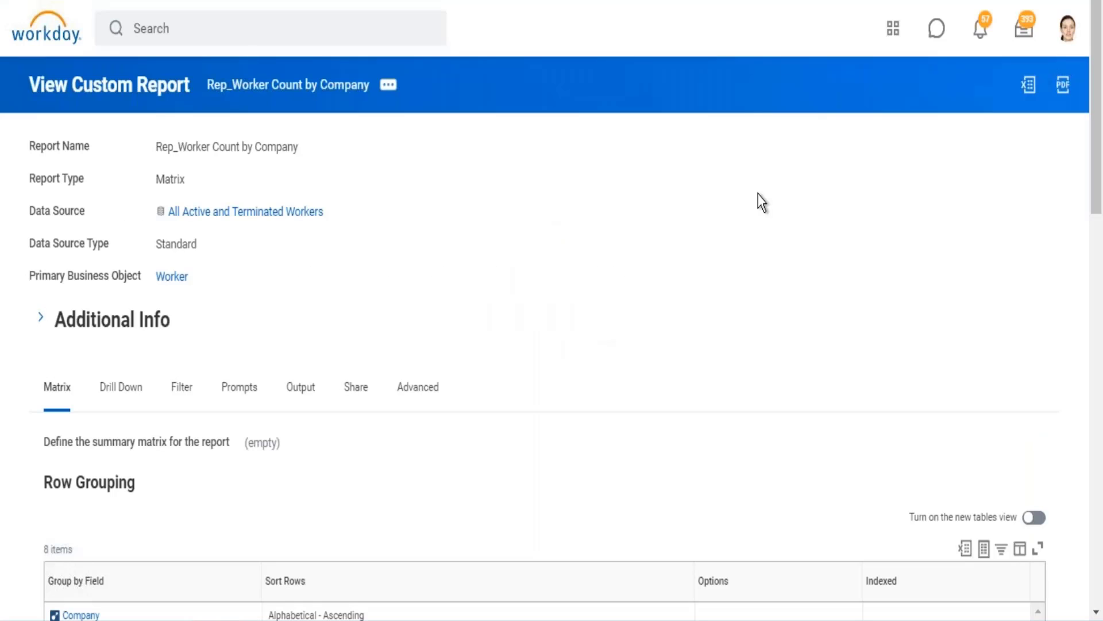
# Compare the report definition's Sum of CF_Eval Exp_worker_Is Manager with the return value set in that calculated field.
pyautogui.scroll(-15, 759, 213)
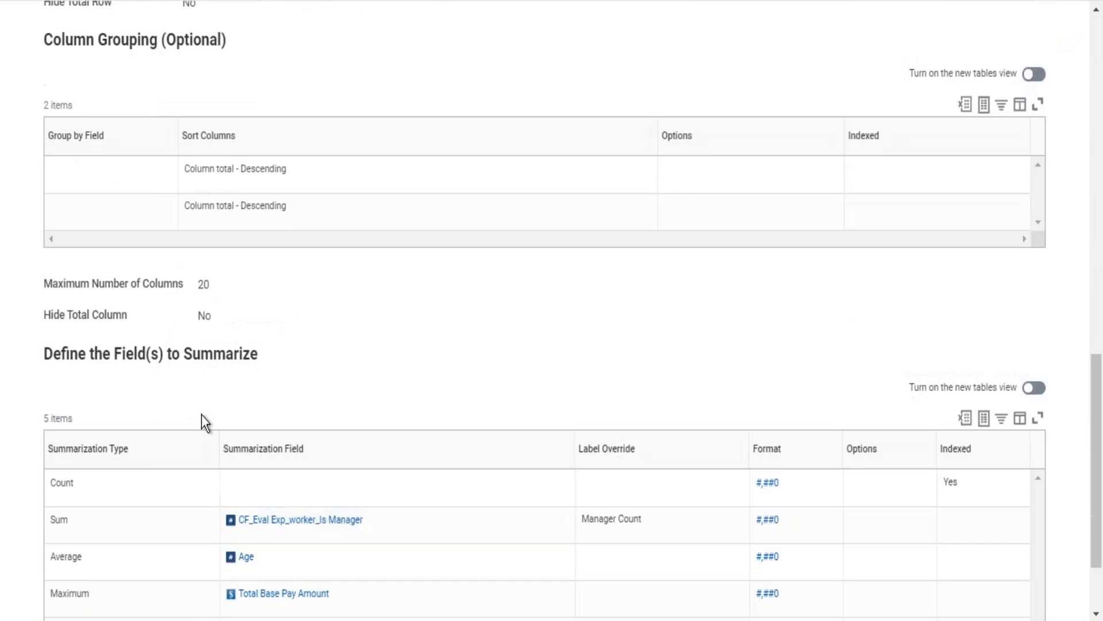
pyautogui.doubleClick(58, 519)
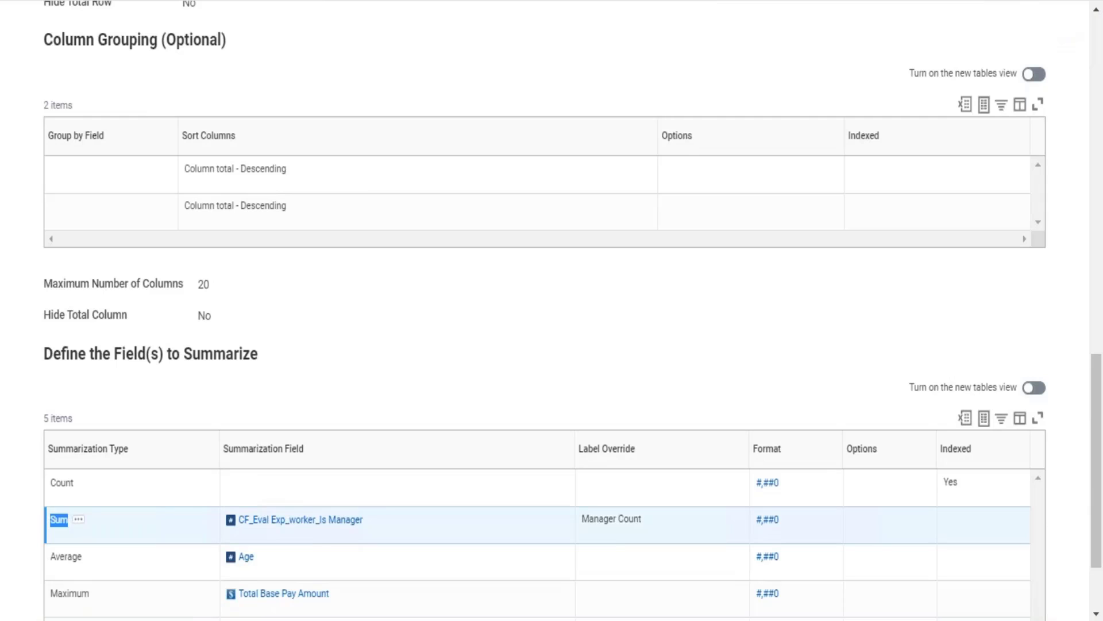
pyautogui.moveTo(399, 521); pyautogui.dragTo(230, 528)
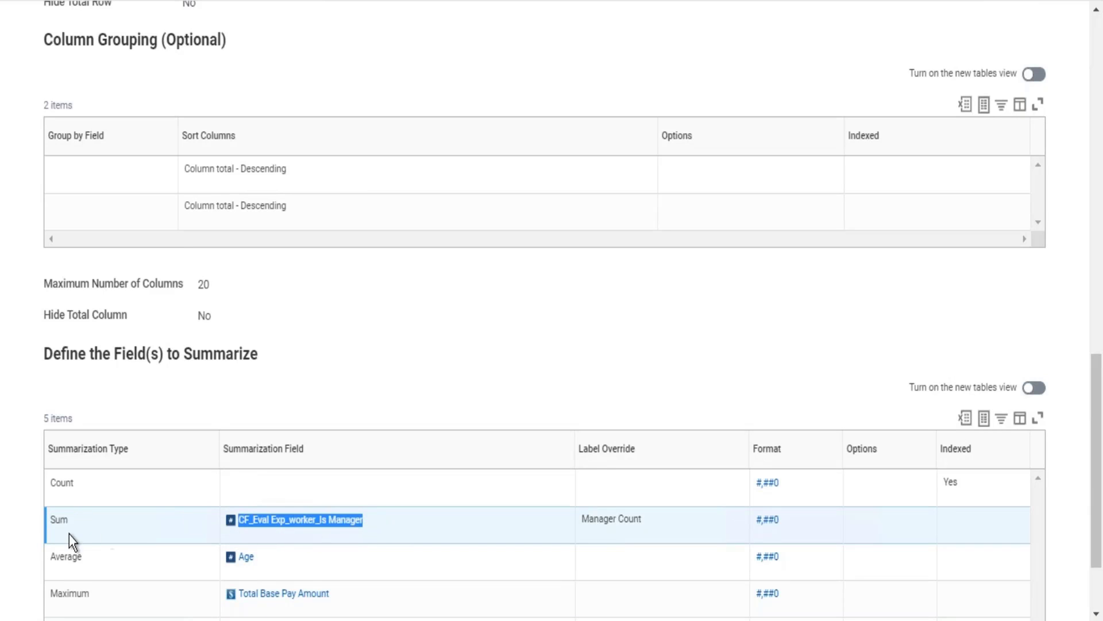
pyautogui.moveTo(44, 523); pyautogui.dragTo(46, 480)
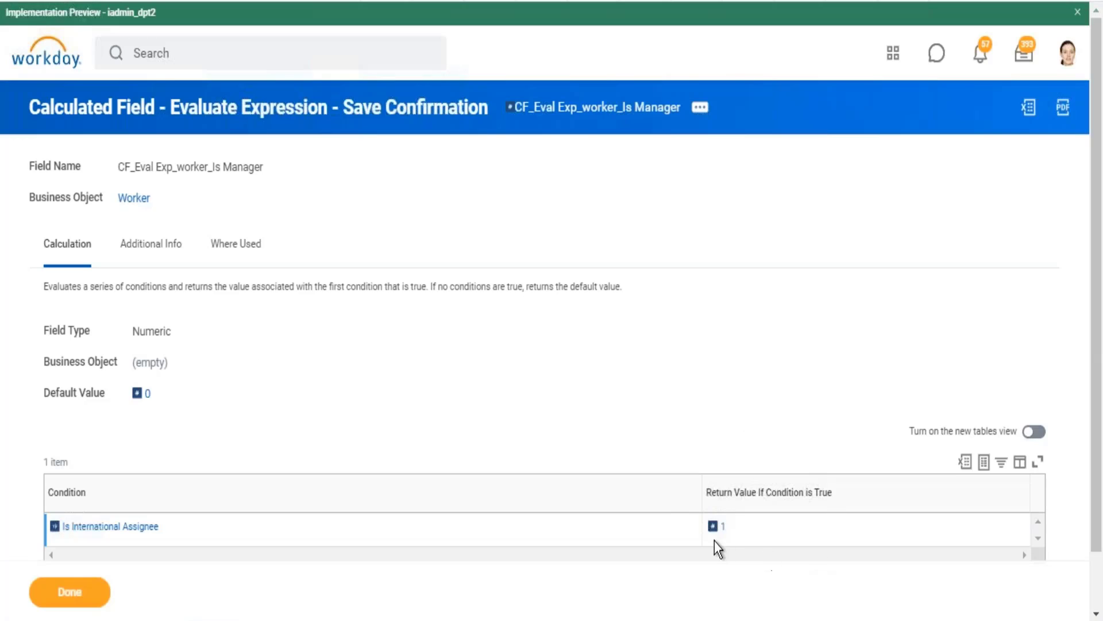
pyautogui.moveTo(748, 526); pyautogui.dragTo(702, 524)
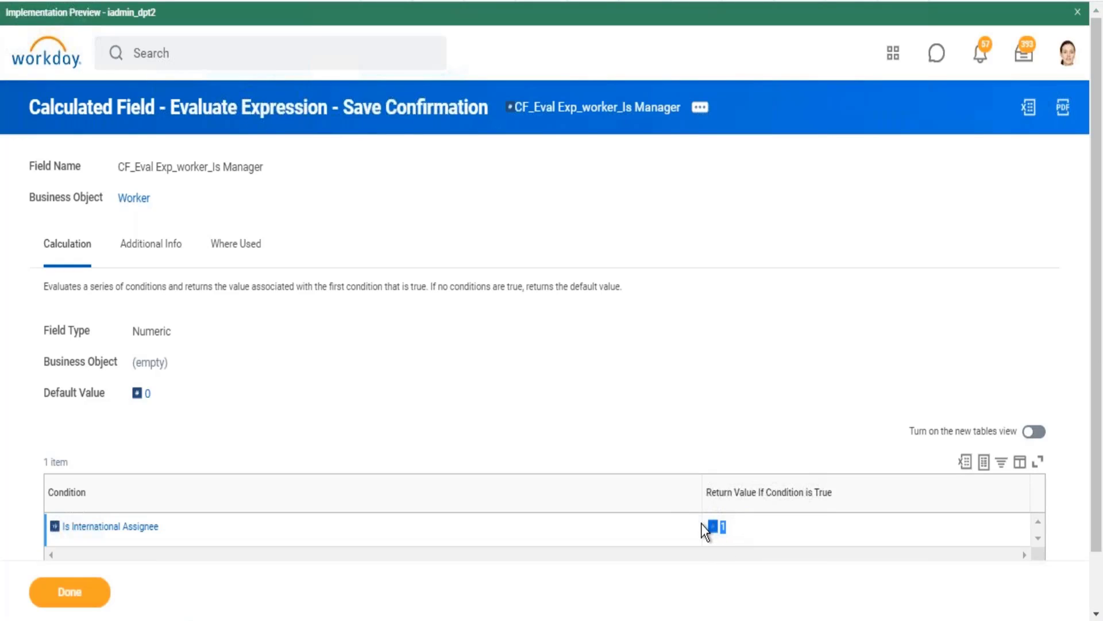
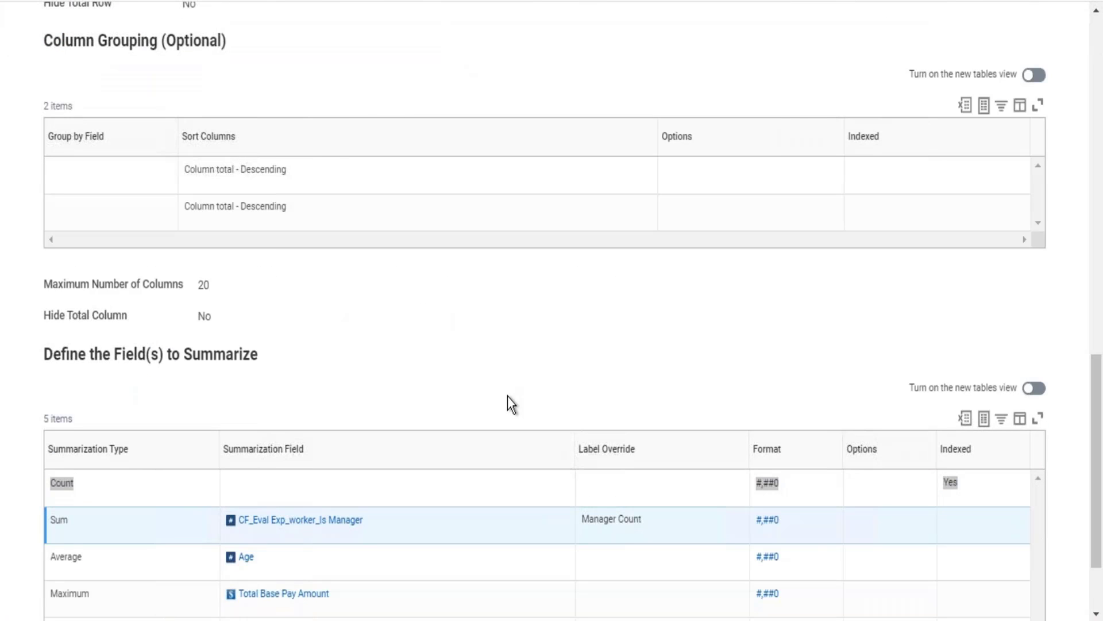
# Switch to the report output and drill into the New Zealand company's Count, Manager Count and Average of Age values to compare the worker lists.
pyautogui.hotkey('alt', 'Tab')
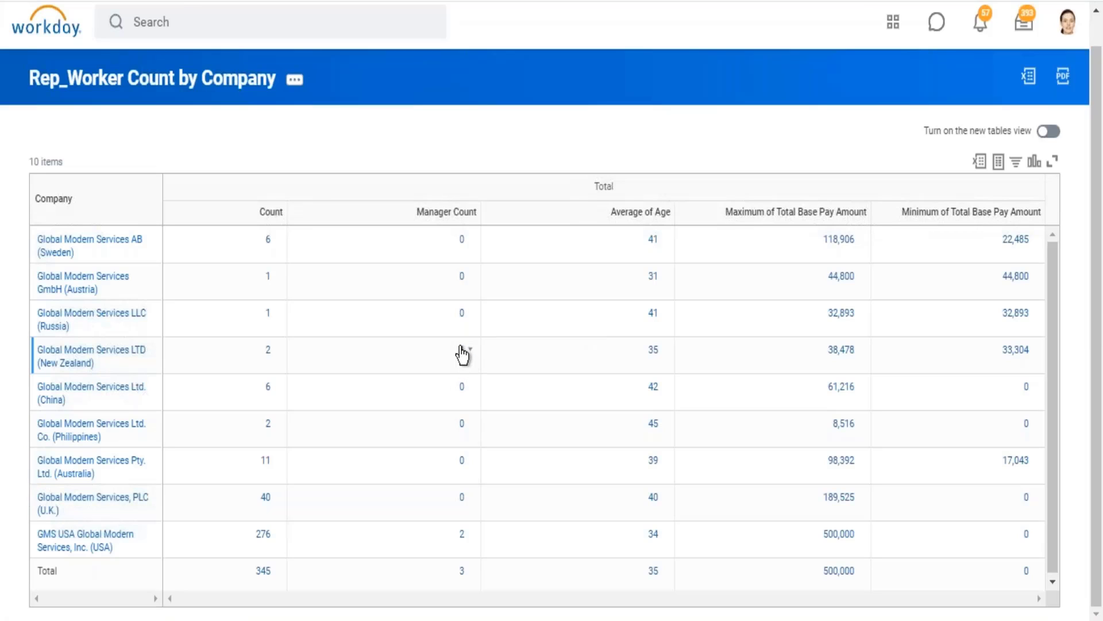
pyautogui.click(267, 356)
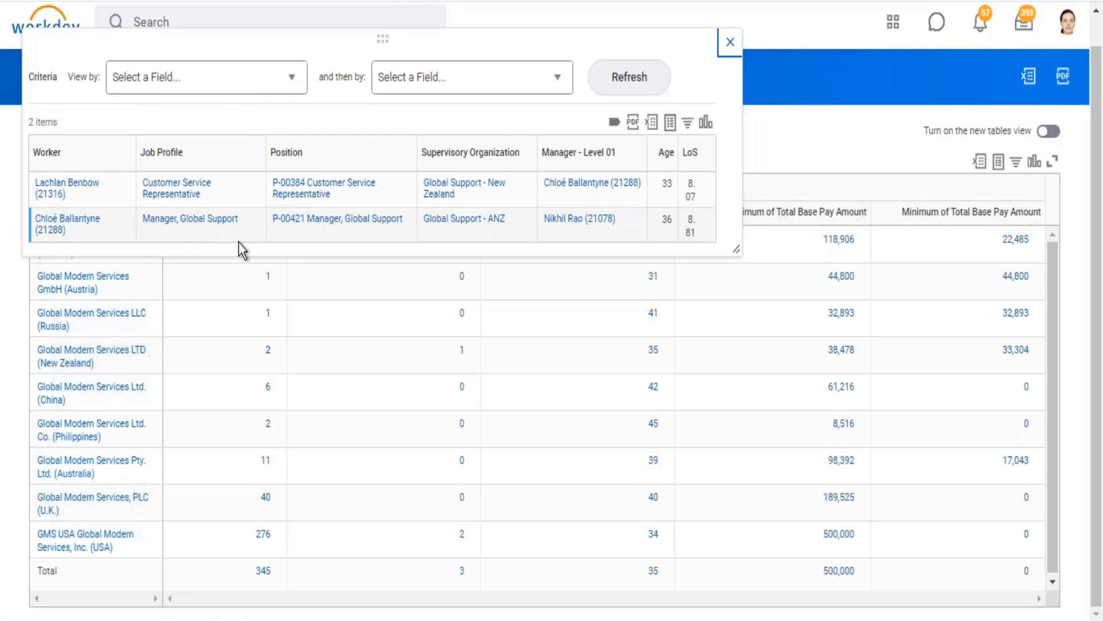
pyautogui.click(729, 43)
pyautogui.click(463, 349)
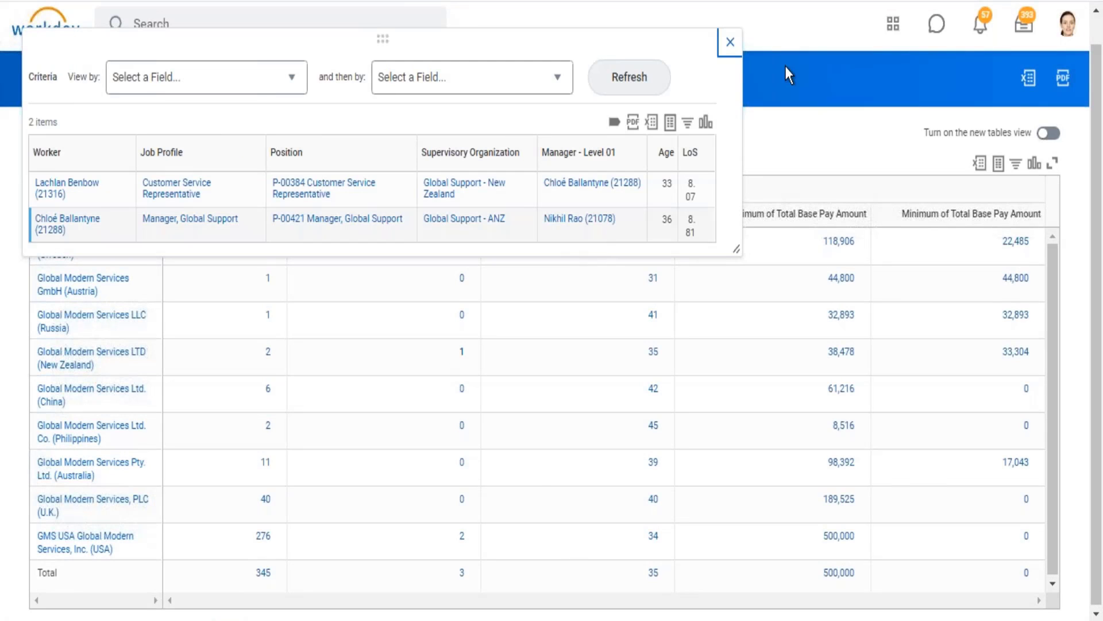
pyautogui.click(729, 43)
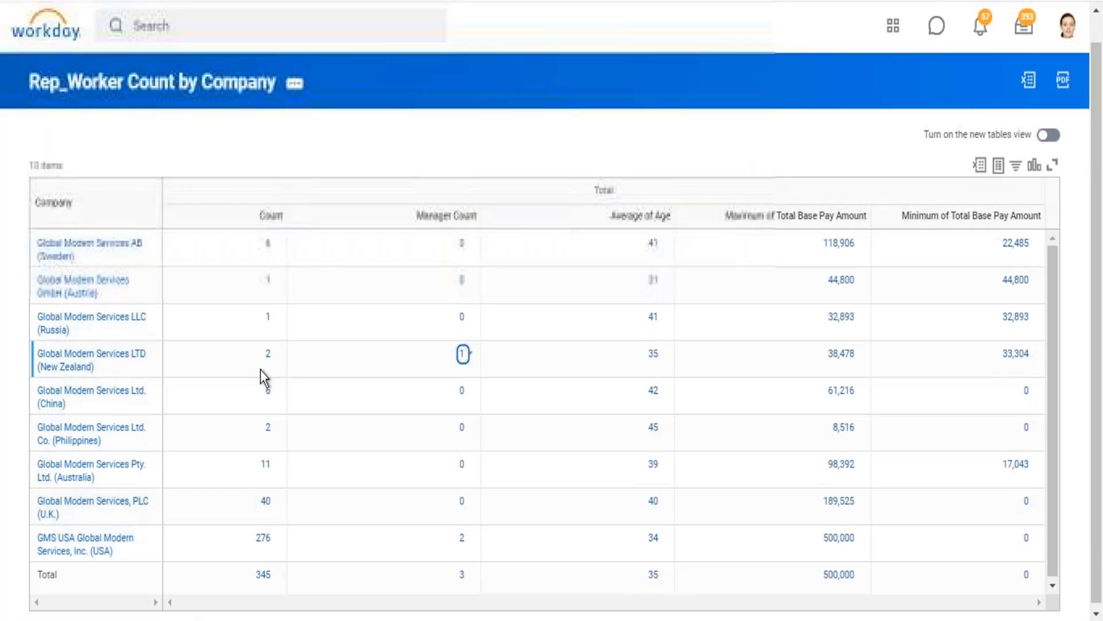
pyautogui.click(652, 354)
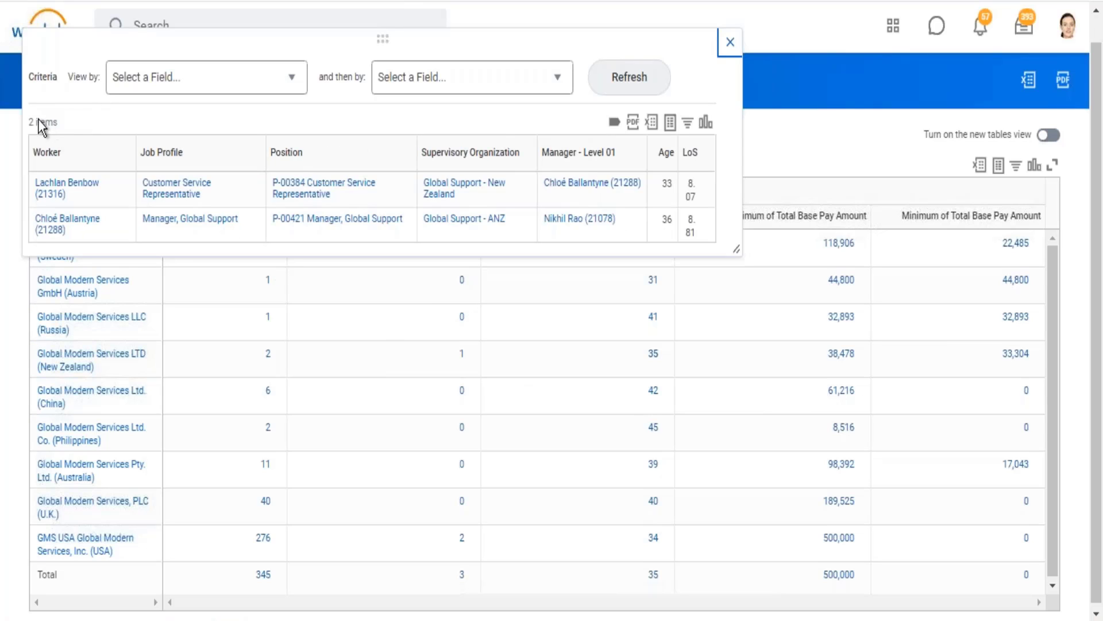
pyautogui.moveTo(35, 120)
pyautogui.mouseDown()
pyautogui.moveTo(65, 116)
pyautogui.moveTo(28, 120)
pyautogui.mouseUp()
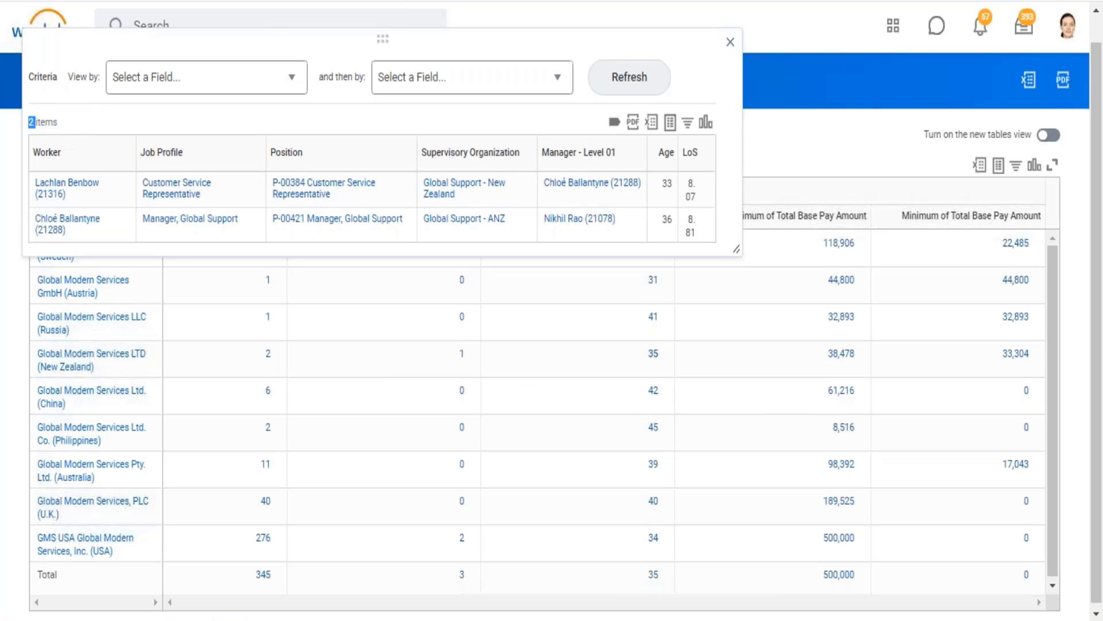
pyautogui.click(729, 43)
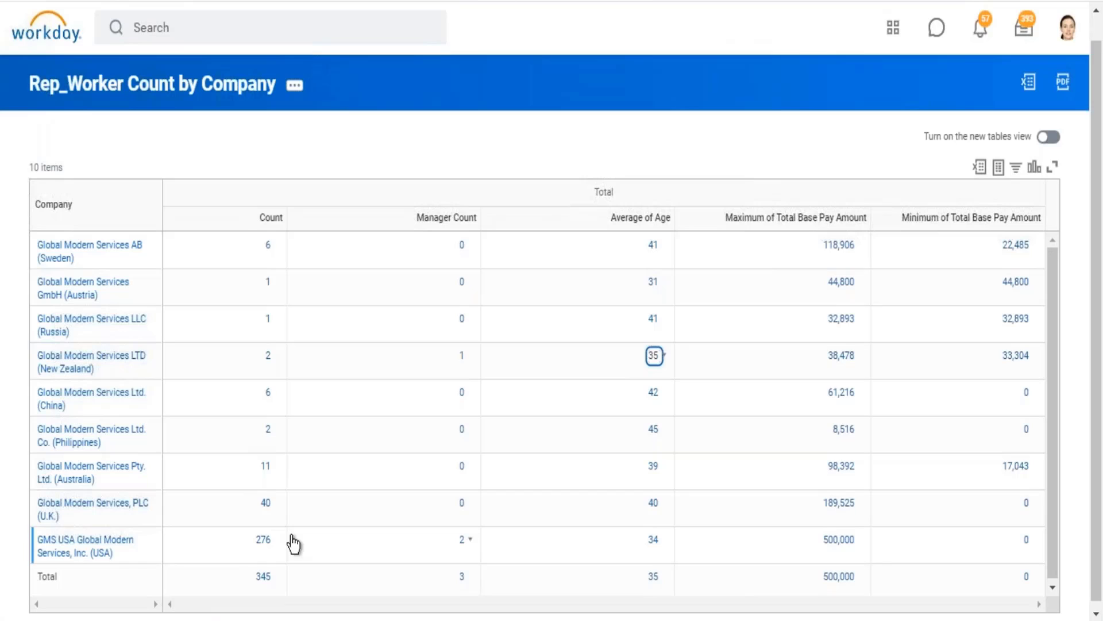
# Drill into the Count and Manager Count values of GMS USA Global Modern Services, Inc. and compare how many workers each lists.
pyautogui.click(261, 541)
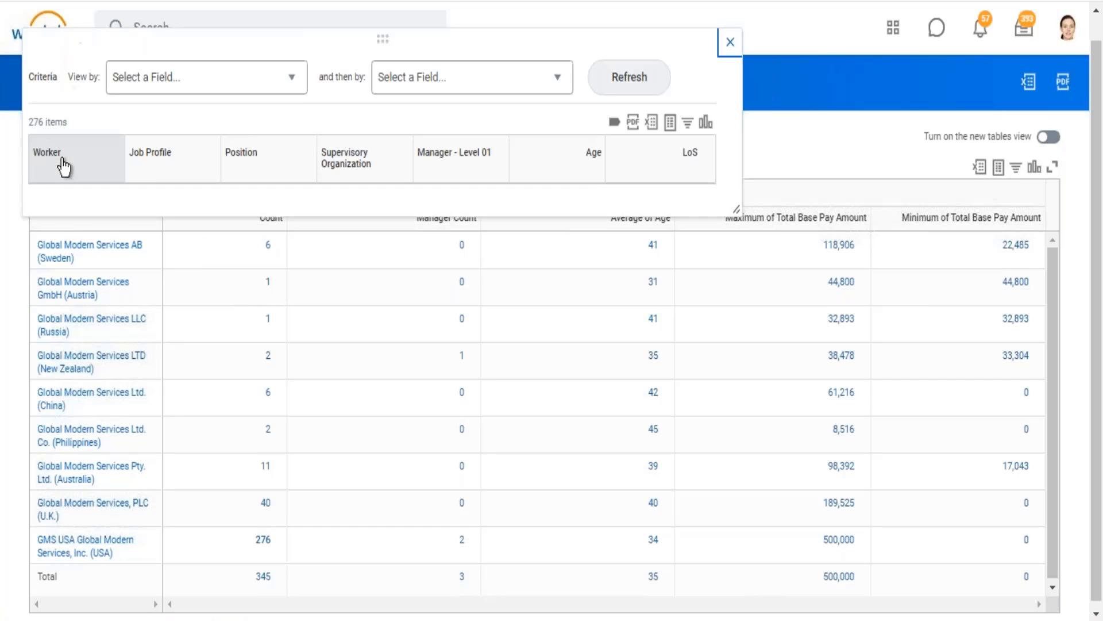
pyautogui.moveTo(68, 123); pyautogui.dragTo(29, 123)
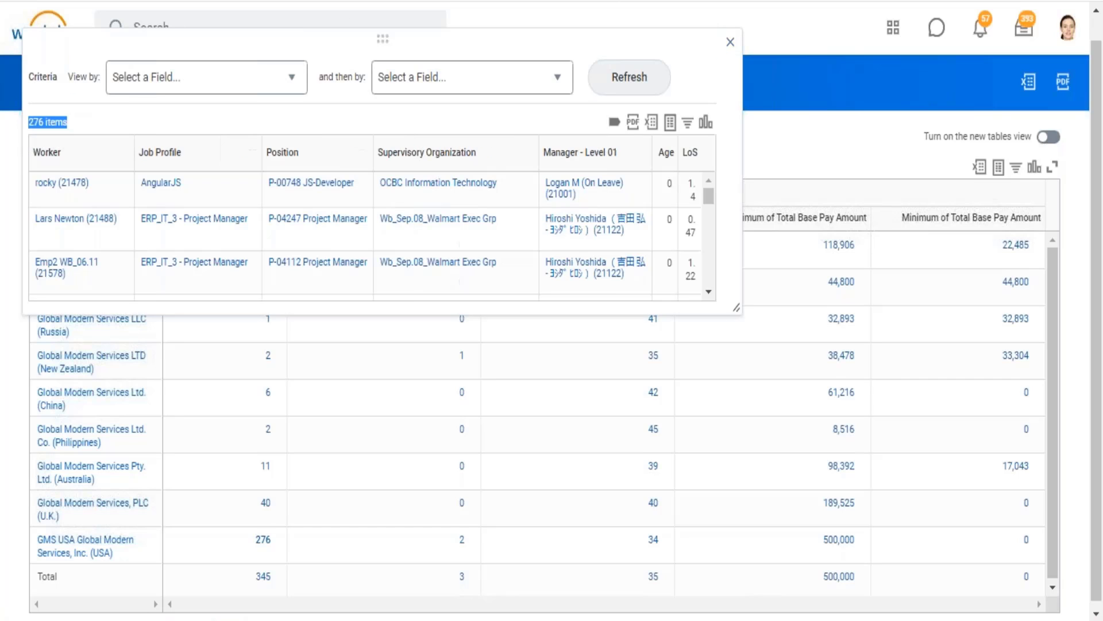
pyautogui.click(730, 43)
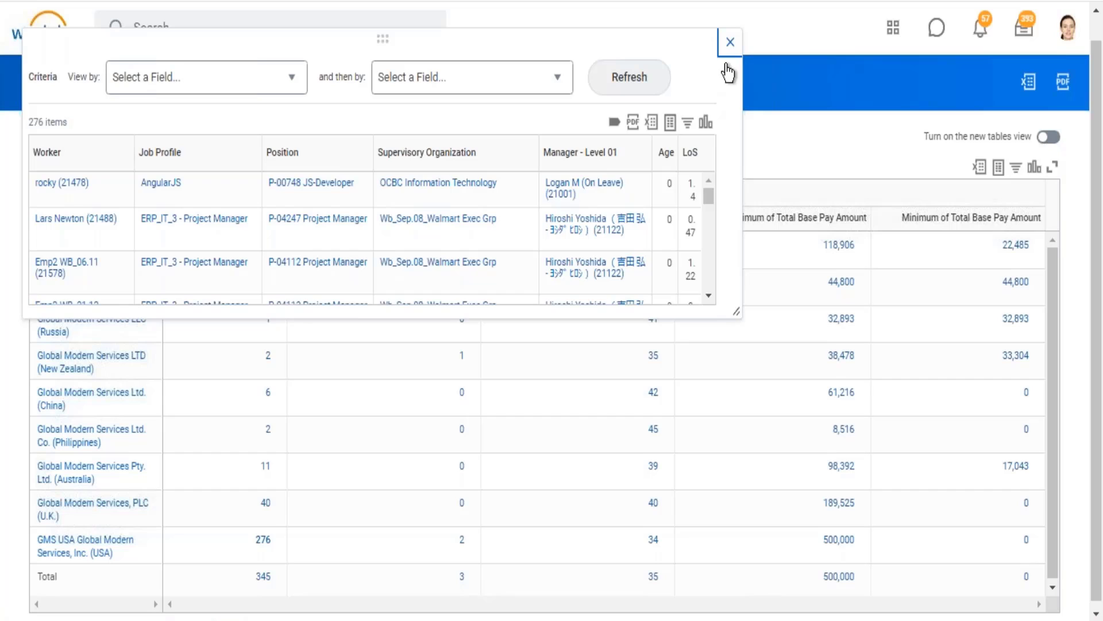
pyautogui.click(459, 541)
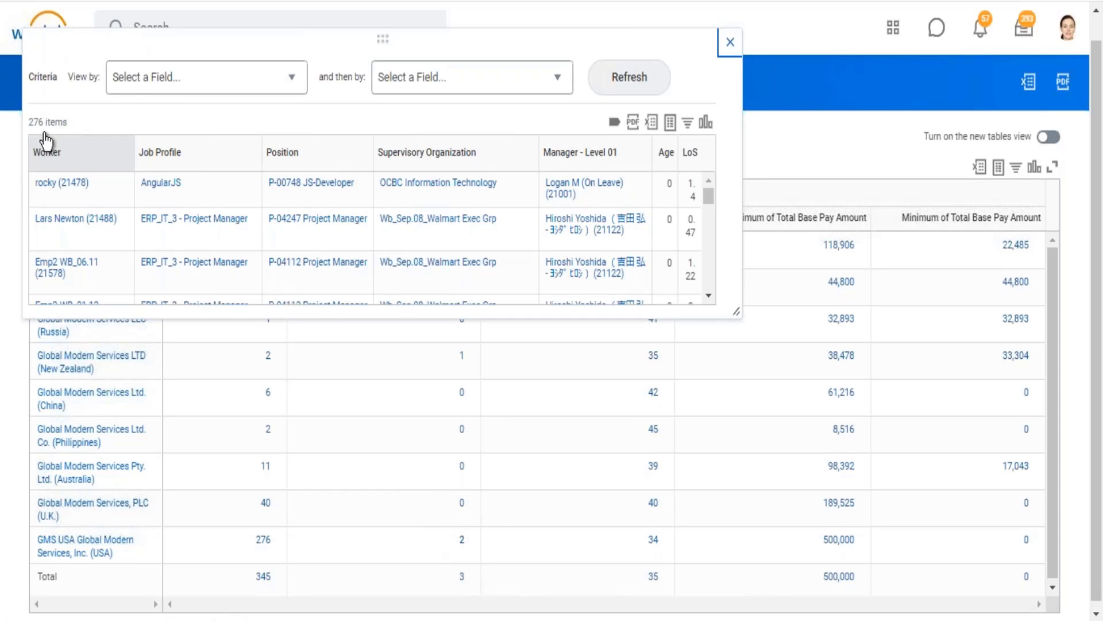
pyautogui.moveTo(38, 122); pyautogui.dragTo(101, 134)
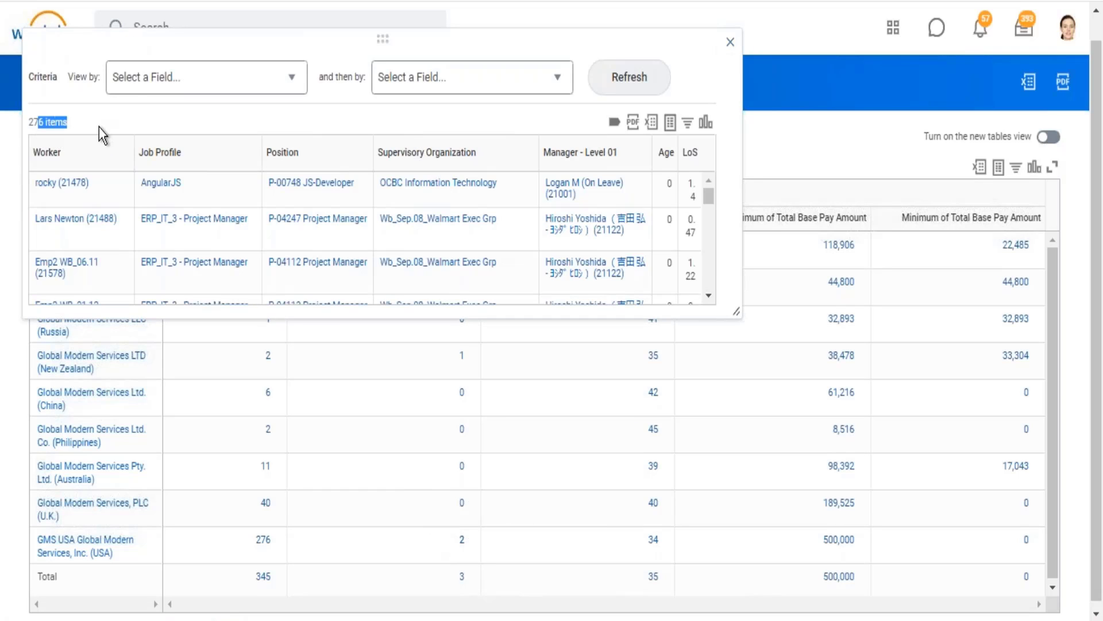
pyautogui.click(729, 43)
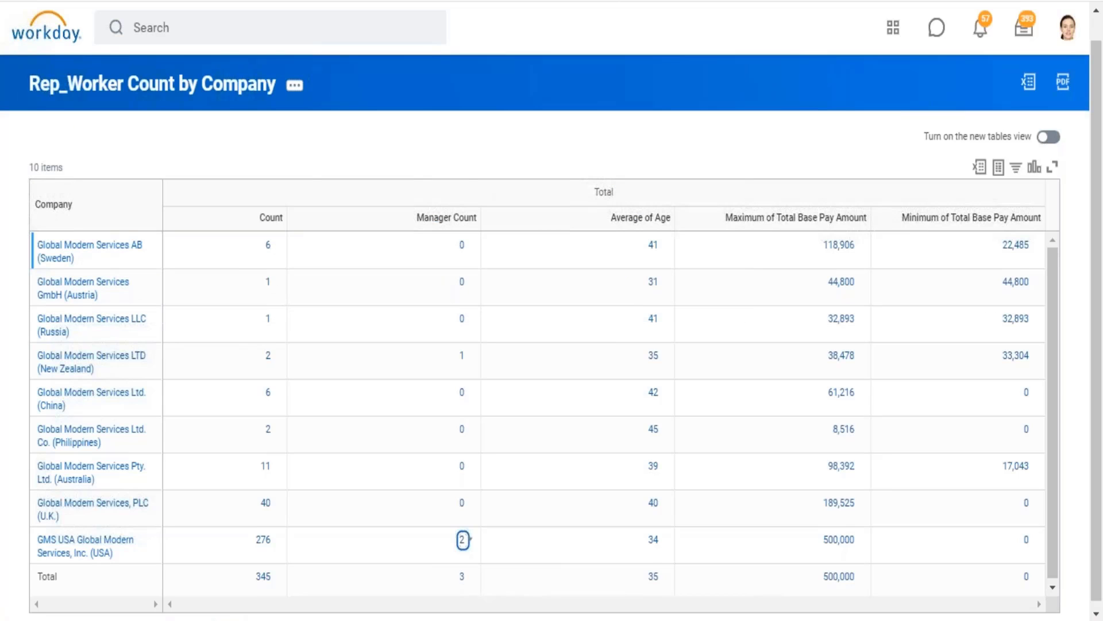
# Switch to the report definition and review all the summarization types and fields defined for the matrix.
pyautogui.hotkey('alt', 'Tab')
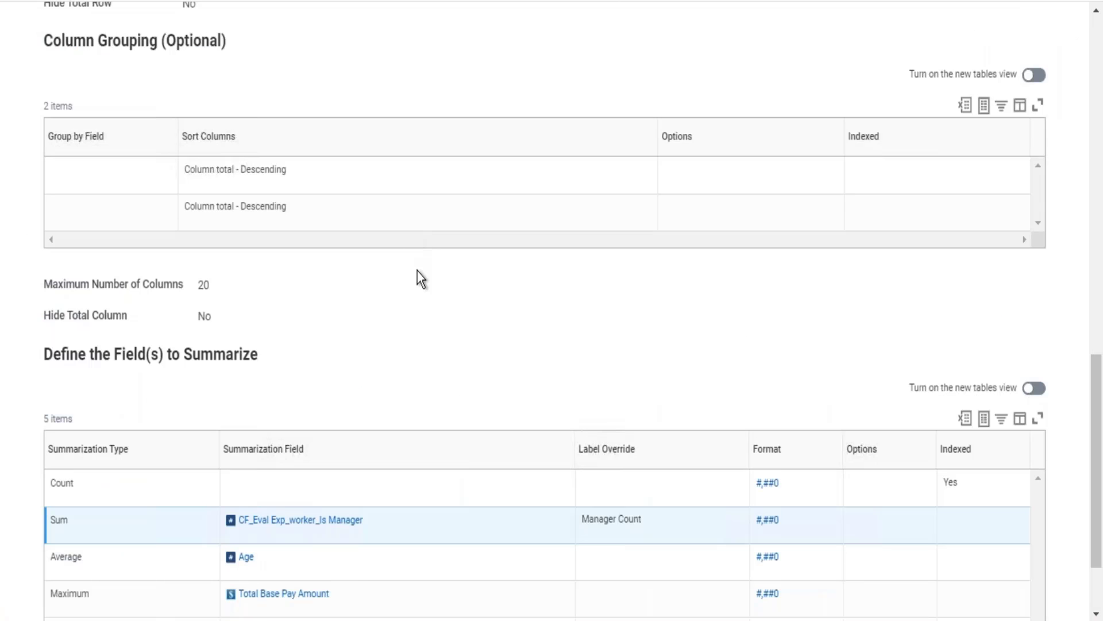
pyautogui.scroll(-2, 418, 271)
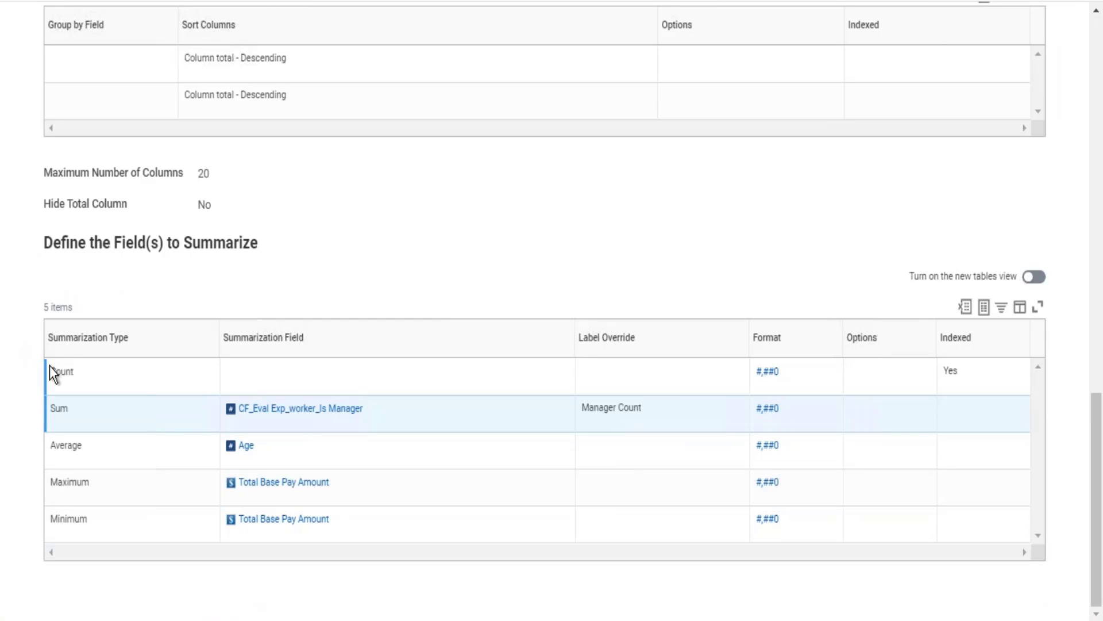
pyautogui.moveTo(50, 368); pyautogui.dragTo(322, 520)
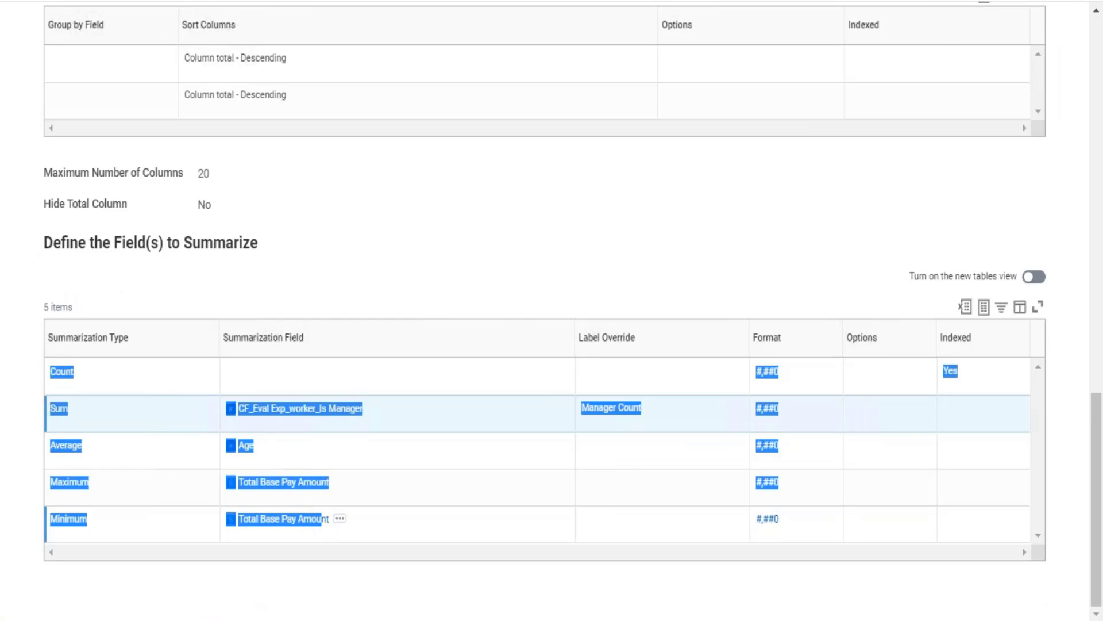
pyautogui.click(566, 275)
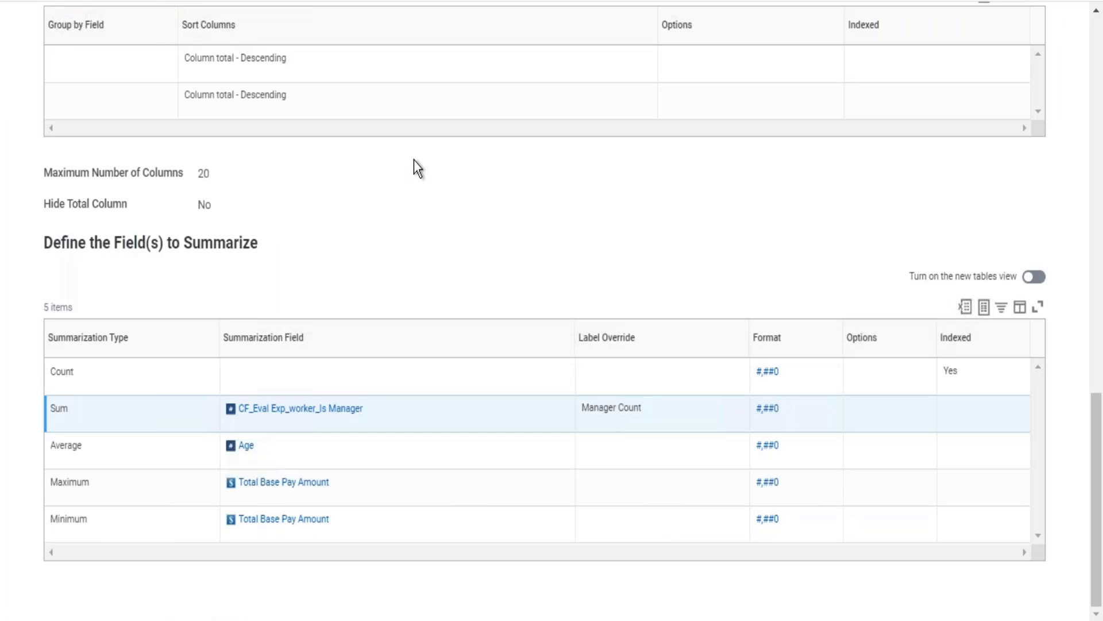
# Review the report definition's drill-down settings, including the drillable fields and the Detail Data columns.
pyautogui.scroll(8, 414, 160)
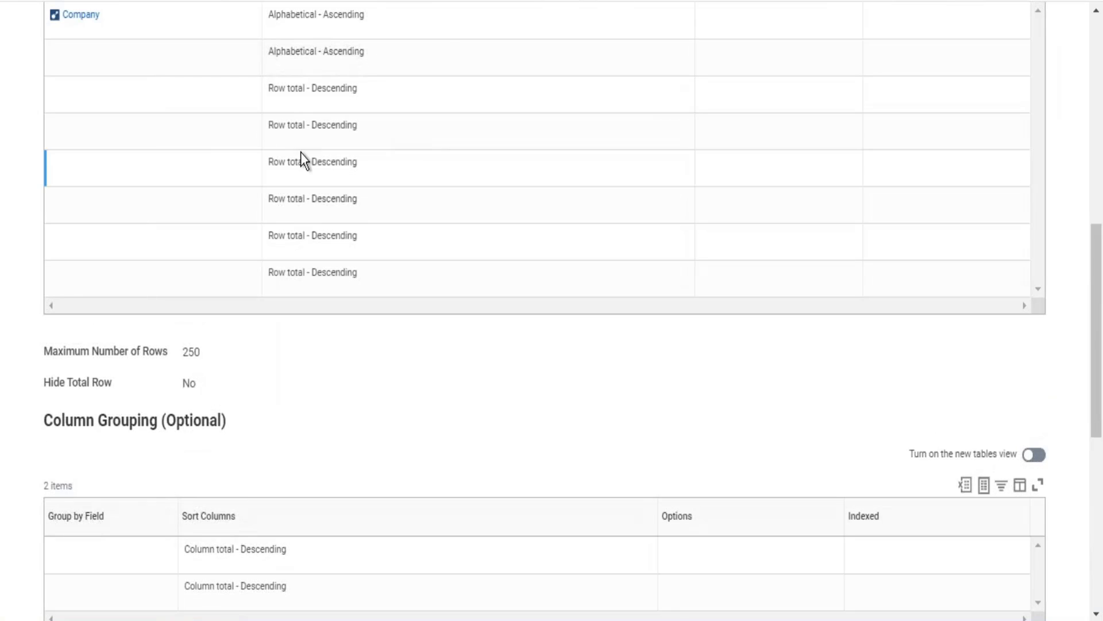
pyautogui.scroll(6, 301, 153)
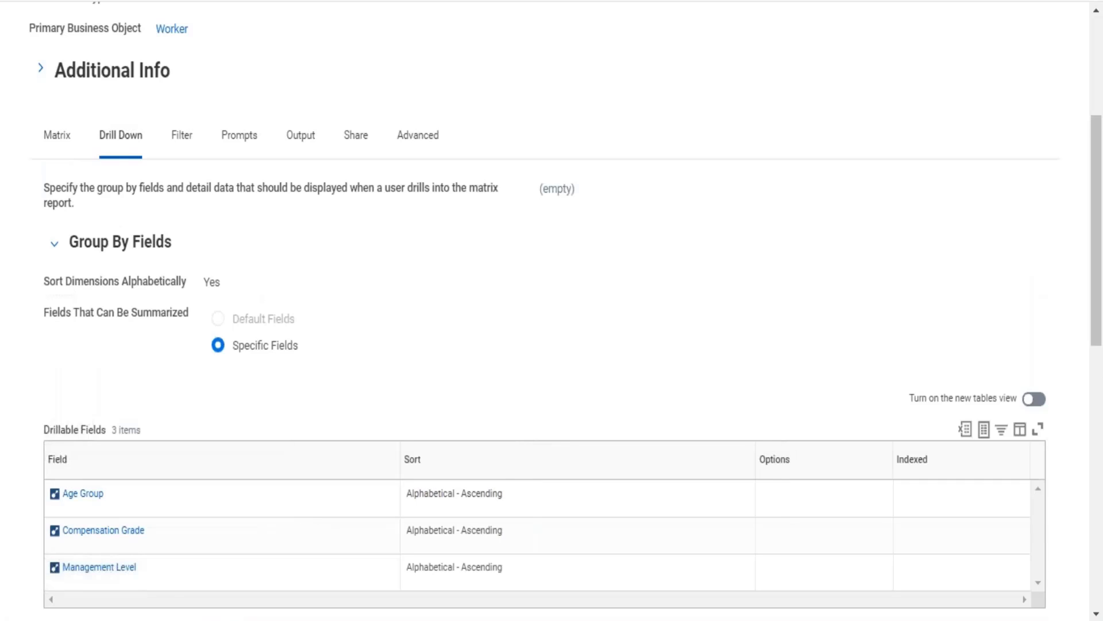
pyautogui.scroll(-8, 551, 311)
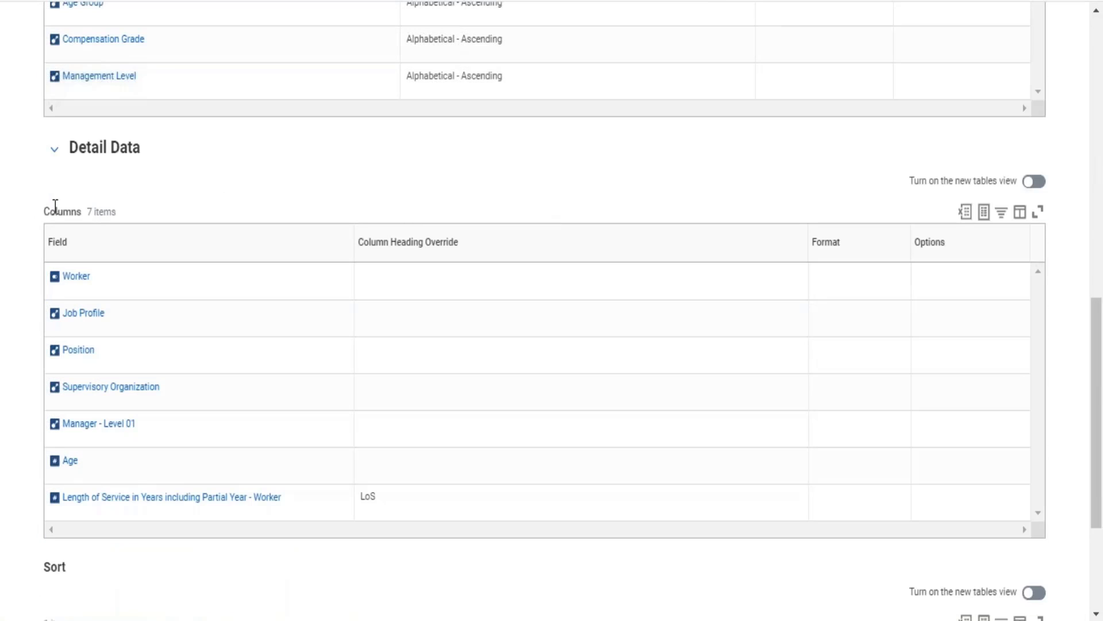
pyautogui.moveTo(76, 229); pyautogui.dragTo(159, 488)
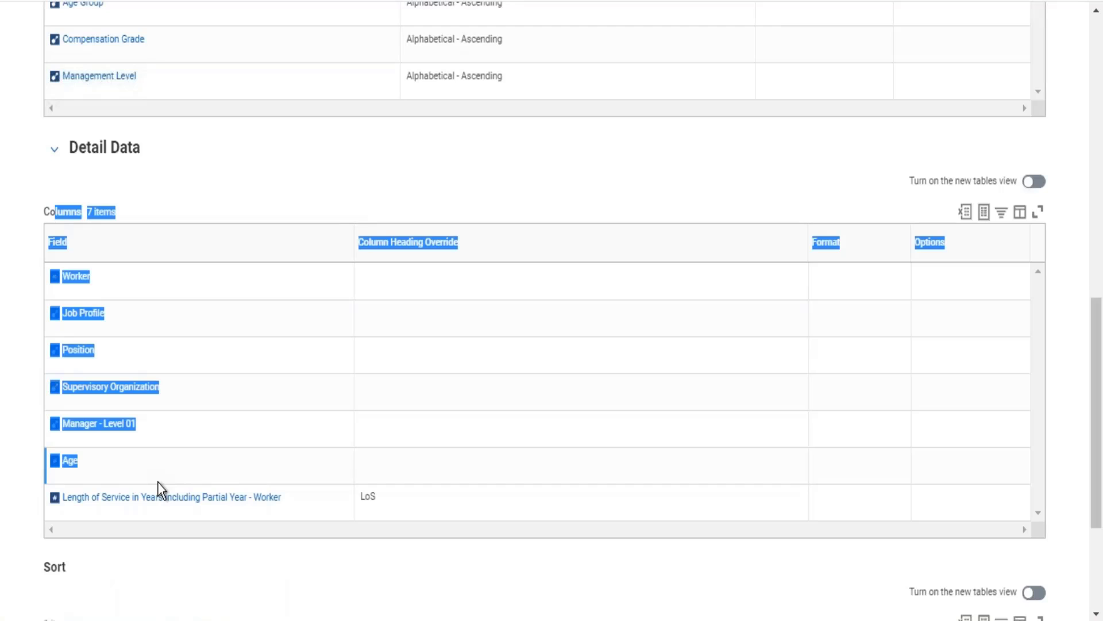
pyautogui.click(481, 174)
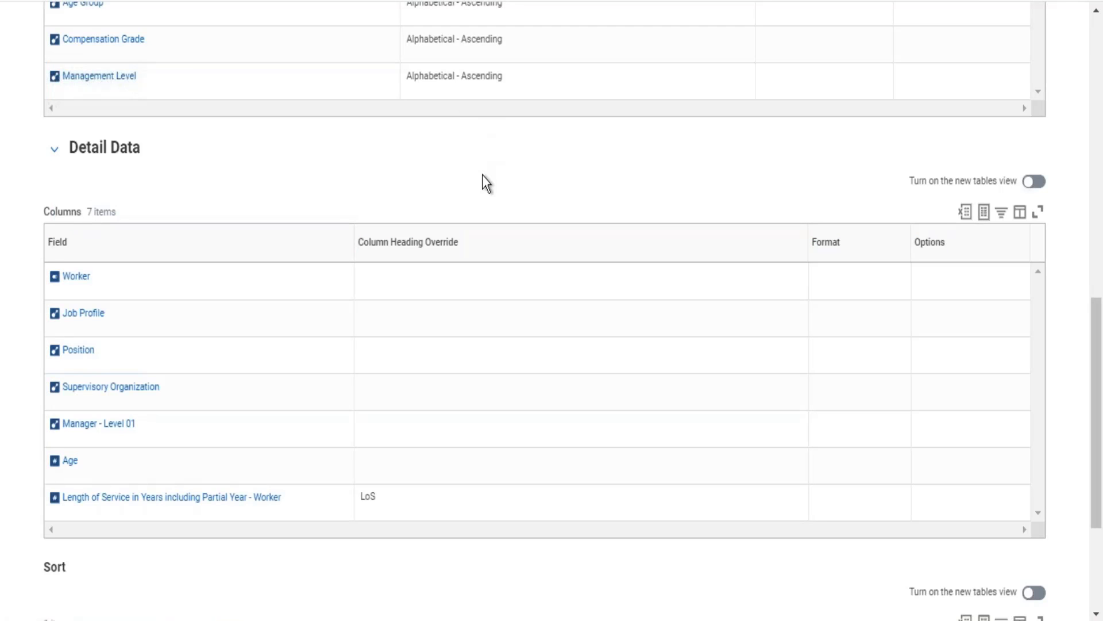
# Open the Rep_Worker Count by Company custom report for editing from its report definition.
pyautogui.hotkey('alt', 'Tab')
pyautogui.click(1099, 39)
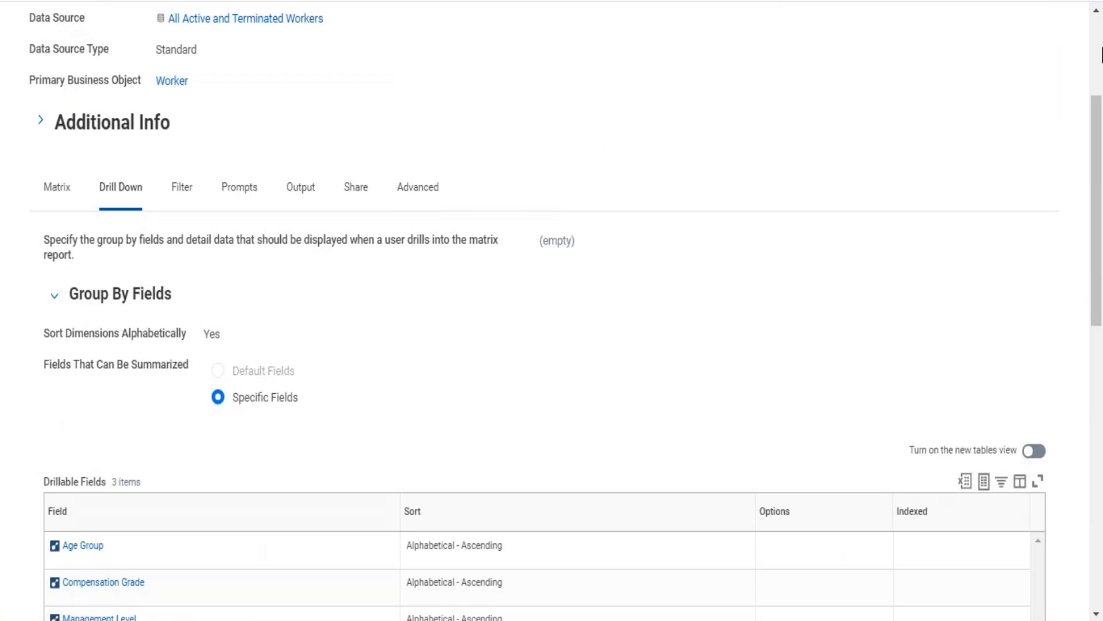
pyautogui.click(1098, 55)
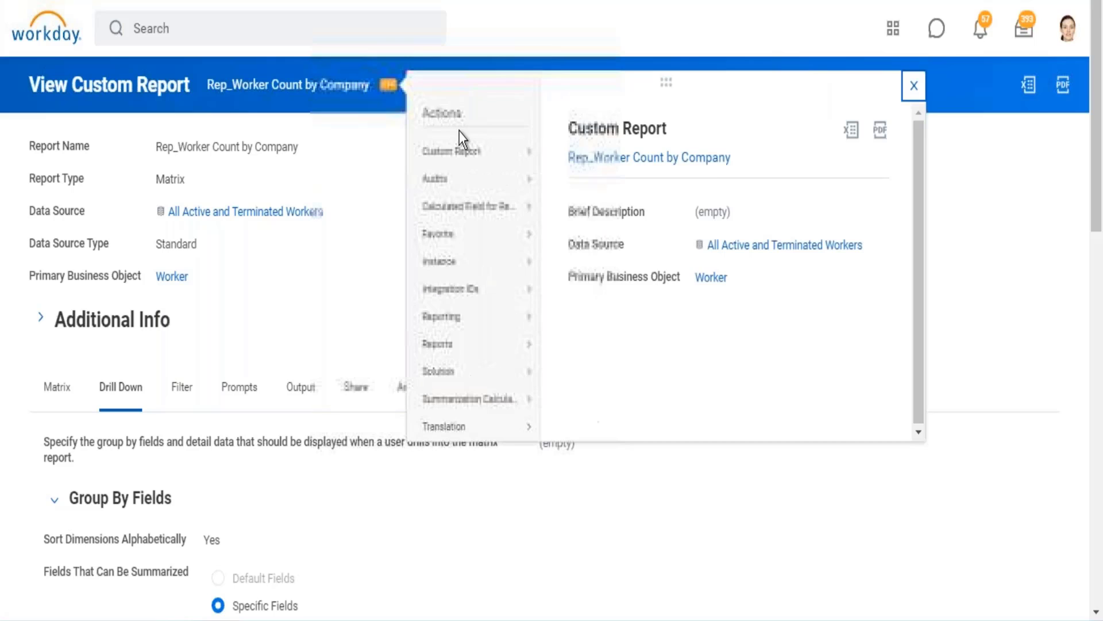
pyautogui.moveTo(506, 150)
pyautogui.click(578, 158)
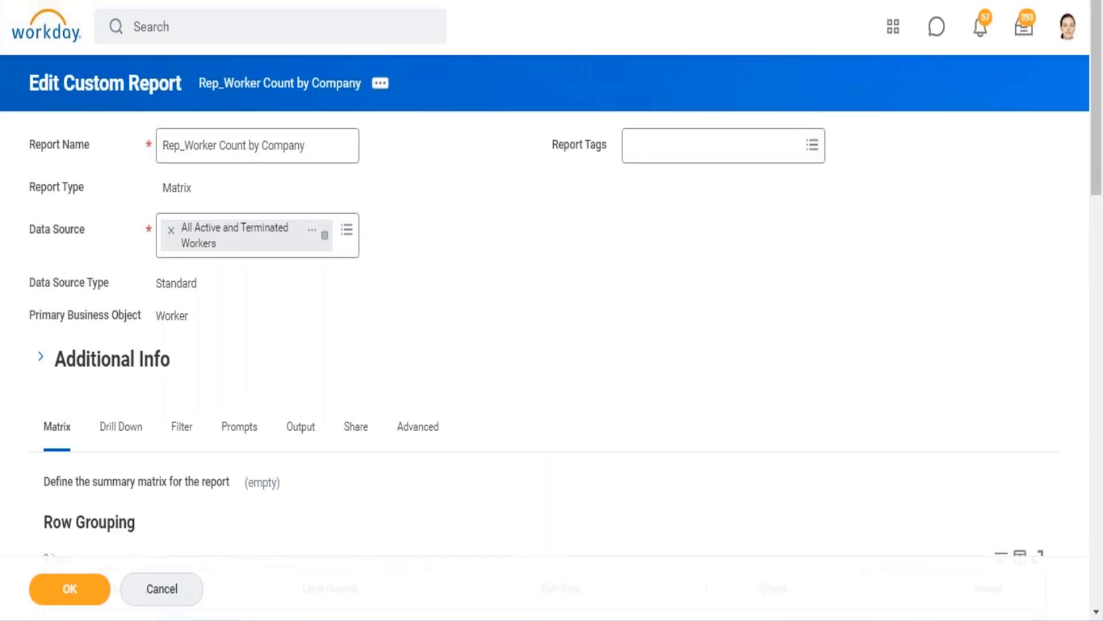
# Add the Is International Assignee field as a Detail Data column directly below Worker in the drill-down settings.
pyautogui.scroll(-1, 166, 356)
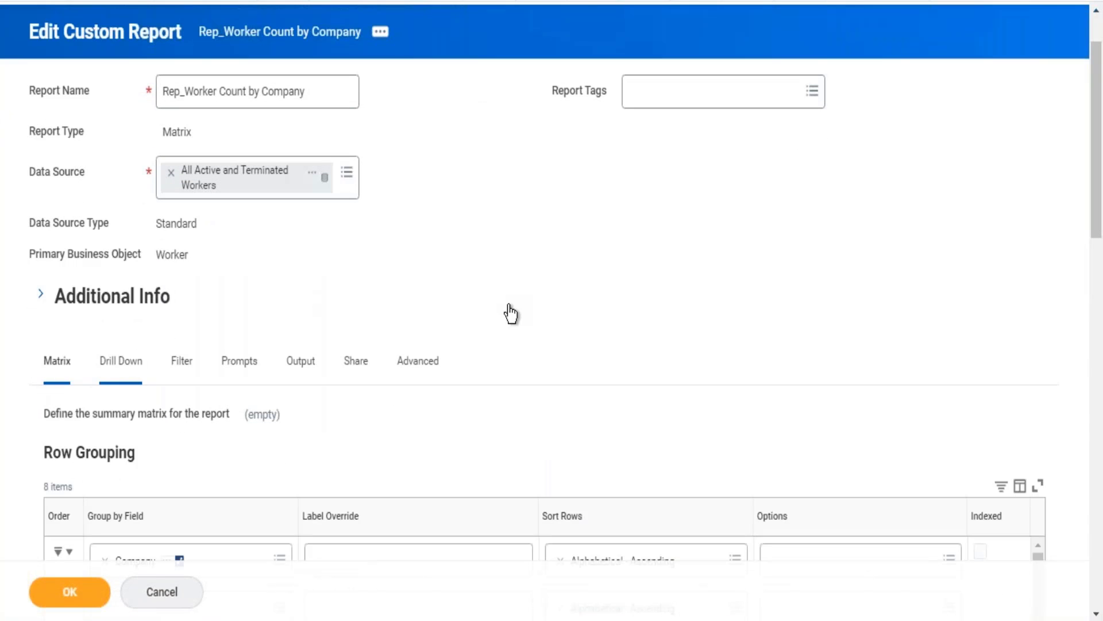
pyautogui.scroll(-10, 633, 268)
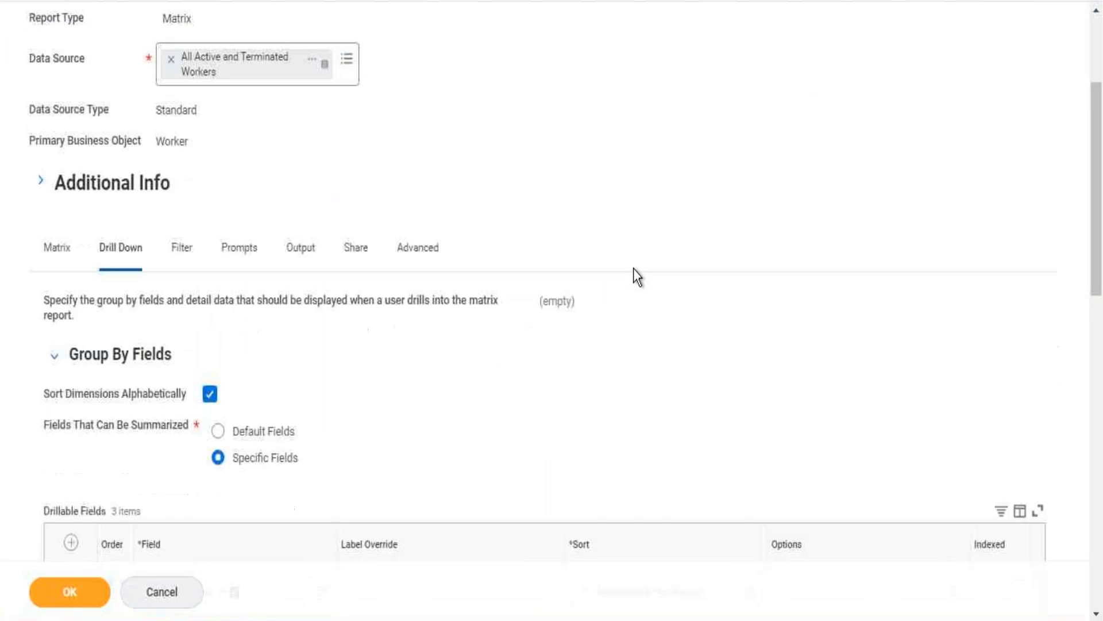
pyautogui.scroll(-3, 531, 247)
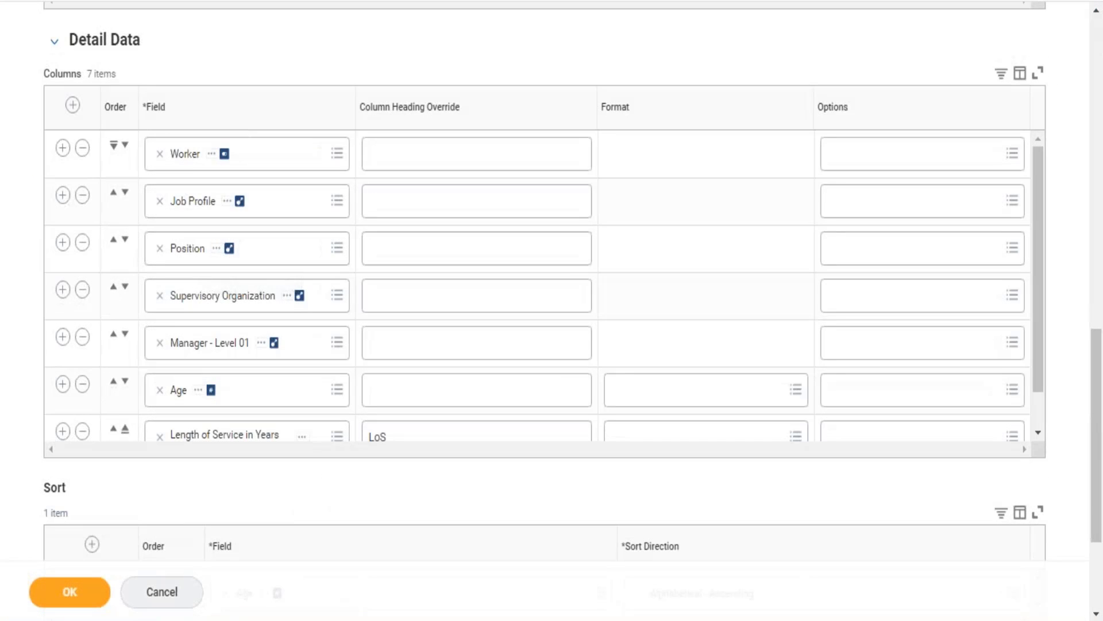
pyautogui.click(62, 148)
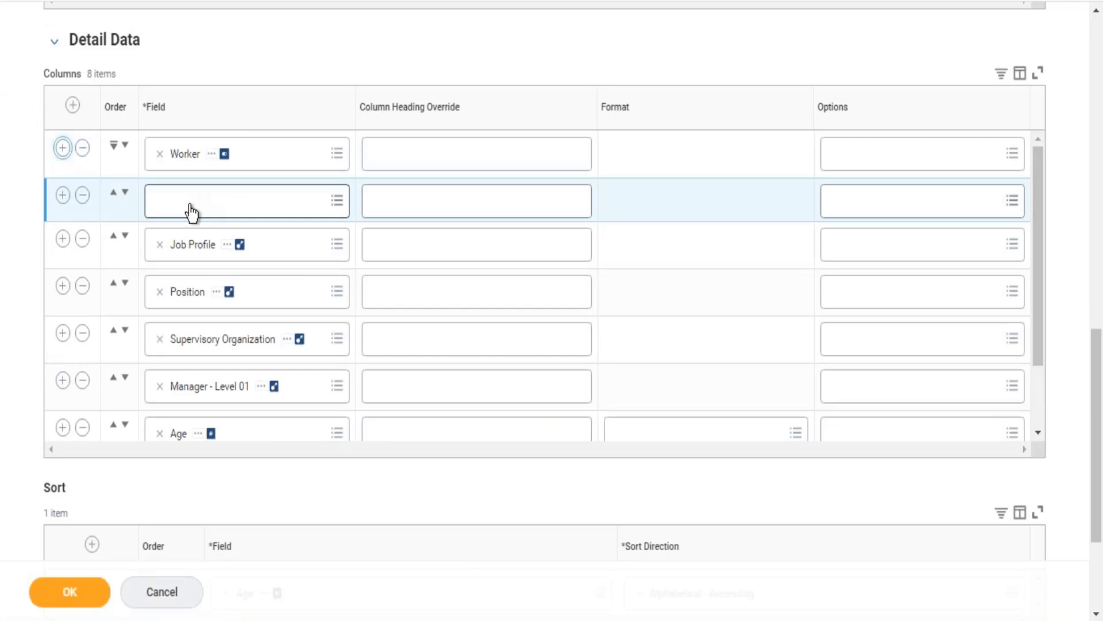
pyautogui.click(190, 211)
pyautogui.write('is internation ass')
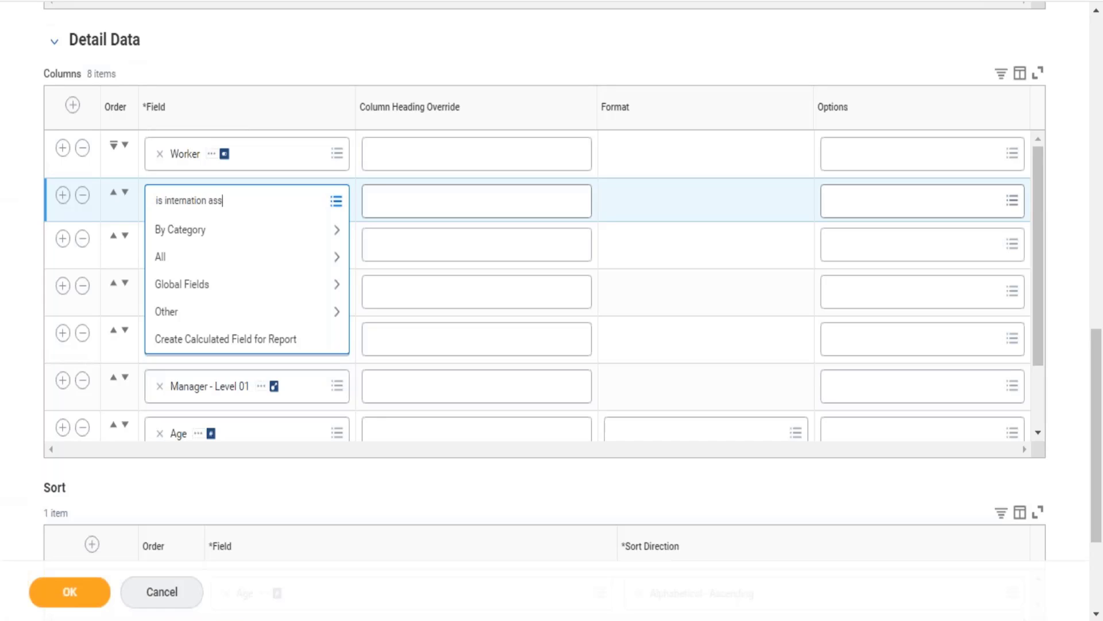
pyautogui.press('Return')
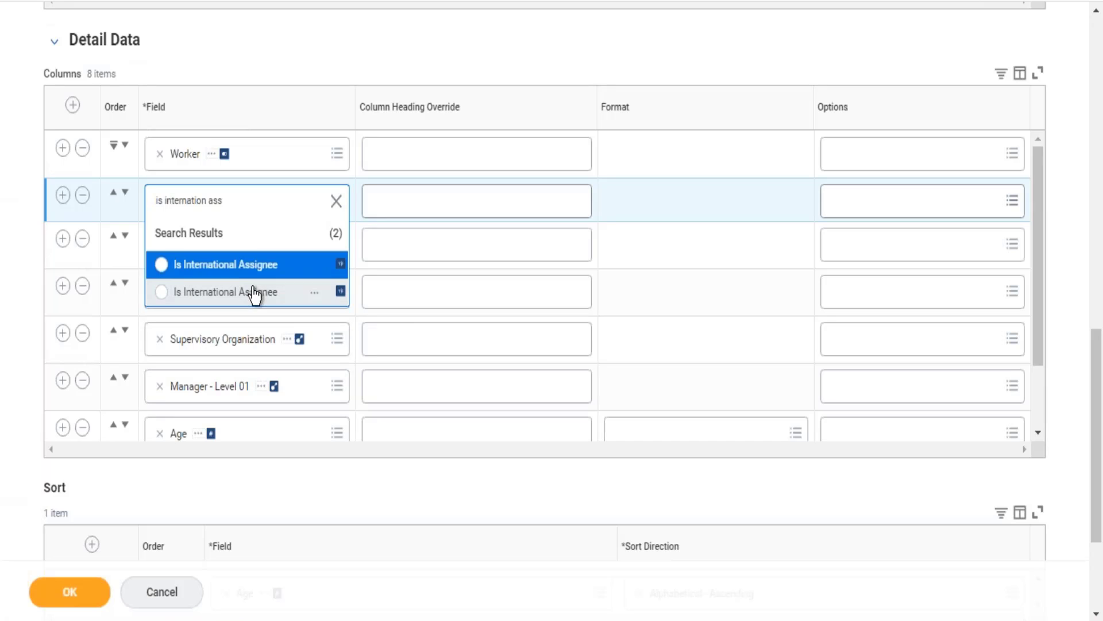
pyautogui.click(254, 292)
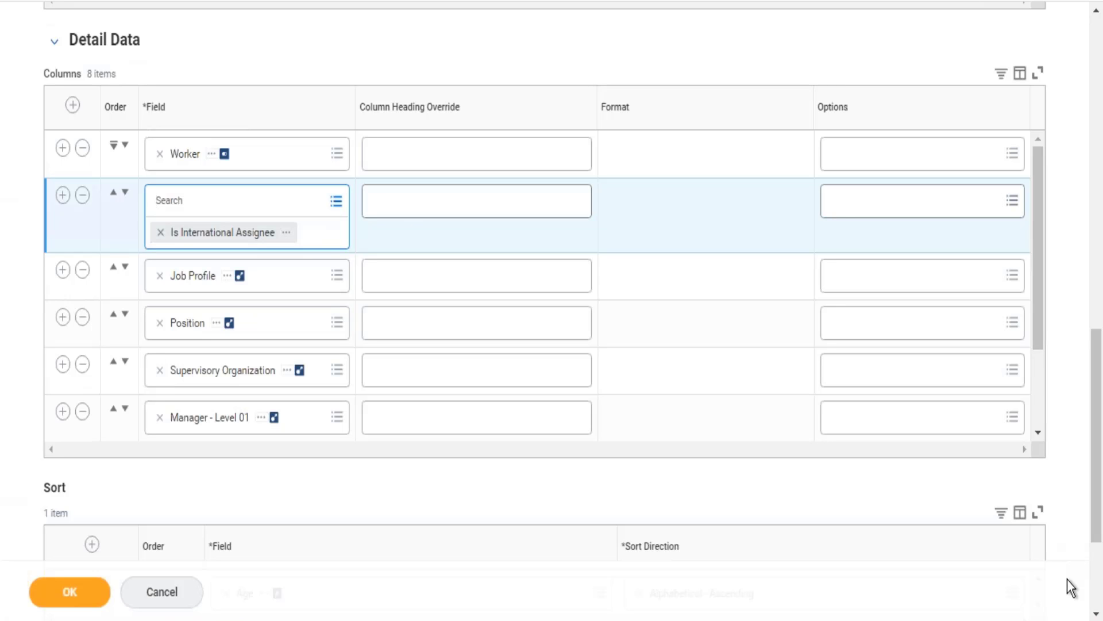
# Replace the Detail Data sort field with Is International Assignee and set its sort direction to Alphabetical - Descending.
pyautogui.scroll(-3, 1101, 602)
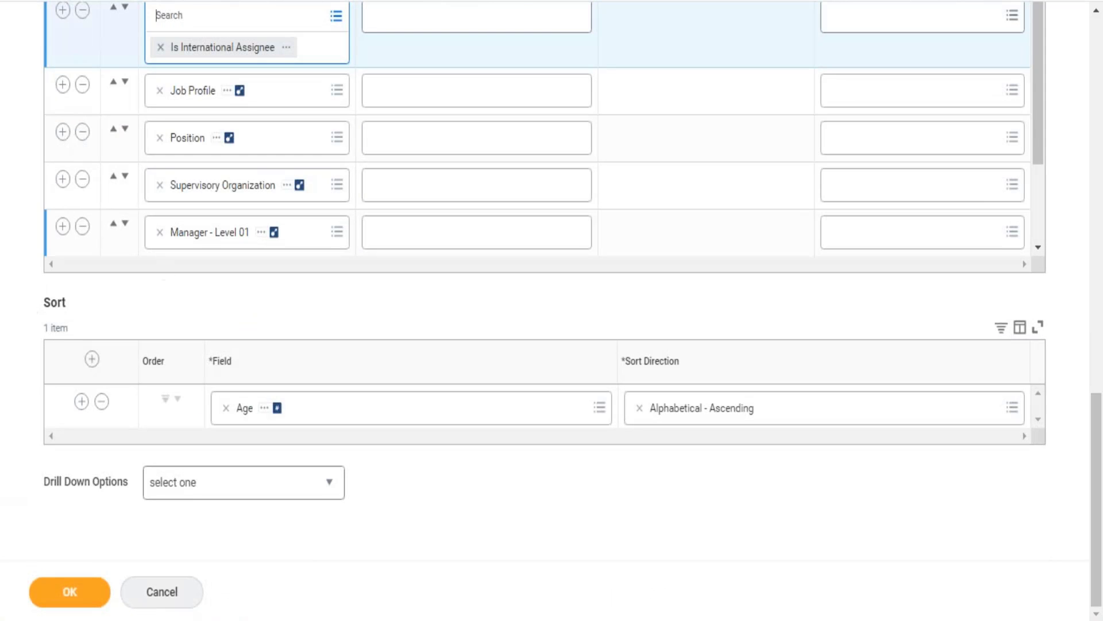
pyautogui.click(287, 48)
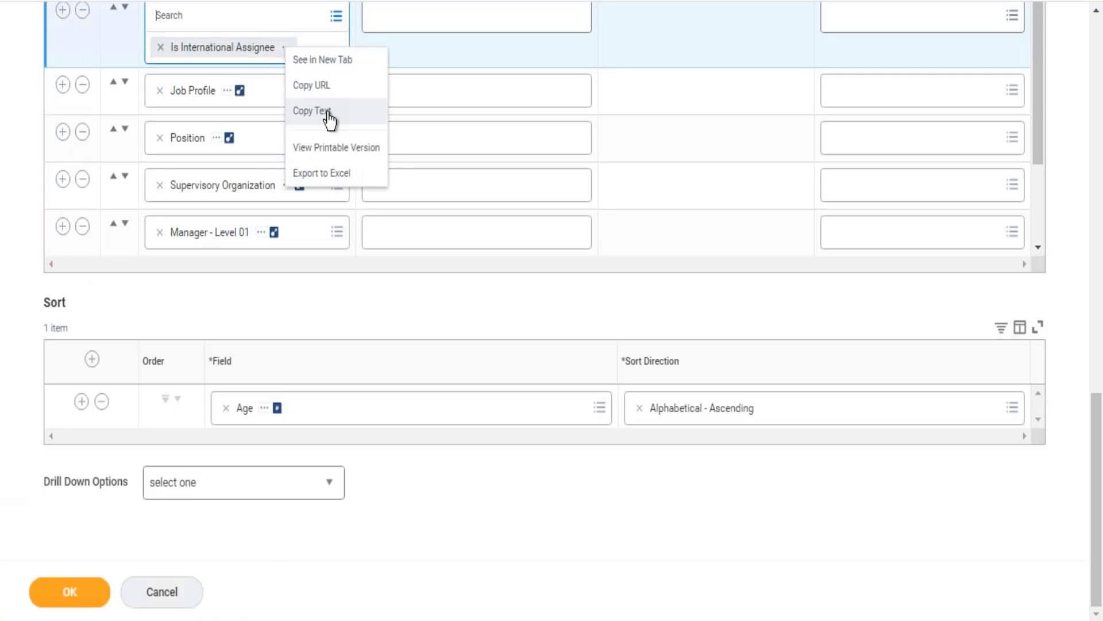
pyautogui.click(326, 112)
pyautogui.click(287, 16)
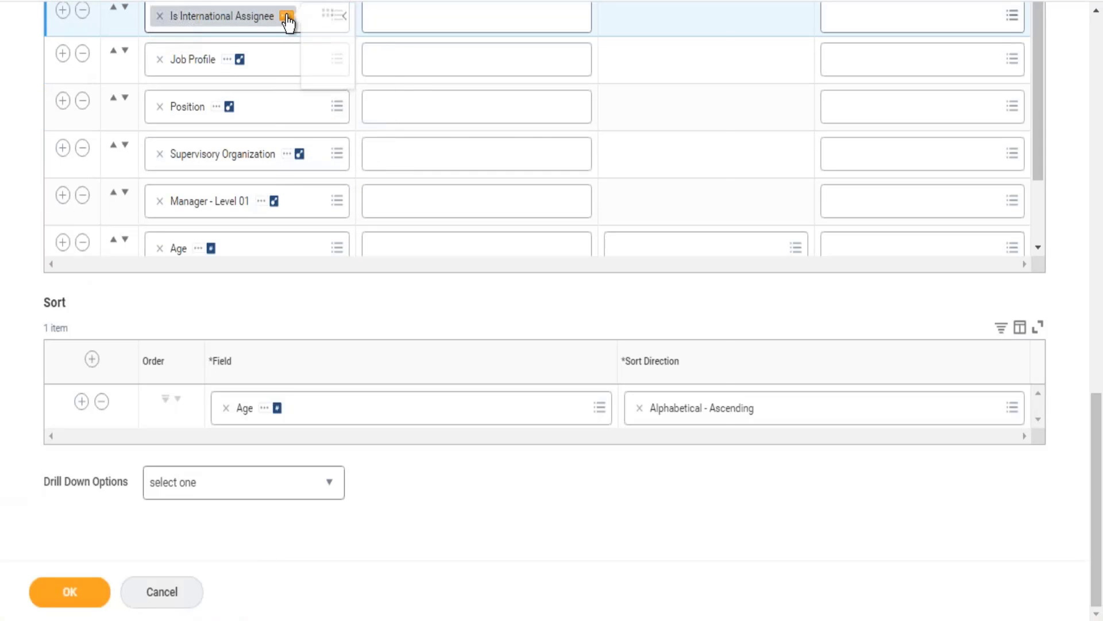
pyautogui.click(226, 408)
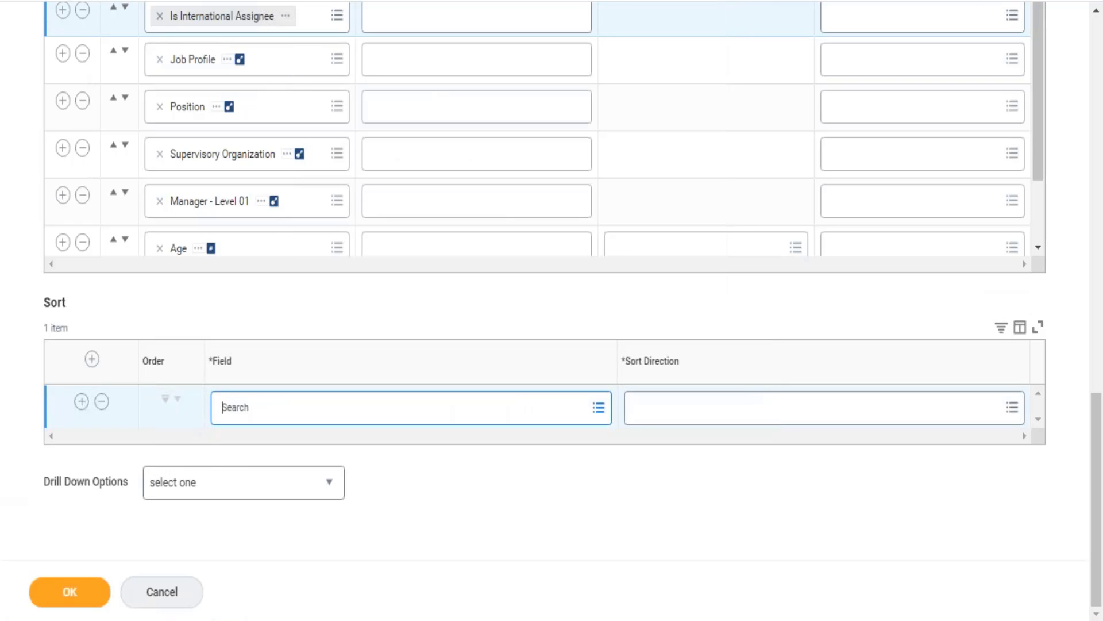
pyautogui.hotkey('ctrl', 'v')
pyautogui.press('Return')
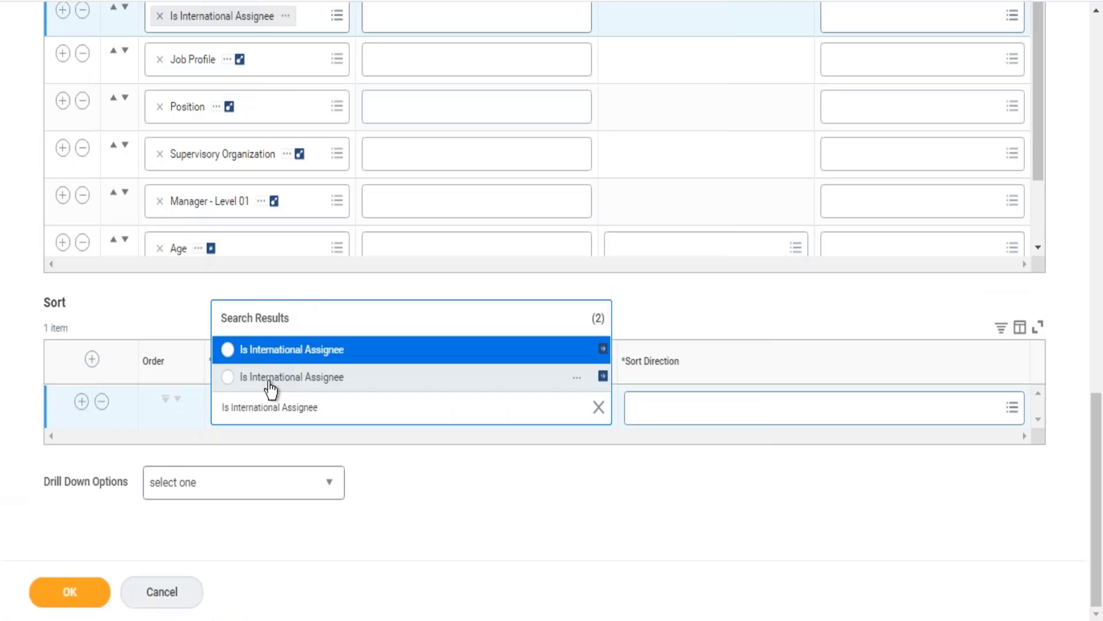
pyautogui.click(269, 383)
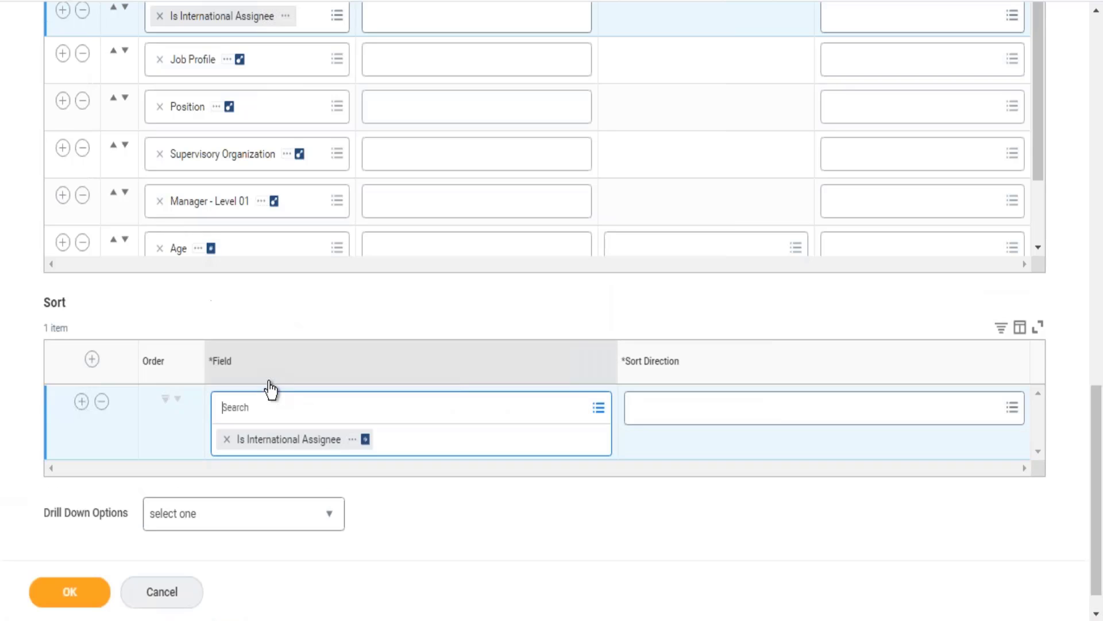
pyautogui.click(1001, 425)
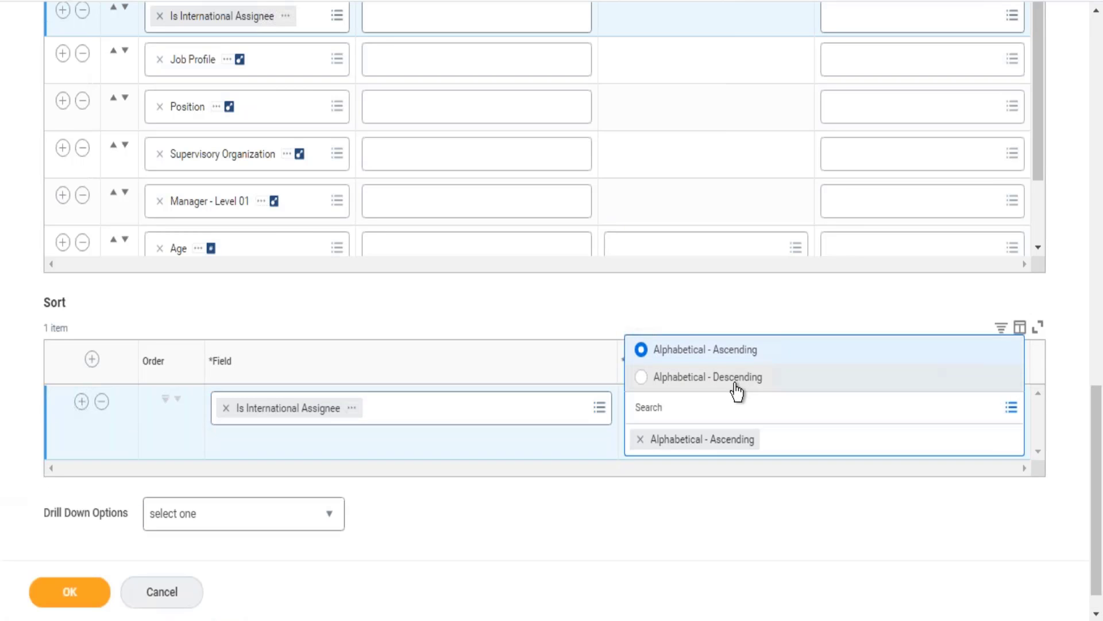
pyautogui.click(735, 382)
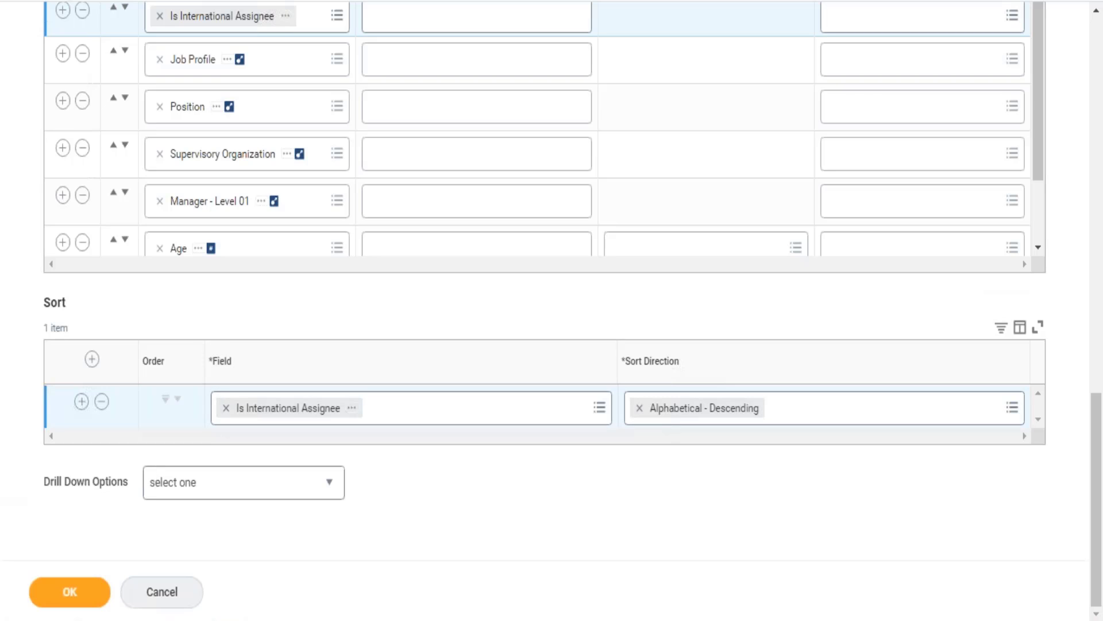
# Save the changes to the custom report and run it.
pyautogui.click(84, 603)
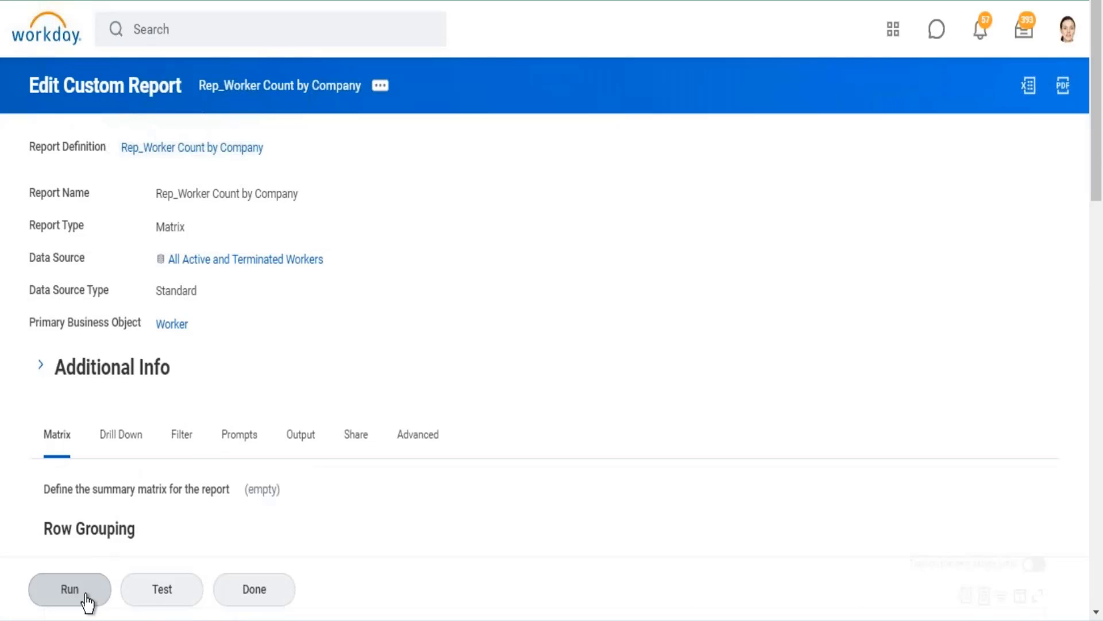
pyautogui.click(84, 597)
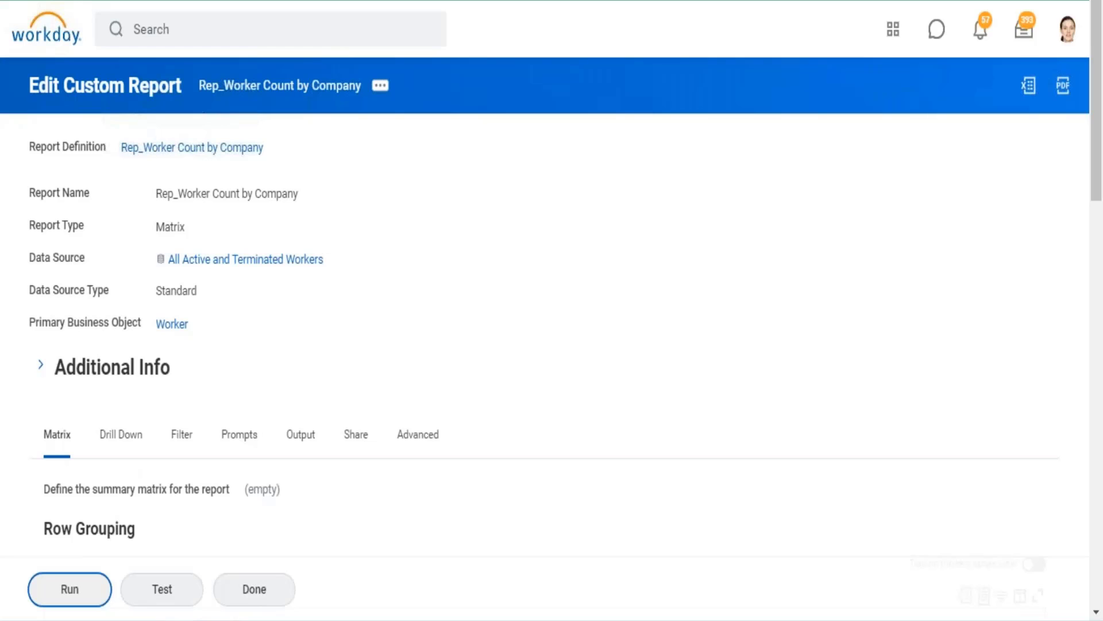
pyautogui.scroll(-1, 462, 261)
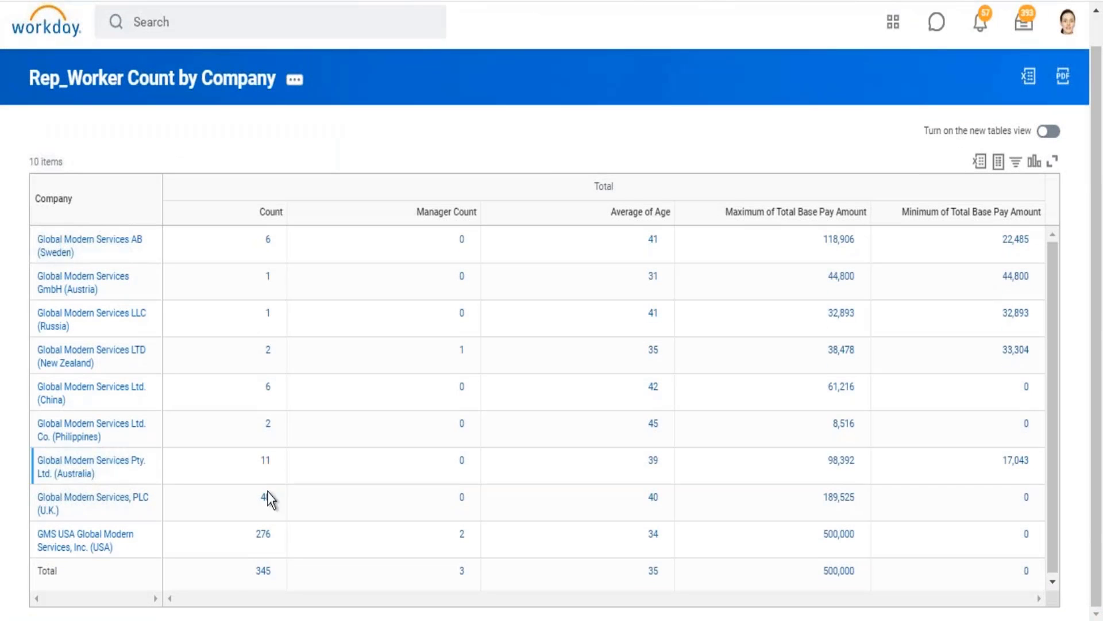
# Drill into the worker count of GMS USA Global Modern Services, Inc. (USA) and check the first international assignee's profile.
pyautogui.click(264, 541)
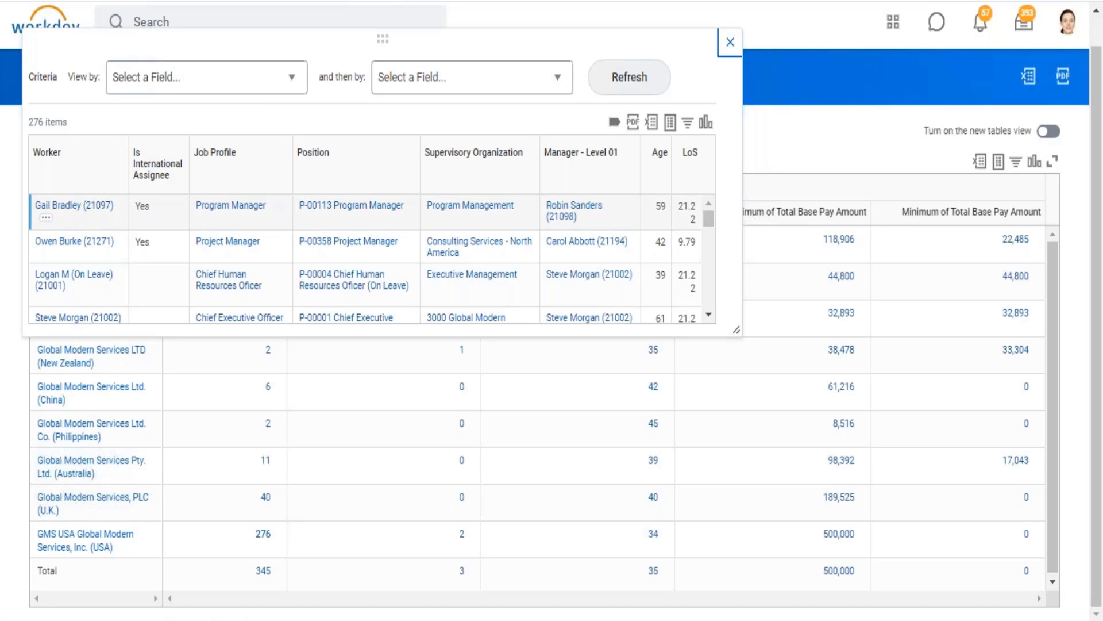
pyautogui.click(77, 210)
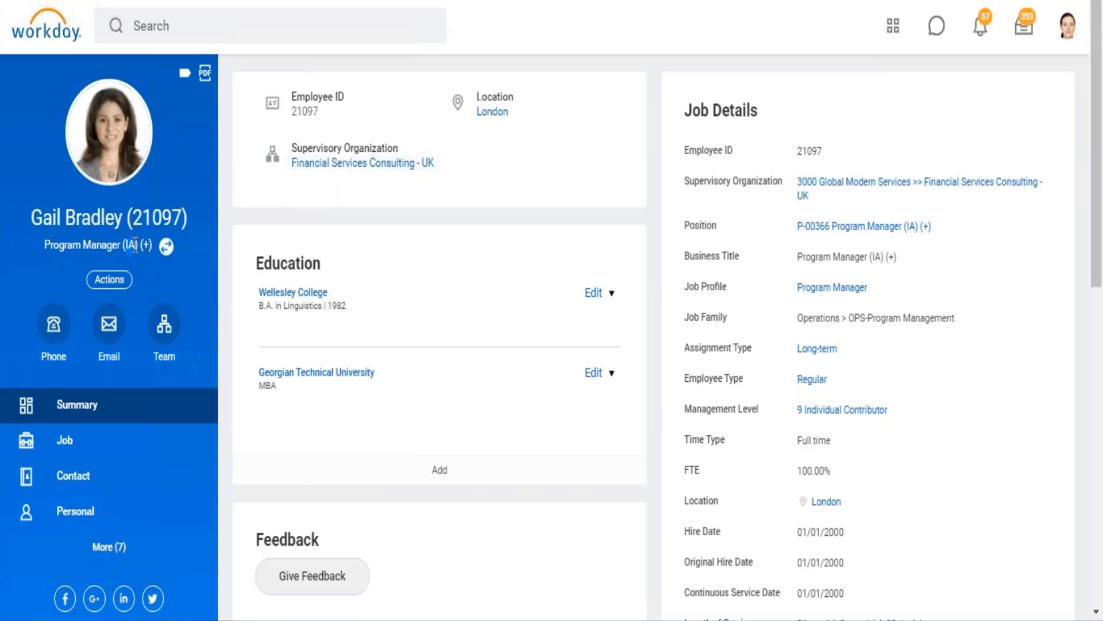
pyautogui.click(167, 248)
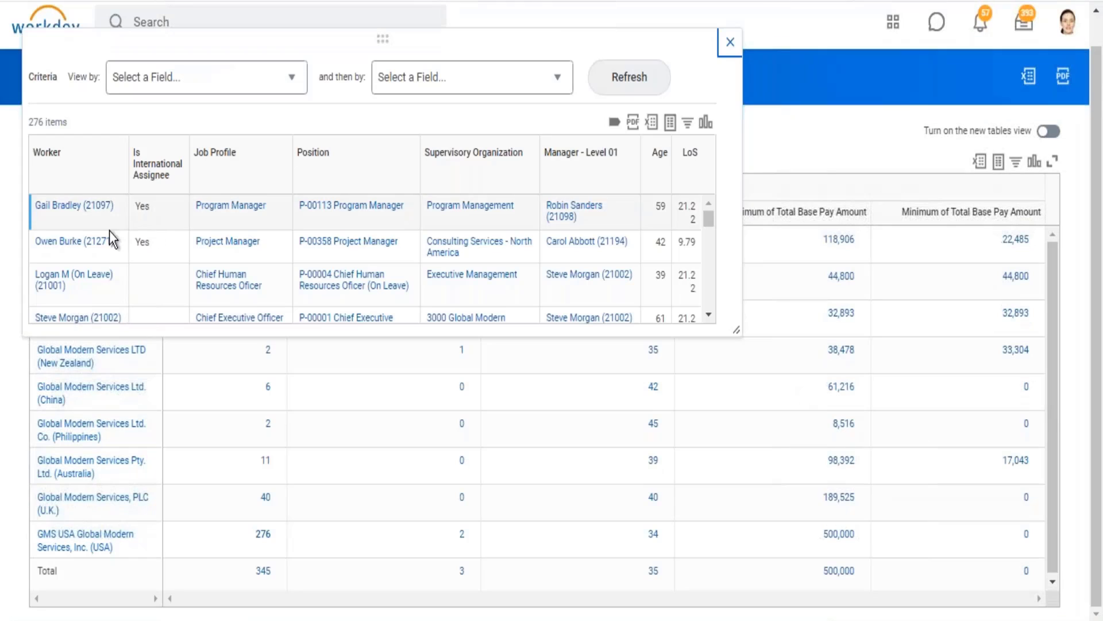
pyautogui.click(729, 42)
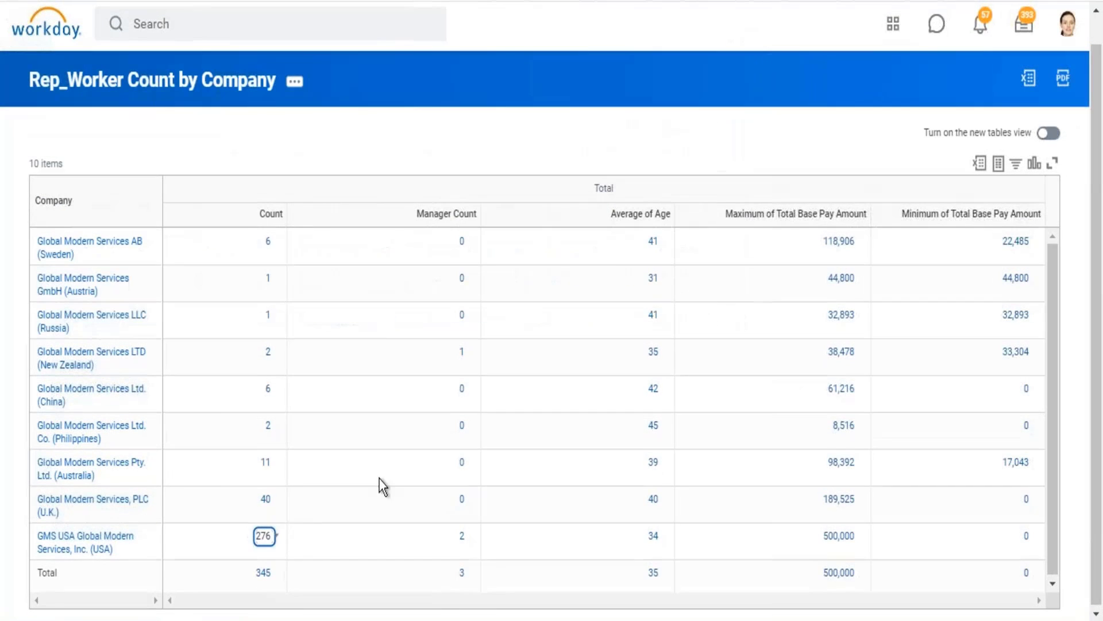
# Drill into the worker count of Global Modern Services LTD (New Zealand) and check the Is International Assignee value.
pyautogui.click(270, 352)
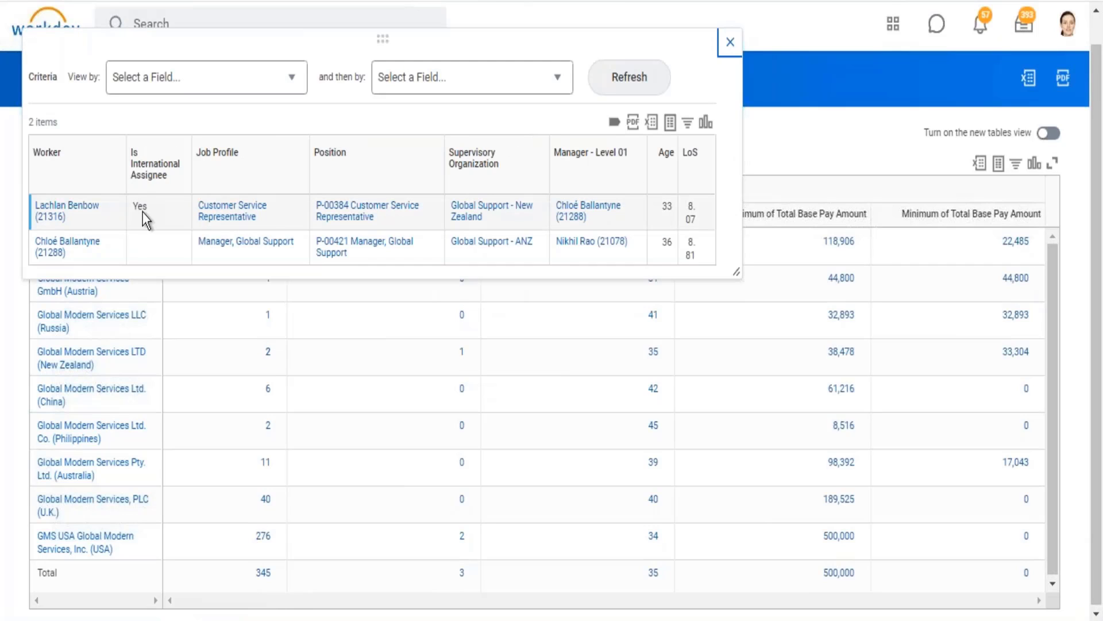
pyautogui.moveTo(133, 206); pyautogui.dragTo(151, 208)
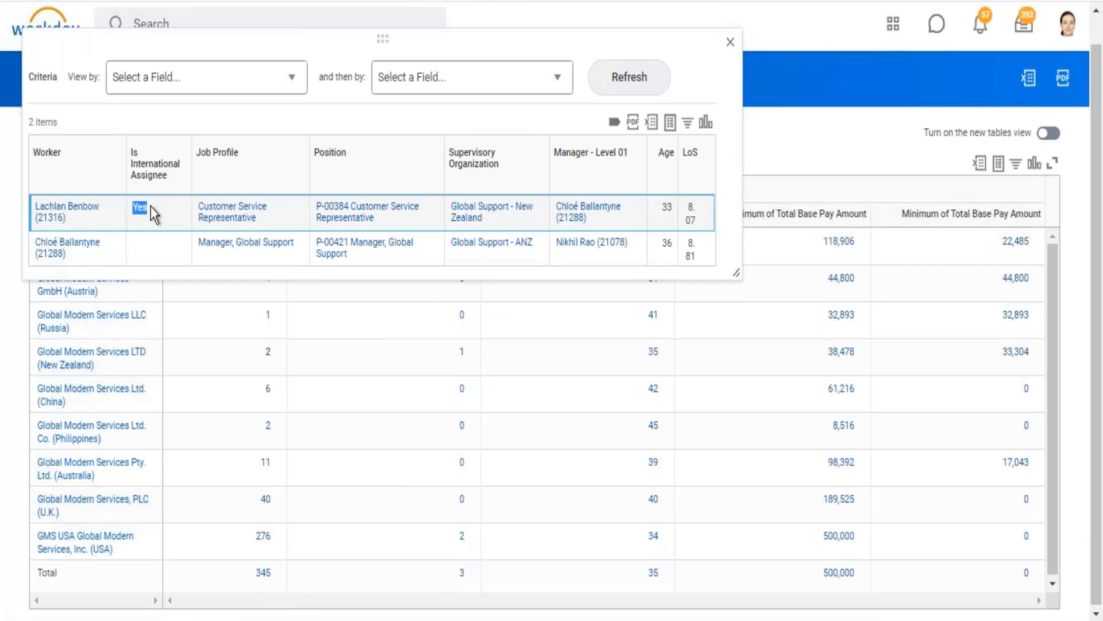
pyautogui.click(731, 42)
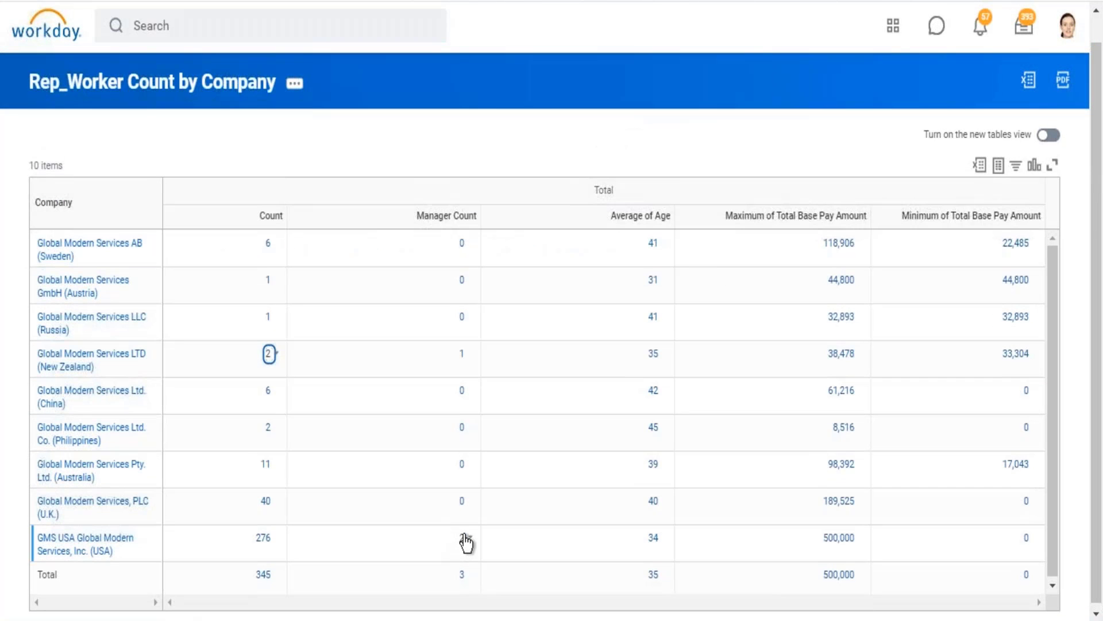
# Drill into the Manager Count of GMS USA Global Modern Services, Inc. (USA) and examine the listed workers and item count.
pyautogui.click(462, 540)
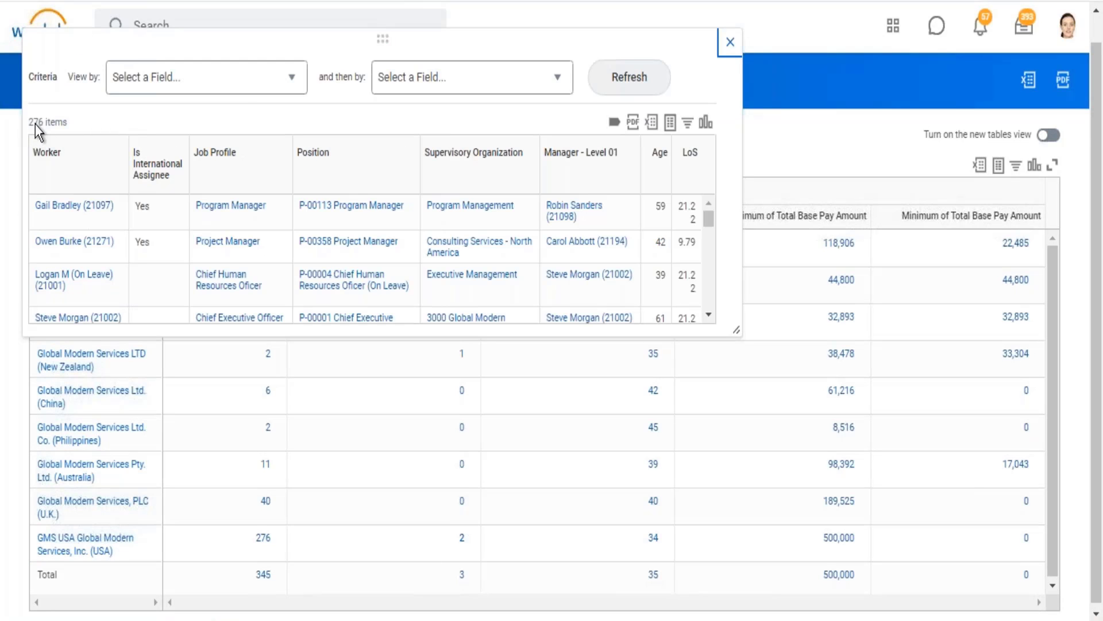
pyautogui.moveTo(36, 125); pyautogui.dragTo(71, 119)
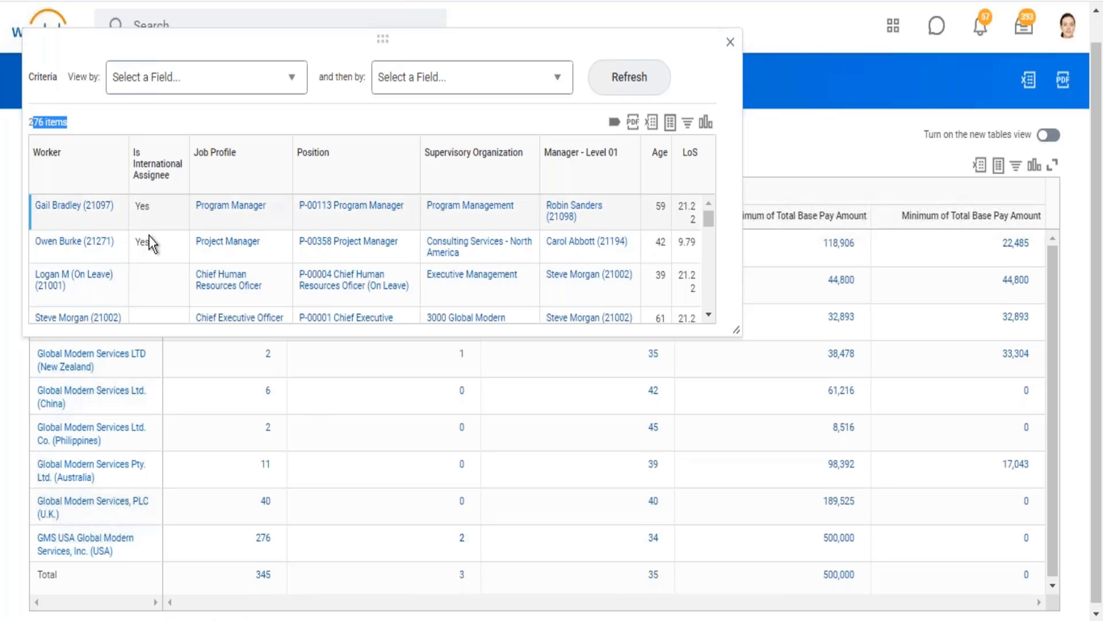
pyautogui.click(730, 43)
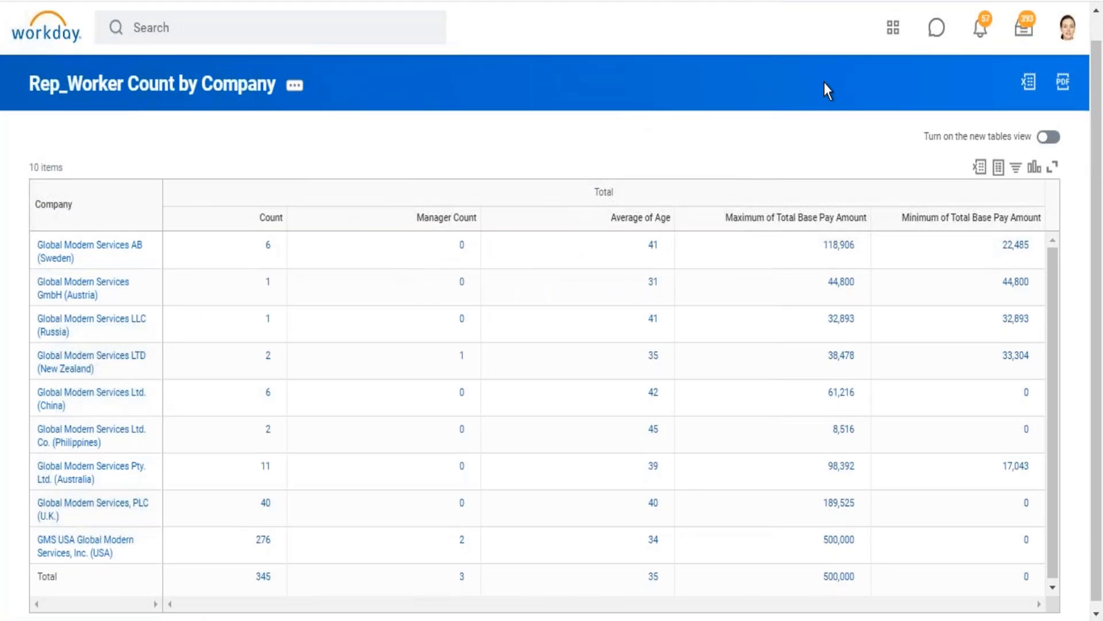
# Drill into the Manager Count in the Total row and examine the item count and international assignees.
pyautogui.scroll(-1, 825, 83)
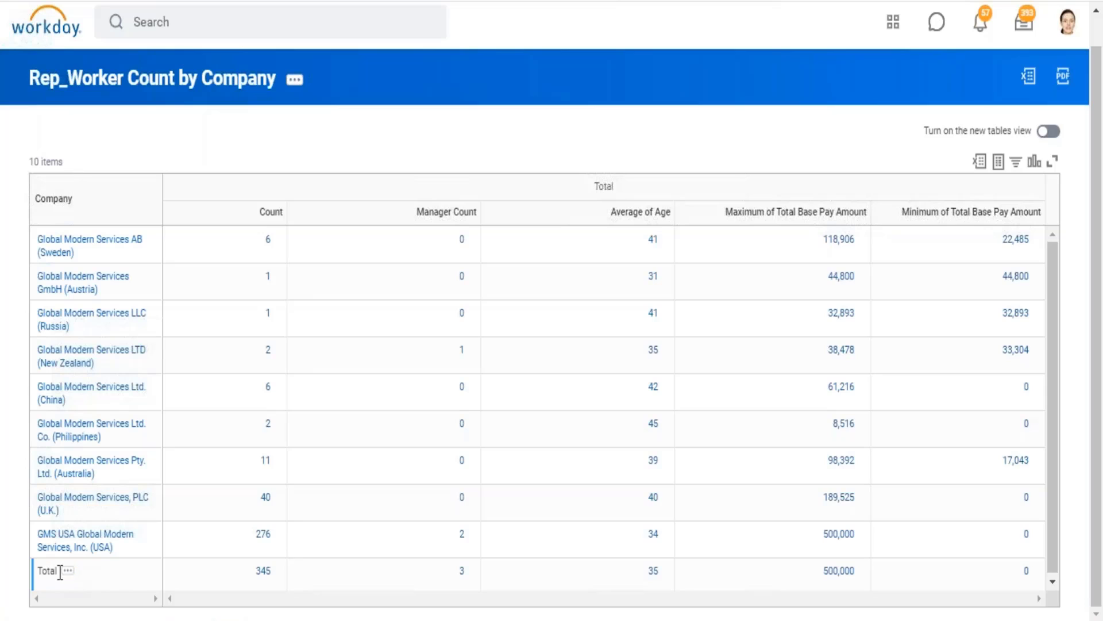
pyautogui.moveTo(47, 571); pyautogui.dragTo(384, 591)
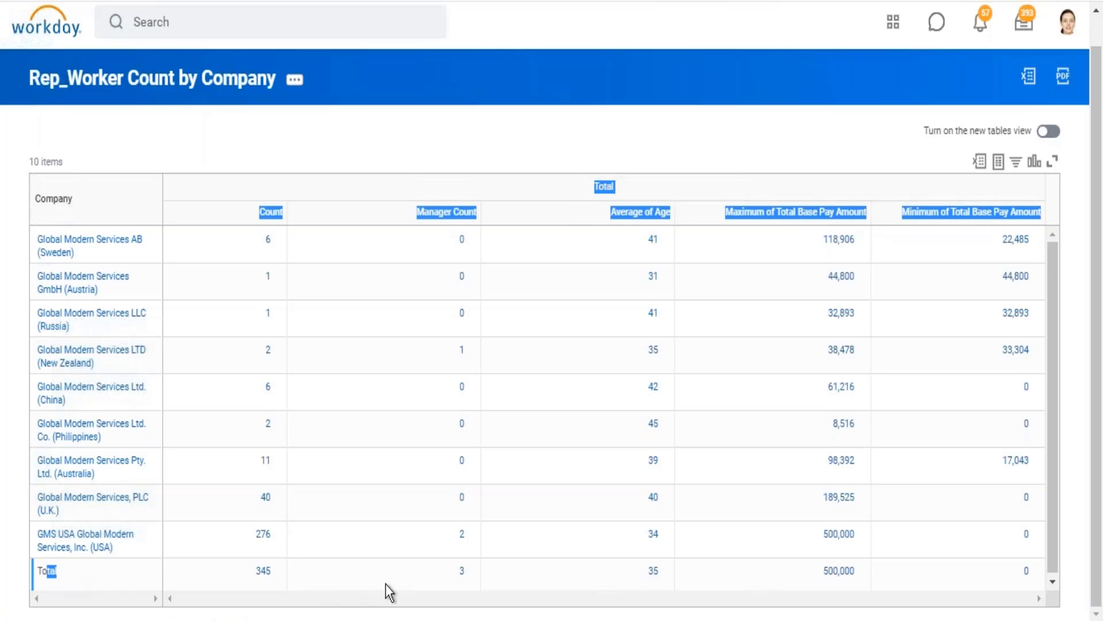
pyautogui.click(463, 573)
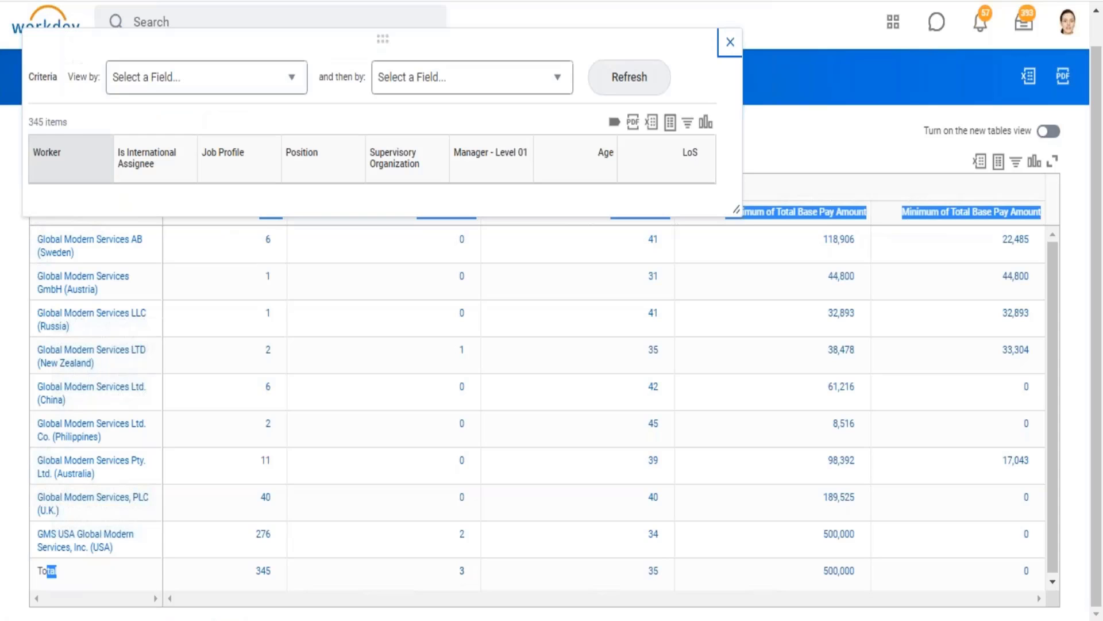
pyautogui.moveTo(68, 138); pyautogui.dragTo(38, 121)
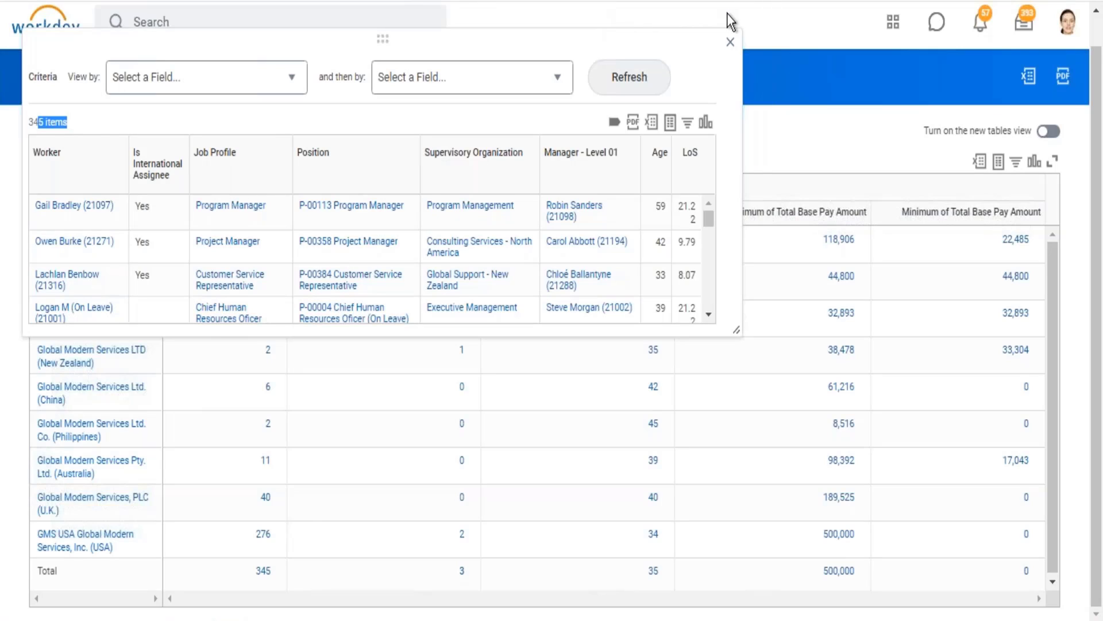
pyautogui.click(732, 44)
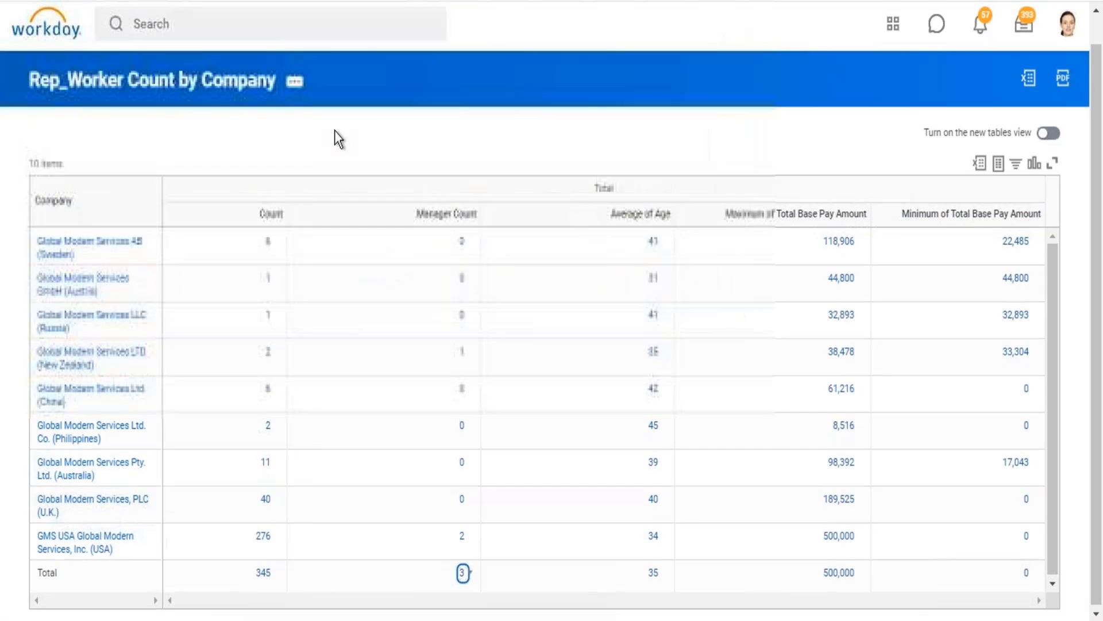
# Open the Rep_Worker Count by Company custom report for editing from its results page.
pyautogui.click(299, 82)
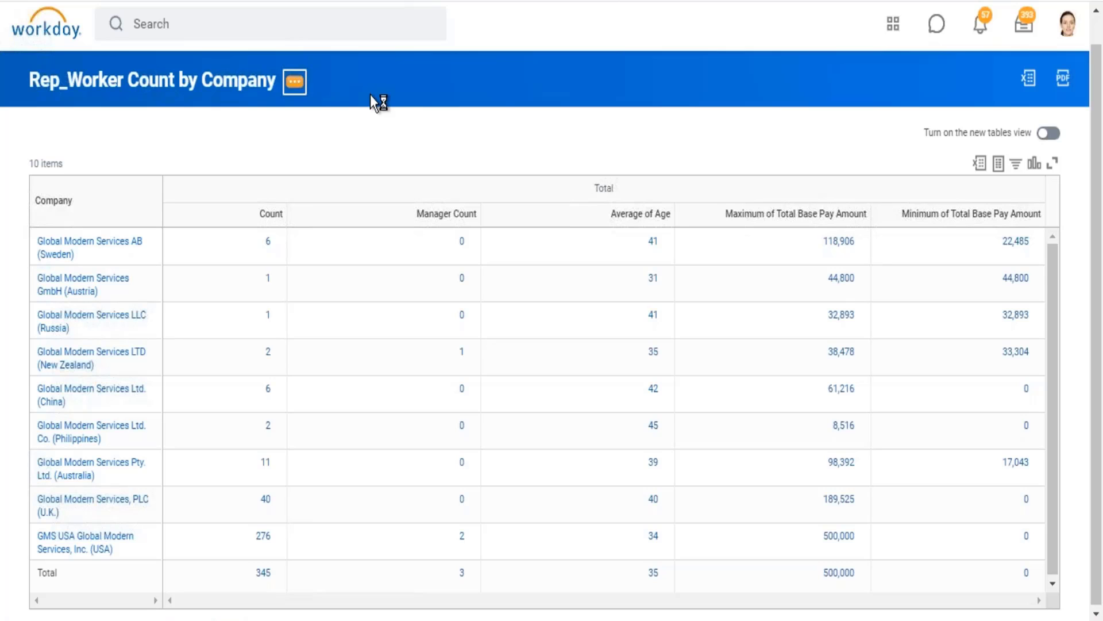
pyautogui.moveTo(384, 156)
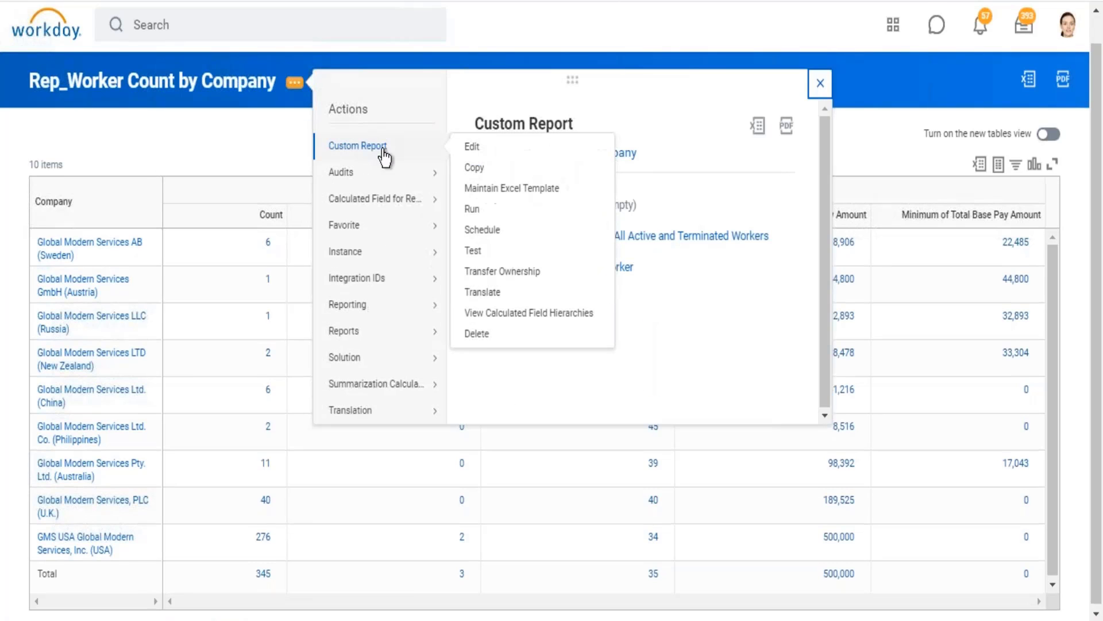
pyautogui.click(468, 148)
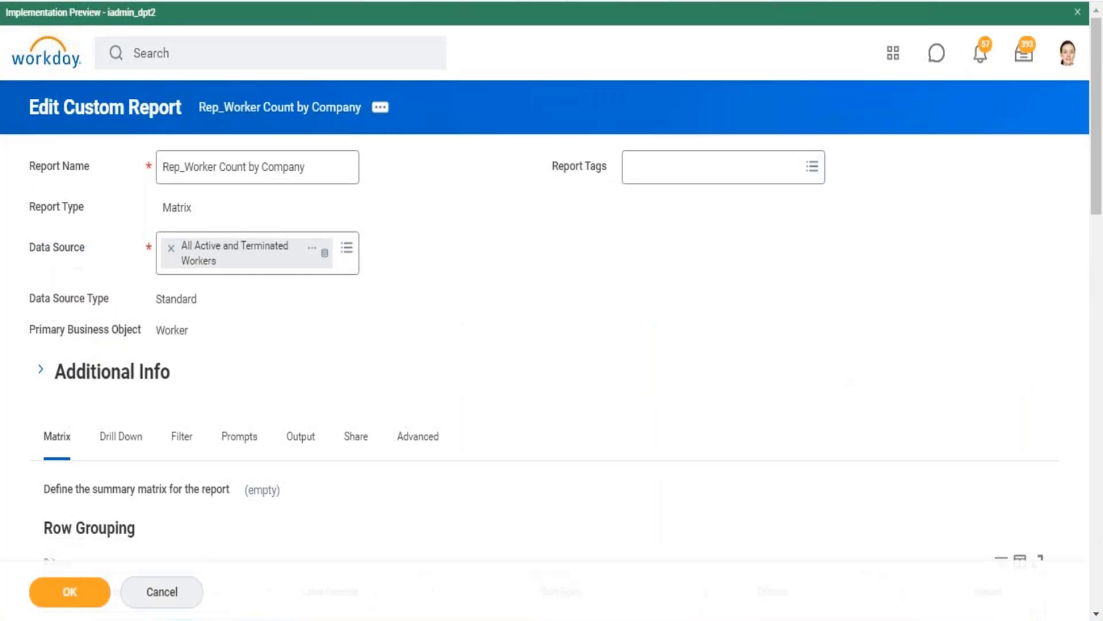
# Review the drill-down settings, including the drillable fields, Detail Data columns and sort.
pyautogui.scroll(-5, 97, 153)
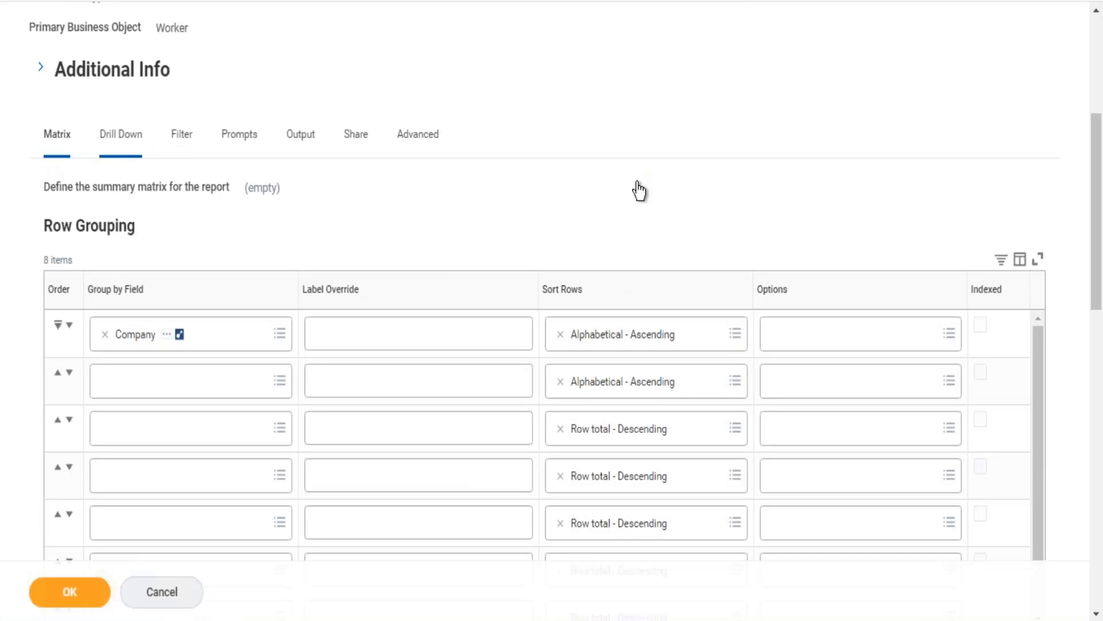
pyautogui.scroll(-5, 639, 191)
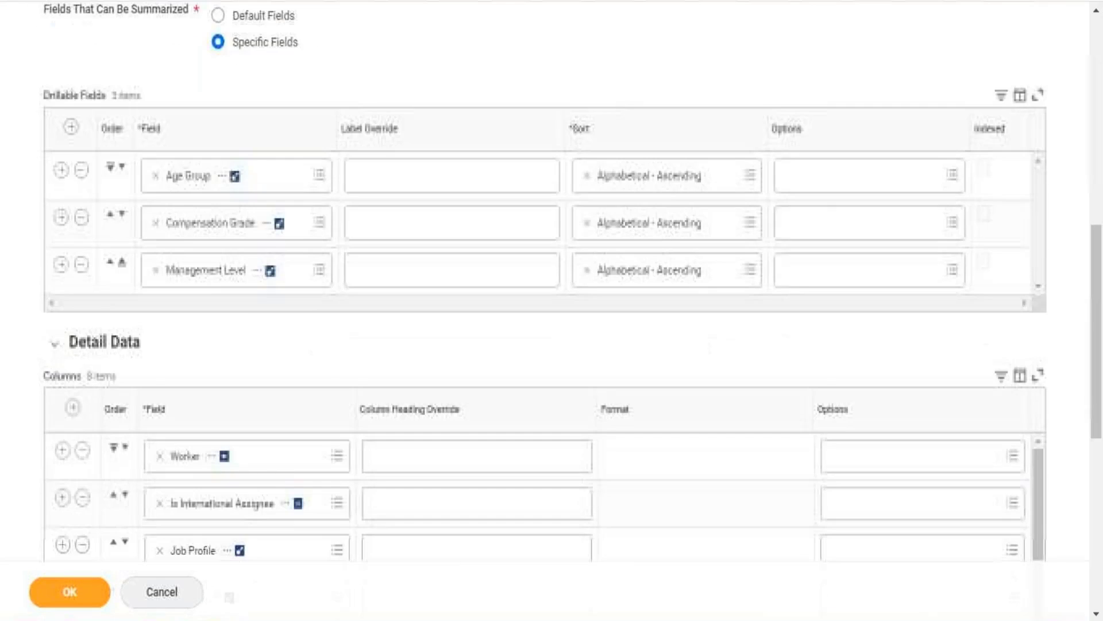
pyautogui.scroll(-5, 545, 296)
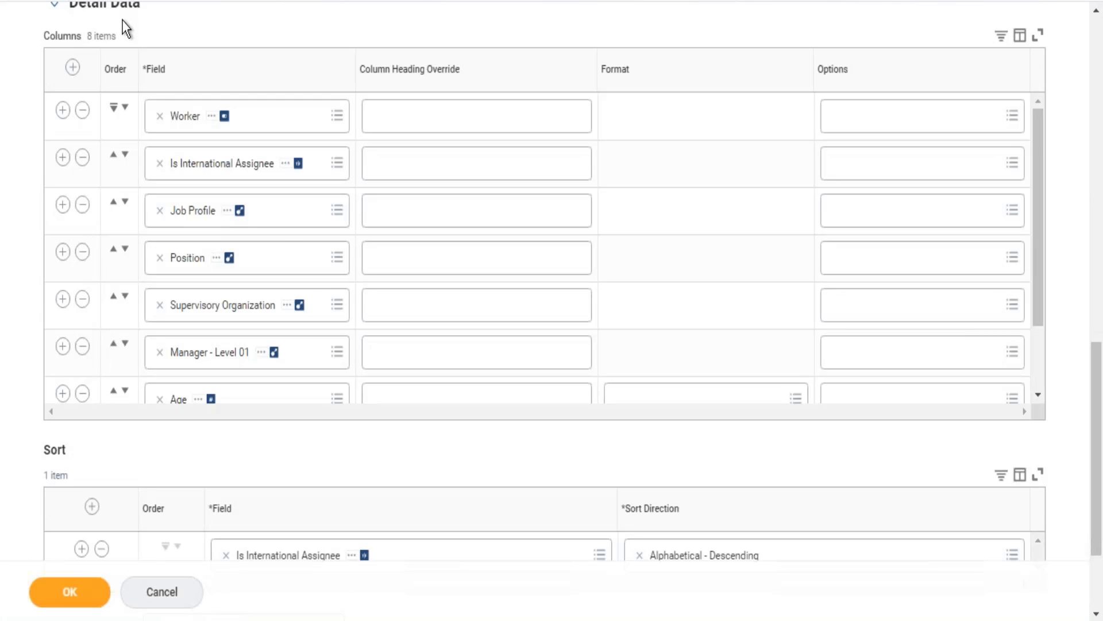
# Change the label override of the Sum of CF_Eval Exp_worker_Is Manager to IA Count in the matrix definition.
pyautogui.scroll(10, 123, 21)
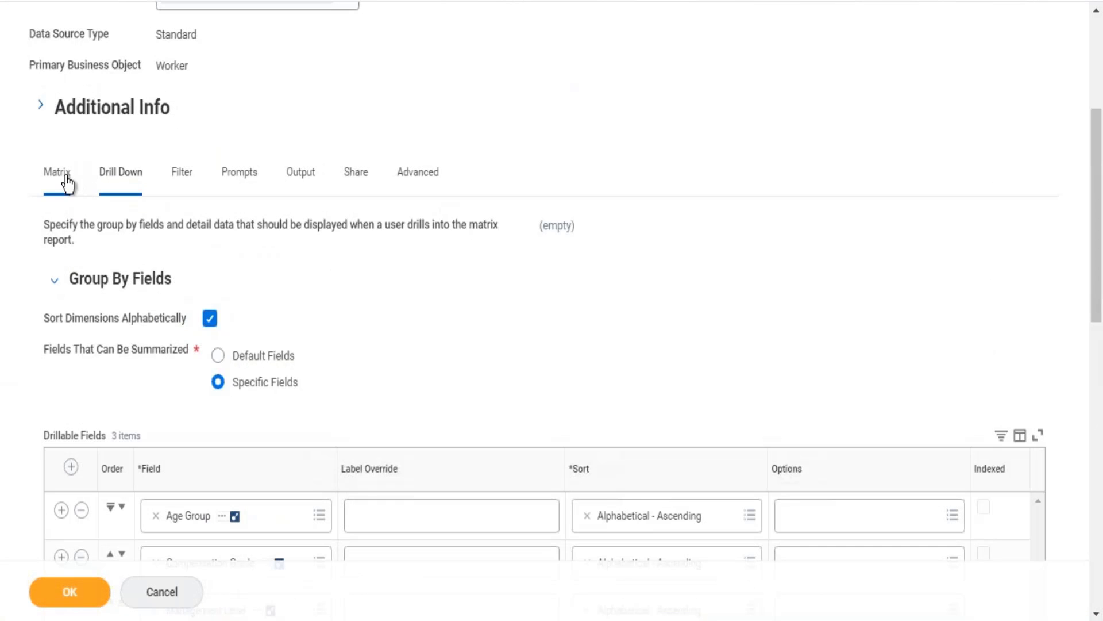
pyautogui.click(63, 174)
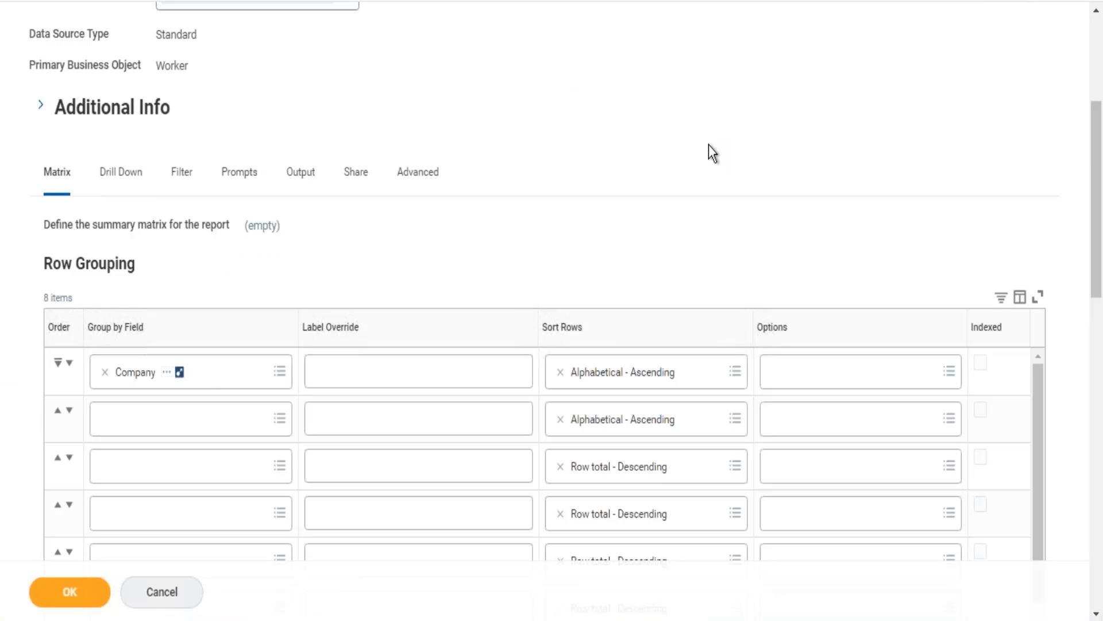
pyautogui.scroll(-12, 709, 145)
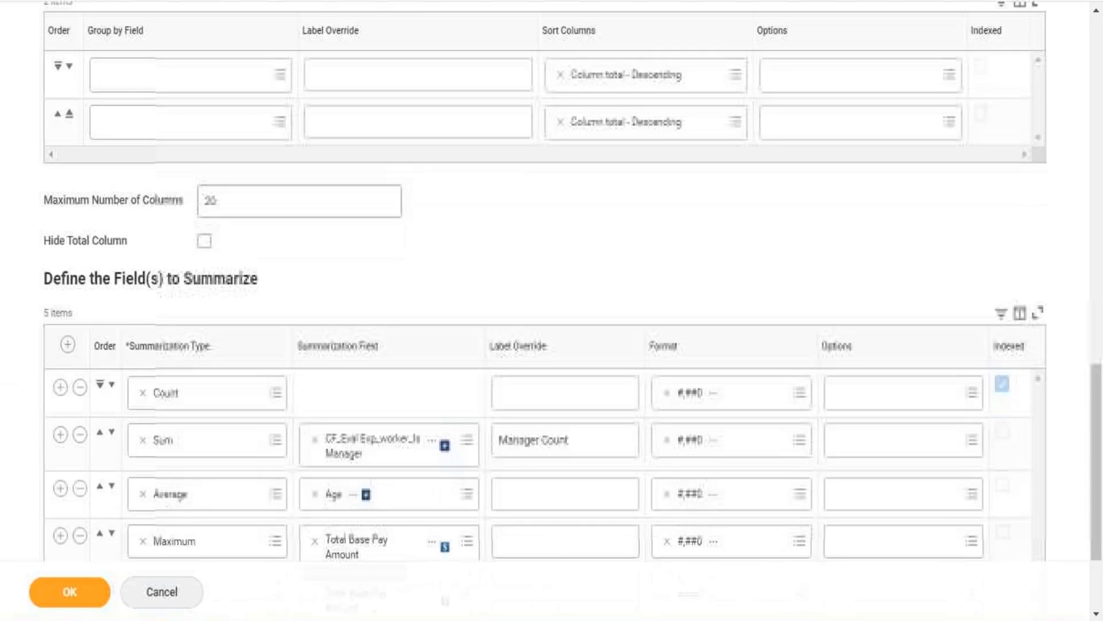
pyautogui.scroll(-1, 545, 310)
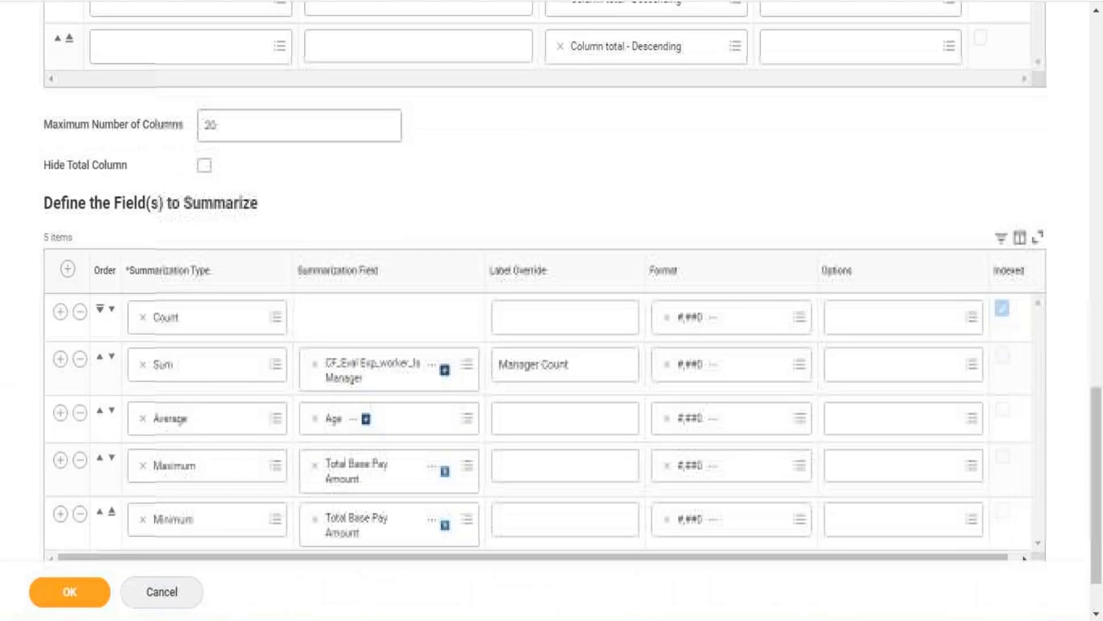
pyautogui.click(541, 369)
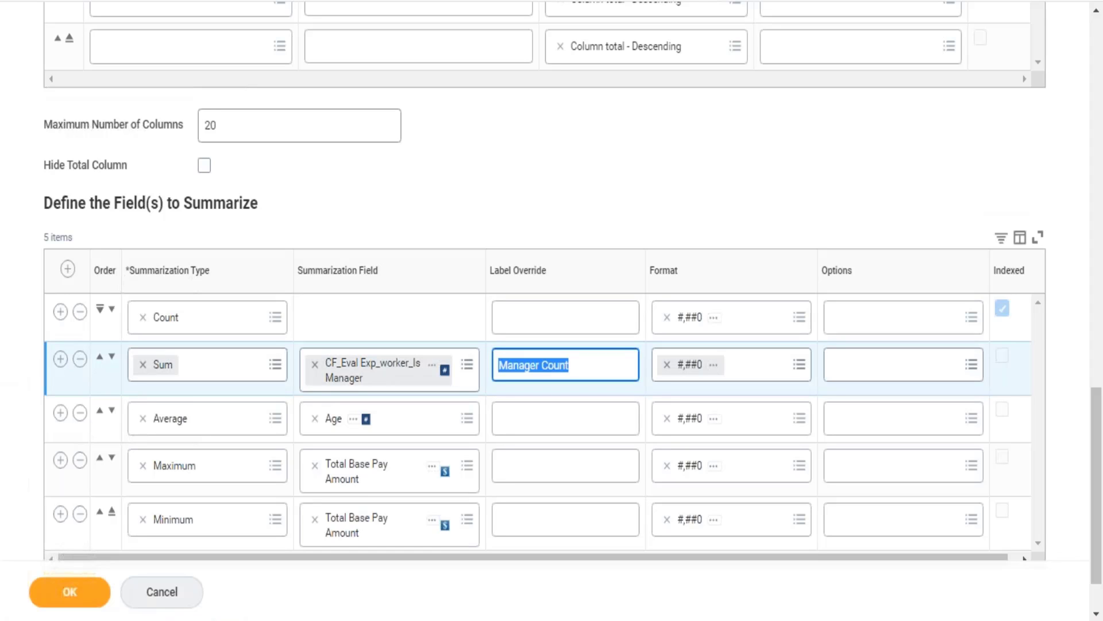
pyautogui.press('Home')
pyautogui.press('Delete')
pyautogui.press('Delete')
pyautogui.press('Delete')
pyautogui.press('Delete')
pyautogui.press('Delete')
pyautogui.press('Delete')
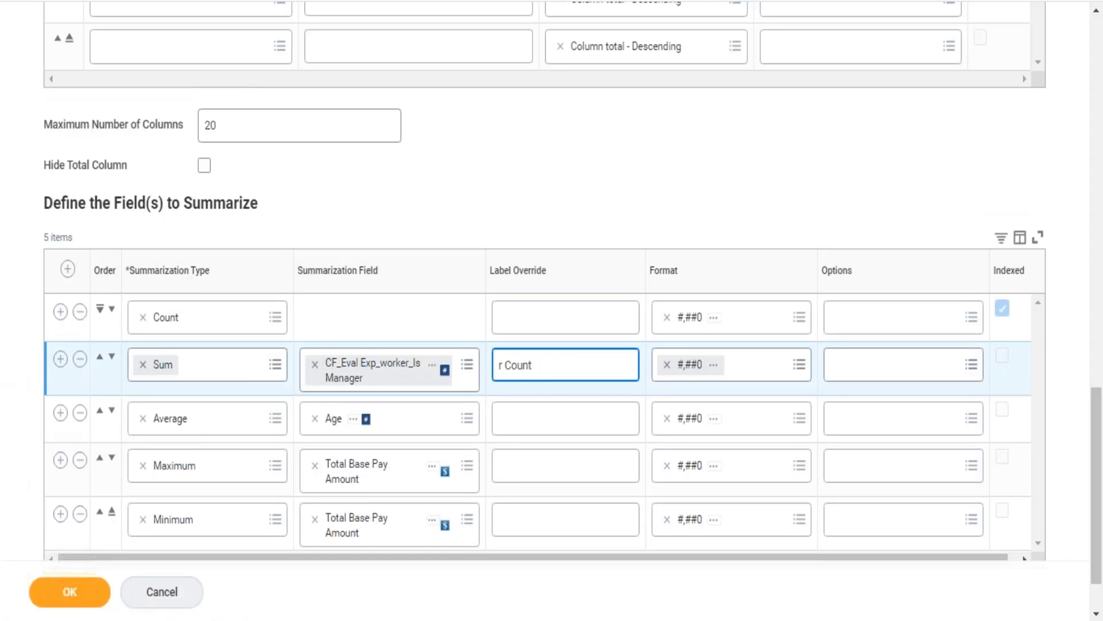
pyautogui.press('Delete')
pyautogui.write('IA')
# Start creating a Detail Data Override for the IA Count summarization field and review its settings.
pyautogui.click(913, 362)
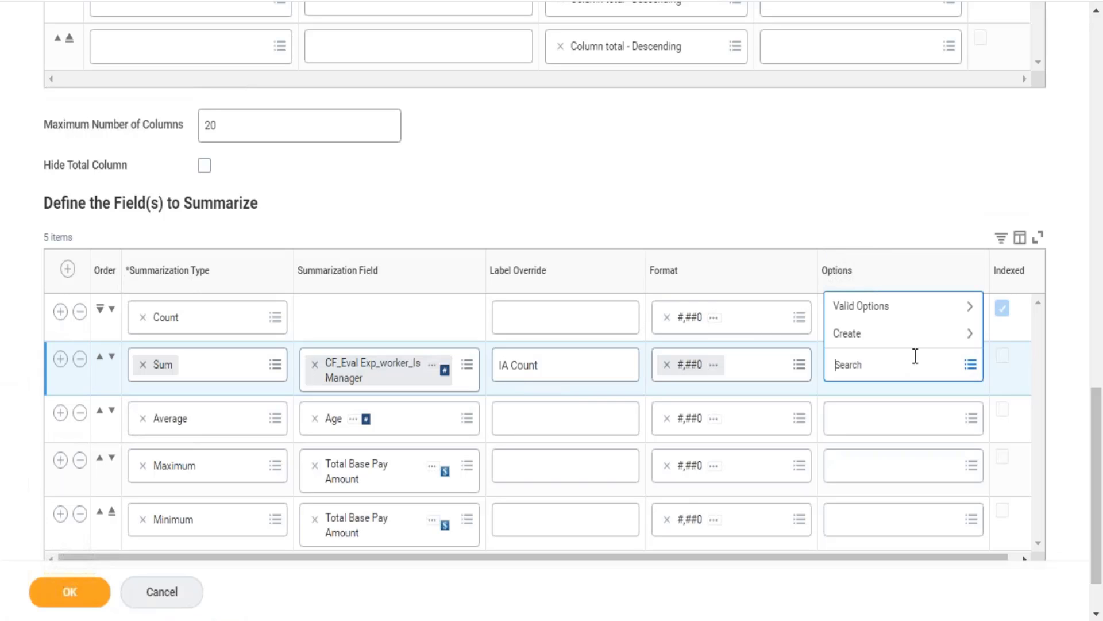
pyautogui.click(871, 342)
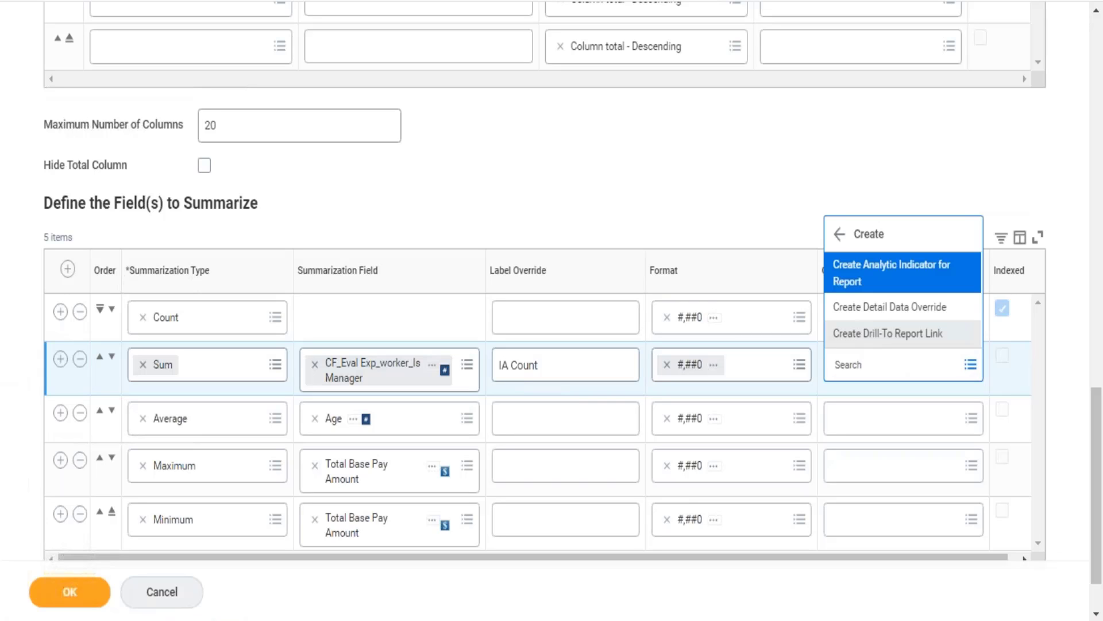
pyautogui.click(897, 323)
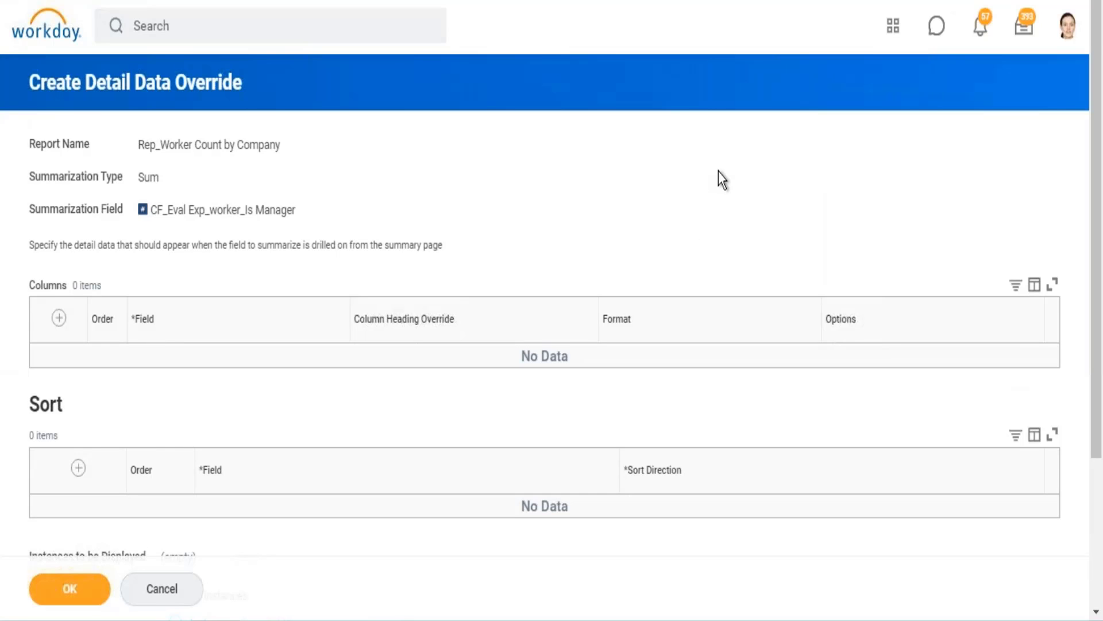
pyautogui.scroll(-3, 722, 179)
pyautogui.scroll(1, 566, 223)
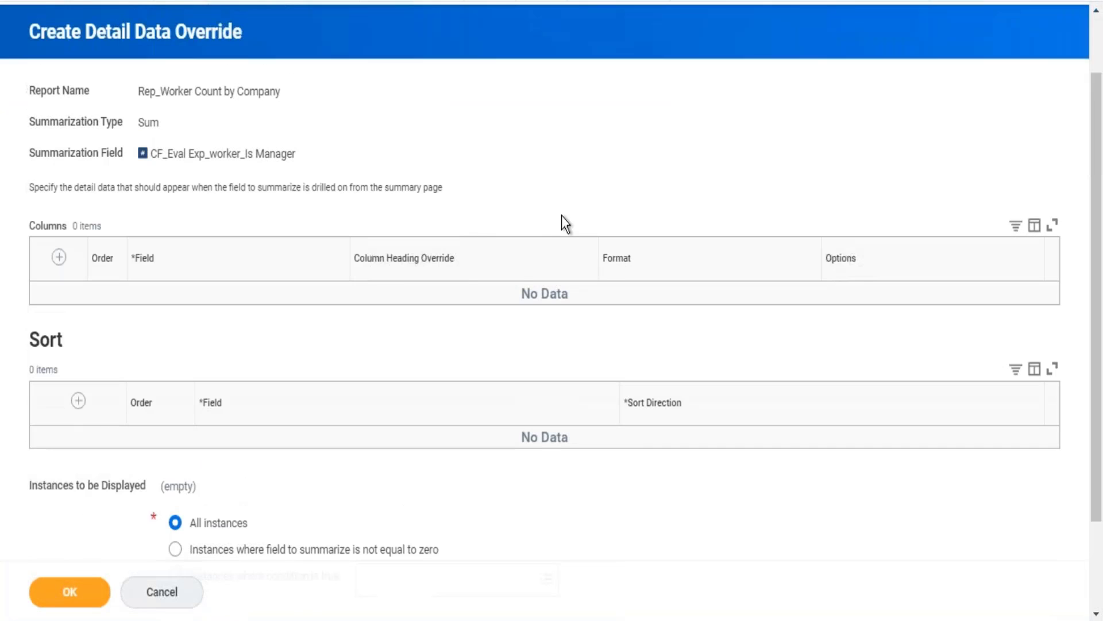
# Add the Worker field as the first column of the detail data override.
pyautogui.click(59, 257)
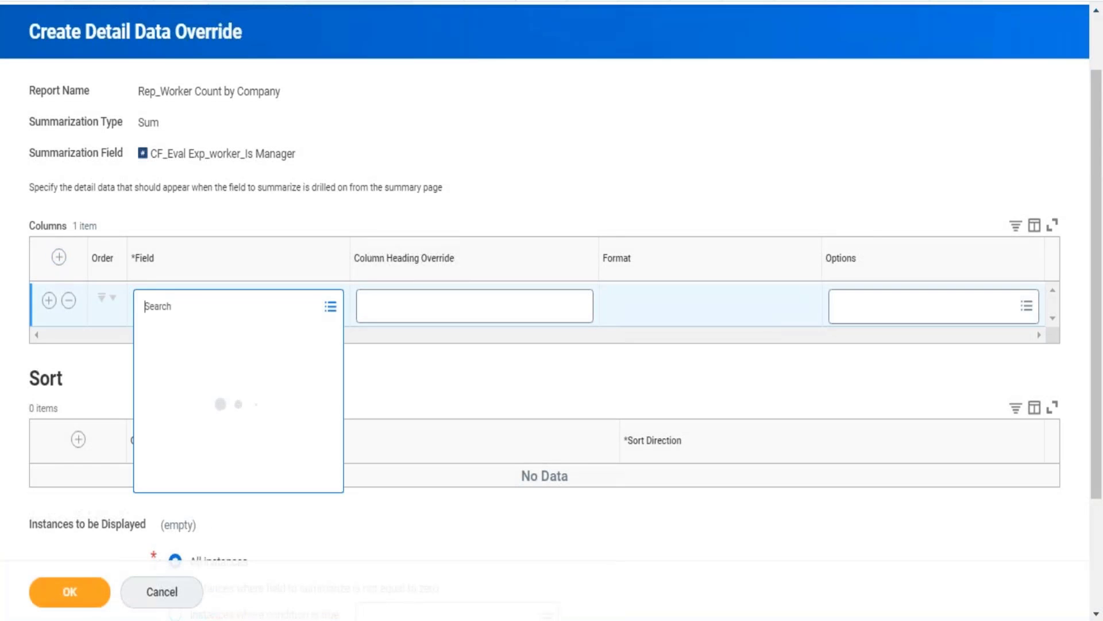
pyautogui.write('worker7')
pyautogui.press('Return')
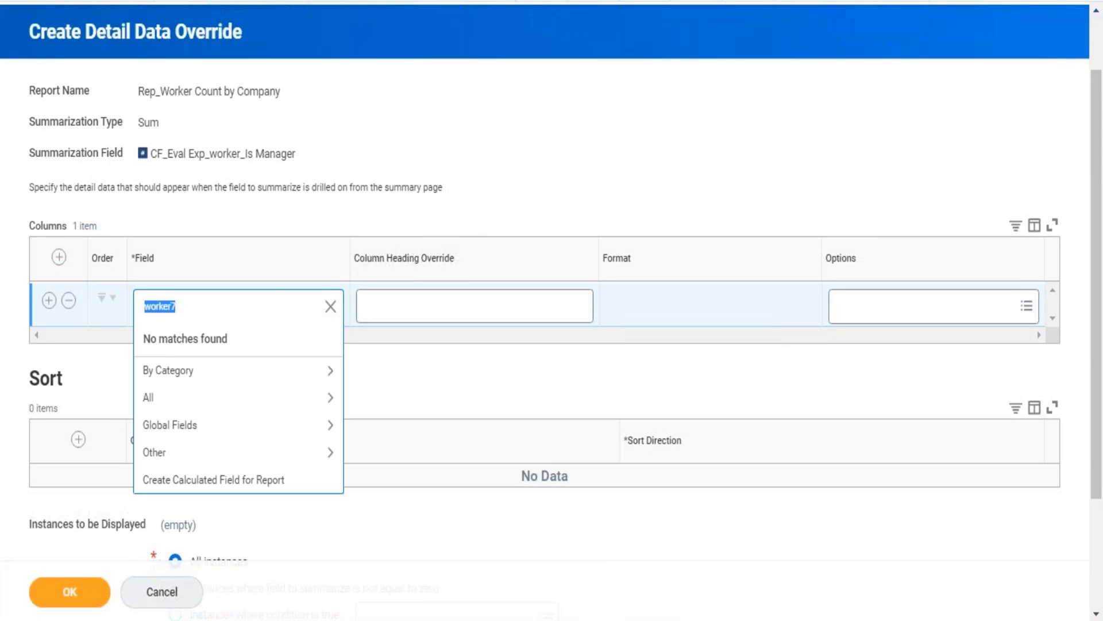
pyautogui.write('worker')
pyautogui.press('Return')
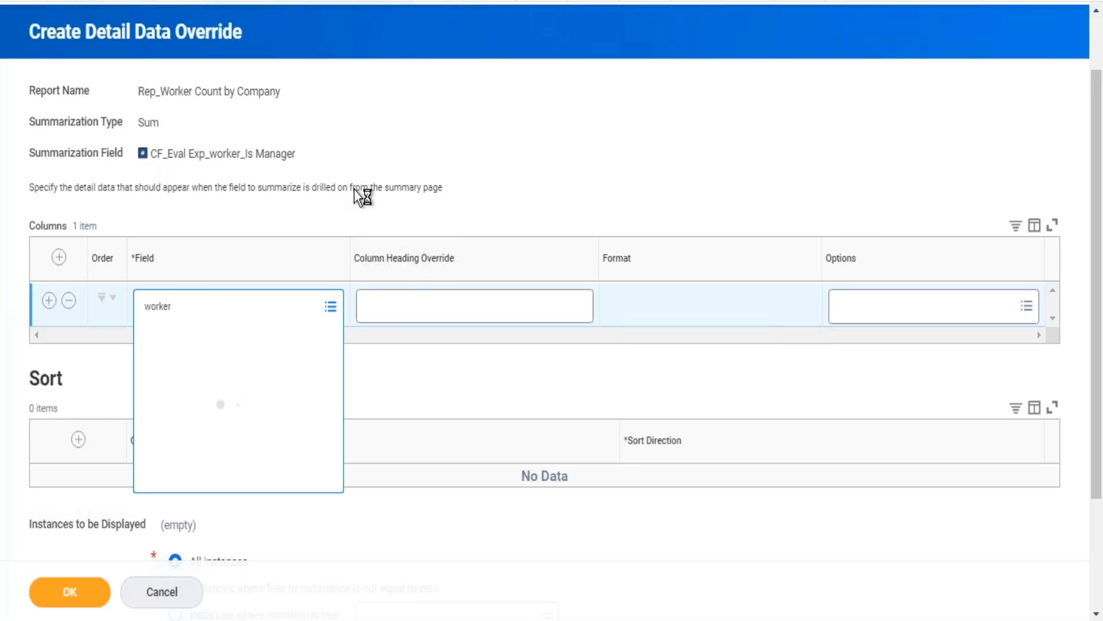
pyautogui.press('Return')
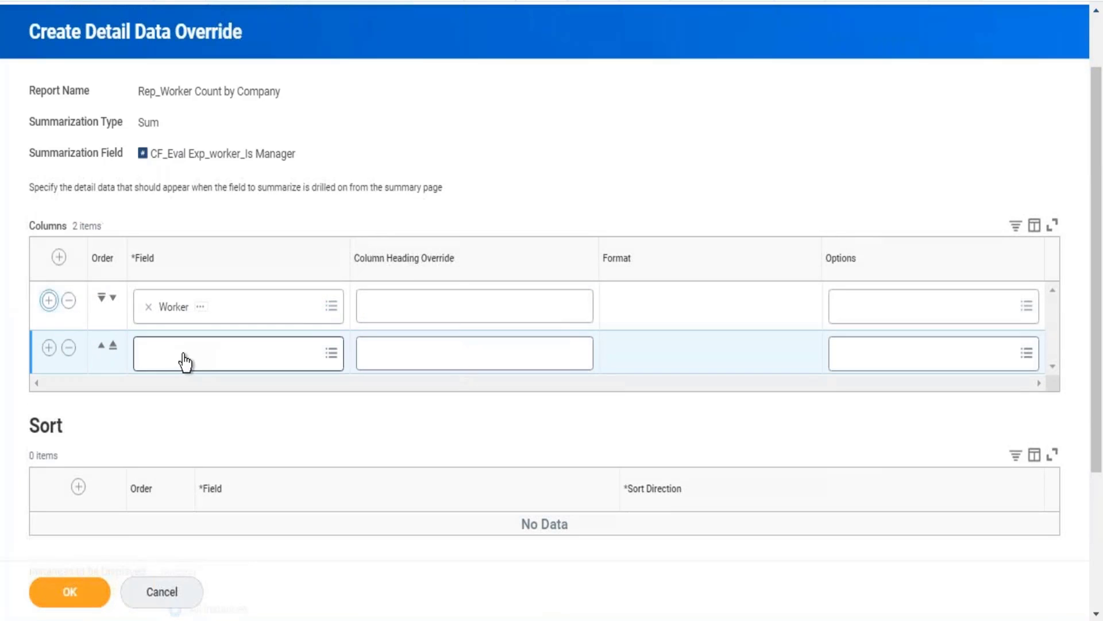
# Set the Age field as the second column of the detail data override.
pyautogui.click(184, 355)
pyautogui.write('age')
pyautogui.press('Return')
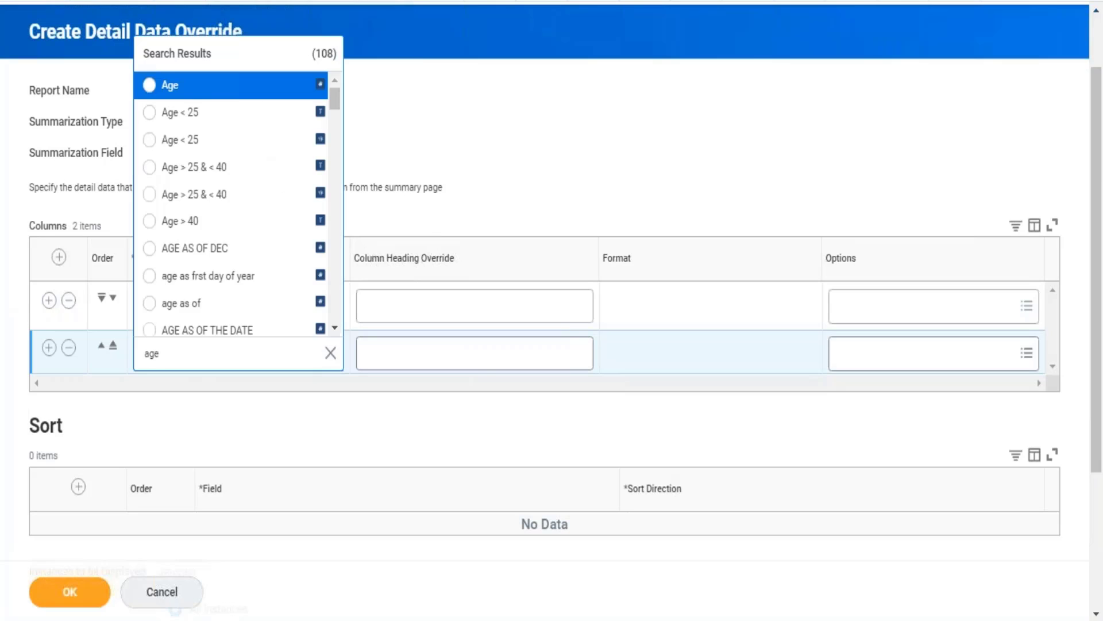
pyautogui.click(180, 88)
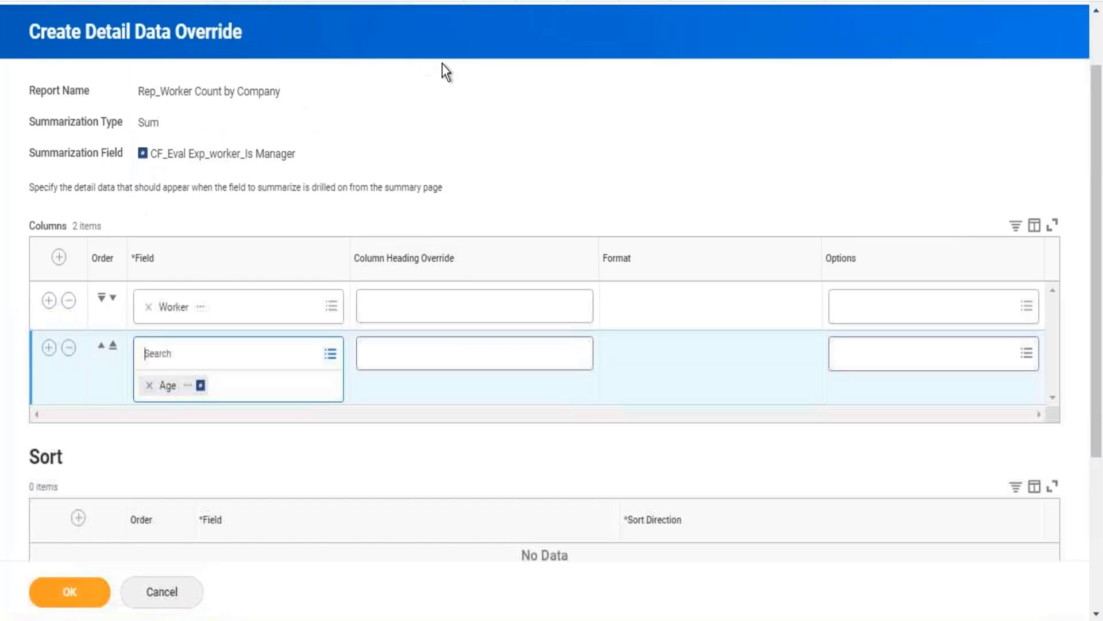
pyautogui.scroll(-2, 503, 71)
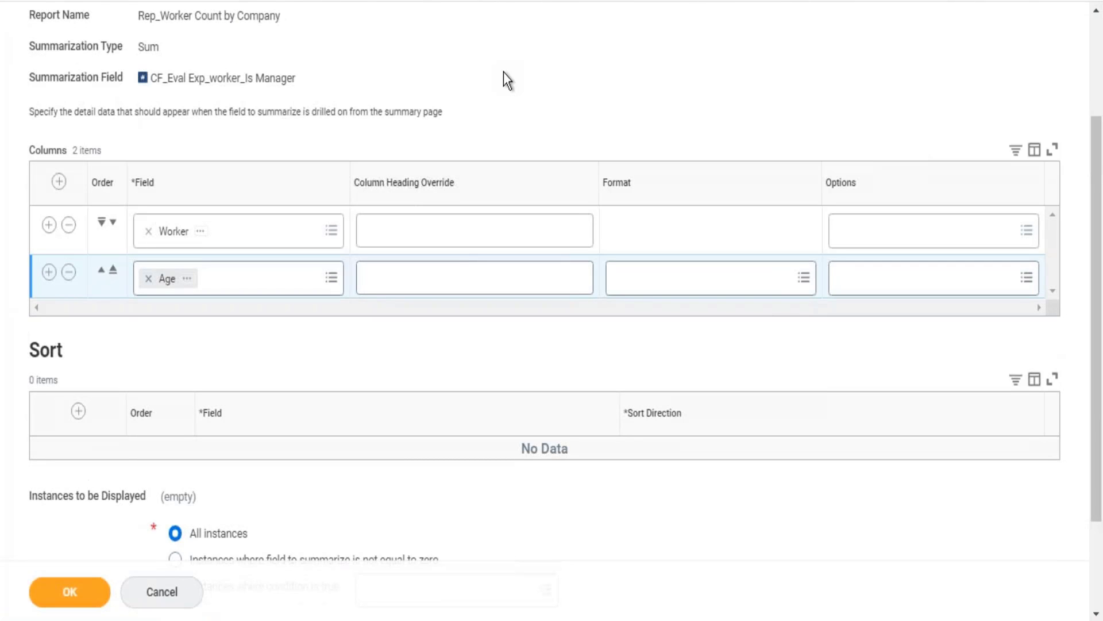
# Restrict the displayed instances to those where the condition Is International Assignee is true.
pyautogui.scroll(-3, 503, 72)
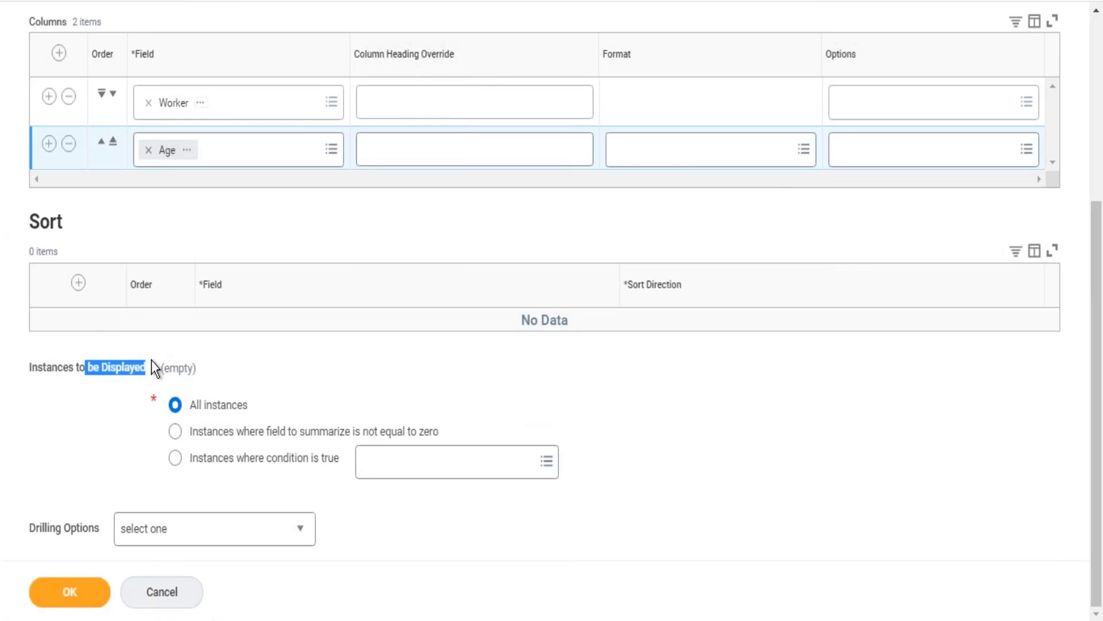
pyautogui.moveTo(253, 406); pyautogui.dragTo(212, 405)
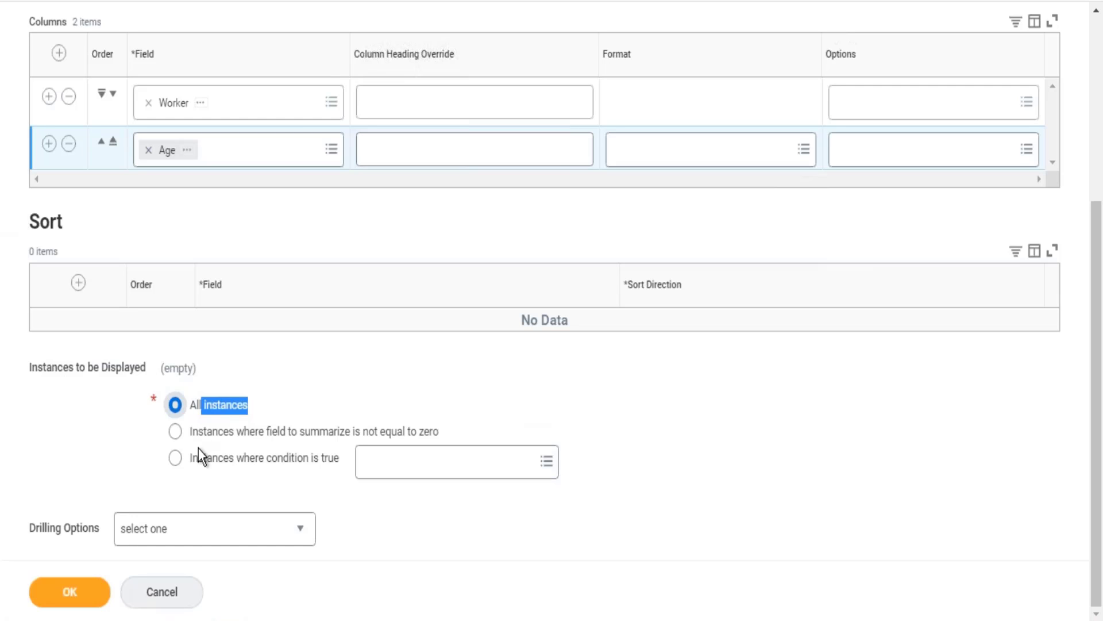
pyautogui.click(260, 459)
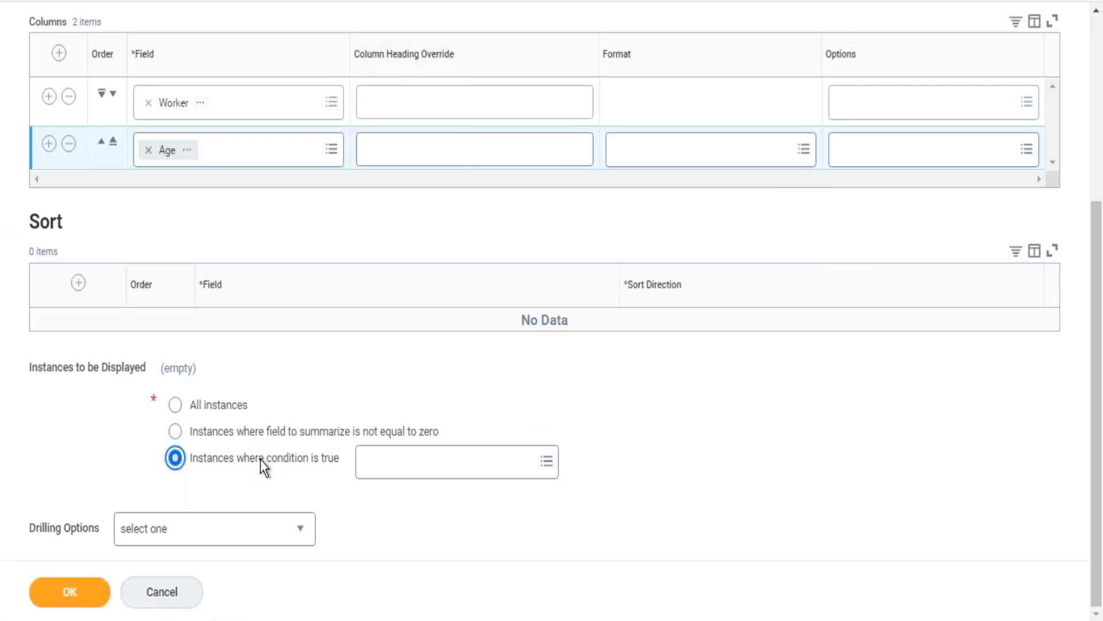
pyautogui.click(415, 475)
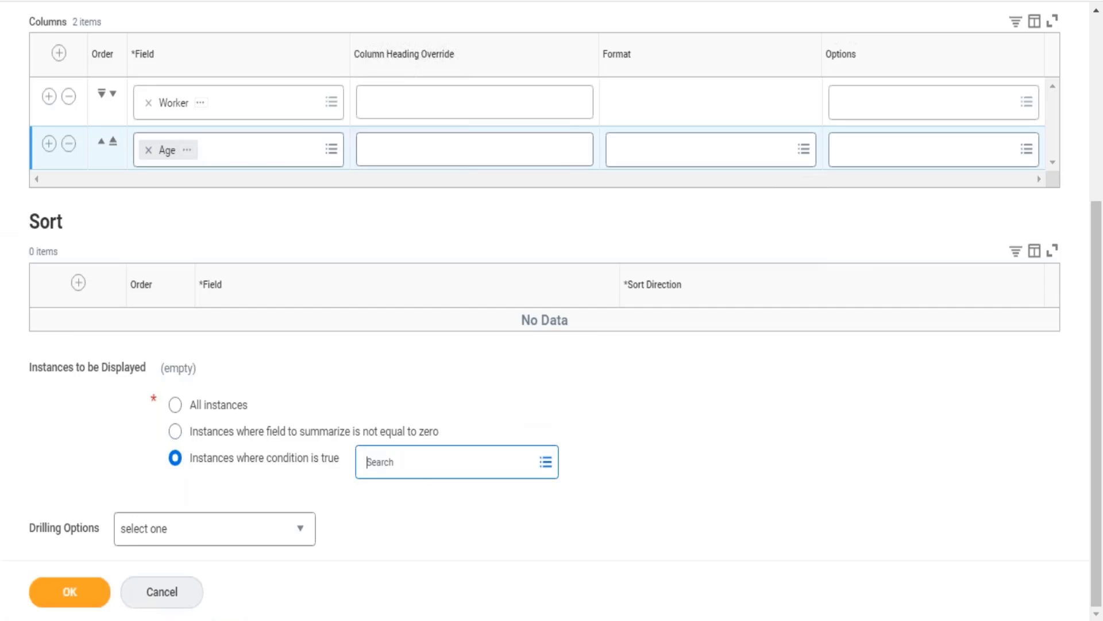
pyautogui.write('Is International Assignee')
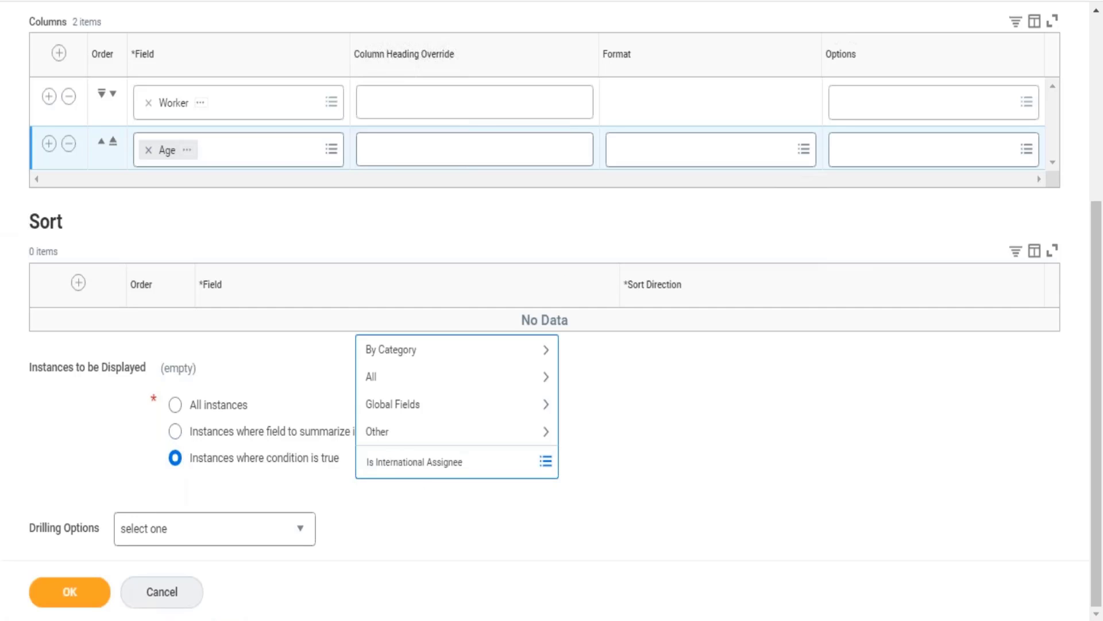
pyautogui.press('Return')
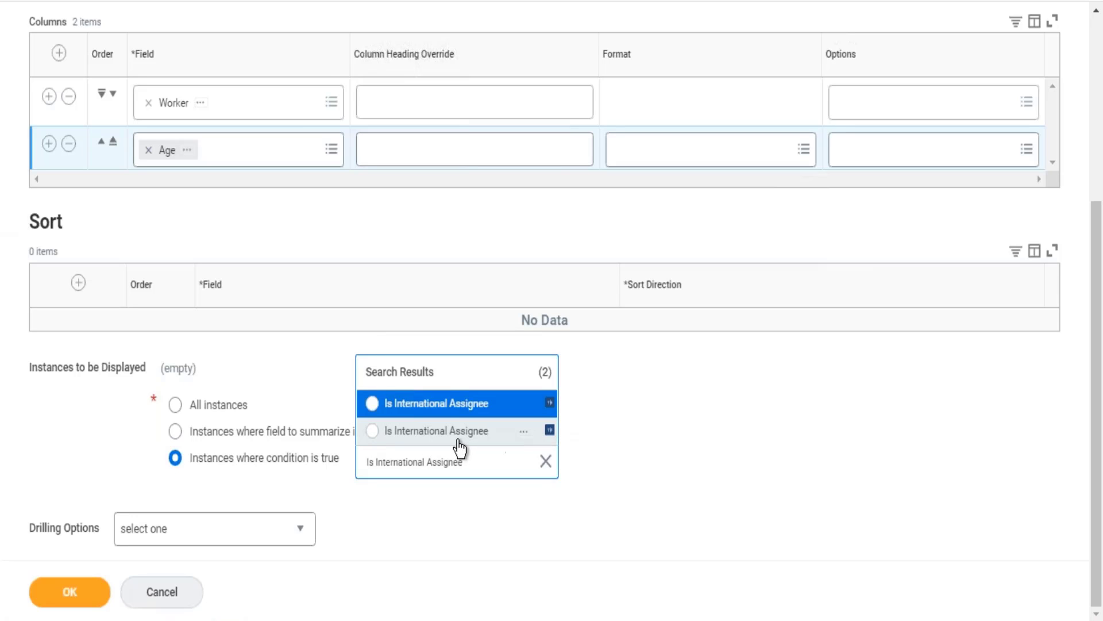
pyautogui.click(458, 438)
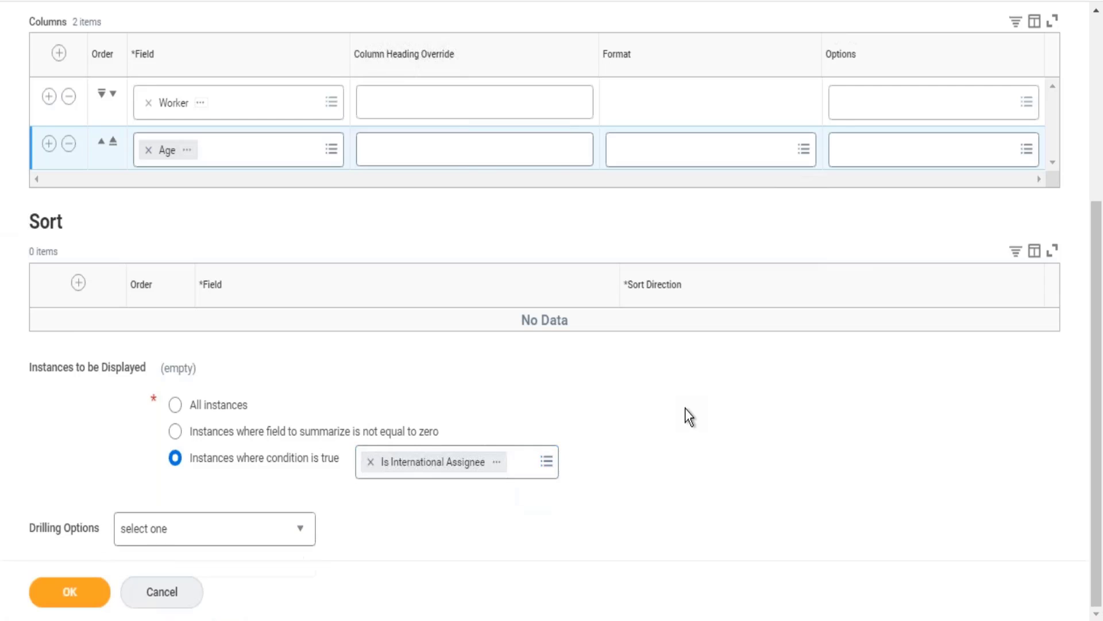
# Save the detail data override and the report definition, and run the report.
pyautogui.click(78, 600)
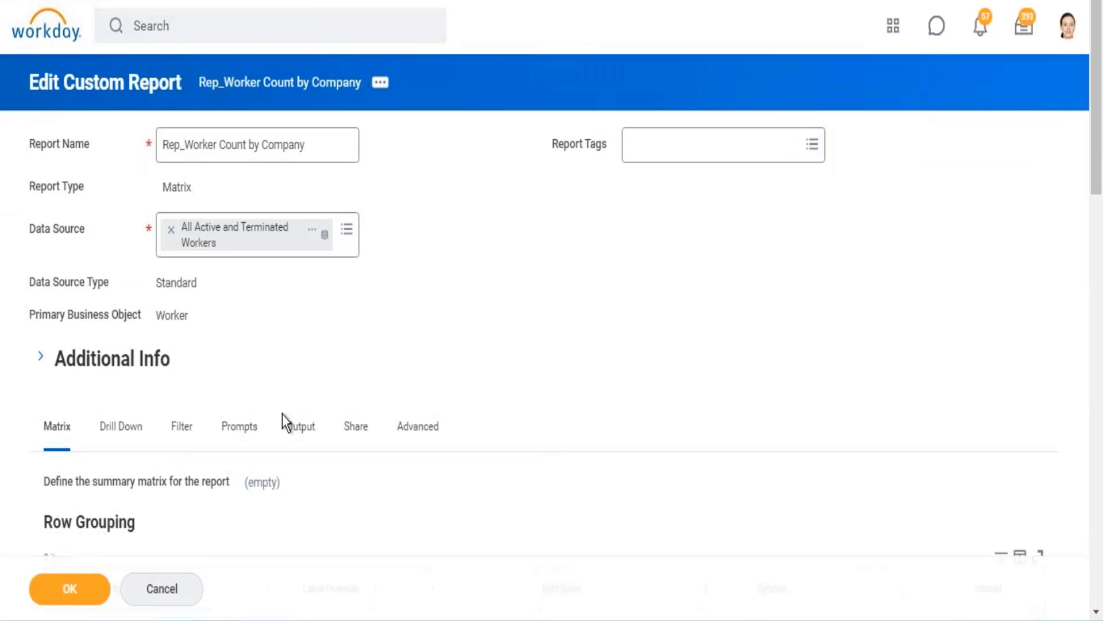
pyautogui.click(88, 586)
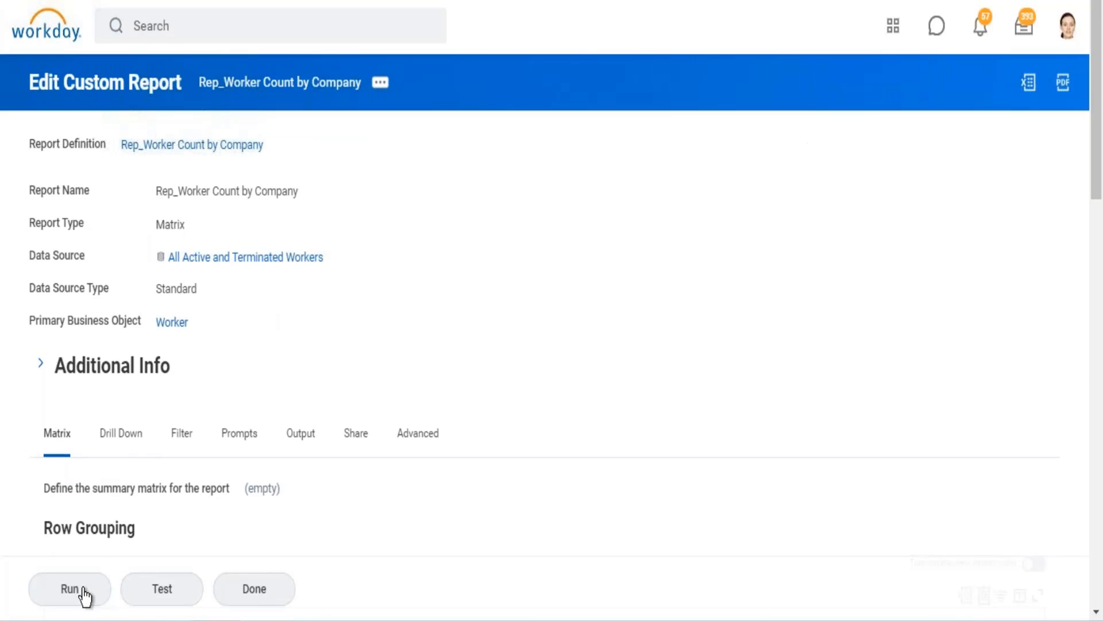
pyautogui.click(81, 588)
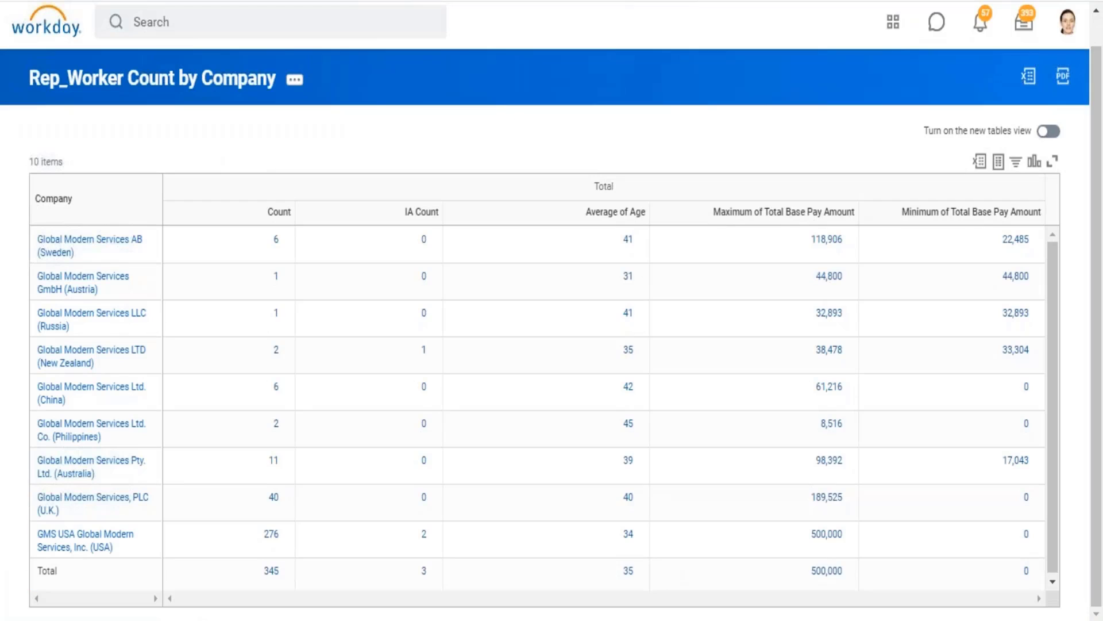
# Drill into the Count in the Total row, examine the default detail columns and close the detail view.
pyautogui.click(272, 572)
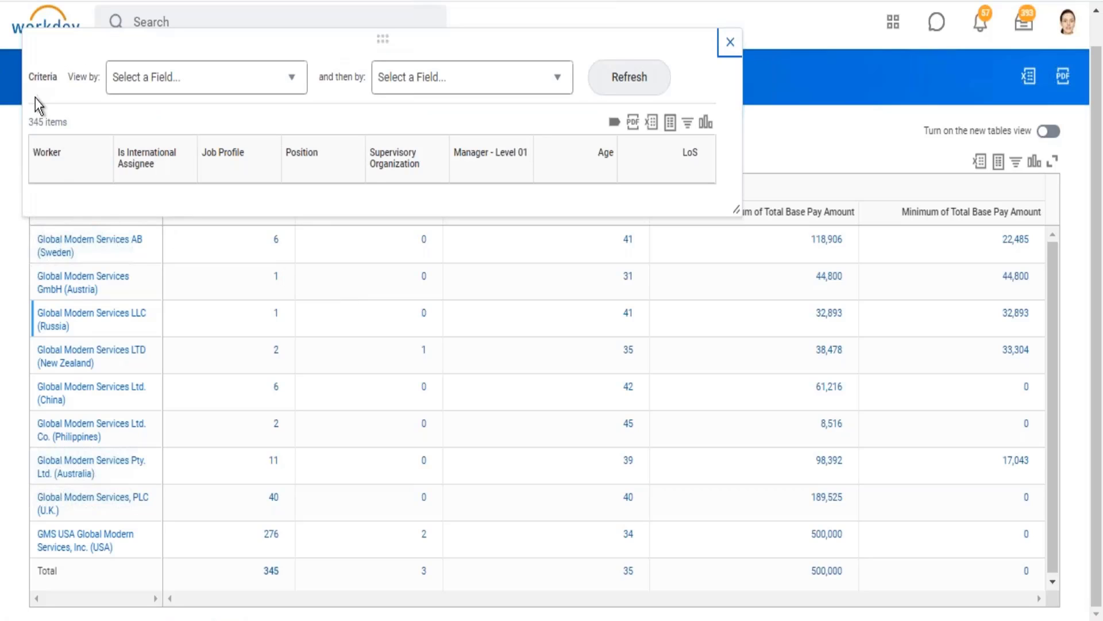
pyautogui.moveTo(70, 178); pyautogui.dragTo(712, 168)
pyautogui.click(730, 44)
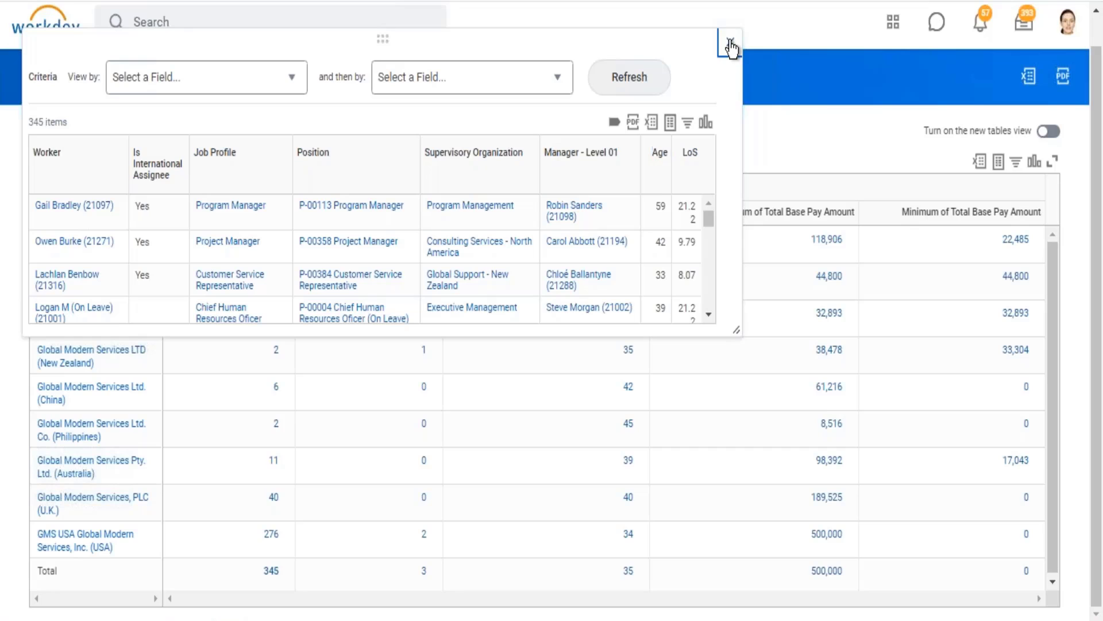
# Drill into the IA Count of the Total row and of GMS USA Global Modern Services, Inc. (USA), examining the workers and override columns.
pyautogui.click(422, 573)
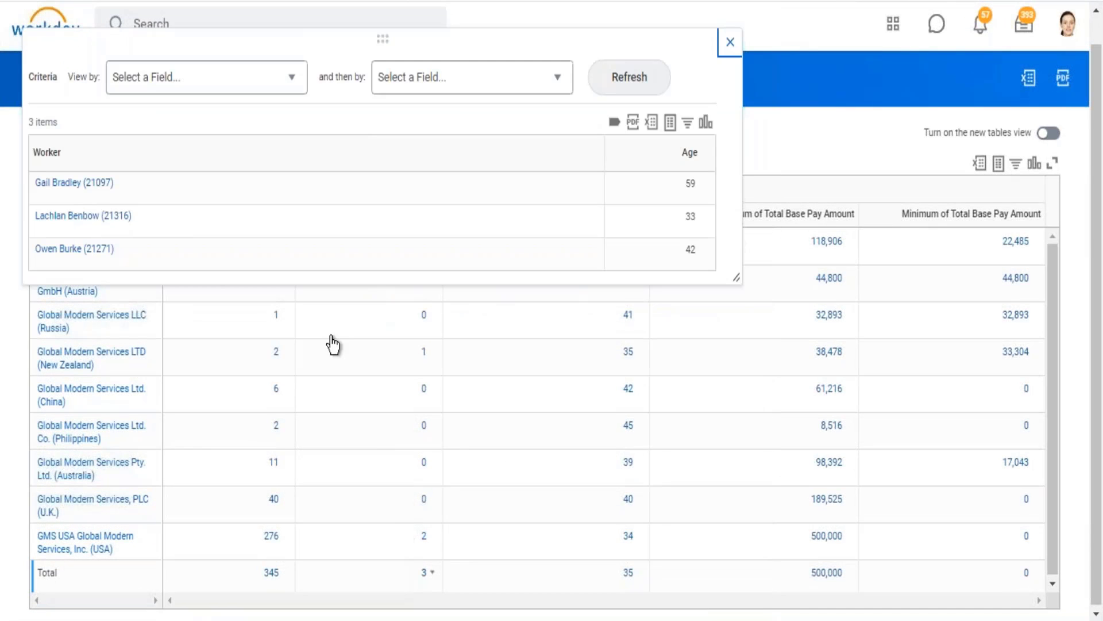
pyautogui.click(39, 151)
pyautogui.moveTo(39, 154); pyautogui.dragTo(695, 171)
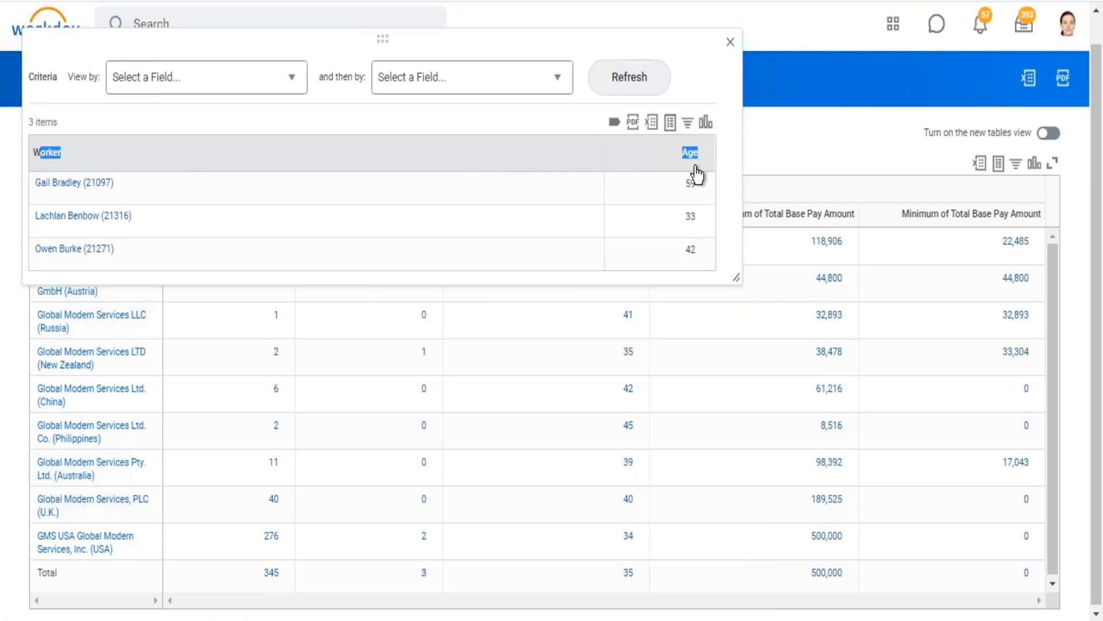
pyautogui.click(704, 98)
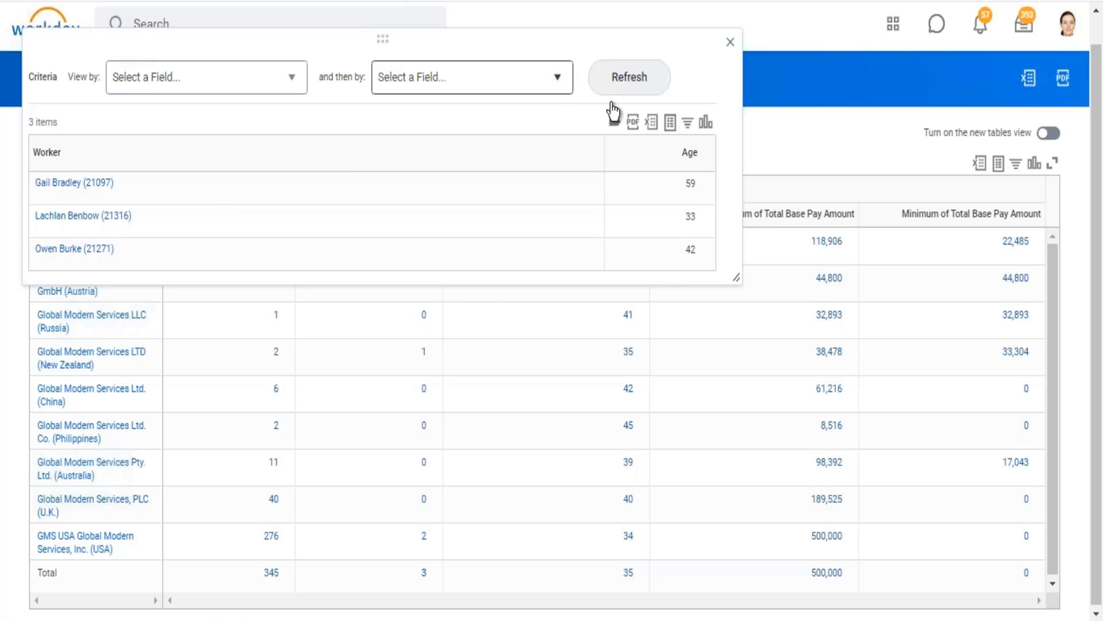
pyautogui.click(729, 43)
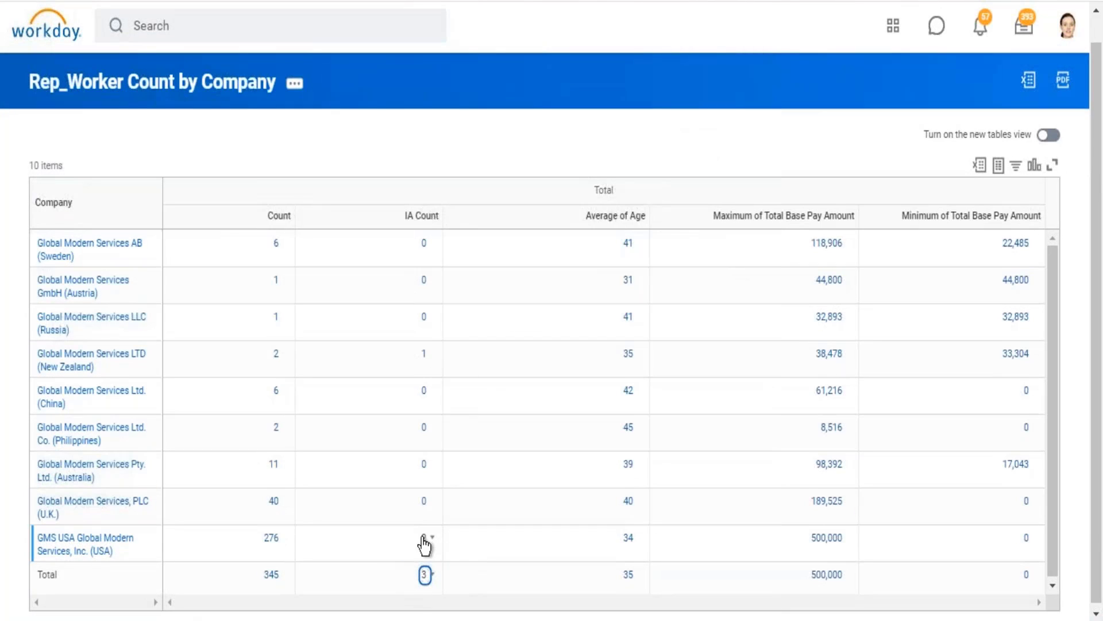
pyautogui.click(424, 540)
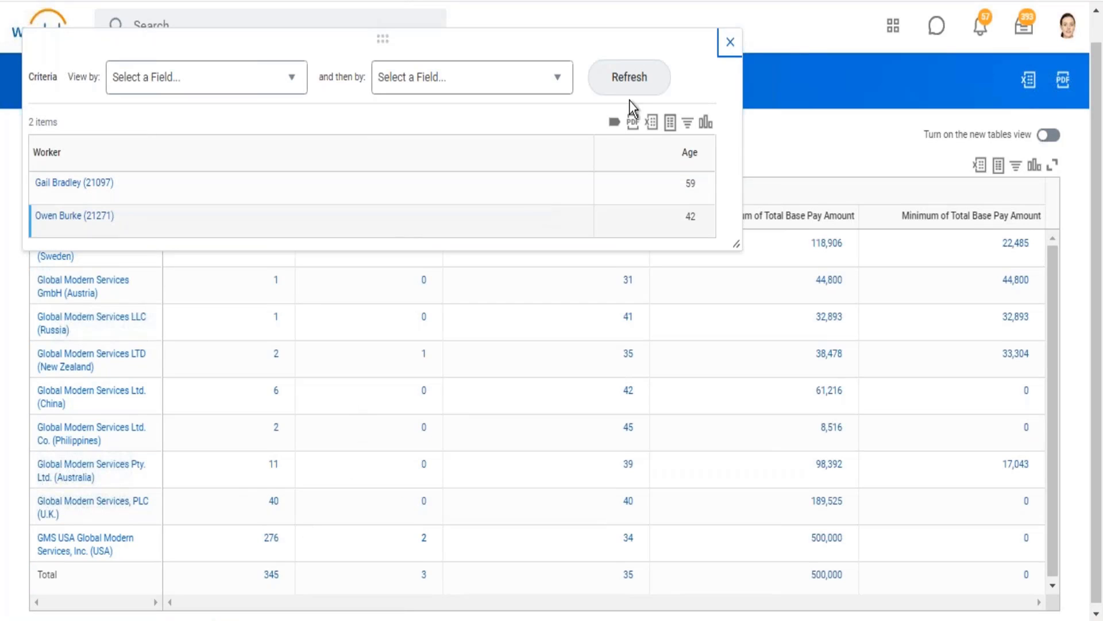
pyautogui.click(729, 45)
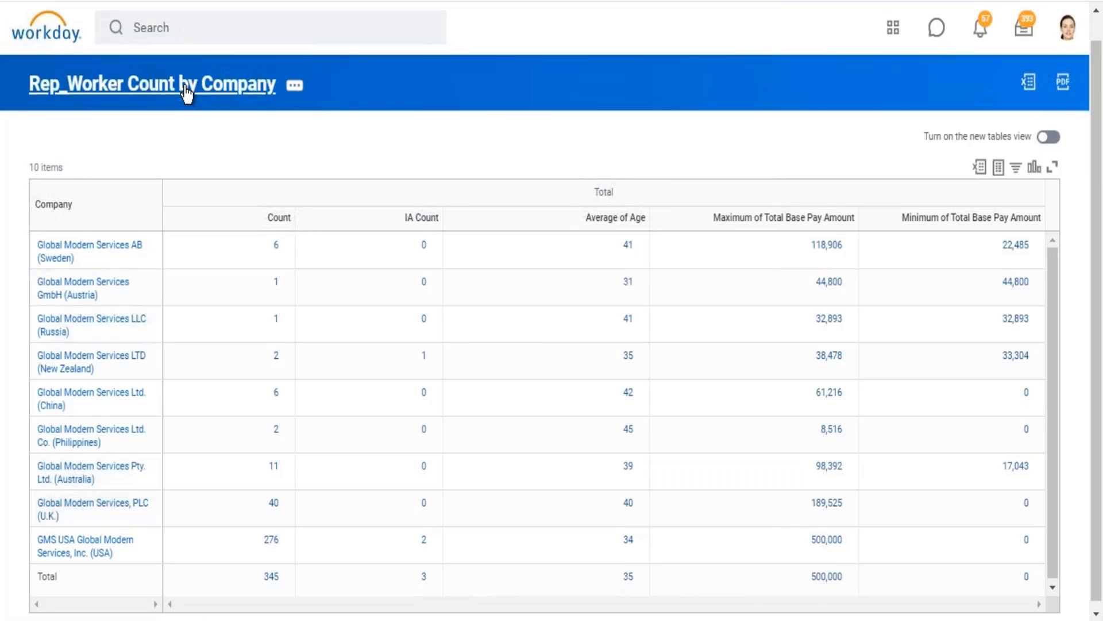
# Open the report definition and review the Detail Data Override option on the IA Count summarization field.
pyautogui.moveTo(1101, 599)
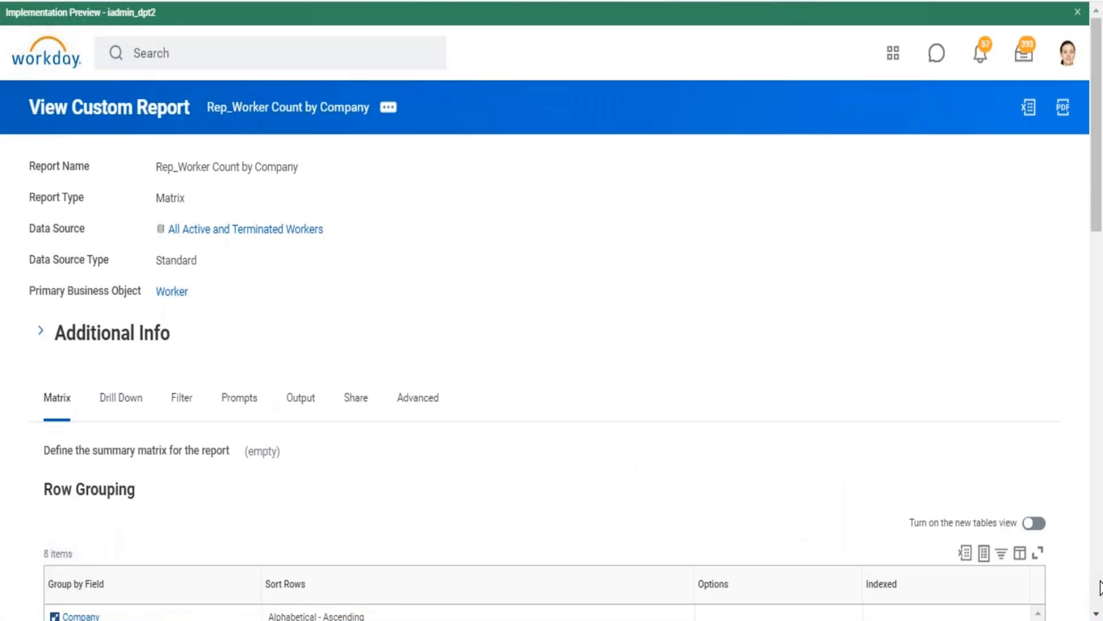
pyautogui.scroll(-10, 900, 524)
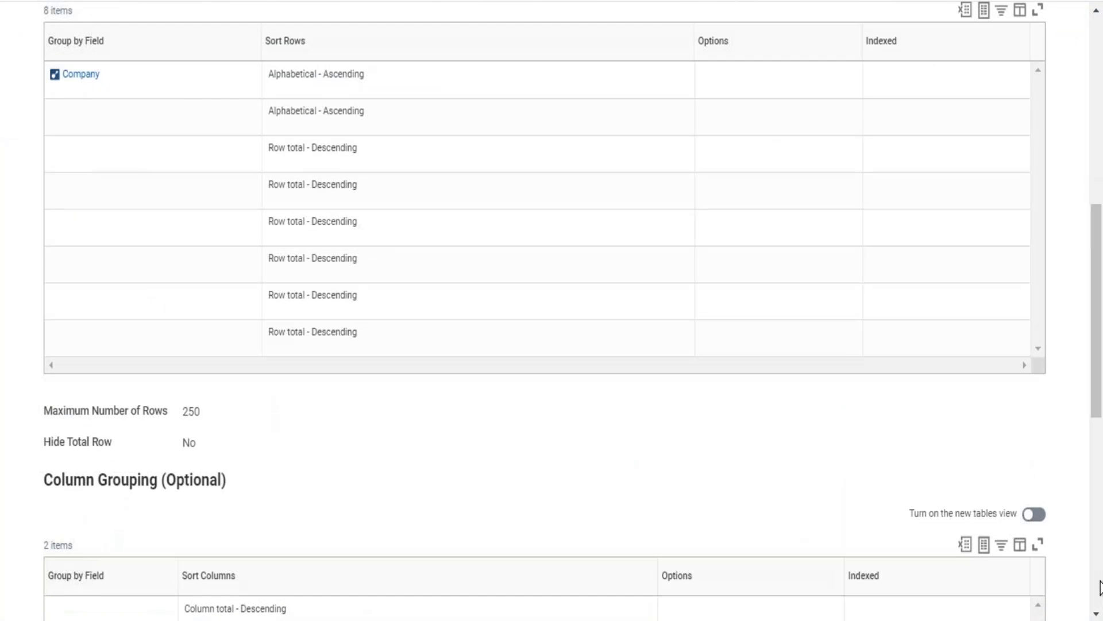
pyautogui.scroll(-10, 900, 524)
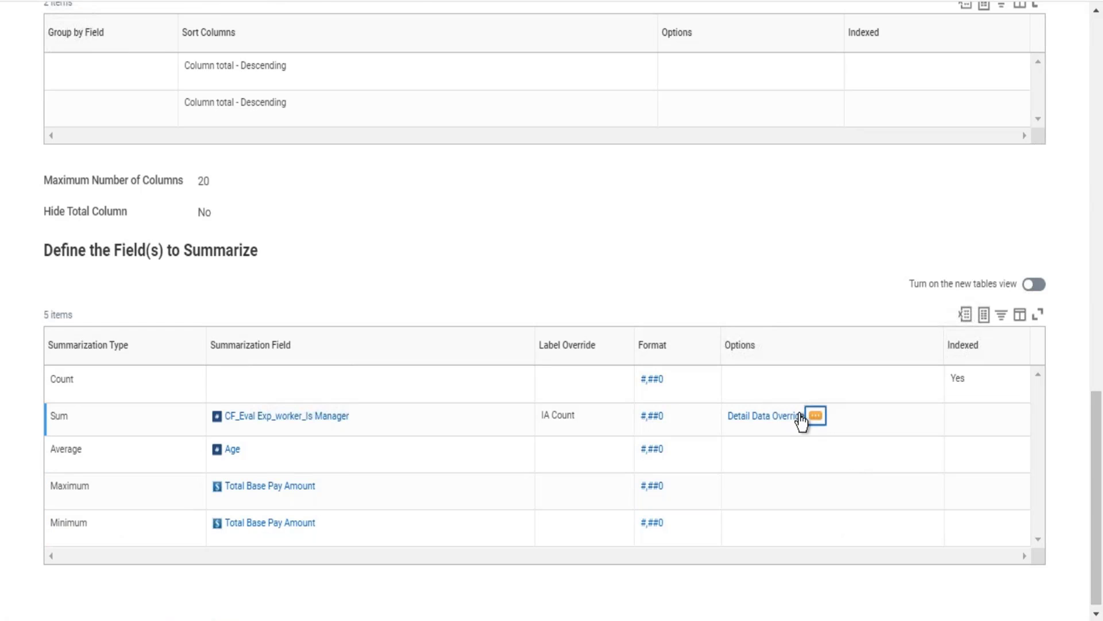
pyautogui.click(726, 424)
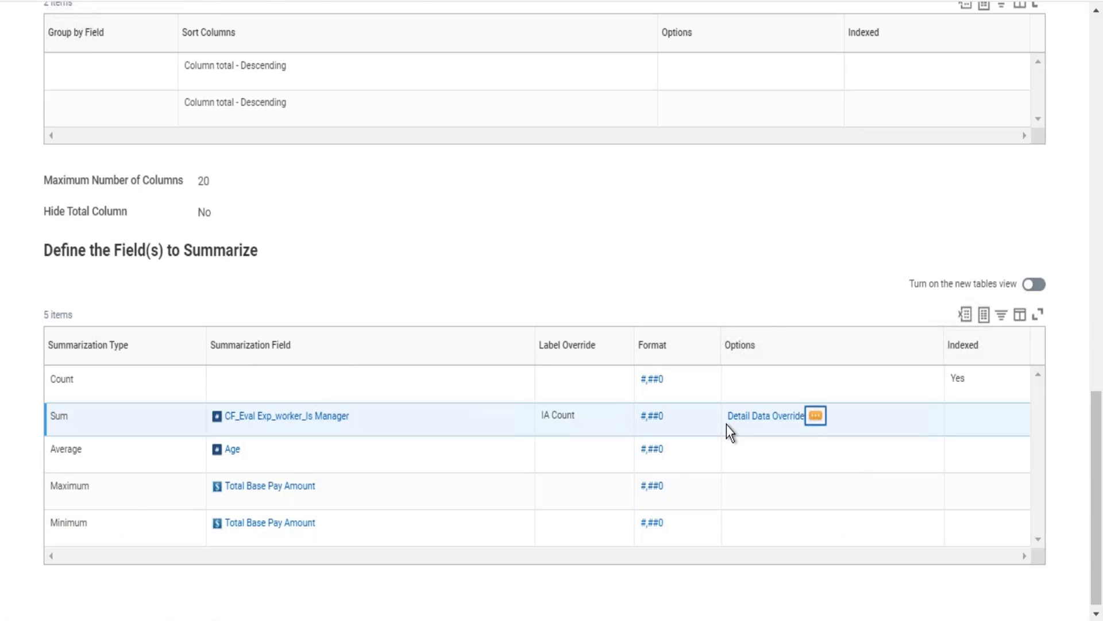
pyautogui.click(1099, 57)
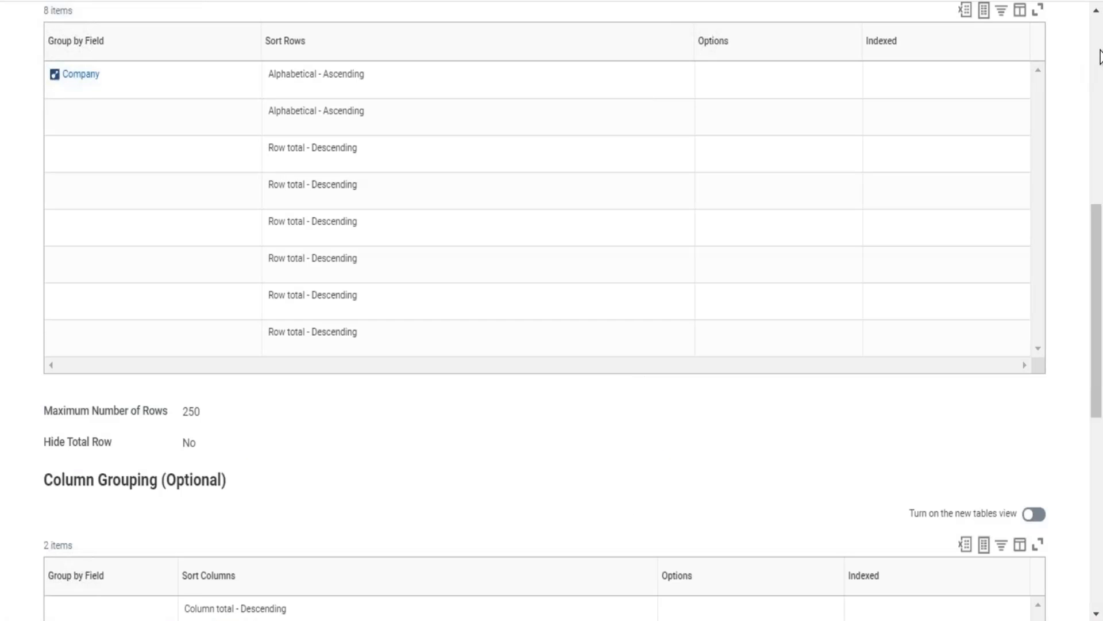